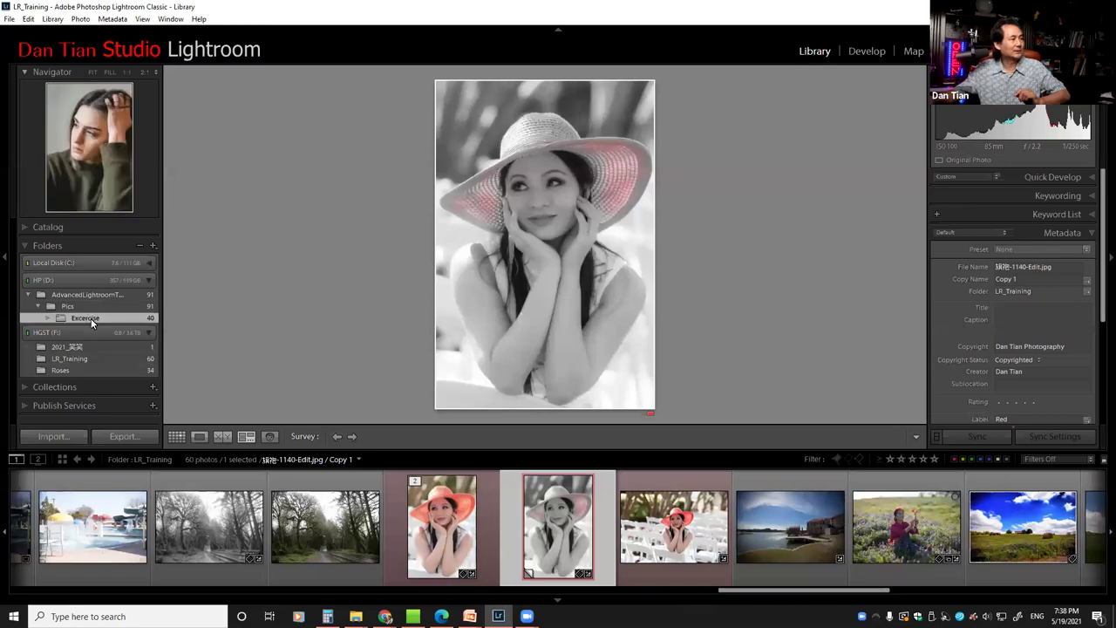
# Load the Excercise folder's photos and display the watermarked dance shot 东方-173-Edit.jpg
pyautogui.click(91, 318)
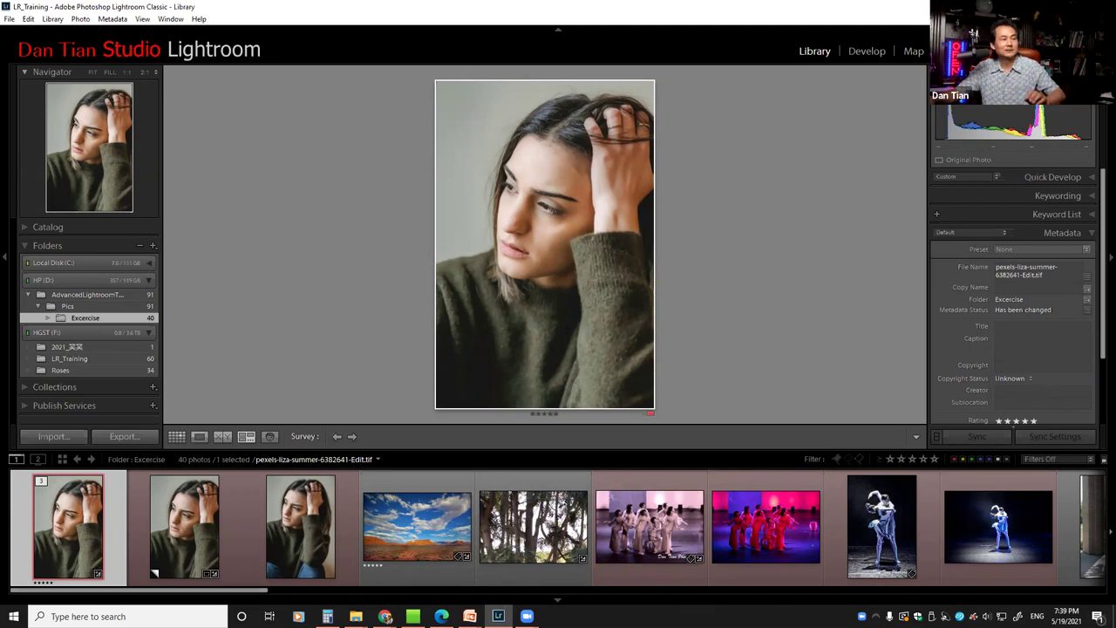
pyautogui.moveTo(253, 597); pyautogui.dragTo(639, 600)
pyautogui.scroll(-15, 686, 567)
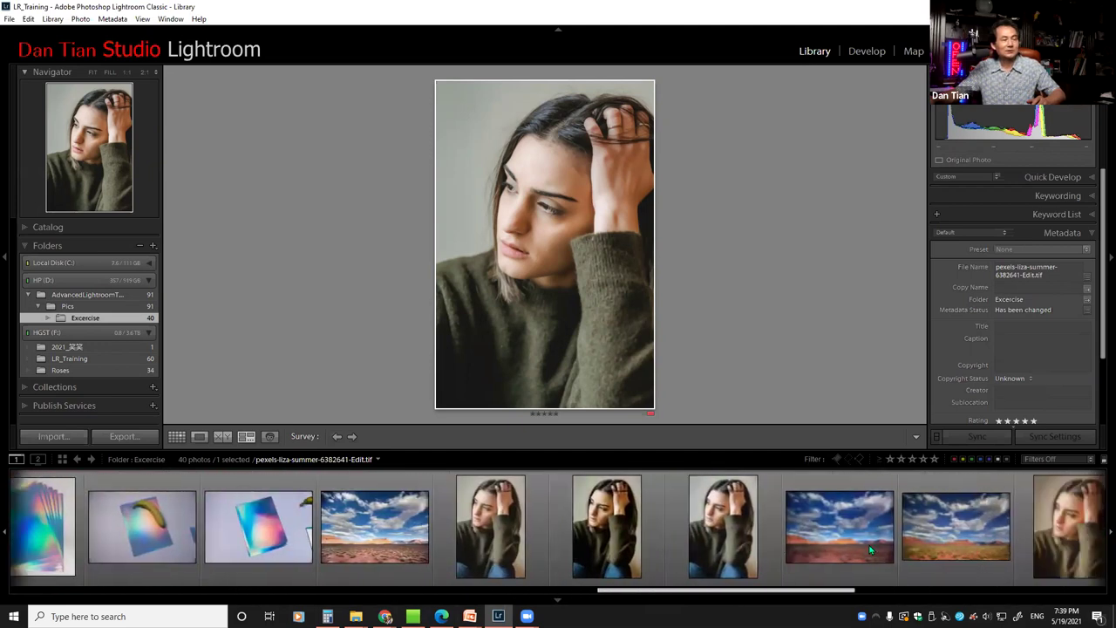
pyautogui.scroll(-5, 1018, 534)
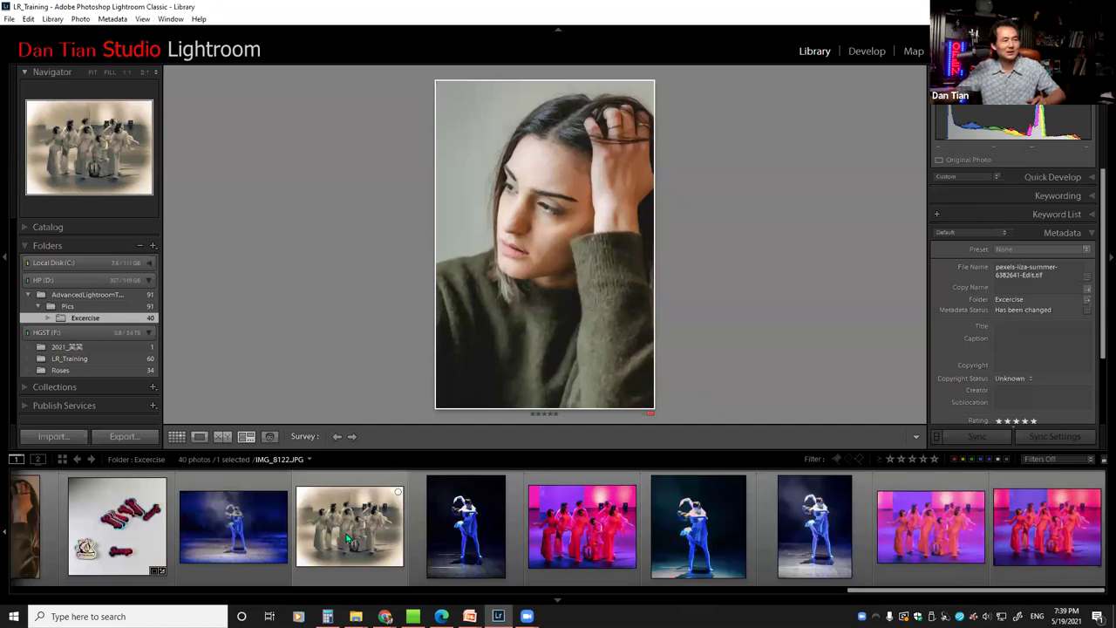
pyautogui.moveTo(871, 598); pyautogui.dragTo(87, 598)
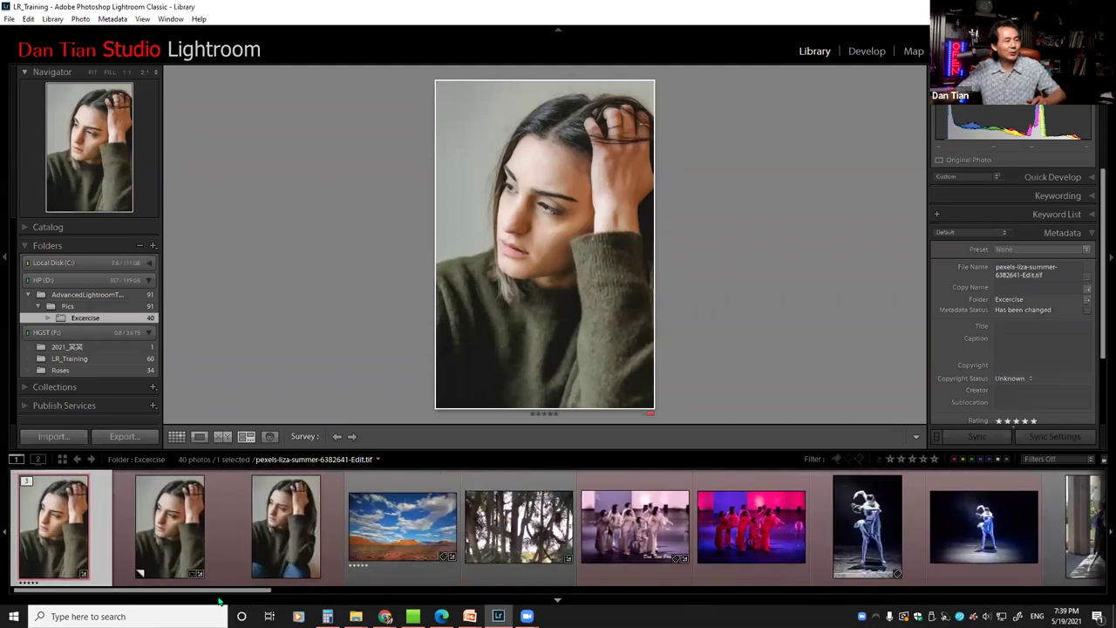
pyautogui.moveTo(218, 597); pyautogui.dragTo(196, 597)
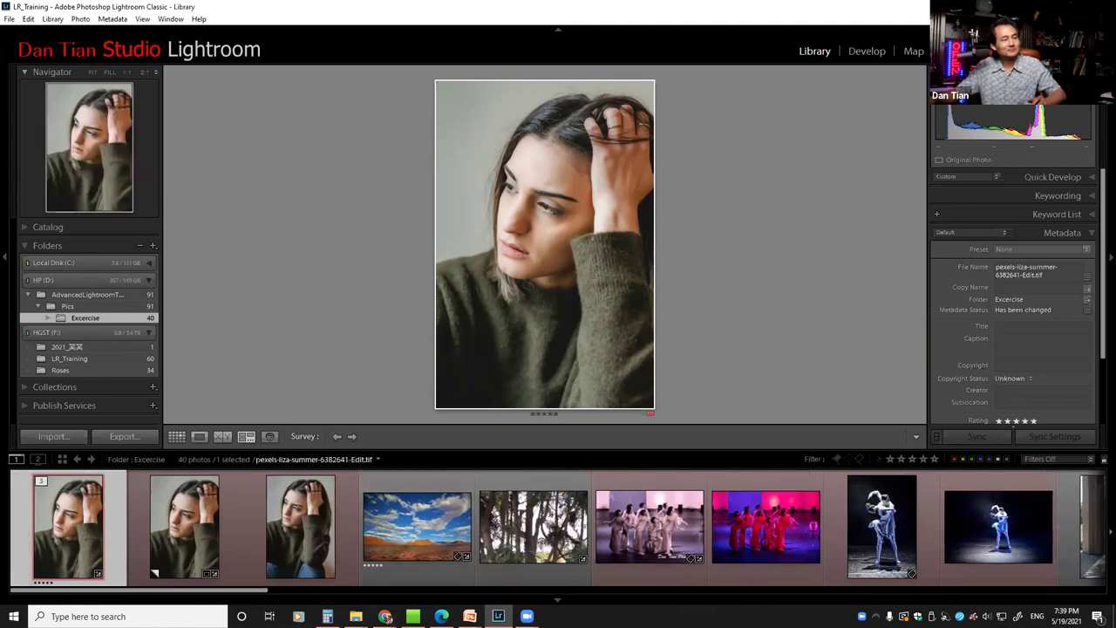
pyautogui.click(648, 498)
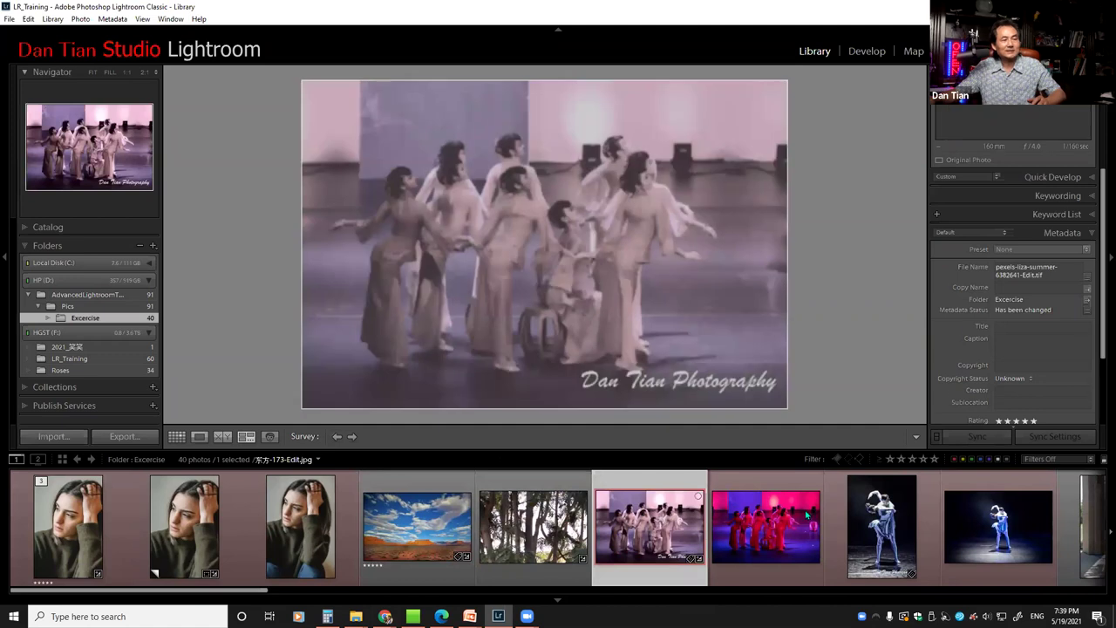
# Compare the red dancers photo with the blue dancer shots, then view it alone
pyautogui.keyDown('ctrl'); pyautogui.click(889, 521); pyautogui.keyUp('ctrl')
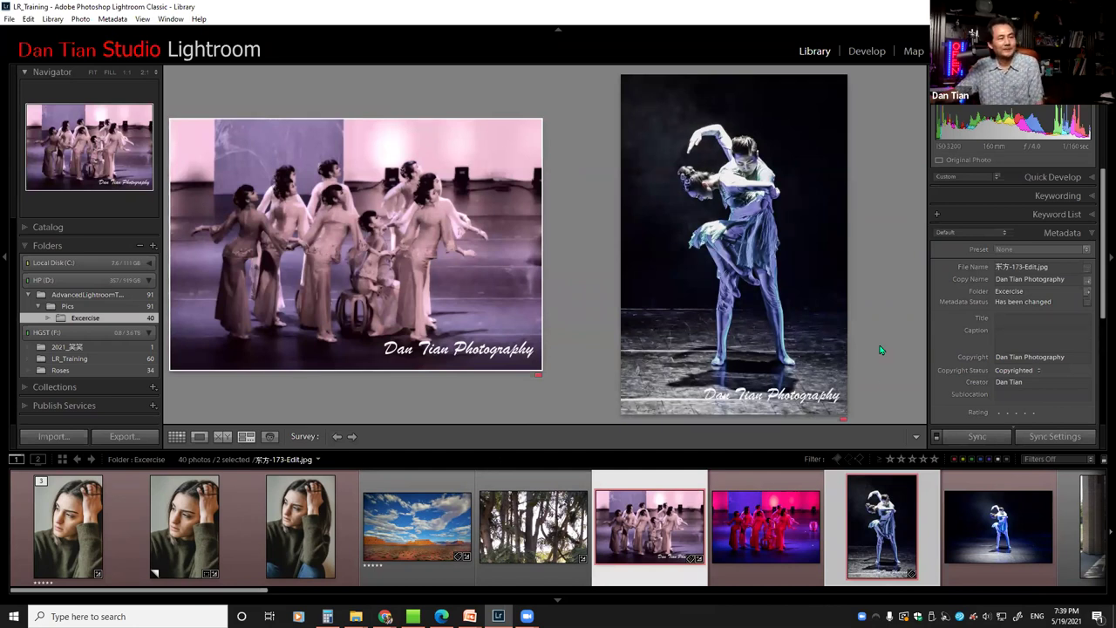
pyautogui.click(765, 536)
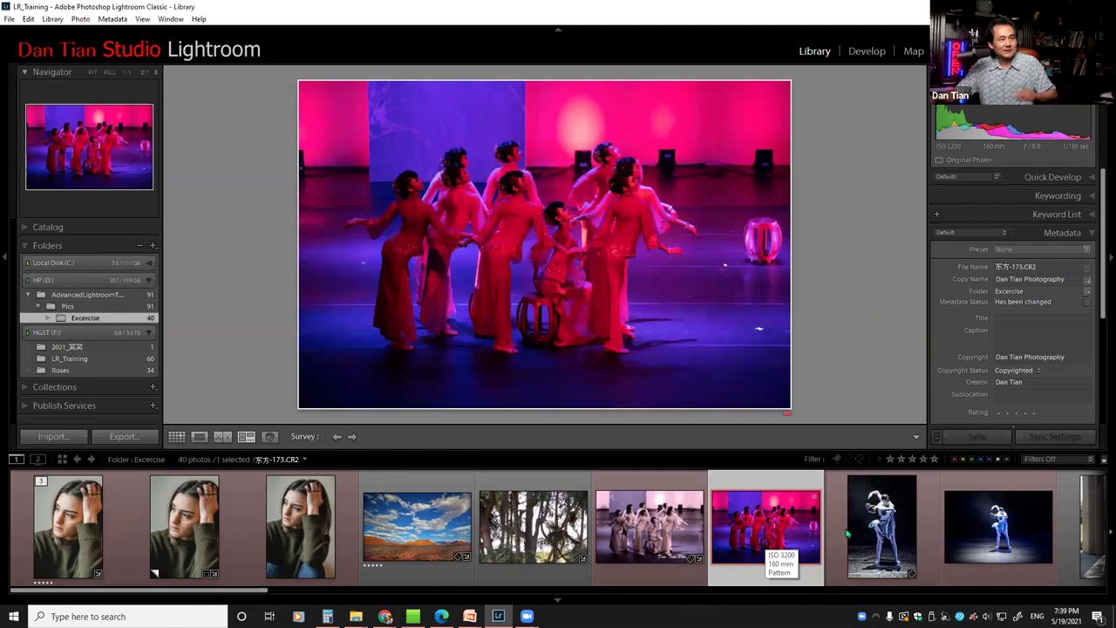
pyautogui.keyDown('ctrl'); pyautogui.click(984, 530); pyautogui.keyUp('ctrl')
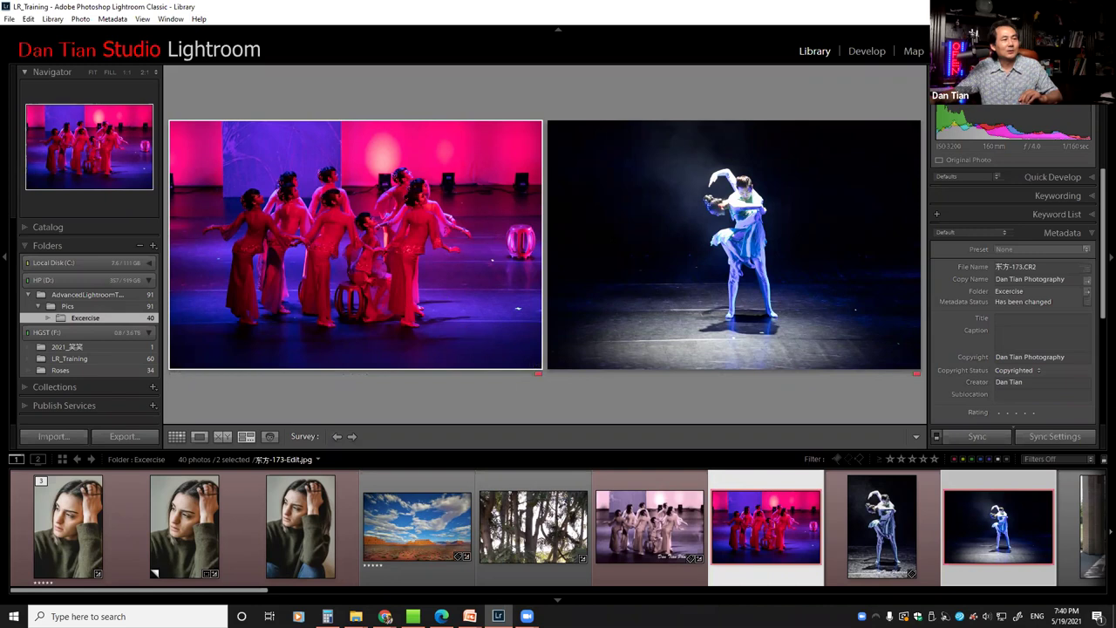
pyautogui.doubleClick(400, 276)
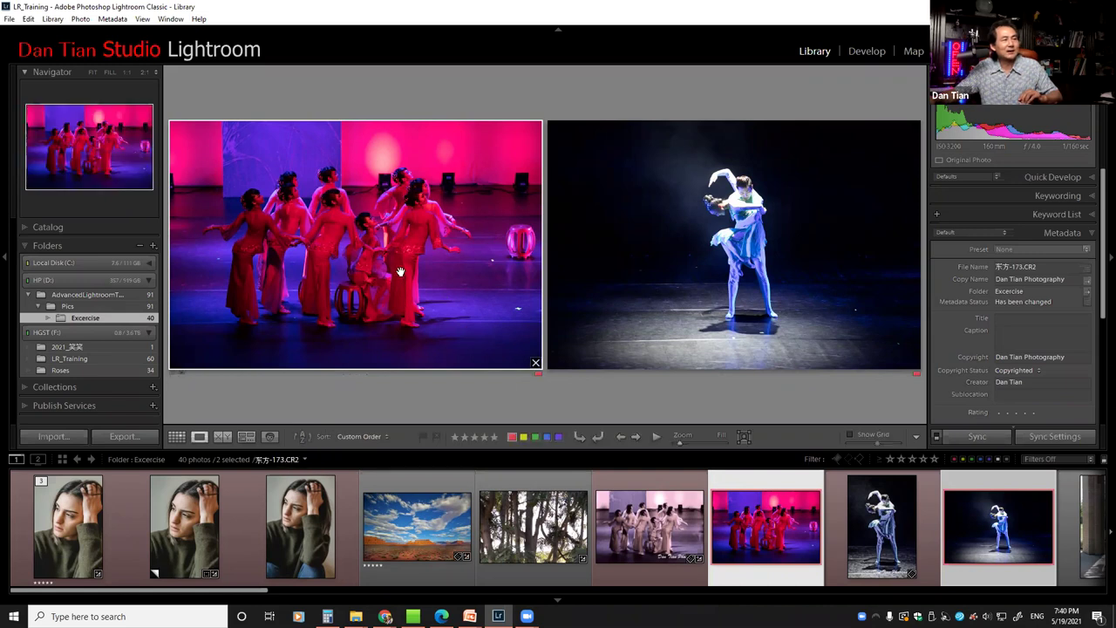
# In Grid view, select the sepia and three red dancer photos and compare them in Survey view
pyautogui.press('g')
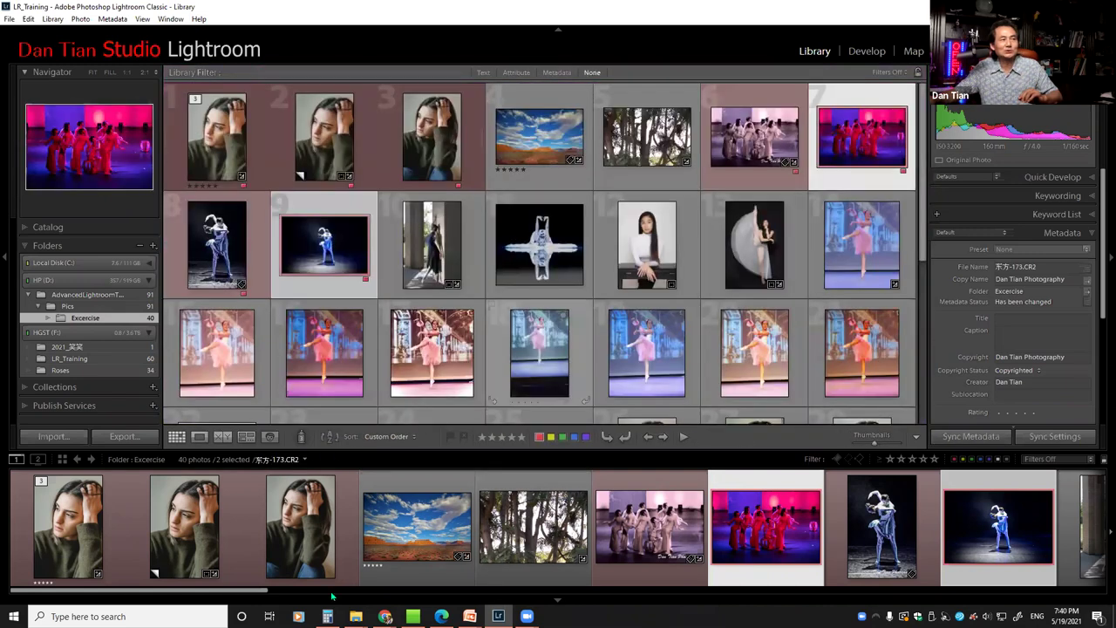
pyautogui.moveTo(267, 594); pyautogui.dragTo(1081, 577)
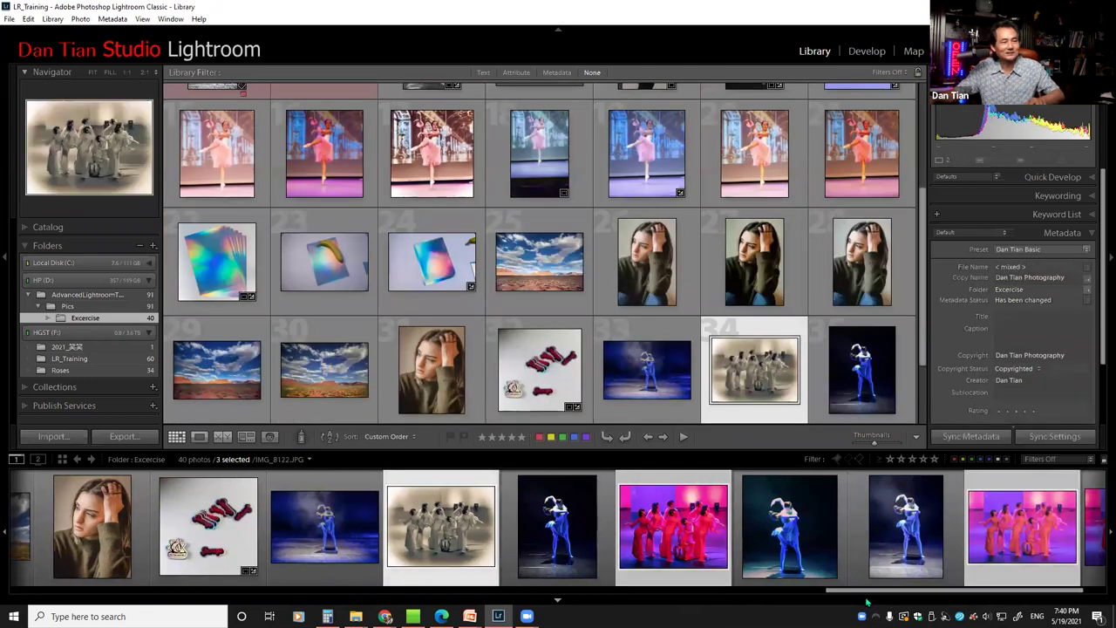
pyautogui.scroll(-1, 959, 541)
pyautogui.keyDown('ctrl'); pyautogui.click(1004, 545); pyautogui.keyUp('ctrl')
pyautogui.keyDown('ctrl'); pyautogui.click(1045, 528); pyautogui.keyUp('ctrl')
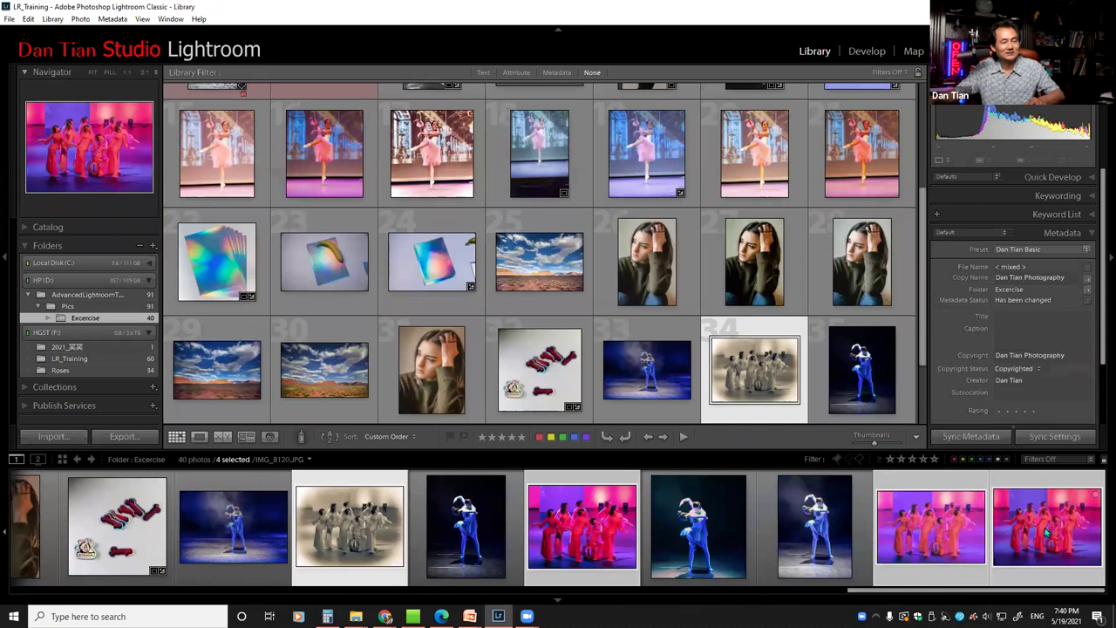
pyautogui.press('n')
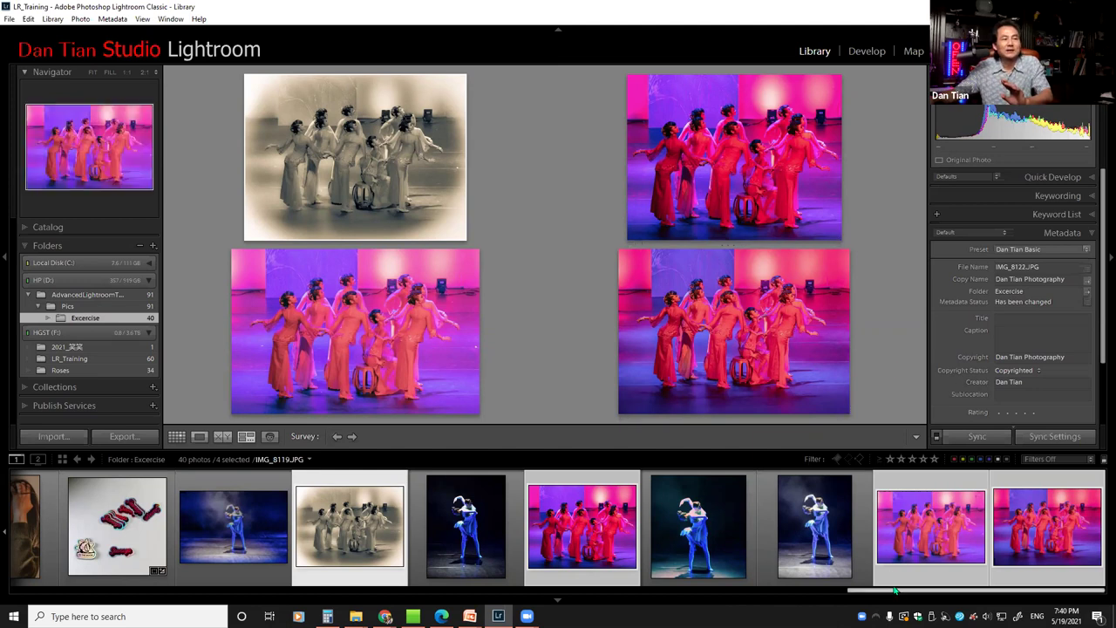
# Narrow the Survey view to the single watermarked dance shot 东方-173-Edit.jpg
pyautogui.scroll(2, 855, 593)
pyautogui.scroll(5, 795, 600)
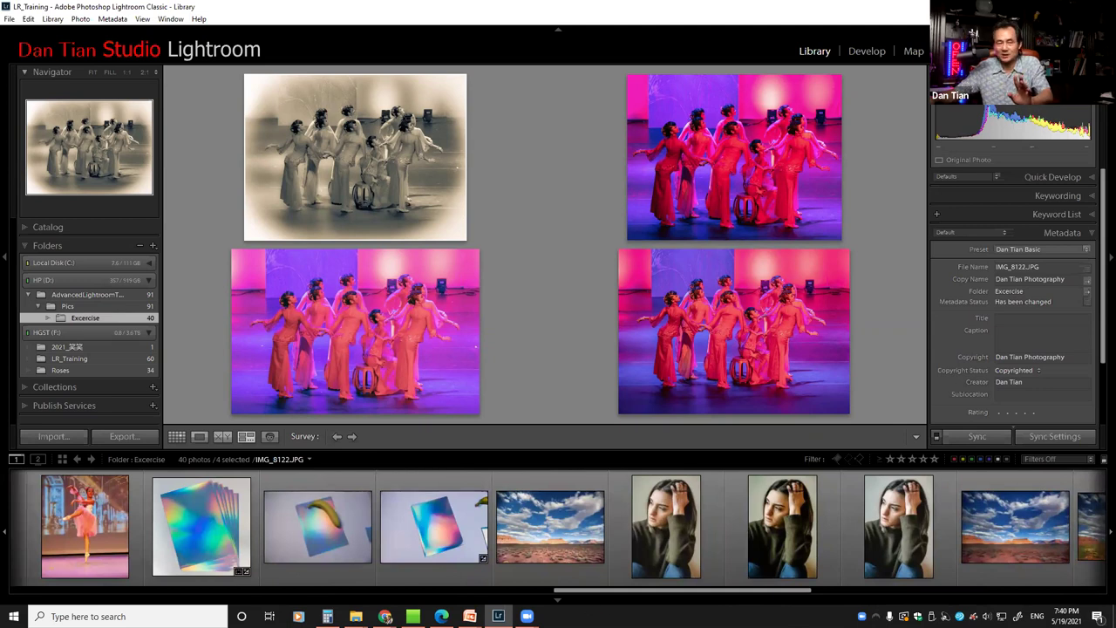
pyautogui.scroll(2, 577, 599)
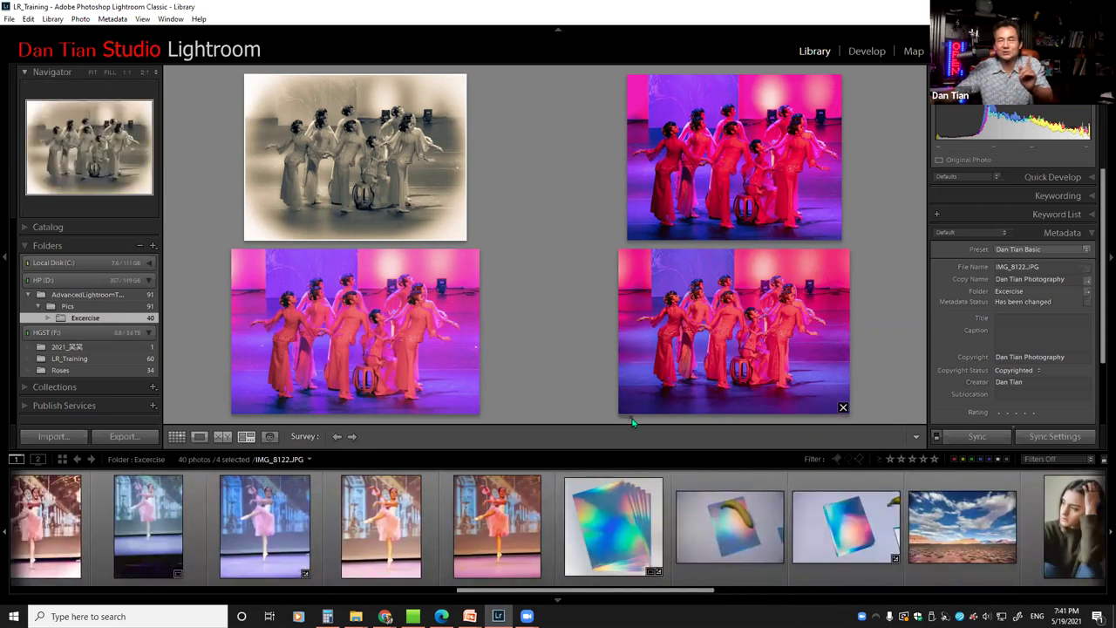
pyautogui.scroll(5, 552, 584)
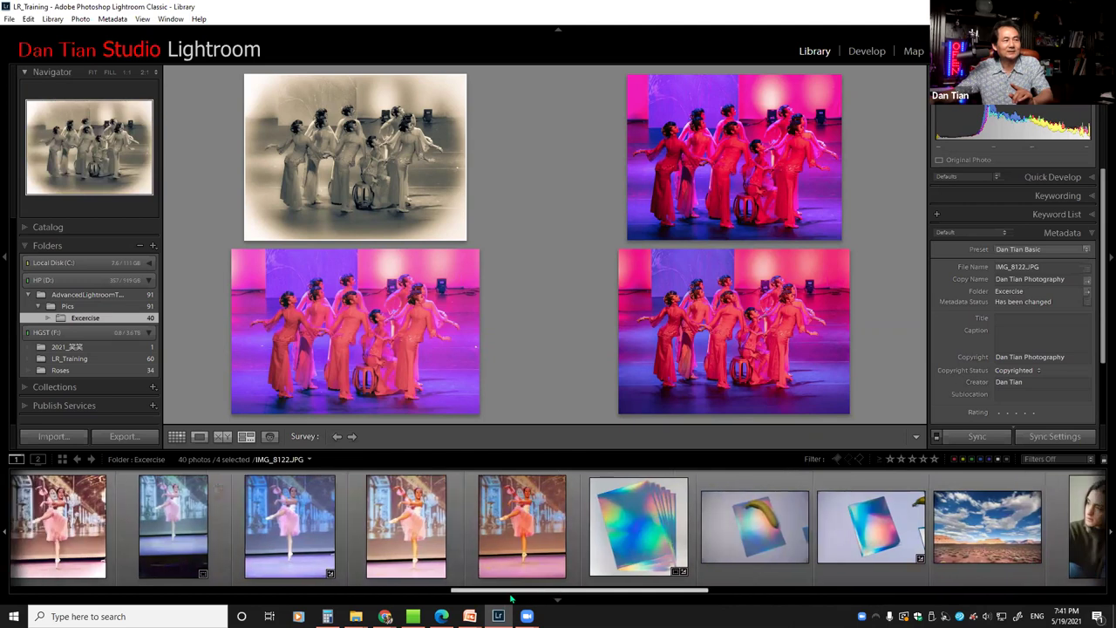
pyautogui.scroll(3, 552, 584)
pyautogui.click(291, 525)
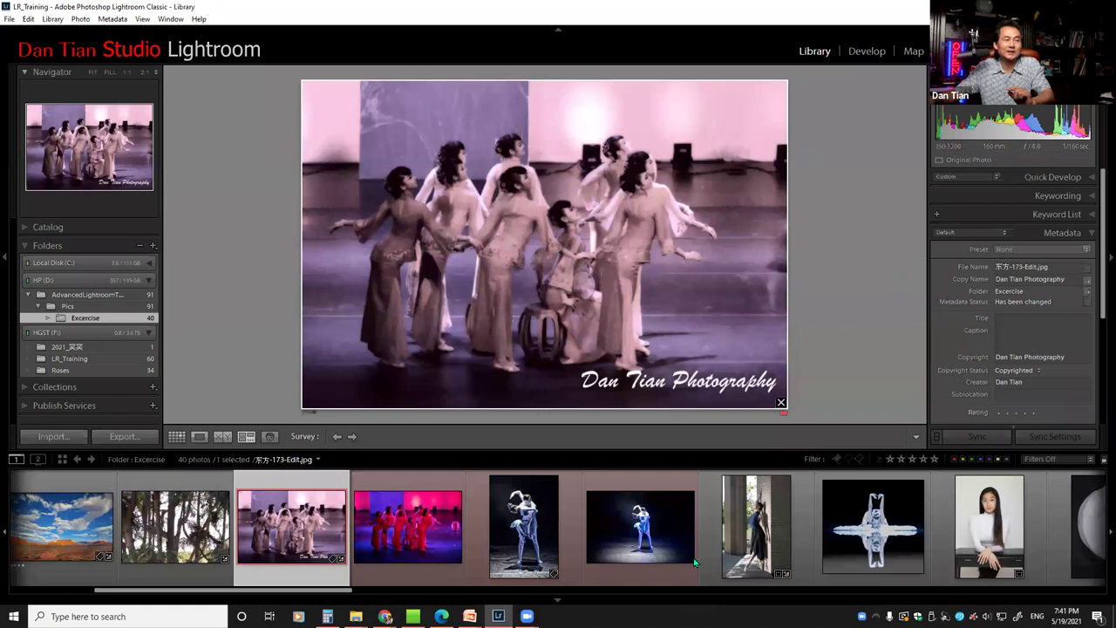
# Select the sepia dance photo, then open IMG_8124 large in Loupe view
pyautogui.moveTo(298, 591); pyautogui.dragTo(1059, 519)
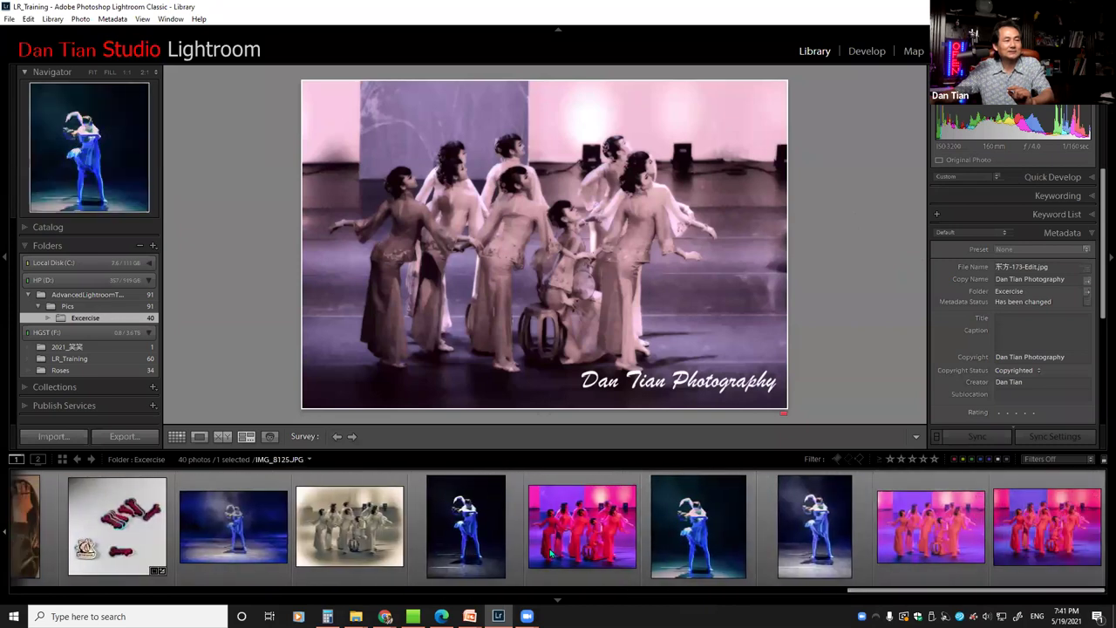
pyautogui.click(373, 537)
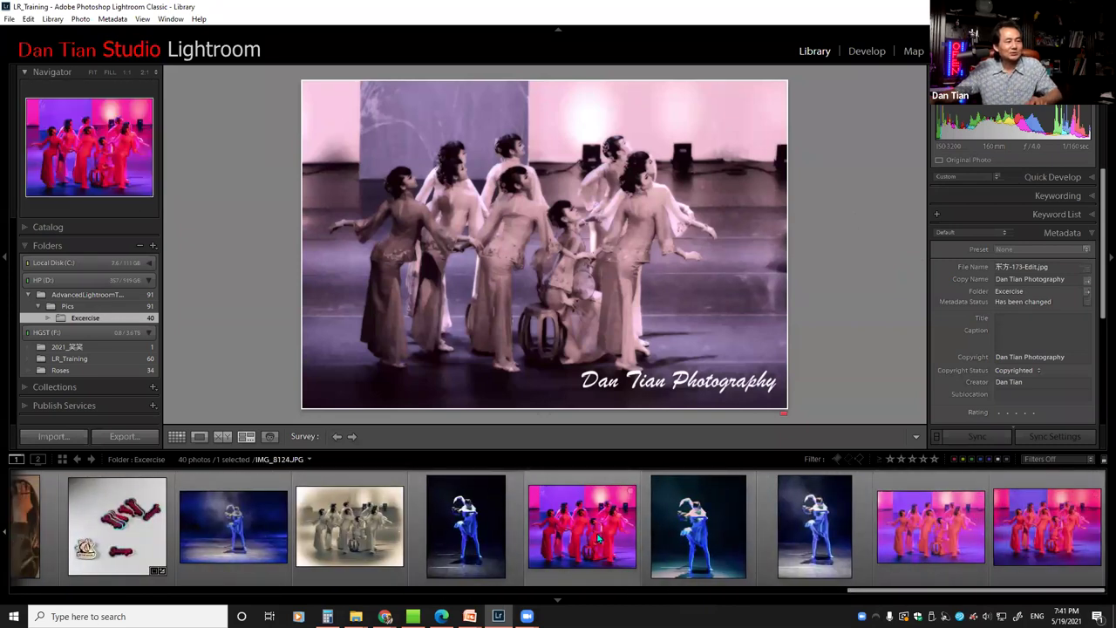
pyautogui.doubleClick(598, 537)
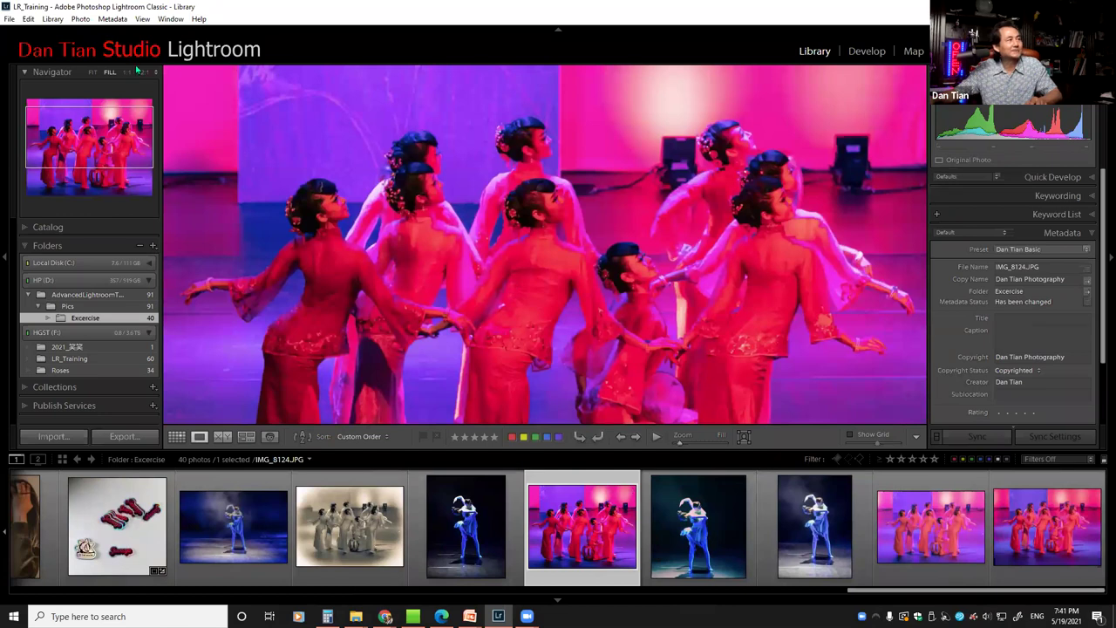
# Fit the whole photo in the view and show the red dancers photo
pyautogui.click(92, 72)
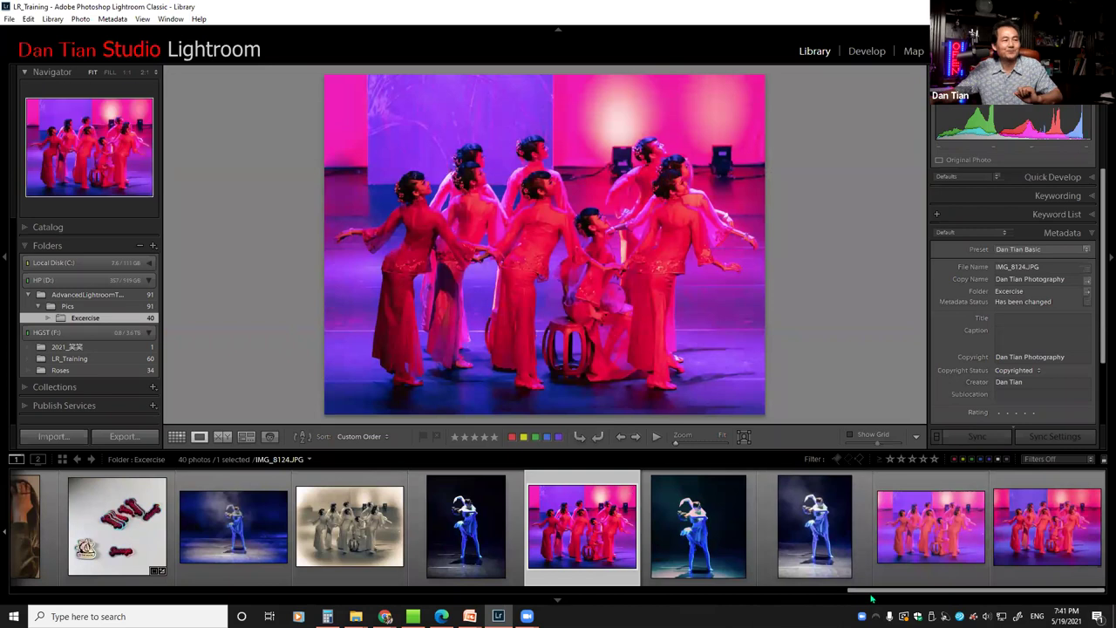
pyautogui.moveTo(873, 593); pyautogui.dragTo(118, 592)
pyautogui.click(455, 545)
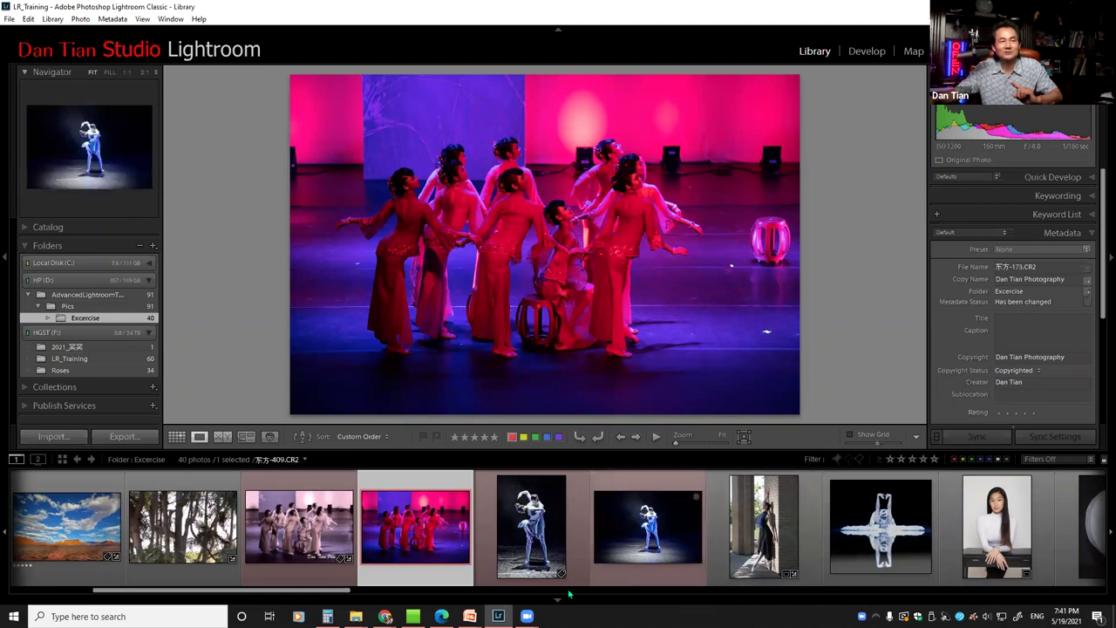
# Browse IMG_8124, IMG_8119 and IMG_8120, ending on IMG_8124 in Loupe view
pyautogui.moveTo(297, 592); pyautogui.dragTo(926, 520)
pyautogui.scroll(-8, 981, 513)
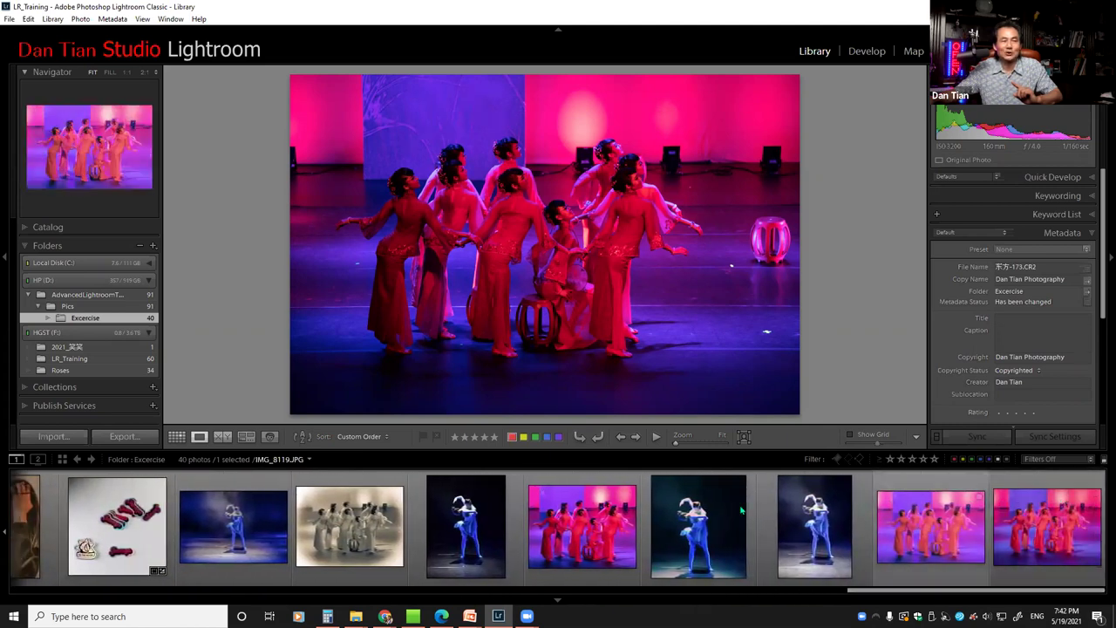
pyautogui.click(597, 529)
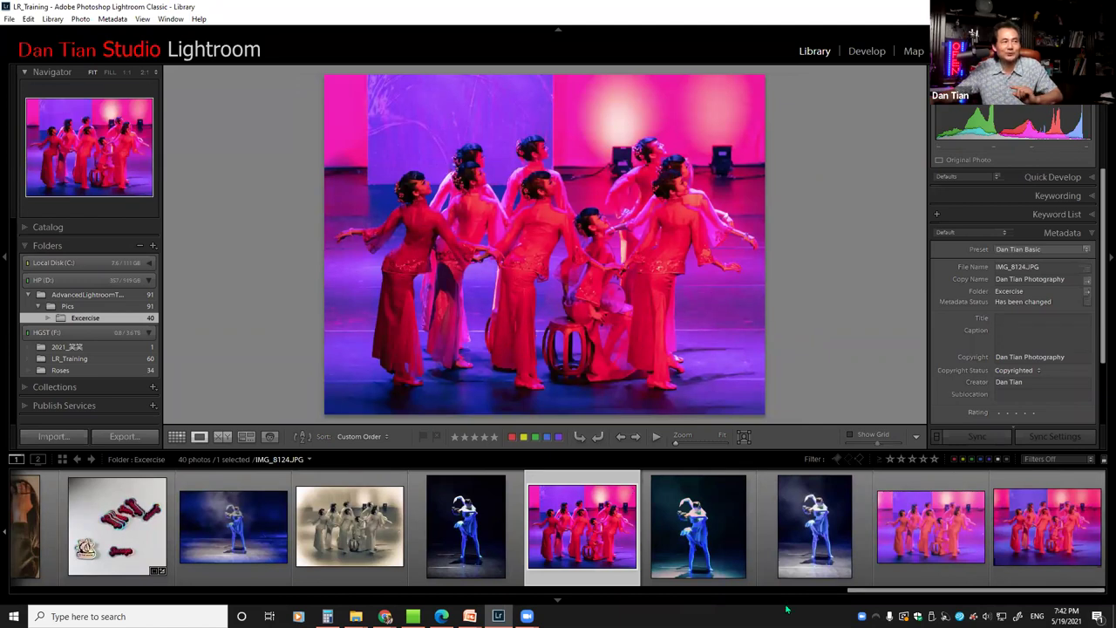
pyautogui.click(904, 537)
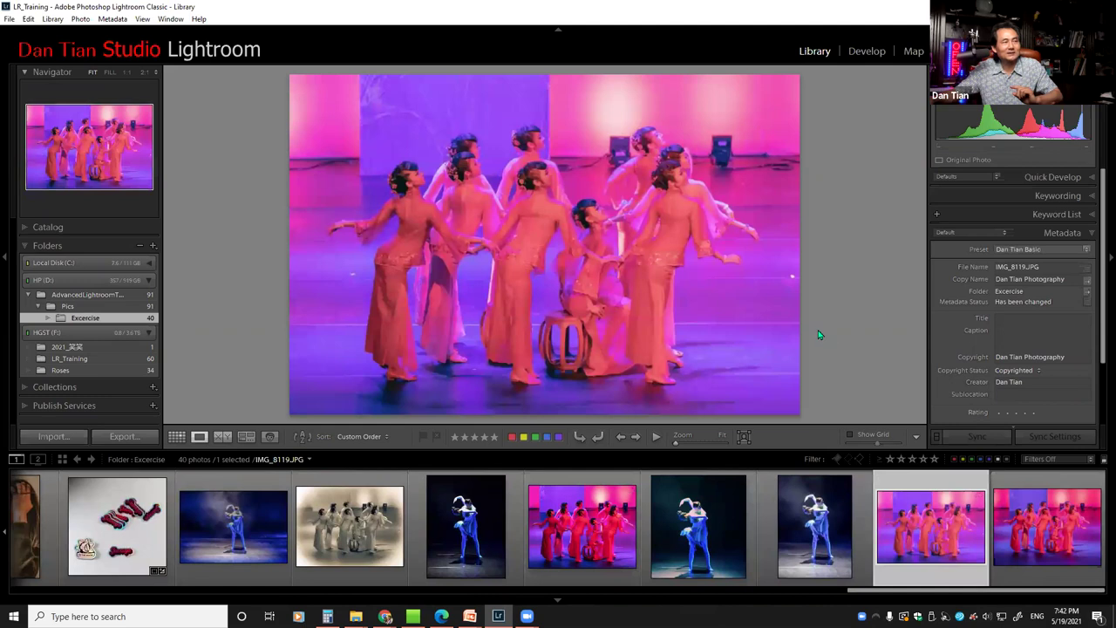
pyautogui.click(1034, 493)
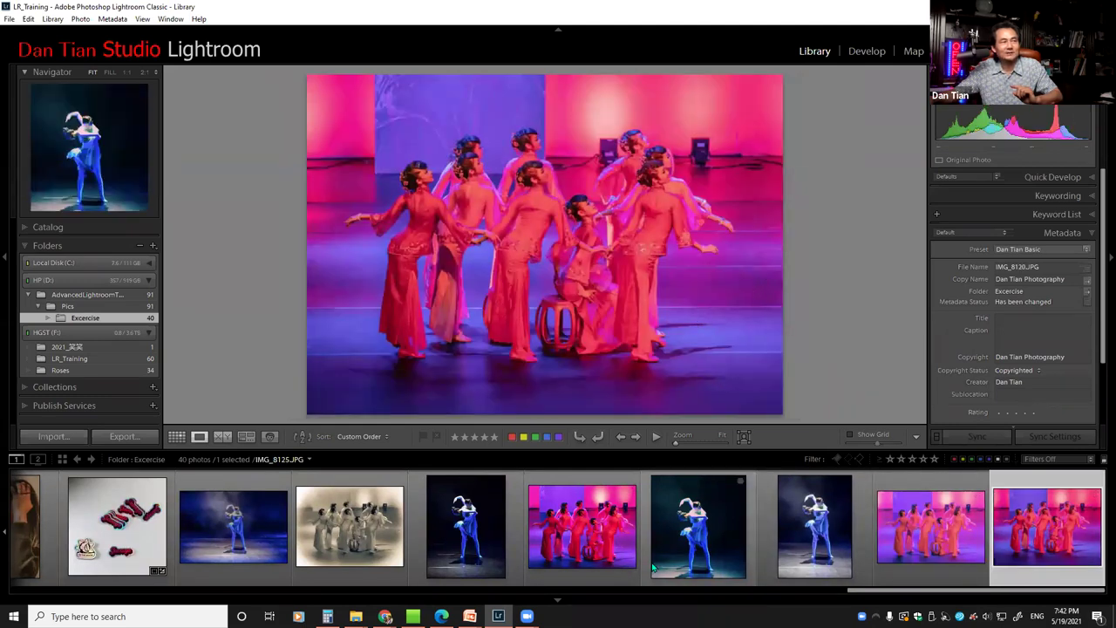
pyautogui.click(581, 526)
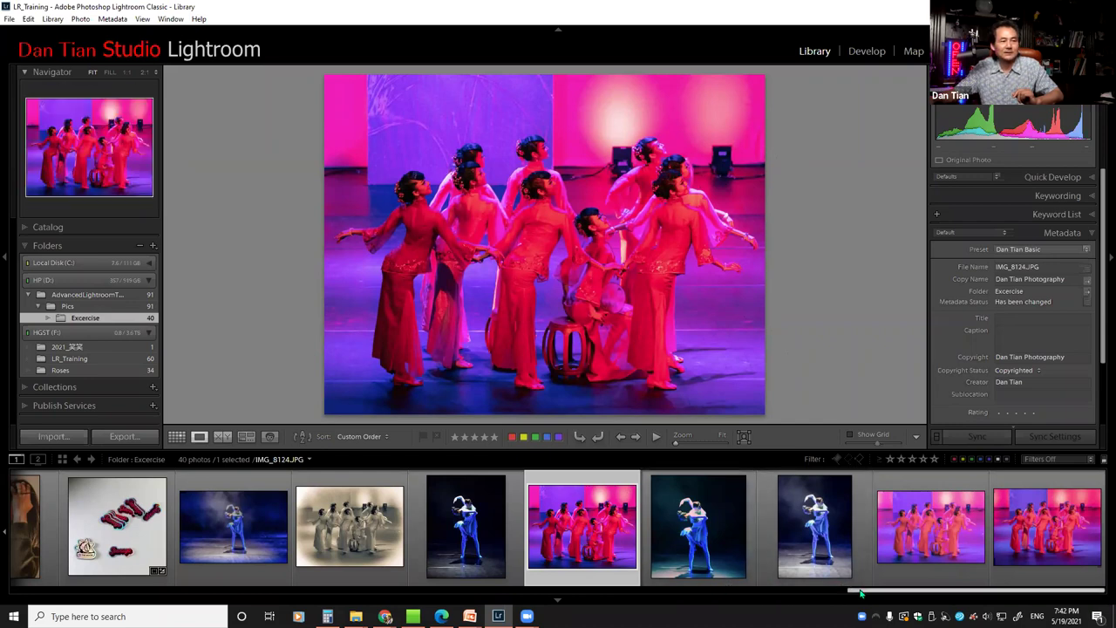
# Step through 东方-173-Edit.jpg and IMG_8124, ending on the pinker shot IMG_8119
pyautogui.scroll(2, 858, 593)
pyautogui.scroll(15, 558, 526)
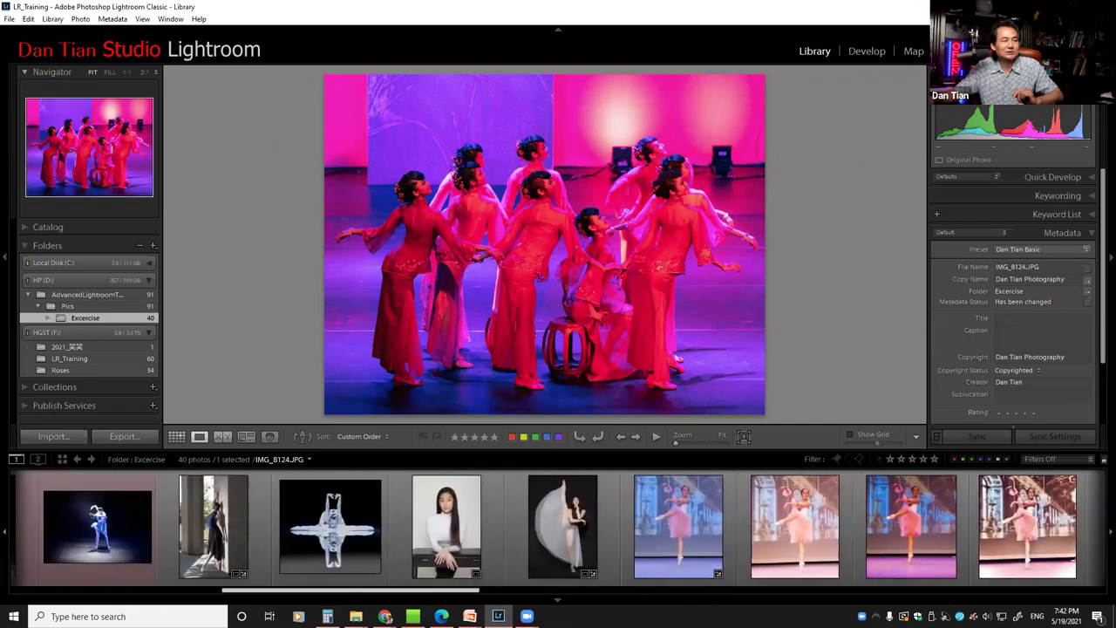
pyautogui.click(176, 524)
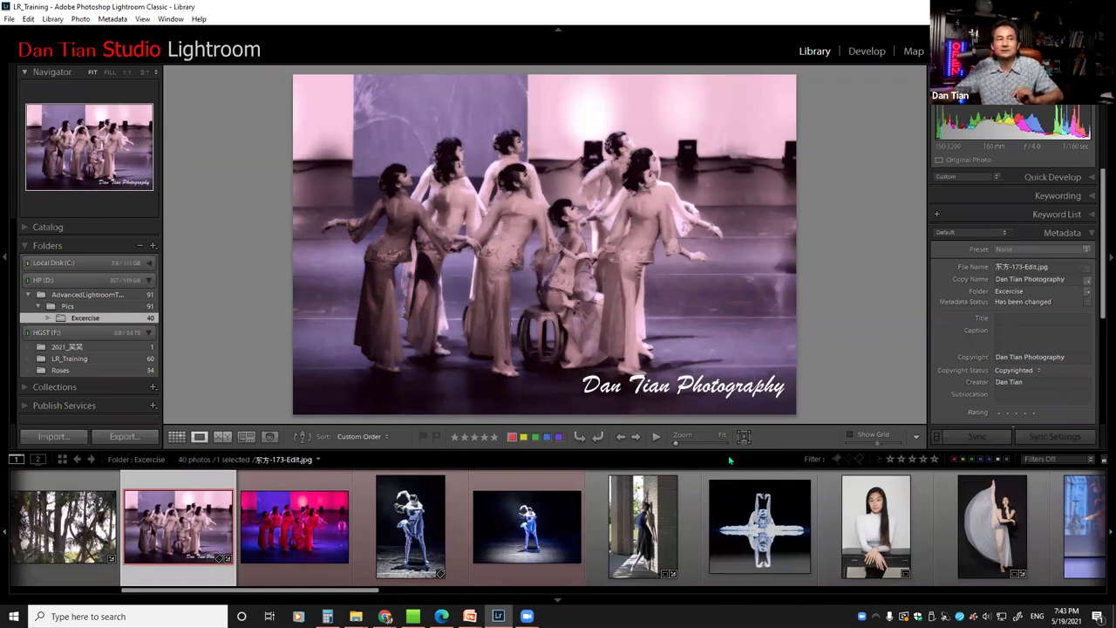
pyautogui.moveTo(371, 588); pyautogui.dragTo(724, 556)
pyautogui.scroll(-10, 724, 556)
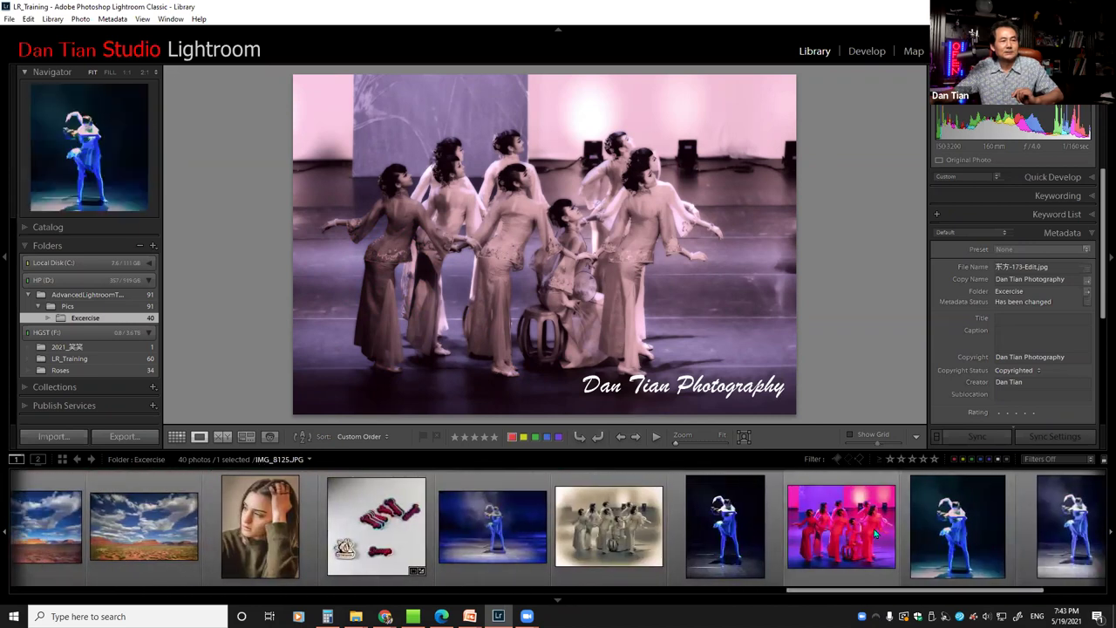
pyautogui.click(827, 571)
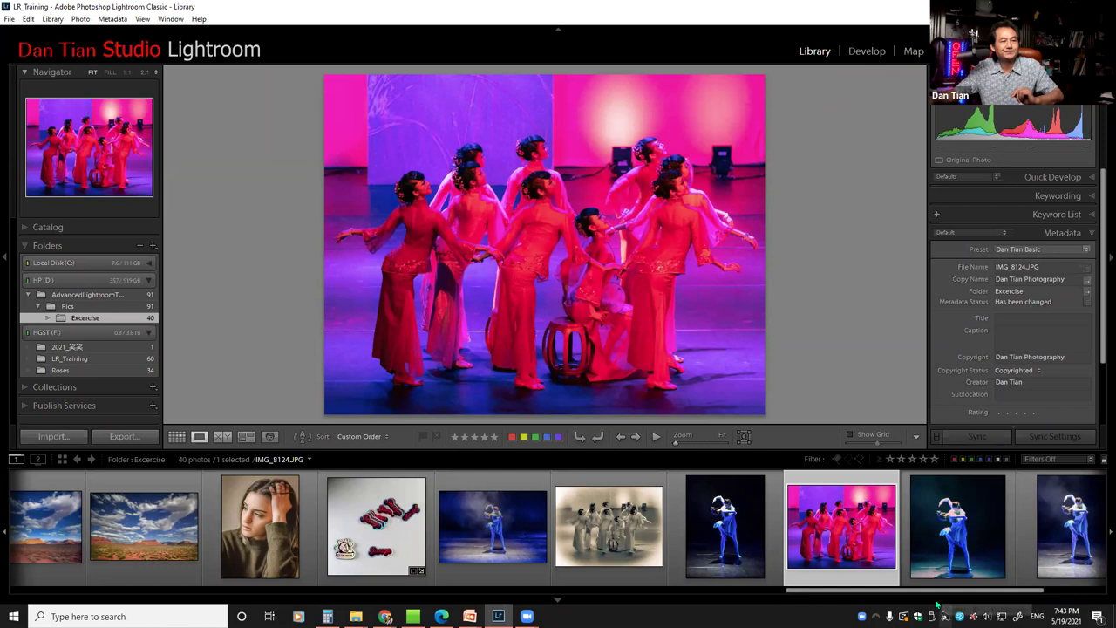
pyautogui.moveTo(931, 592); pyautogui.dragTo(1016, 587)
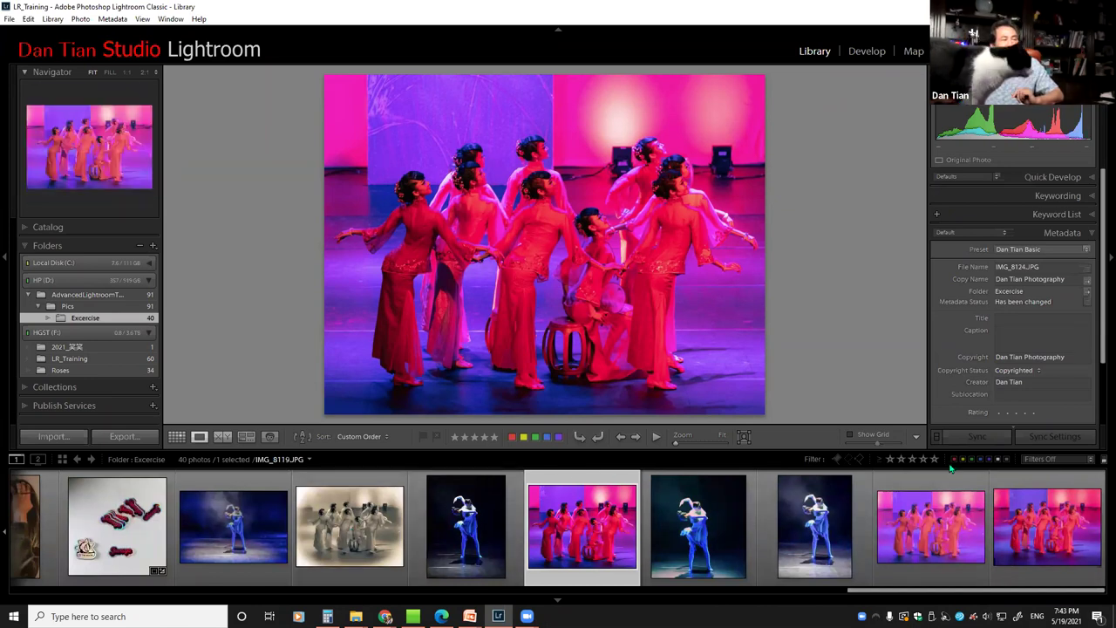
pyautogui.click(963, 545)
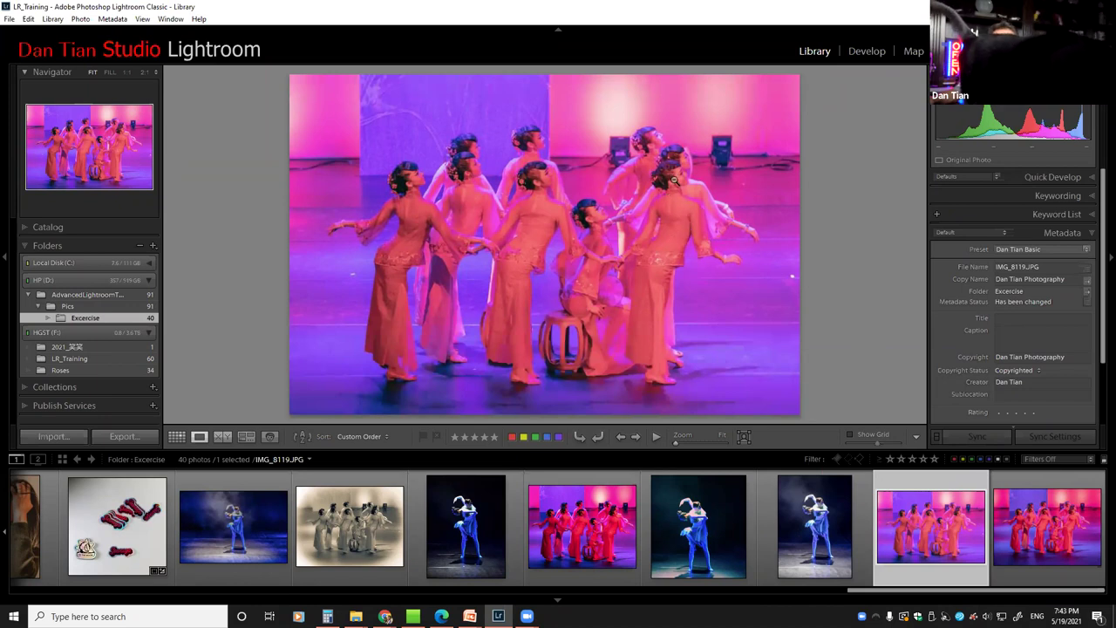
# Compare IMG_8119 and IMG_8124 at 2:1, return to Fit, then show IMG_8120
pyautogui.click(144, 72)
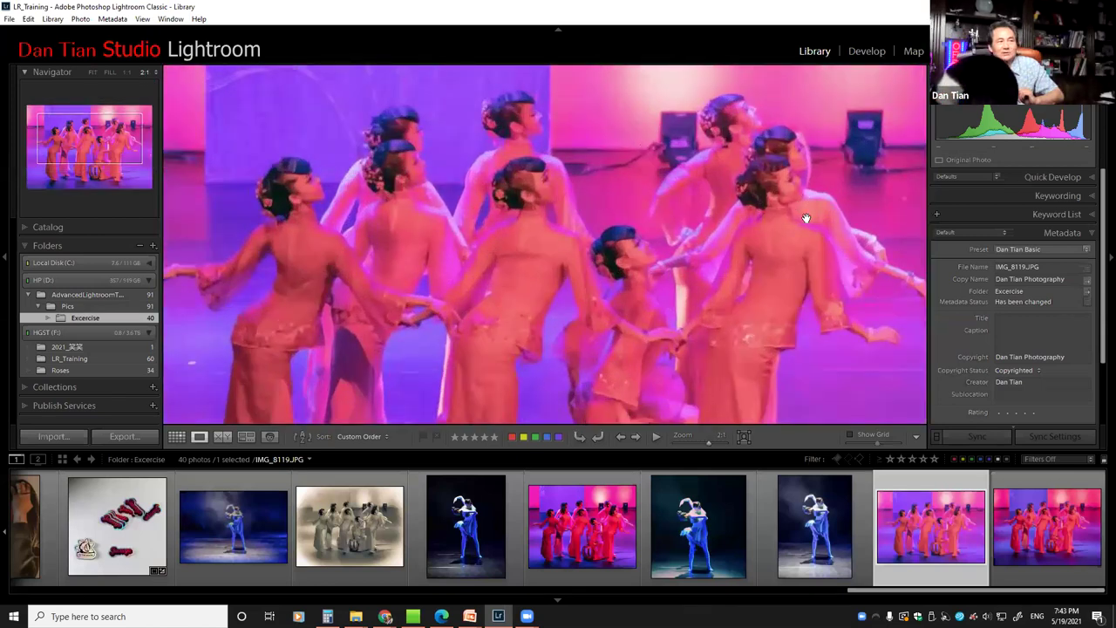
pyautogui.moveTo(792, 249); pyautogui.dragTo(782, 256)
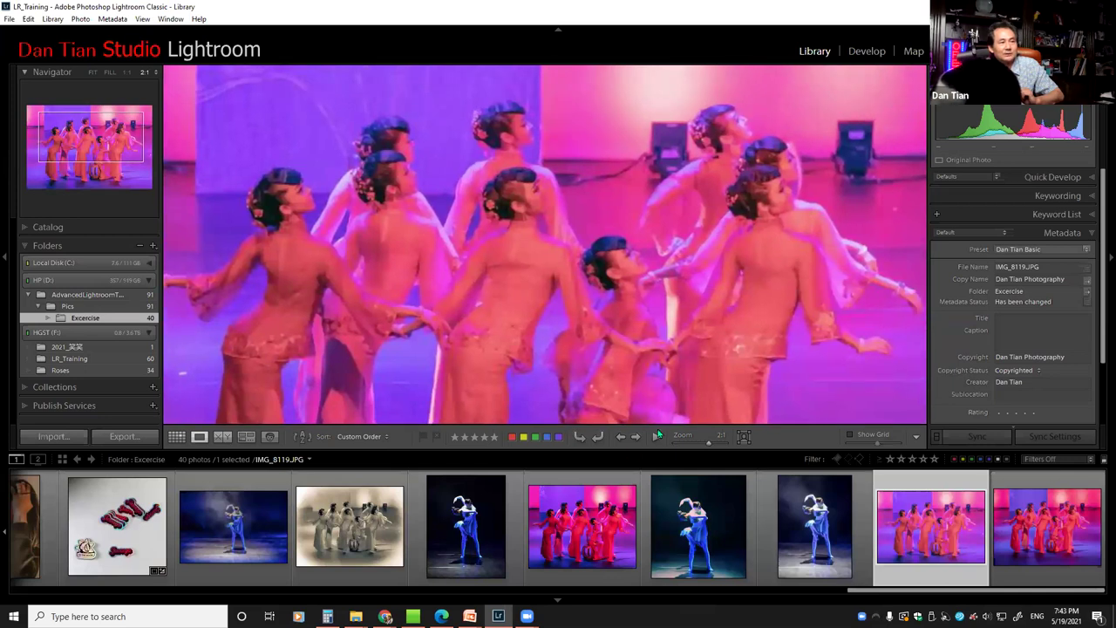
pyautogui.click(591, 531)
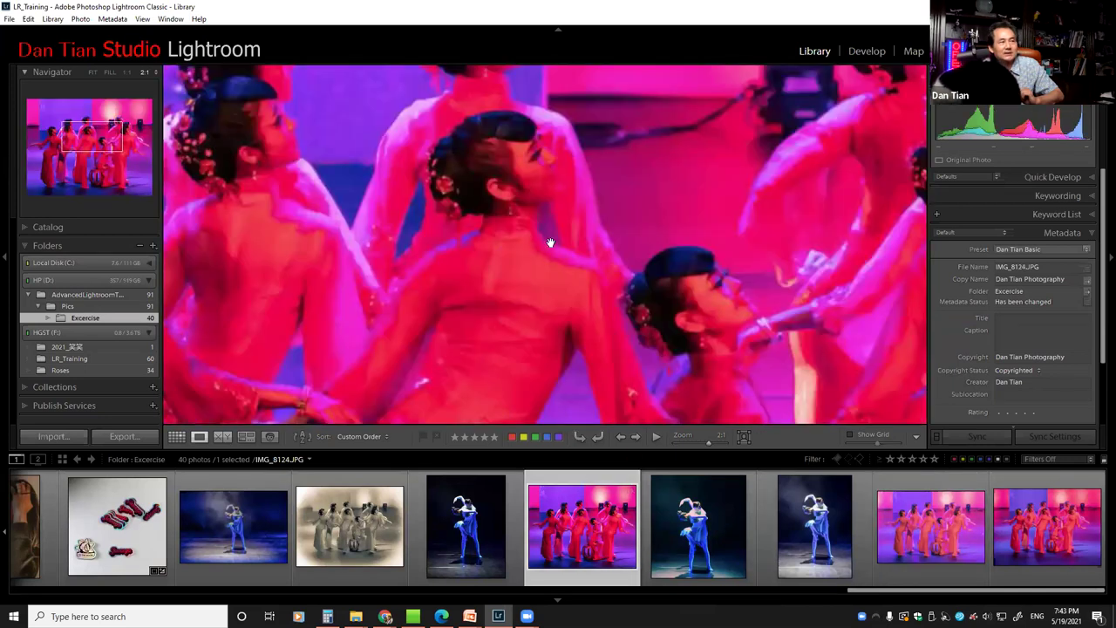
pyautogui.moveTo(716, 276); pyautogui.dragTo(438, 285)
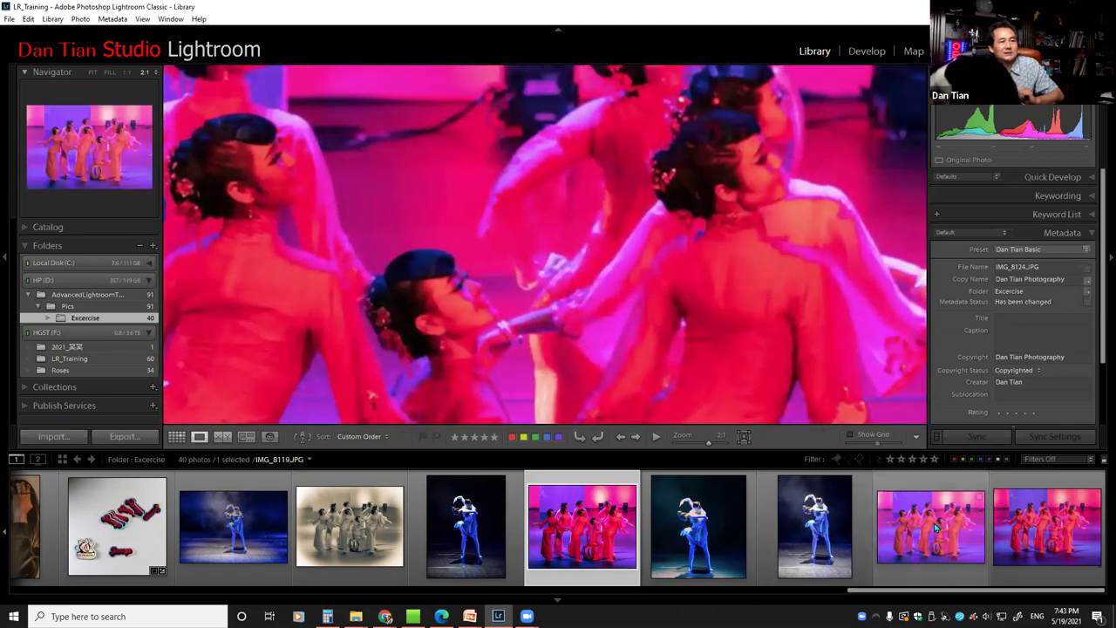
pyautogui.click(935, 527)
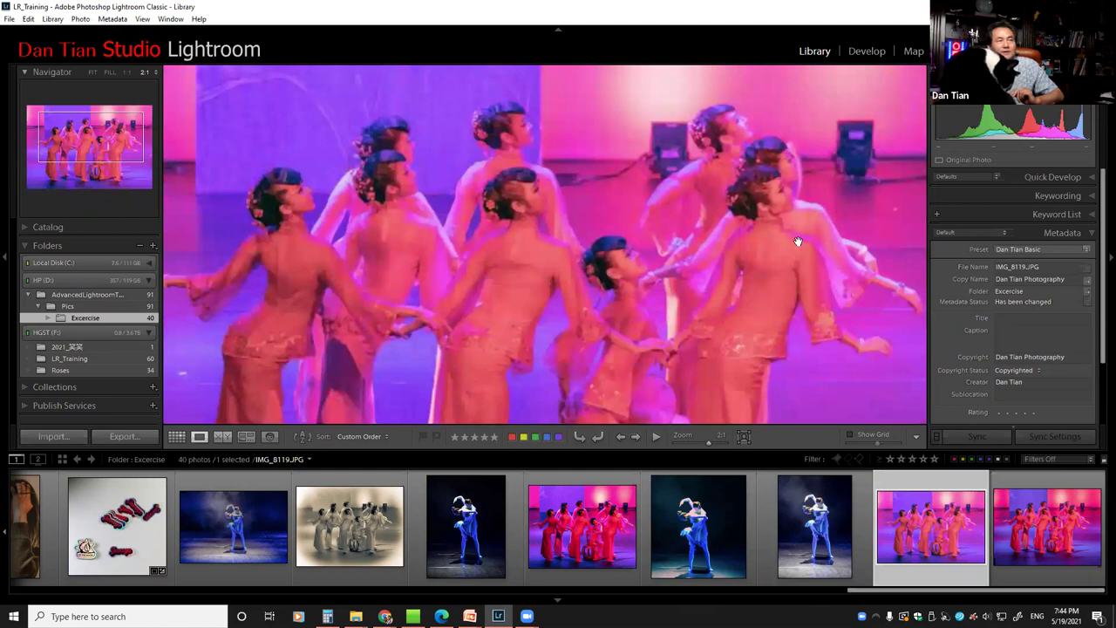
pyautogui.click(784, 276)
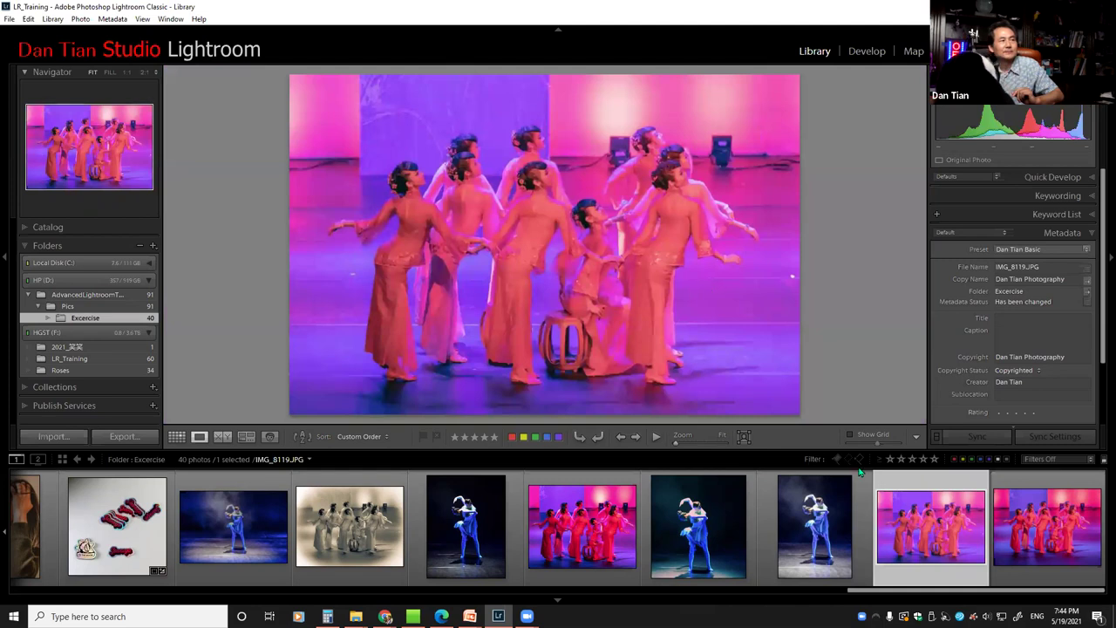
pyautogui.click(1046, 528)
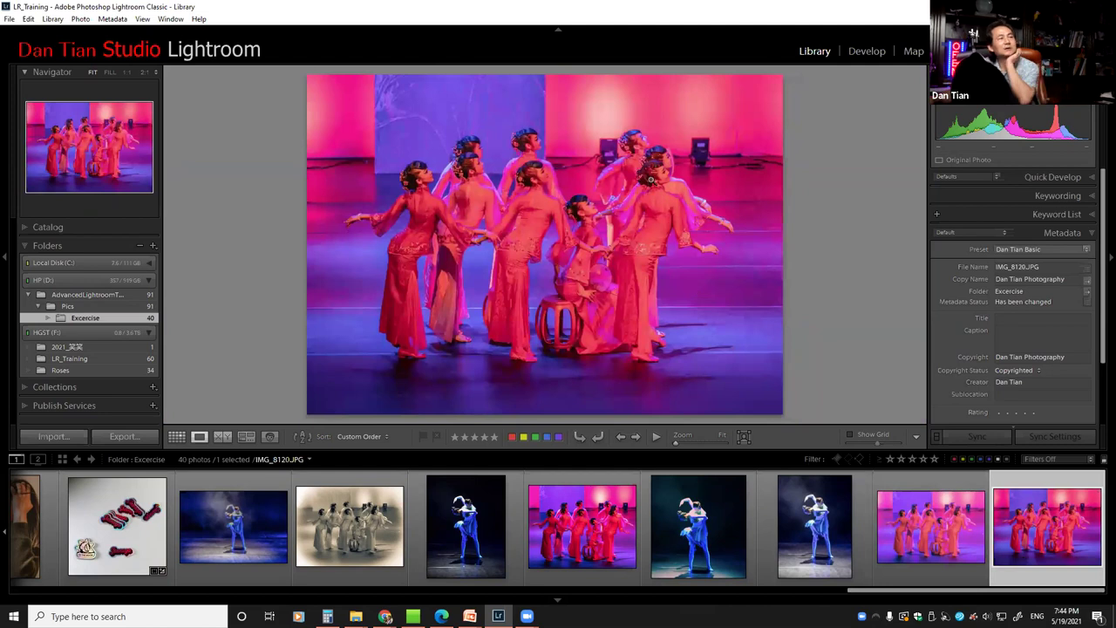
pyautogui.click(662, 188)
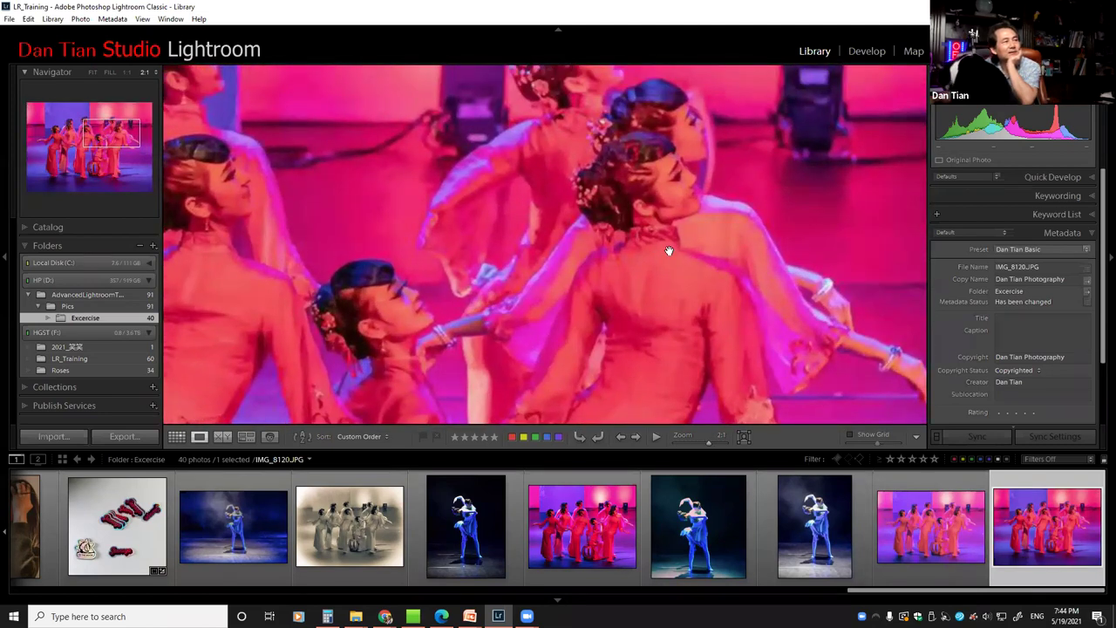
pyautogui.click(906, 521)
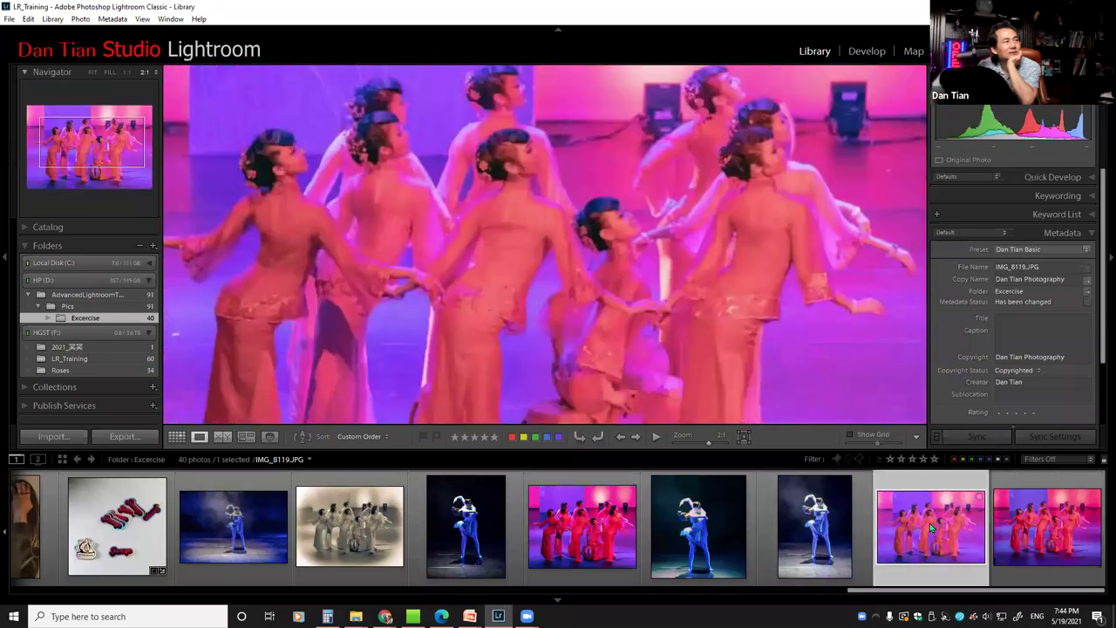
pyautogui.click(1030, 541)
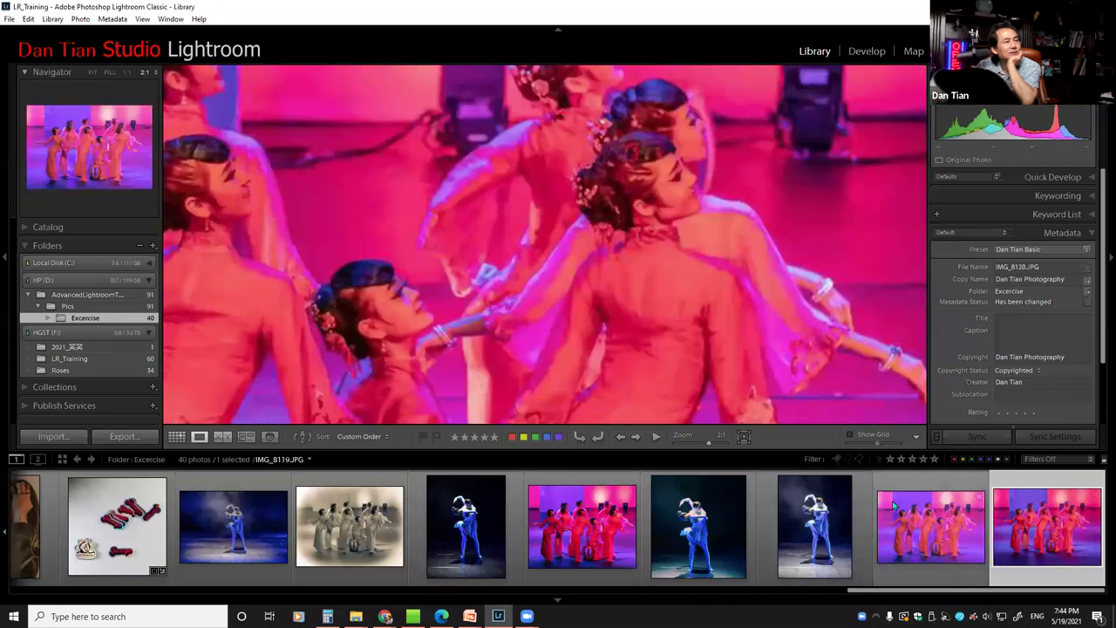
pyautogui.click(681, 233)
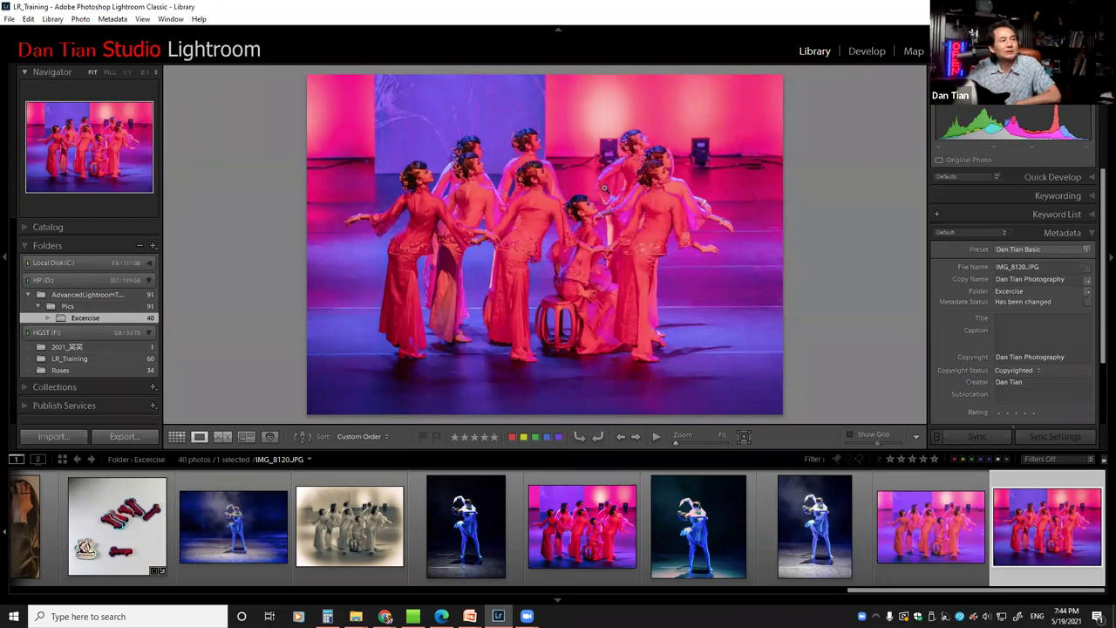
pyautogui.click(666, 171)
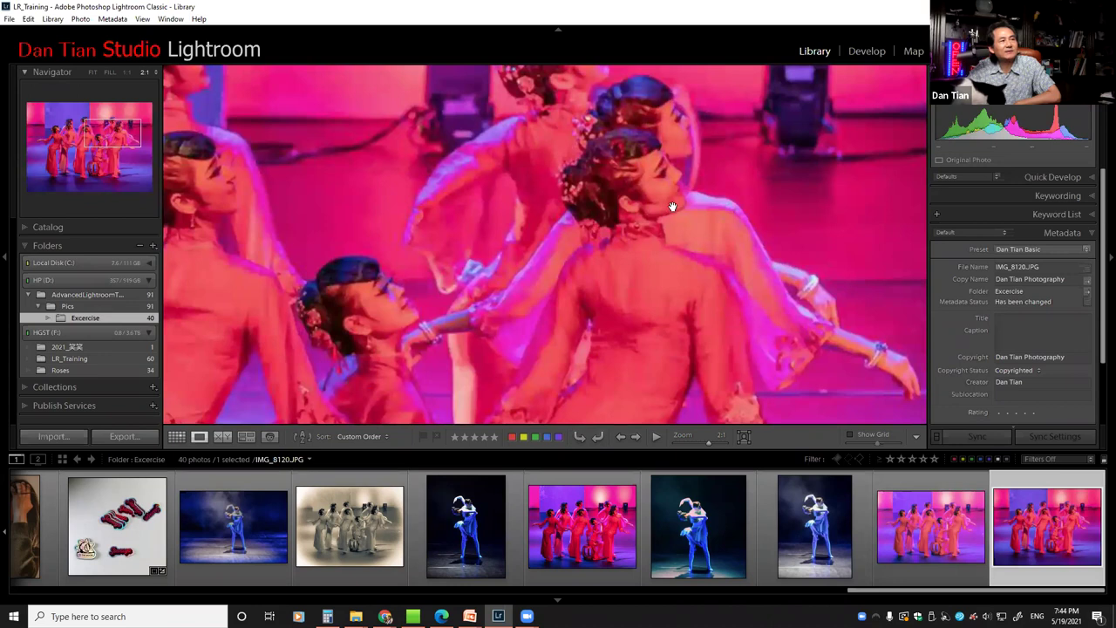
pyautogui.moveTo(642, 206); pyautogui.dragTo(716, 248)
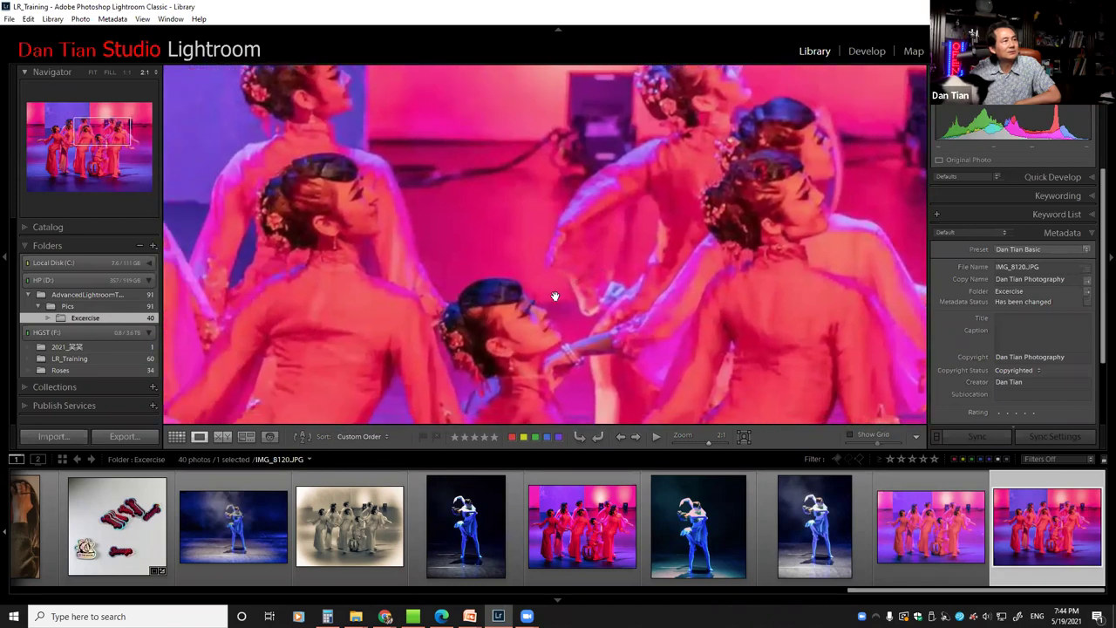
pyautogui.click(556, 301)
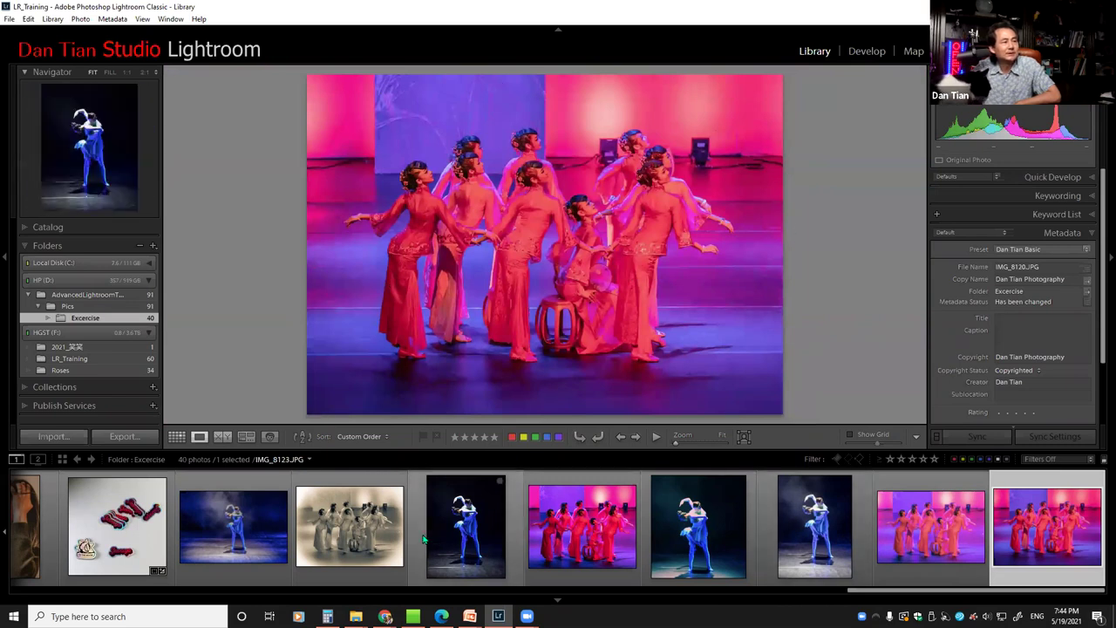
# Show the sepia vignetted IMG_8122 in Loupe view
pyautogui.click(360, 541)
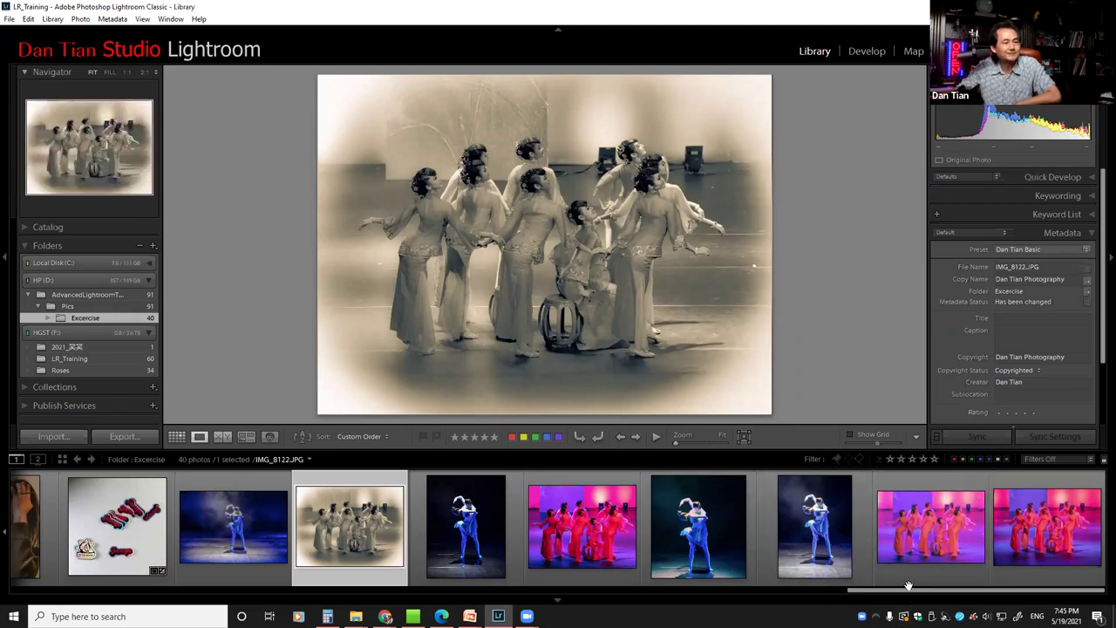
# Compare the solo dancer photo 东方-409.CR2 with its edited version 东方-409-Edit.jpg
pyautogui.moveTo(915, 591); pyautogui.dragTo(213, 591)
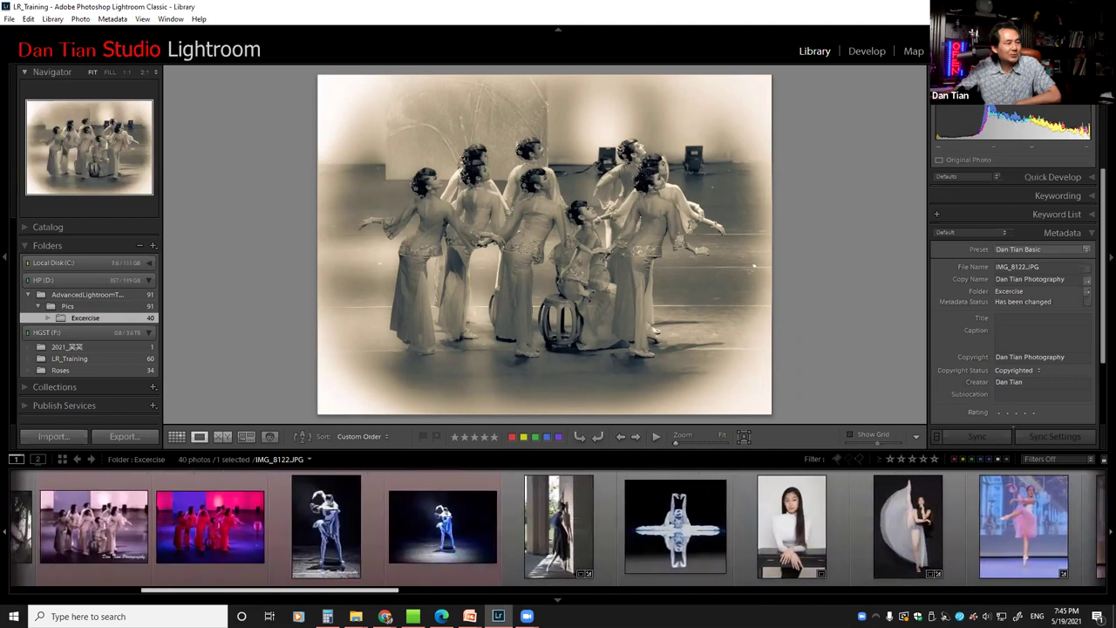
pyautogui.click(465, 531)
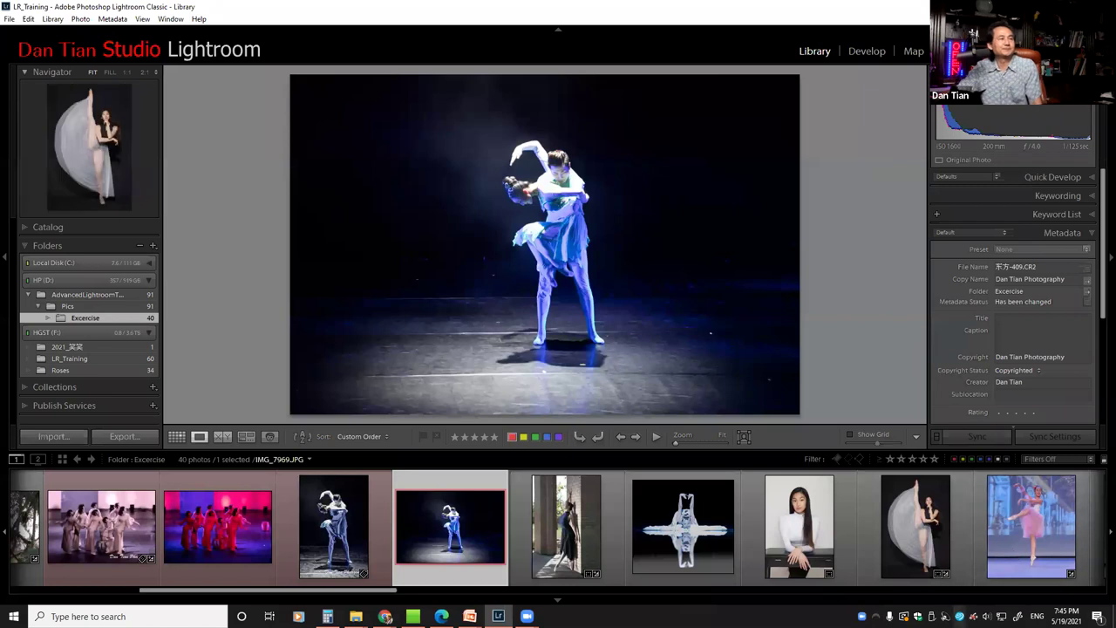
pyautogui.click(321, 549)
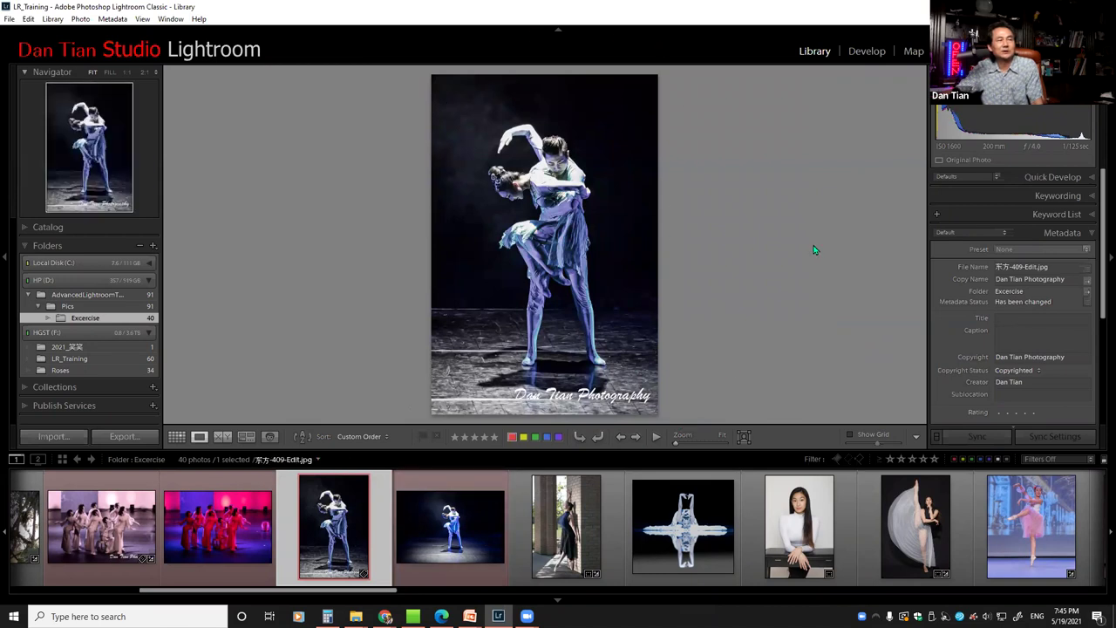
pyautogui.click(452, 538)
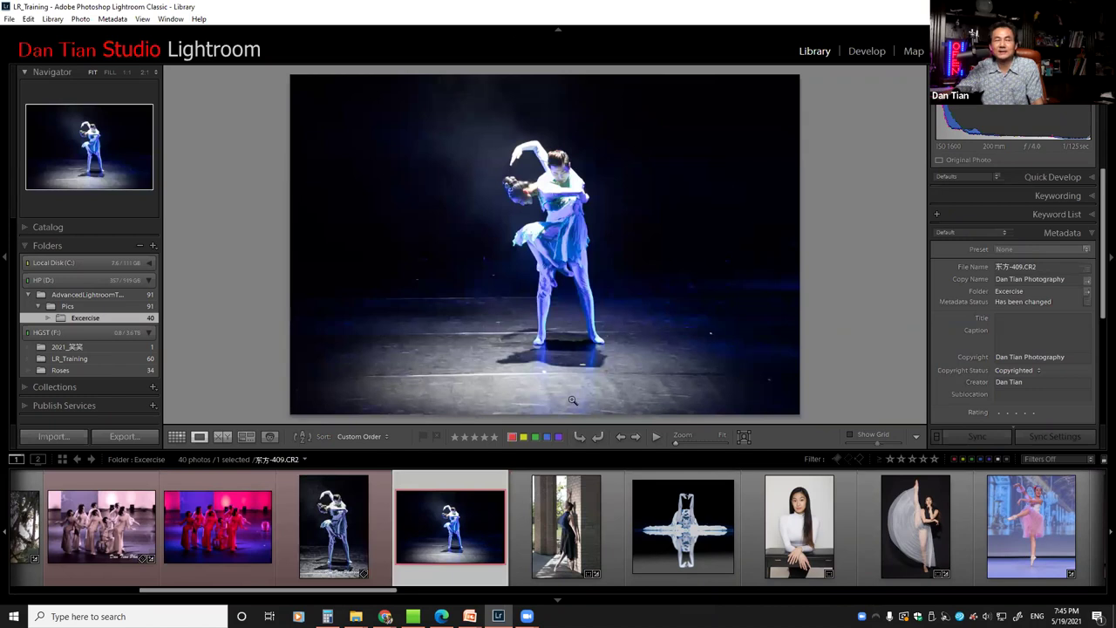
# Select the smoky landscape dancer photo IMG_8121 and open it in Develop
pyautogui.moveTo(398, 590); pyautogui.dragTo(1097, 523)
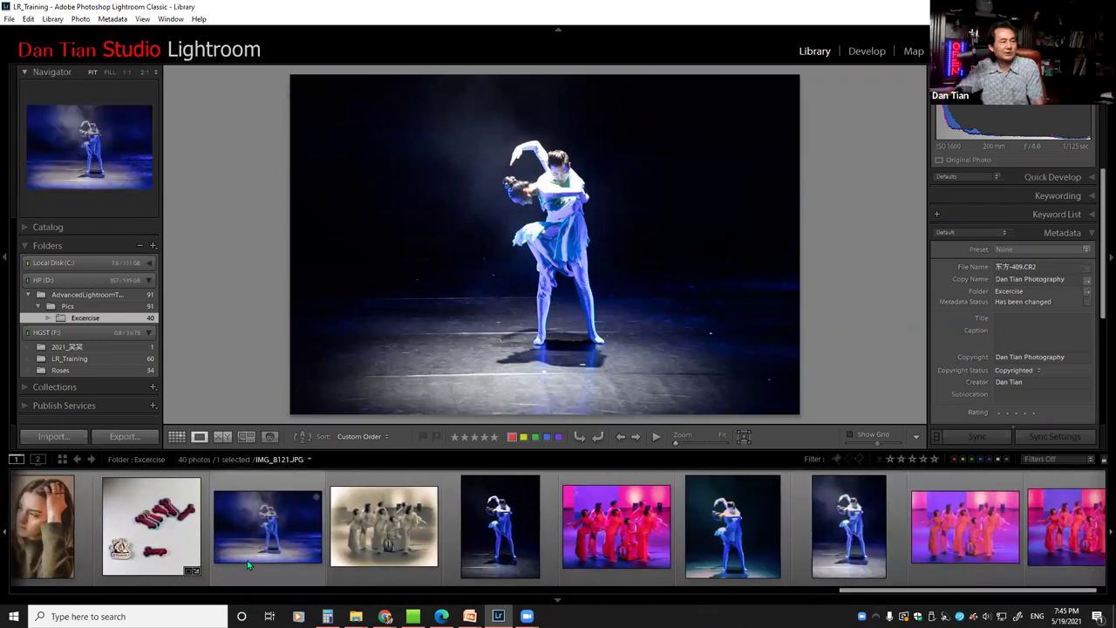
pyautogui.click(247, 560)
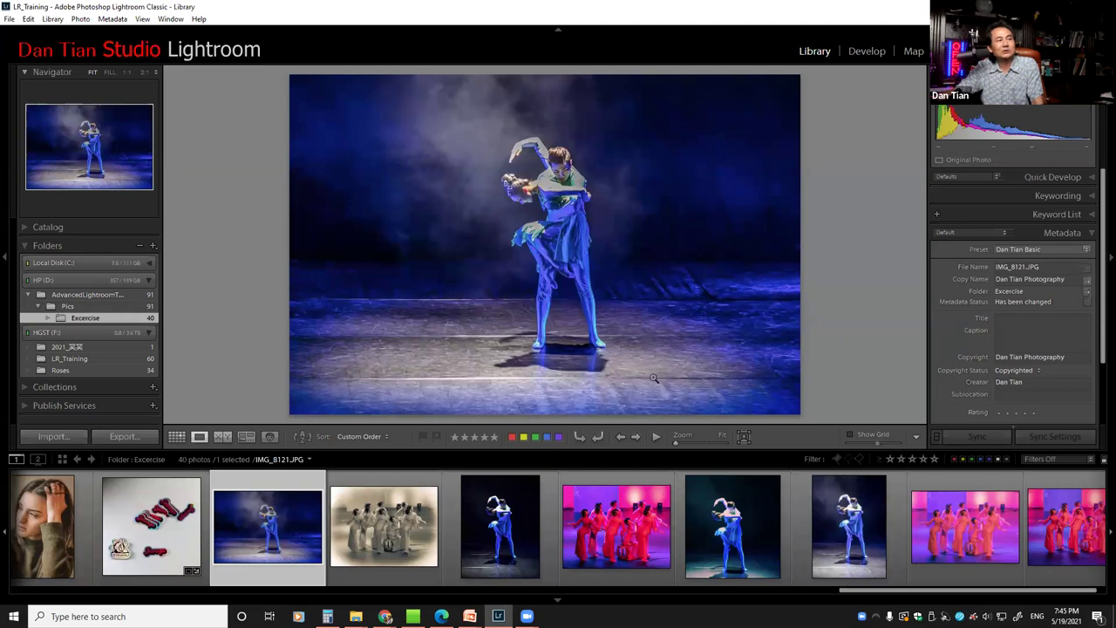
pyautogui.click(865, 51)
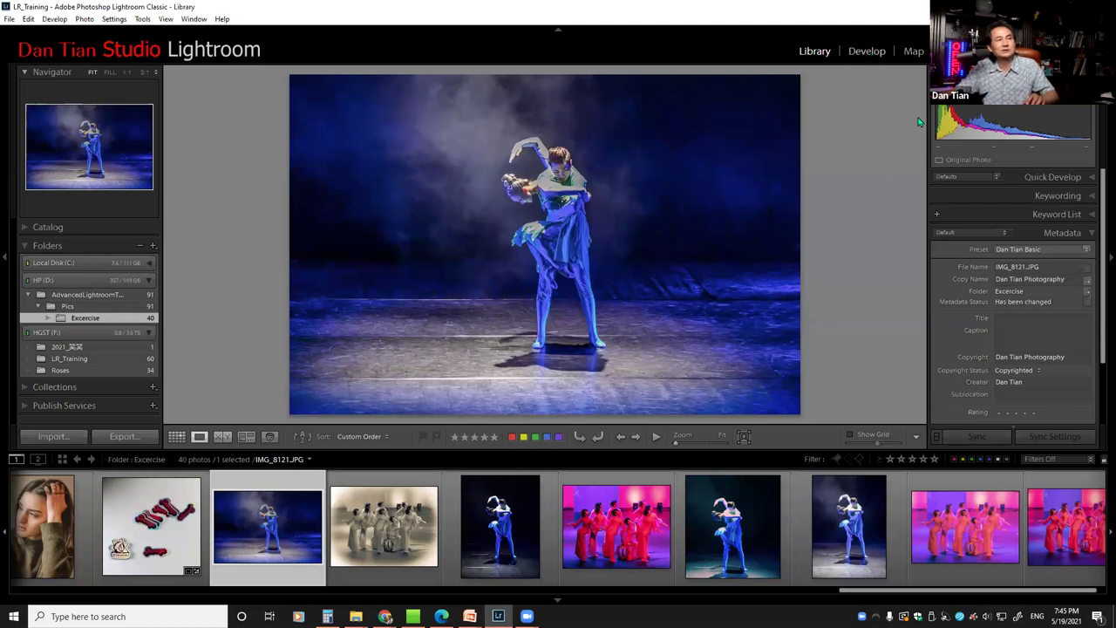
pyautogui.click(971, 183)
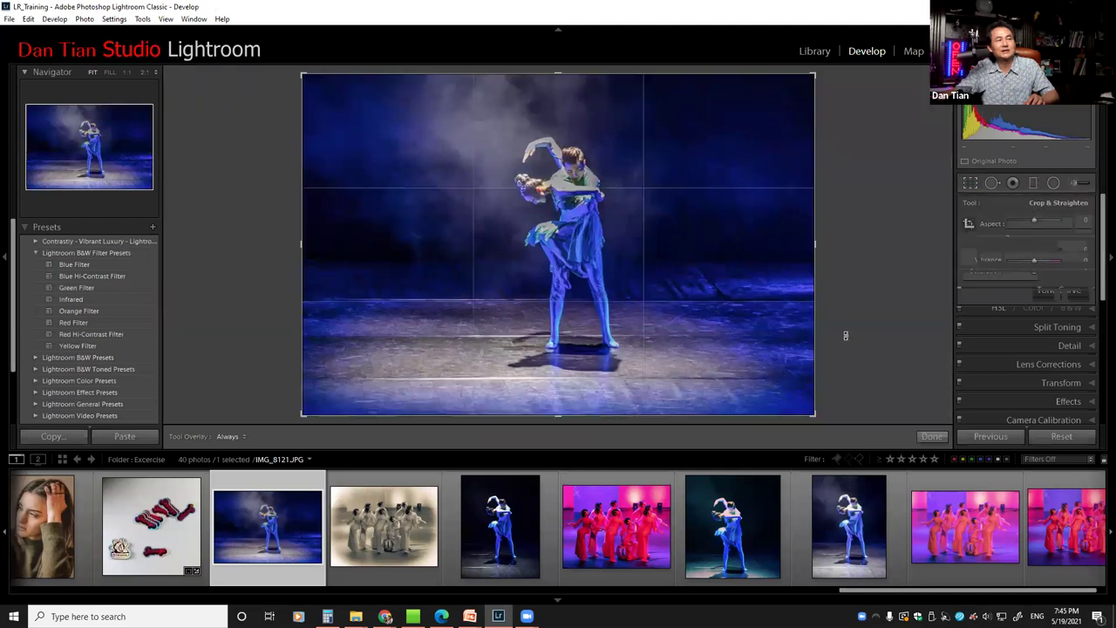
pyautogui.press('x')
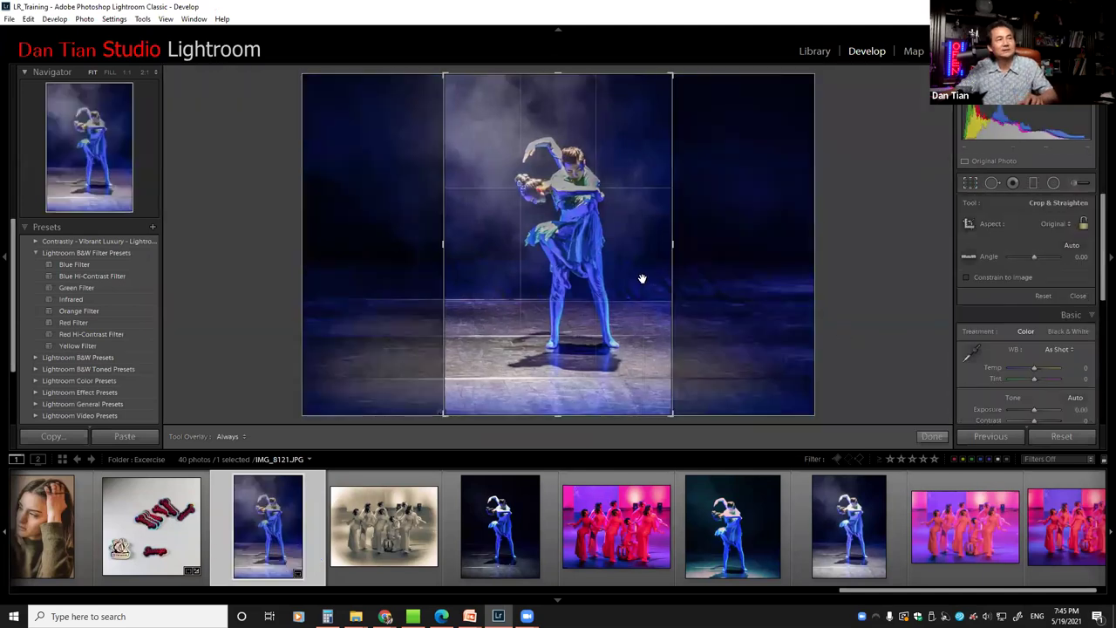
pyautogui.moveTo(582, 254); pyautogui.dragTo(581, 253)
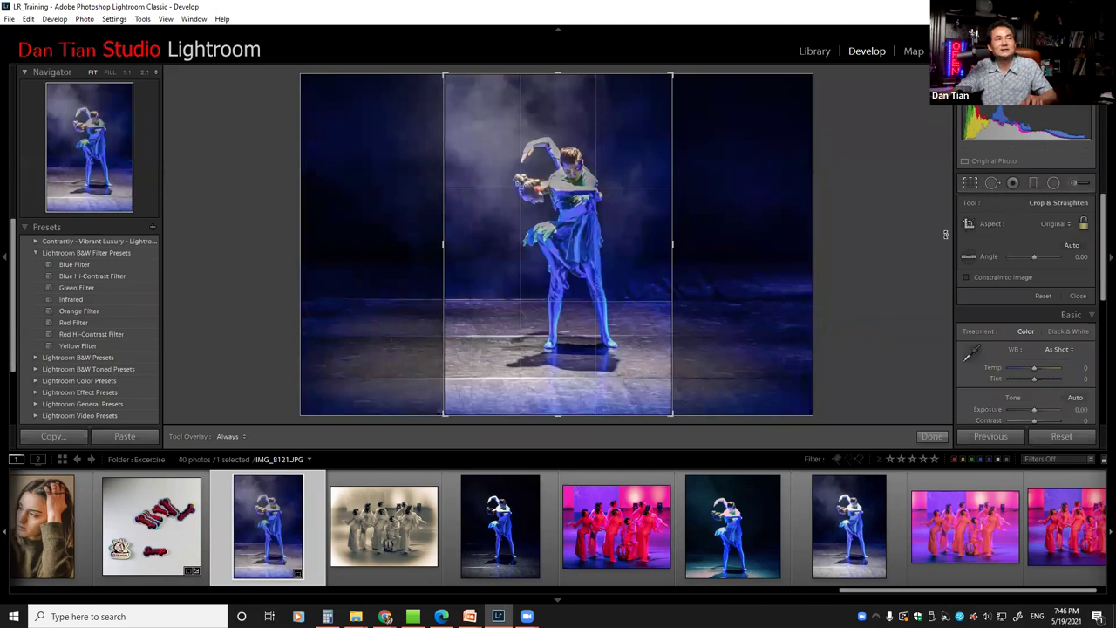
pyautogui.click(970, 182)
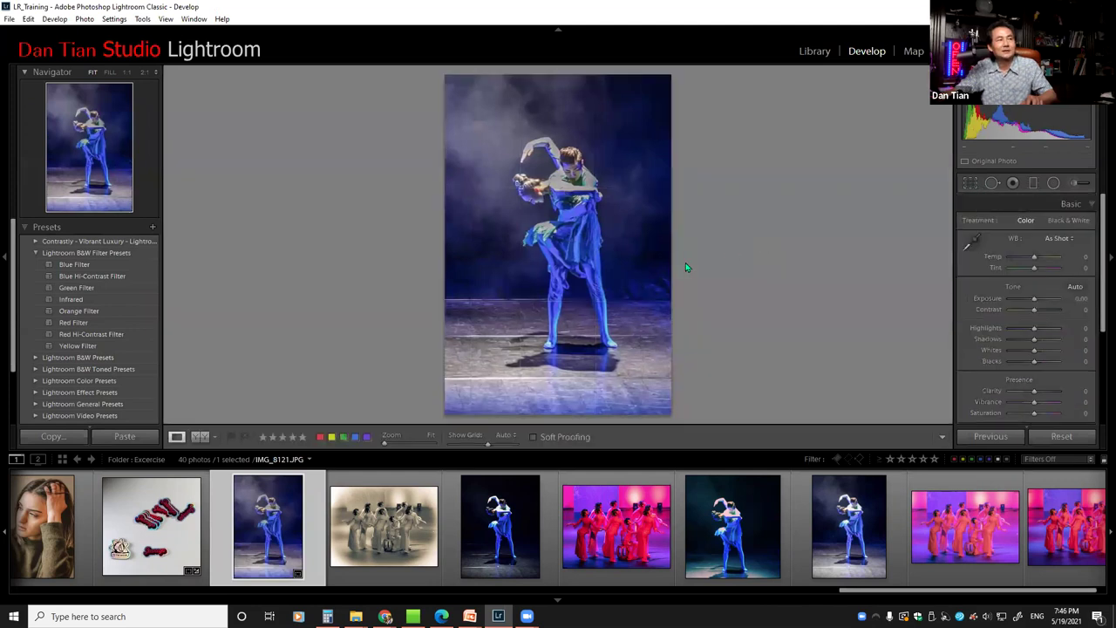
pyautogui.click(971, 182)
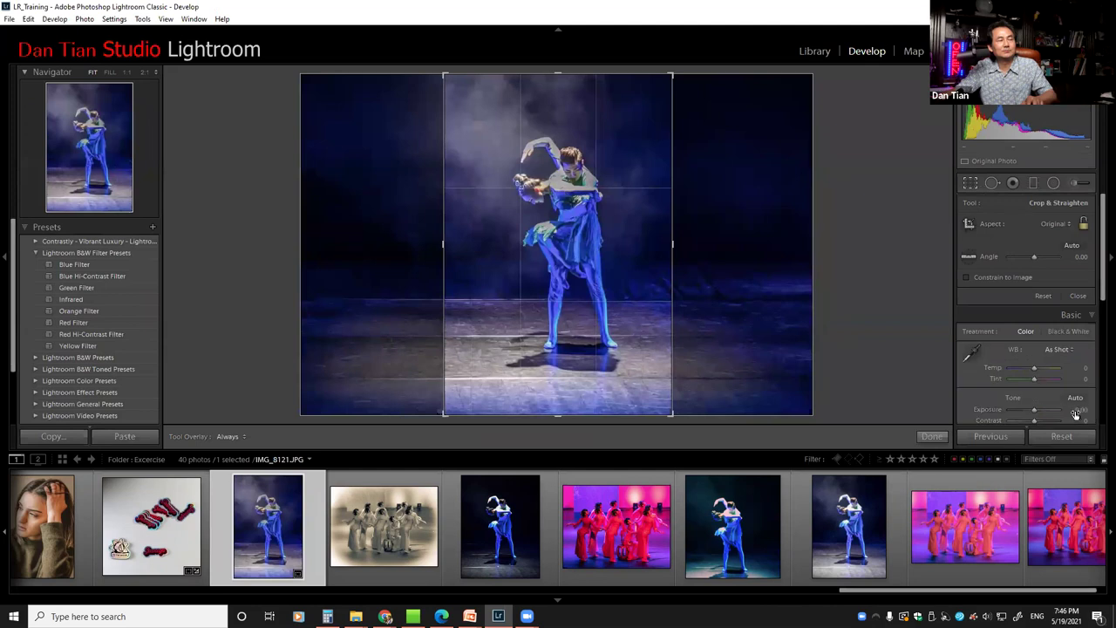
pyautogui.hotkey('ctrl', 'alt', 'r')
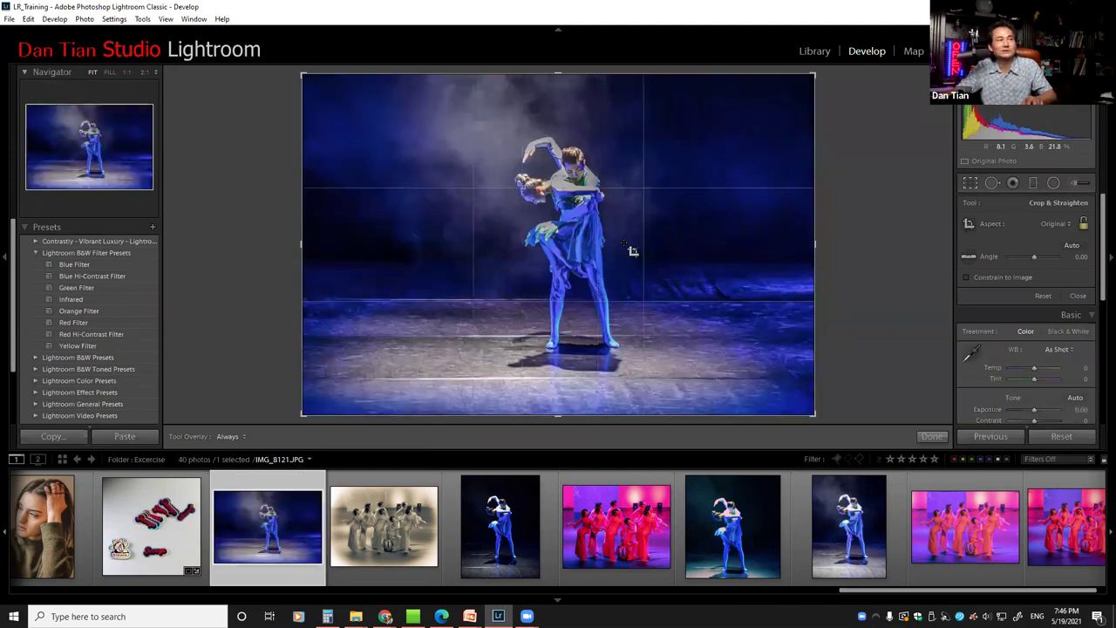
pyautogui.click(973, 184)
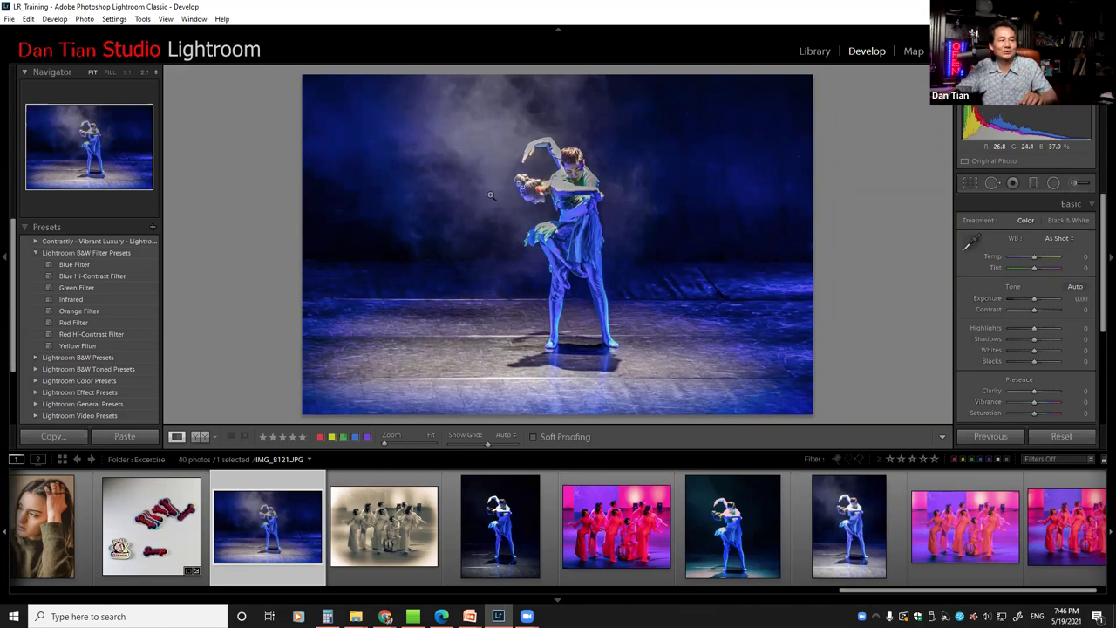
# Check IMG_8123 at 2:1, revisit IMG_8121, then switch to the teal-lit IMG_8125
pyautogui.click(498, 539)
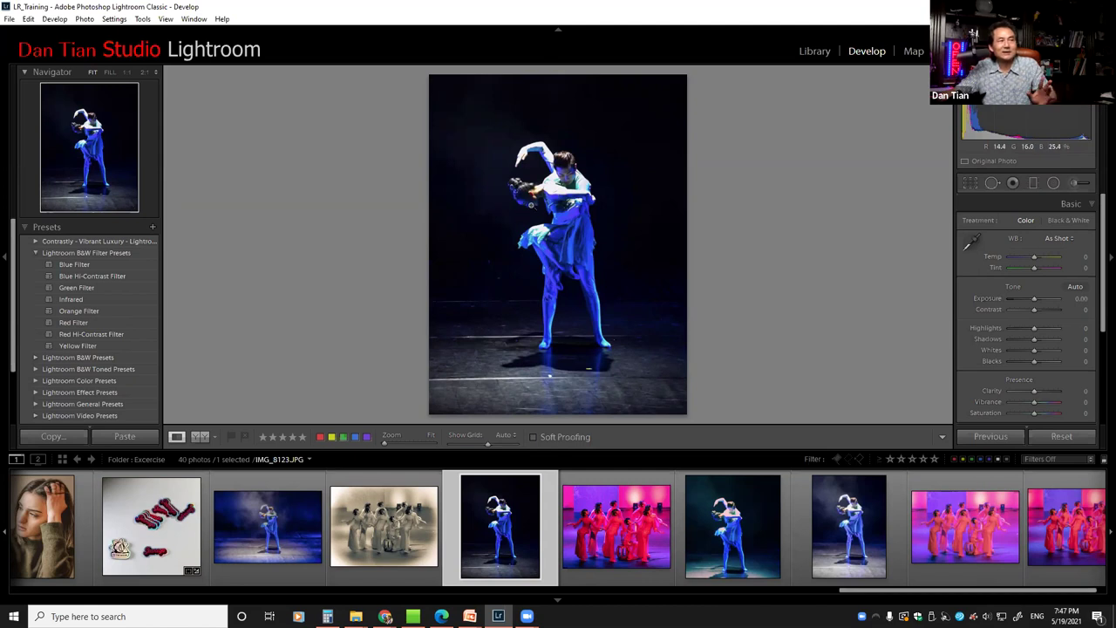
pyautogui.click(531, 205)
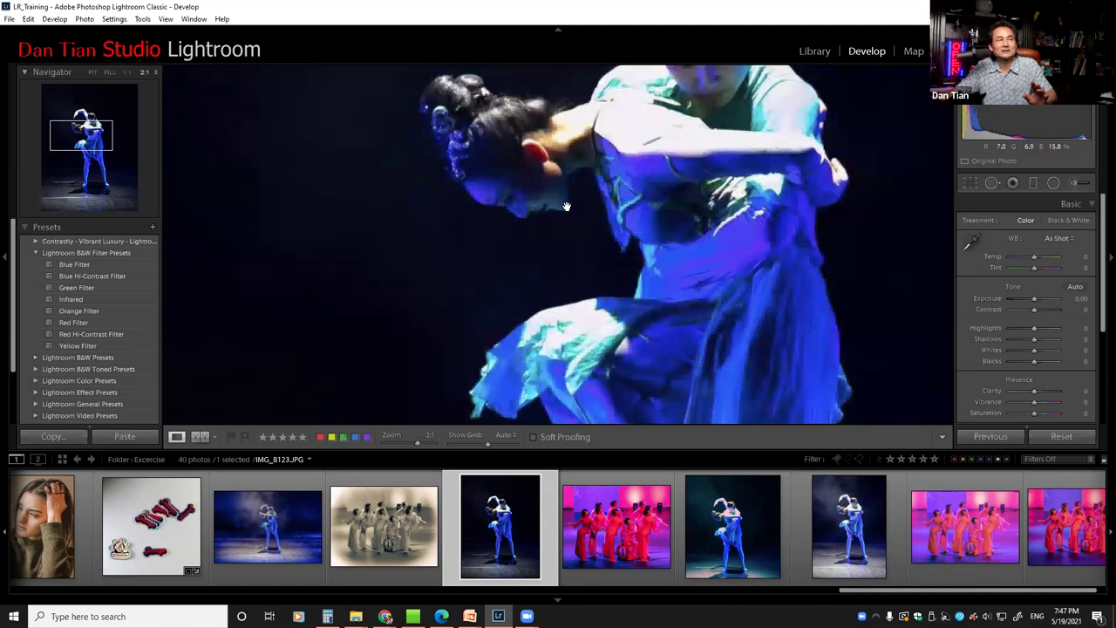
pyautogui.click(563, 206)
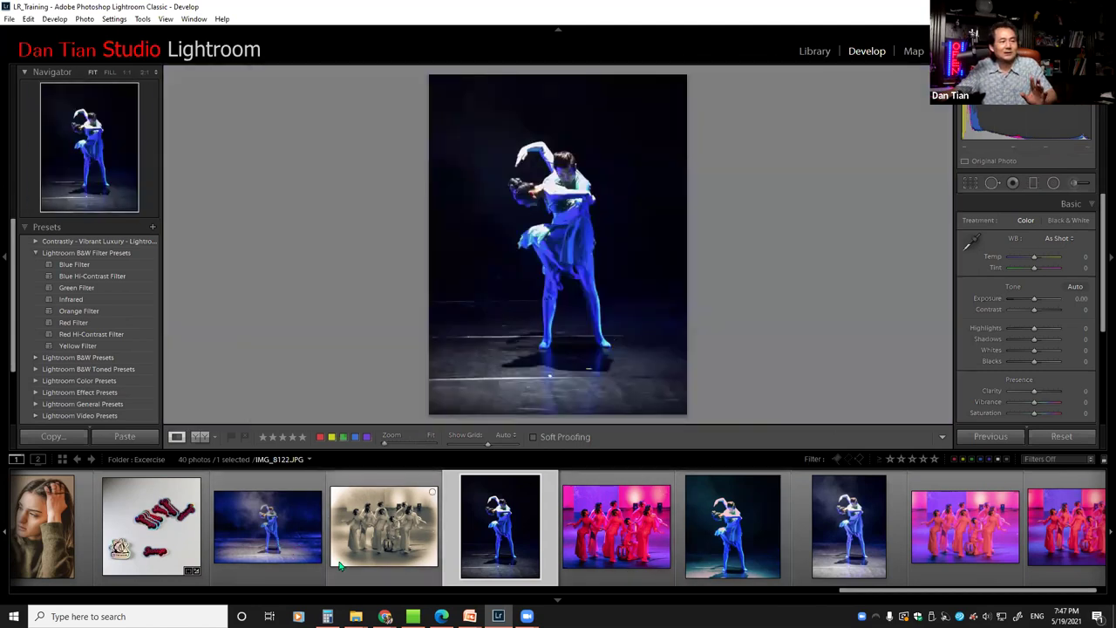
pyautogui.click(262, 537)
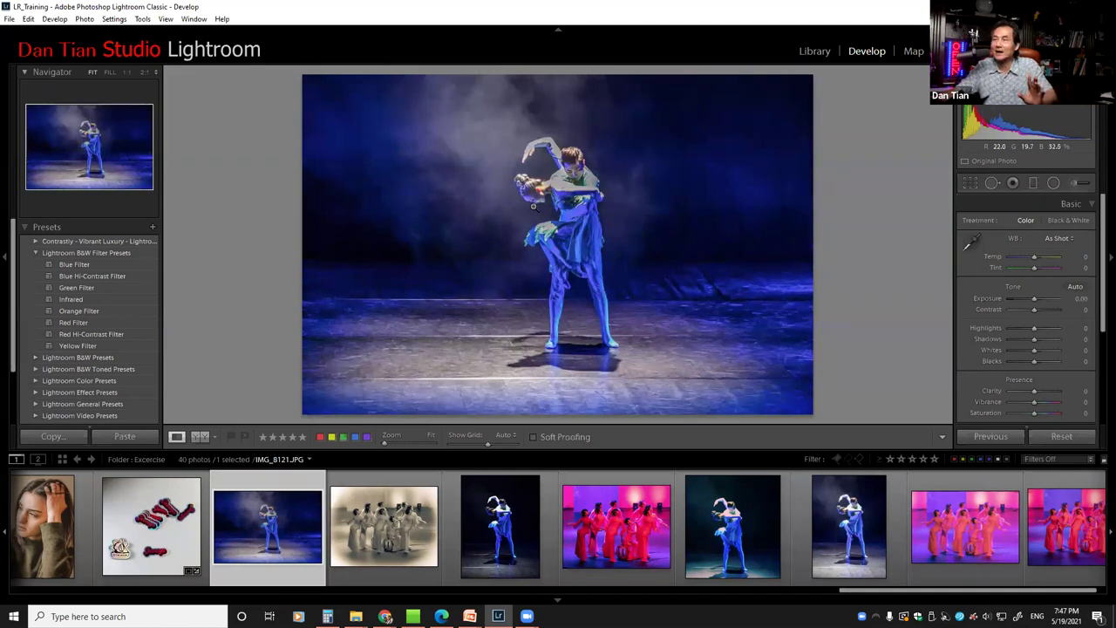
pyautogui.click(510, 528)
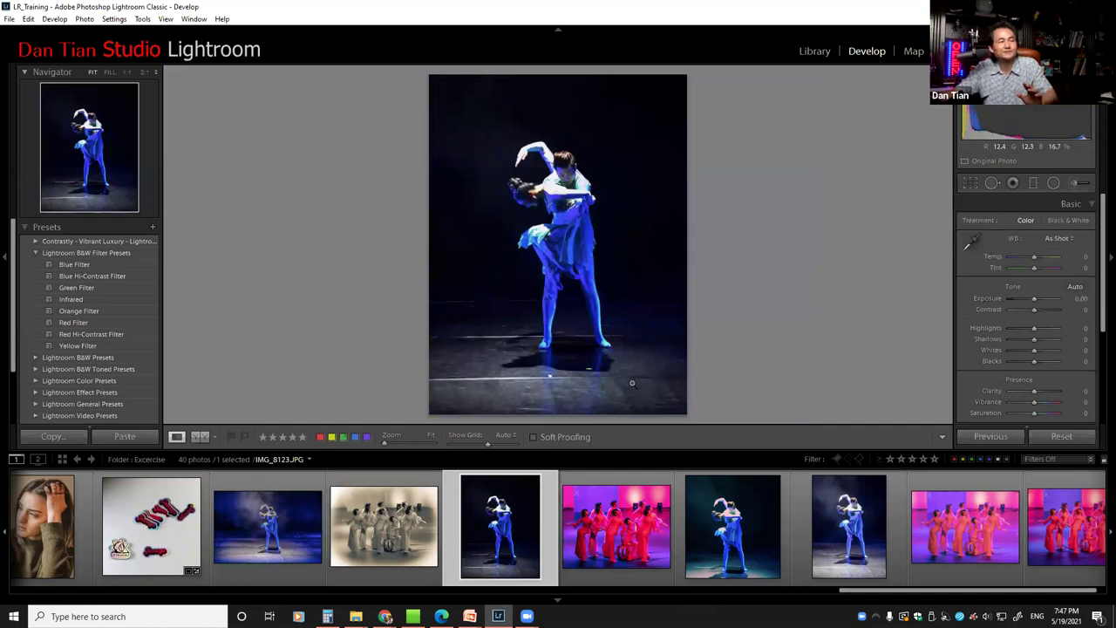
pyautogui.click(743, 520)
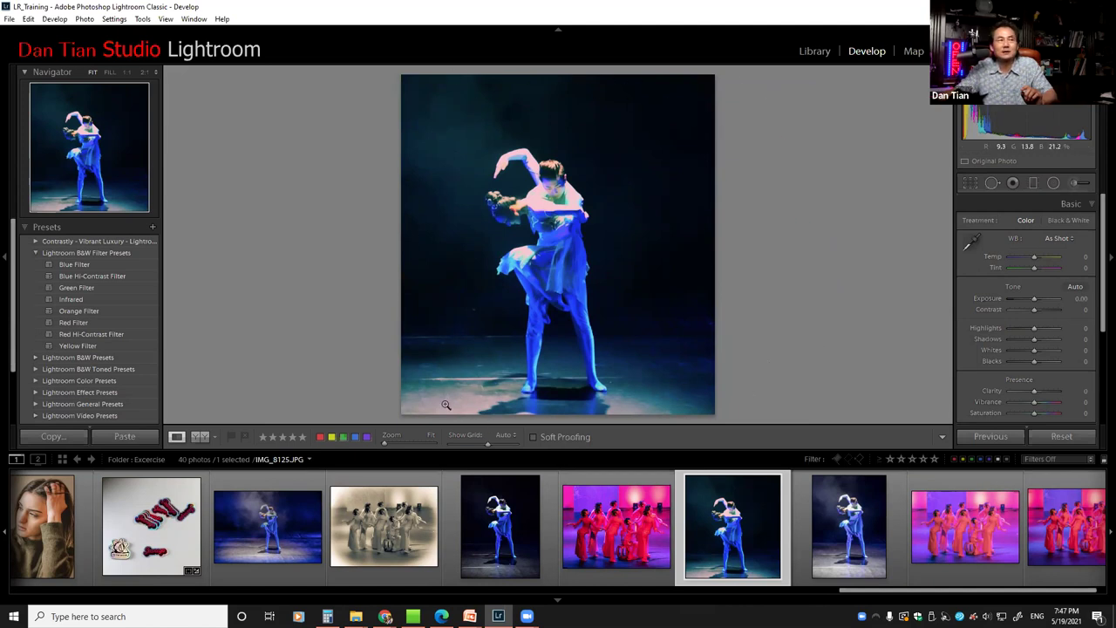
# Zoom IMG_8125 to 2:1 on the dancers' faces, comparing against IMG_8123 and IMG_8121
pyautogui.click(500, 526)
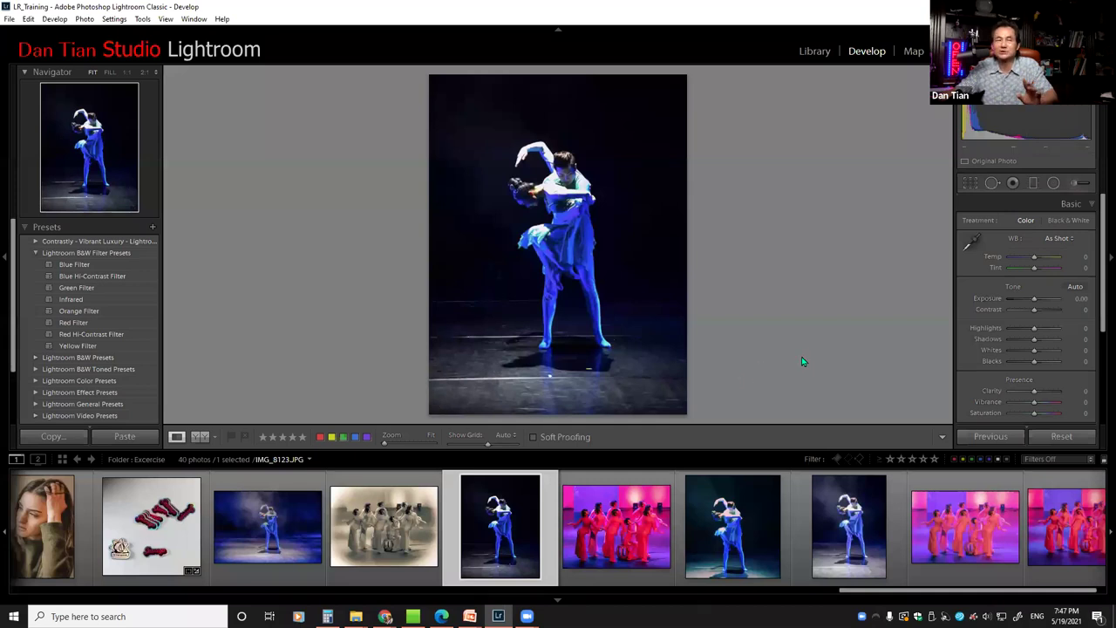
pyautogui.click(753, 513)
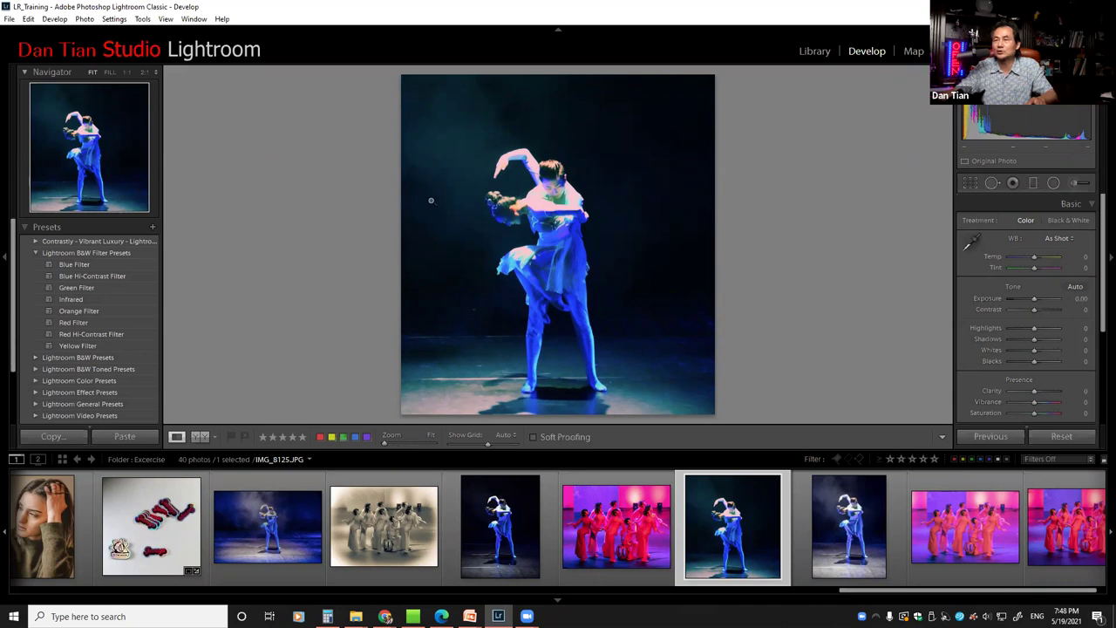
pyautogui.click(550, 199)
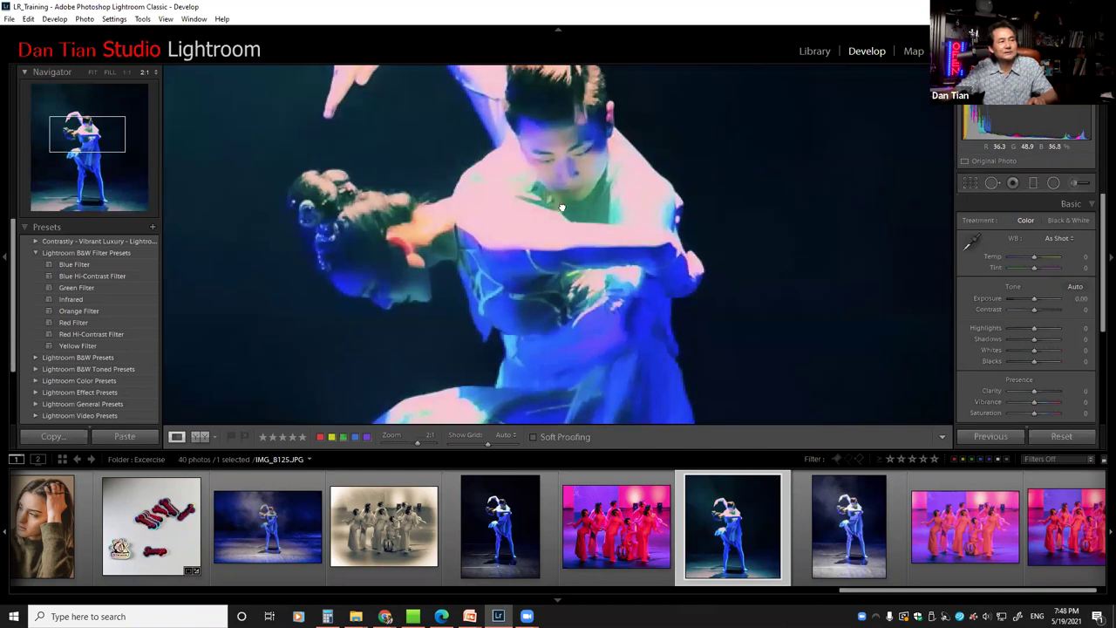
pyautogui.moveTo(561, 208); pyautogui.dragTo(553, 246)
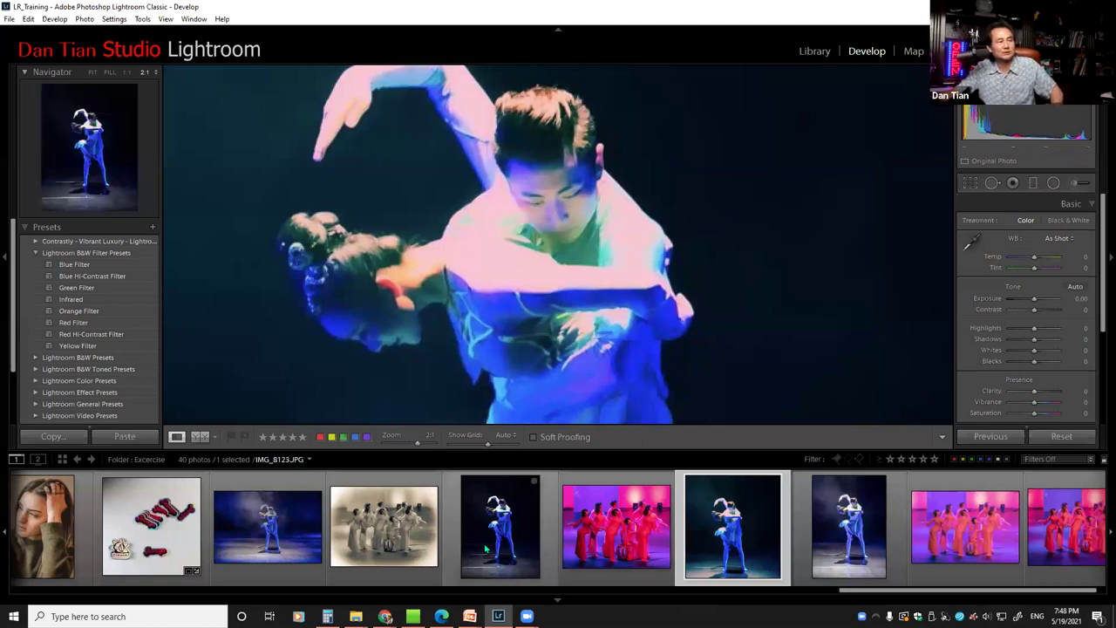
pyautogui.click(278, 530)
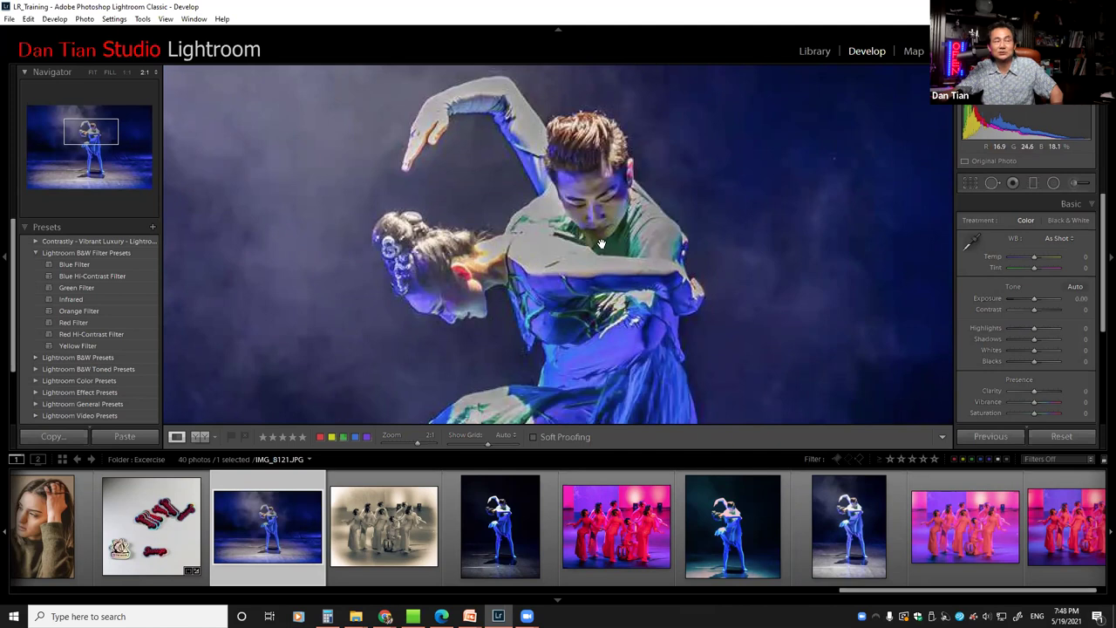
pyautogui.click(732, 526)
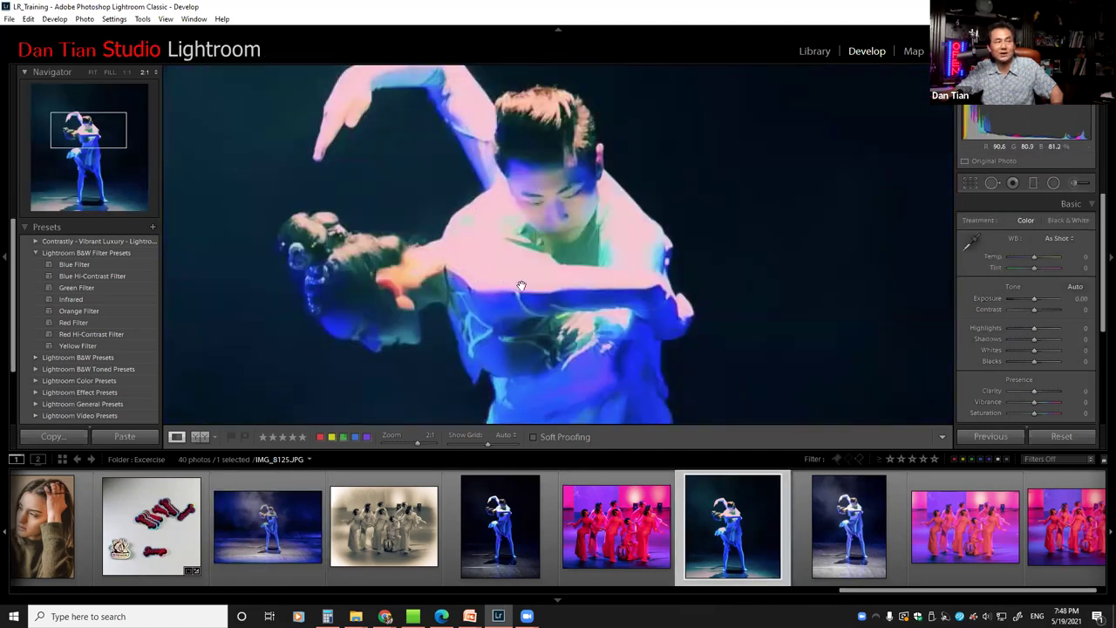
pyautogui.click(649, 293)
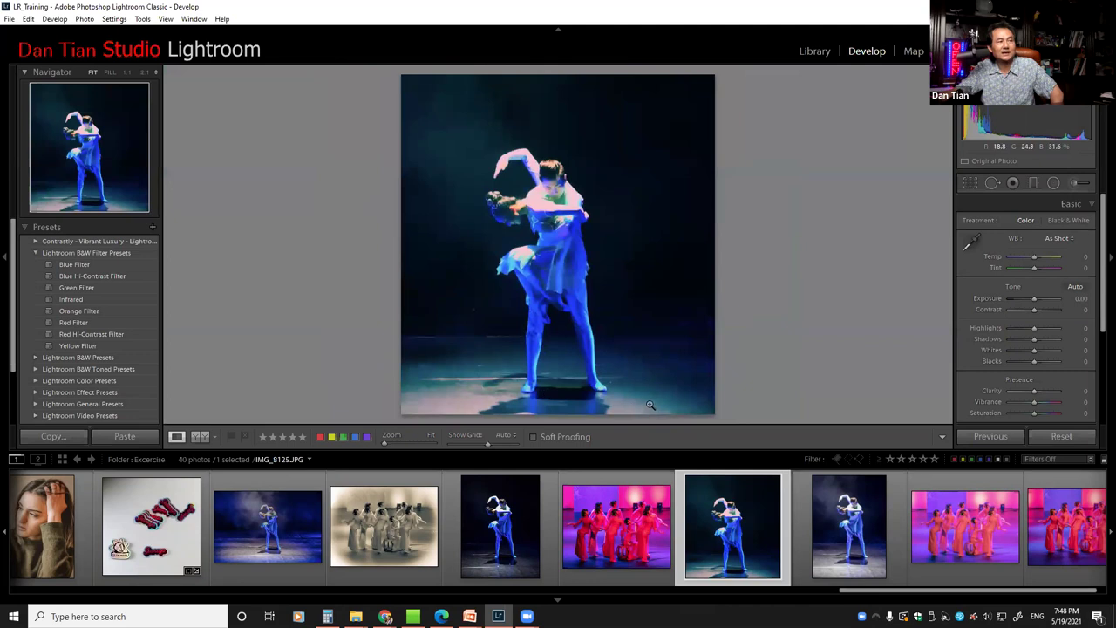
# Move to IMG_8118, zoom it to 2:1, and add IMG_8125 to the selection
pyautogui.press('Right')
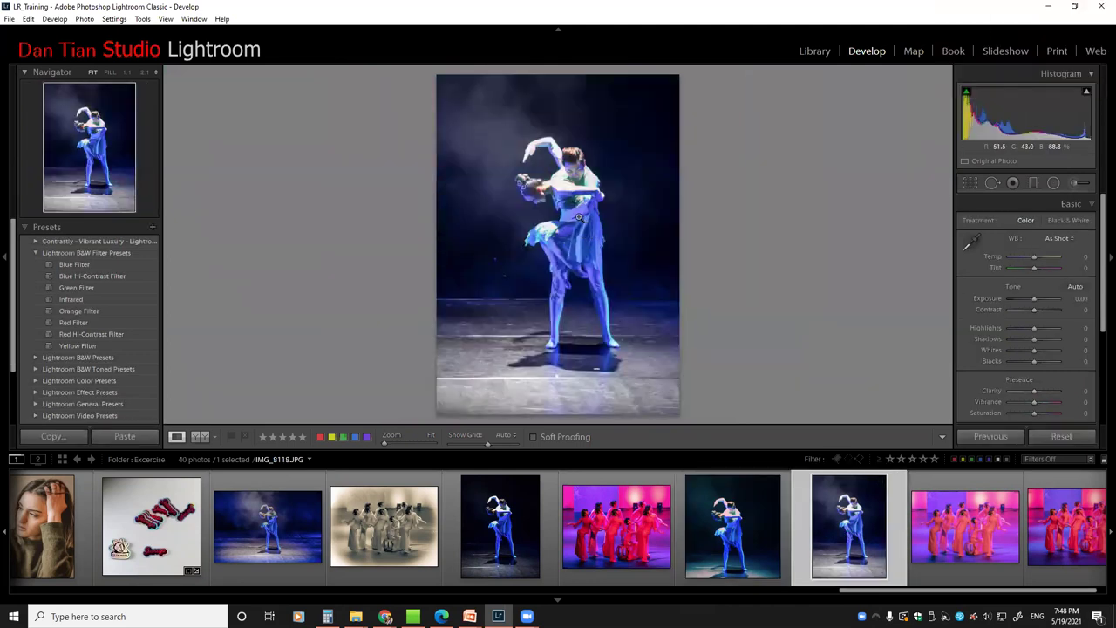
pyautogui.click(566, 192)
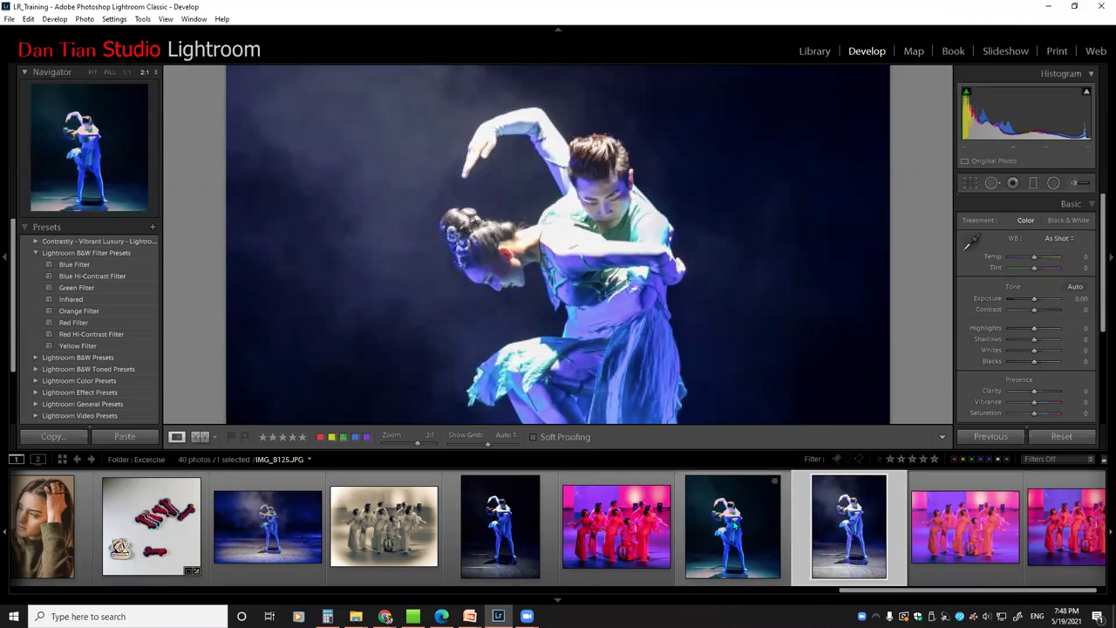
pyautogui.keyDown('ctrl'); pyautogui.click(738, 526); pyautogui.keyUp('ctrl')
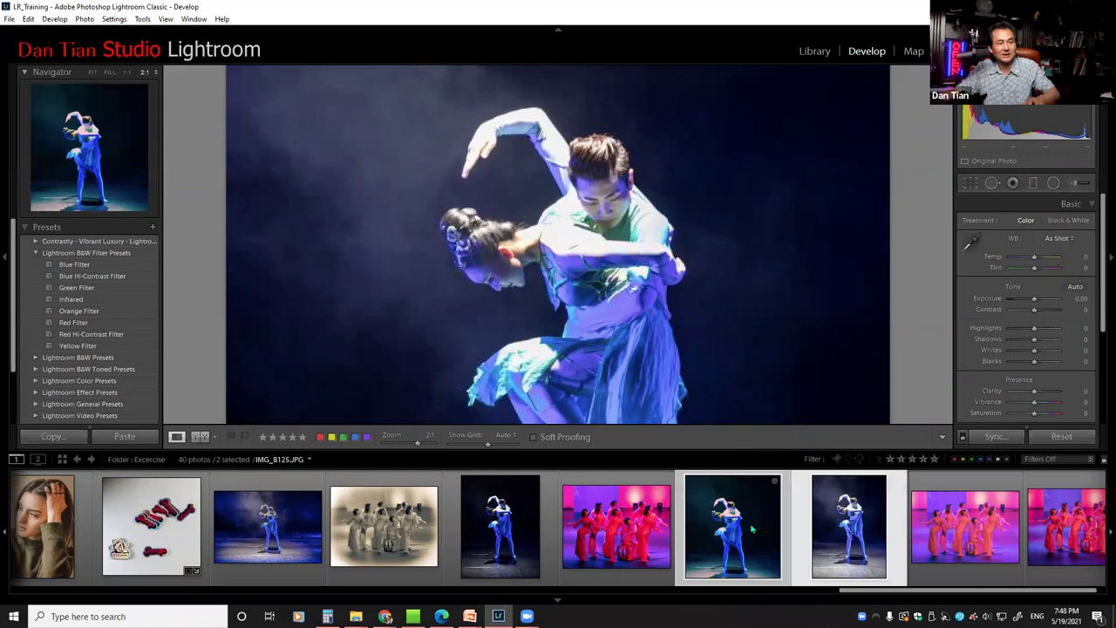
# Compare the two dancer photos side by side, zooming in, activating the Candidate, then fitting back
pyautogui.press('c')
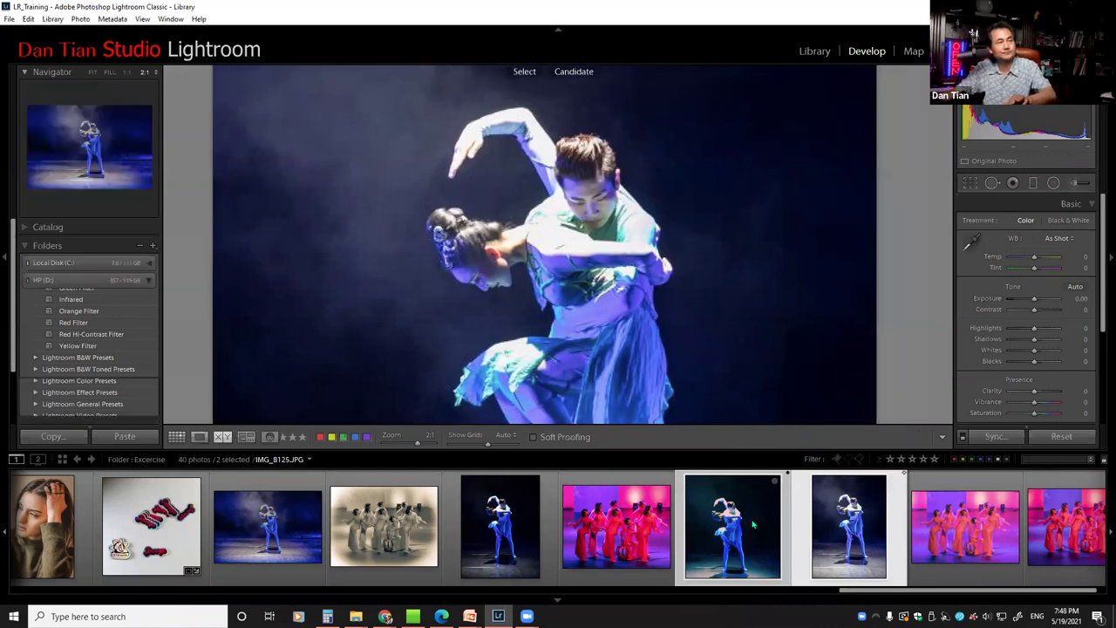
pyautogui.click(419, 297)
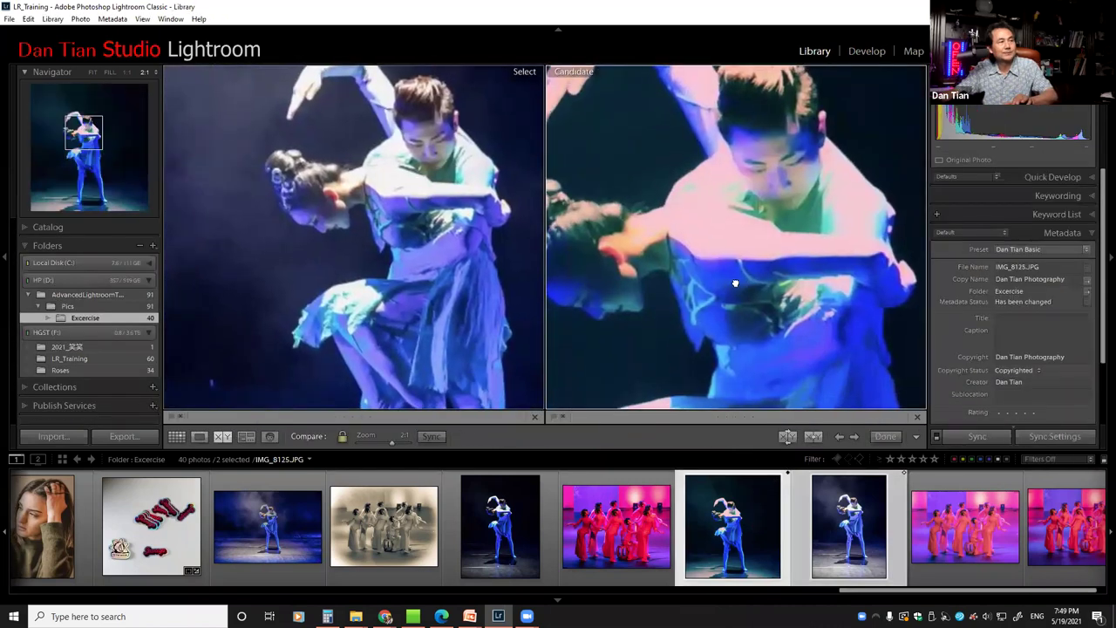
pyautogui.click(711, 229)
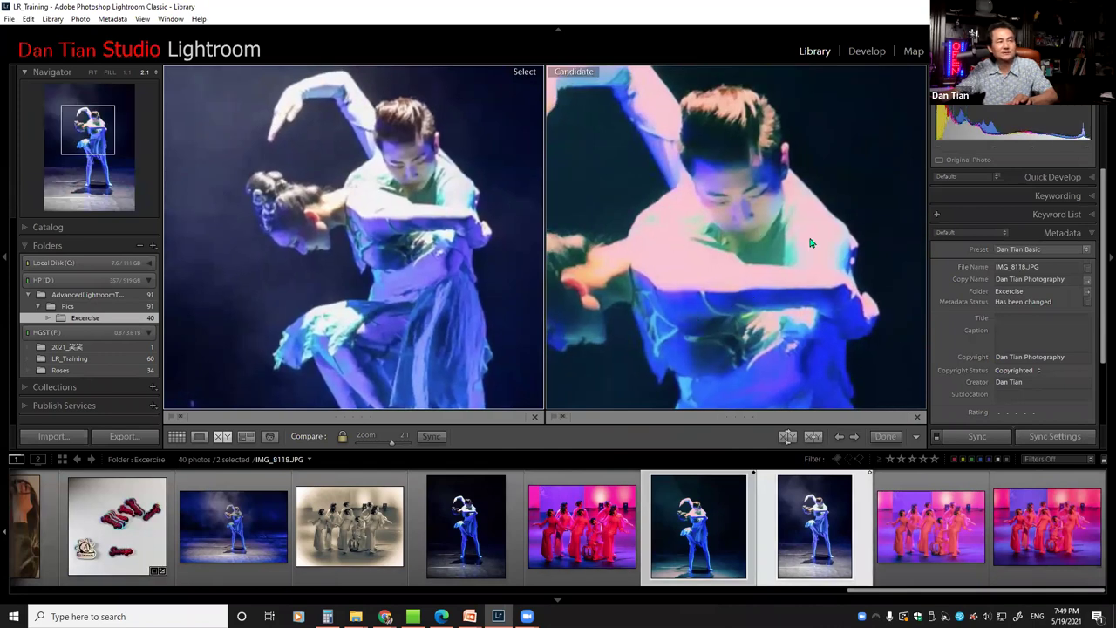
pyautogui.click(770, 293)
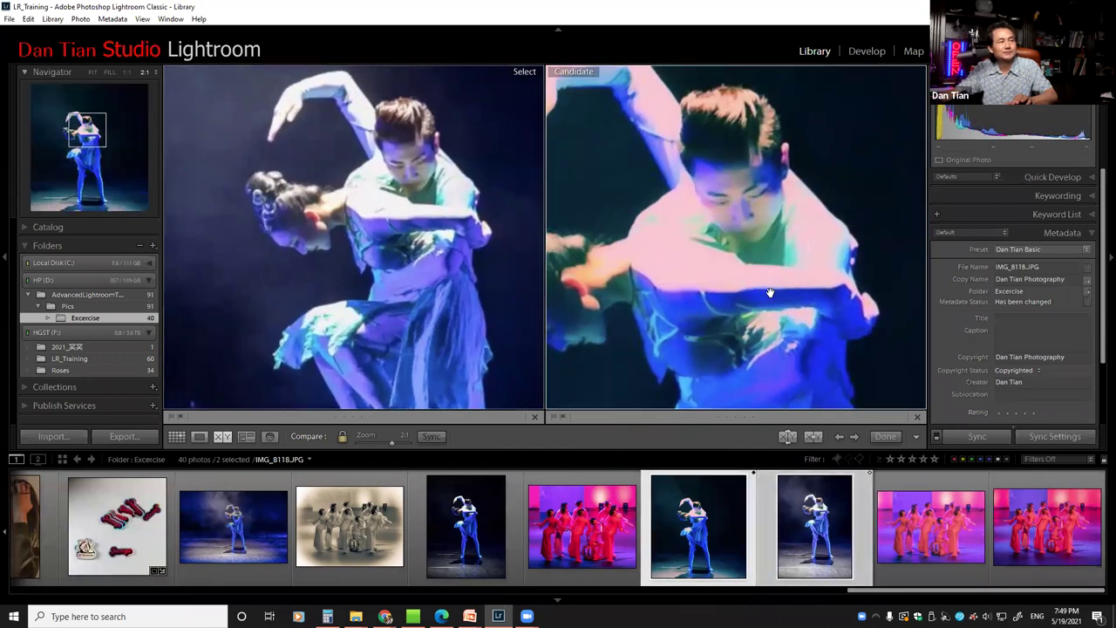
pyautogui.click(750, 333)
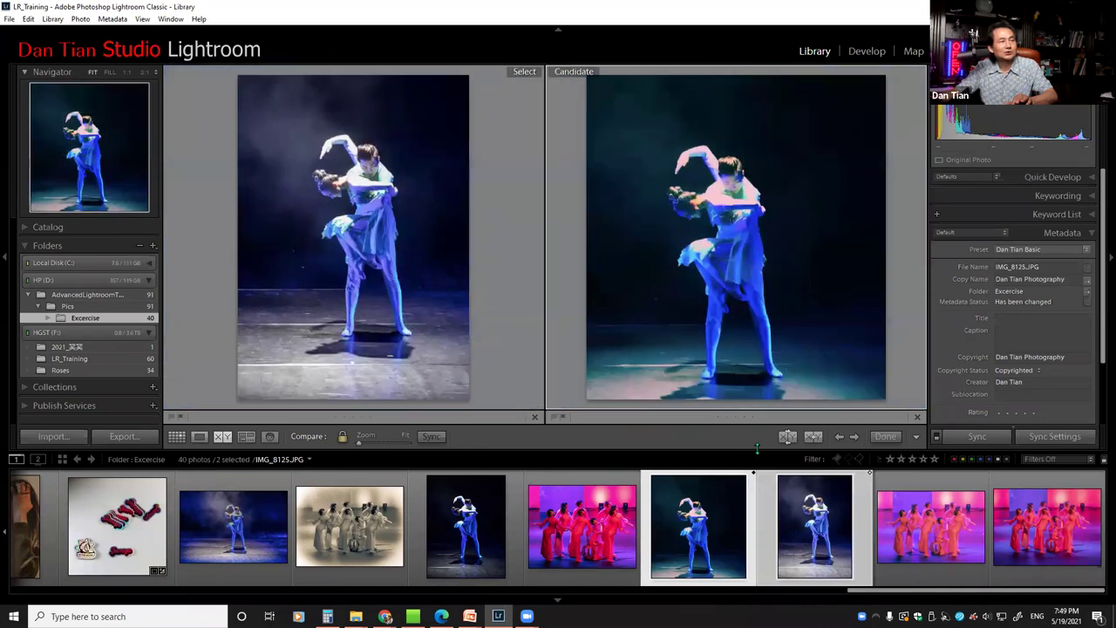
# Make the watermarked 东方-409-Edit.jpg dancer photo the Select image in Compare view
pyautogui.scroll(3, 767, 523)
pyautogui.scroll(15, 768, 523)
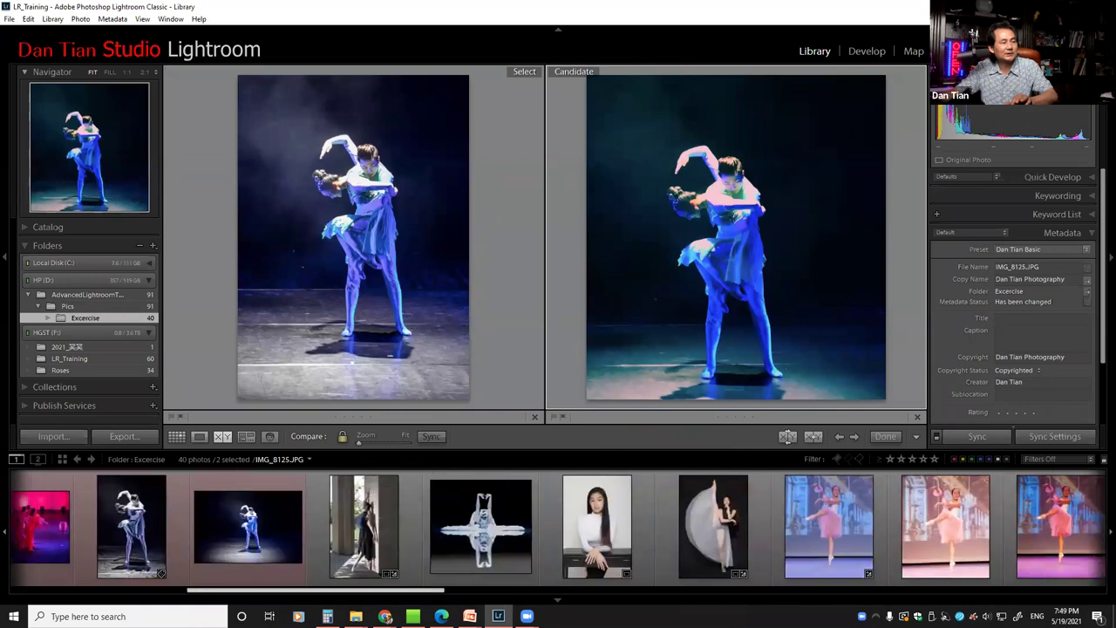
pyautogui.scroll(5, 380, 536)
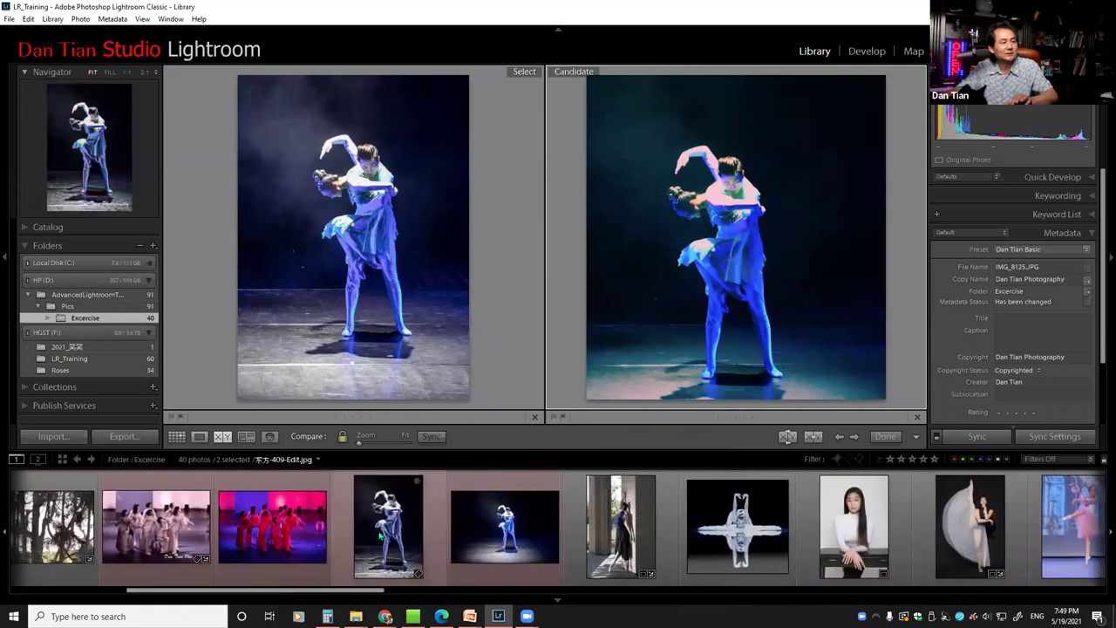
pyautogui.click(380, 536)
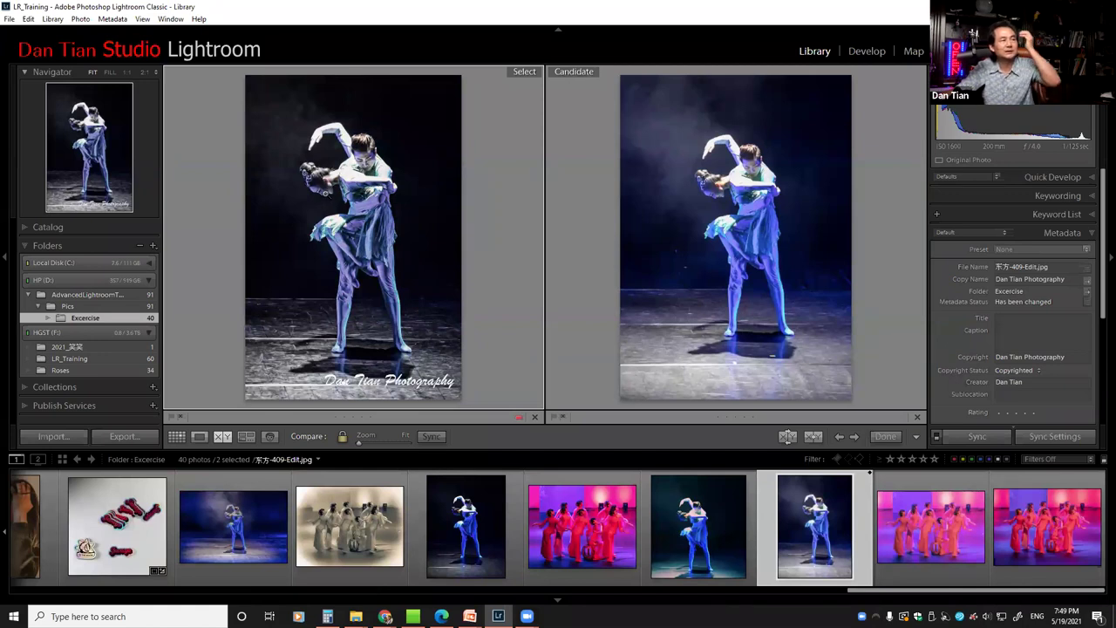
# Zoom both compared photos to 2:1 and pan from the woman's face down the dress
pyautogui.click(326, 194)
pyautogui.moveTo(348, 217); pyautogui.dragTo(344, 295)
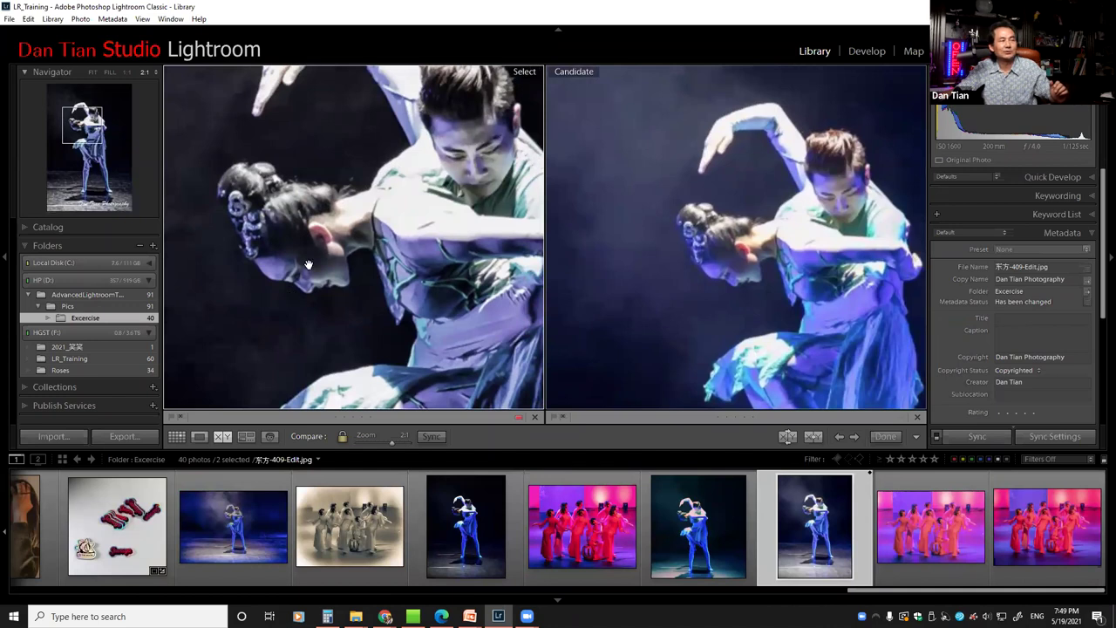
pyautogui.moveTo(438, 350); pyautogui.dragTo(458, 262)
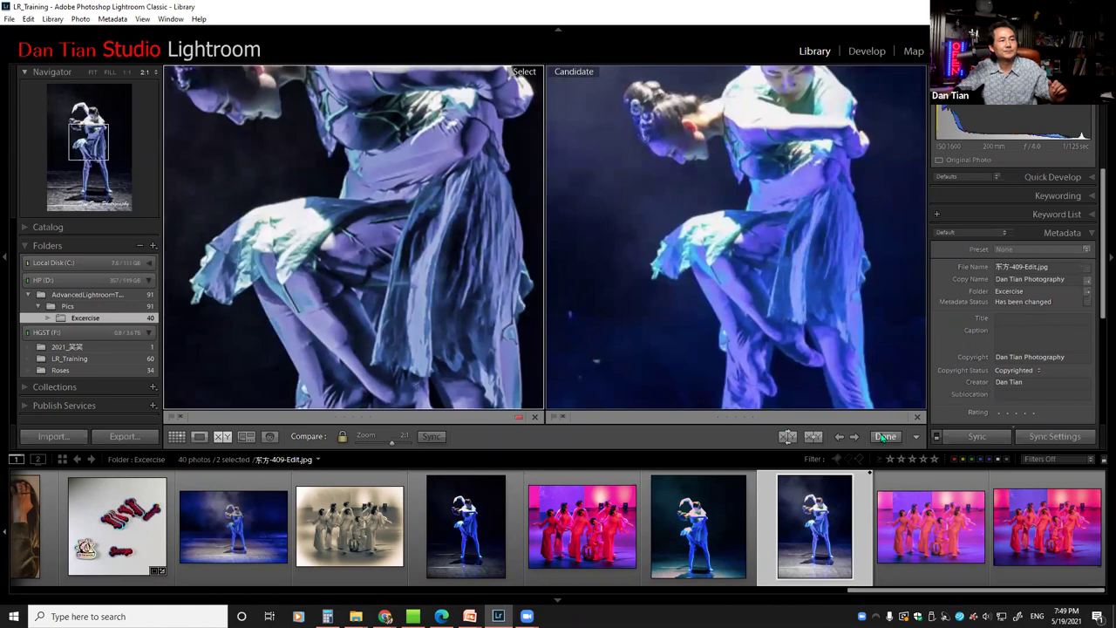
# Exit Compare view and show 东方-409-Edit.jpg alone at Fit in Loupe view
pyautogui.click(884, 435)
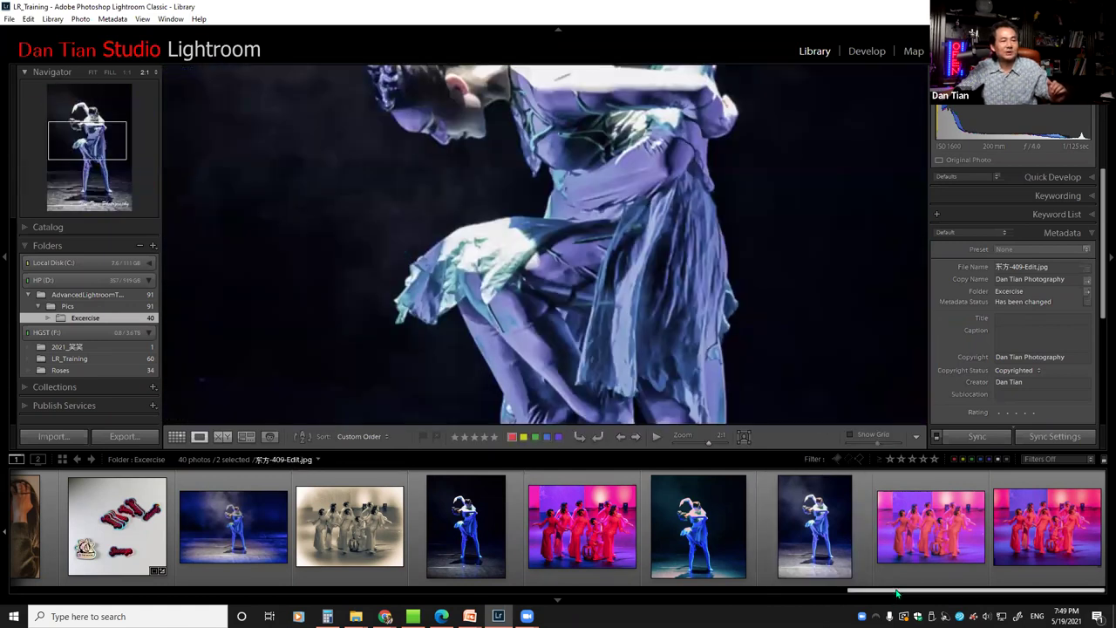
pyautogui.scroll(3, 896, 591)
pyautogui.scroll(-3, 924, 578)
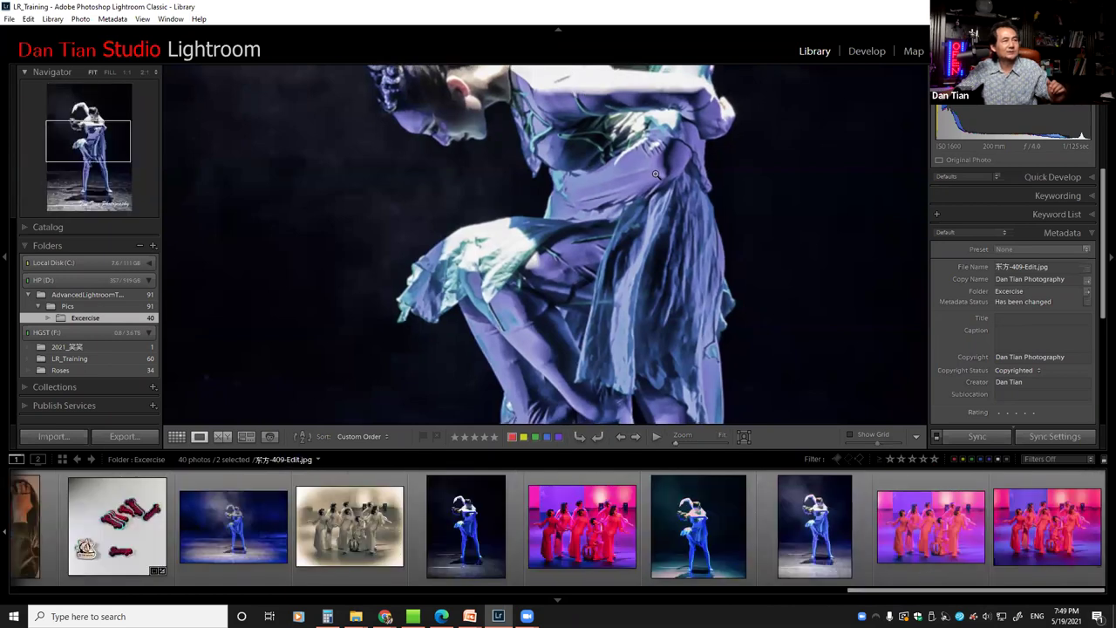
pyautogui.click(661, 170)
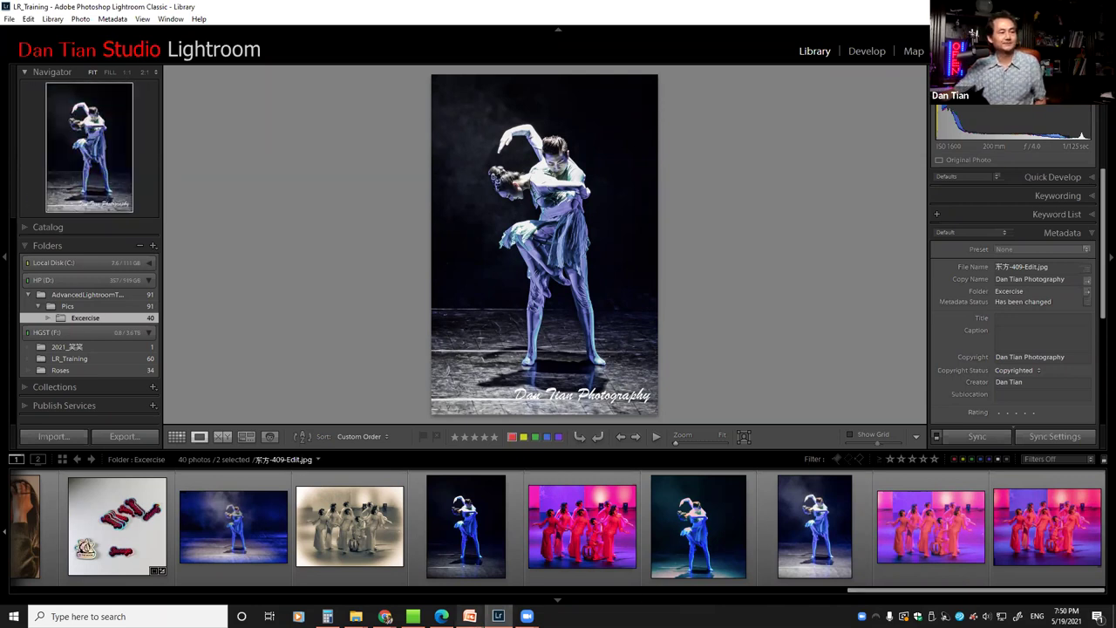
pyautogui.moveTo(470, 615)
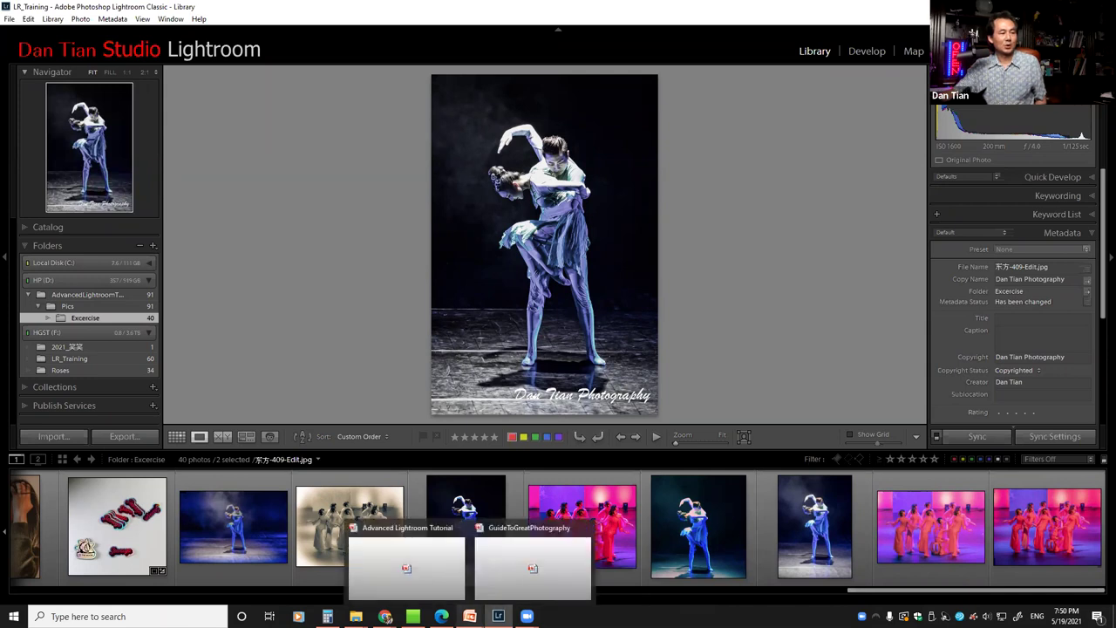
# In the Advanced Lightroom Tutorial deck, highlight Creating Panoramas and Creating HDR on slide 5
pyautogui.click(410, 583)
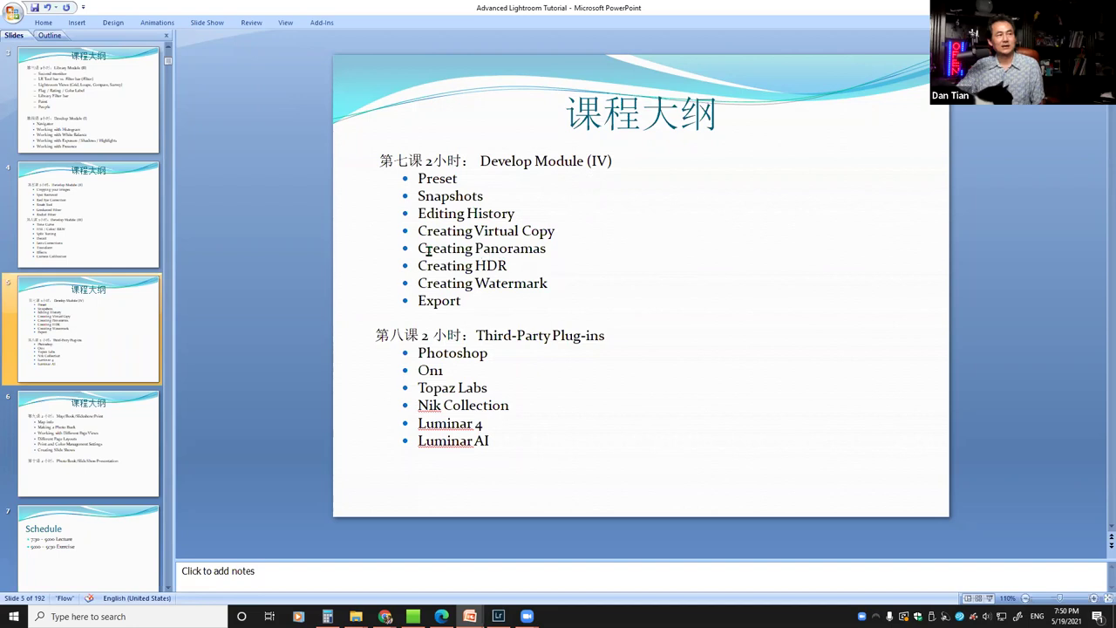
pyautogui.moveTo(419, 249)
pyautogui.mouseDown()
pyautogui.moveTo(501, 270)
pyautogui.moveTo(606, 270)
pyautogui.mouseUp()
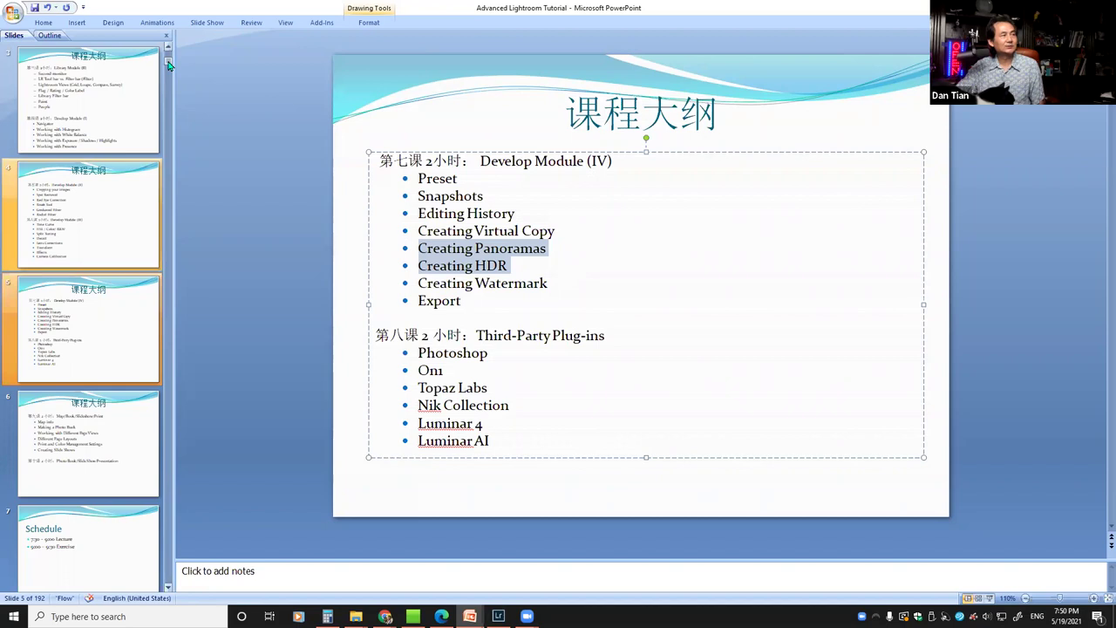
pyautogui.click(169, 64)
pyautogui.moveTo(183, 452); pyautogui.dragTo(180, 402)
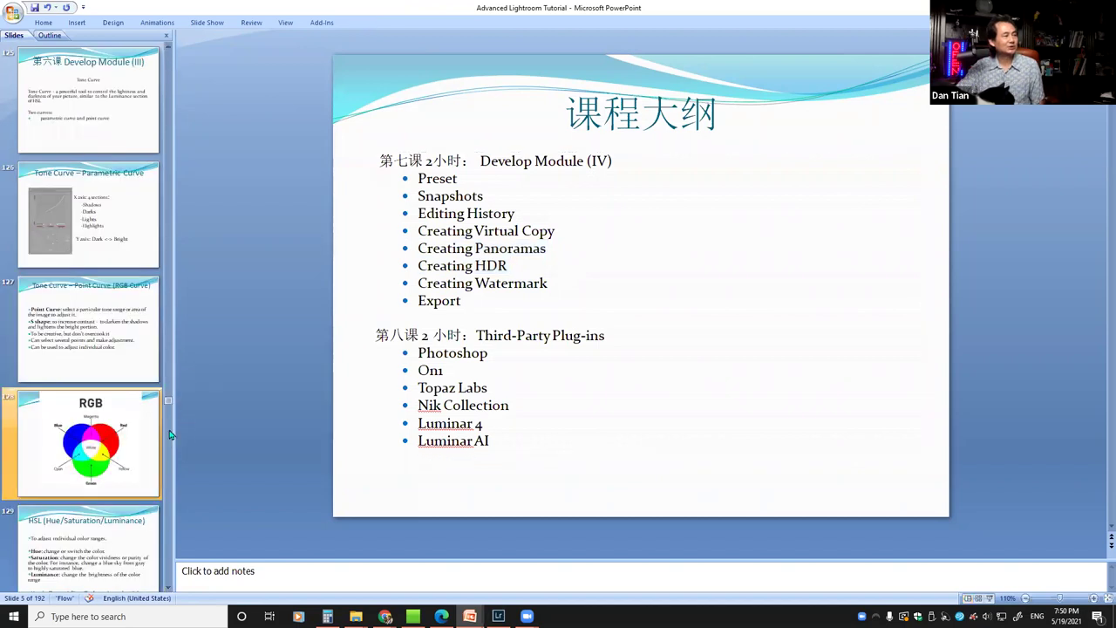
pyautogui.scroll(-6, 171, 434)
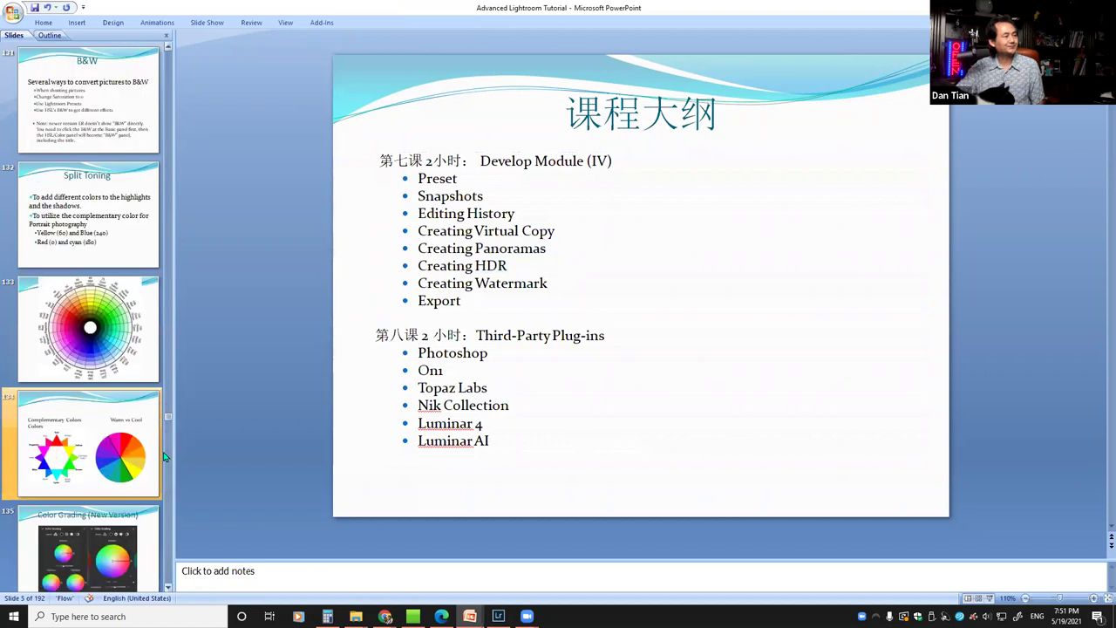
pyautogui.scroll(-3, 165, 455)
pyautogui.scroll(-9, 165, 459)
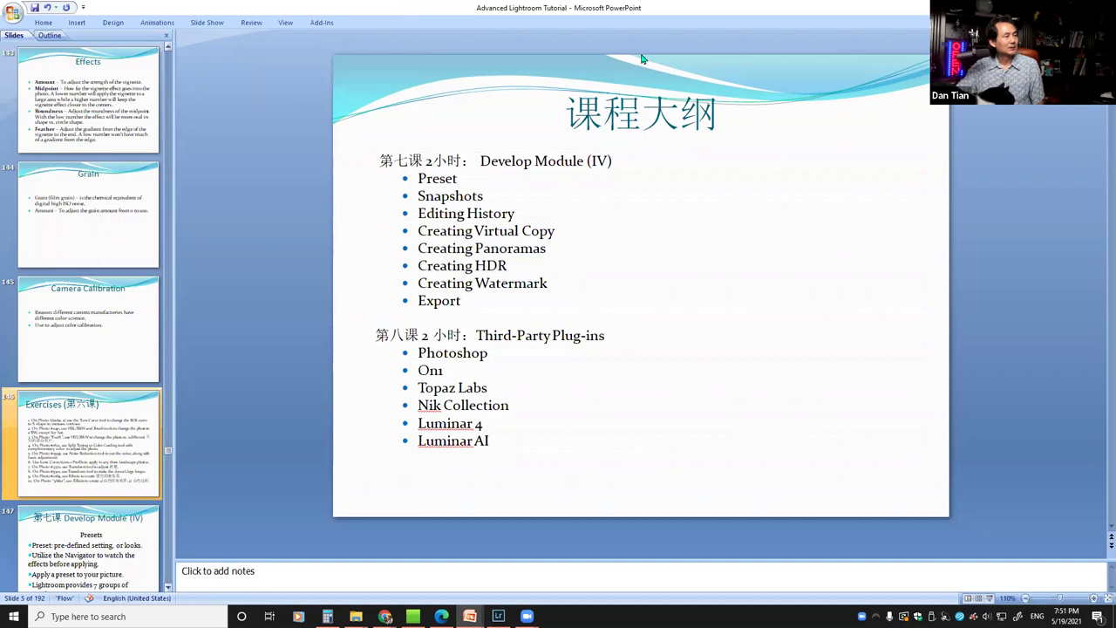
pyautogui.moveTo(649, 13); pyautogui.dragTo(653, 37)
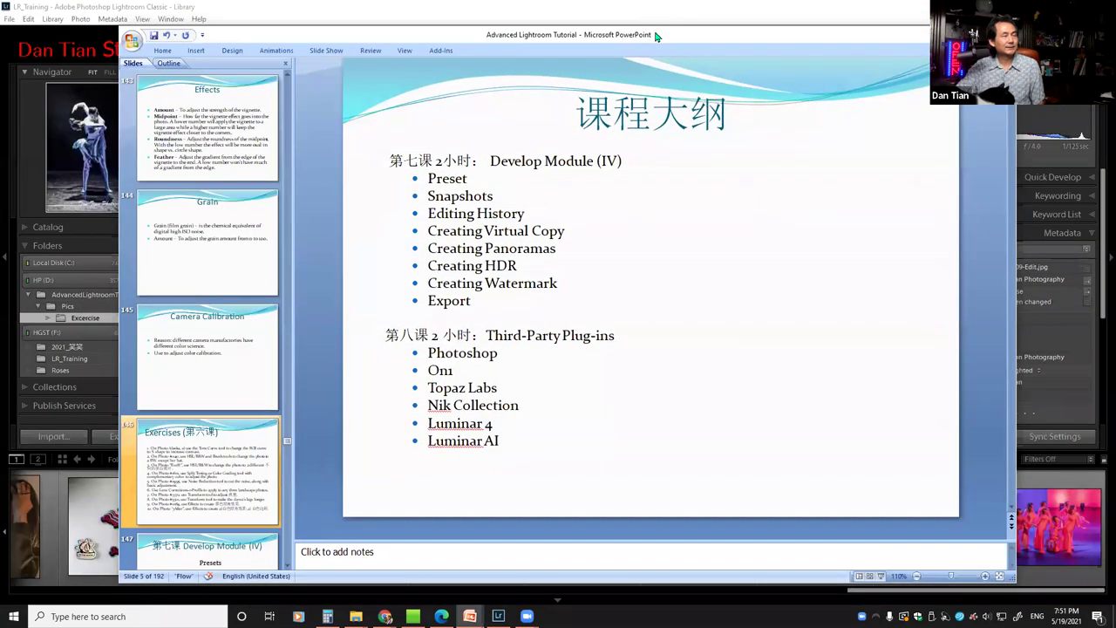
# Back in Lightroom, show the mirrored-reflection dancer photo alone in Loupe
pyautogui.hotkey('alt', 'Tab')
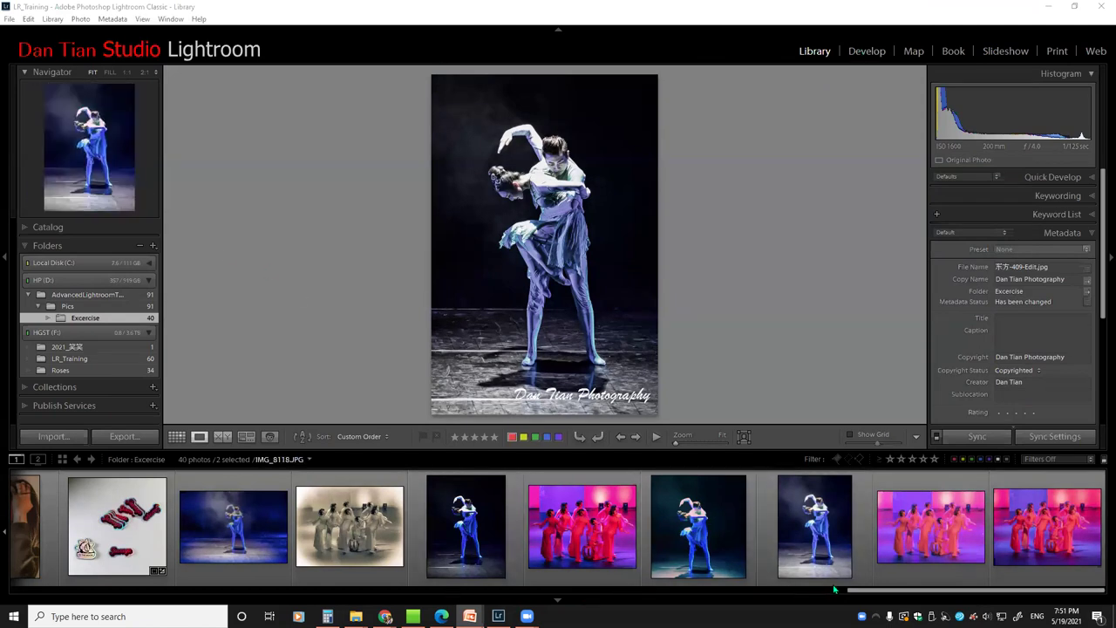
pyautogui.moveTo(858, 591); pyautogui.dragTo(191, 591)
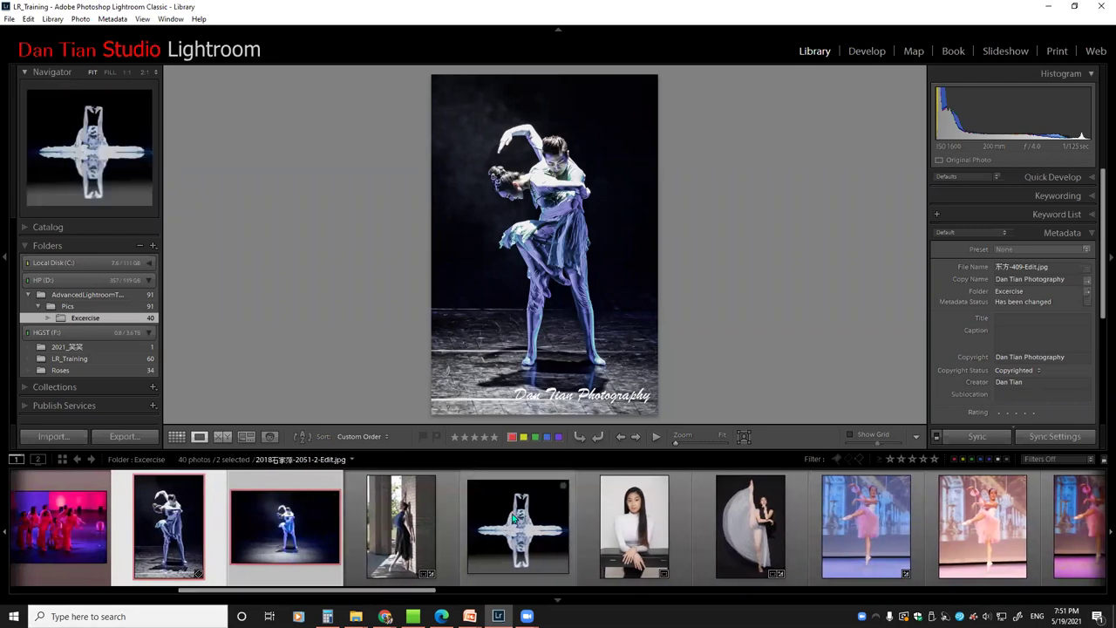
pyautogui.click(515, 518)
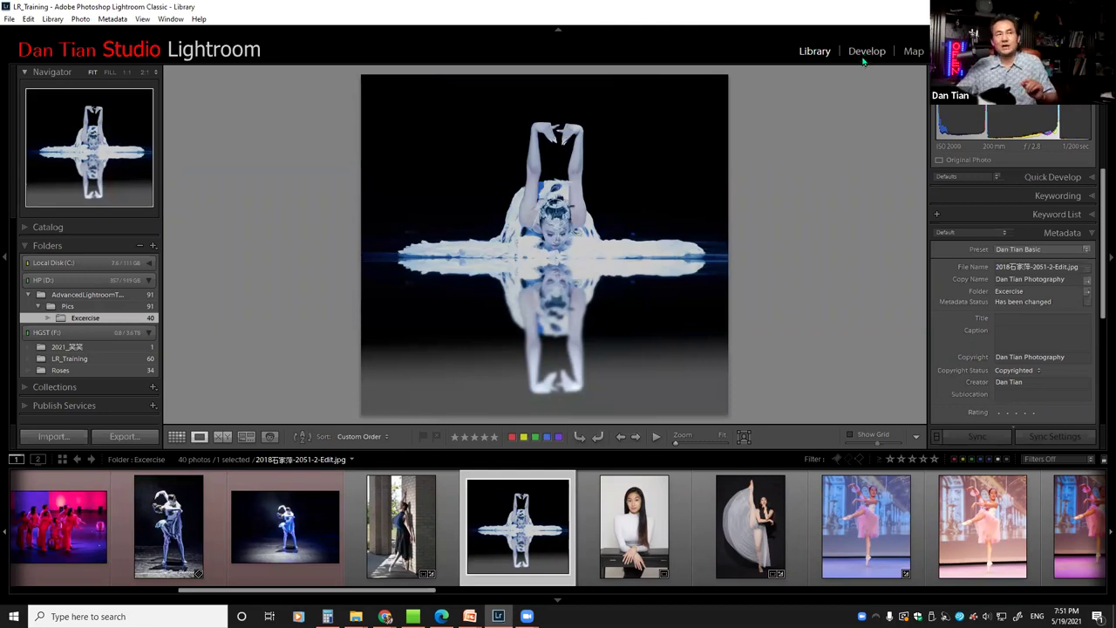
pyautogui.click(865, 52)
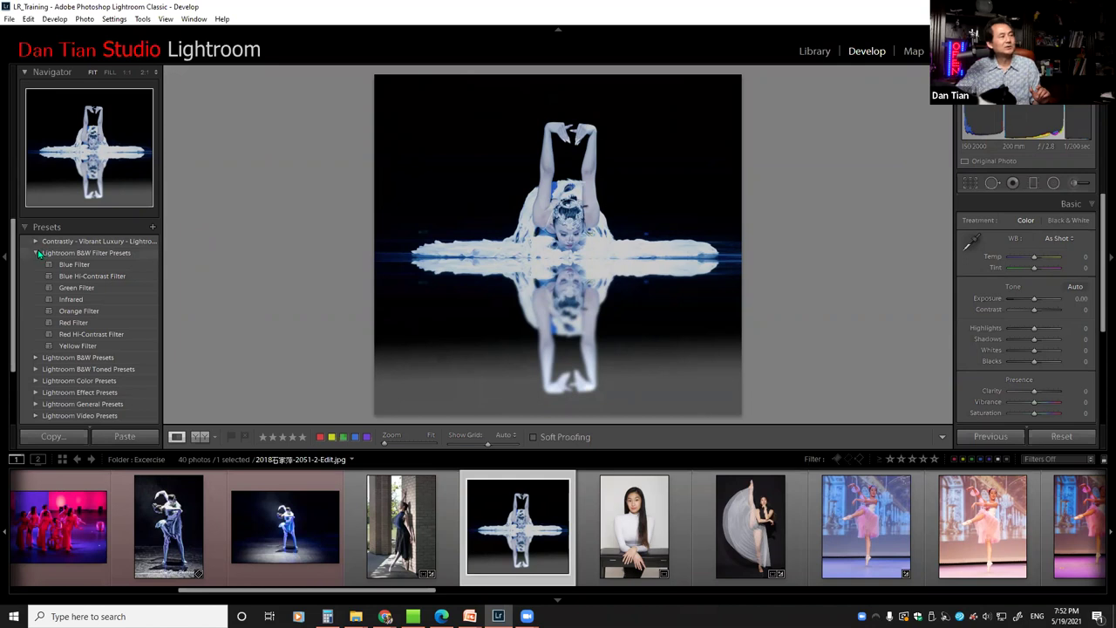
pyautogui.click(37, 252)
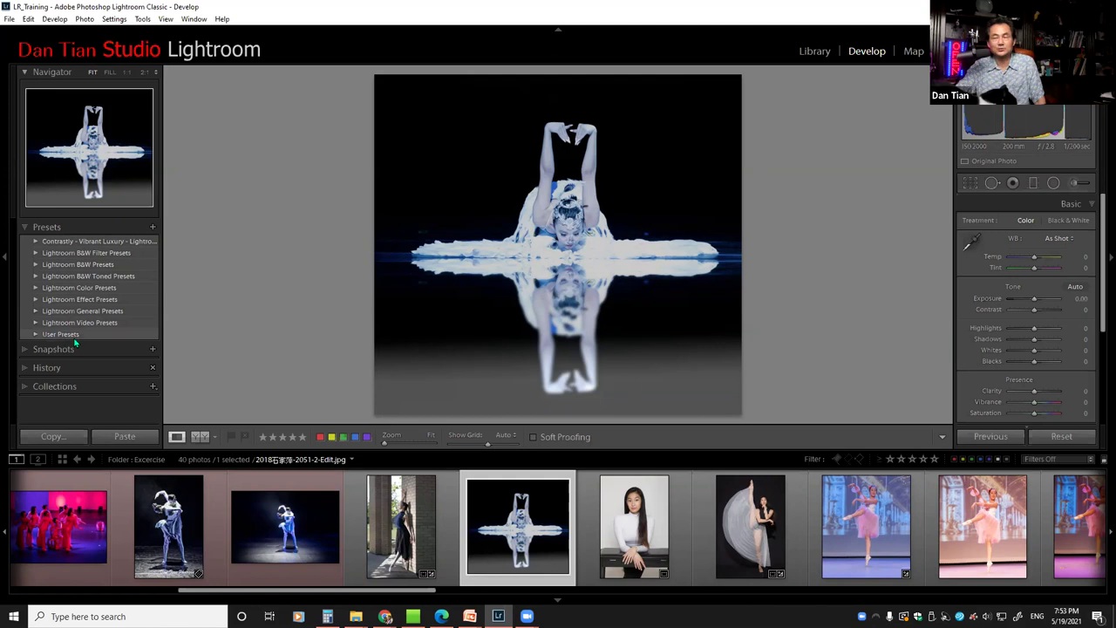
pyautogui.click(35, 252)
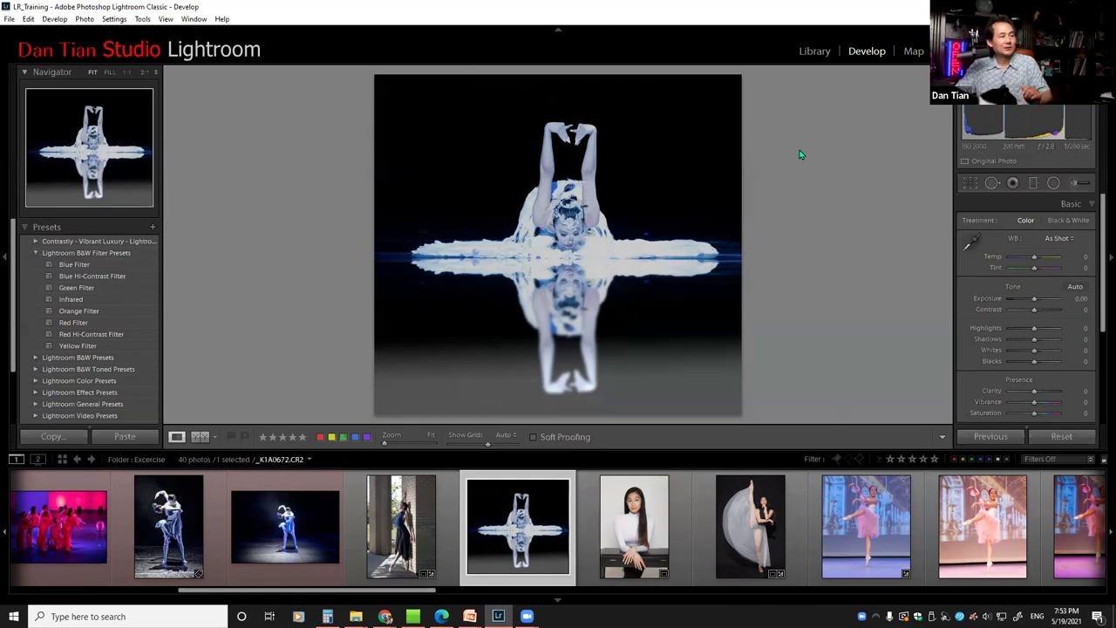
pyautogui.click(816, 52)
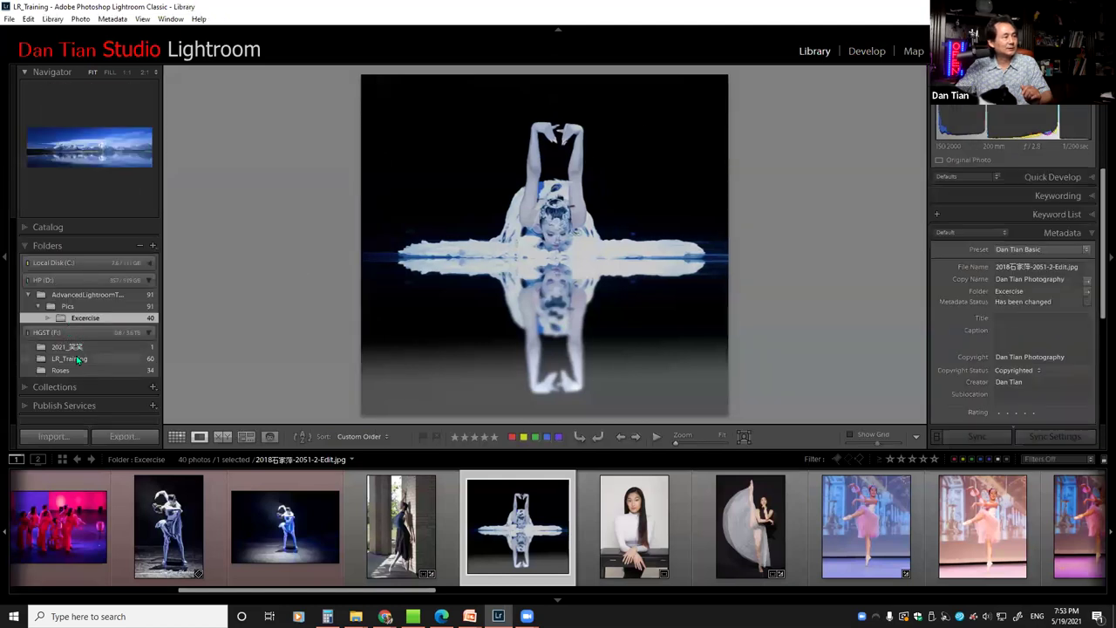
# Open the LR_Training folder, select the pink-backdrop two-women portrait, and switch to Develop
pyautogui.click(70, 359)
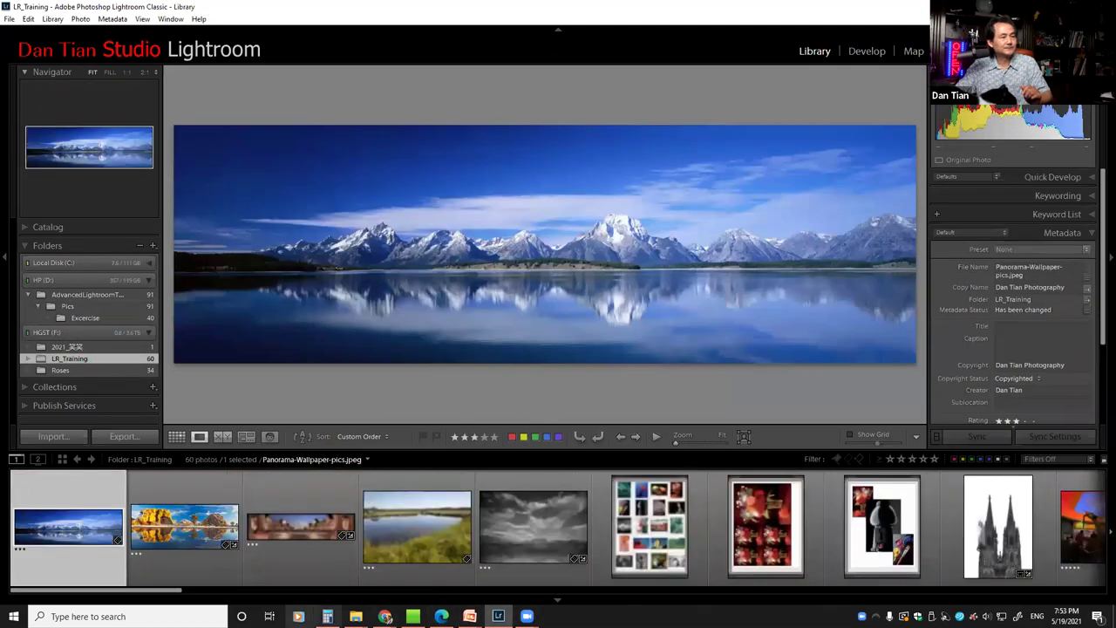
pyautogui.click(278, 592)
pyautogui.scroll(-6, 521, 580)
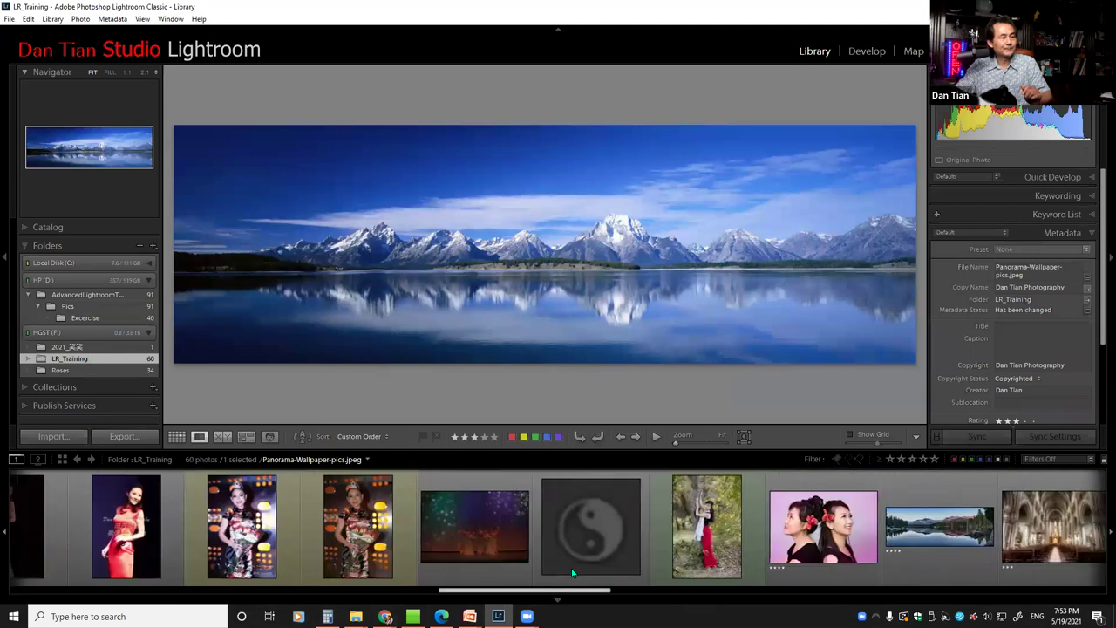
pyautogui.scroll(-5, 628, 562)
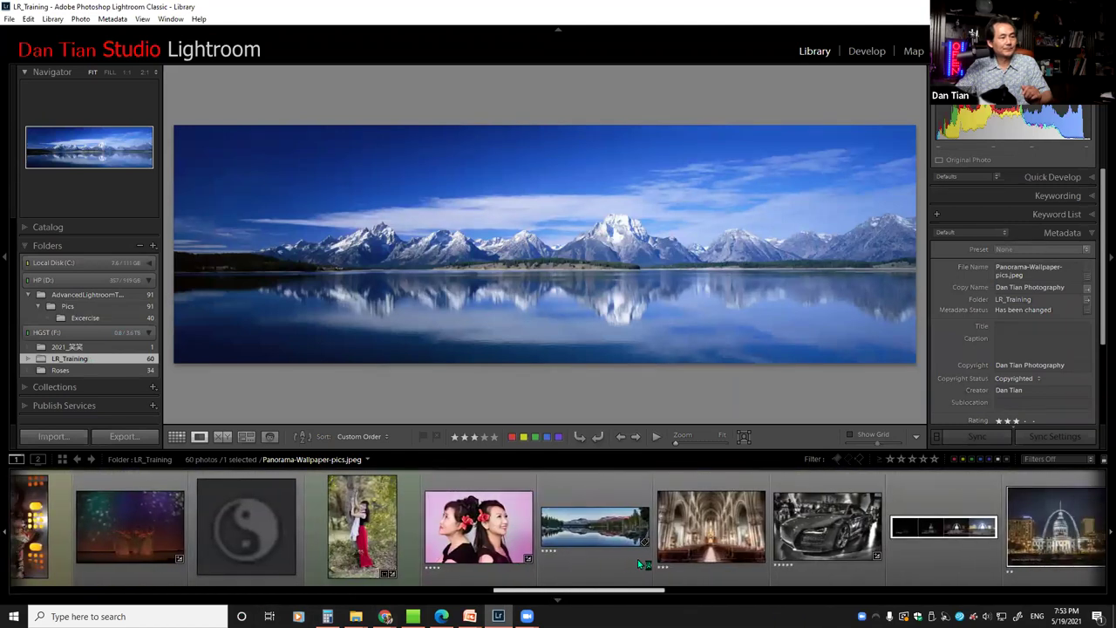
pyautogui.scroll(3, 776, 557)
pyautogui.scroll(1, 689, 573)
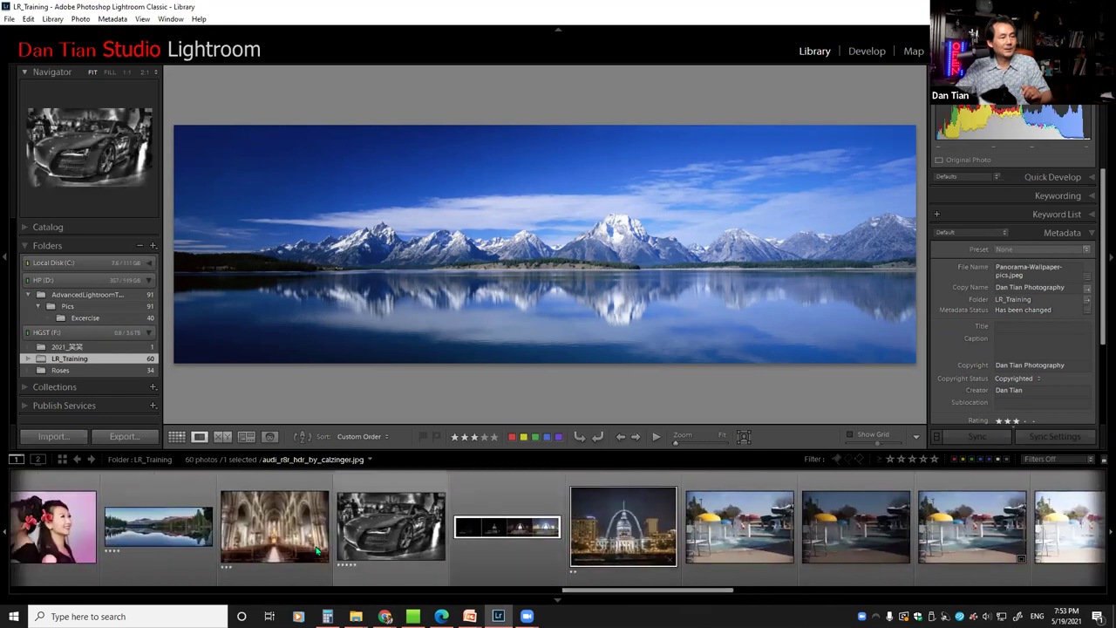
pyautogui.scroll(2, 589, 598)
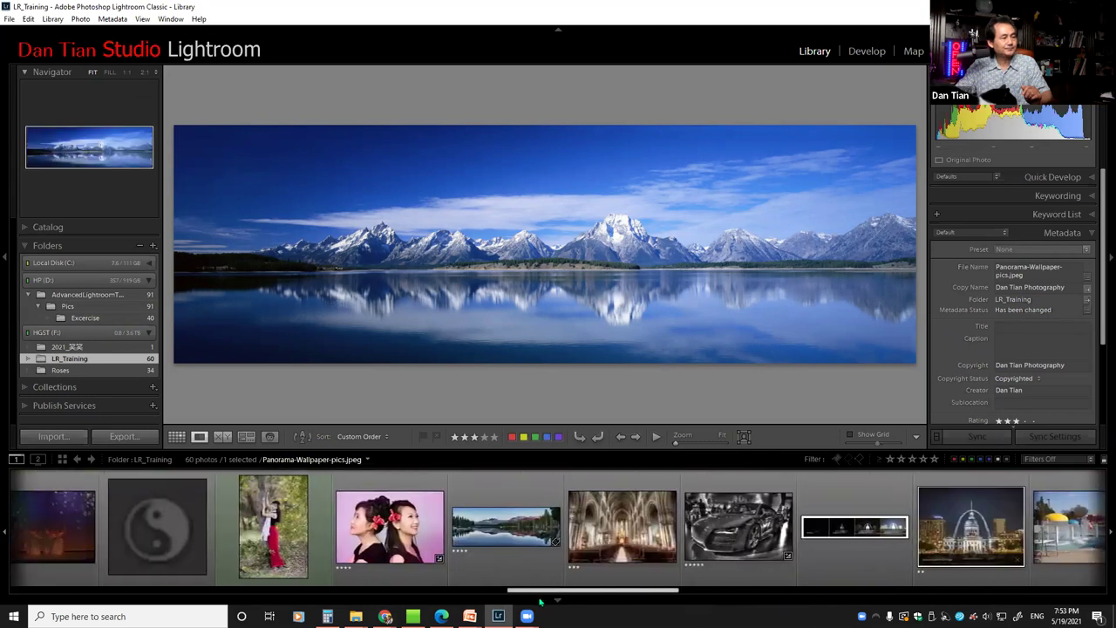
pyautogui.click(445, 527)
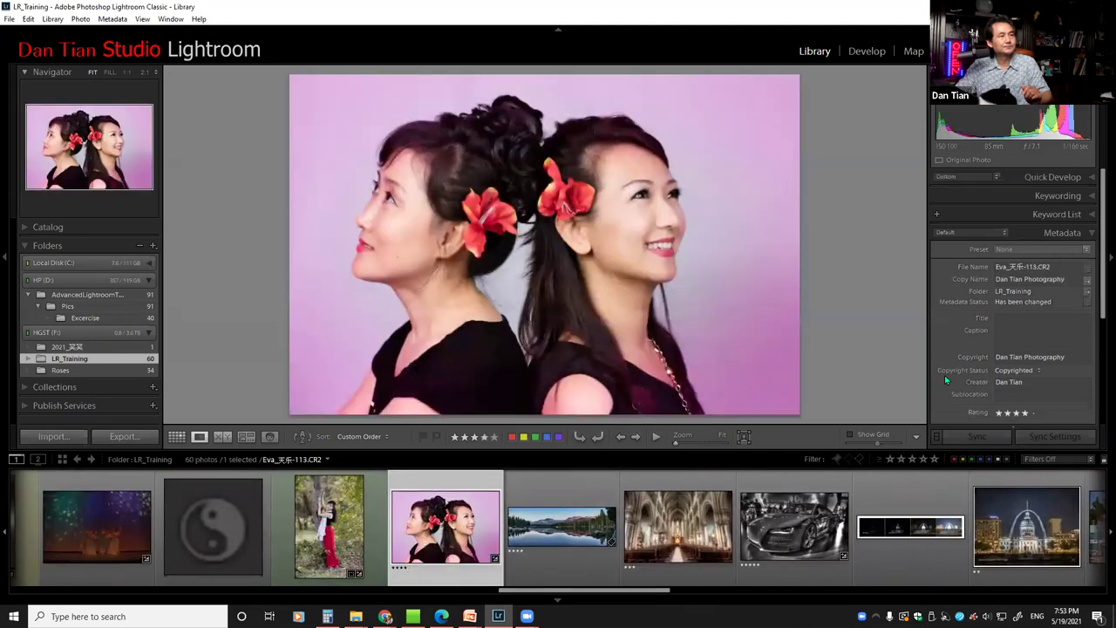
pyautogui.click(879, 54)
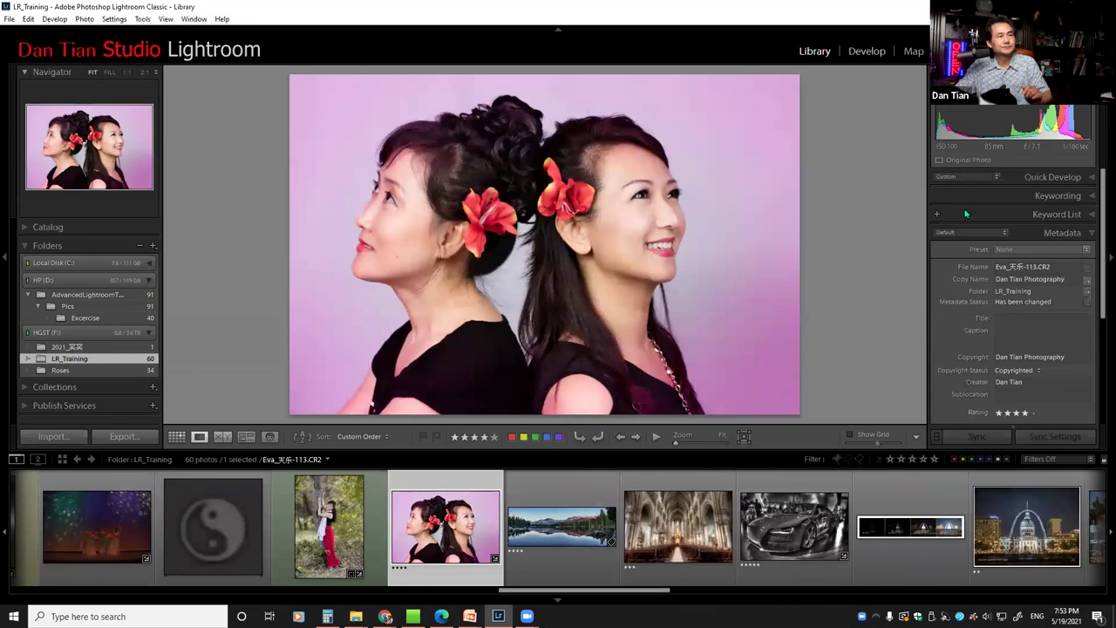
# Reset the portrait, try Orange Filter, then settle on the Yellow Filter B&W preset
pyautogui.click(1055, 439)
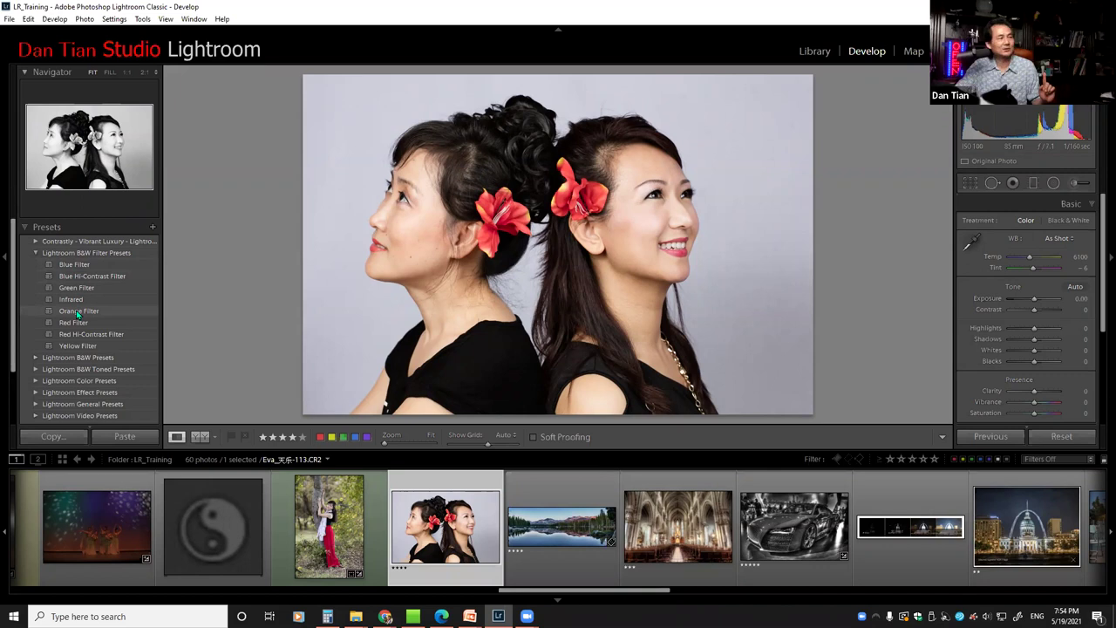
pyautogui.click(78, 311)
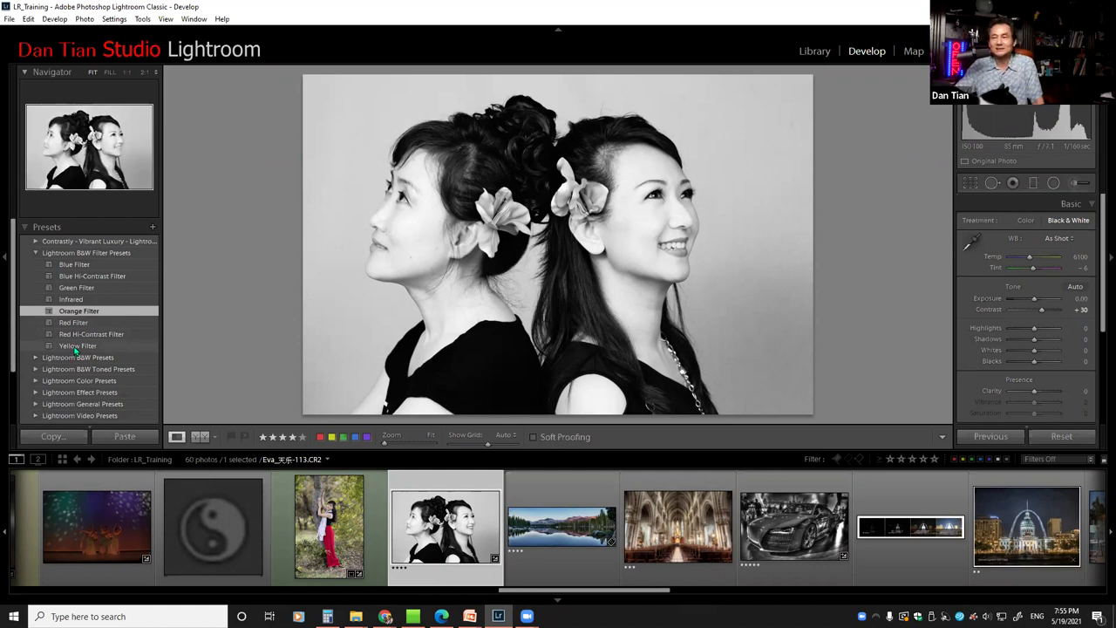
pyautogui.click(75, 347)
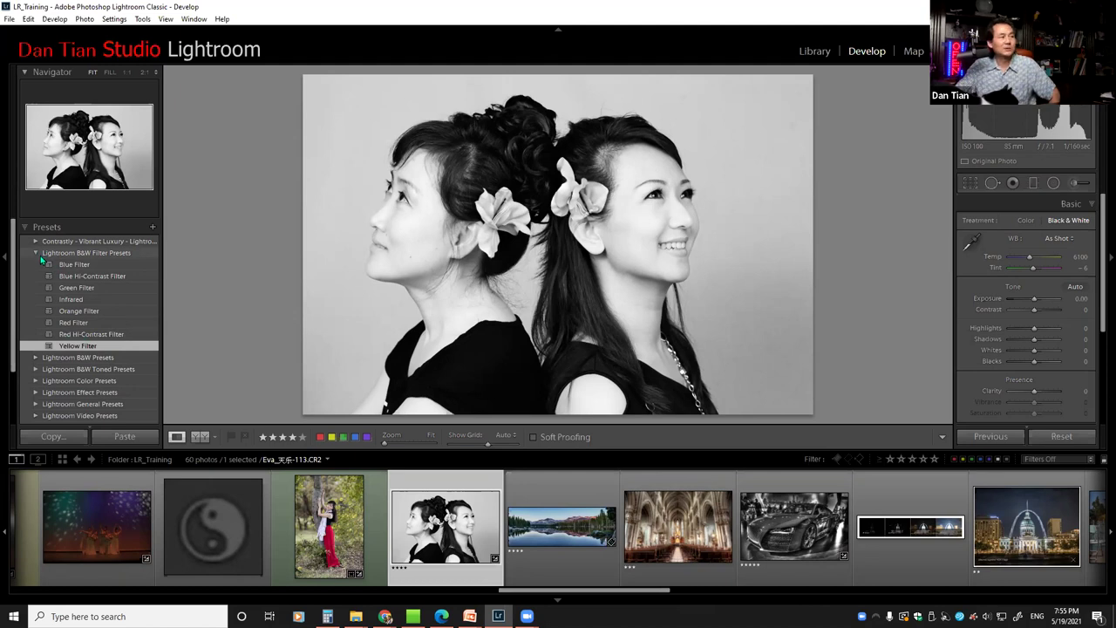
pyautogui.click(36, 253)
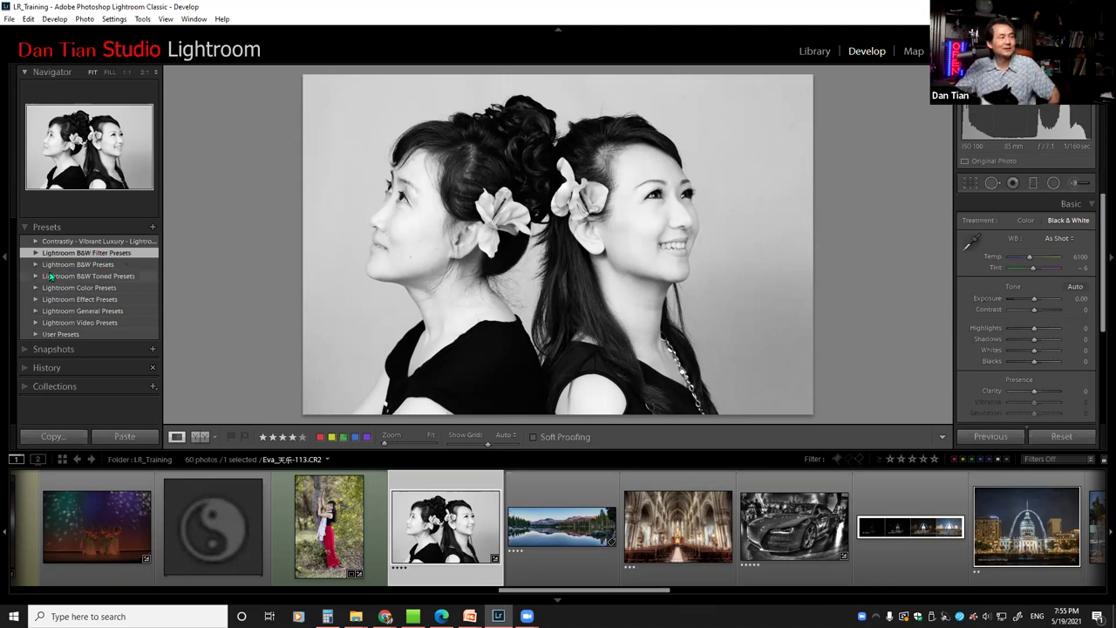
# Expand the Lightroom B&W Presets folder and toggle the Navigator panel closed and open
pyautogui.click(37, 265)
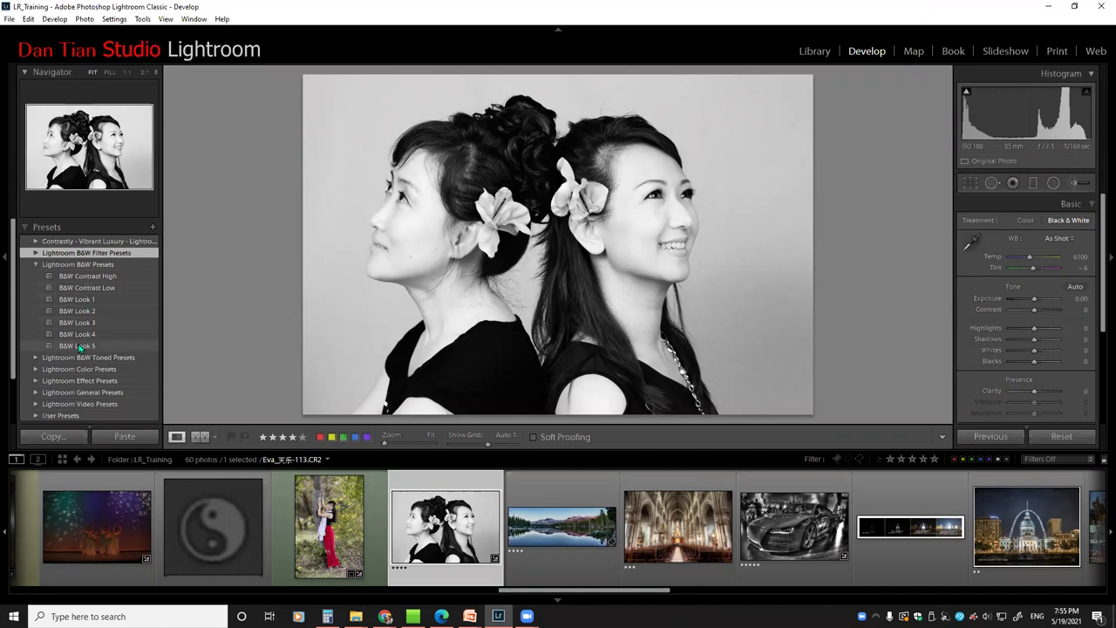
pyautogui.click(26, 73)
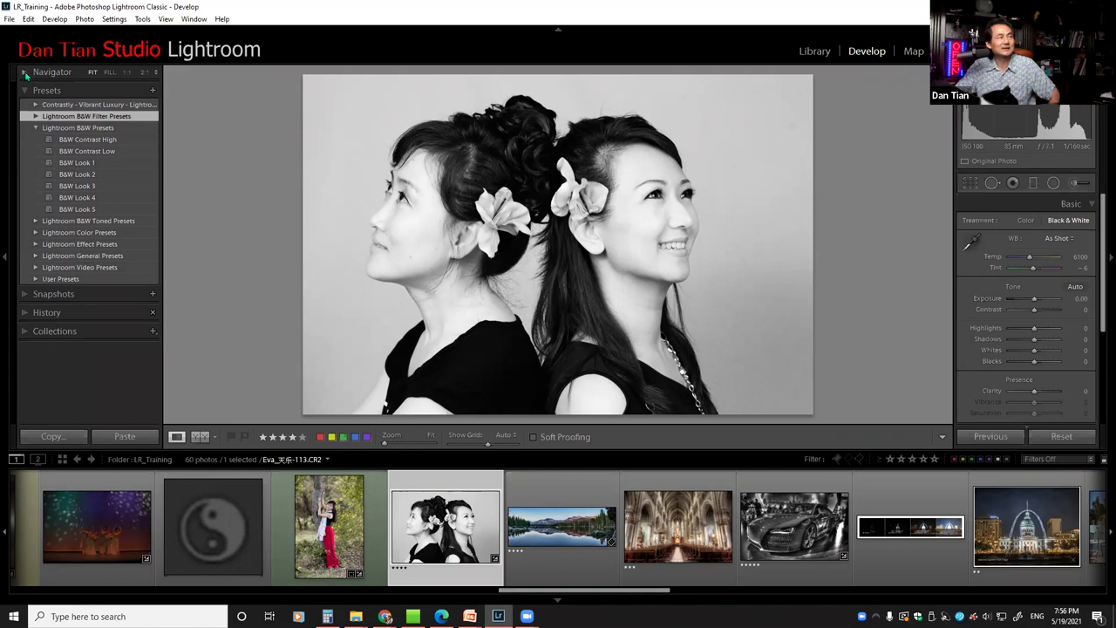
pyautogui.click(26, 73)
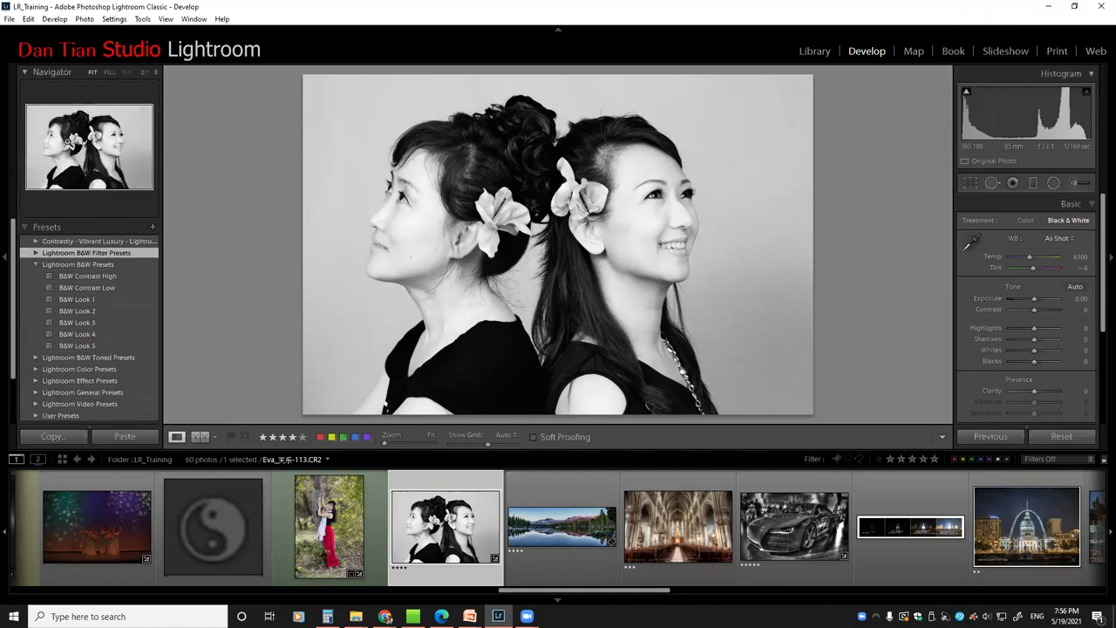
# Apply the Sepia Tone preset from Lightroom B&W Toned Presets, then collapse both B&W folders
pyautogui.click(35, 359)
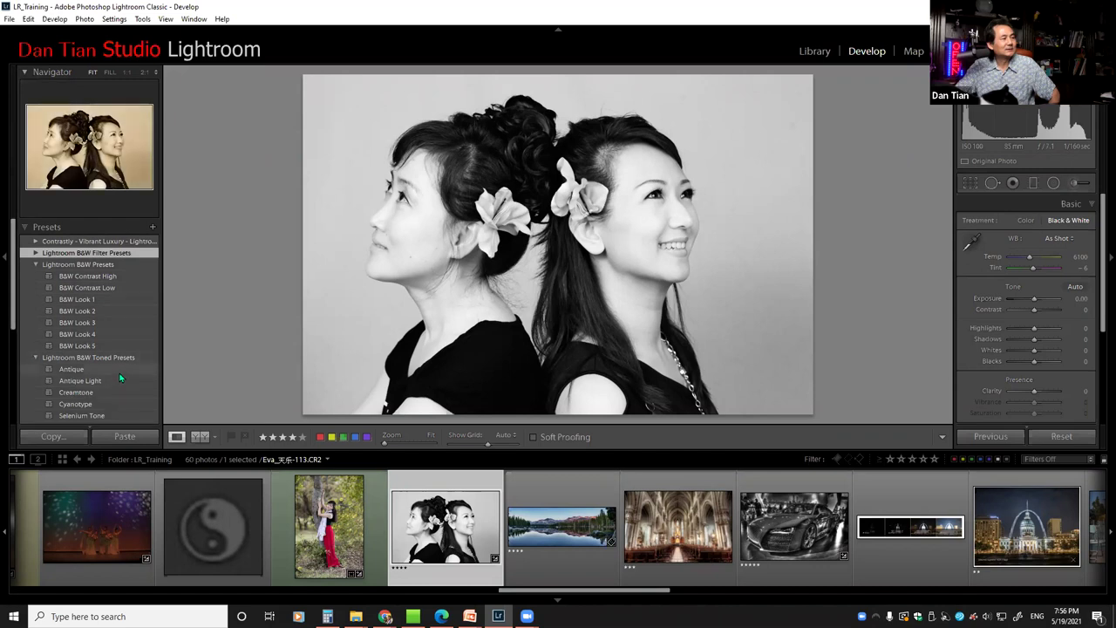
pyautogui.scroll(-2, 87, 366)
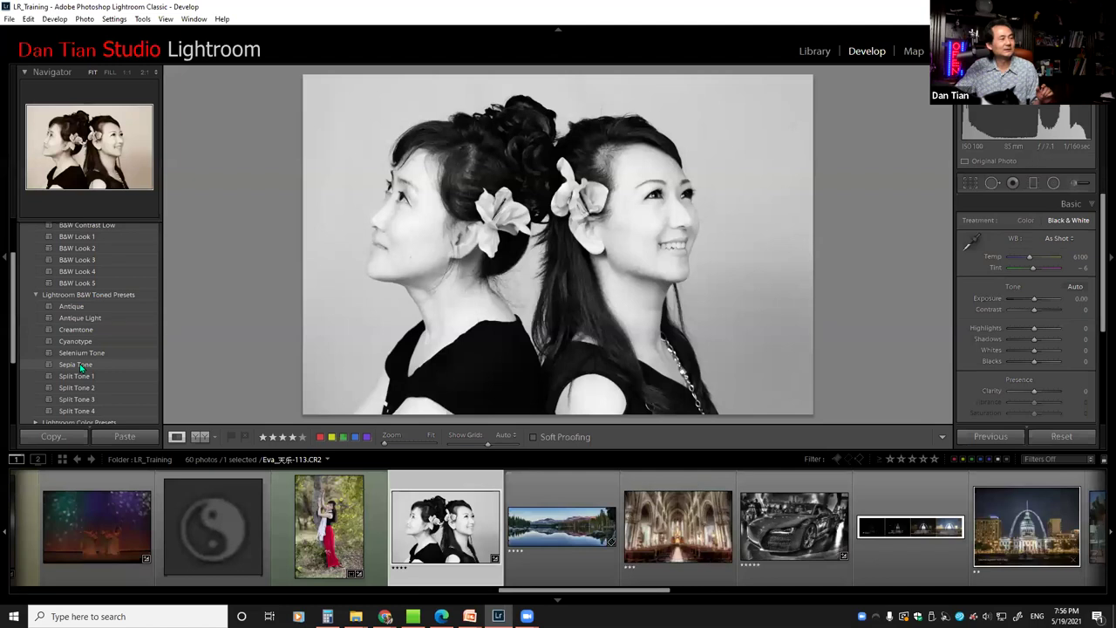
pyautogui.click(79, 365)
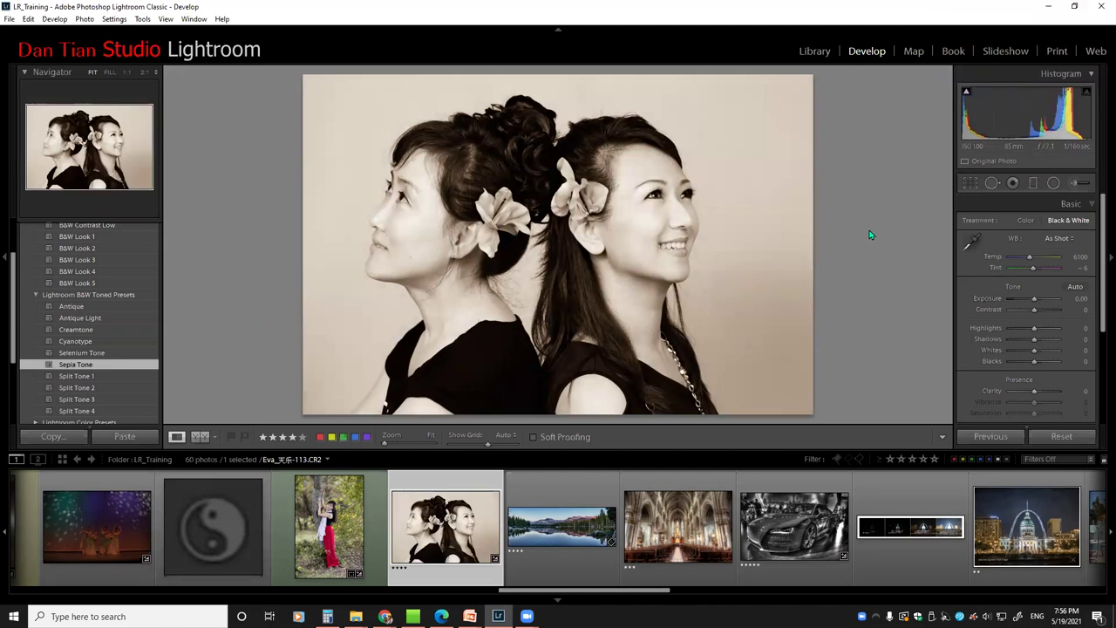
pyautogui.click(36, 298)
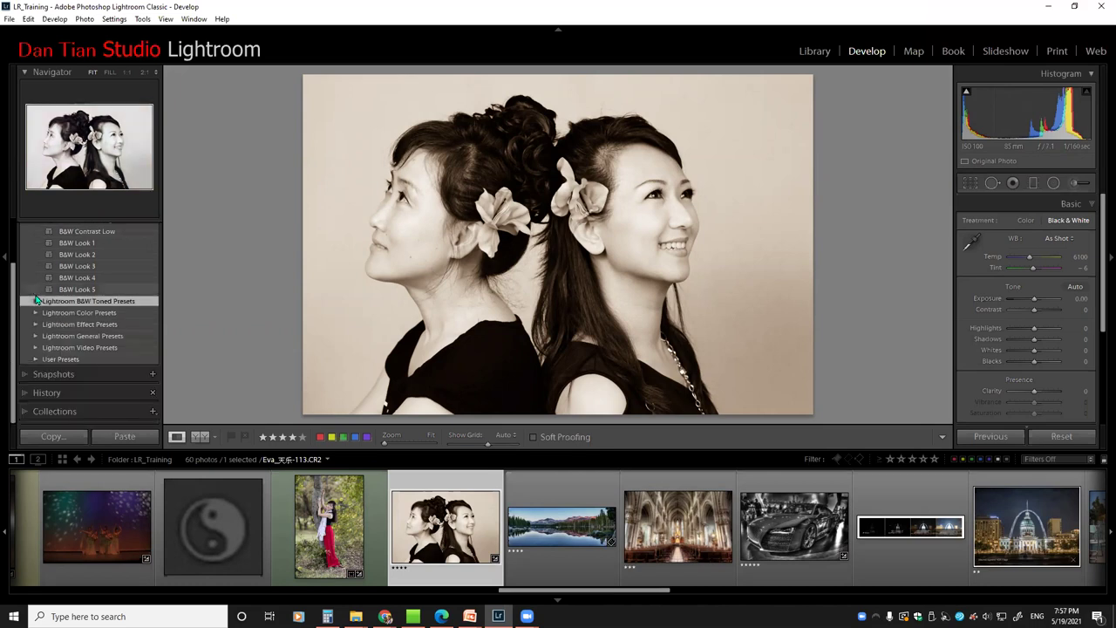
pyautogui.scroll(1, 69, 261)
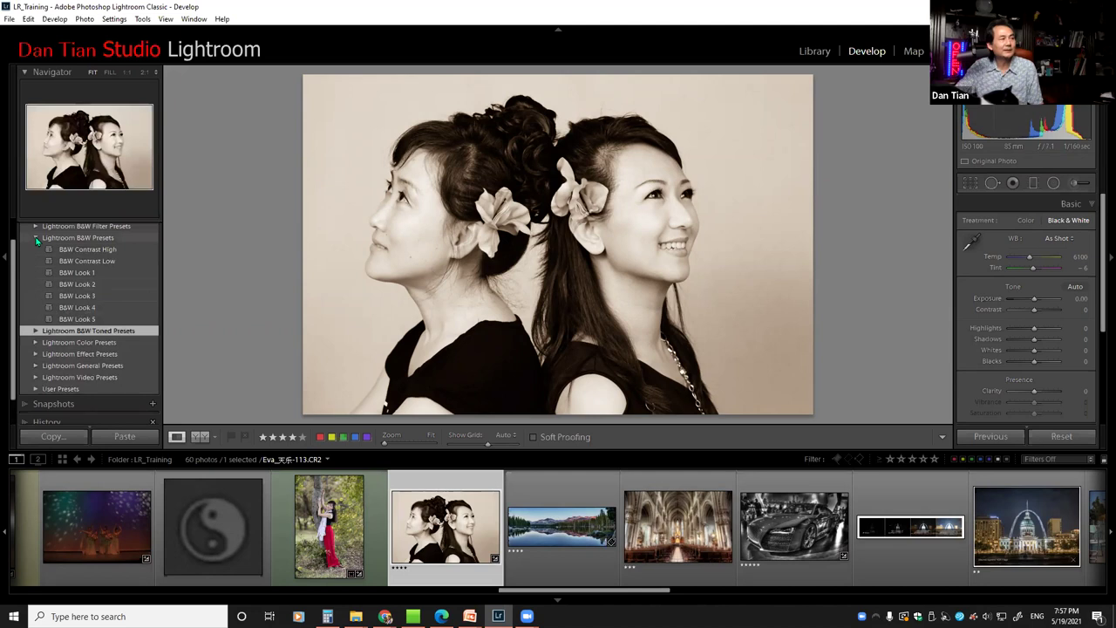
pyautogui.click(36, 238)
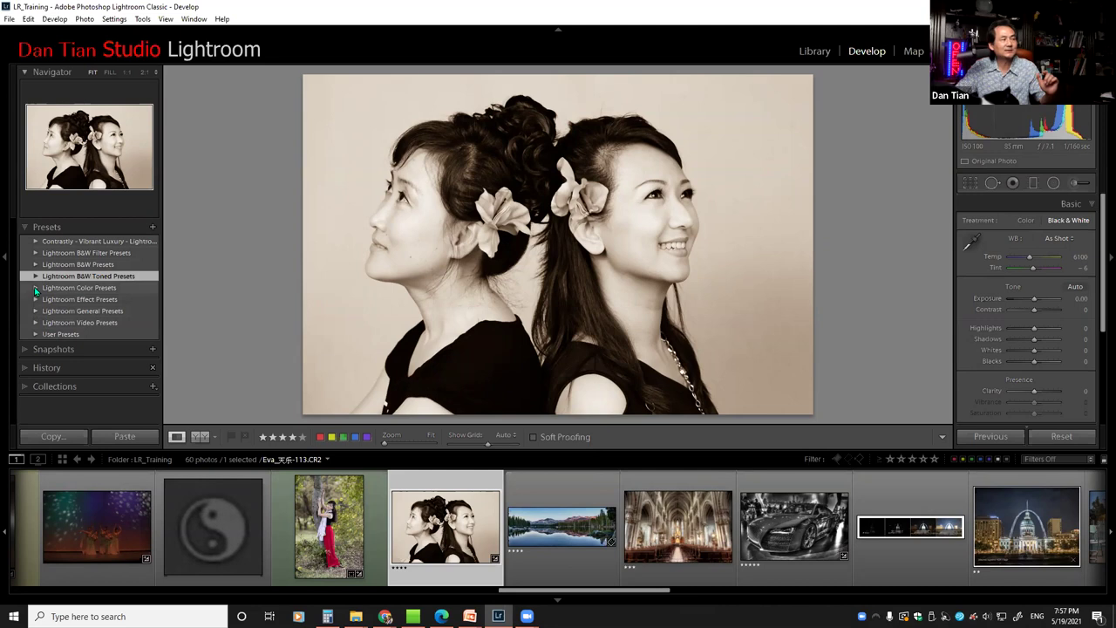
# Apply Bleach Bypass from Lightroom Color Presets, giving Exposure +0.25, Contrast +75, Saturation −50
pyautogui.click(35, 289)
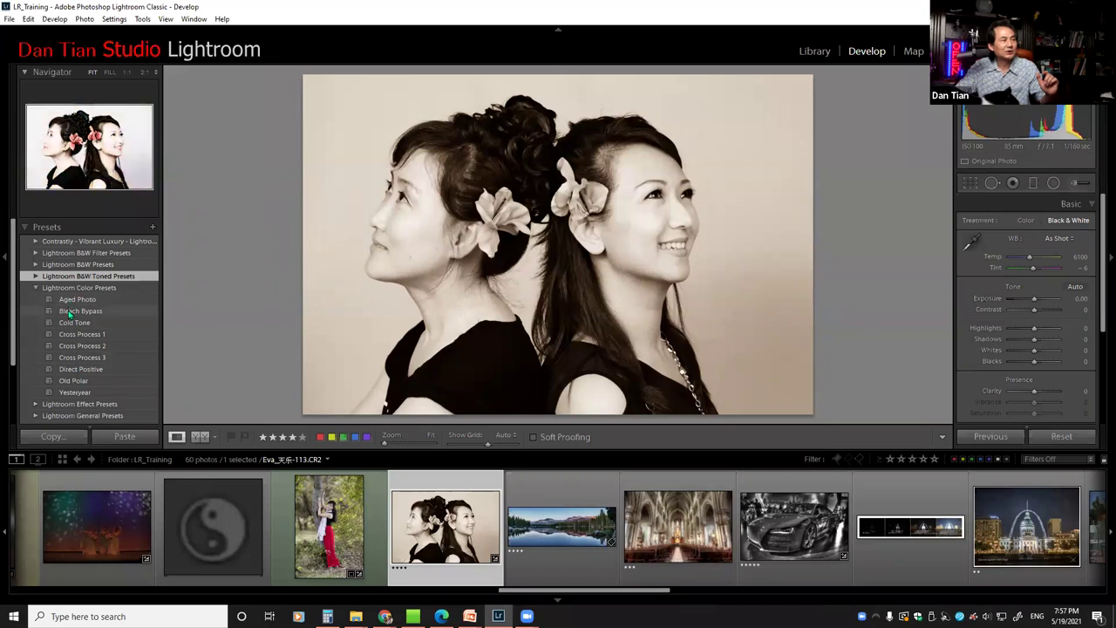
pyautogui.click(71, 312)
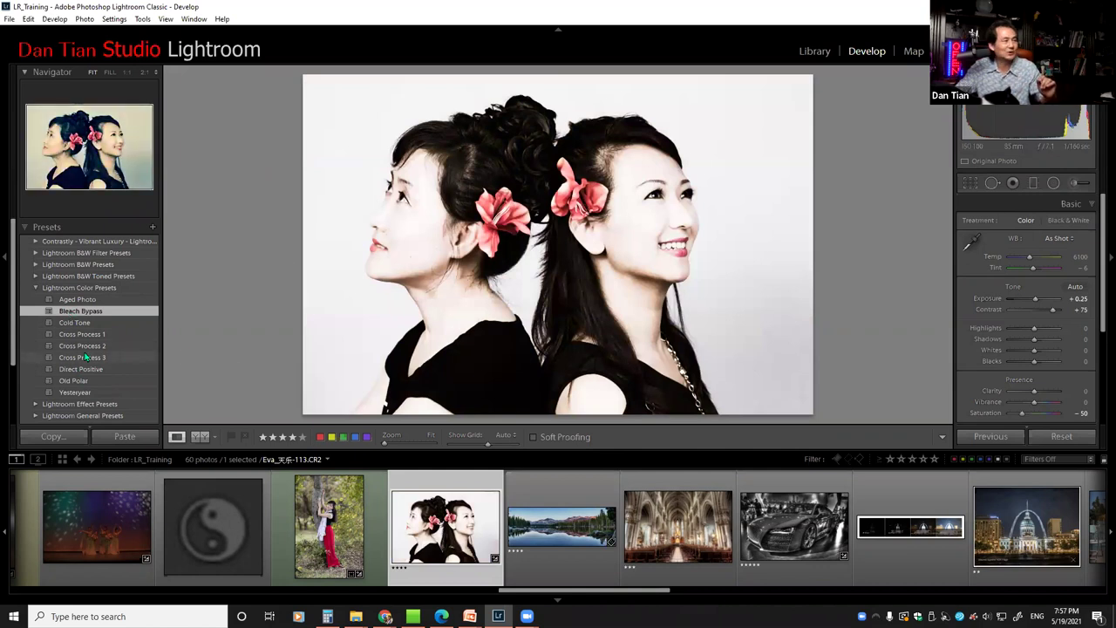
pyautogui.scroll(-1, 84, 356)
pyautogui.scroll(-1, 83, 356)
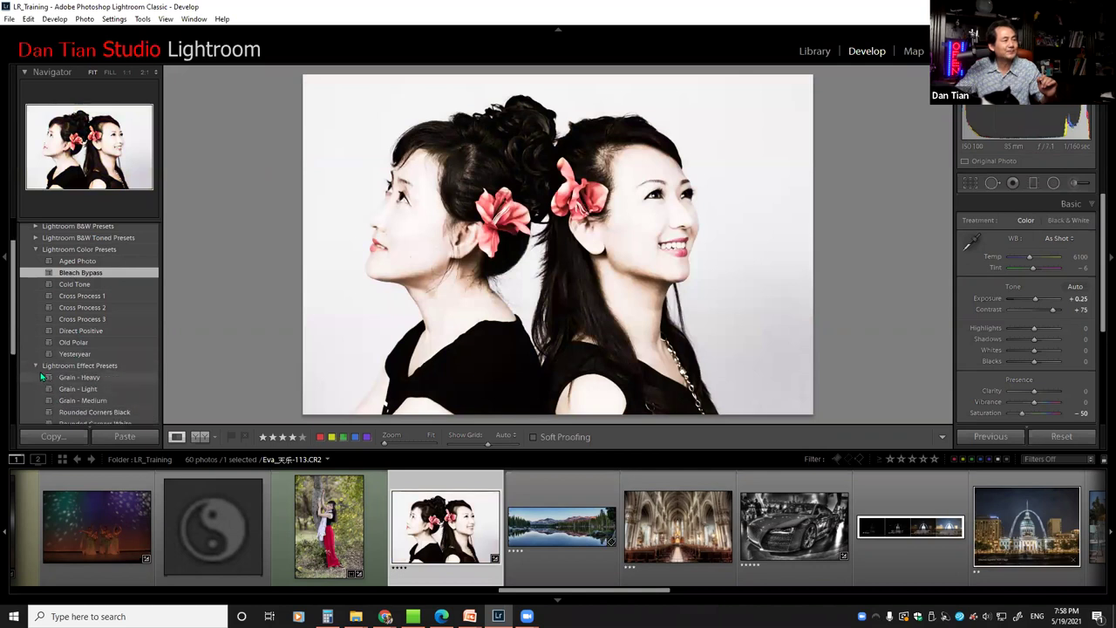
pyautogui.click(35, 251)
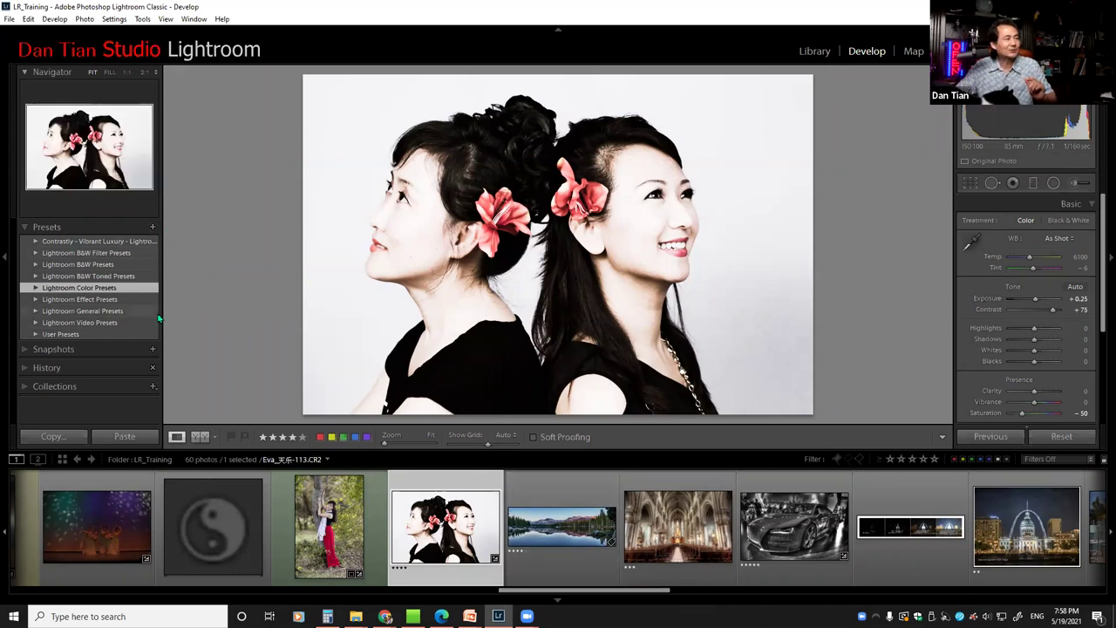
pyautogui.scroll(1, 558, 593)
pyautogui.moveTo(531, 590); pyautogui.dragTo(76, 589)
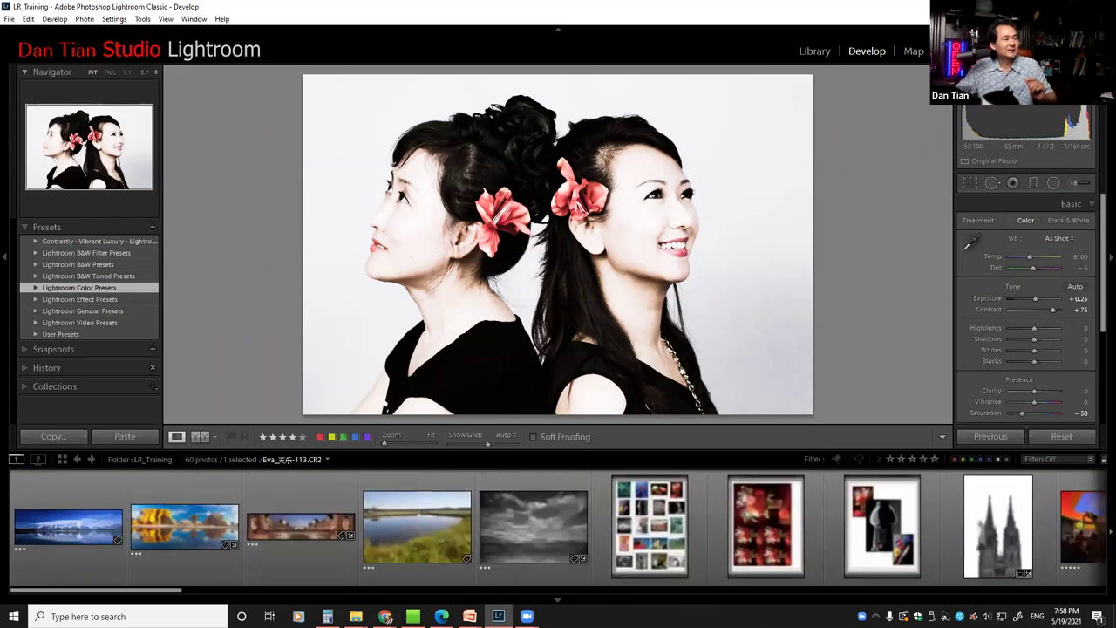
pyautogui.click(75, 523)
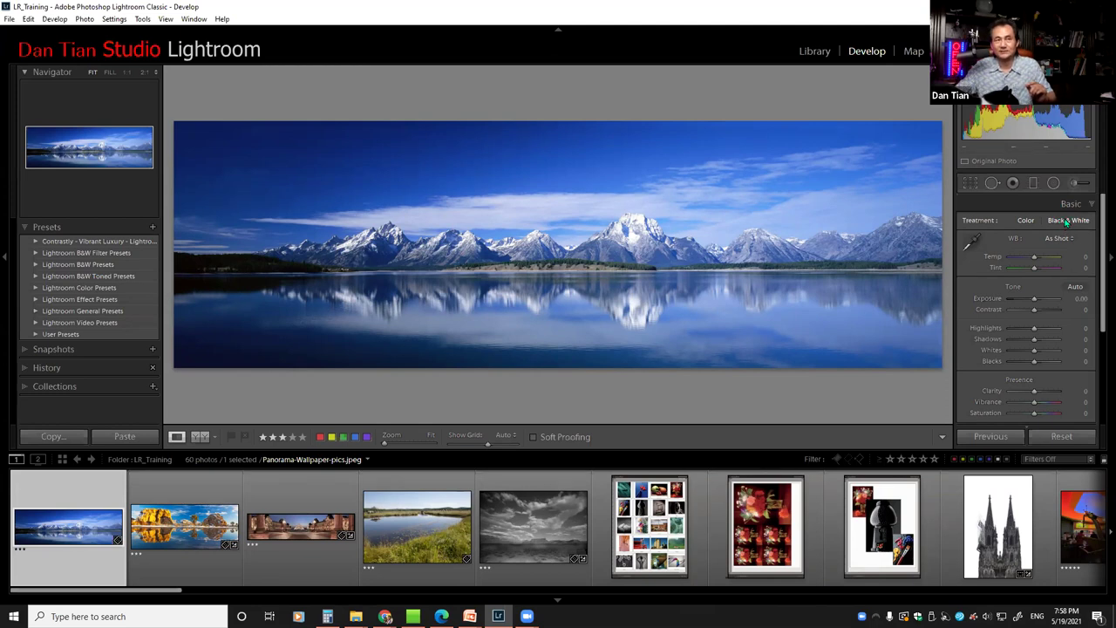
pyautogui.click(1065, 222)
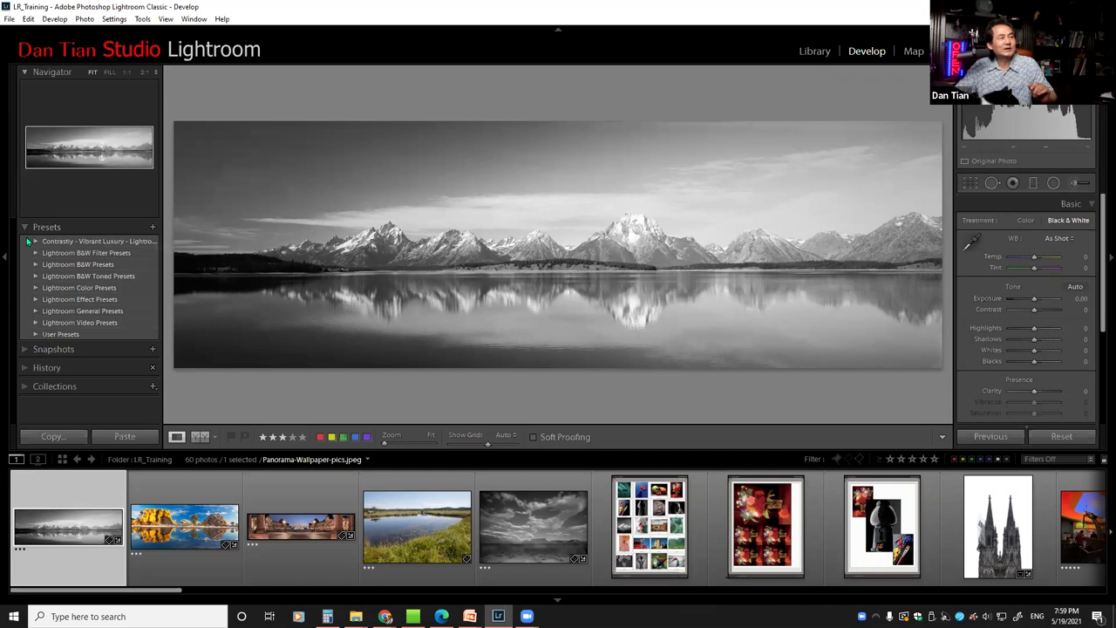
# Start a new develop preset named 'Dan B&W' that includes the Black & White Mix
pyautogui.click(154, 228)
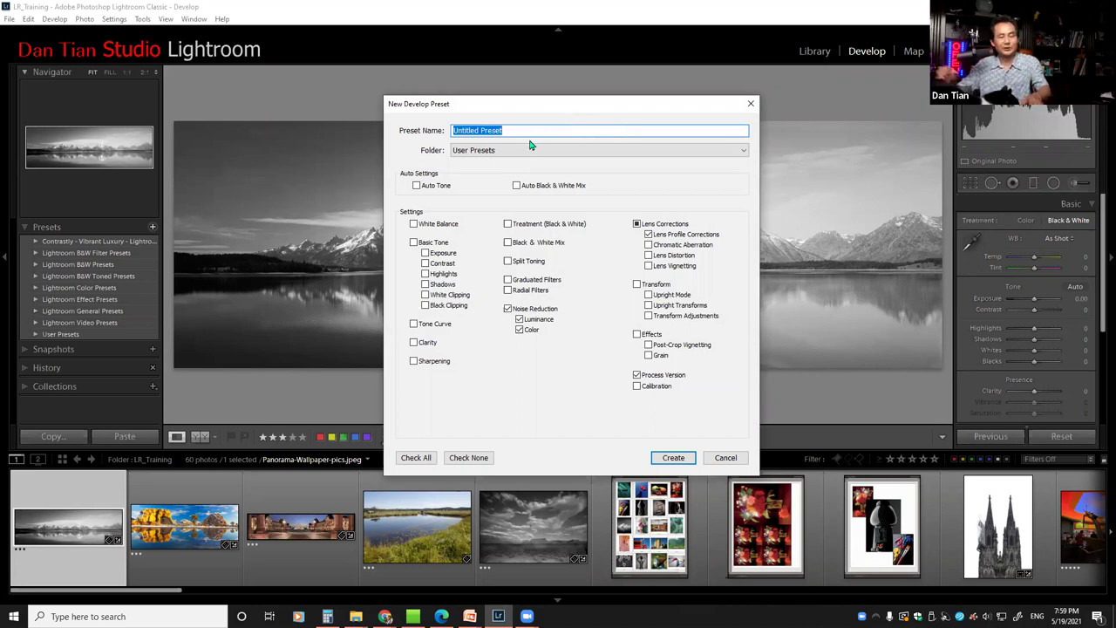
pyautogui.write('Dan B&W')
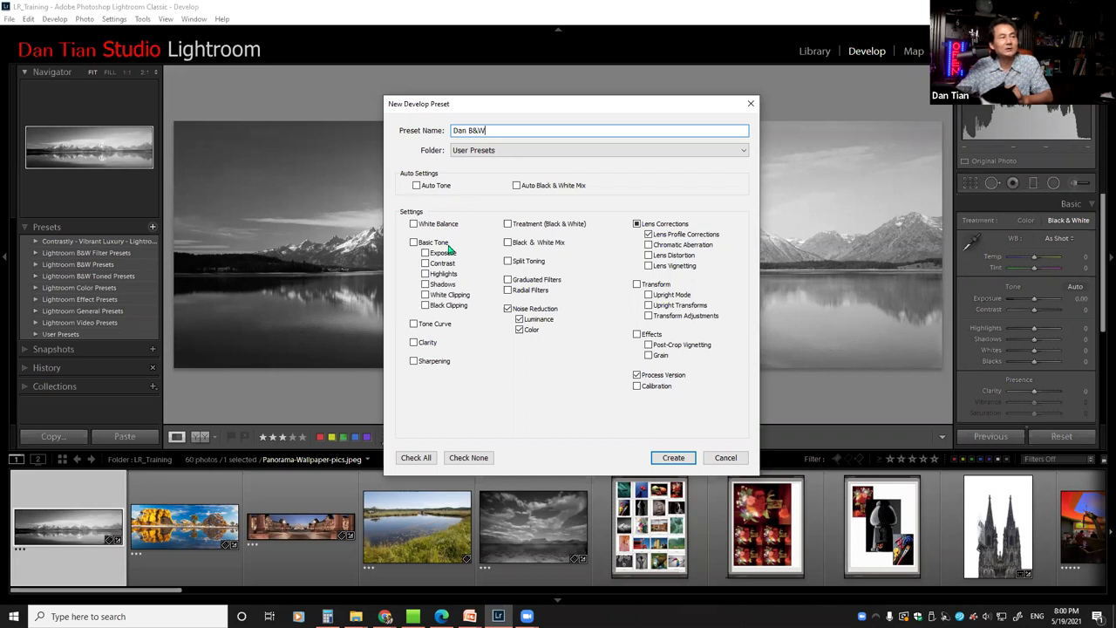
pyautogui.click(509, 245)
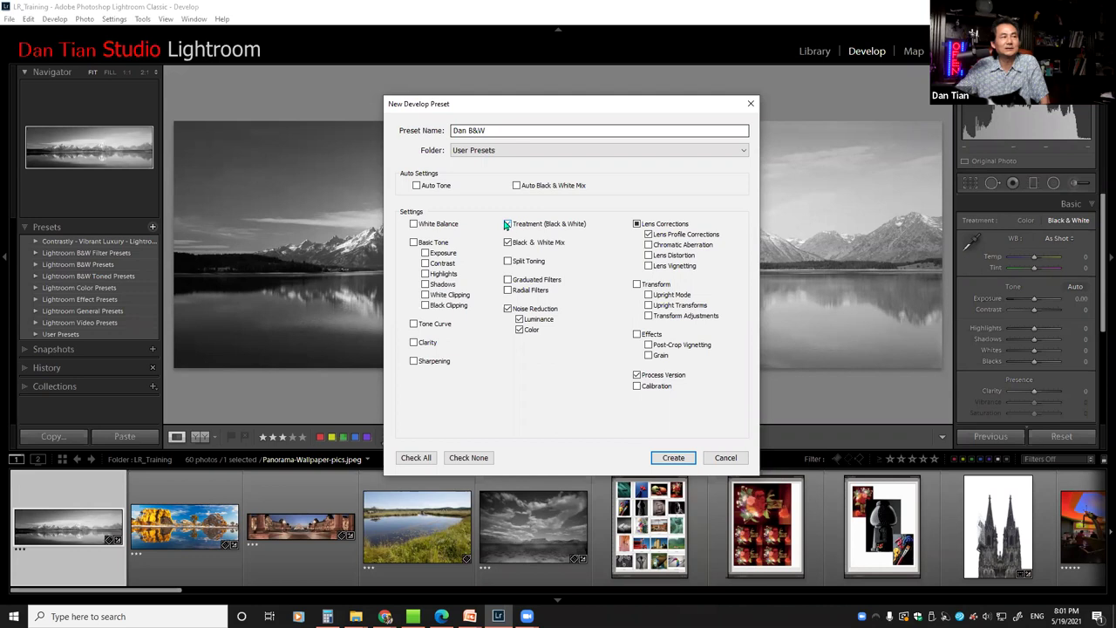
# Limit the preset's settings to the black-and-white options only
pyautogui.click(507, 225)
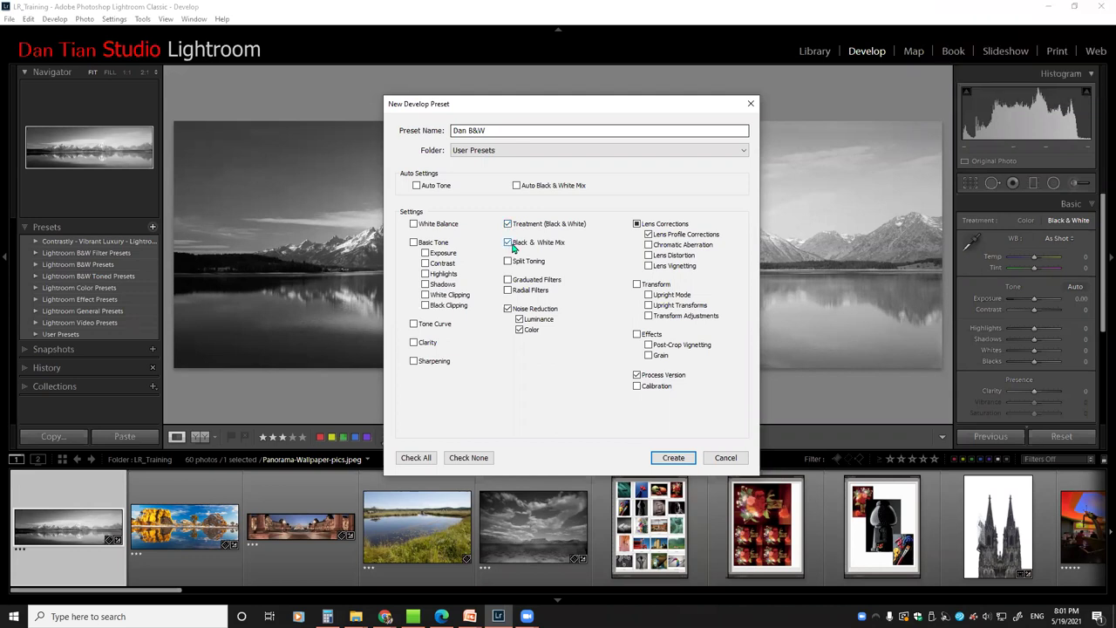
pyautogui.click(468, 459)
pyautogui.click(508, 242)
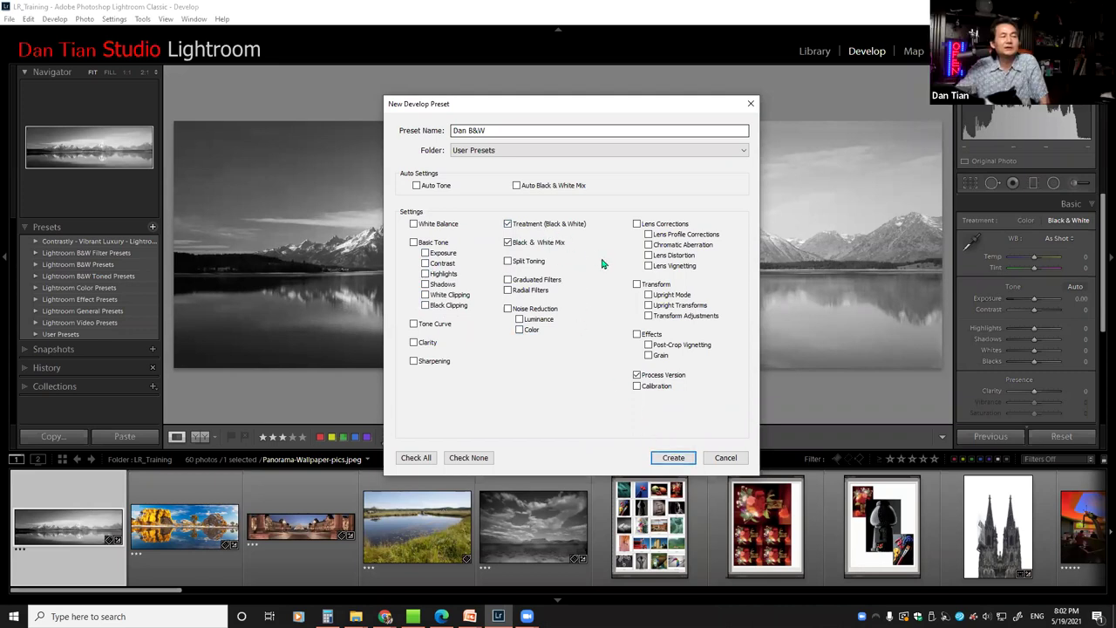
# Decline replacing the existing Dan B&W preset and dismiss the New Develop Preset dialog
pyautogui.click(675, 459)
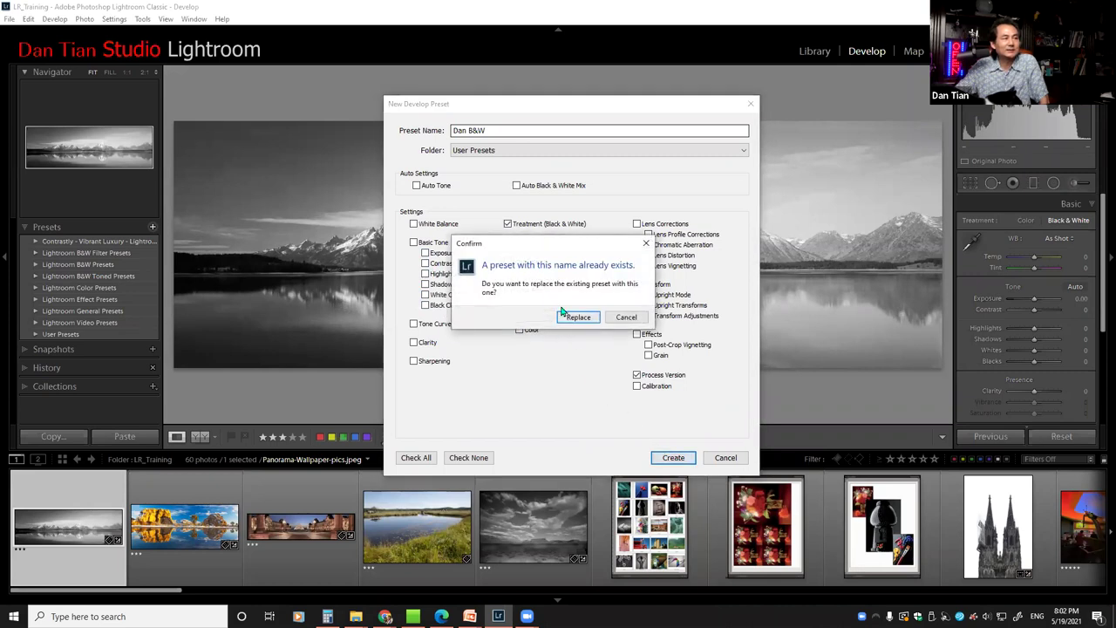
pyautogui.click(626, 317)
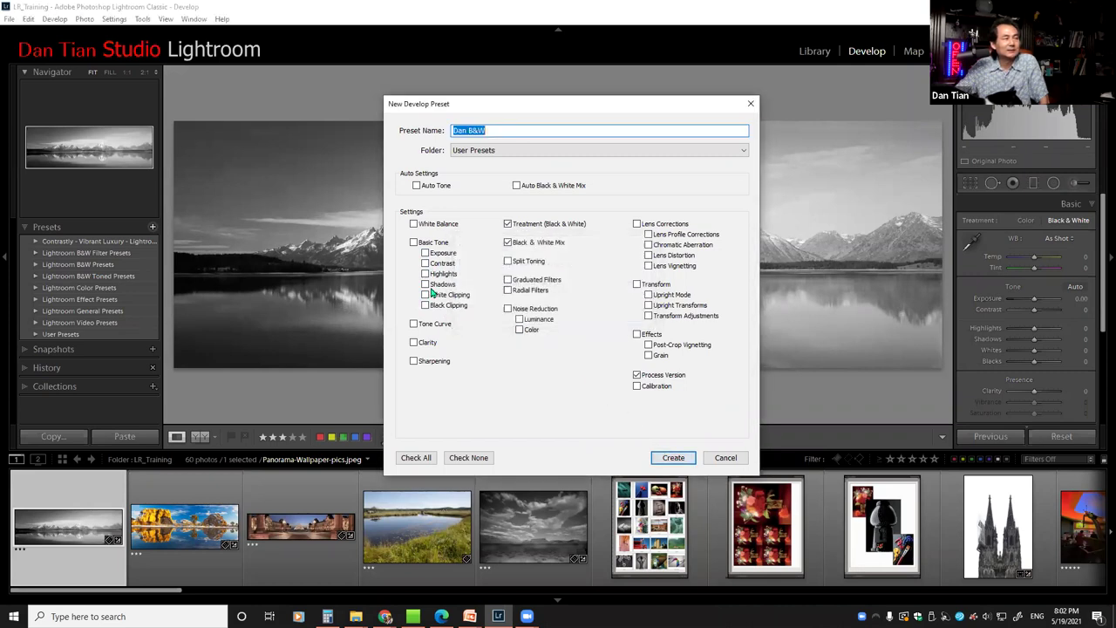
pyautogui.press('Escape')
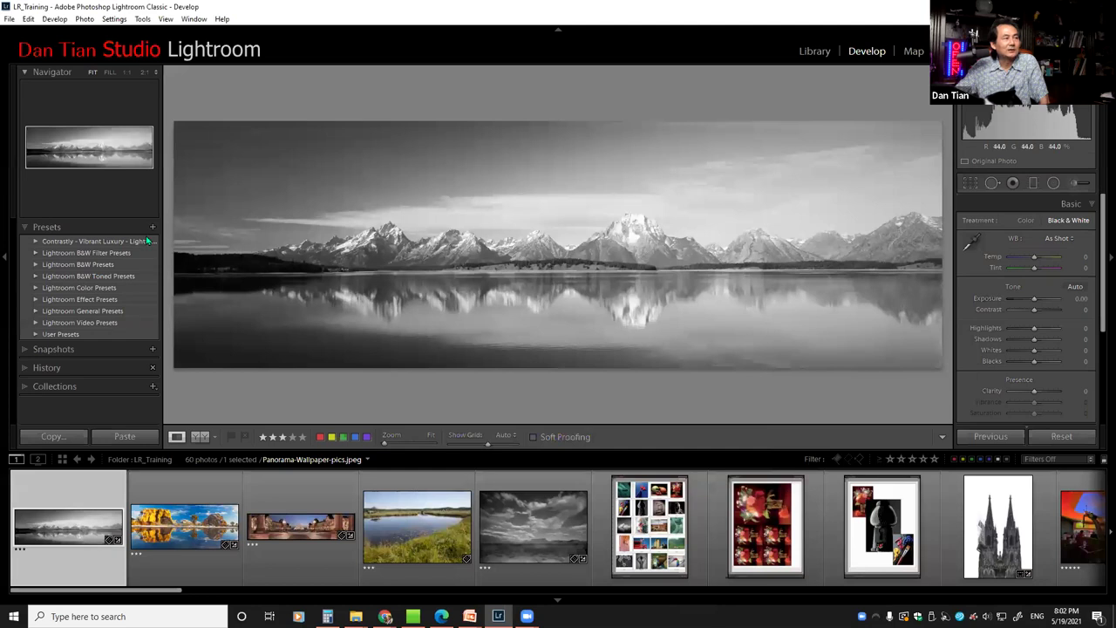
# Expand User Presets and open the colour rock-reflection panorama Untitled_Panorama1.jpg
pyautogui.click(37, 333)
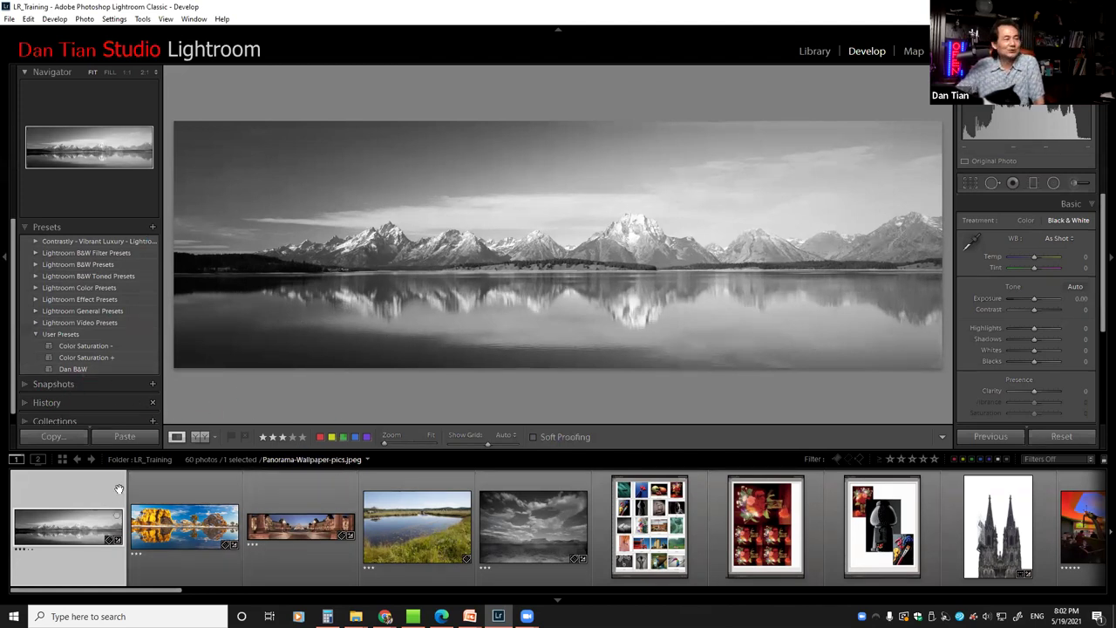
pyautogui.click(192, 495)
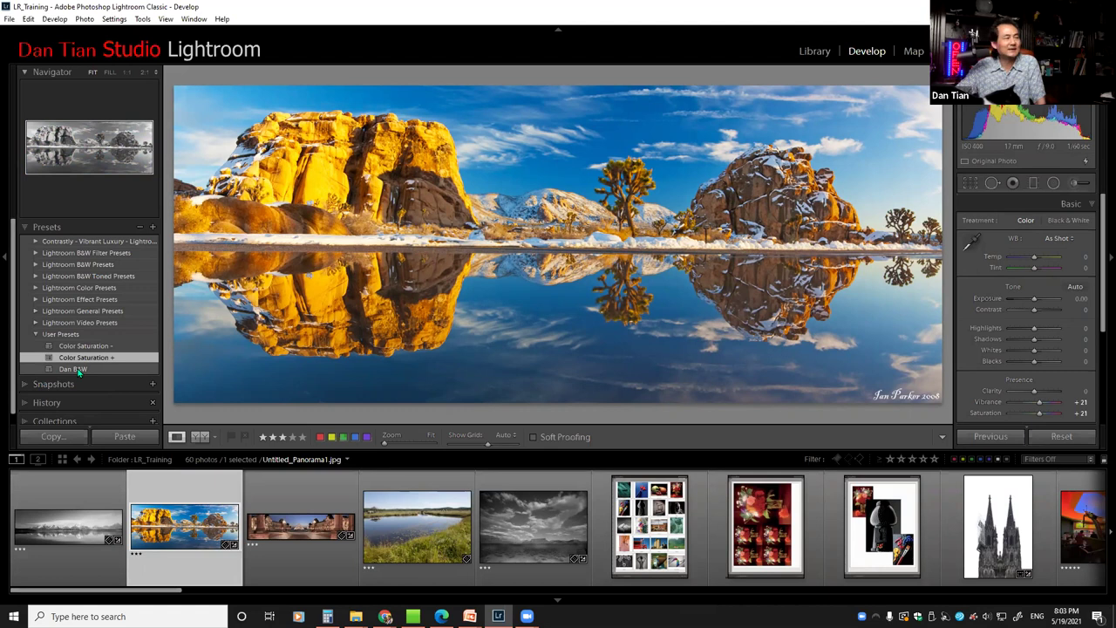
# Apply Dan B&W to the rock panorama, return to the mountain-lake panorama, and collapse User Presets
pyautogui.click(78, 370)
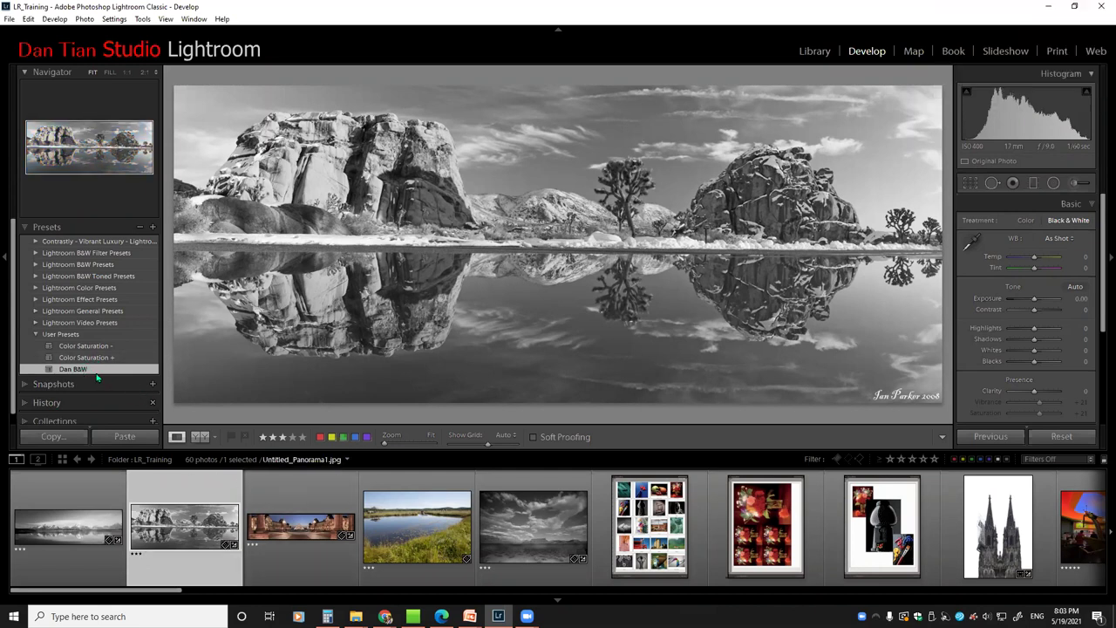
pyautogui.click(103, 490)
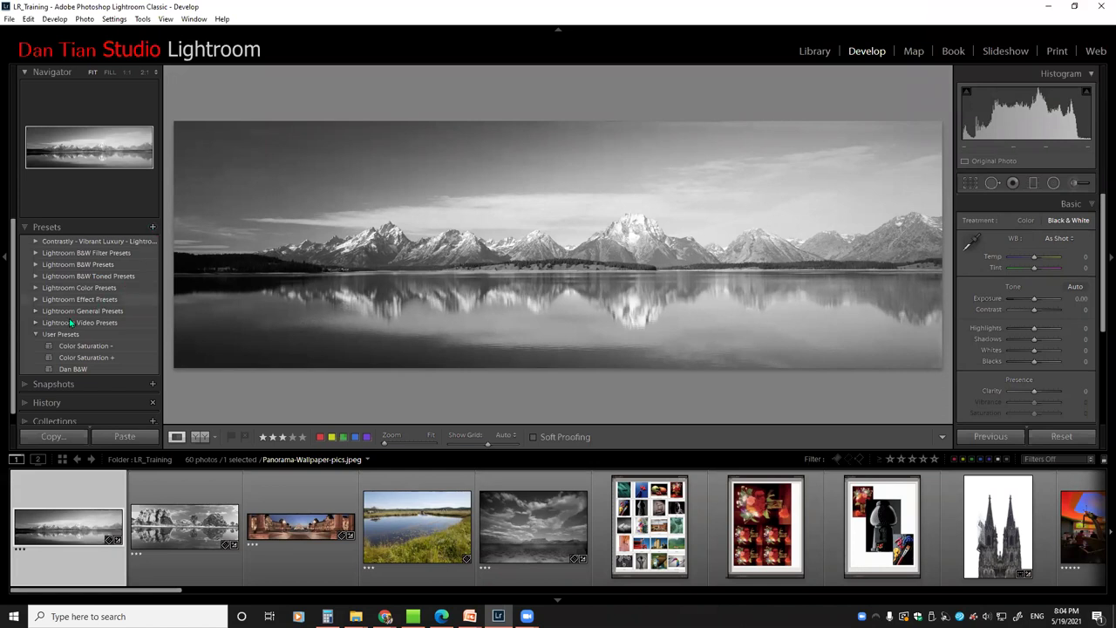
pyautogui.click(36, 334)
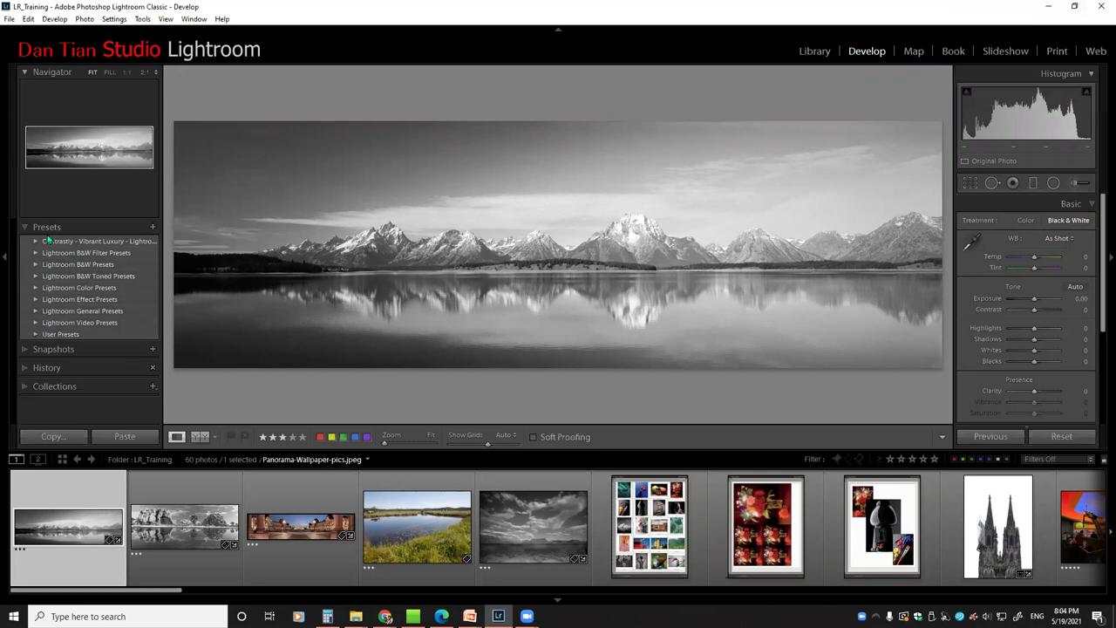
# Start a new develop preset with only Noise Reduction (Luminance and Color) checked
pyautogui.click(153, 226)
pyautogui.click(182, 232)
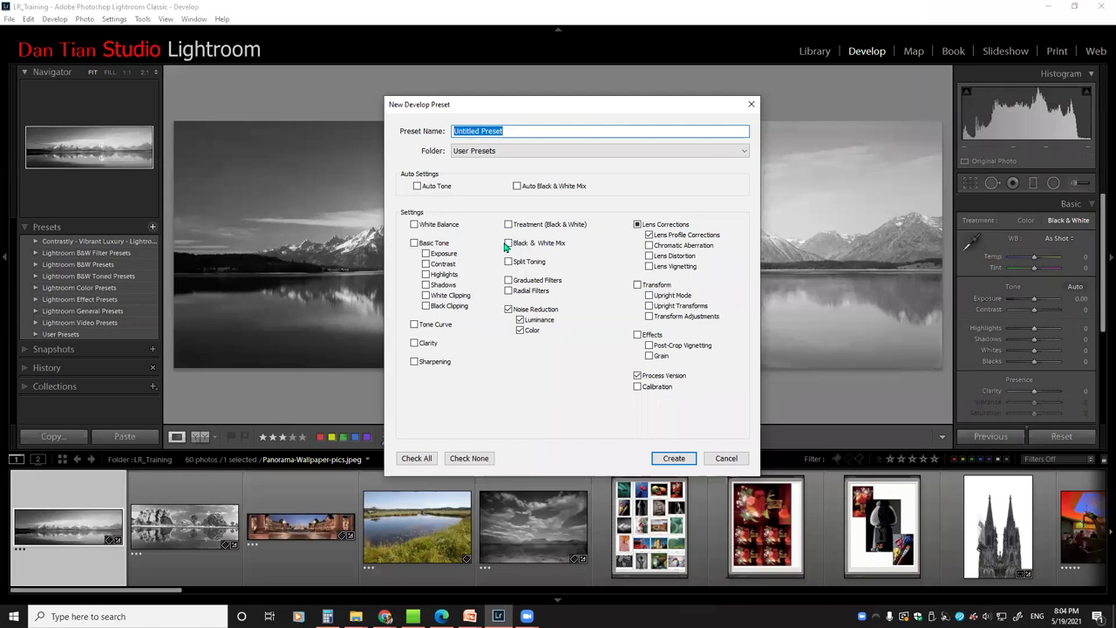
pyautogui.click(508, 245)
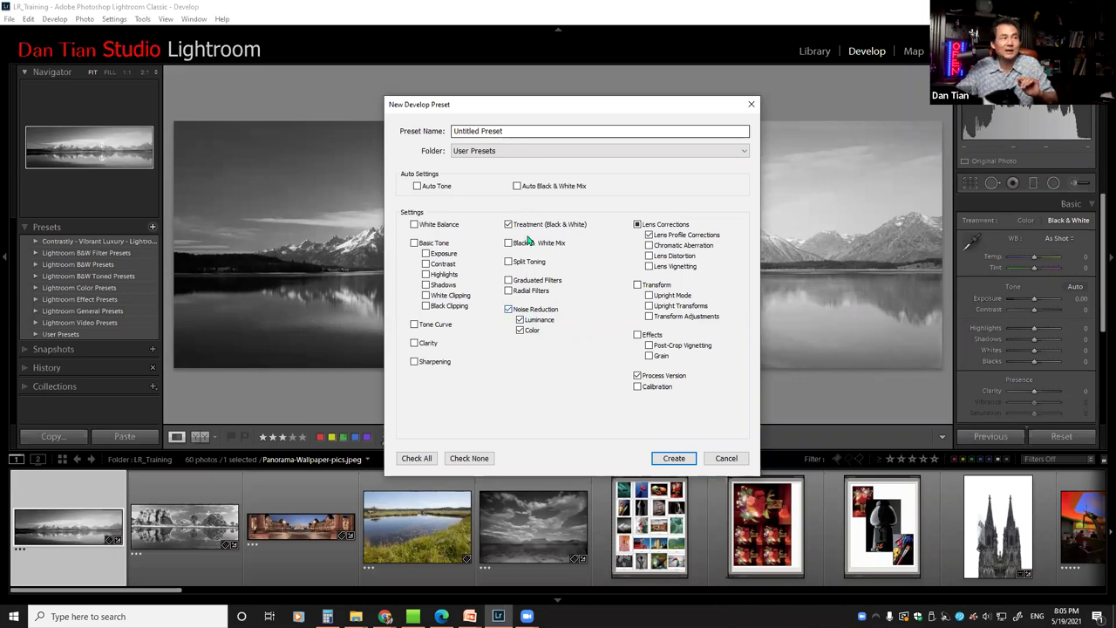
pyautogui.click(467, 463)
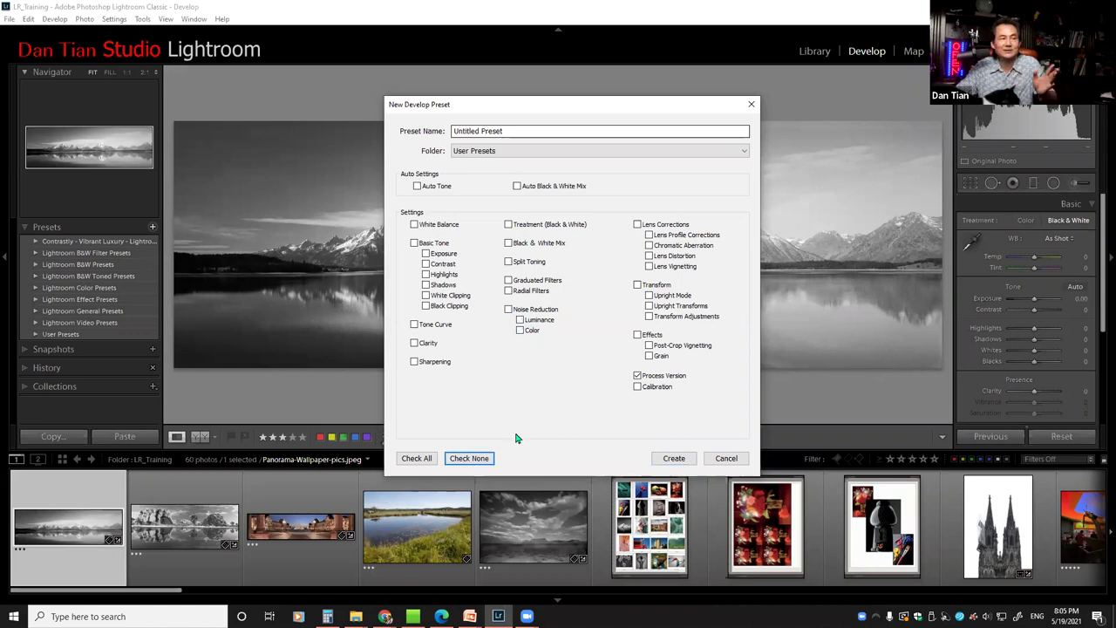
pyautogui.click(509, 310)
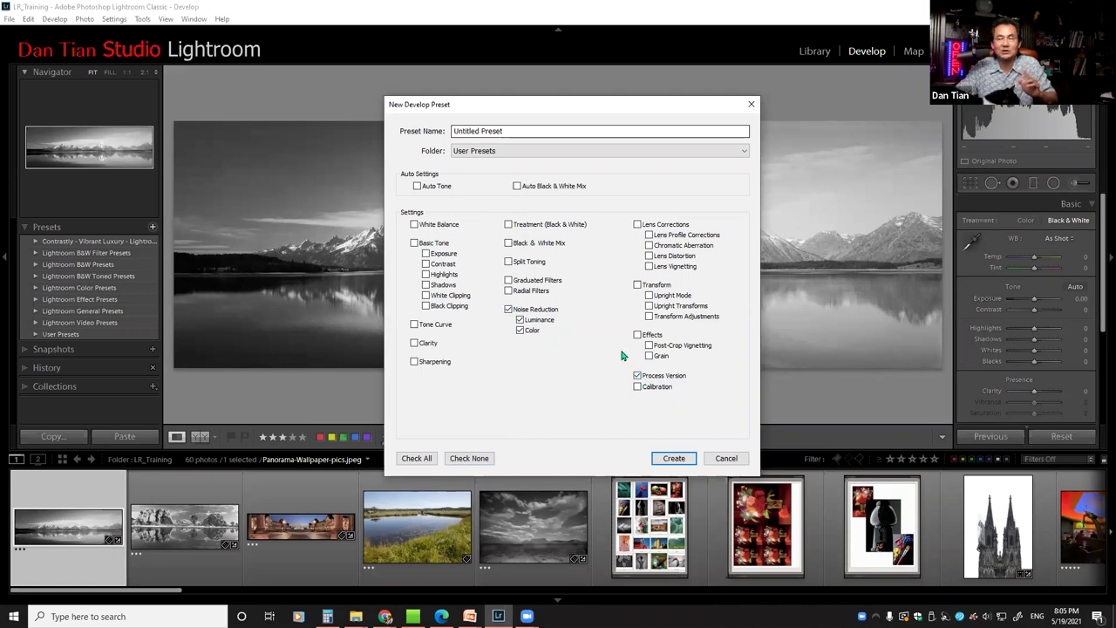
# Replace the 'Untitled Preset' placeholder with the name 'Dan Noise Reduction'
pyautogui.tripleClick(514, 130)
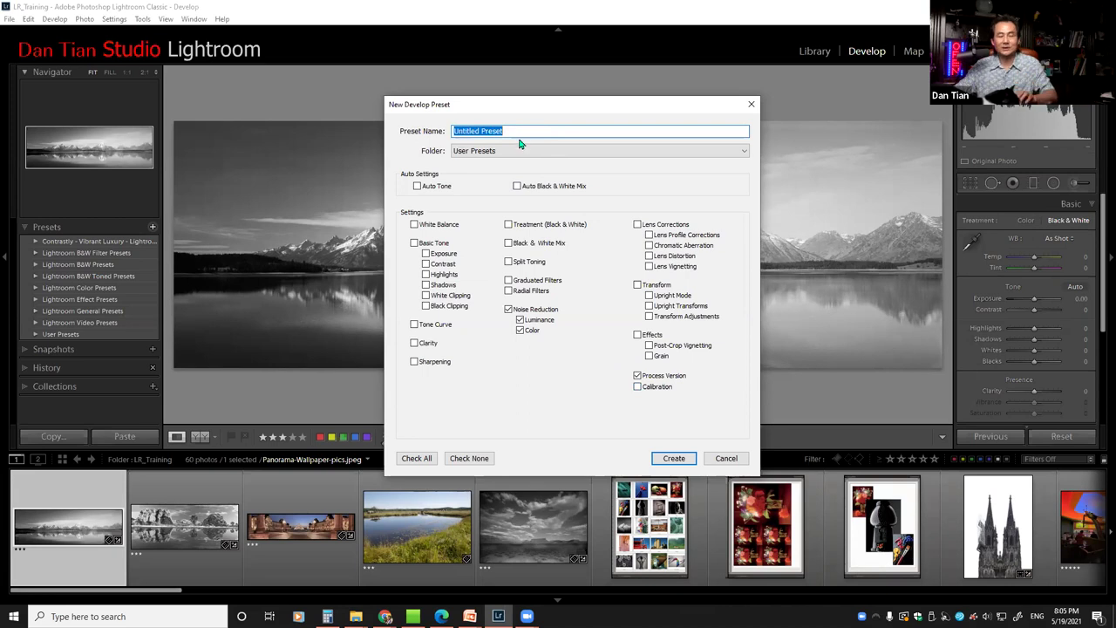
pyautogui.write('Dan')
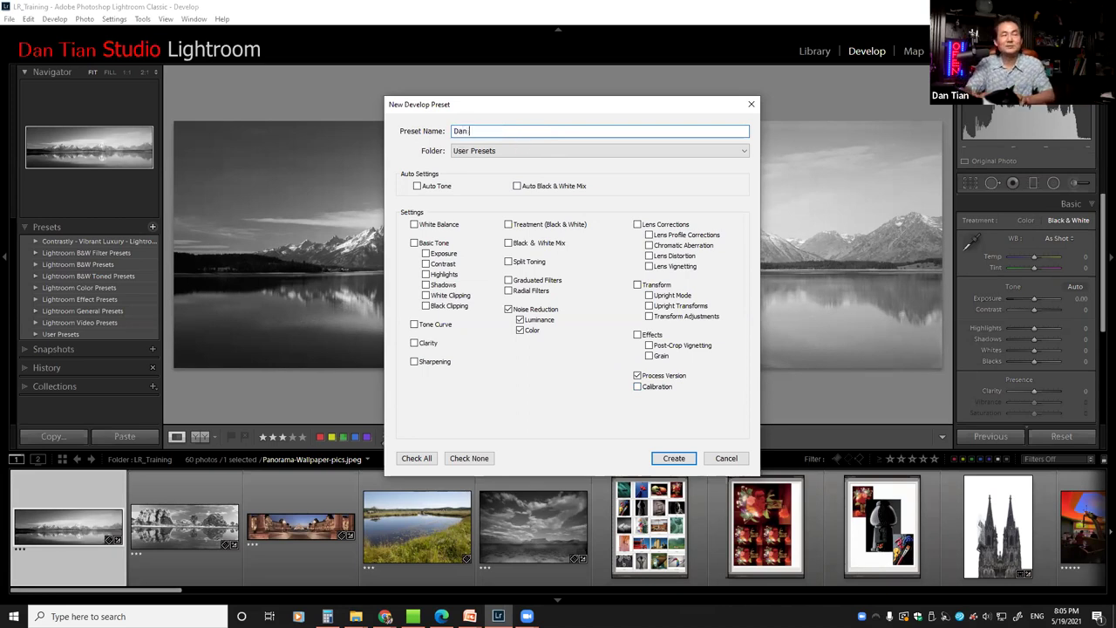
pyautogui.write(' Noi')
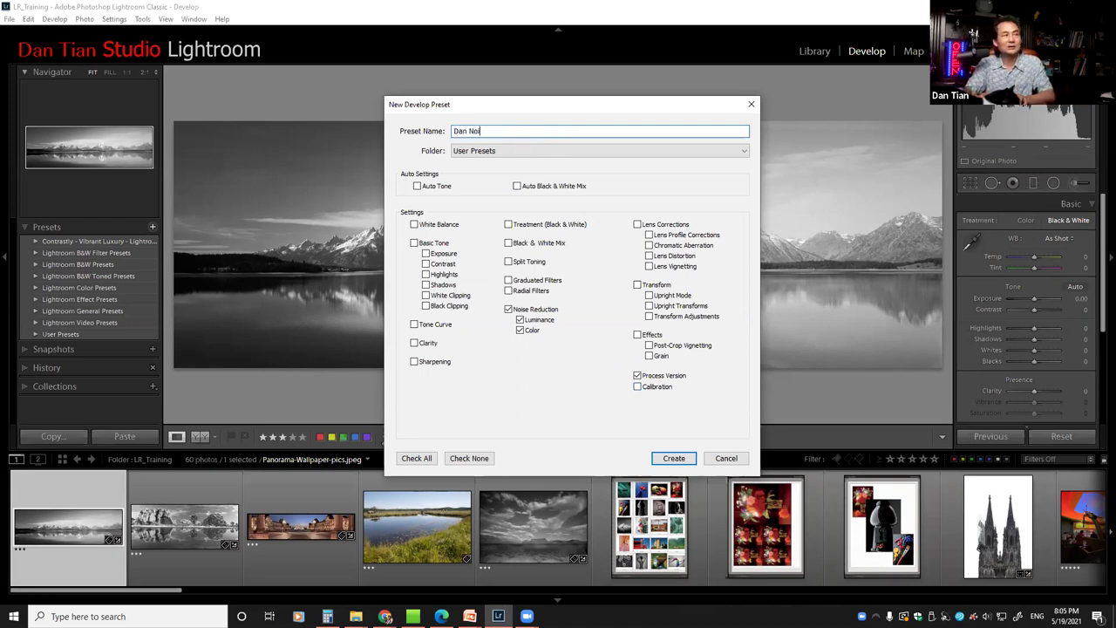
pyautogui.write('se Reduction')
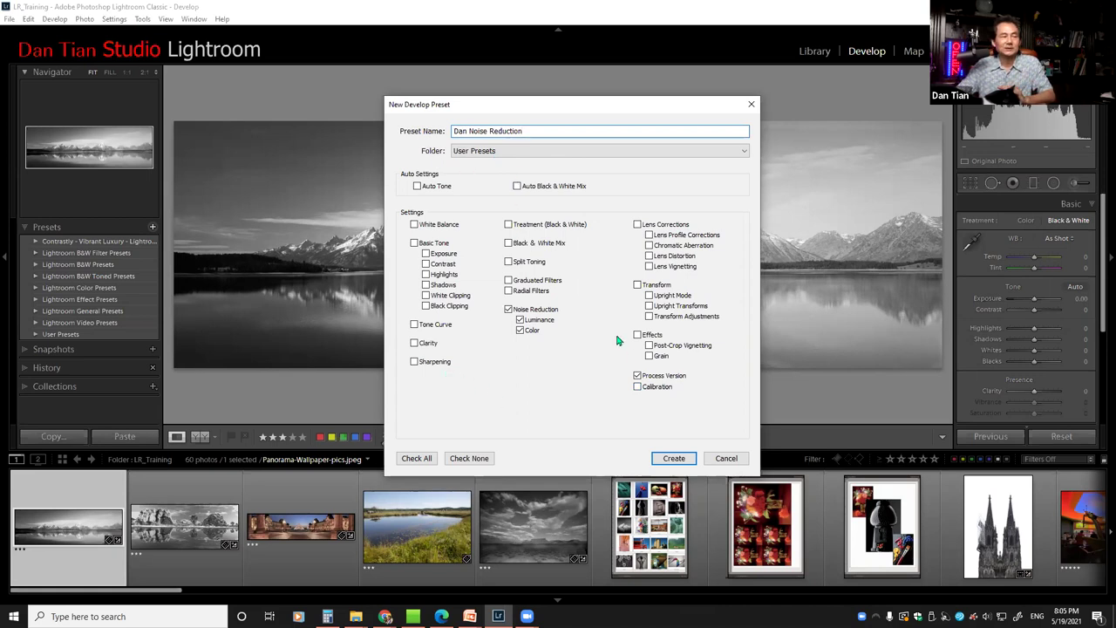
# Save Dan Noise Reduction into User Presets and begin another new develop preset
pyautogui.click(672, 458)
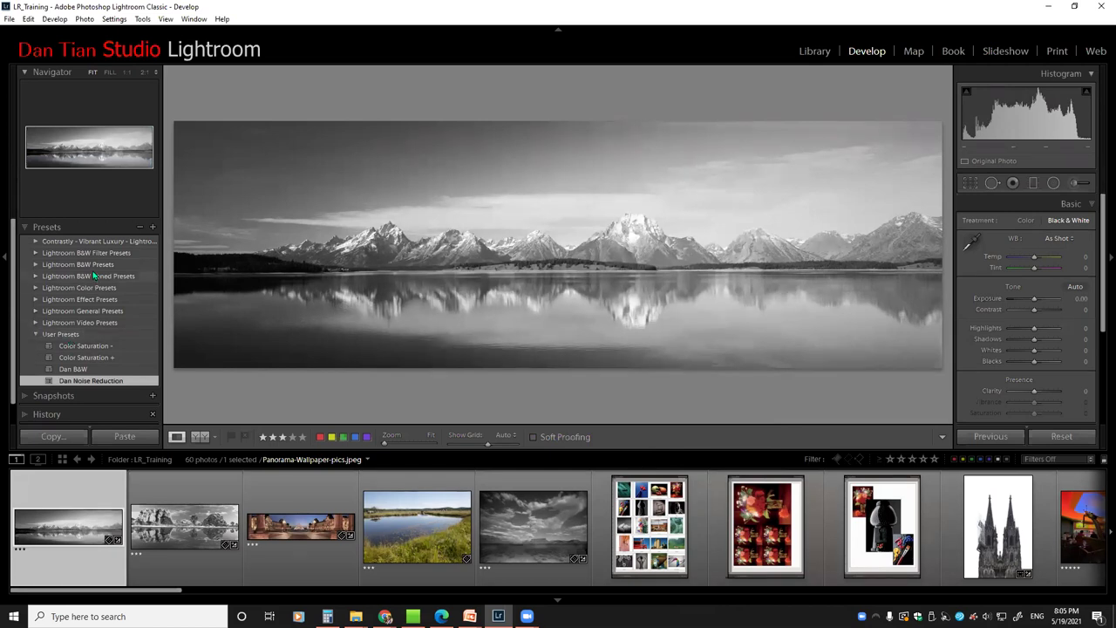
pyautogui.click(152, 228)
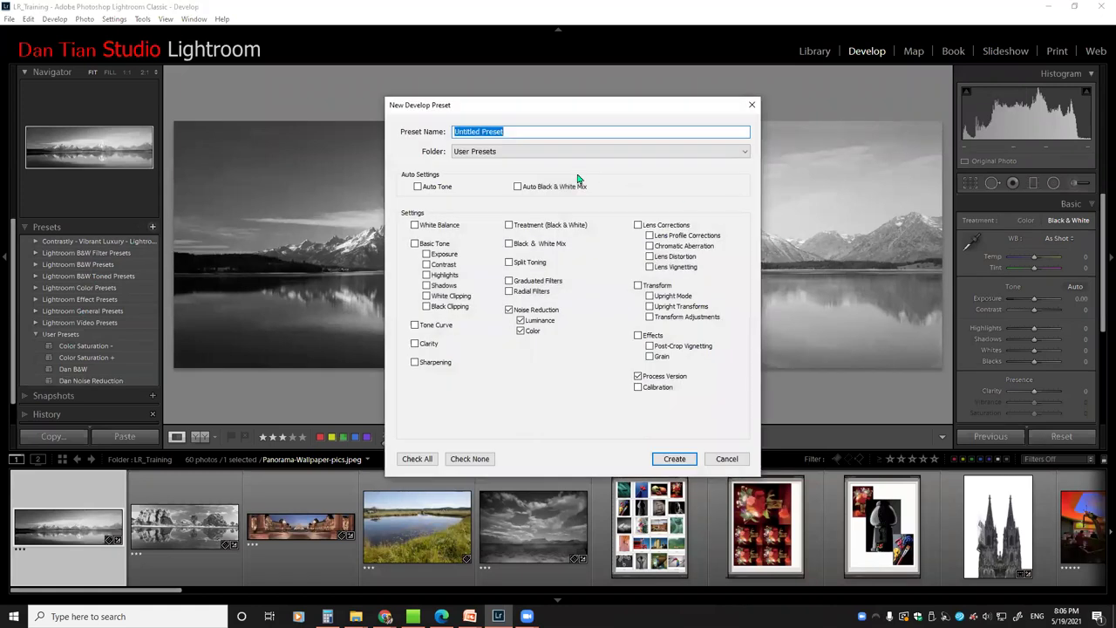
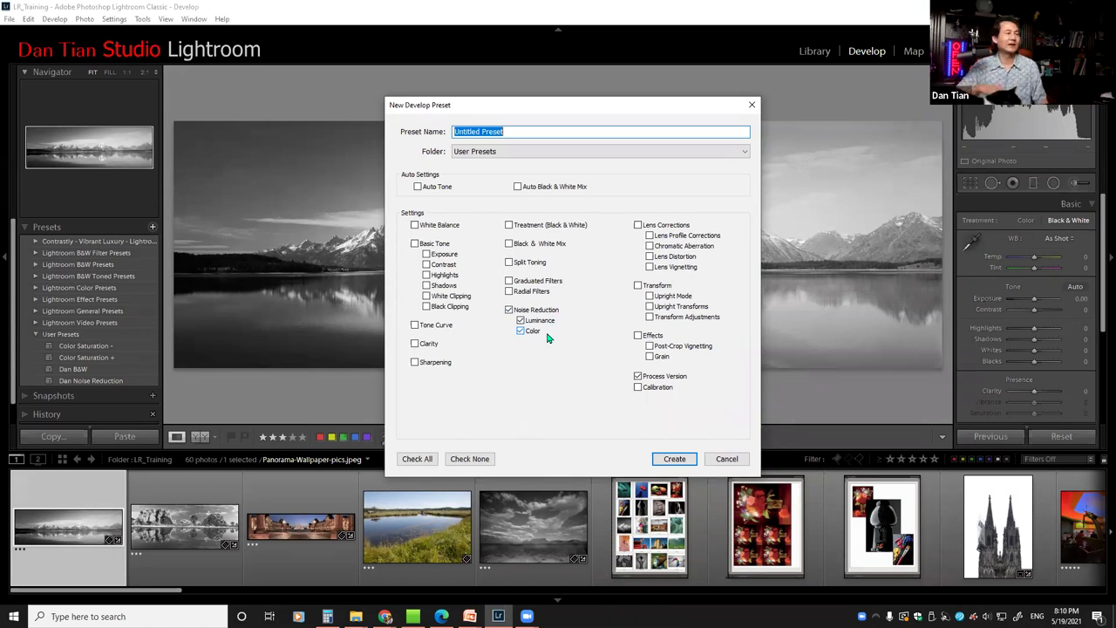
# Tick Luminance noise reduction, name the preset 'Dan Noi', then cancel without saving it
pyautogui.click(520, 319)
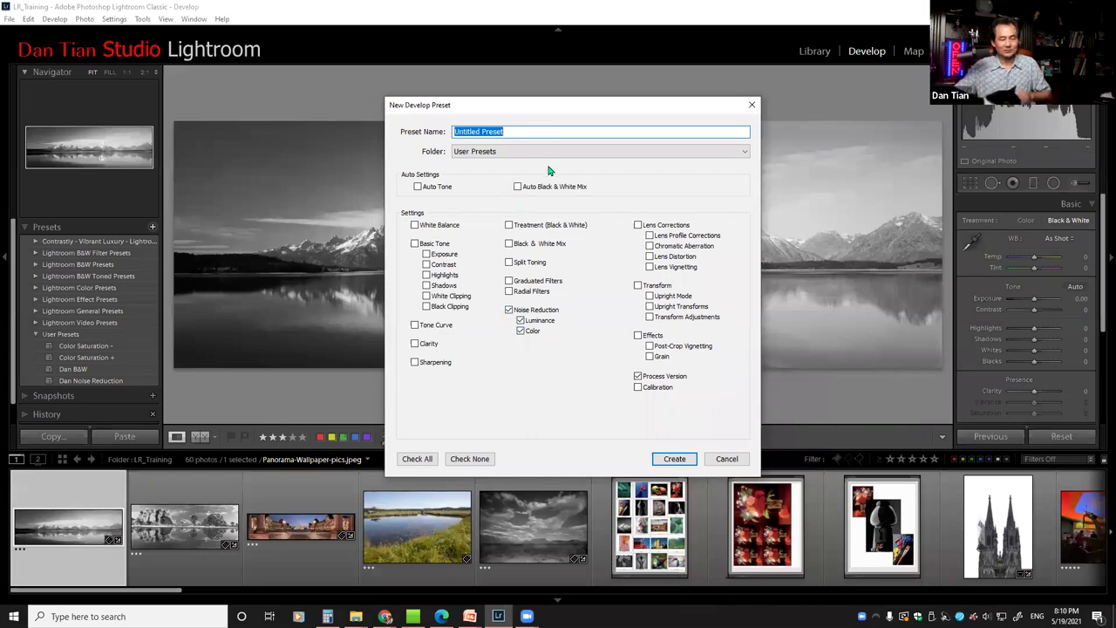
pyautogui.write('Dan Noi')
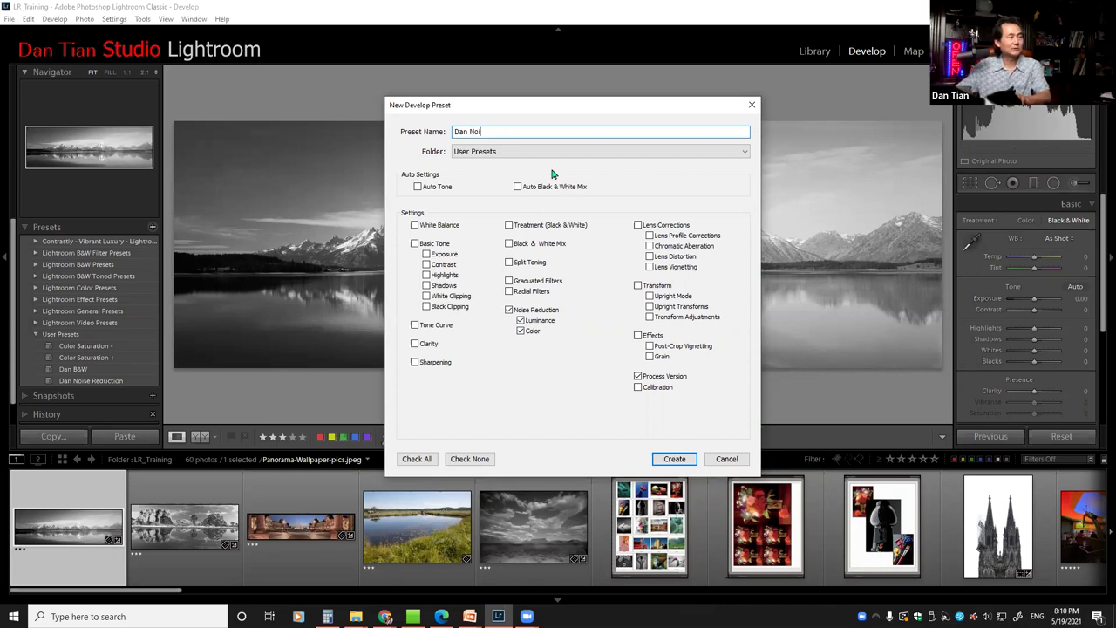
pyautogui.click(731, 458)
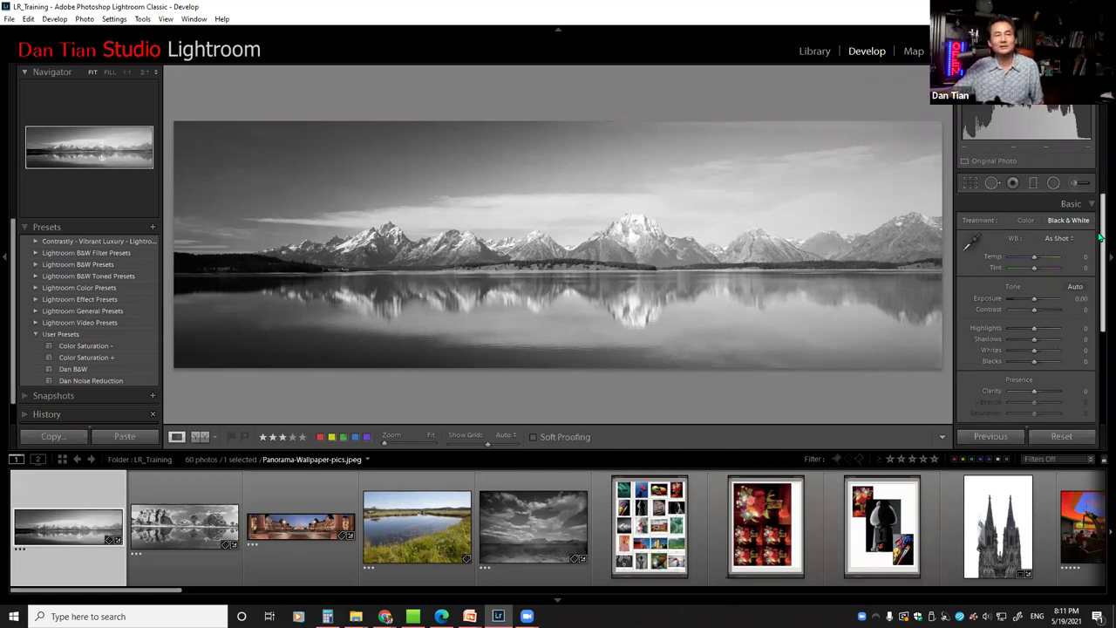
# Scroll the filmstrip right and load the dancer photo IMG_5301.CR2 into Develop
pyautogui.scroll(-3, 1100, 238)
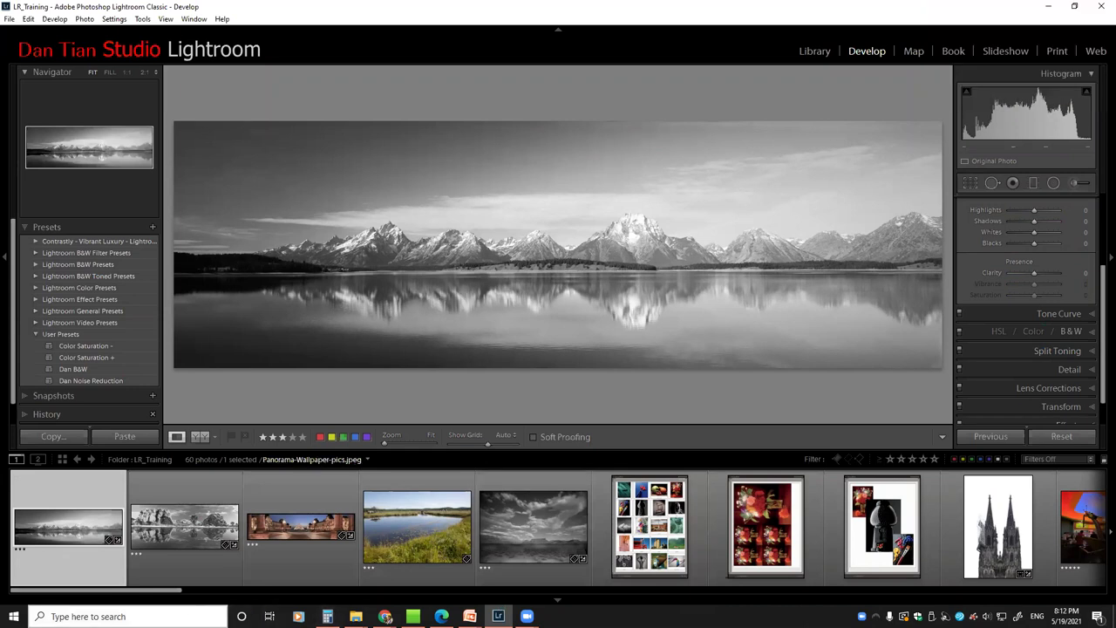
pyautogui.moveTo(170, 595); pyautogui.dragTo(391, 596)
pyautogui.click(288, 536)
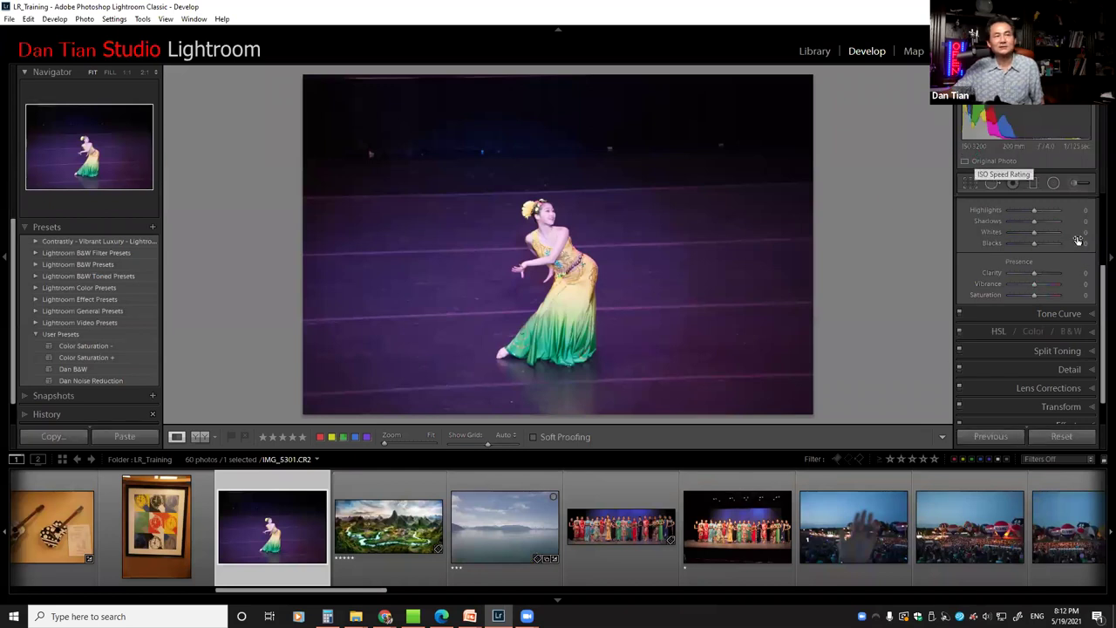
# In the Detail panel, set Luminance 48, Sharpening Amount 57 and Masking 15
pyautogui.scroll(-1, 1100, 299)
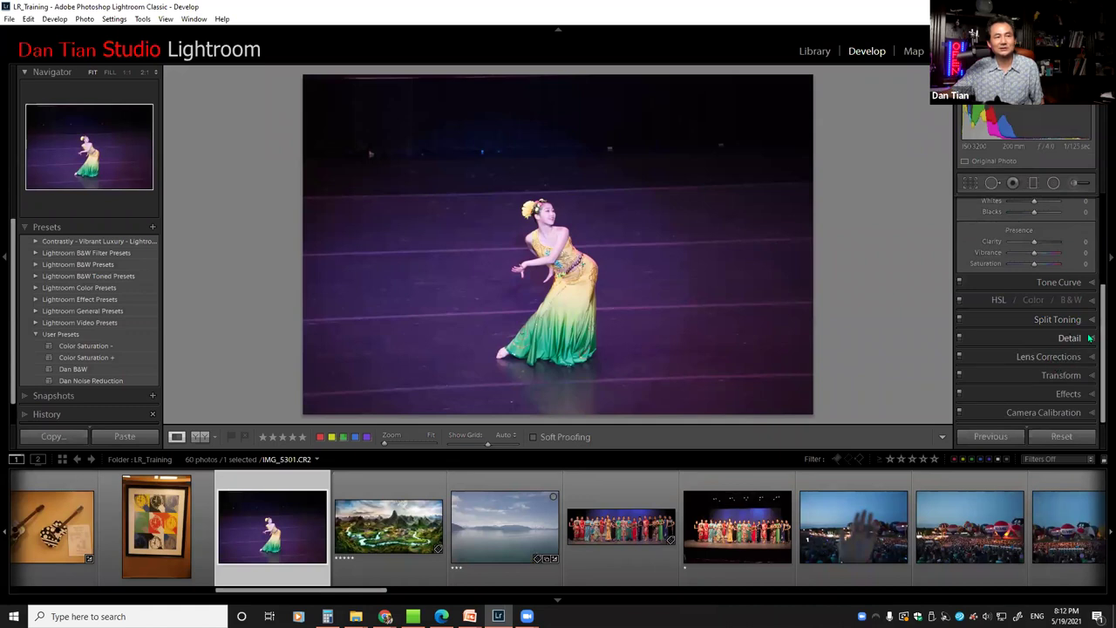
pyautogui.click(1089, 338)
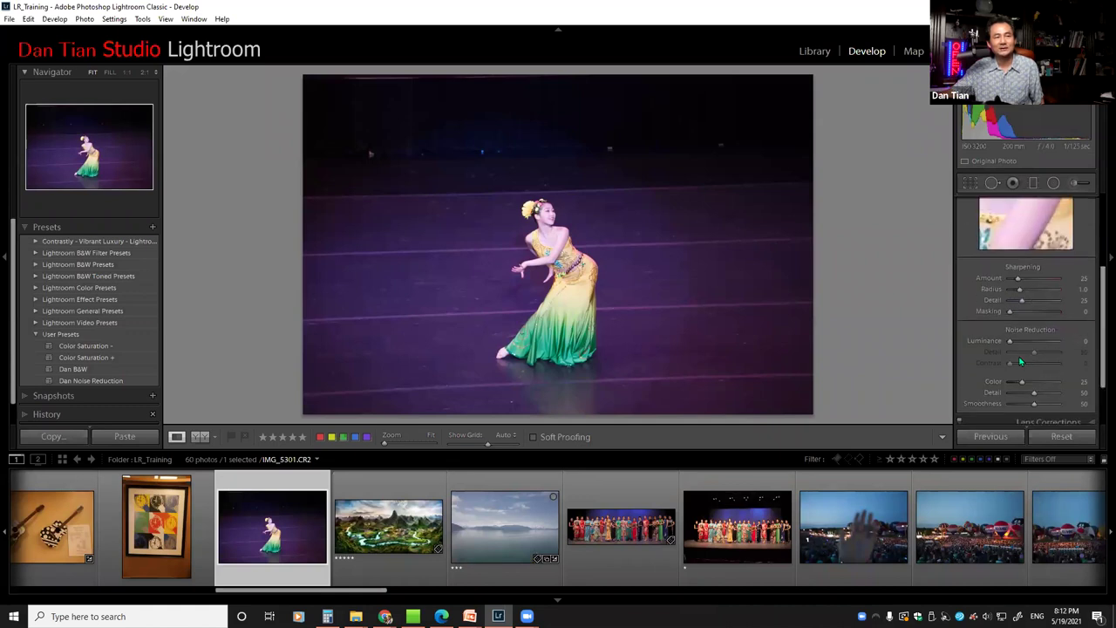
pyautogui.moveTo(1008, 342); pyautogui.dragTo(1034, 342)
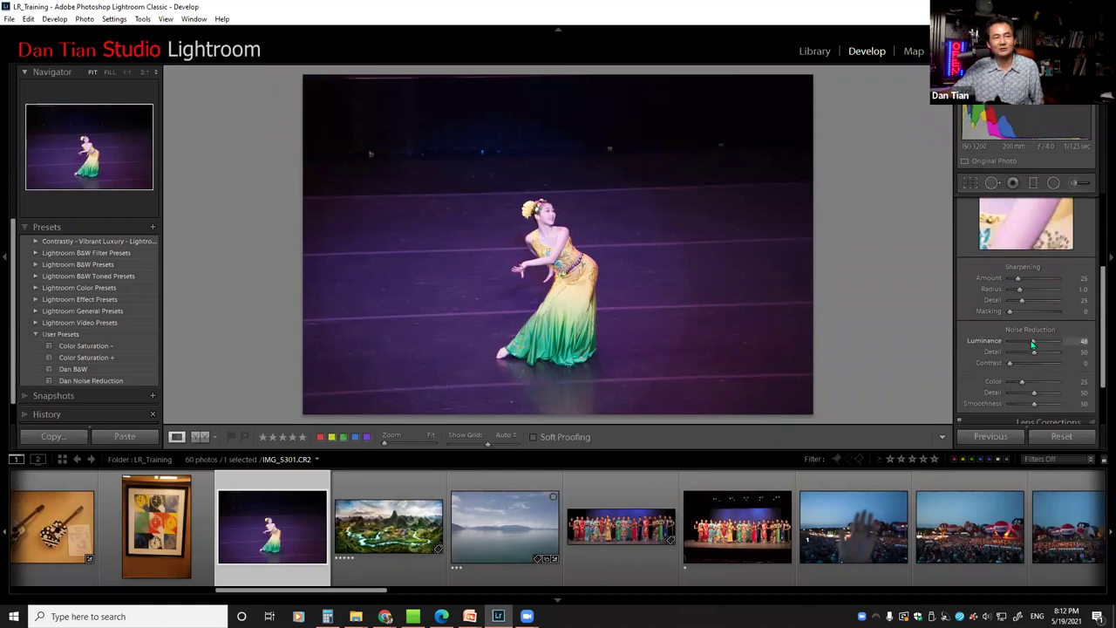
pyautogui.moveTo(1018, 279); pyautogui.dragTo(1017, 311)
pyautogui.moveTo(1022, 382); pyautogui.dragTo(1025, 383)
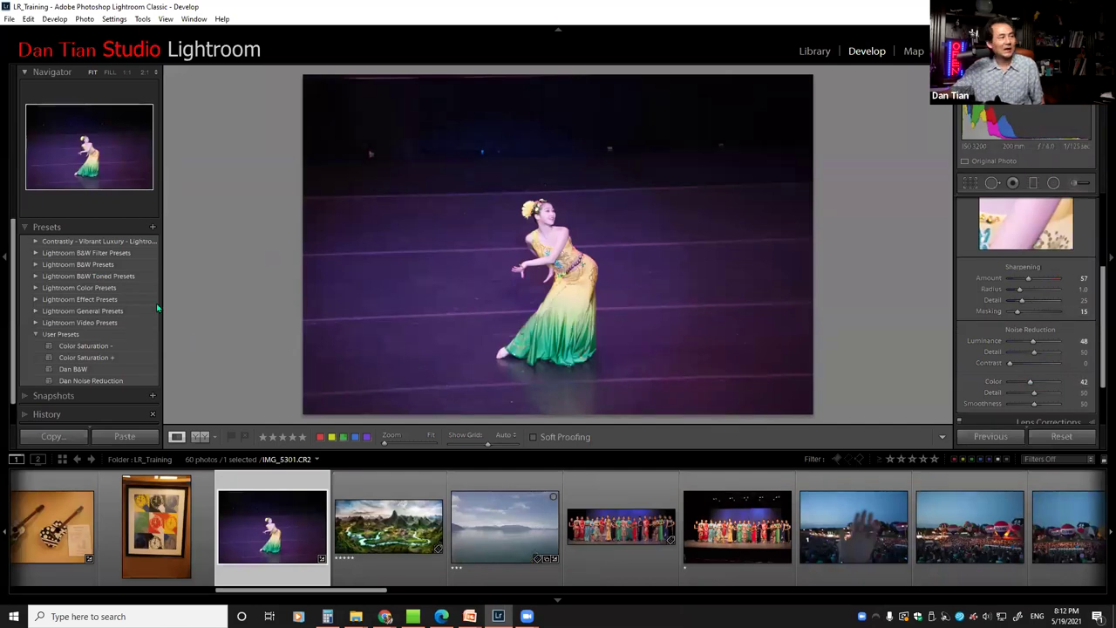
# Start a new preset from the Presets panel, cancel it, and minimize Lightroom to the desktop
pyautogui.click(152, 228)
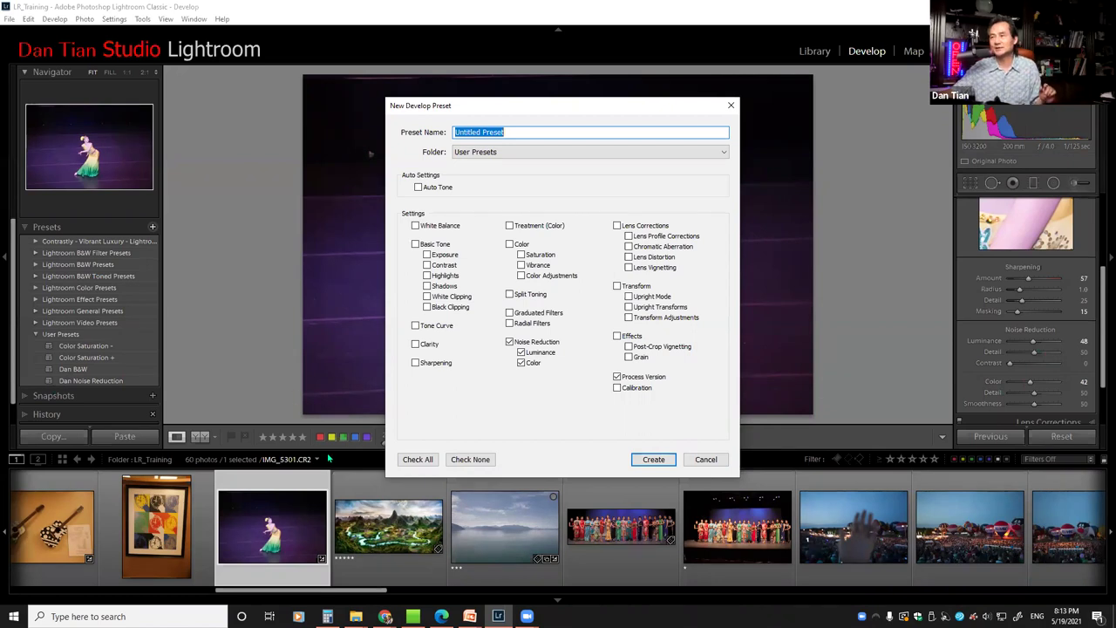
pyautogui.click(707, 459)
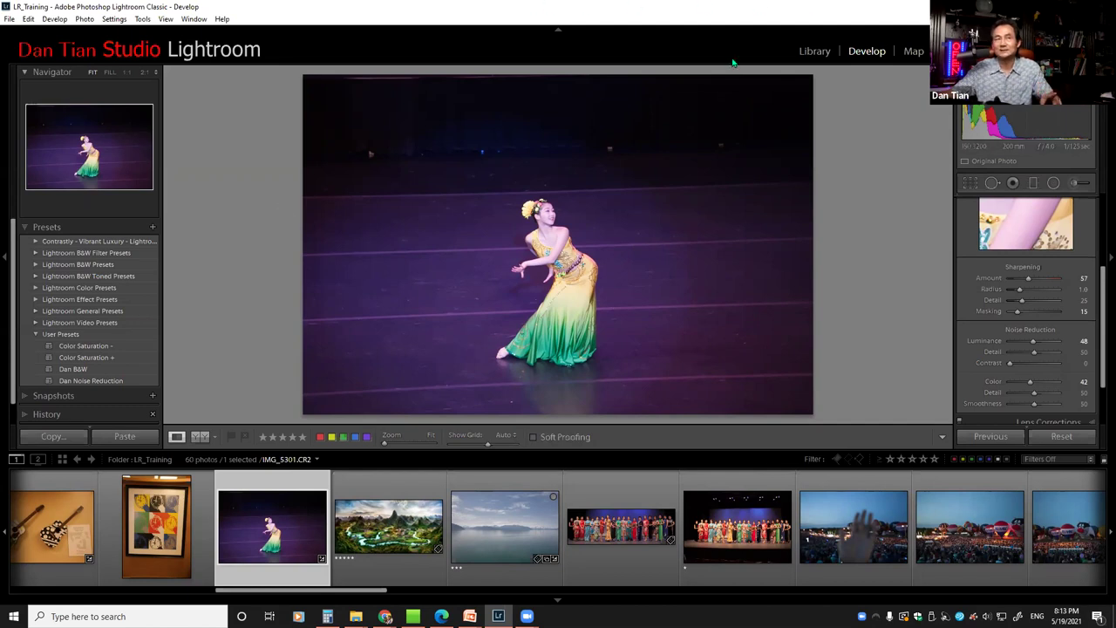
pyautogui.press('super+d')
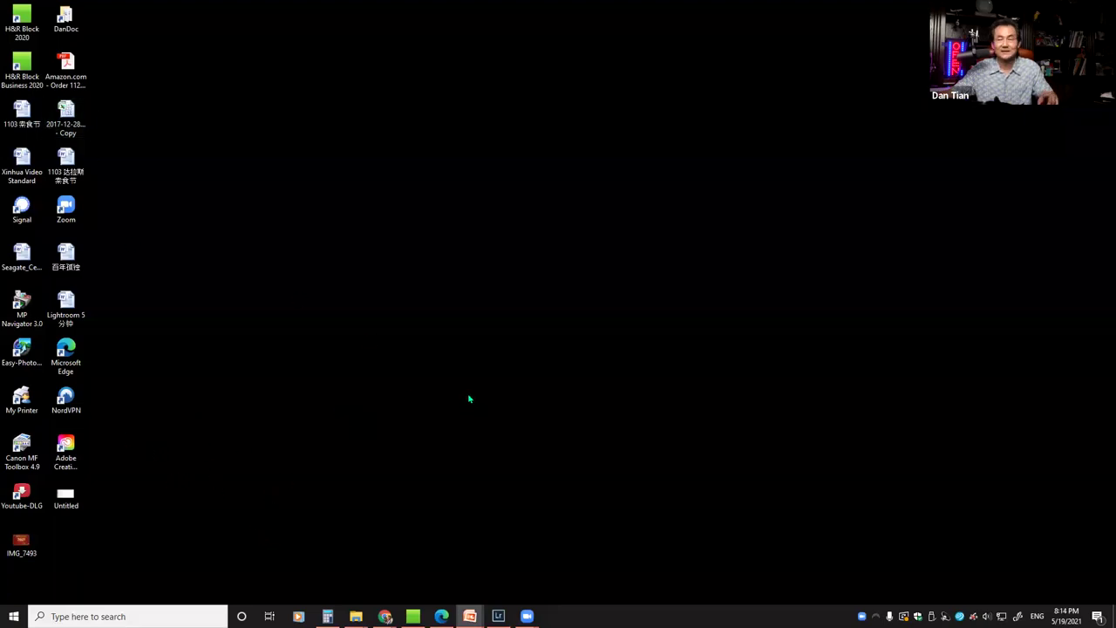
# Restore the Excercise folder window from the File Explorer taskbar icon
pyautogui.click(356, 616)
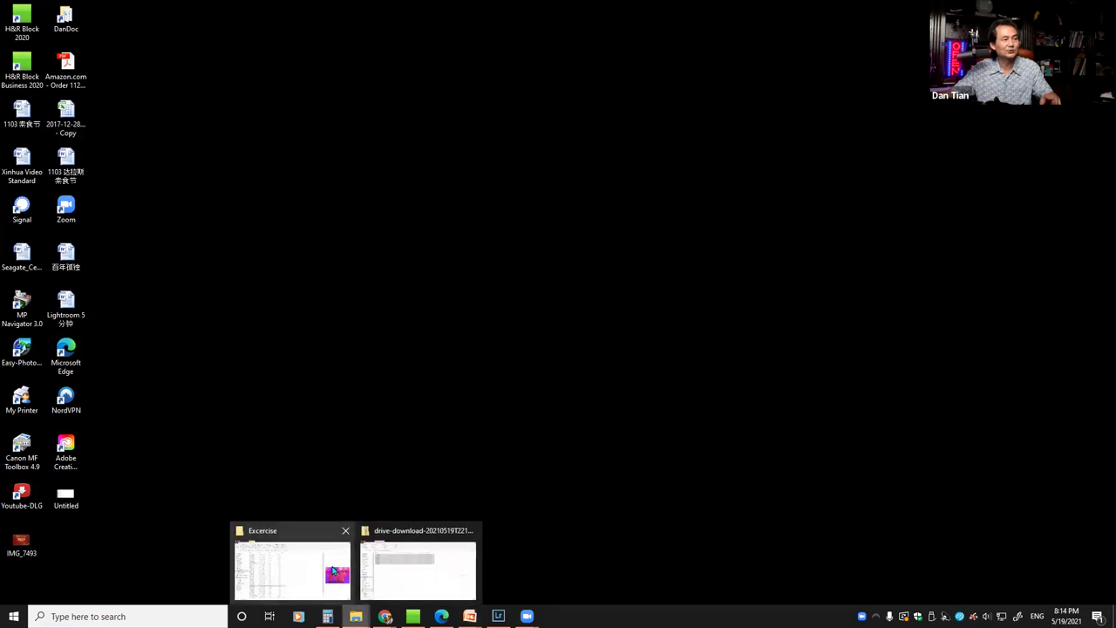
pyautogui.click(290, 558)
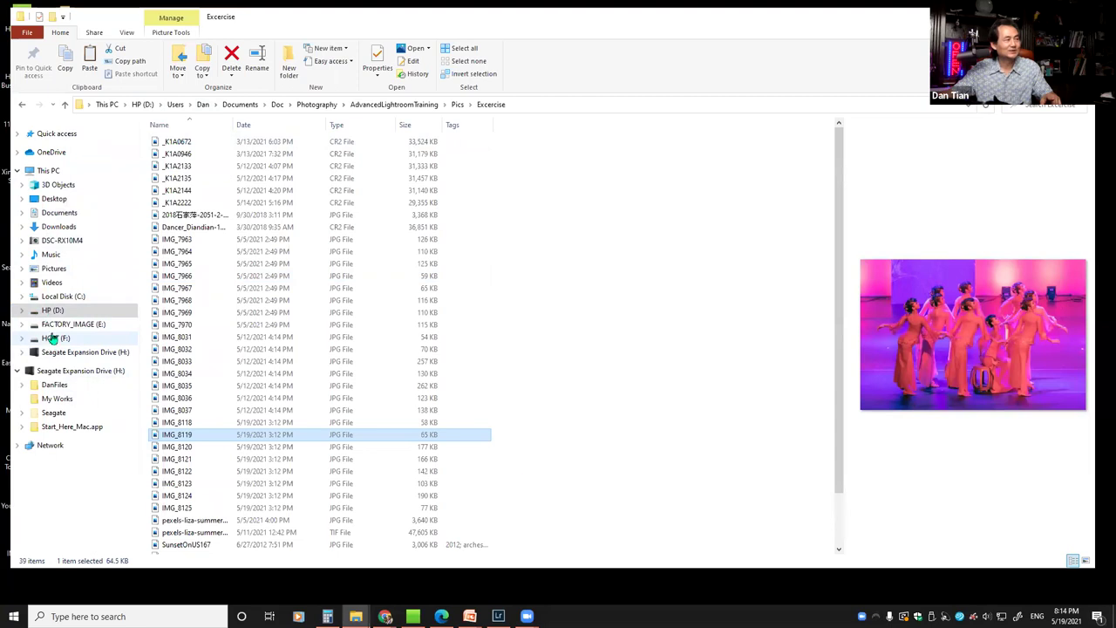
# Open the Photography folder from the Doc location
pyautogui.click(407, 65)
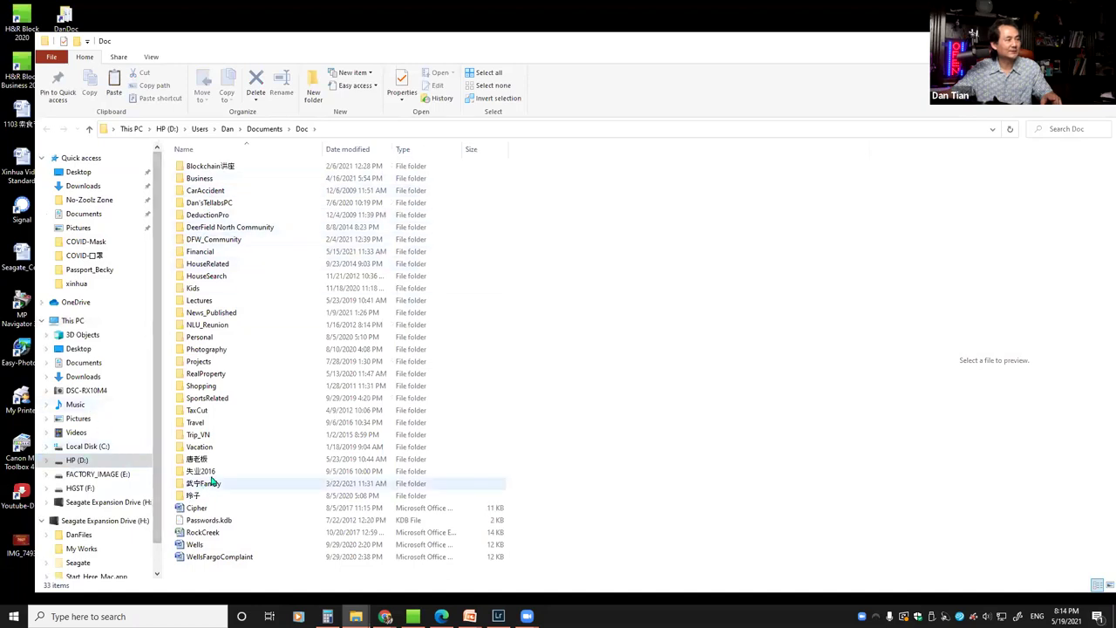
pyautogui.click(208, 350)
pyautogui.click(226, 350)
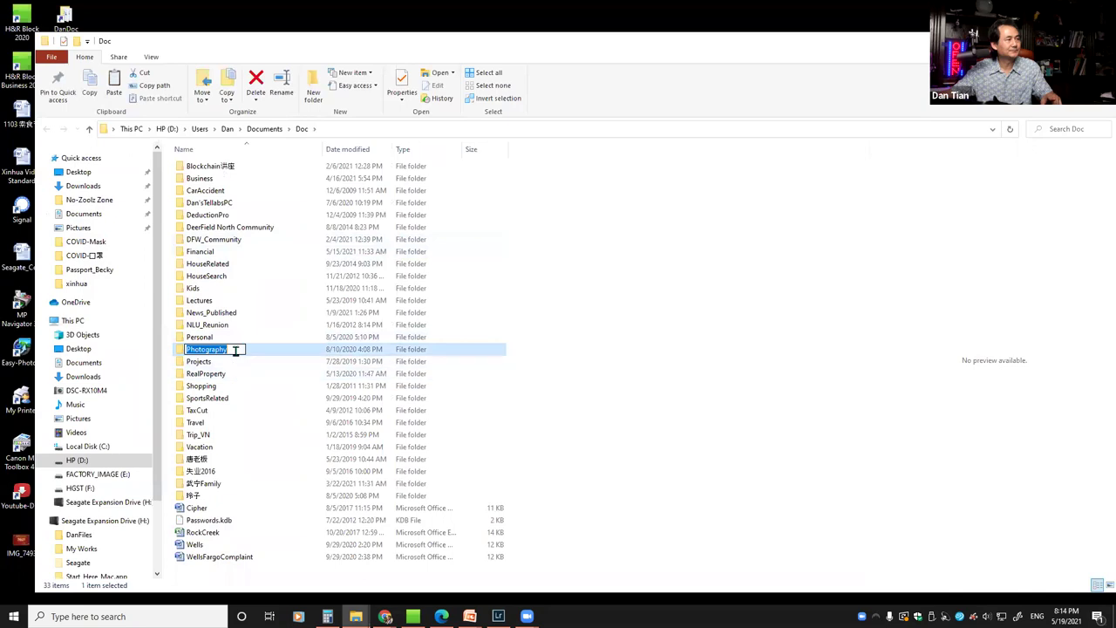
pyautogui.press('Return')
pyautogui.doubleClick(224, 350)
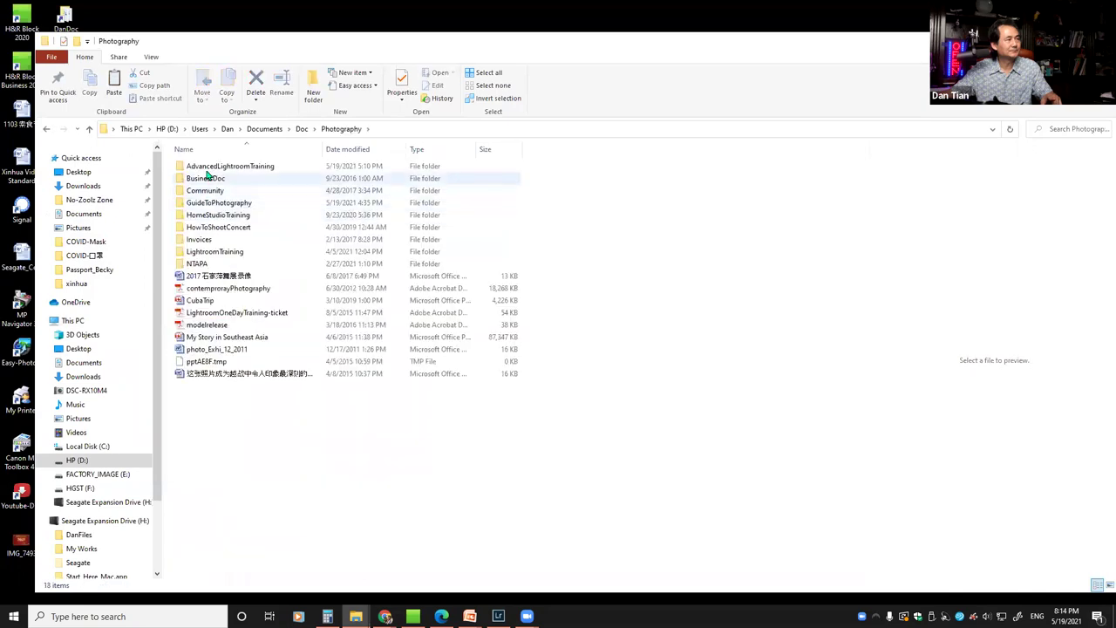
# Enter AdvancedLightroomTraining, widen the Name column, and open the Contrastly - Vibrant Luxury presets folder
pyautogui.doubleClick(208, 167)
pyautogui.click(218, 168)
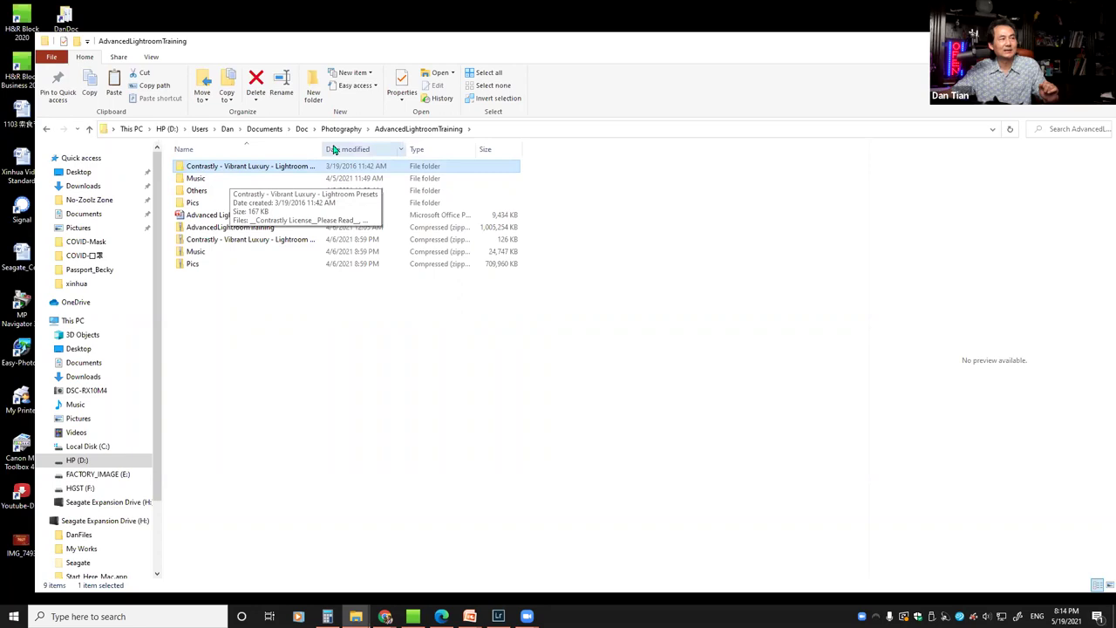
pyautogui.moveTo(322, 146); pyautogui.dragTo(381, 147)
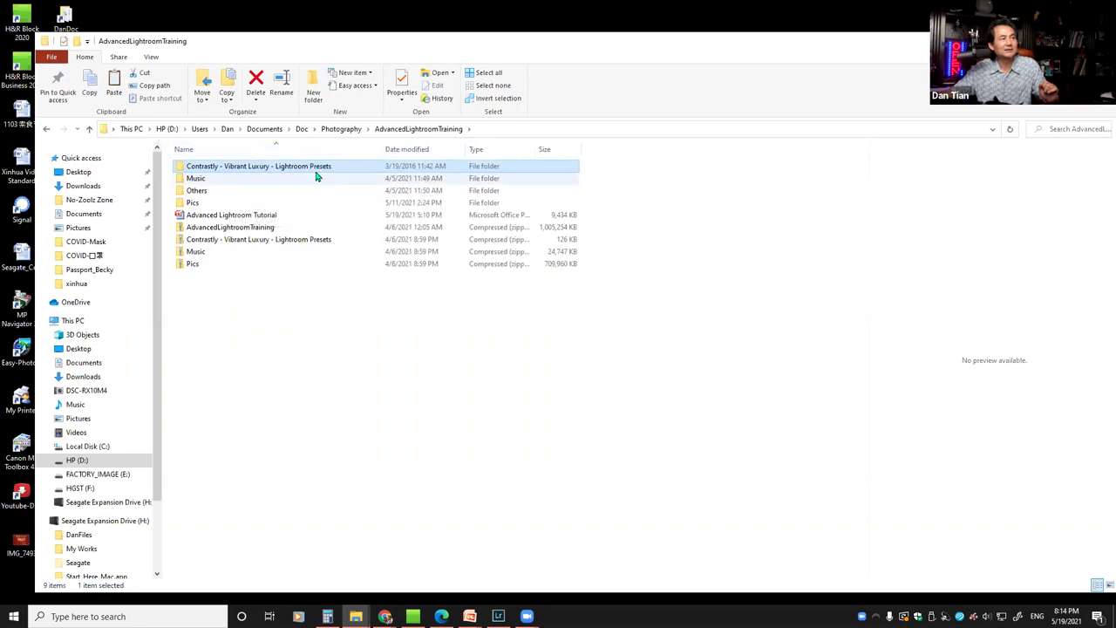
pyautogui.click(263, 170)
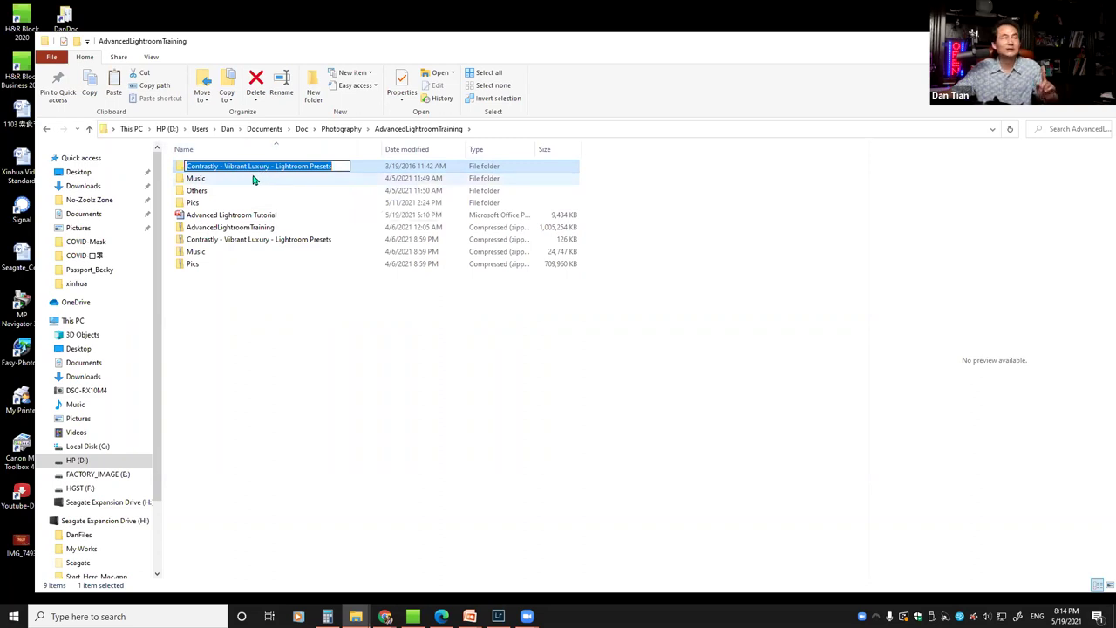
pyautogui.click(660, 393)
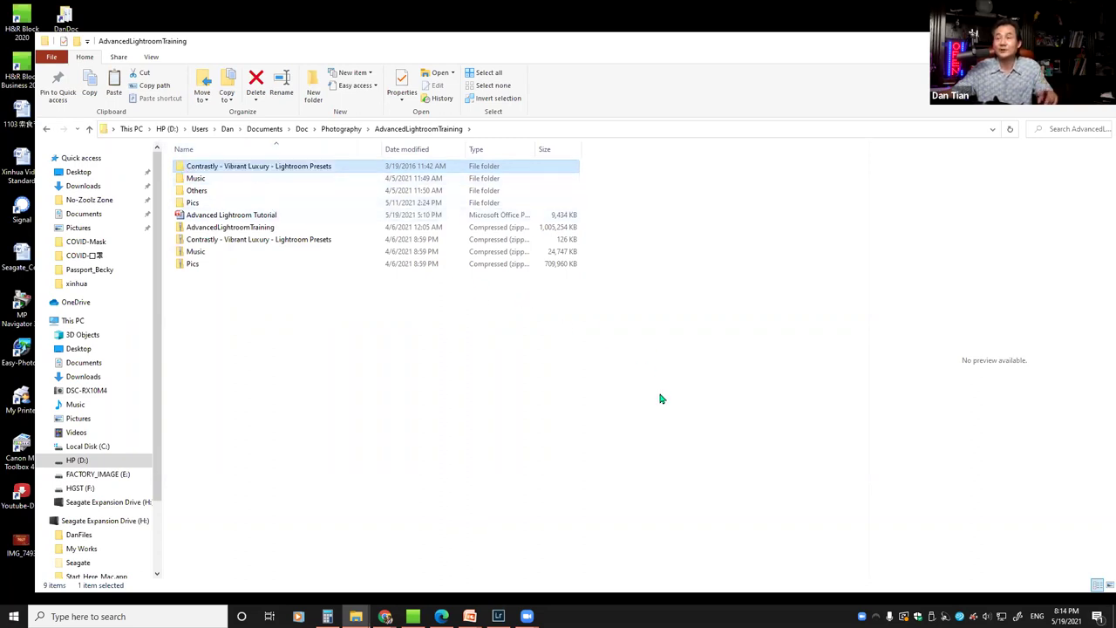
pyautogui.doubleClick(181, 168)
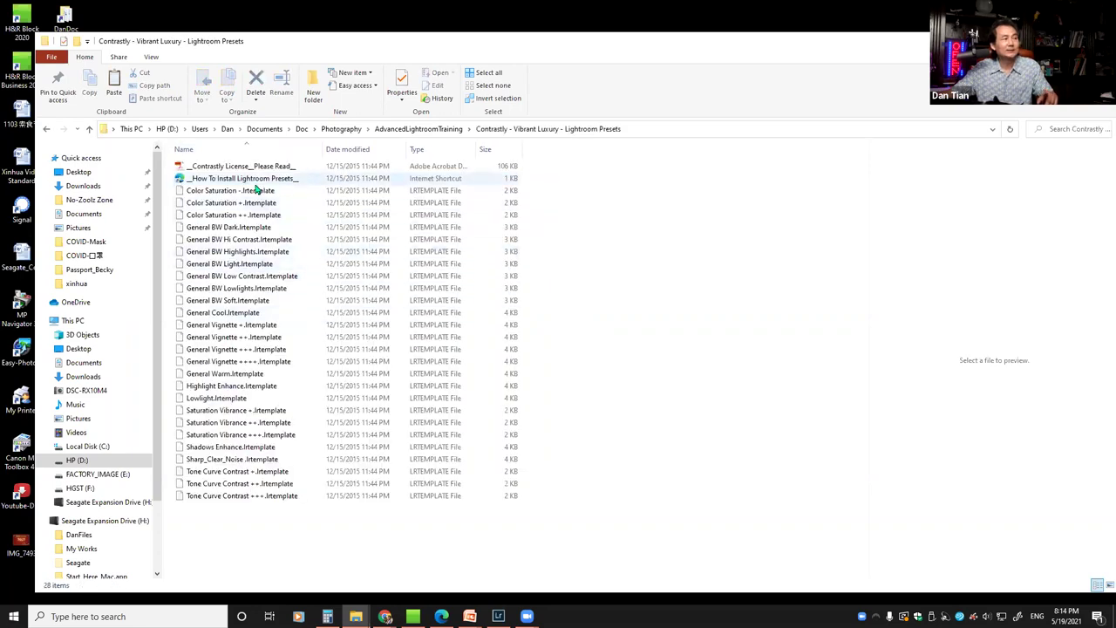
# Preview the Contrastly license document, return to AdvancedLightroomTraining, and reveal the desktop
pyautogui.click(212, 168)
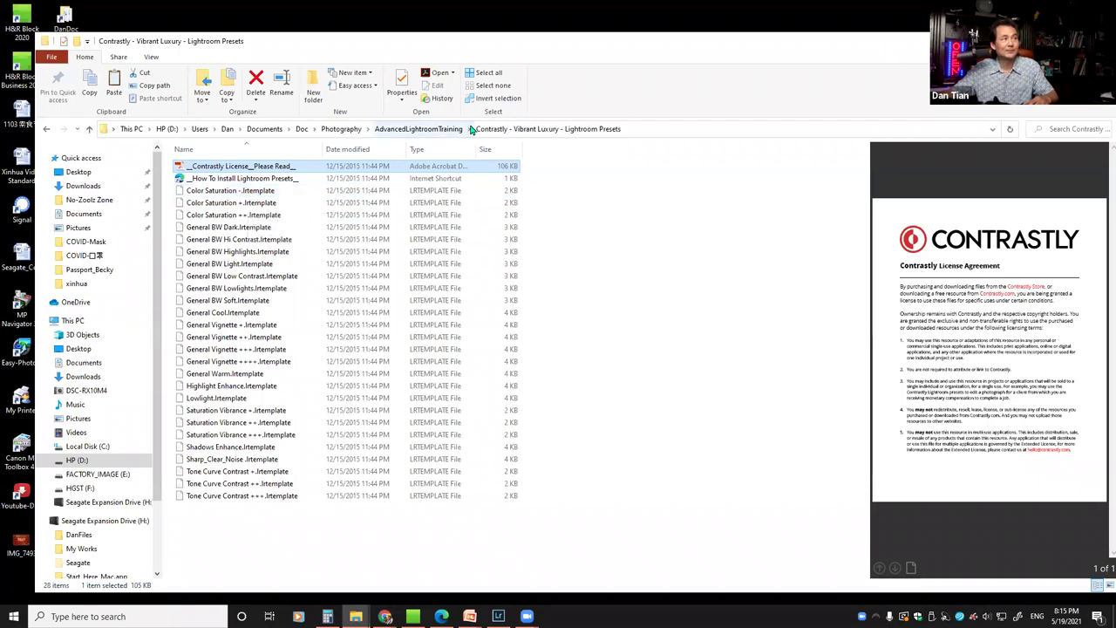
pyautogui.click(427, 130)
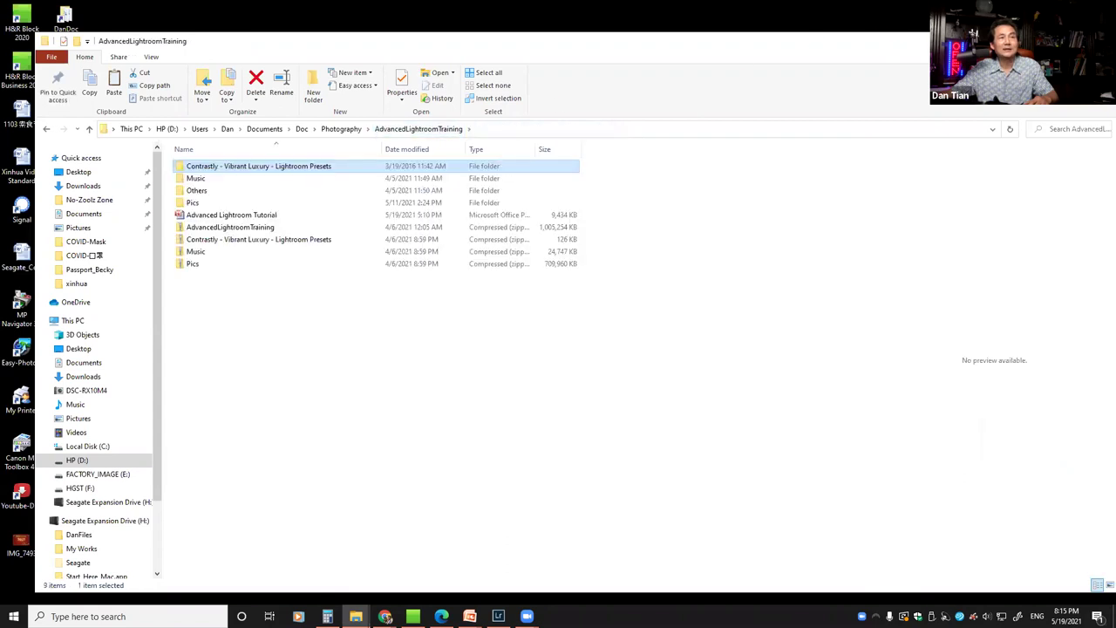
pyautogui.press('super+d')
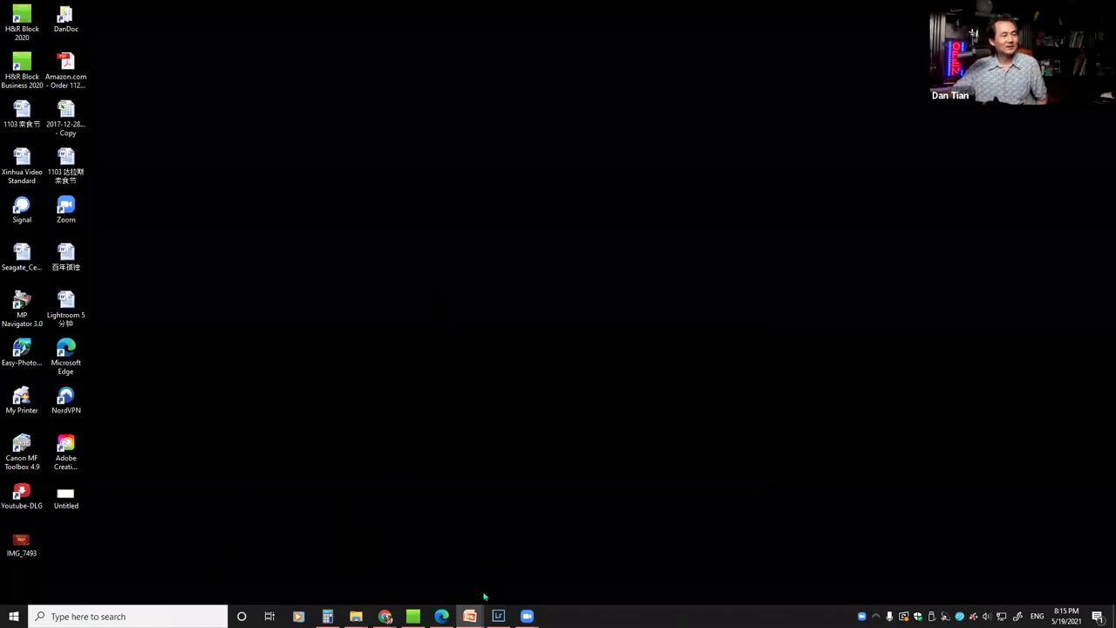
# Bring Lightroom's Develop view of the dancer photo back and open the Edit menu
pyautogui.click(498, 616)
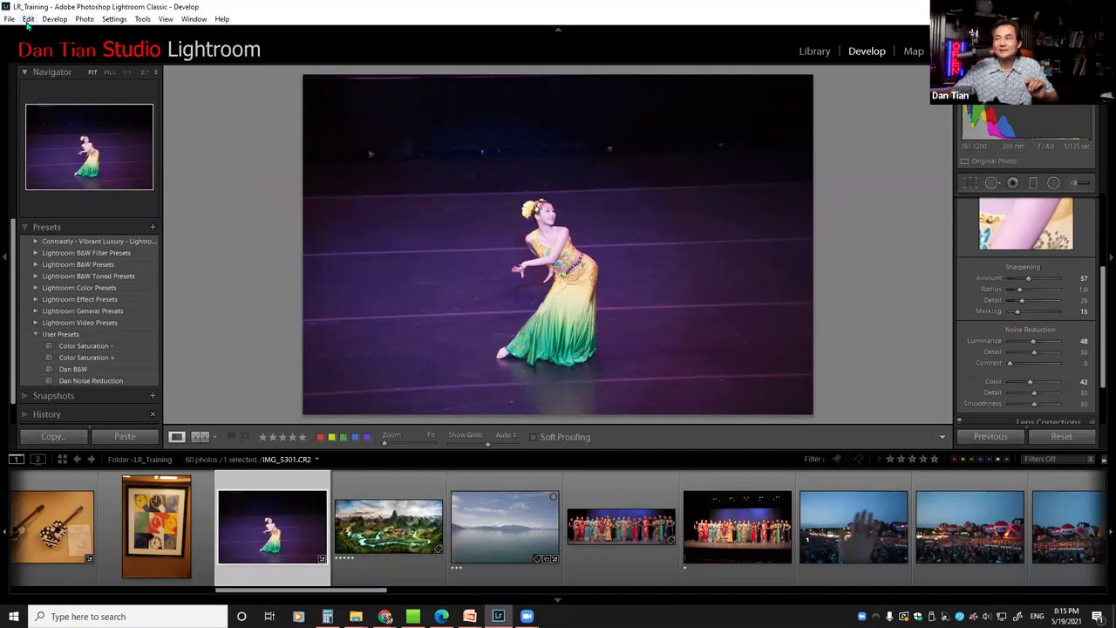
pyautogui.click(28, 19)
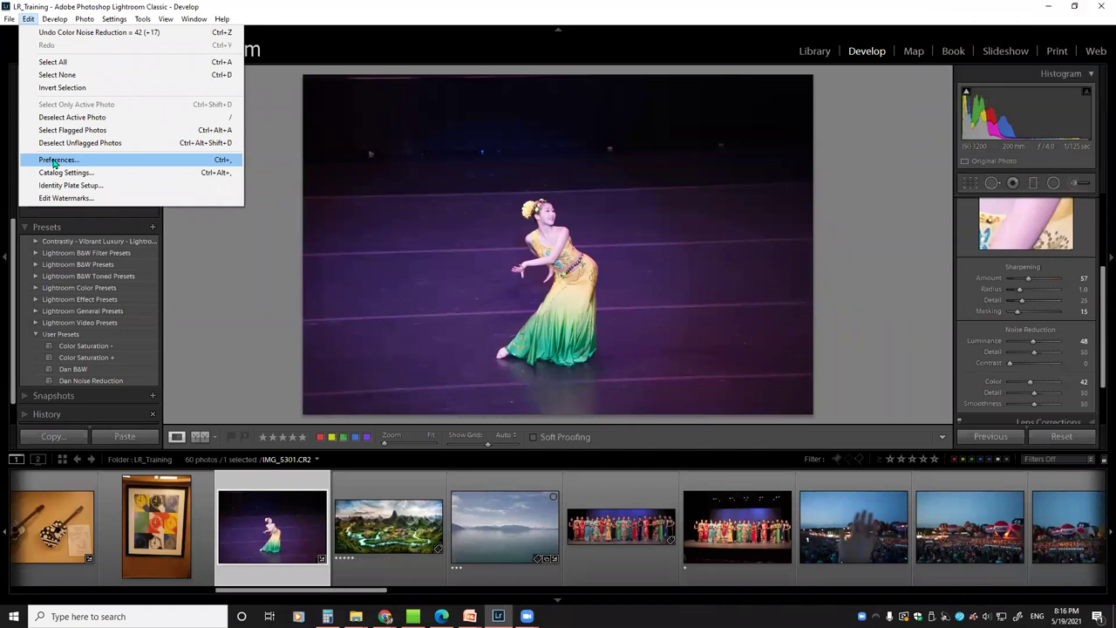
# Open Preferences, glance at the General tab, then switch to the Presets tab
pyautogui.click(53, 161)
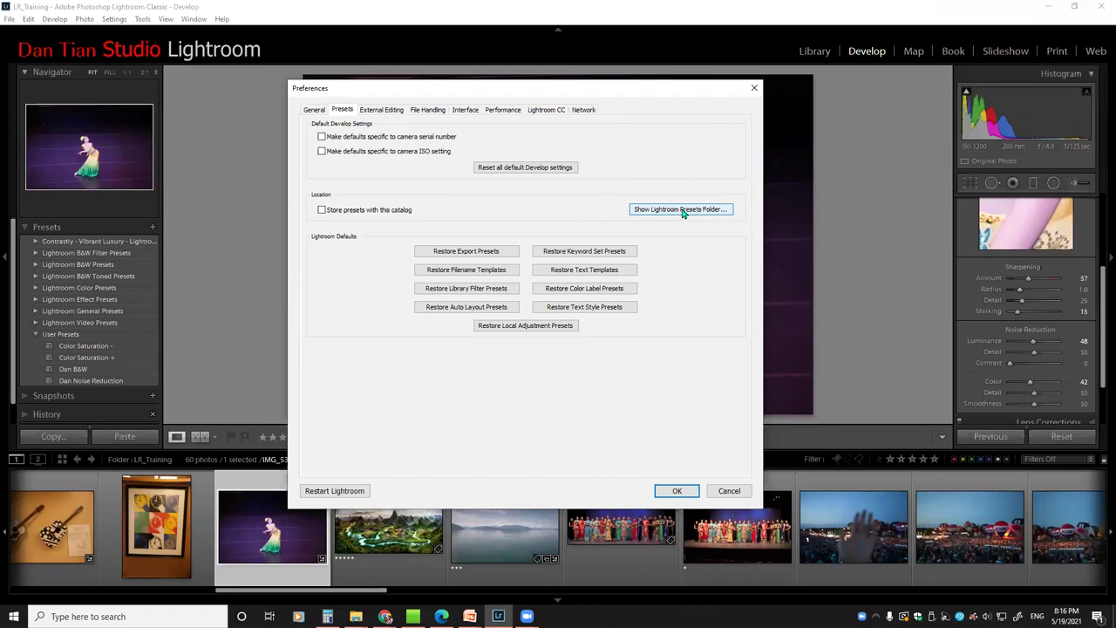
pyautogui.click(313, 110)
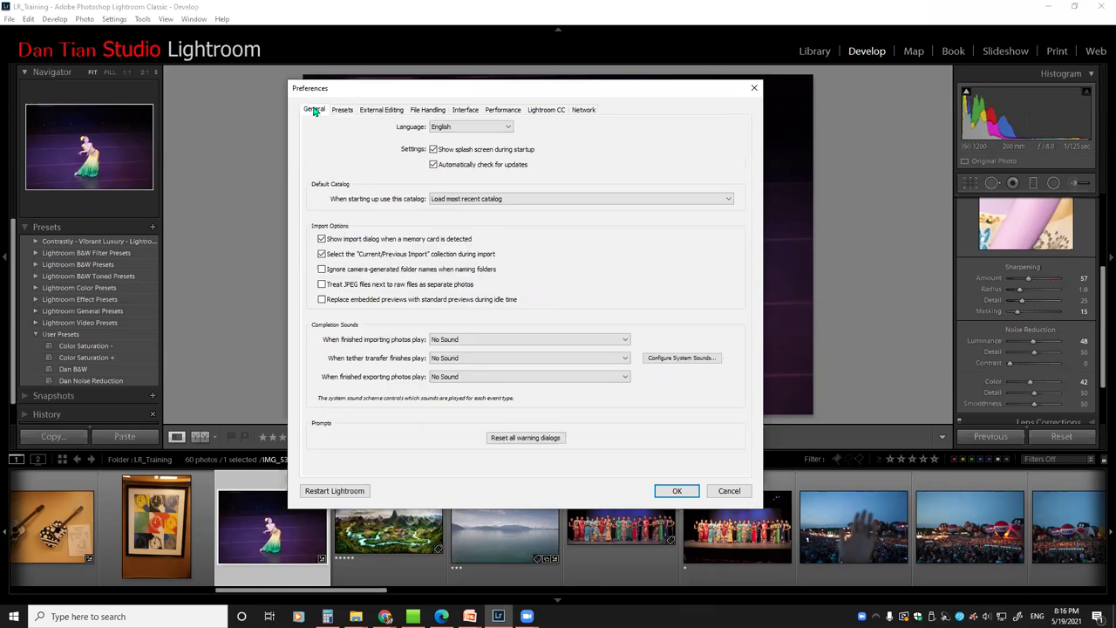
pyautogui.click(343, 111)
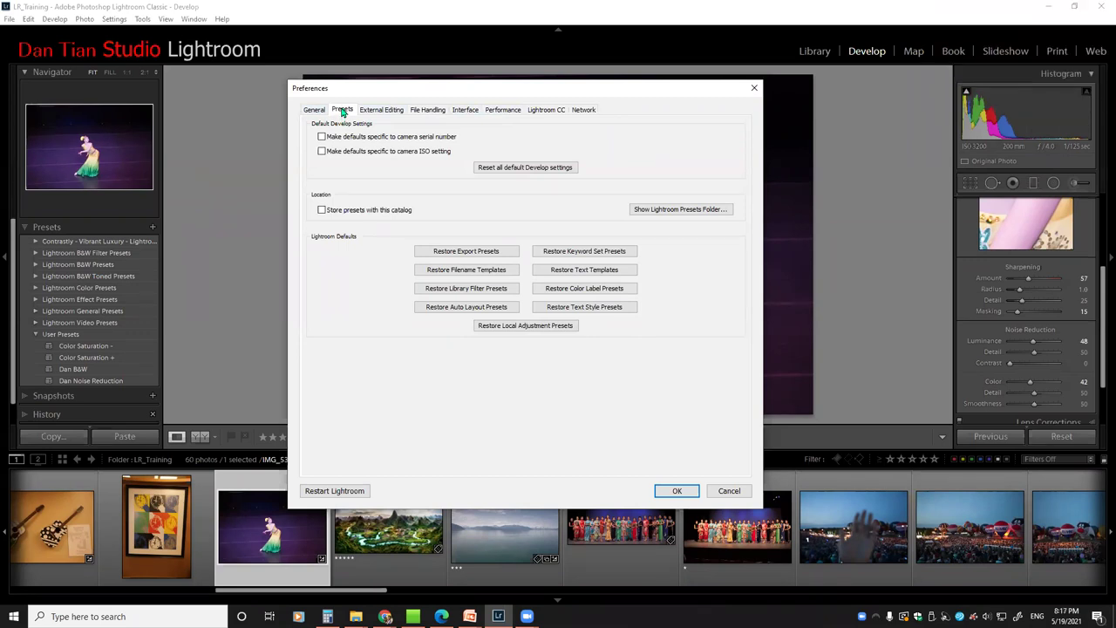
# Reveal the Lightroom presets folder in AppData Roaming, open Lightroom, select Develop Presets, and reveal it again
pyautogui.click(679, 212)
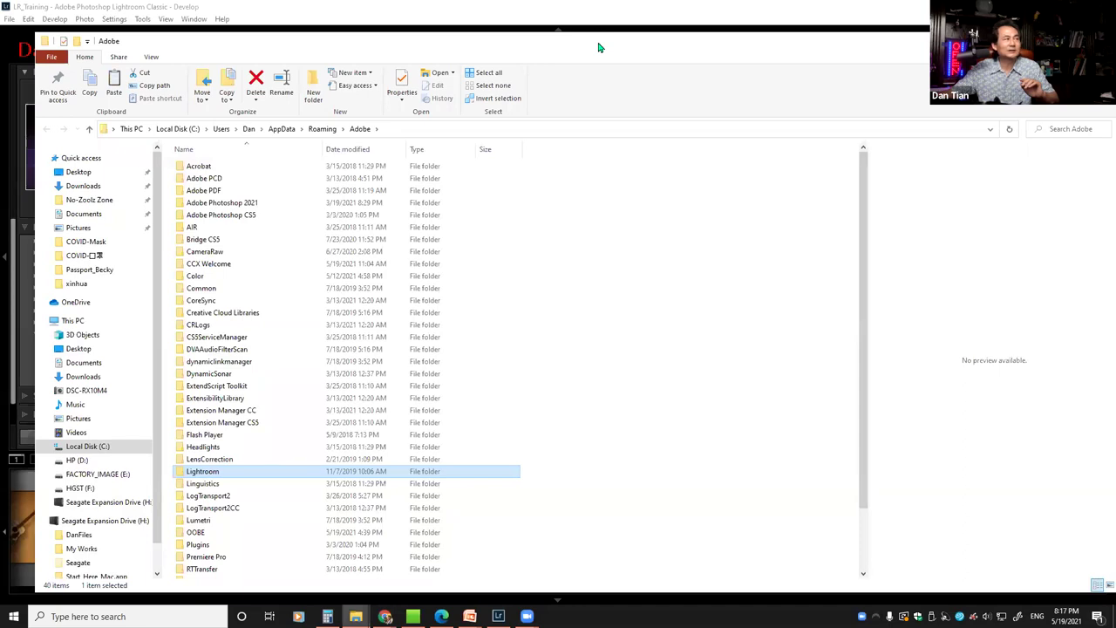
pyautogui.moveTo(599, 47); pyautogui.dragTo(582, 35)
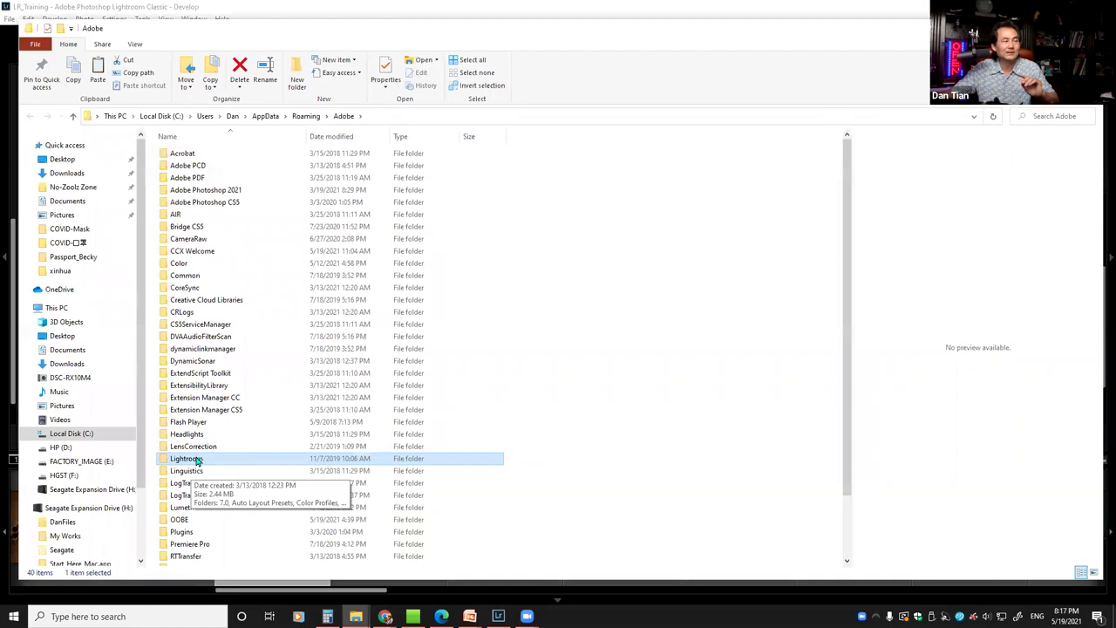
pyautogui.doubleClick(195, 460)
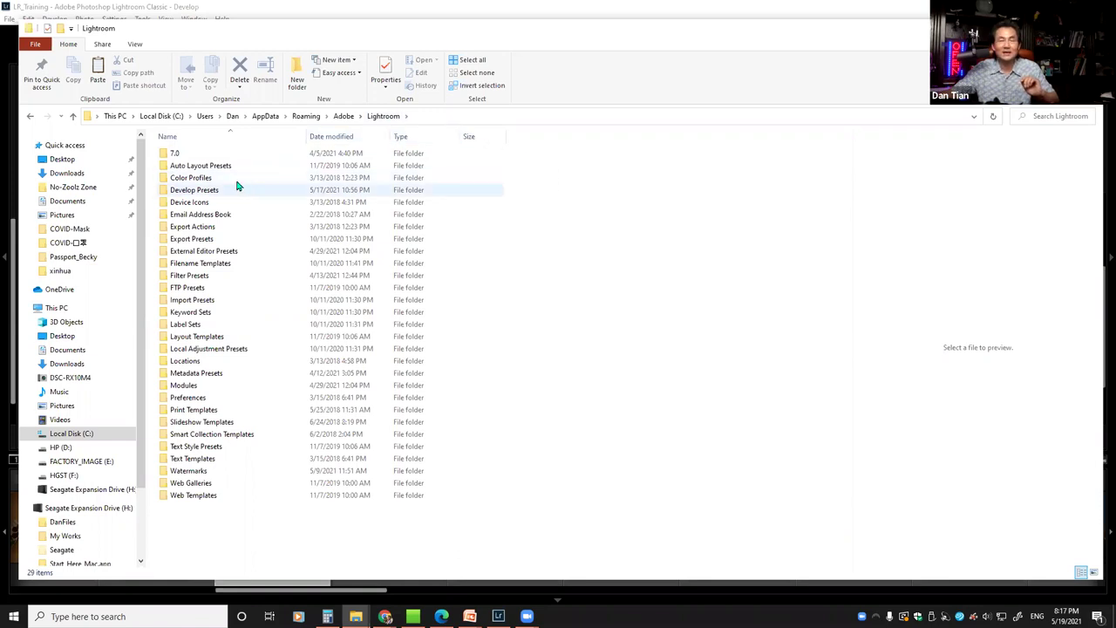
pyautogui.click(186, 195)
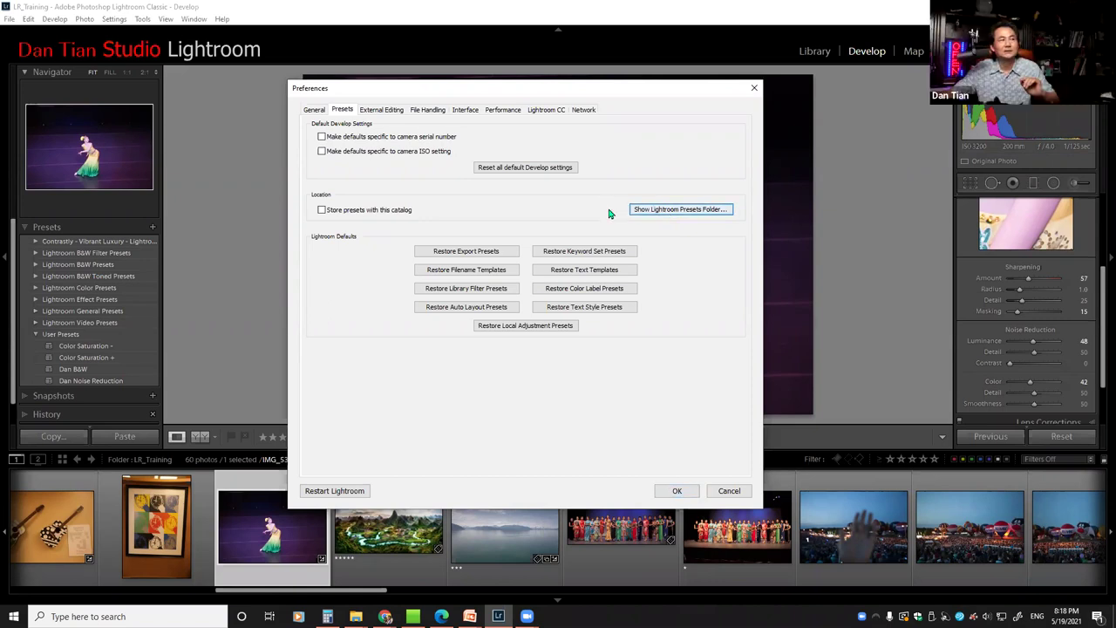
pyautogui.click(665, 211)
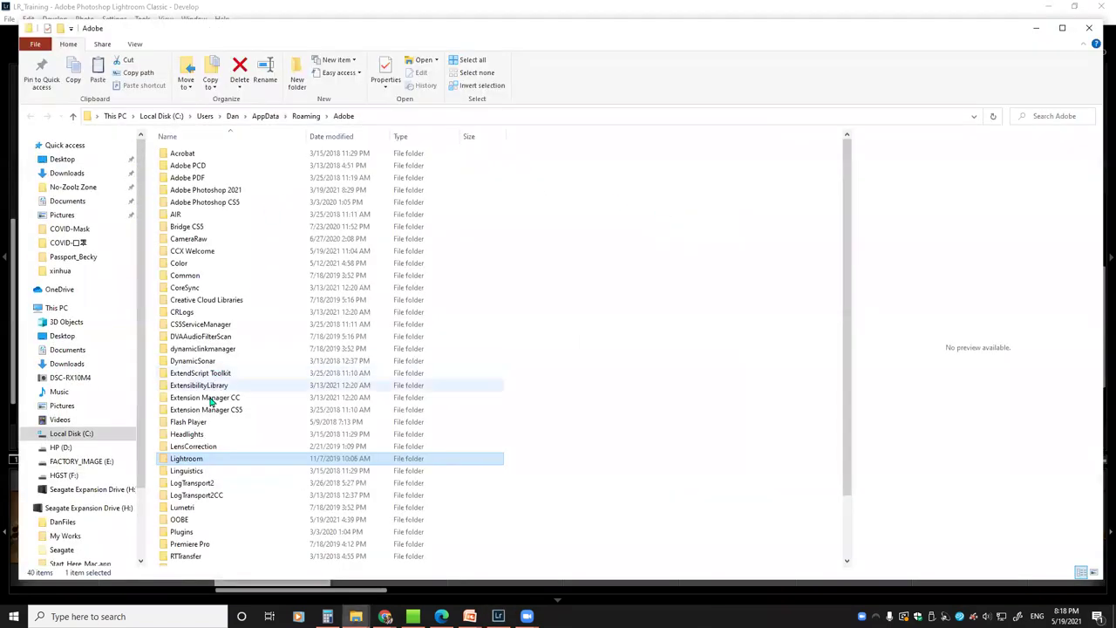
# Navigate from the Lightroom folder through Develop Presets into the User Presets folder
pyautogui.doubleClick(184, 463)
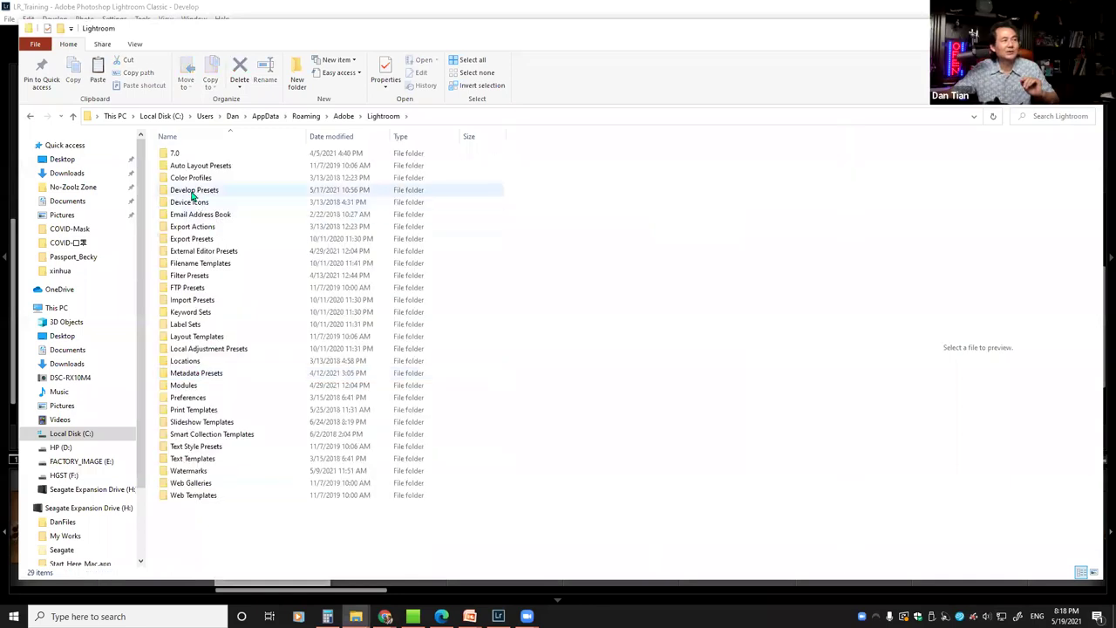
pyautogui.doubleClick(195, 191)
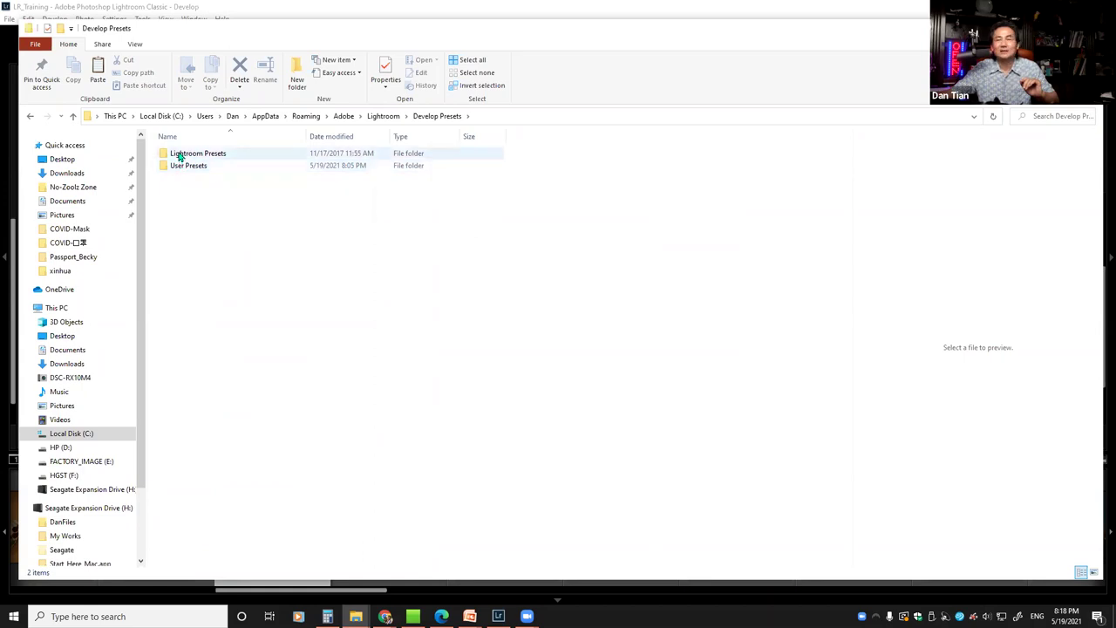
pyautogui.doubleClick(178, 156)
pyautogui.click(421, 118)
pyautogui.click(174, 168)
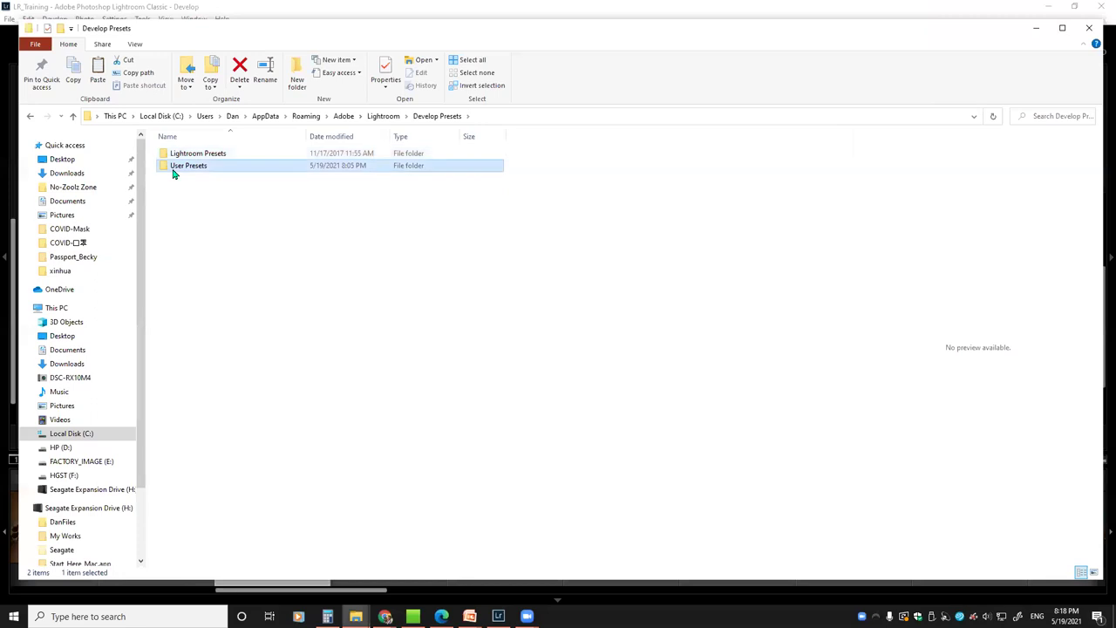
pyautogui.doubleClick(174, 168)
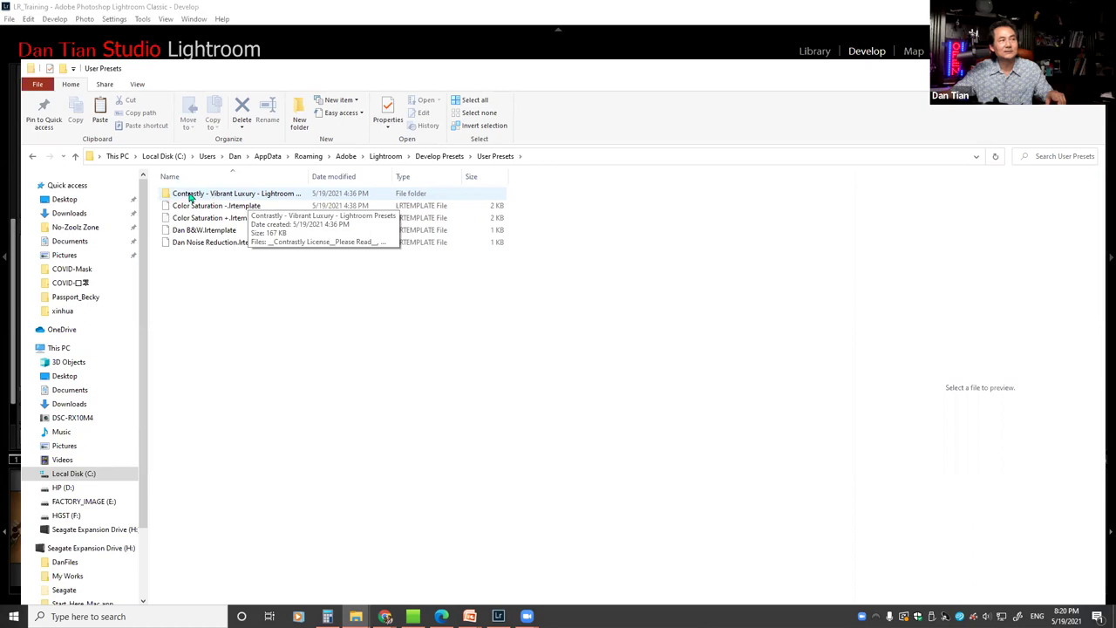
# Inspect the Contrastly - Vibrant Luxury presets folder, then return to User Presets
pyautogui.doubleClick(168, 195)
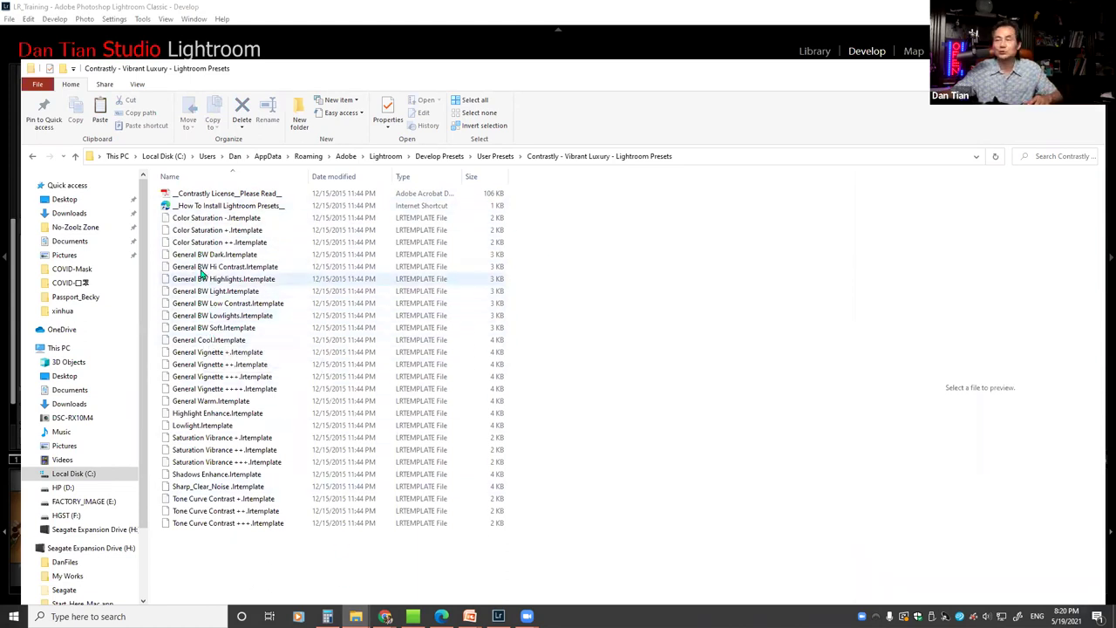
pyautogui.click(505, 158)
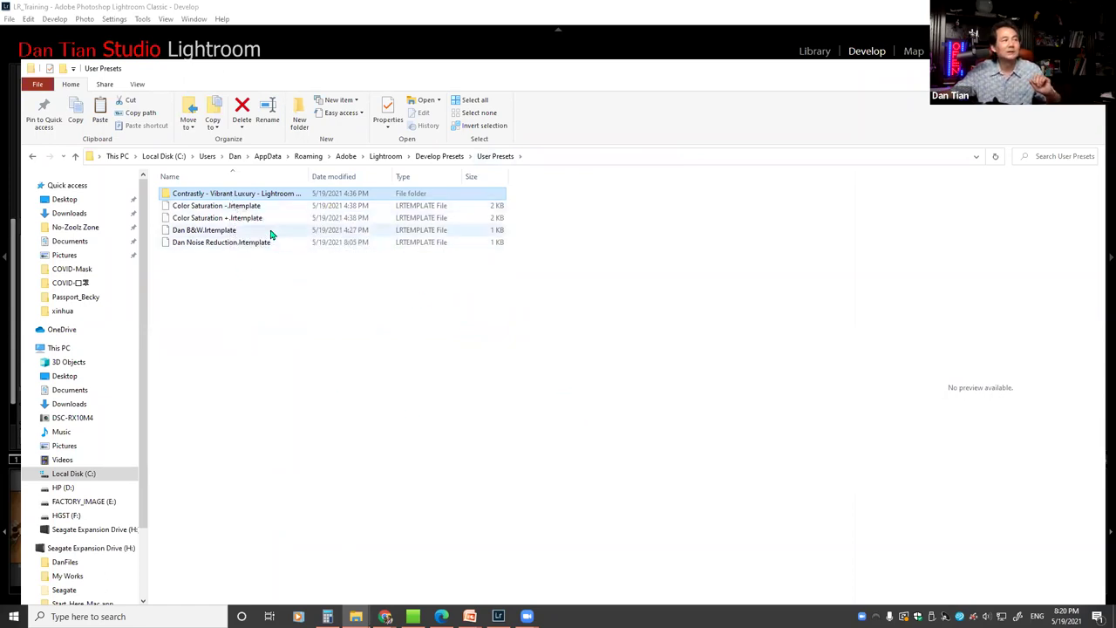
# Back in Lightroom, close Preferences unchanged and choose Import from the User Presets context menu
pyautogui.hotkey('alt', 'Tab')
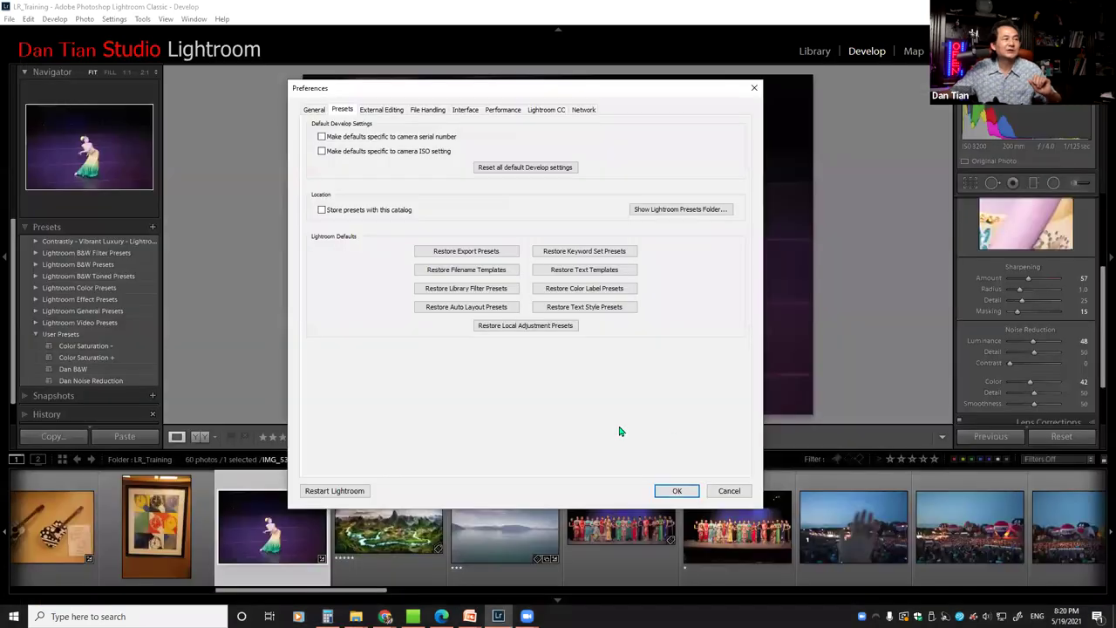
pyautogui.click(723, 491)
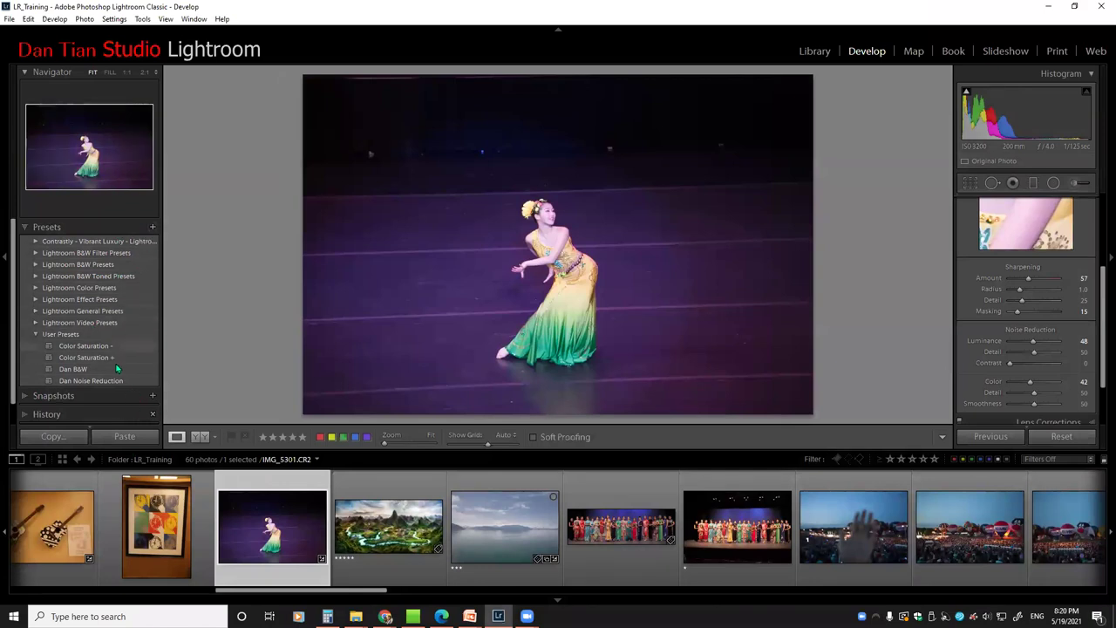
pyautogui.rightClick(74, 335)
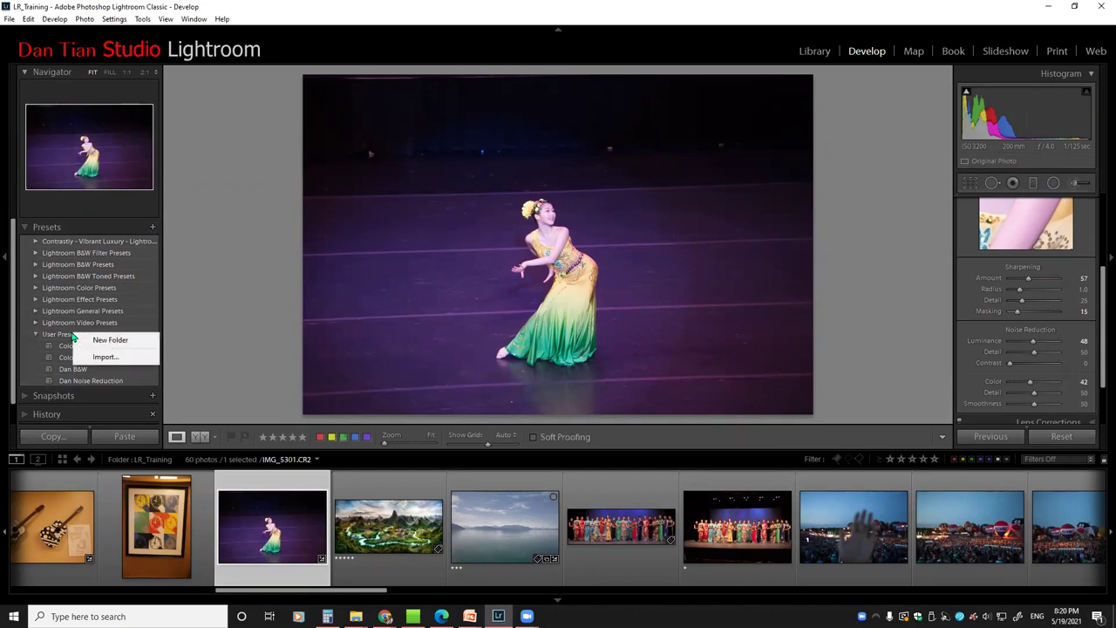
pyautogui.click(65, 335)
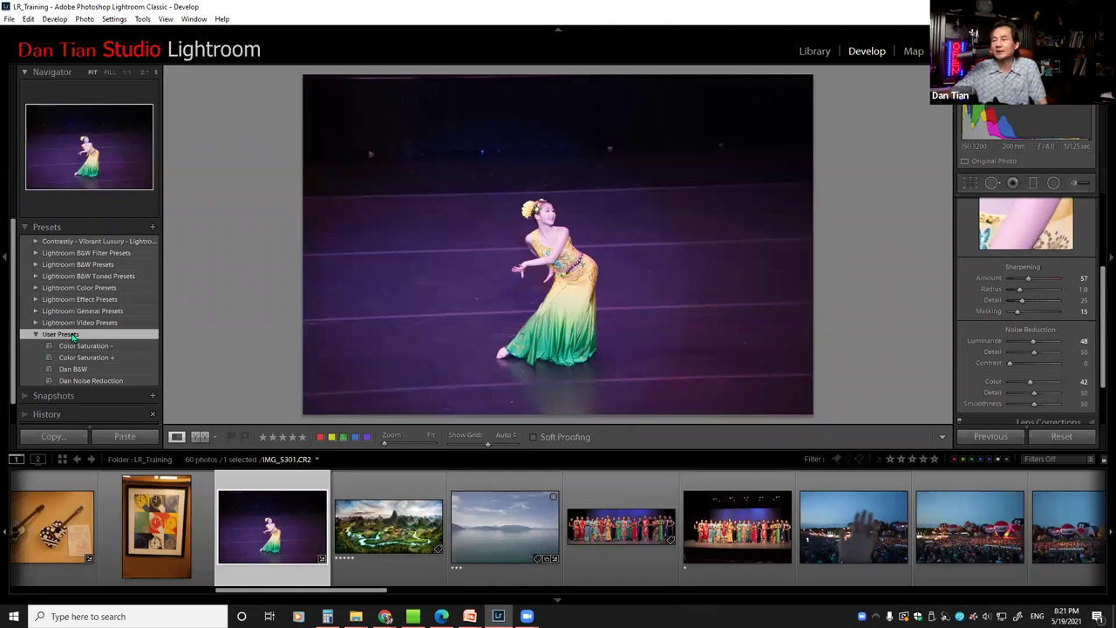
pyautogui.rightClick(73, 335)
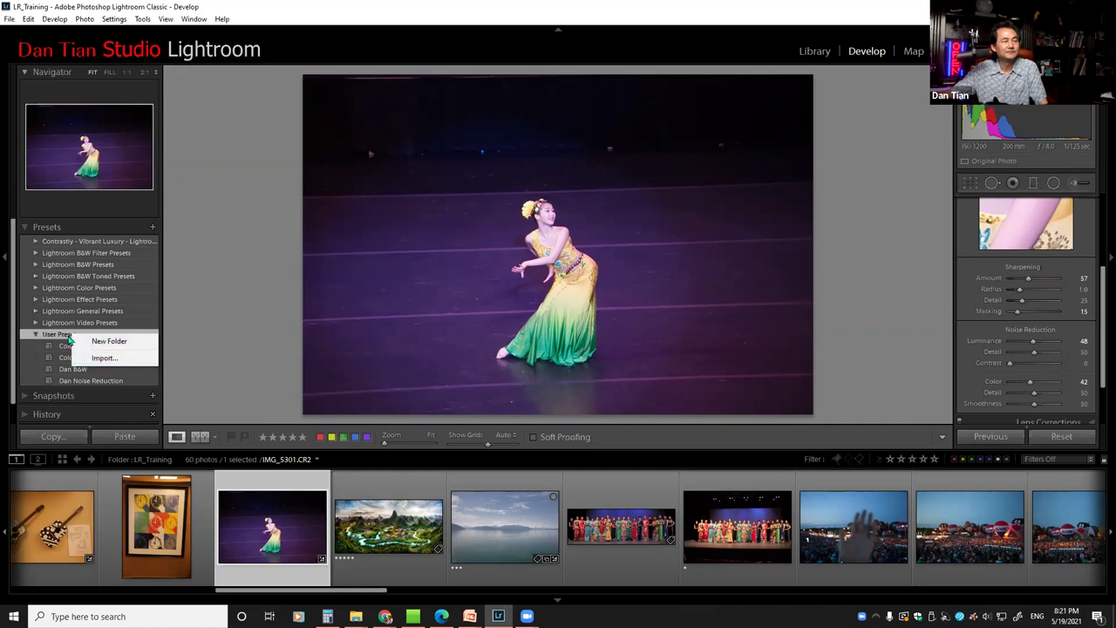
pyautogui.click(63, 334)
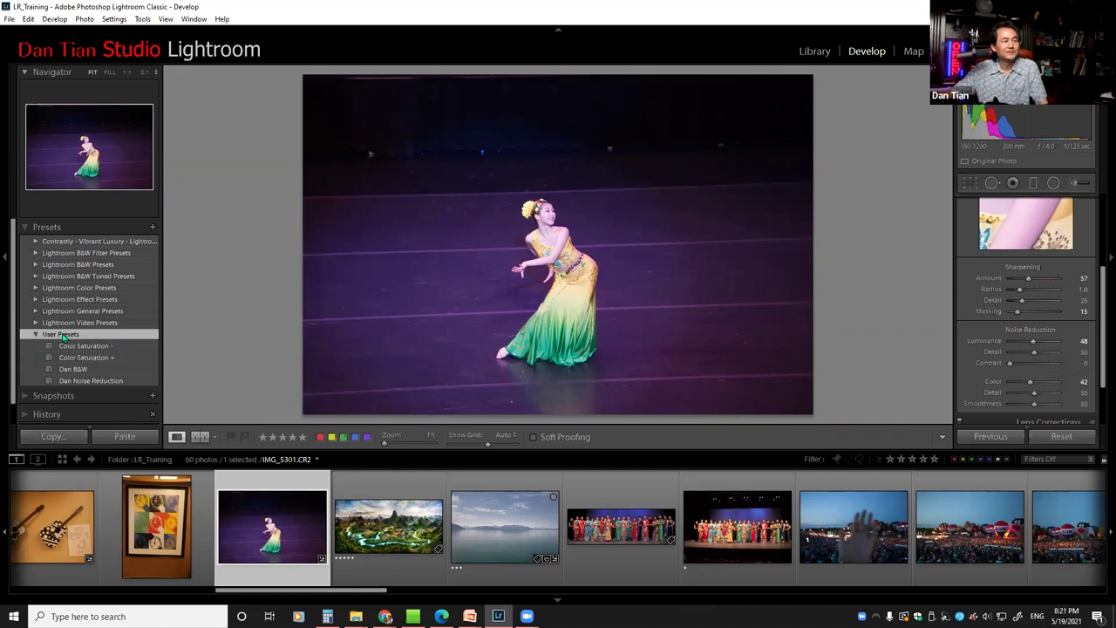
pyautogui.rightClick(63, 335)
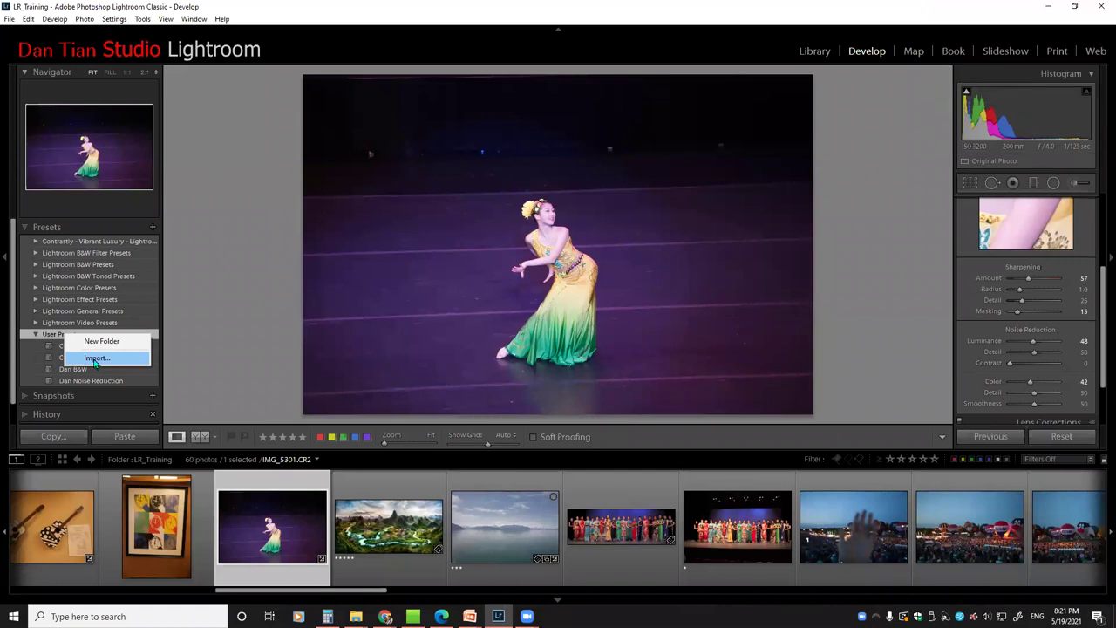
pyautogui.click(96, 358)
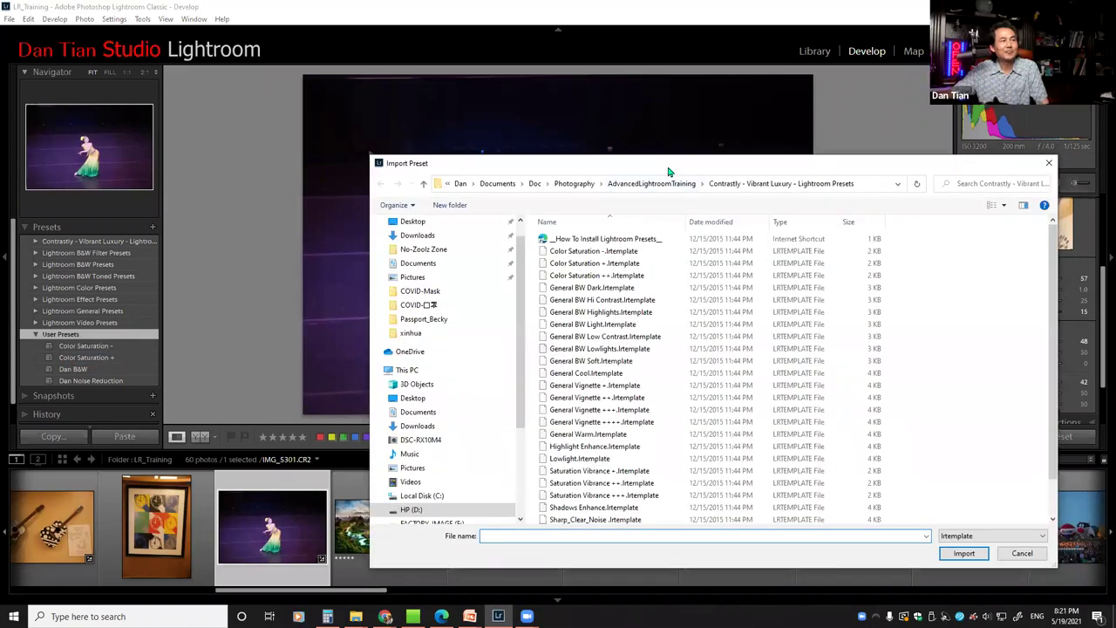
# Select the three Color Saturation .lrtemplate files in the Contrastly - Vibrant Luxury folder
pyautogui.moveTo(654, 162); pyautogui.dragTo(583, 99)
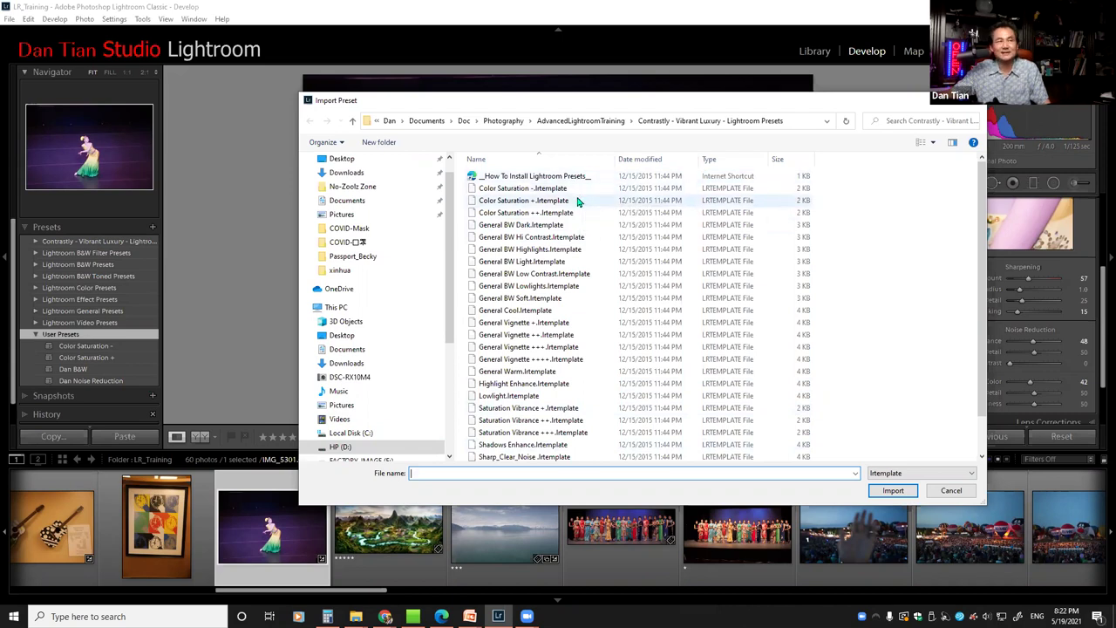
pyautogui.click(521, 189)
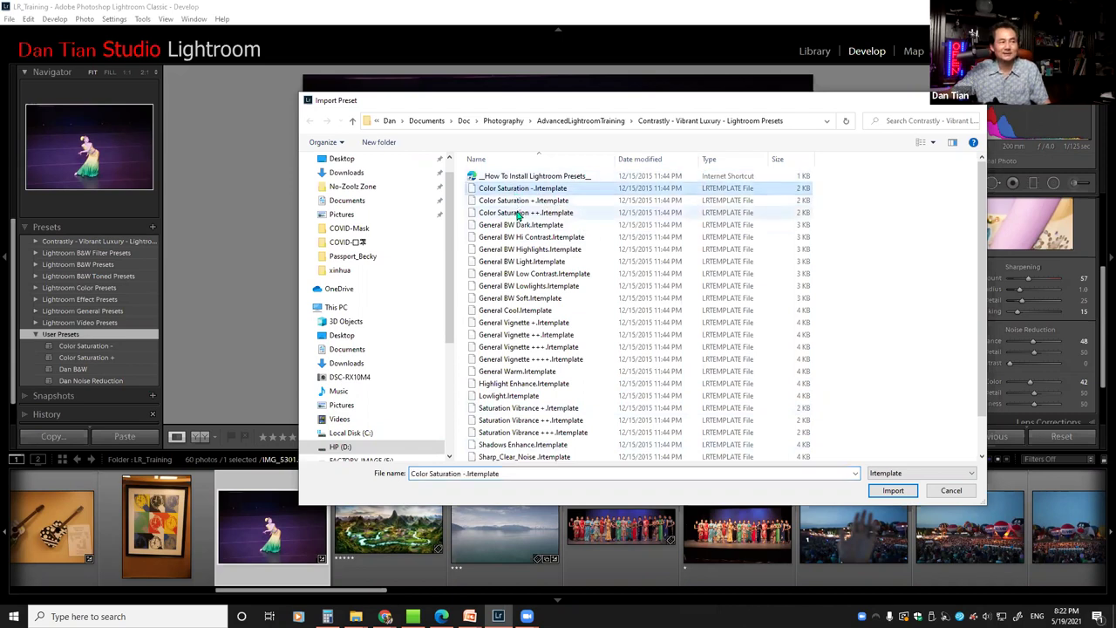
pyautogui.keyDown('shift'); pyautogui.click(520, 335); pyautogui.keyUp('shift')
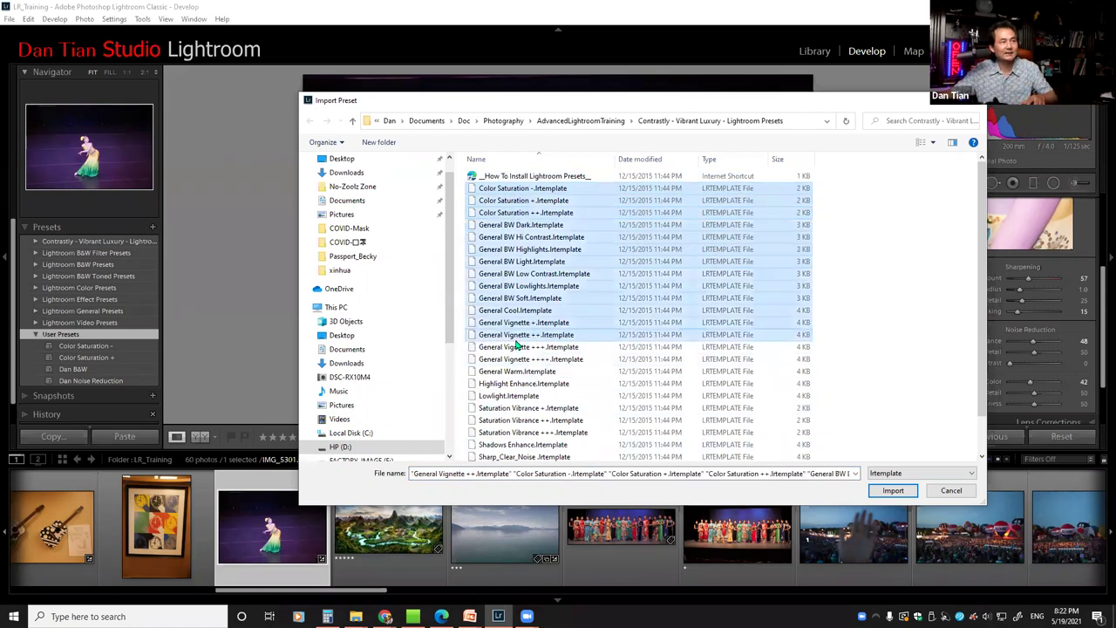
pyautogui.keyDown('shift'); pyautogui.click(512, 420); pyautogui.keyUp('shift')
pyautogui.click(493, 189)
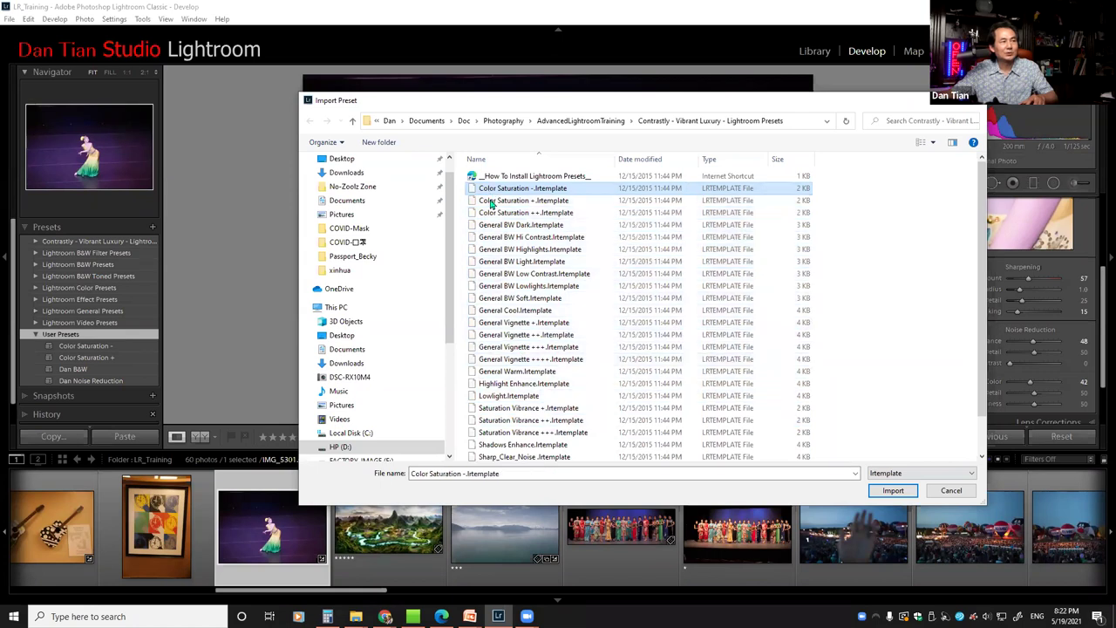
pyautogui.keyDown('shift'); pyautogui.click(492, 214); pyautogui.keyUp('shift')
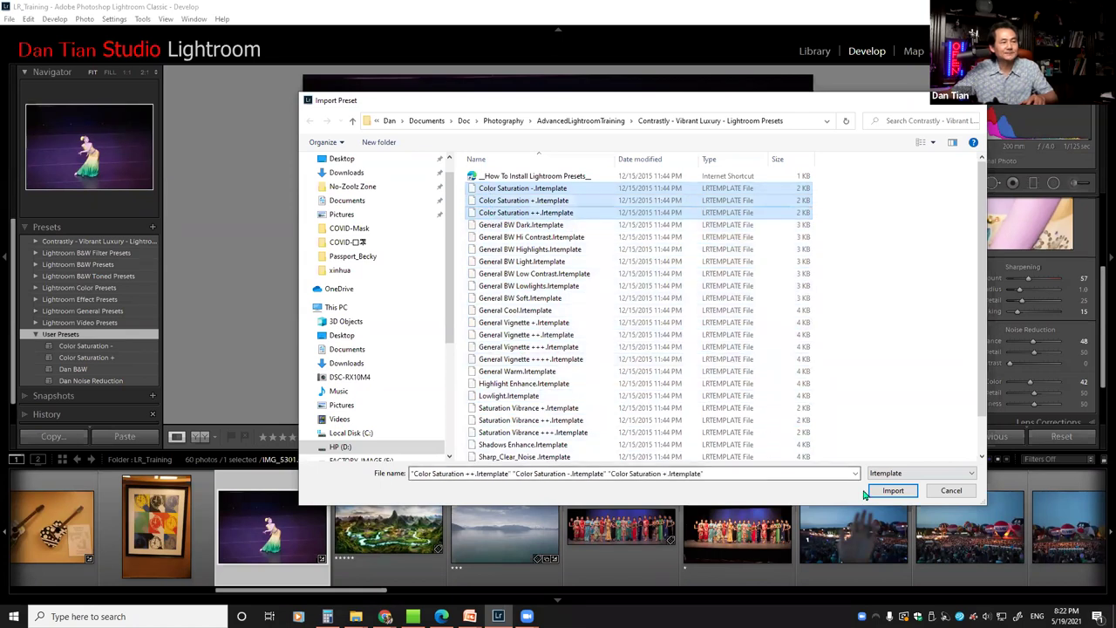
# Import the three Color Saturation presets and scroll the Presets panel to review them
pyautogui.click(889, 490)
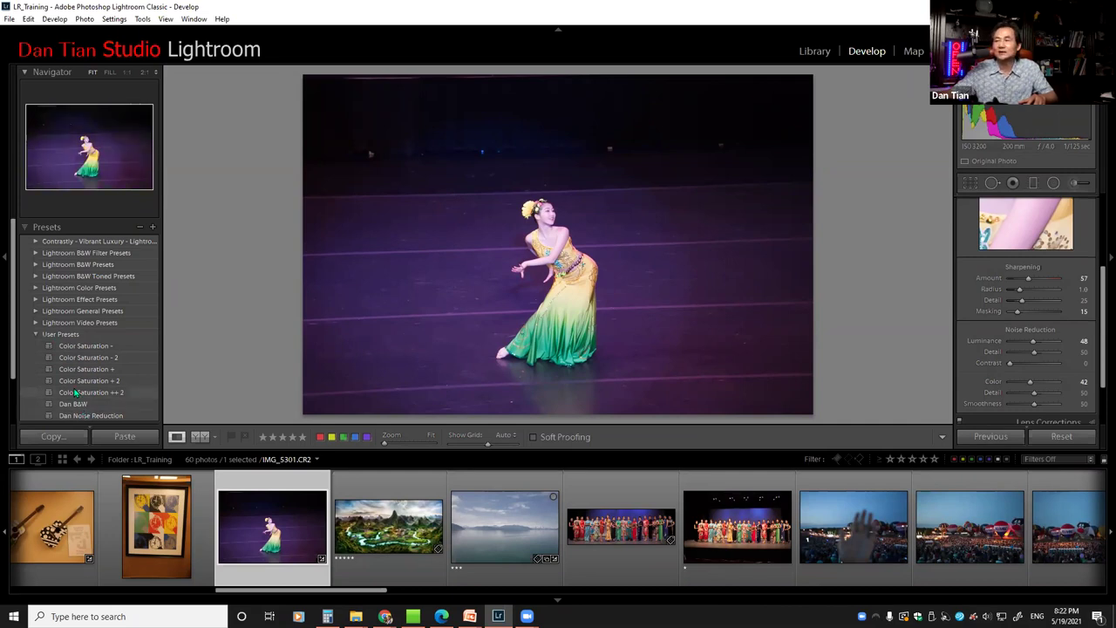
pyautogui.scroll(-2, 75, 394)
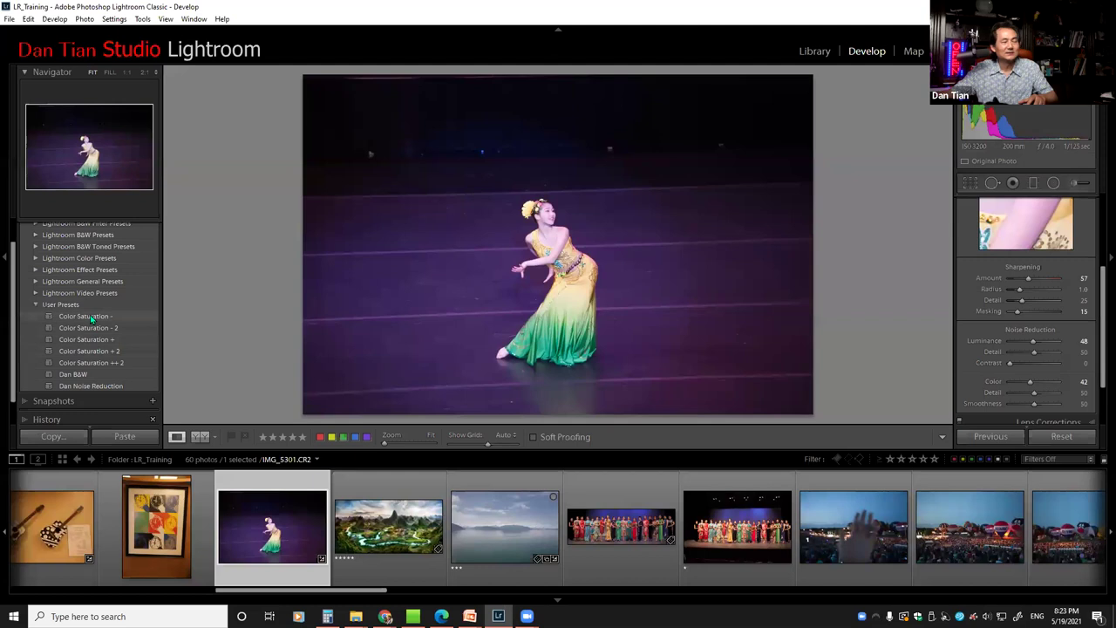
pyautogui.scroll(1, 94, 336)
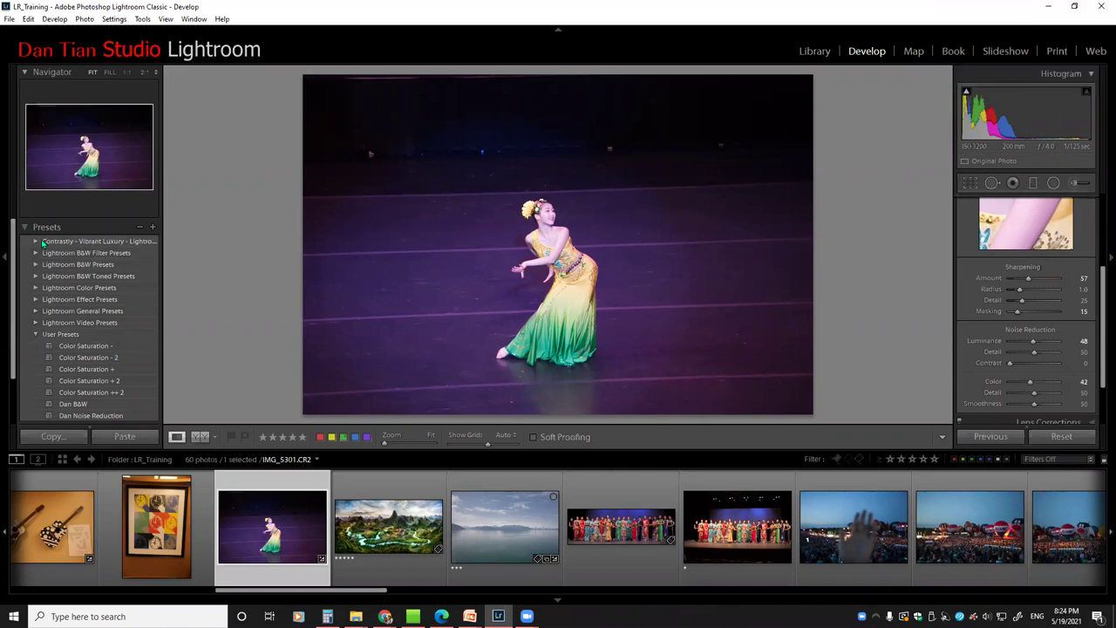
pyautogui.click(89, 244)
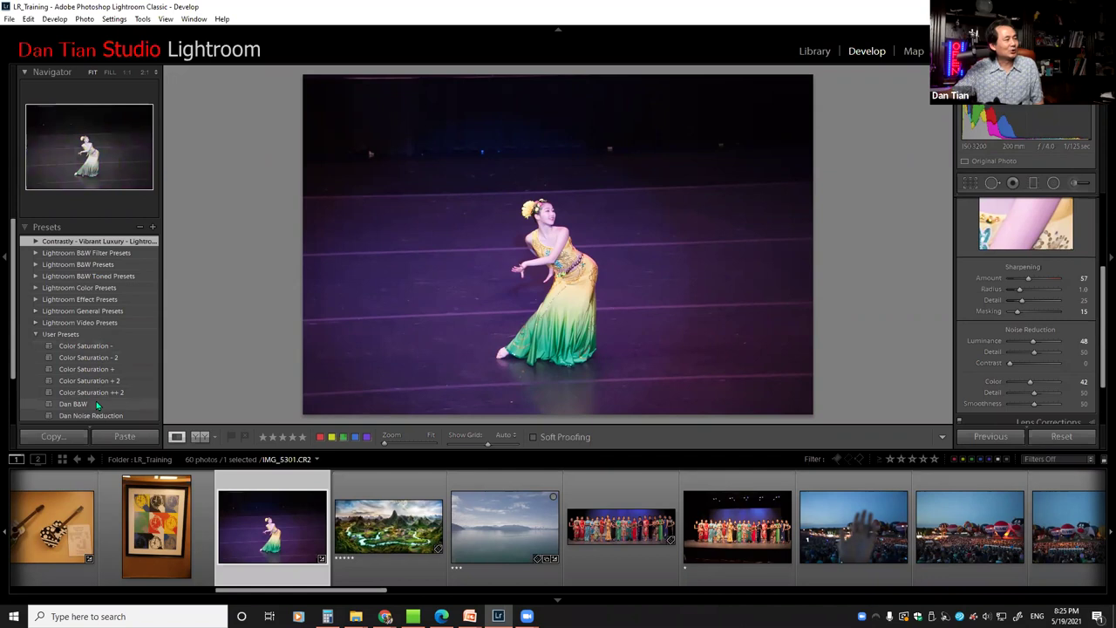
pyautogui.scroll(-1, 102, 409)
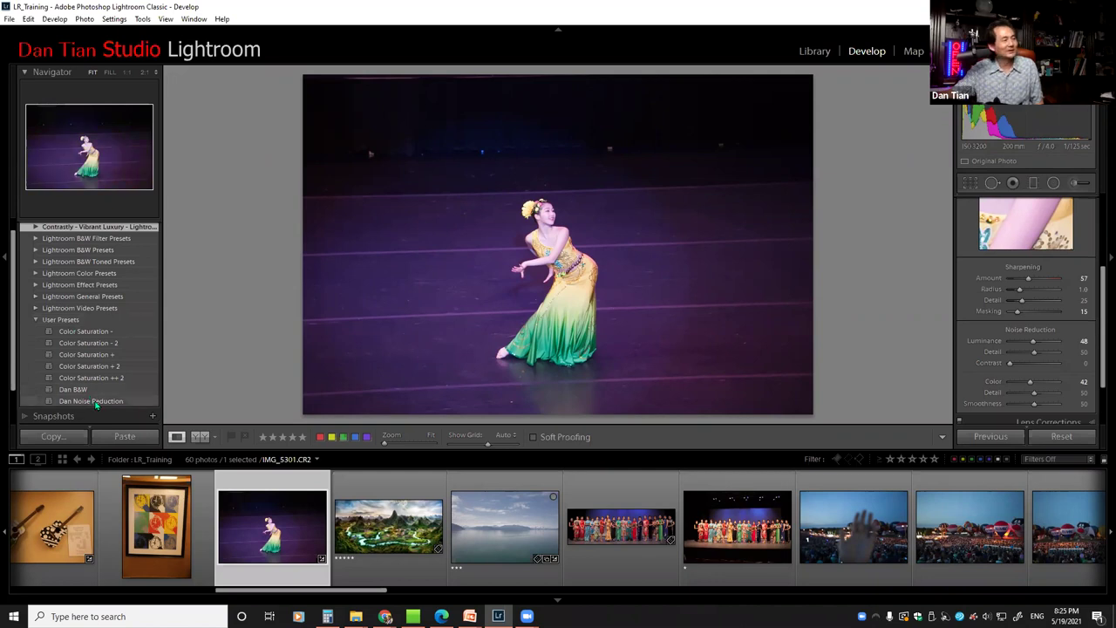
# Apply the Dan Noise Reduction preset, then start exporting it and cancel
pyautogui.rightClick(96, 403)
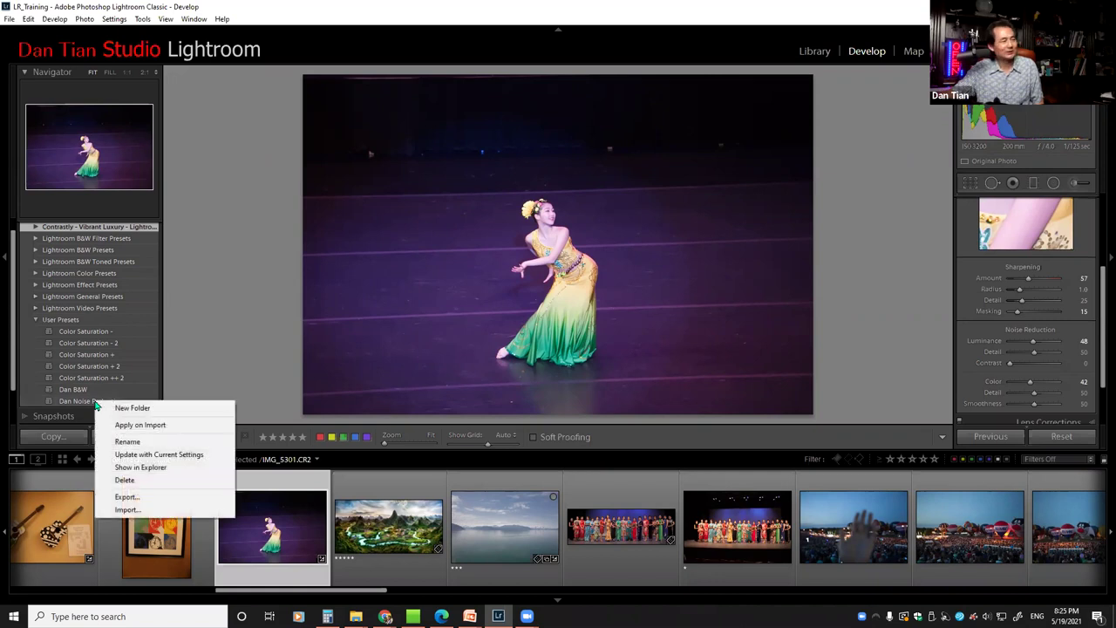
pyautogui.click(80, 402)
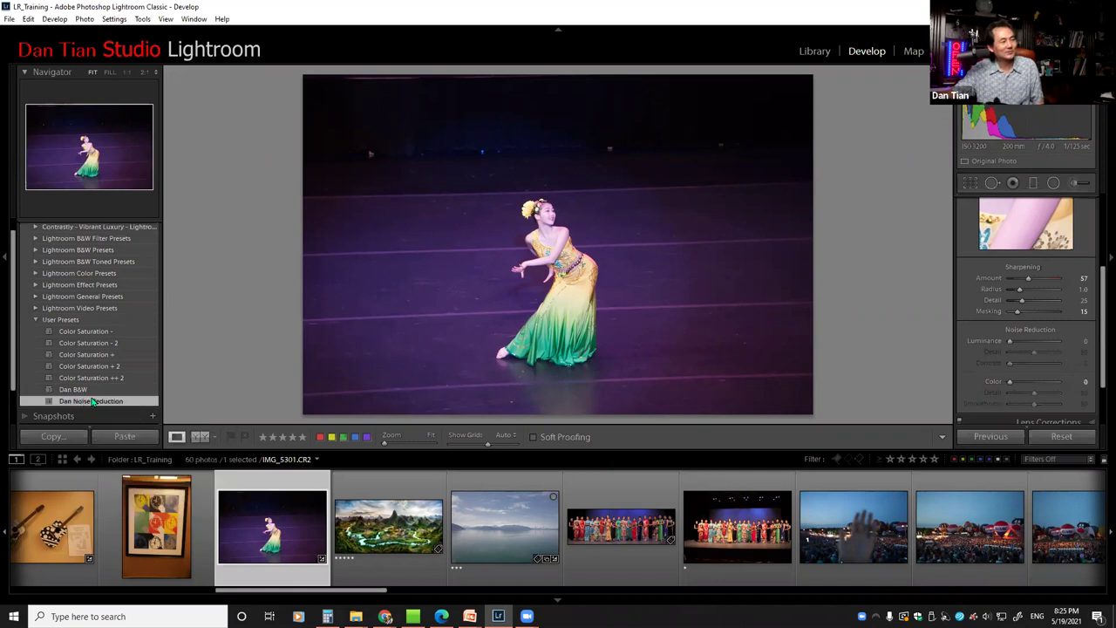
pyautogui.rightClick(103, 401)
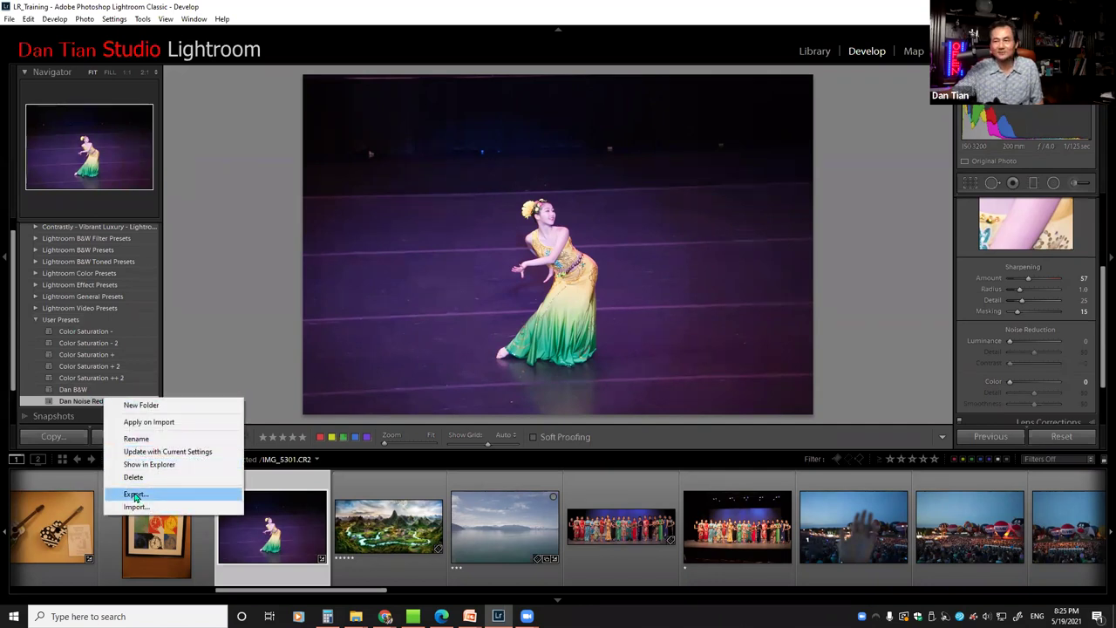
pyautogui.click(135, 494)
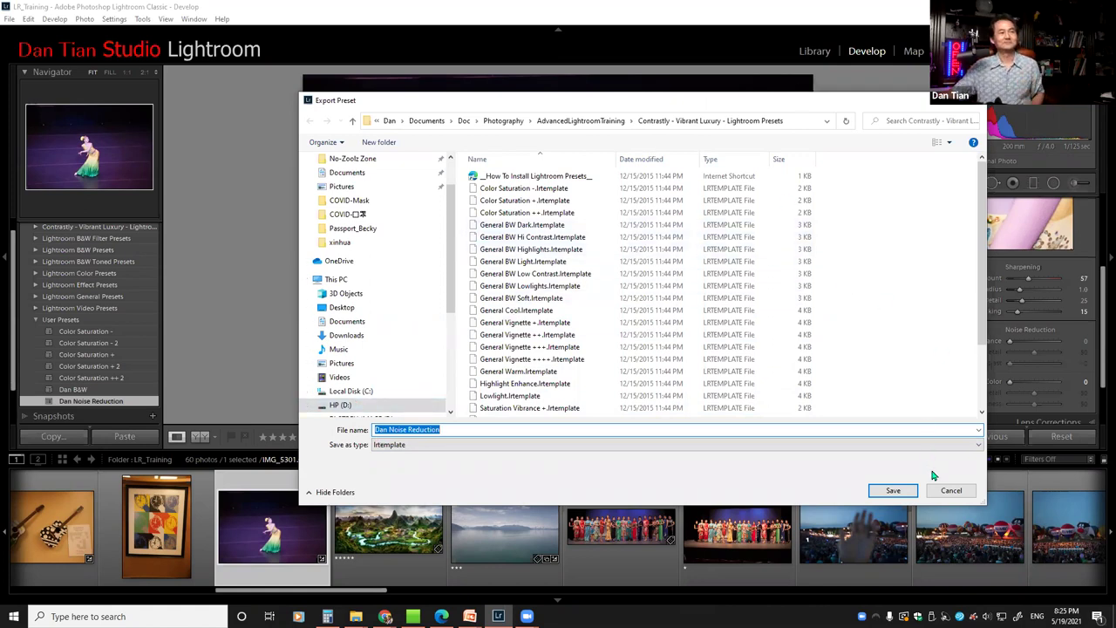
pyautogui.click(956, 492)
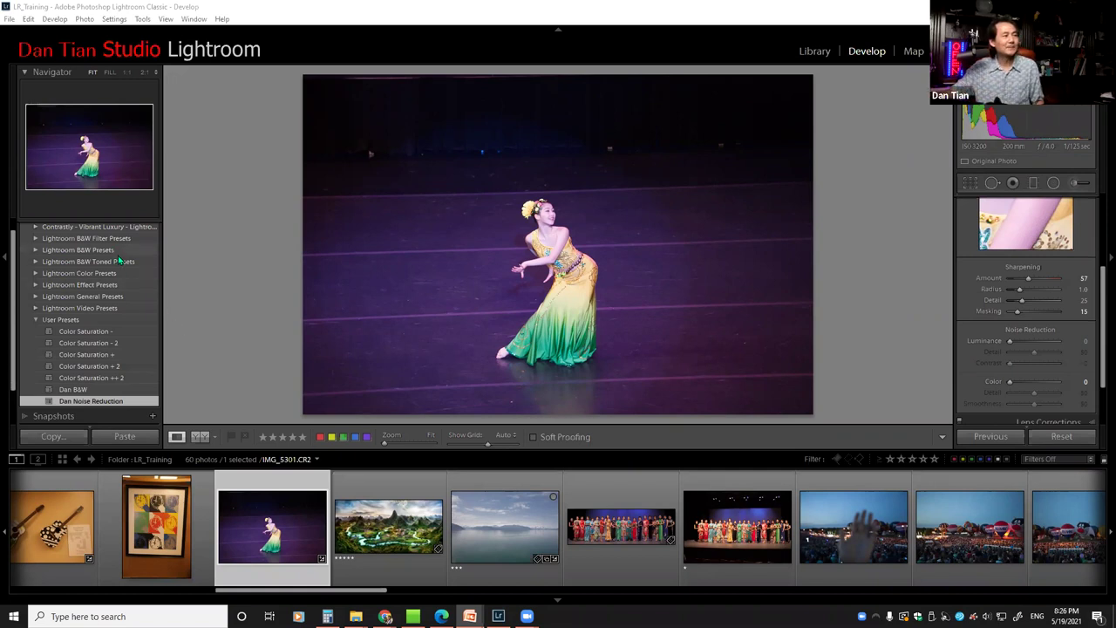
# Expand the Contrastly - Vibrant Luxury preset group and scroll through its presets
pyautogui.scroll(1, 113, 273)
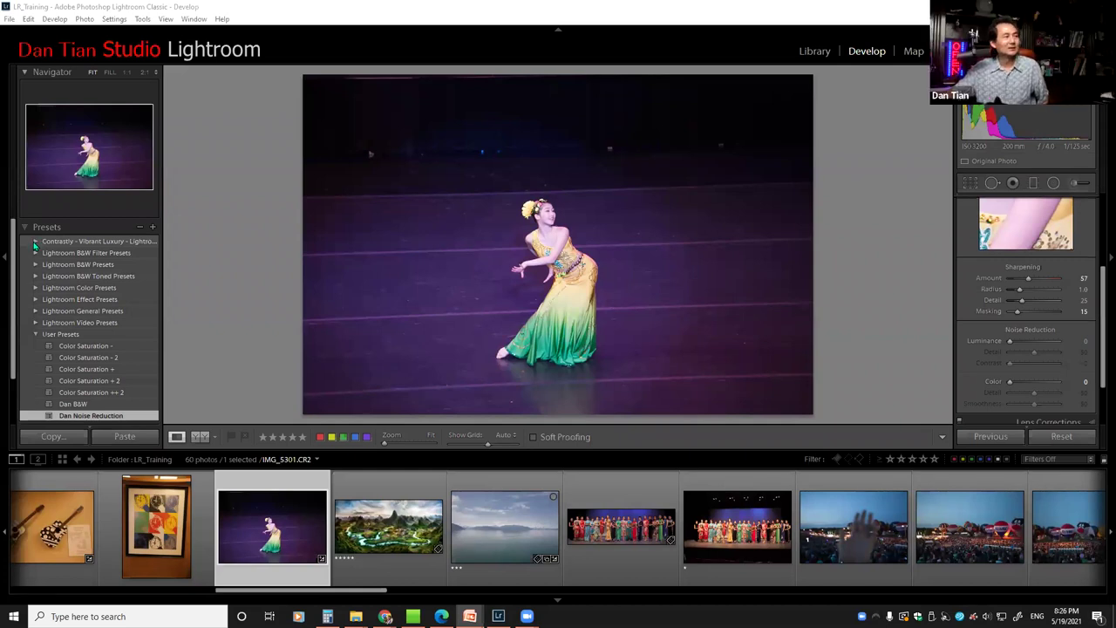
pyautogui.click(36, 241)
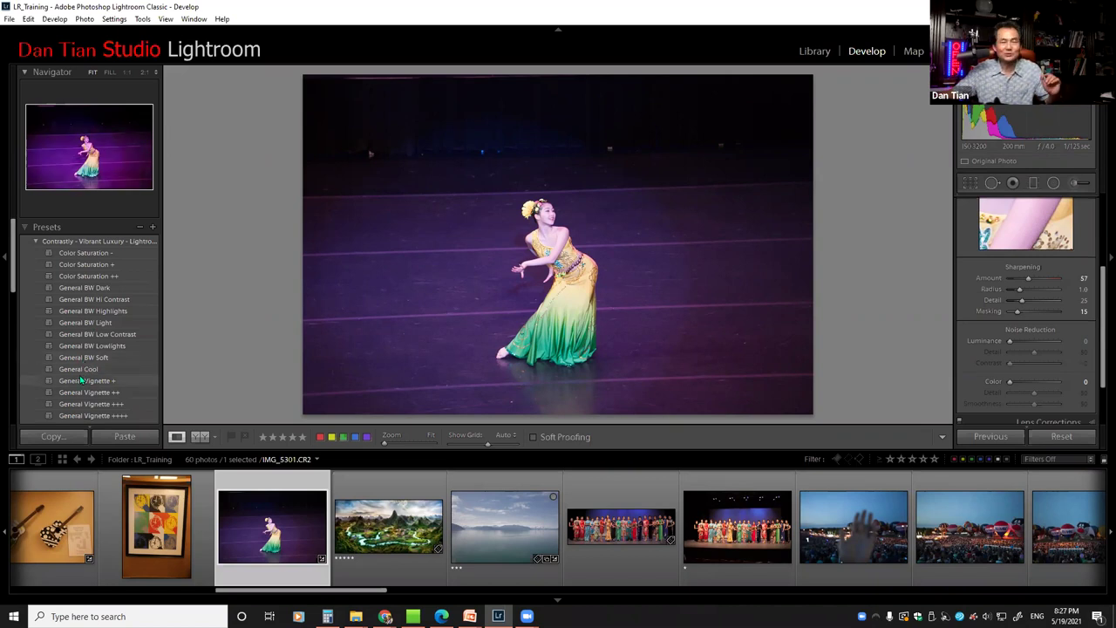
pyautogui.scroll(-2, 78, 381)
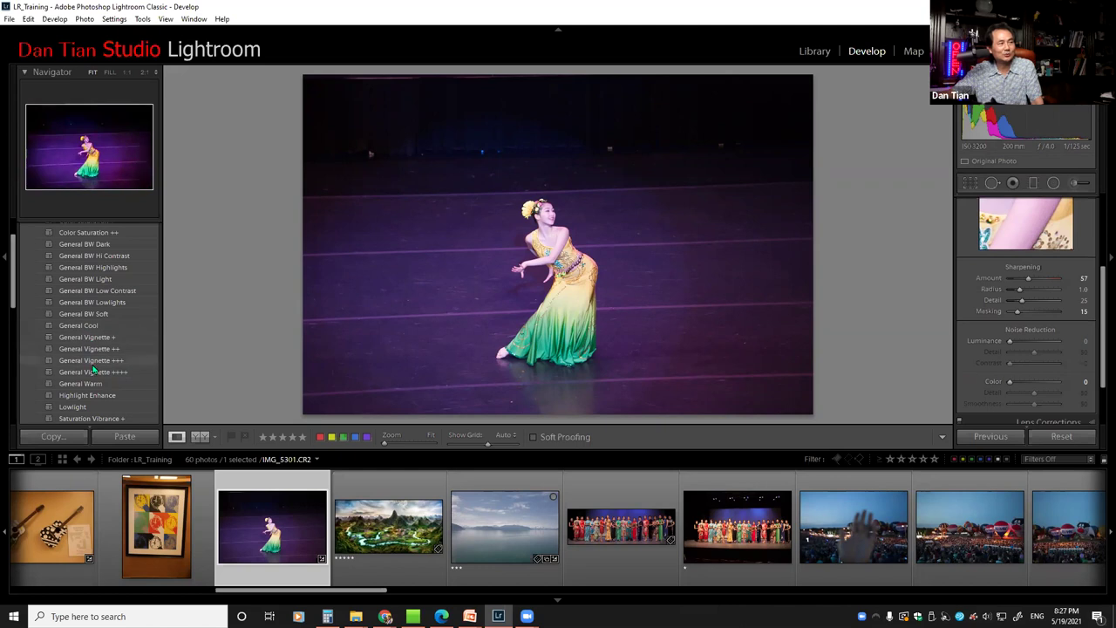
# Try General Vignette ++++, +++ and ++, settling on General Vignette +
pyautogui.click(103, 373)
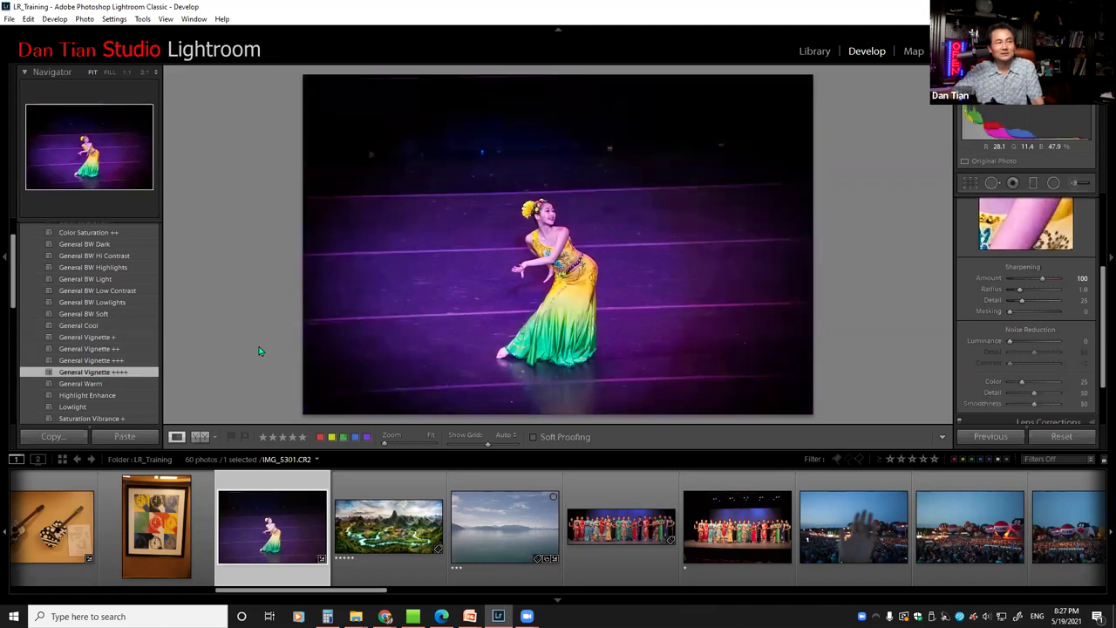
pyautogui.click(109, 360)
pyautogui.click(100, 349)
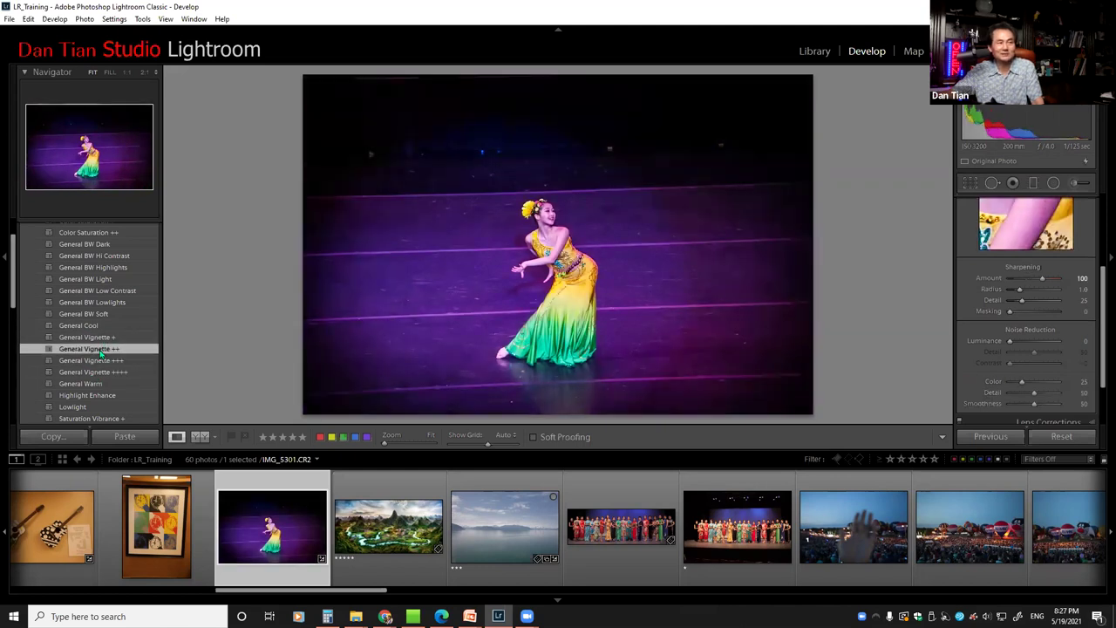
pyautogui.click(98, 336)
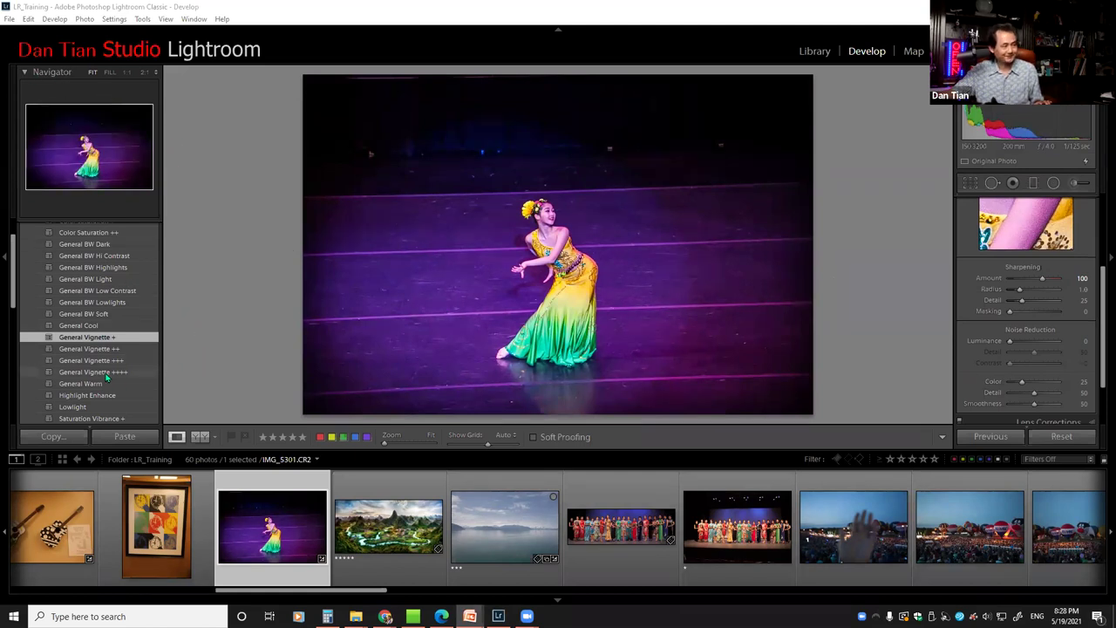
# Collapse the develop presets list and scroll to bring the dancer photo into view
pyautogui.scroll(2, 87, 279)
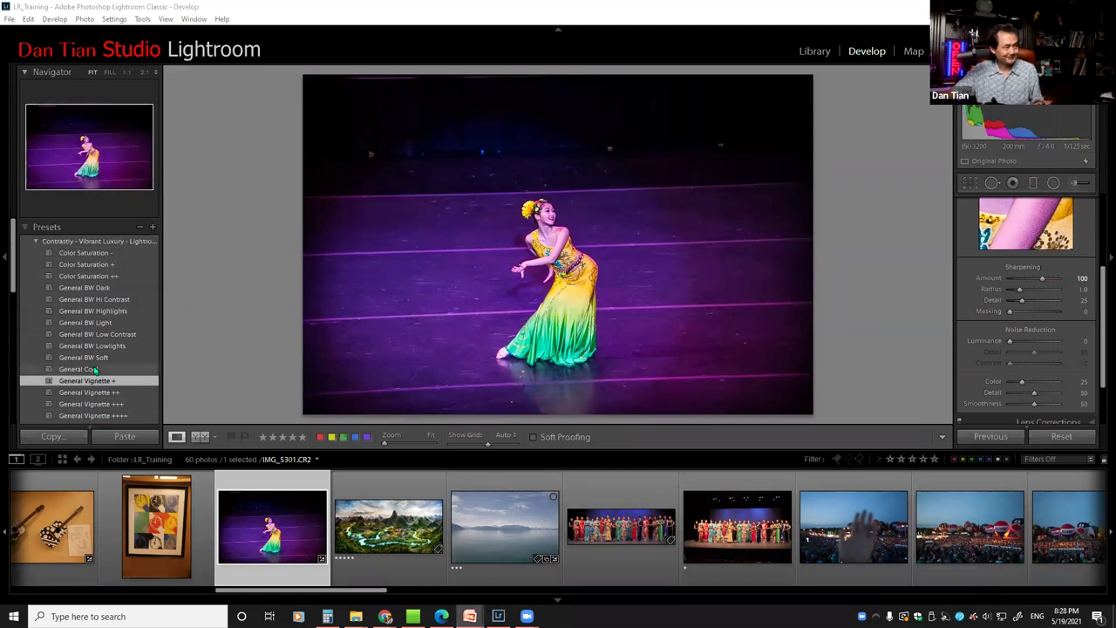
pyautogui.click(24, 229)
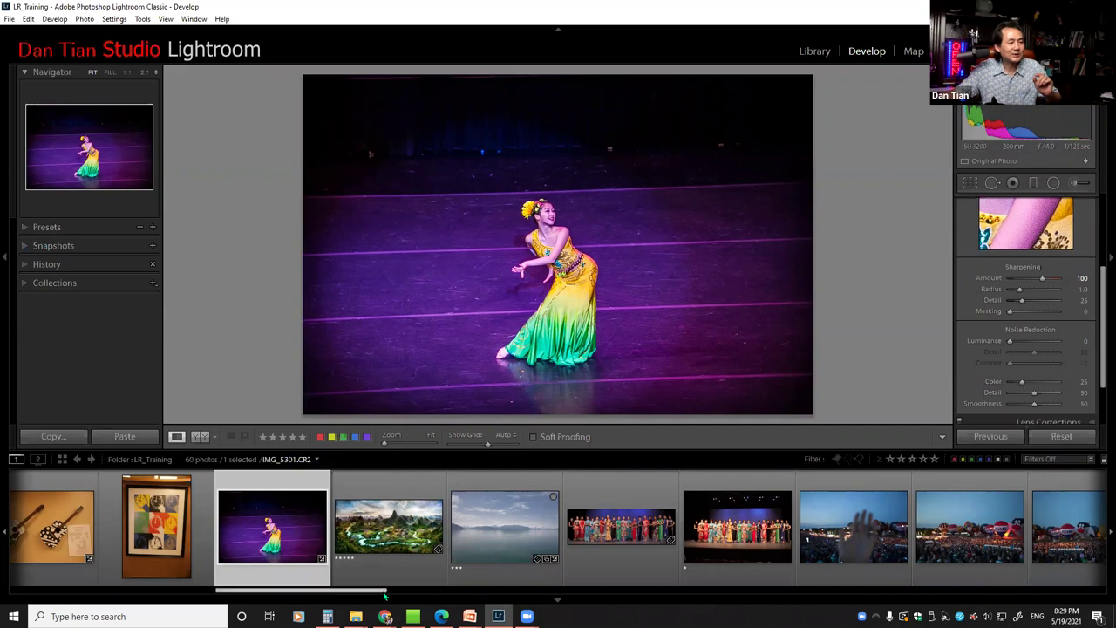
pyautogui.scroll(5, 322, 501)
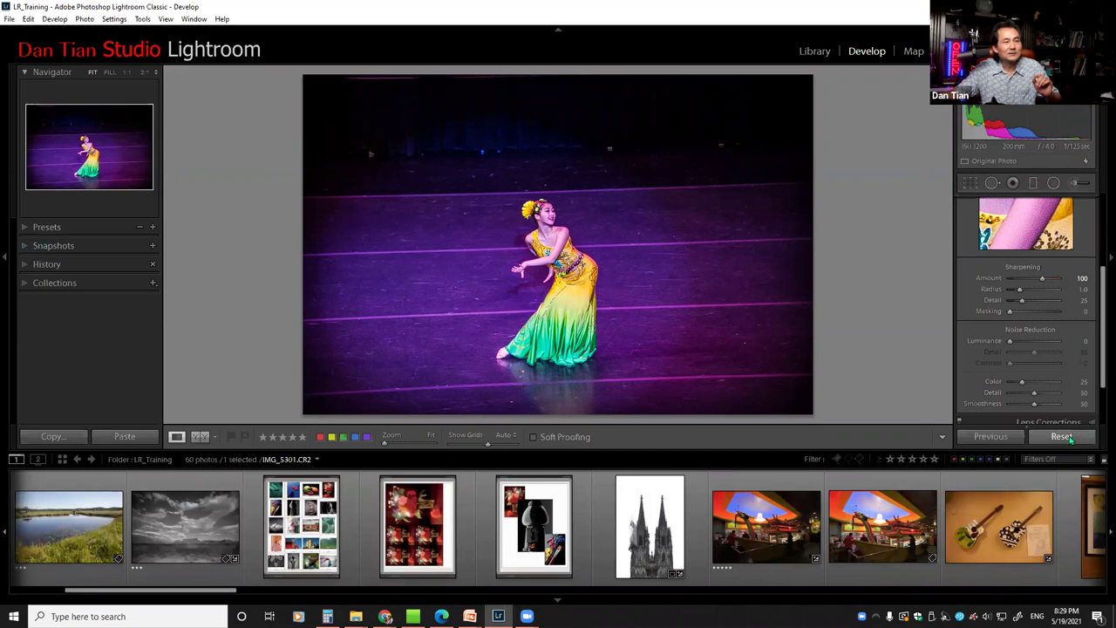
# Reset the dancer photo's edits and crop it to a tight portrait frame around the dancer
pyautogui.click(1061, 435)
pyautogui.click(969, 182)
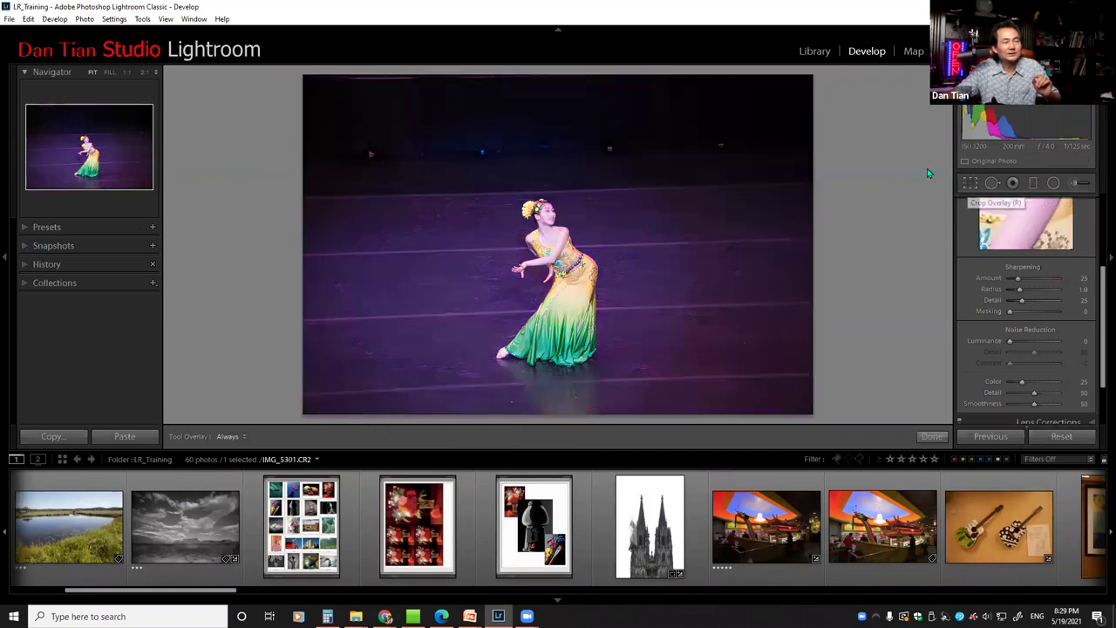
pyautogui.moveTo(809, 79); pyautogui.dragTo(770, 137)
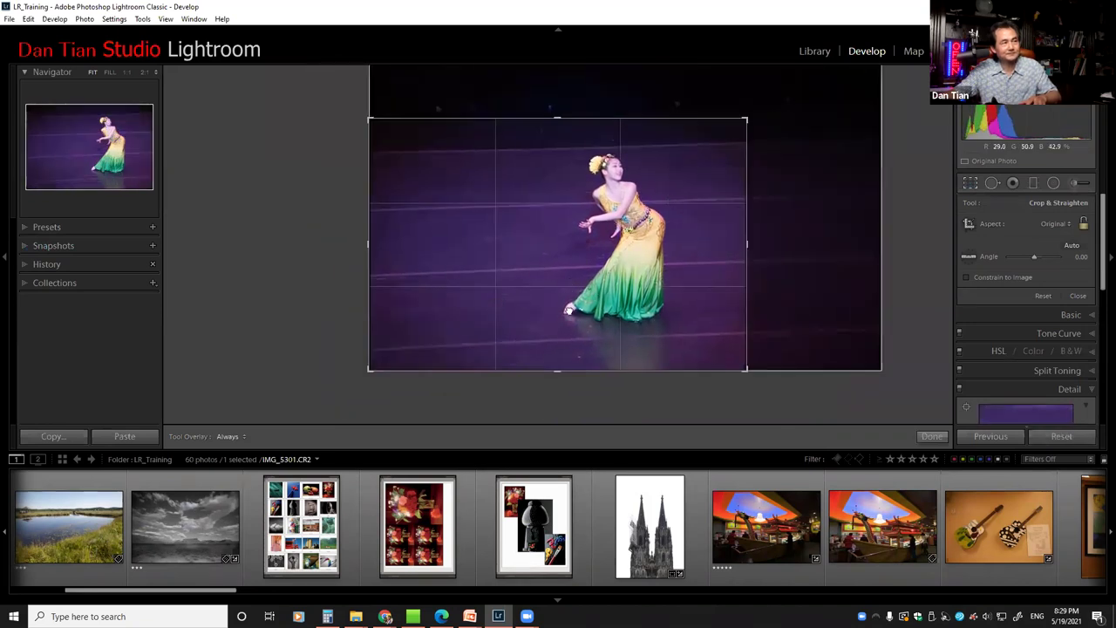
pyautogui.moveTo(568, 309); pyautogui.dragTo(501, 337)
pyautogui.press('x')
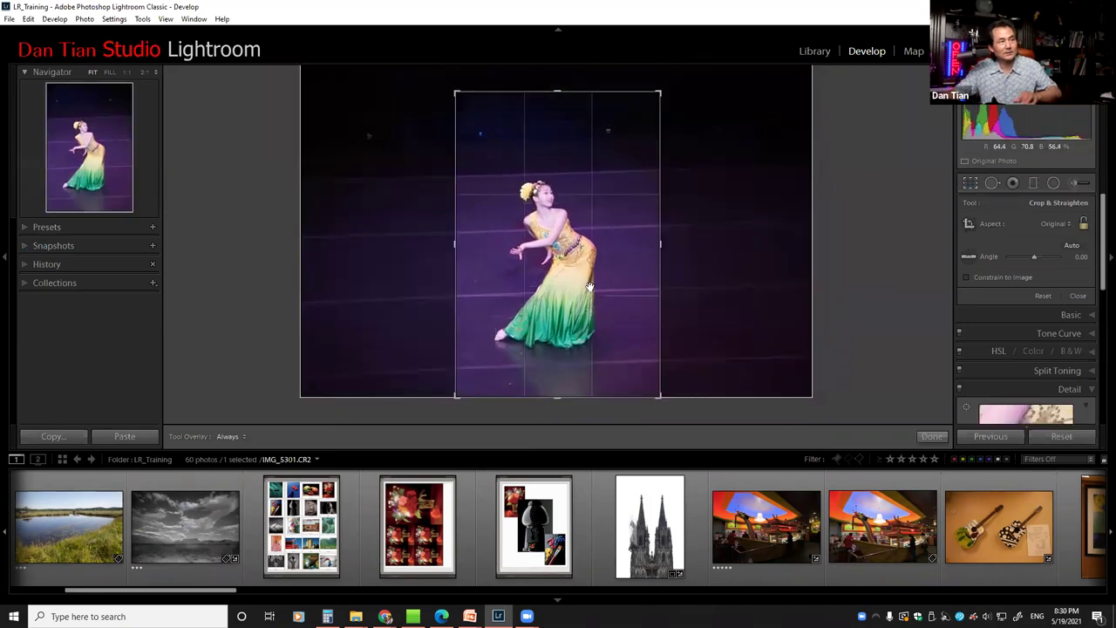
pyautogui.moveTo(580, 281); pyautogui.dragTo(586, 281)
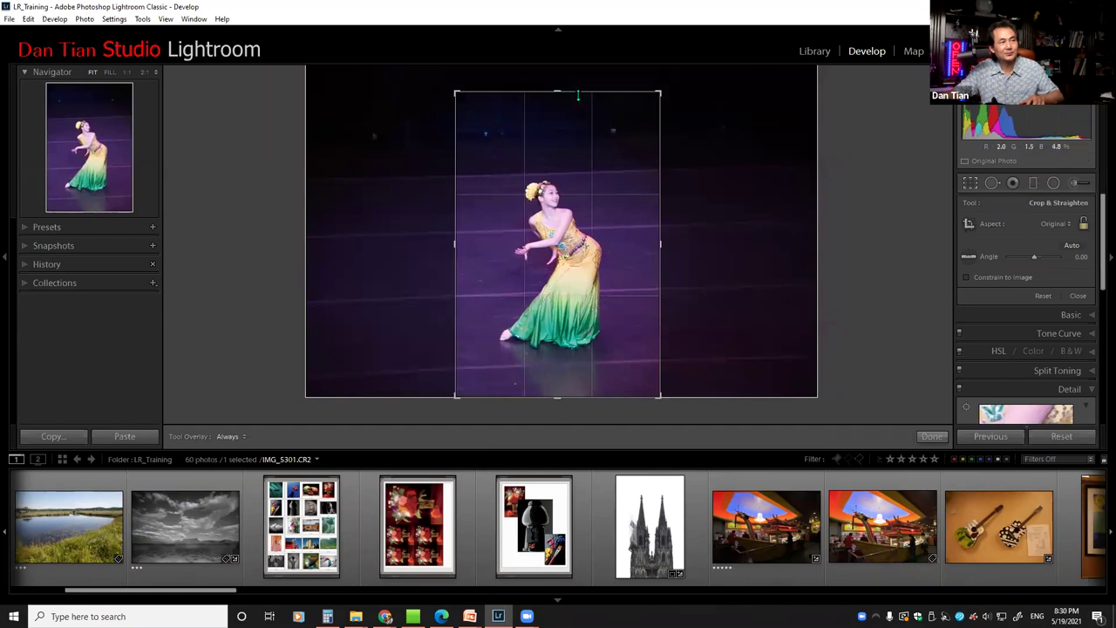
pyautogui.moveTo(577, 94); pyautogui.dragTo(571, 192)
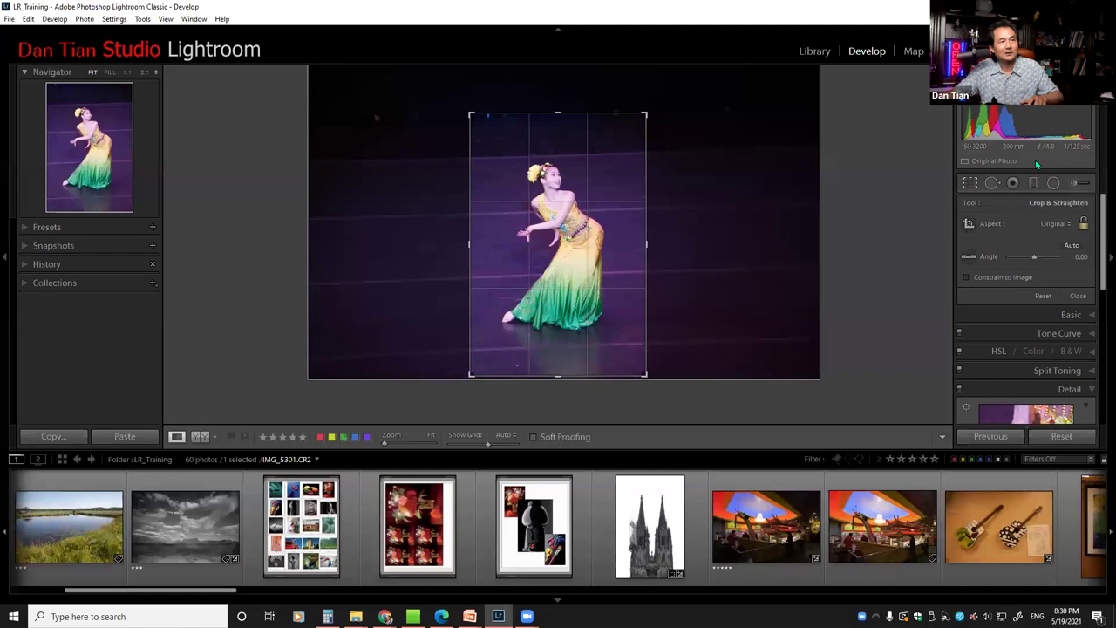
pyautogui.press('Return')
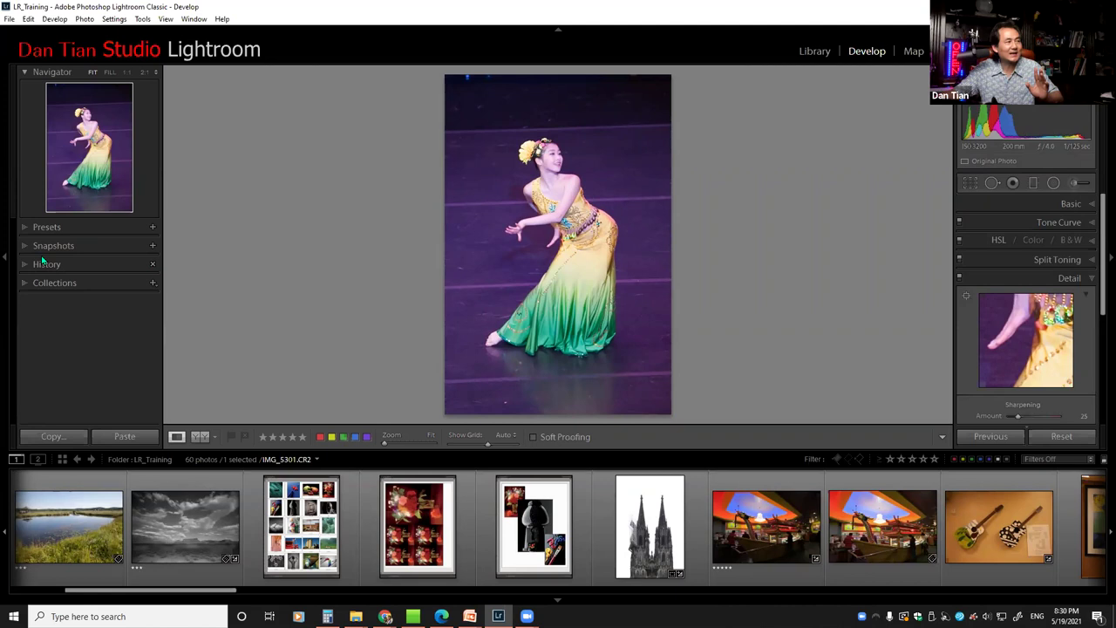
# Create a snapshot named '5/19/2021 8:30:19 PM - crop' by appending ' - crop' to the default name
pyautogui.click(153, 247)
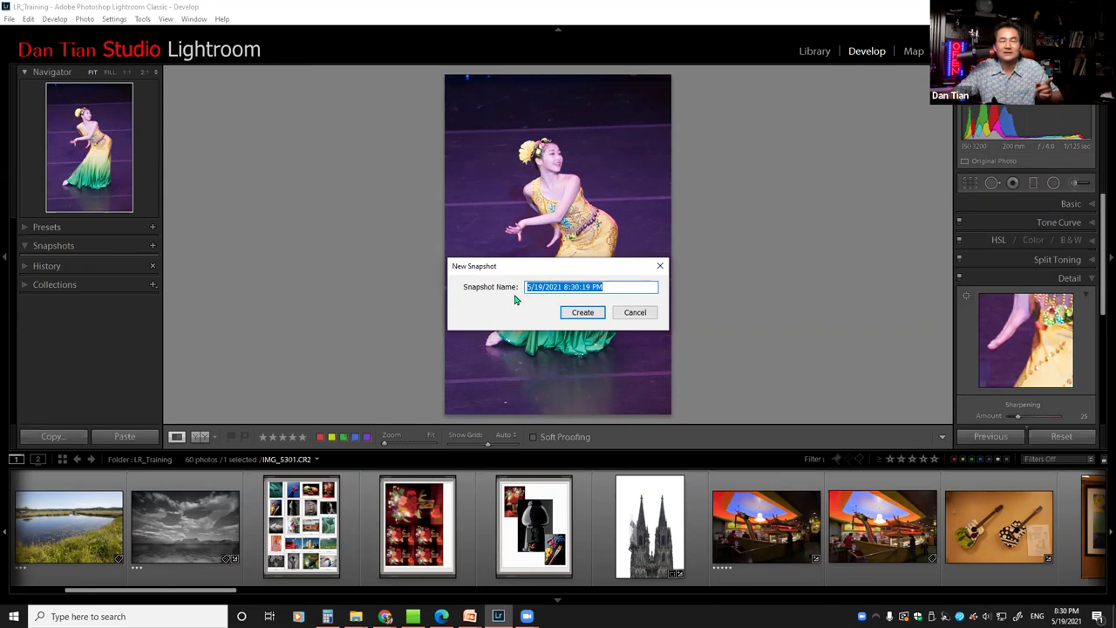
pyautogui.click(612, 290)
pyautogui.write('-')
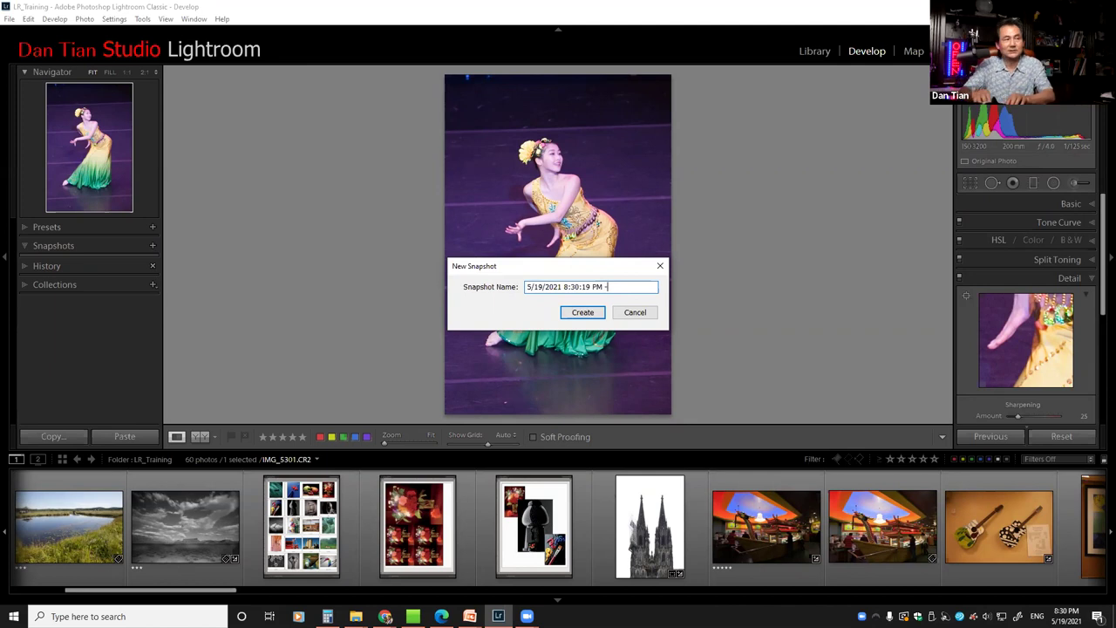
pyautogui.write(' crop')
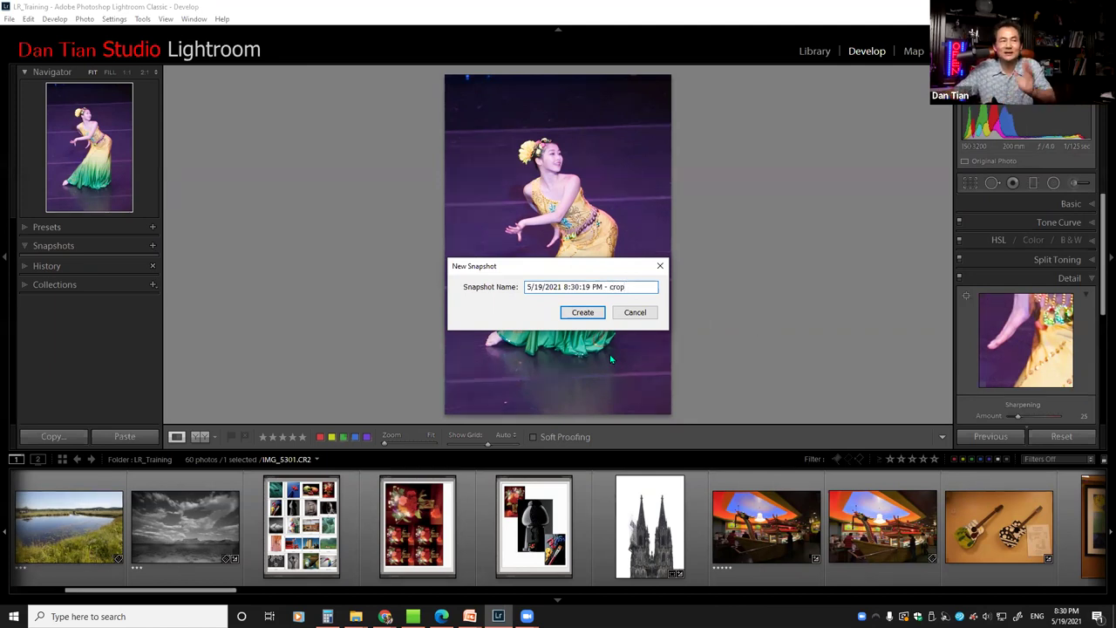
pyautogui.click(583, 312)
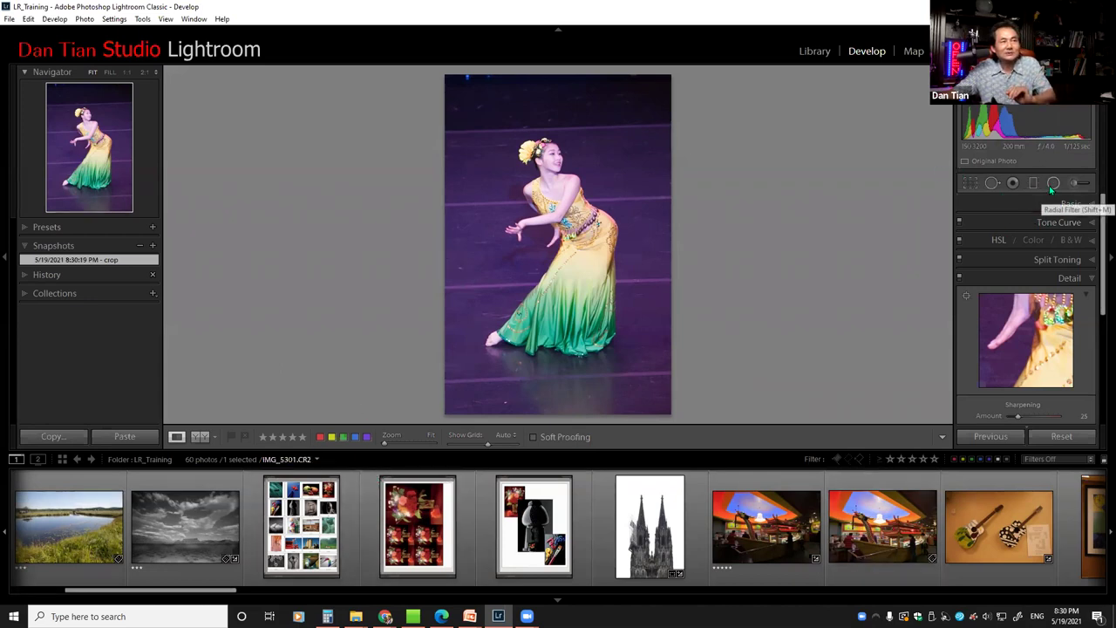
# Try Shadows +60 and Saturation -90 in Basic, then revert to the crop snapshot
pyautogui.click(1072, 205)
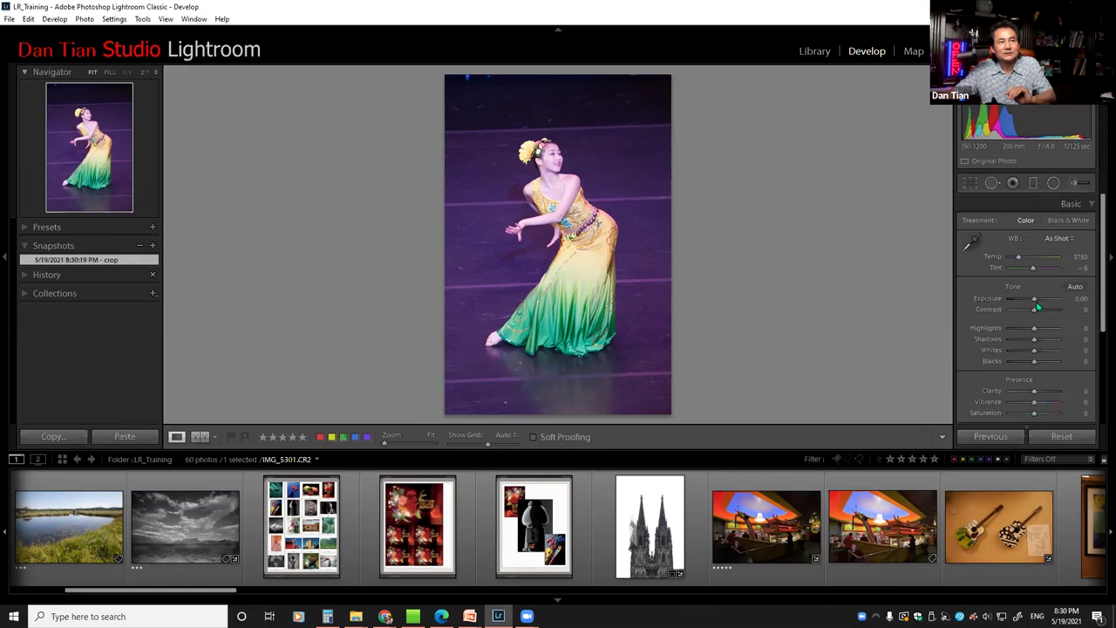
pyautogui.moveTo(1034, 340); pyautogui.dragTo(1029, 329)
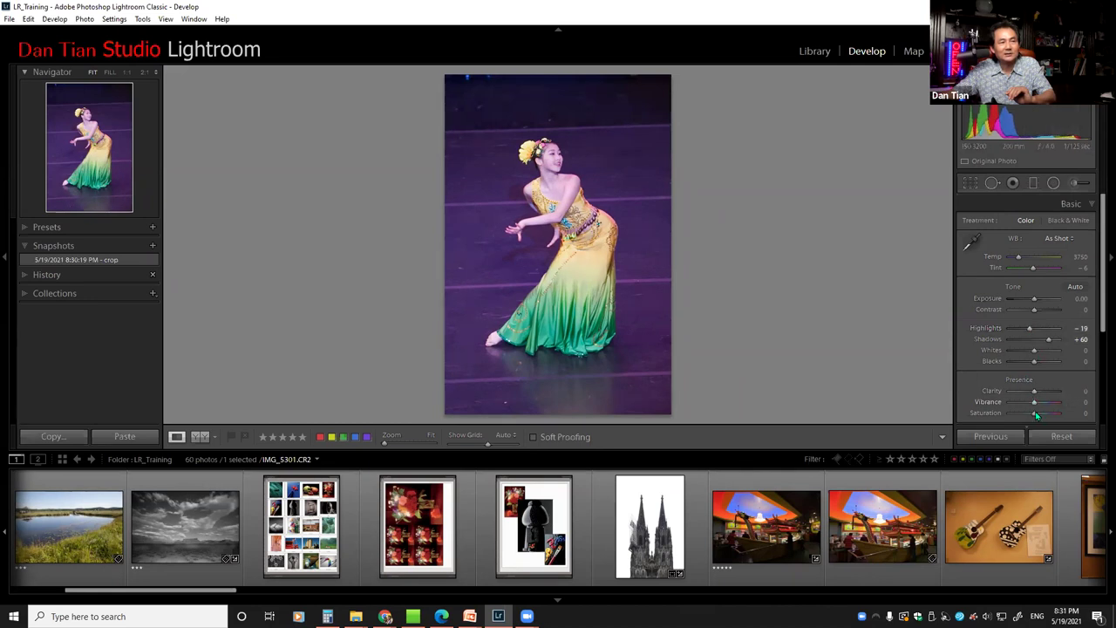
pyautogui.moveTo(1037, 416); pyautogui.dragTo(1018, 427)
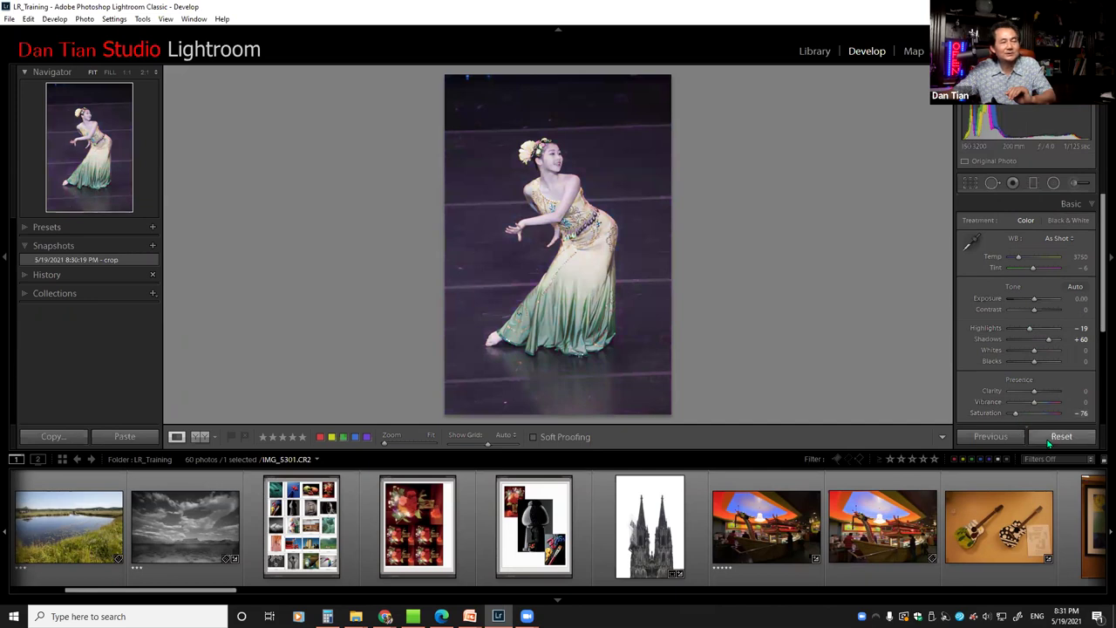
pyautogui.moveTo(1017, 416); pyautogui.dragTo(1011, 415)
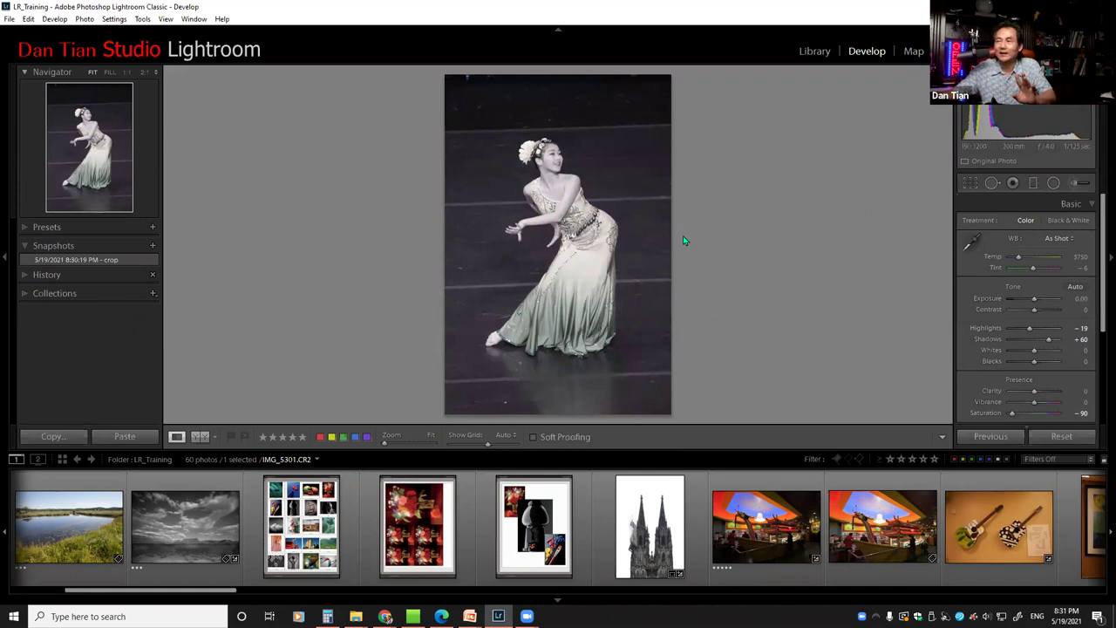
pyautogui.click(63, 261)
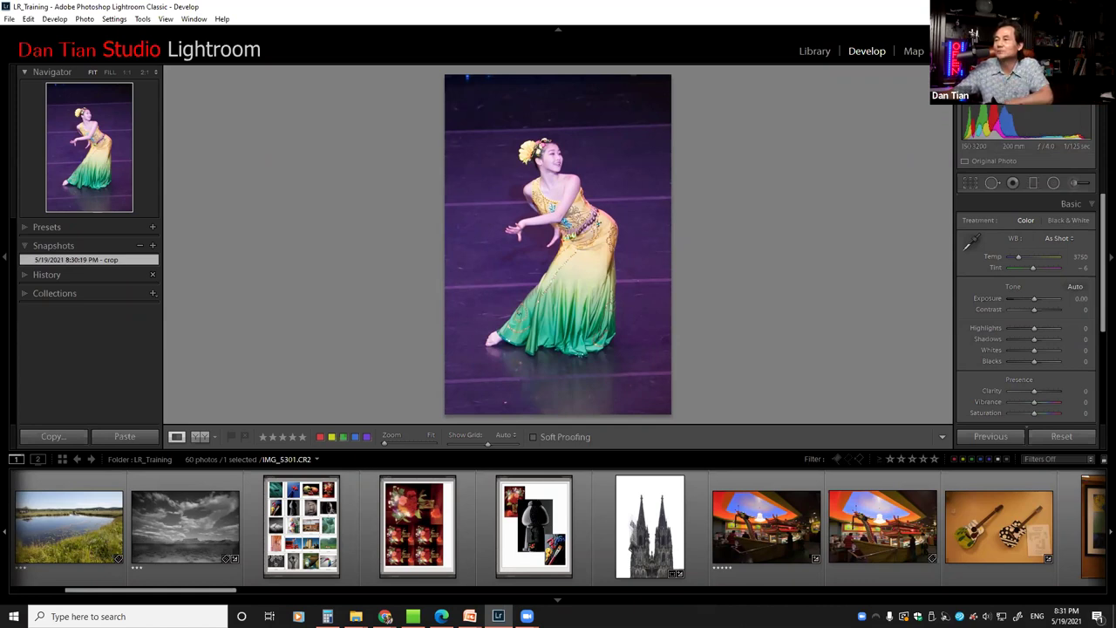
pyautogui.hotkey('alt', 'Tab')
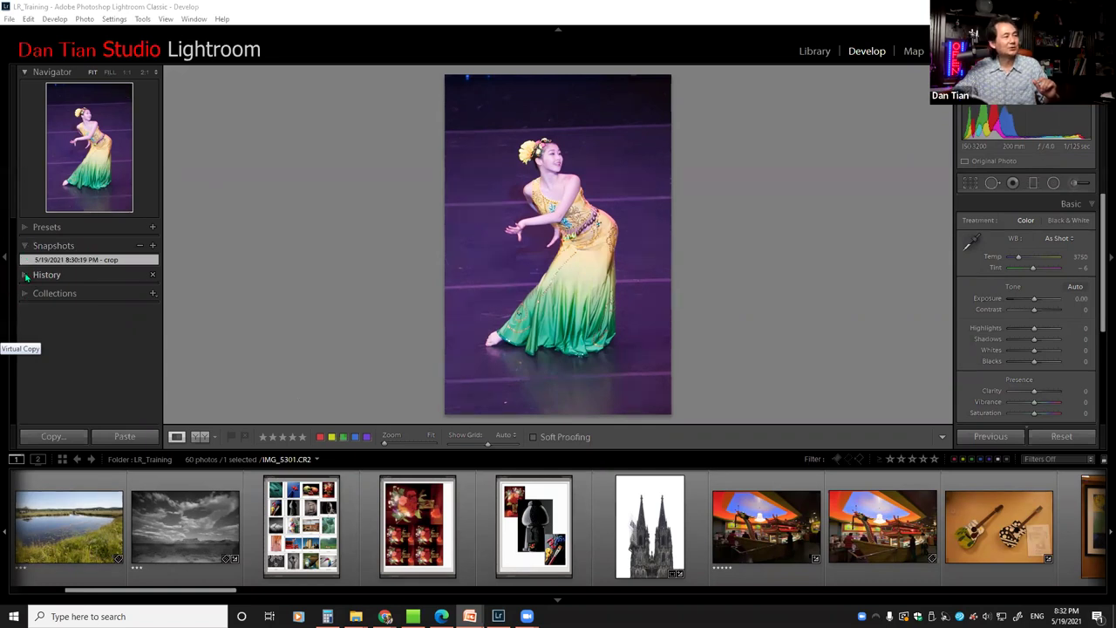
# Show the History panel and scroll the left panel up to its Snapshot entry
pyautogui.click(27, 275)
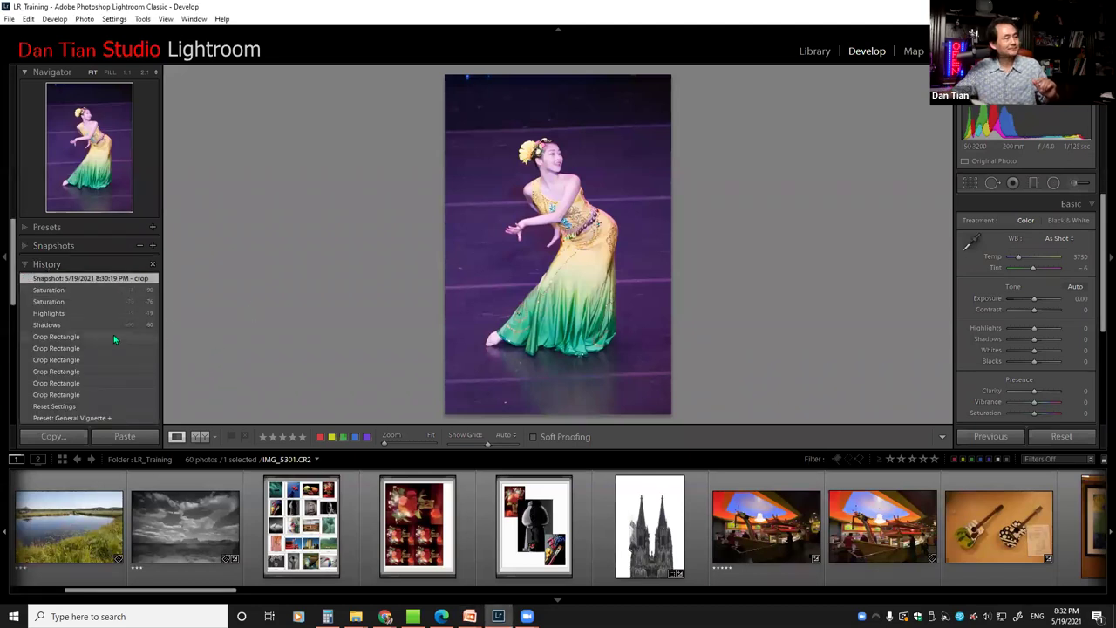
pyautogui.scroll(-1, 119, 356)
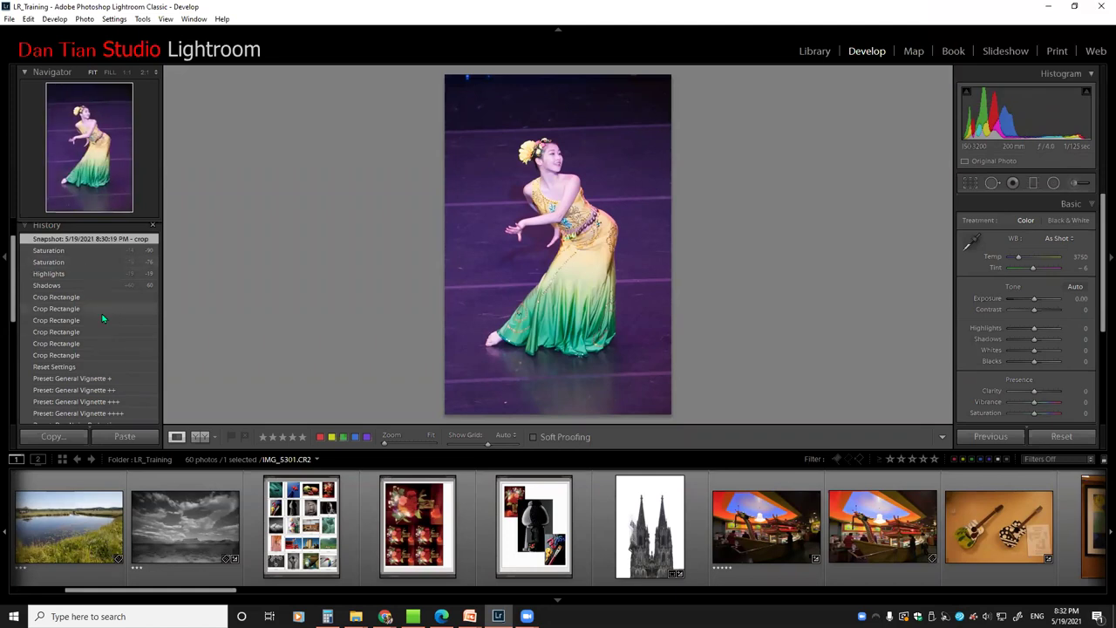
pyautogui.scroll(-1, 138, 346)
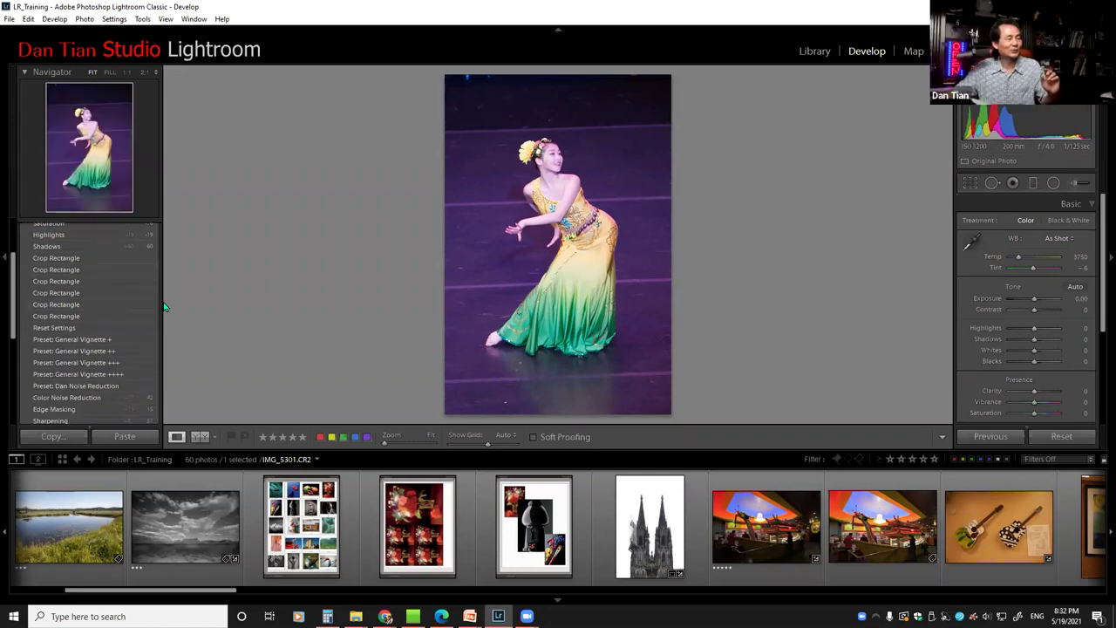
pyautogui.scroll(-2, 145, 312)
pyautogui.scroll(-1, 143, 311)
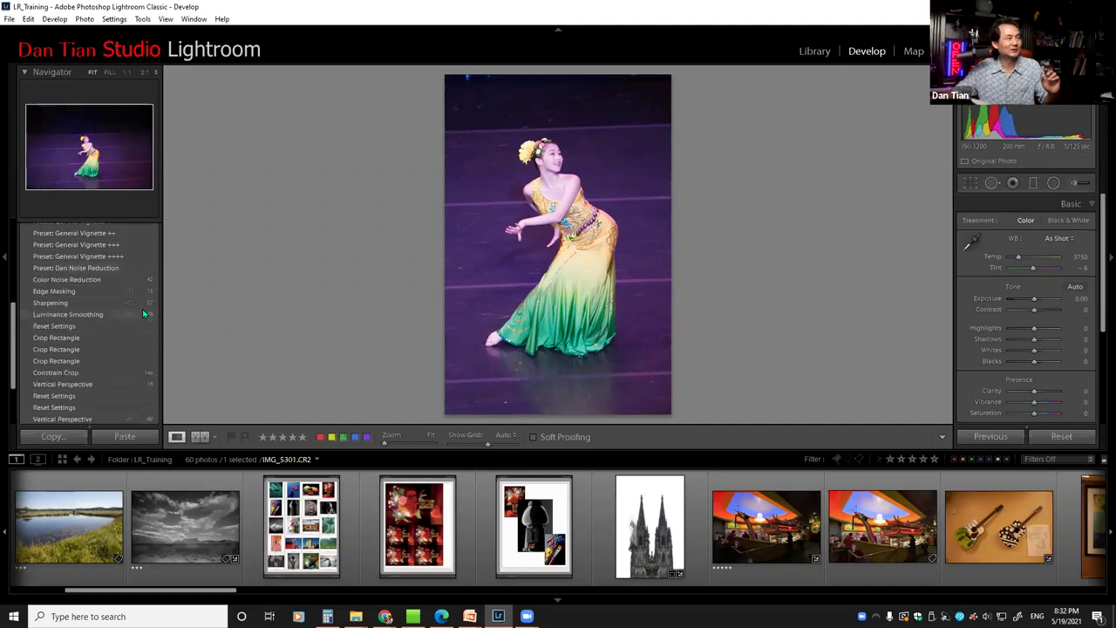
pyautogui.scroll(-2, 143, 310)
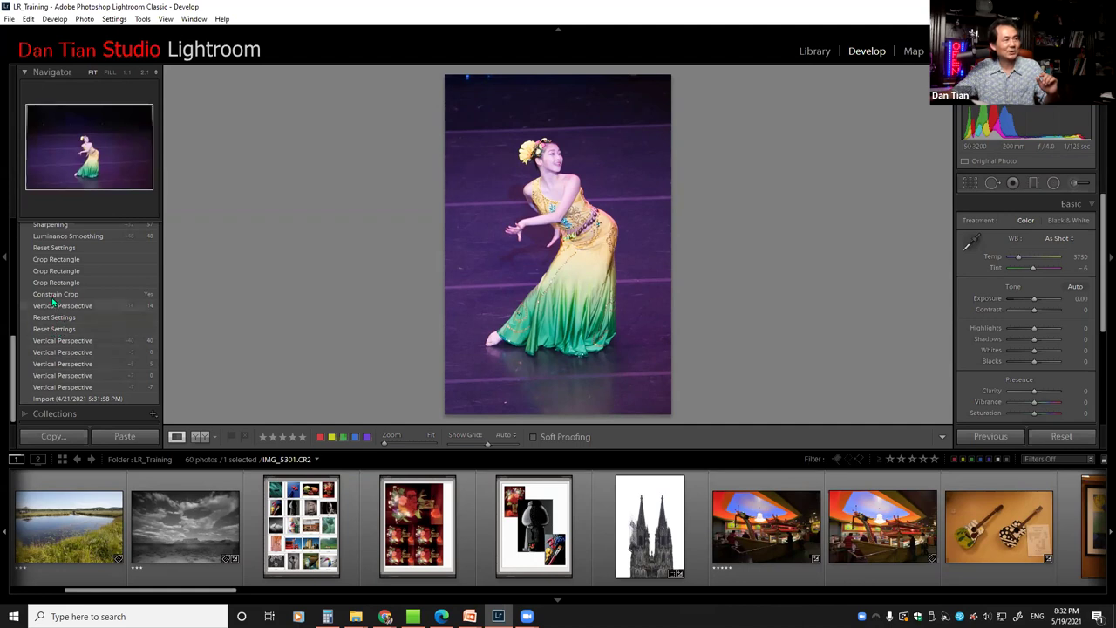
pyautogui.scroll(2, 53, 294)
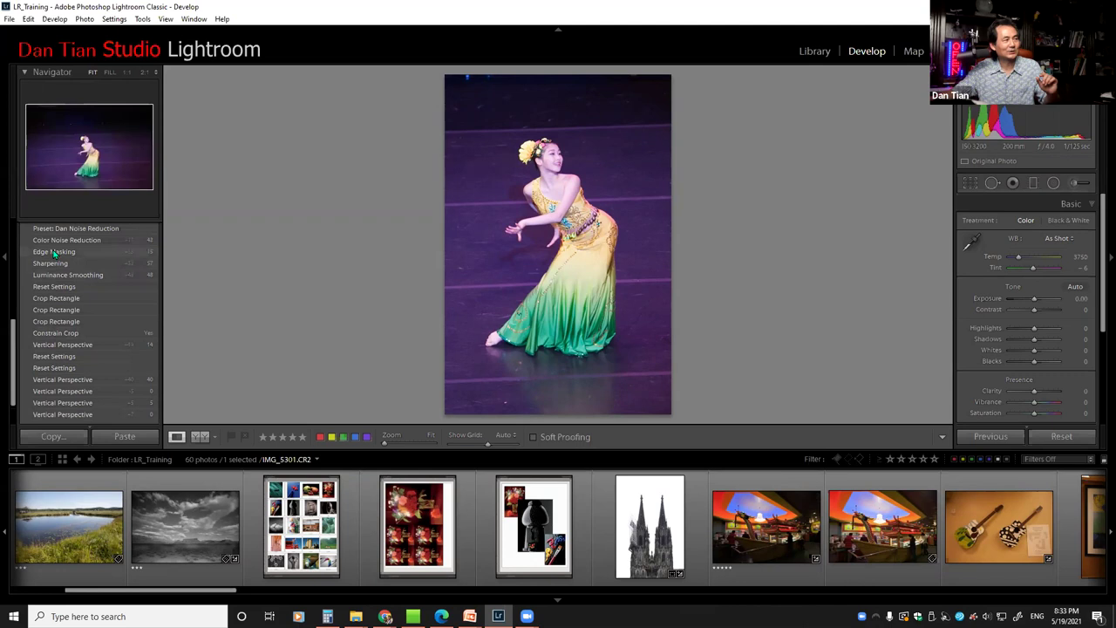
pyautogui.scroll(2, 69, 239)
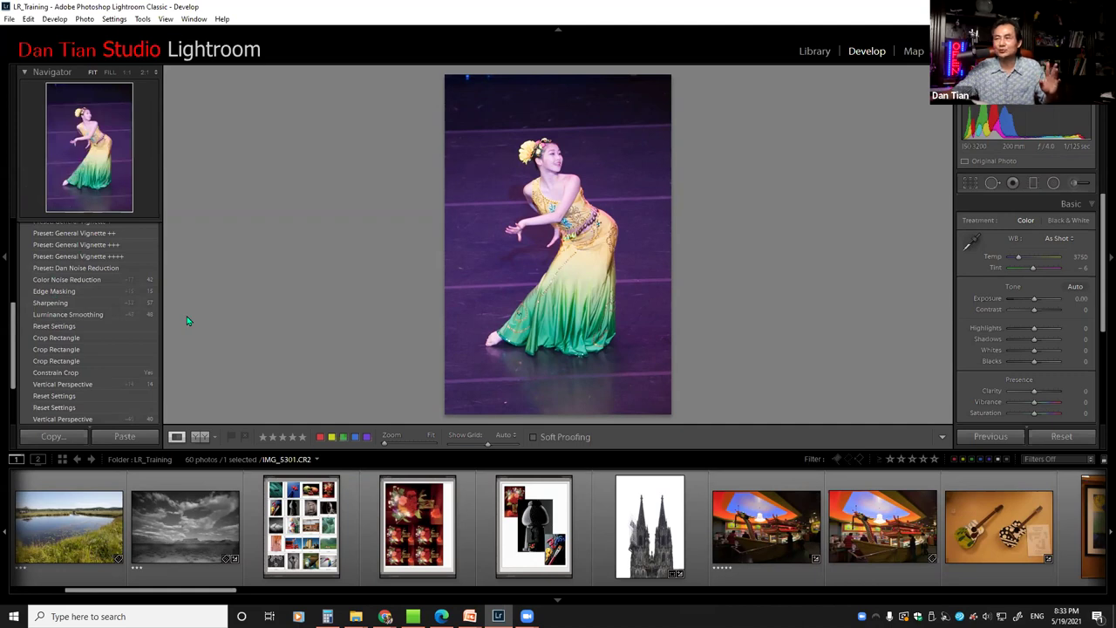
pyautogui.scroll(10, 36, 349)
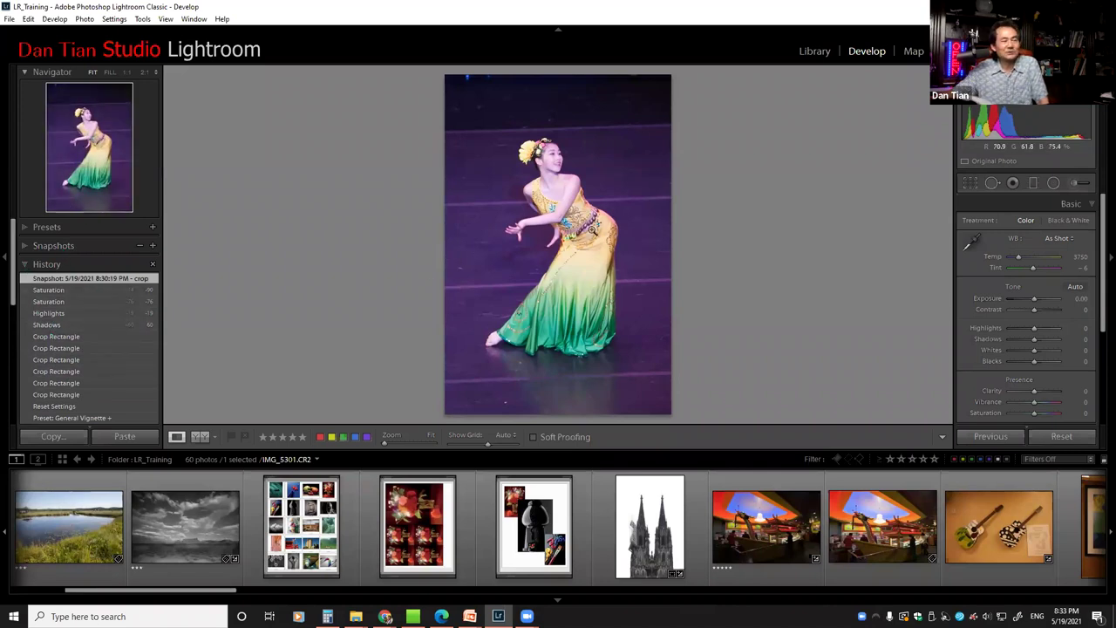
# Preview the first, second and fourth Crop Rectangle history states of the dancer photo
pyautogui.click(53, 339)
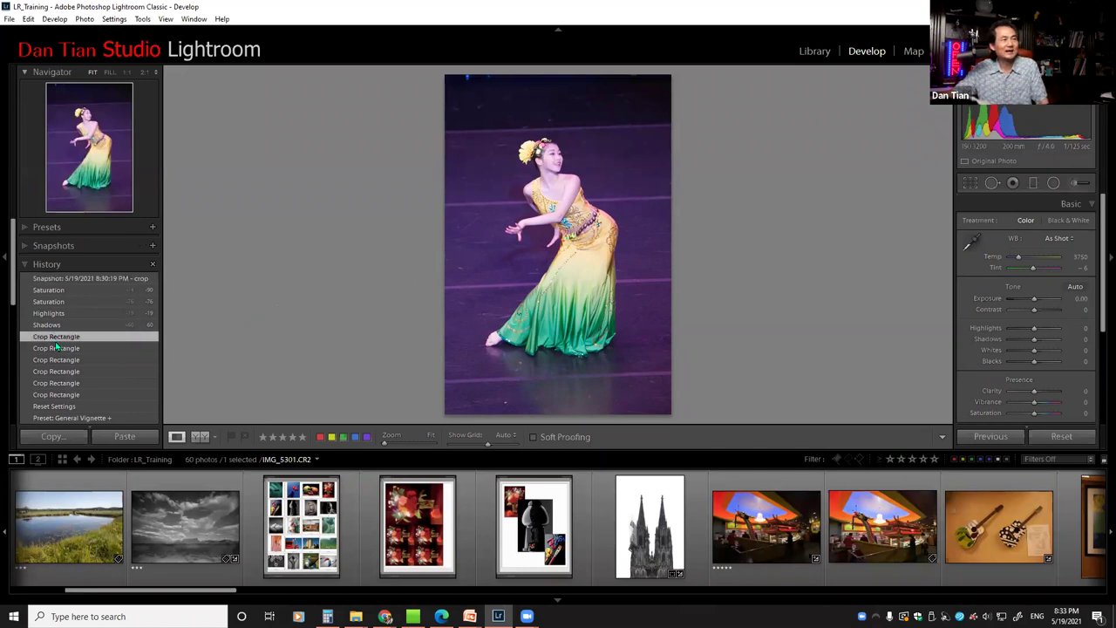
pyautogui.click(61, 349)
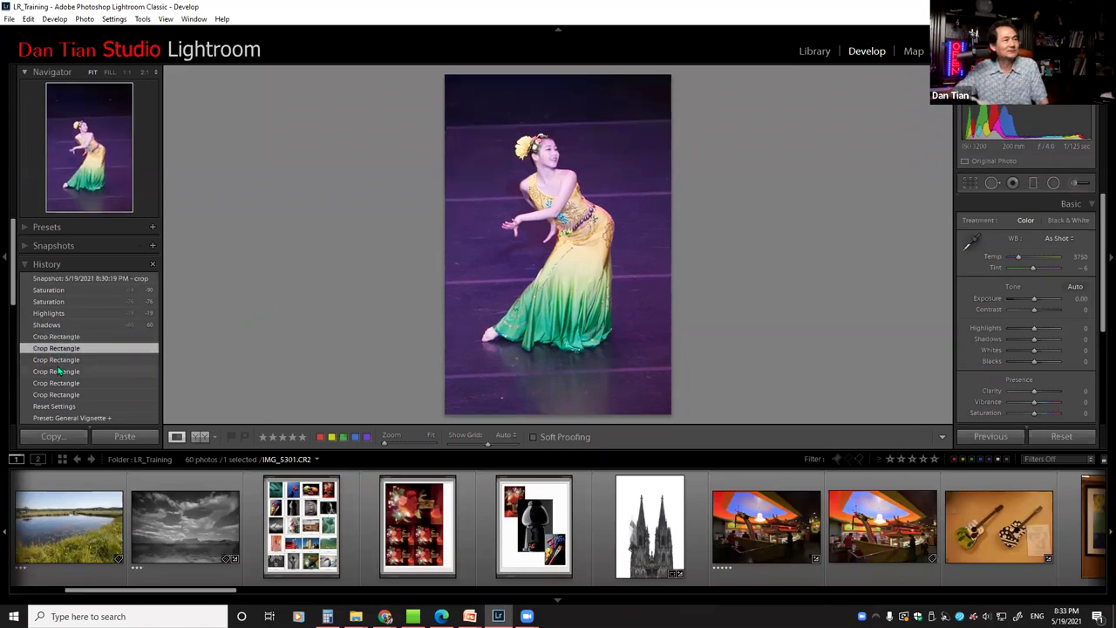
pyautogui.click(59, 372)
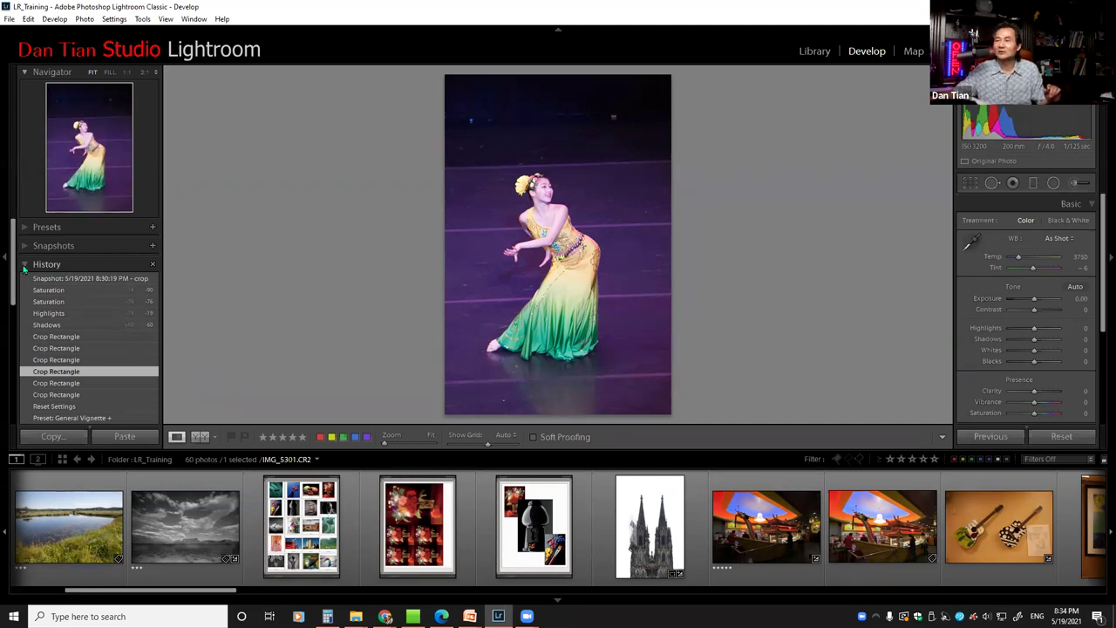
pyautogui.scroll(-1, 67, 399)
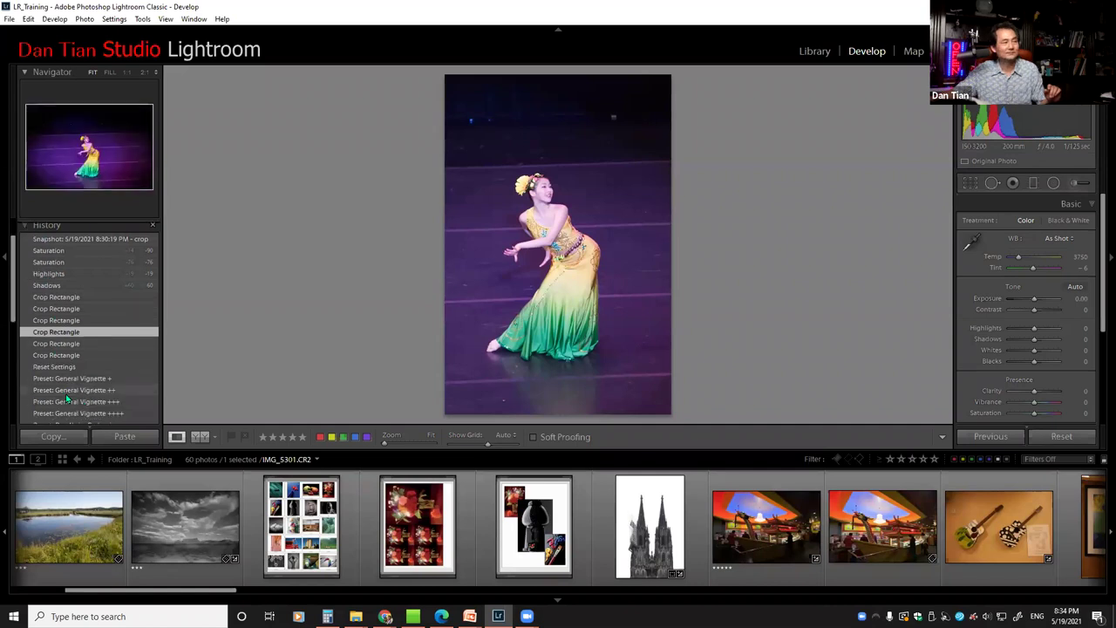
pyautogui.scroll(-2, 67, 398)
pyautogui.scroll(-2, 68, 397)
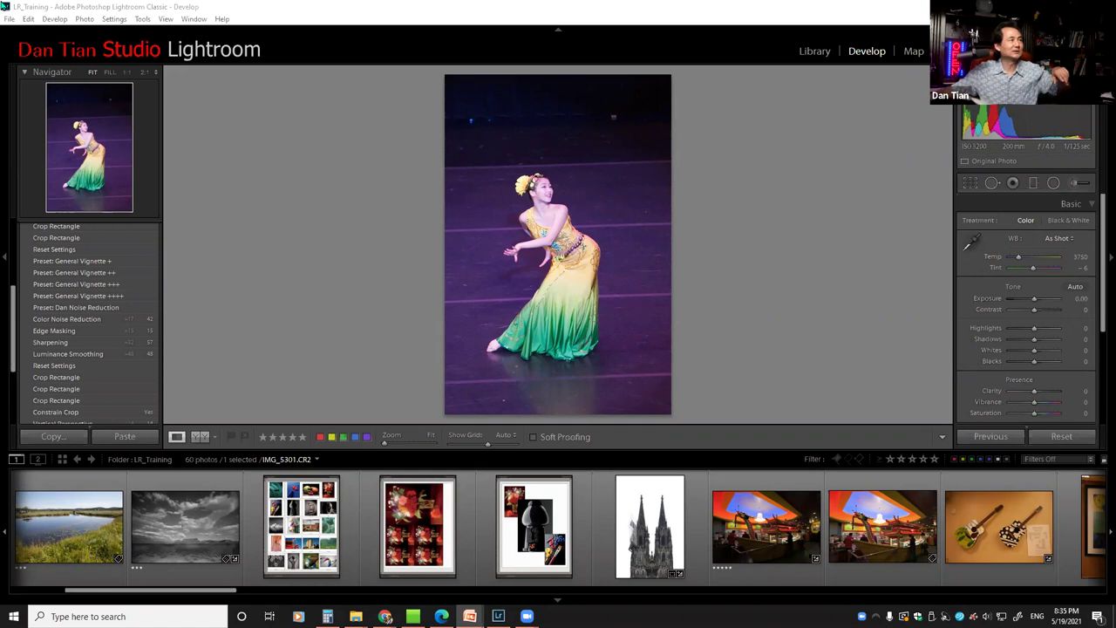
pyautogui.click(9, 18)
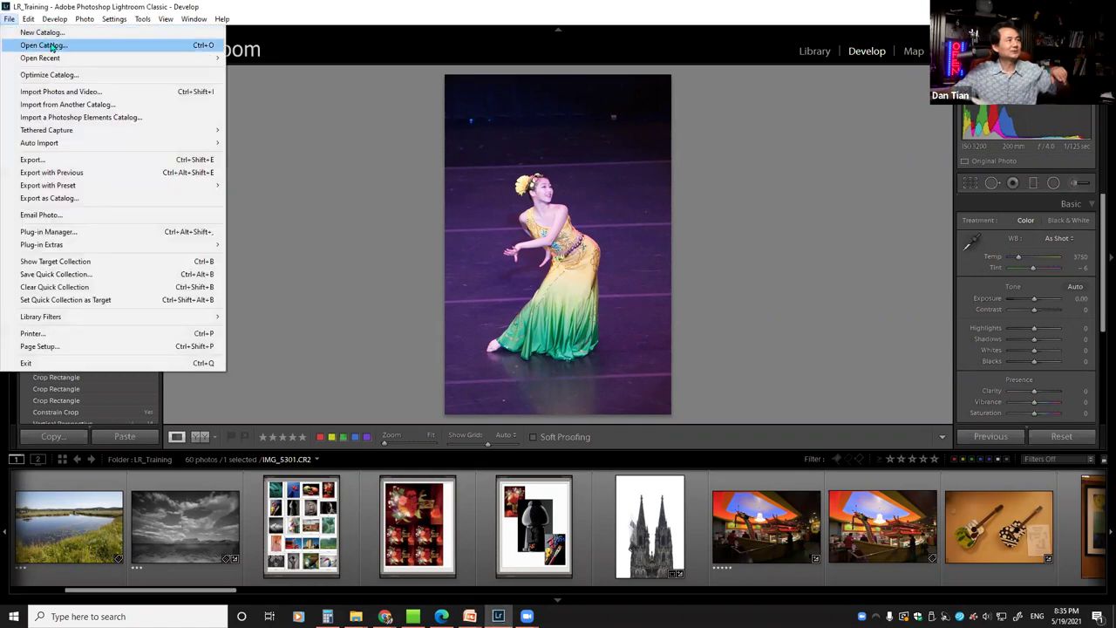
pyautogui.click(297, 8)
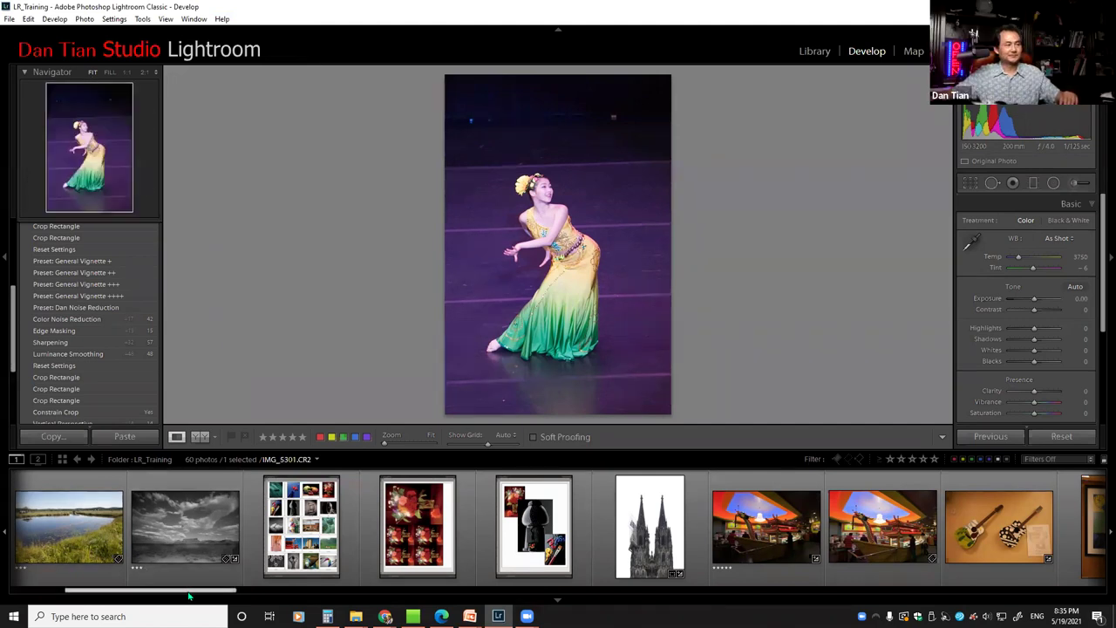
pyautogui.hscroll(-2, 190, 591)
pyautogui.hscroll(-1, 190, 591)
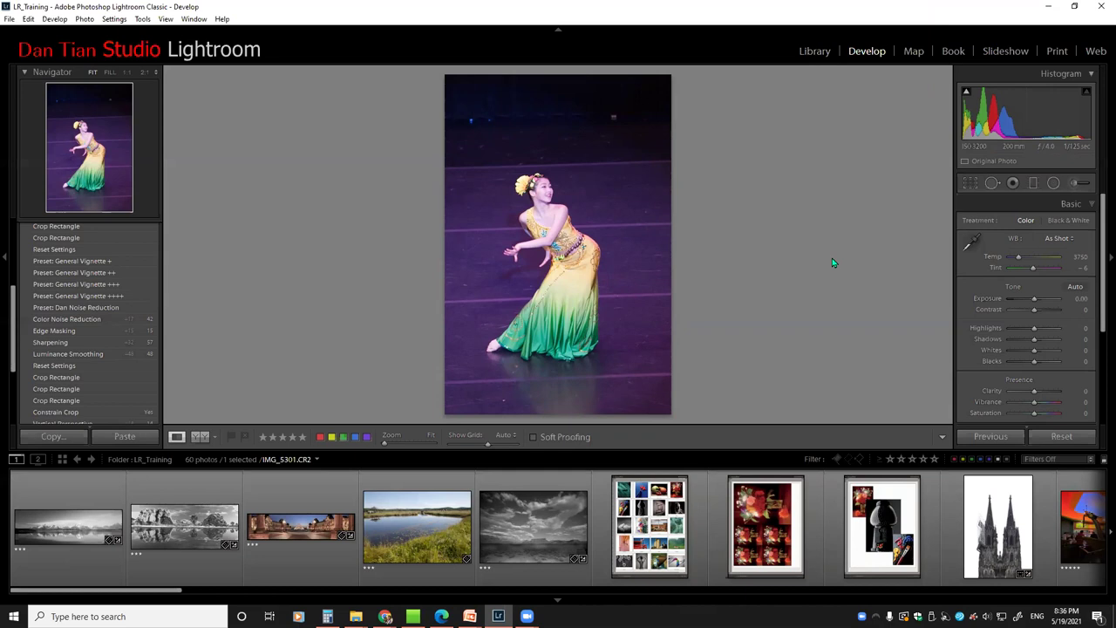
# Switch to Library and select the orange sun hat portrait (-1140-Edit.jpg) in the filmstrip
pyautogui.click(817, 52)
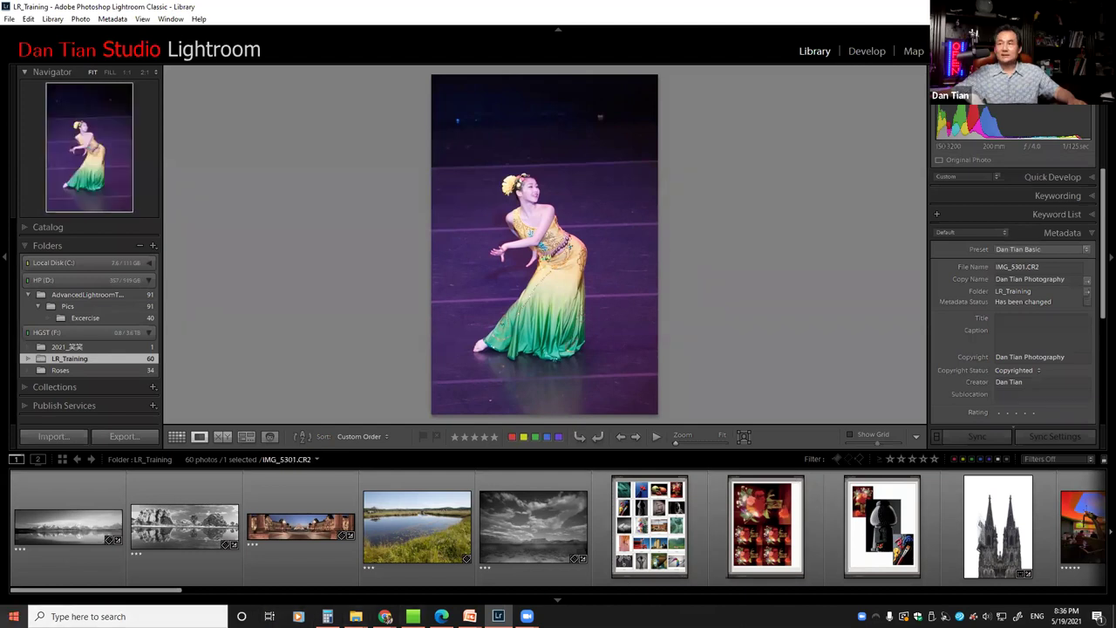
pyautogui.moveTo(43, 593); pyautogui.dragTo(399, 573)
pyautogui.hscroll(5, 398, 573)
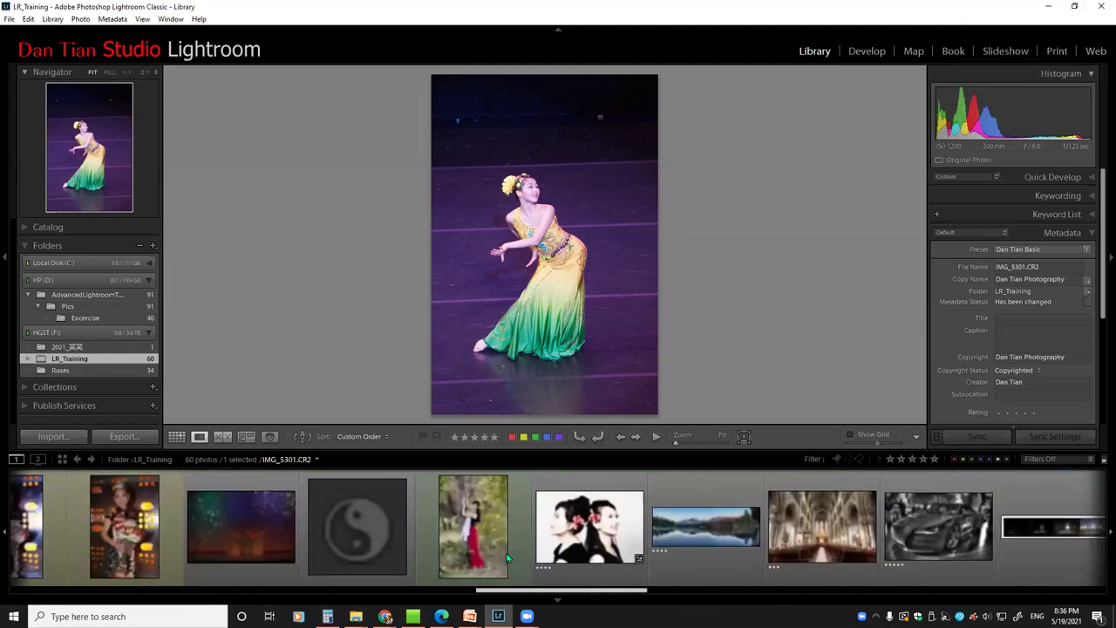
pyautogui.click(547, 563)
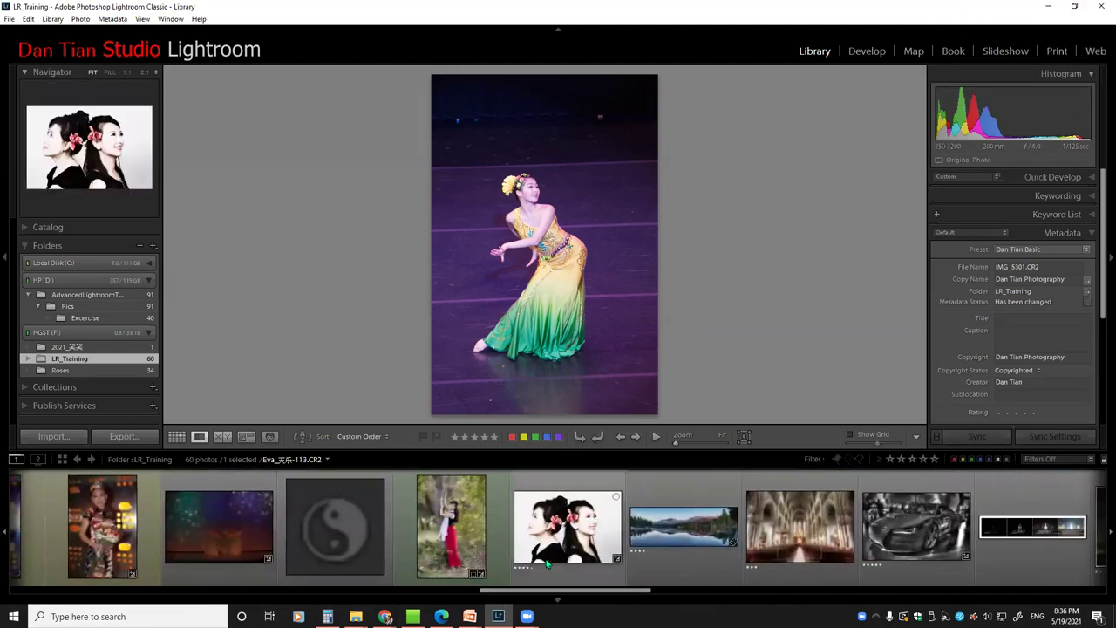
pyautogui.moveTo(555, 591); pyautogui.dragTo(868, 592)
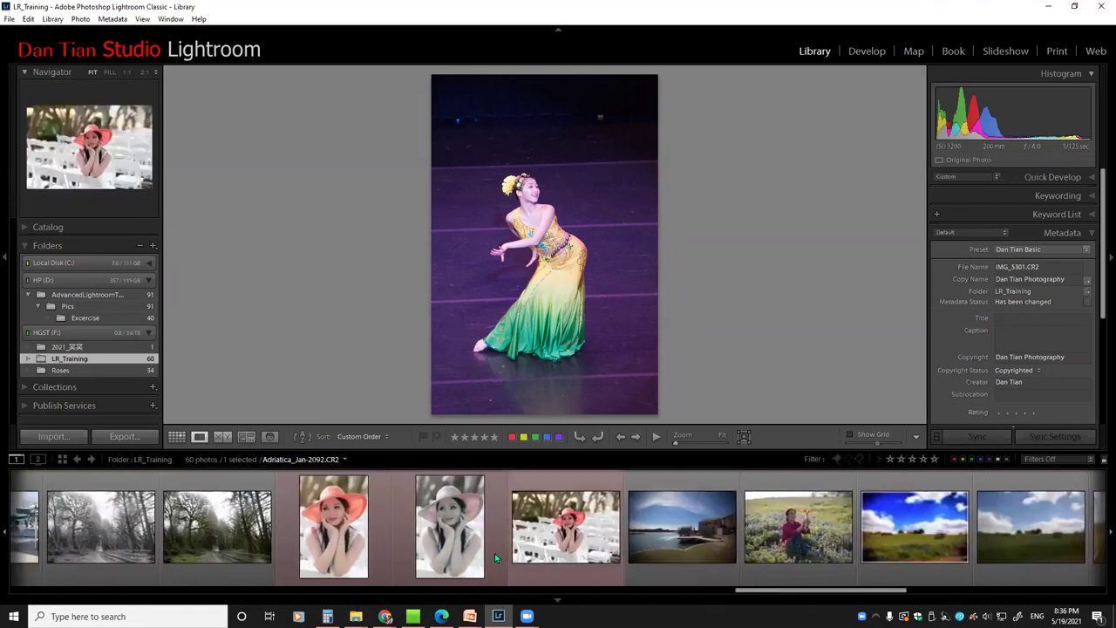
pyautogui.click(338, 533)
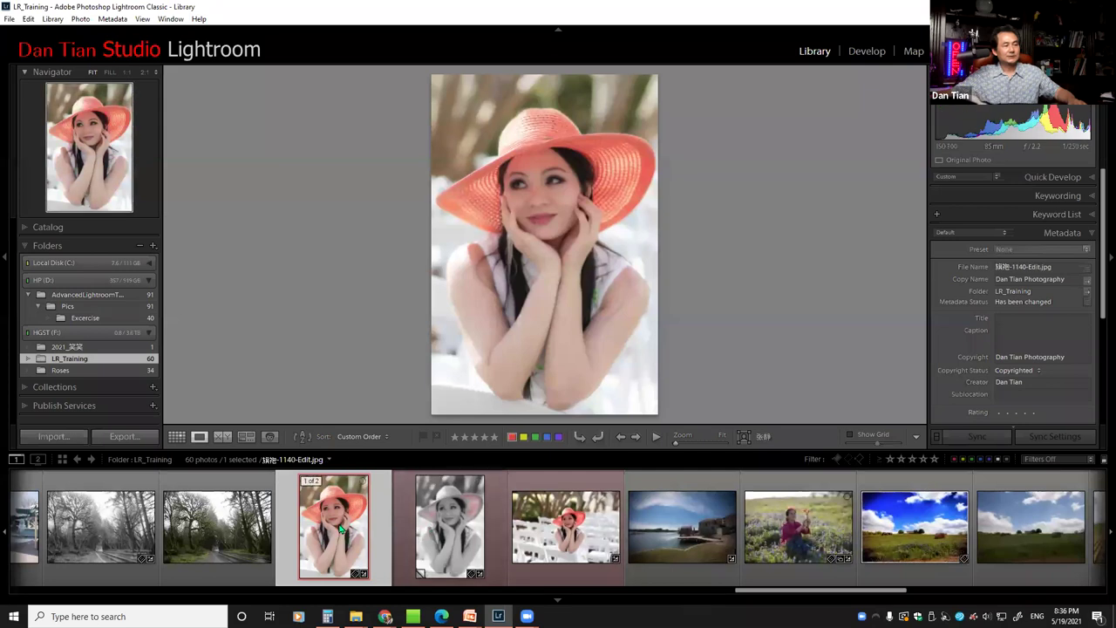
# Remove the black-and-white virtual copy, then open the hat portrait in Develop
pyautogui.rightClick(431, 533)
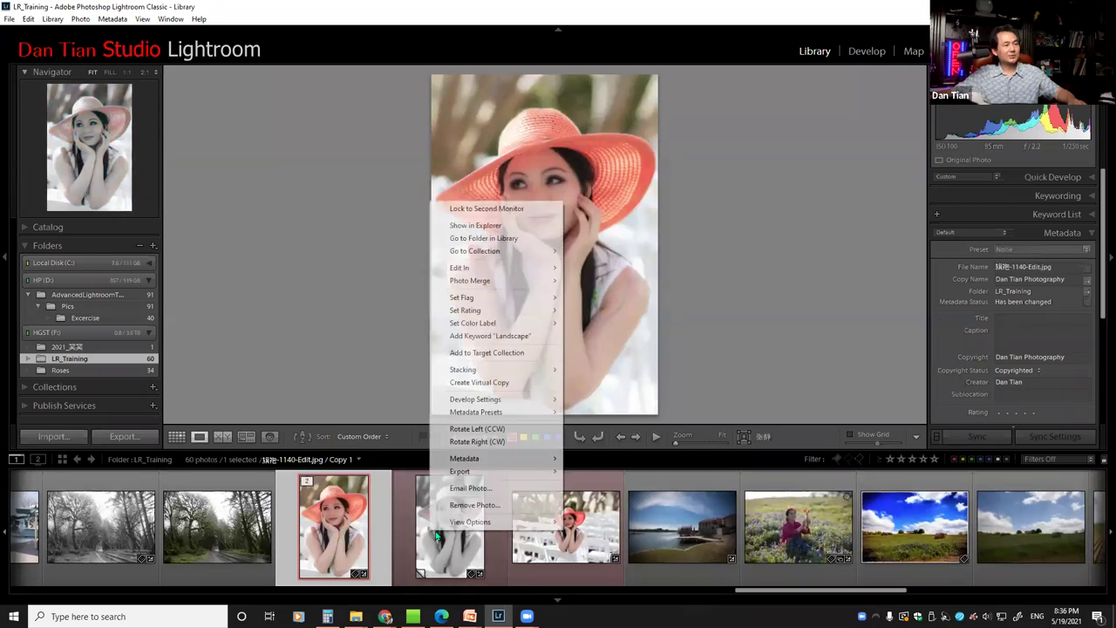
pyautogui.click(455, 507)
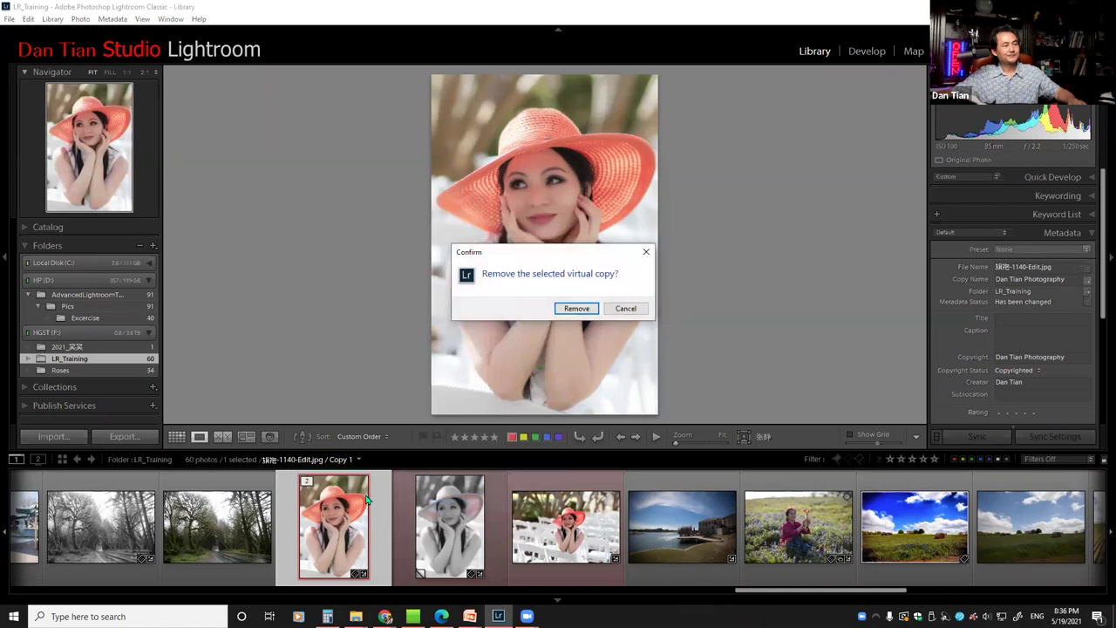
pyautogui.click(575, 308)
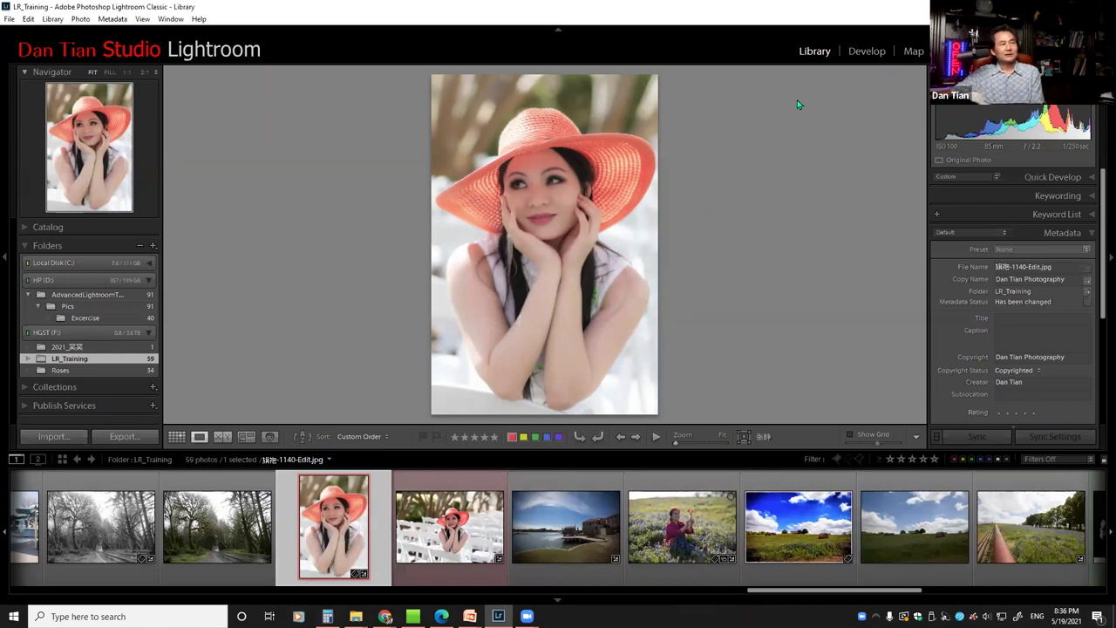
pyautogui.click(863, 53)
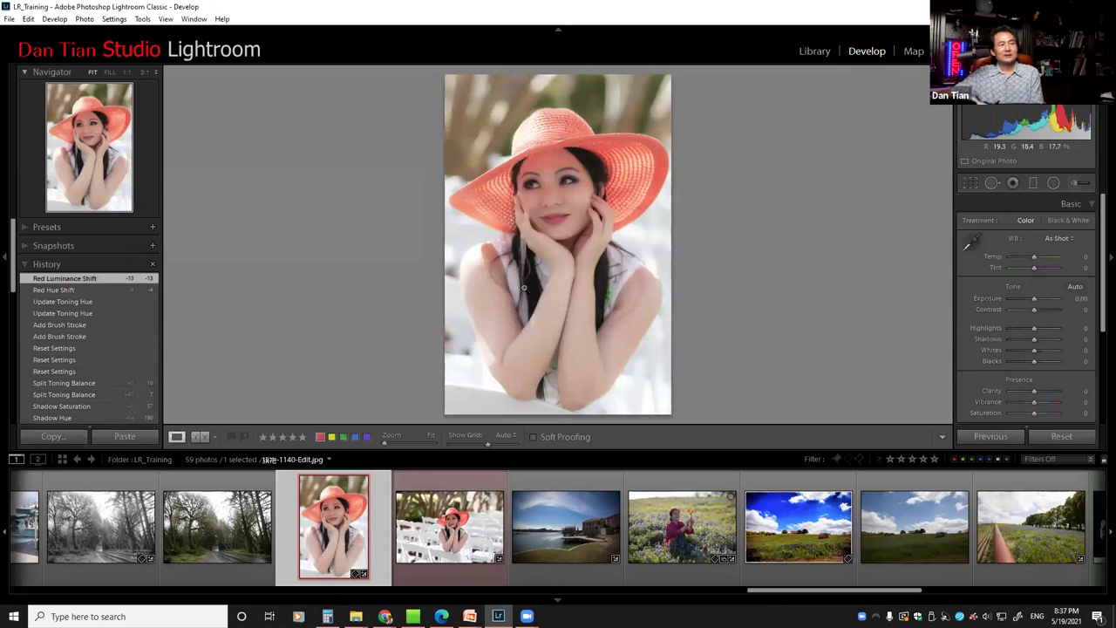
# Create a virtual copy (Copy 1) of the hat portrait and compare it with the original
pyautogui.rightClick(566, 262)
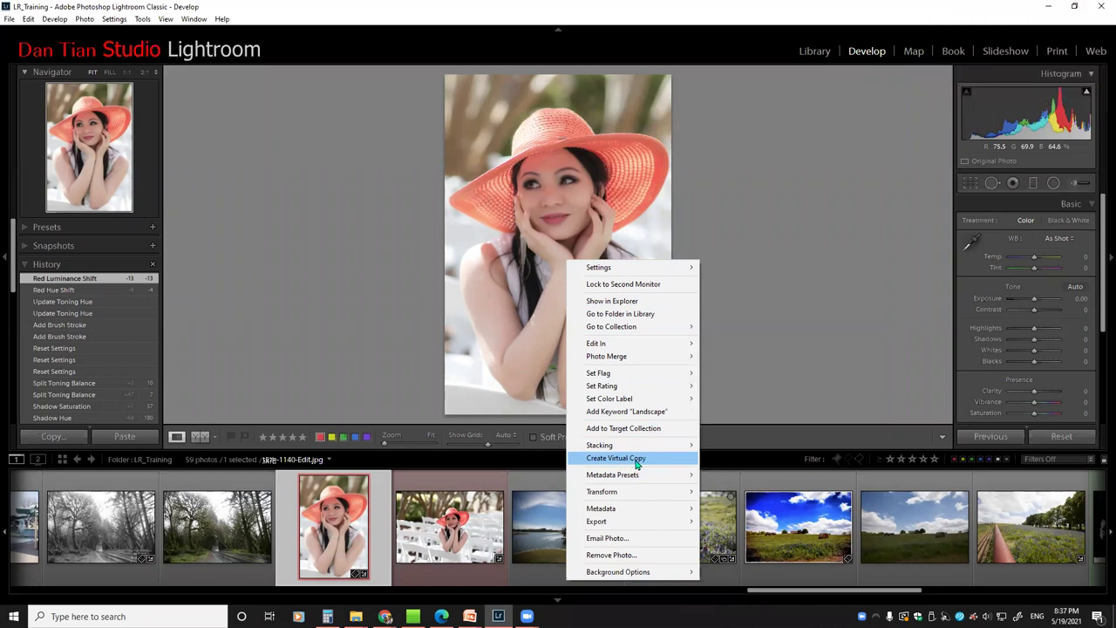
pyautogui.click(616, 458)
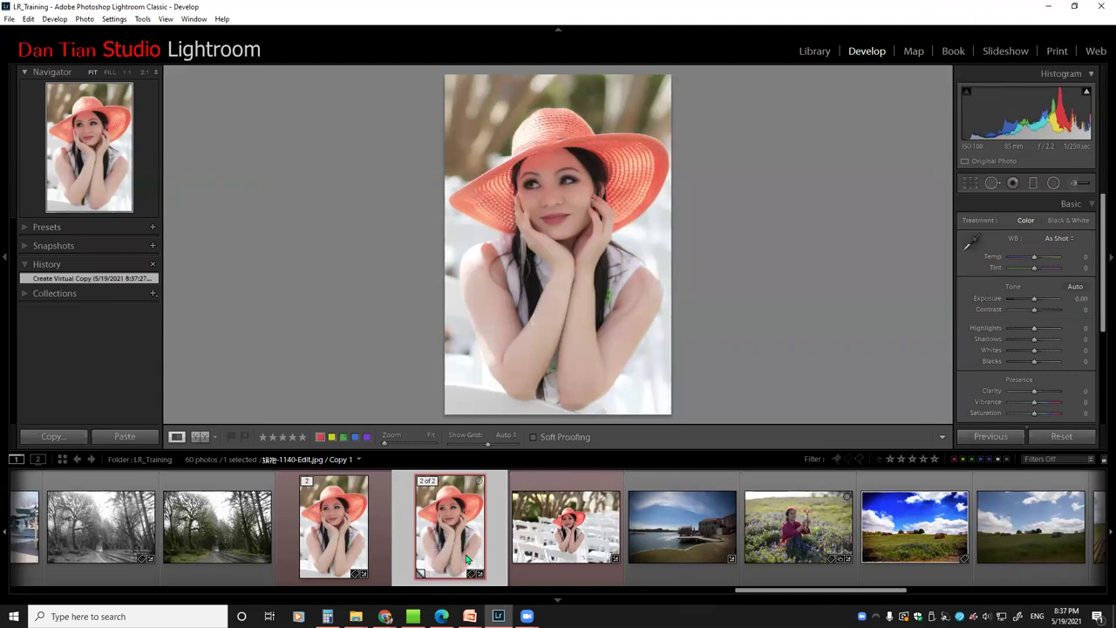
pyautogui.click(366, 531)
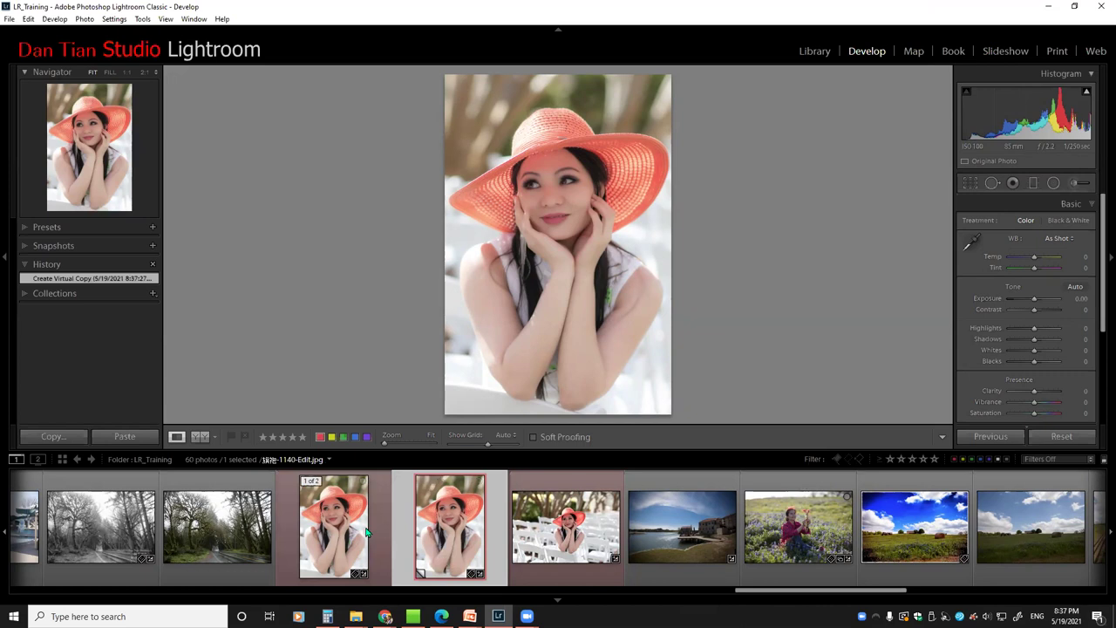
pyautogui.click(404, 533)
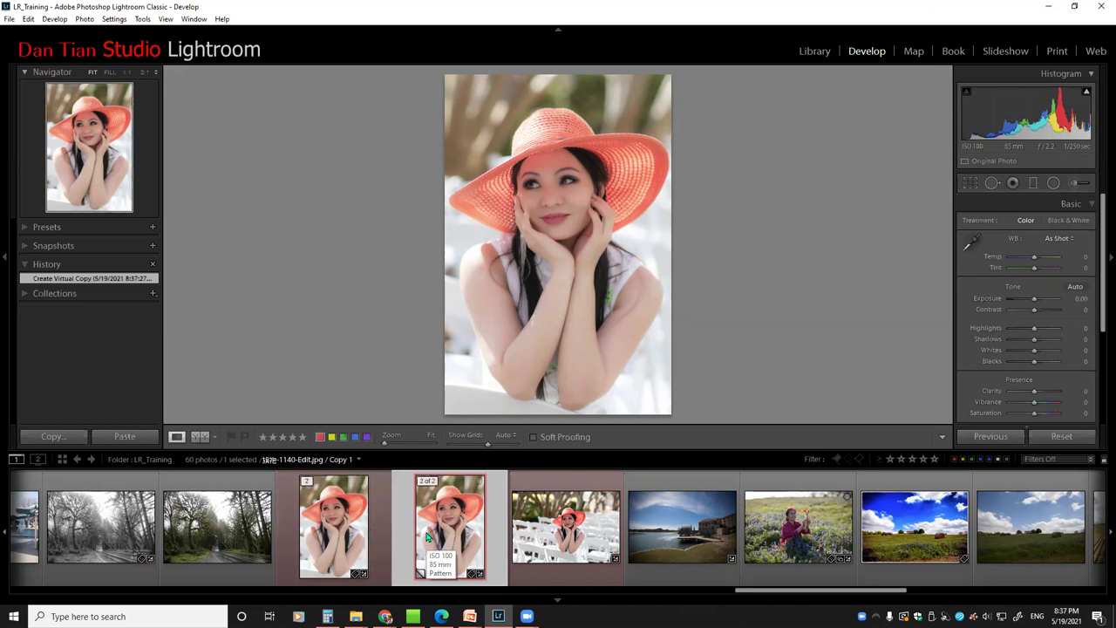
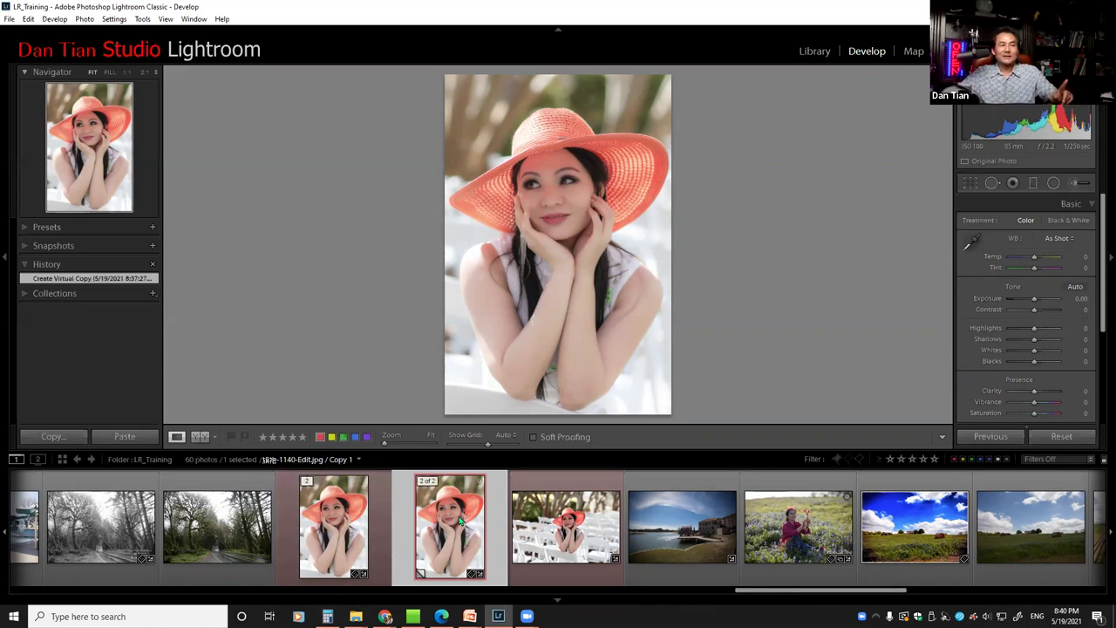
# Convert the current copy to Black & White, then make a second virtual copy of the colour hat portrait
pyautogui.press('v')
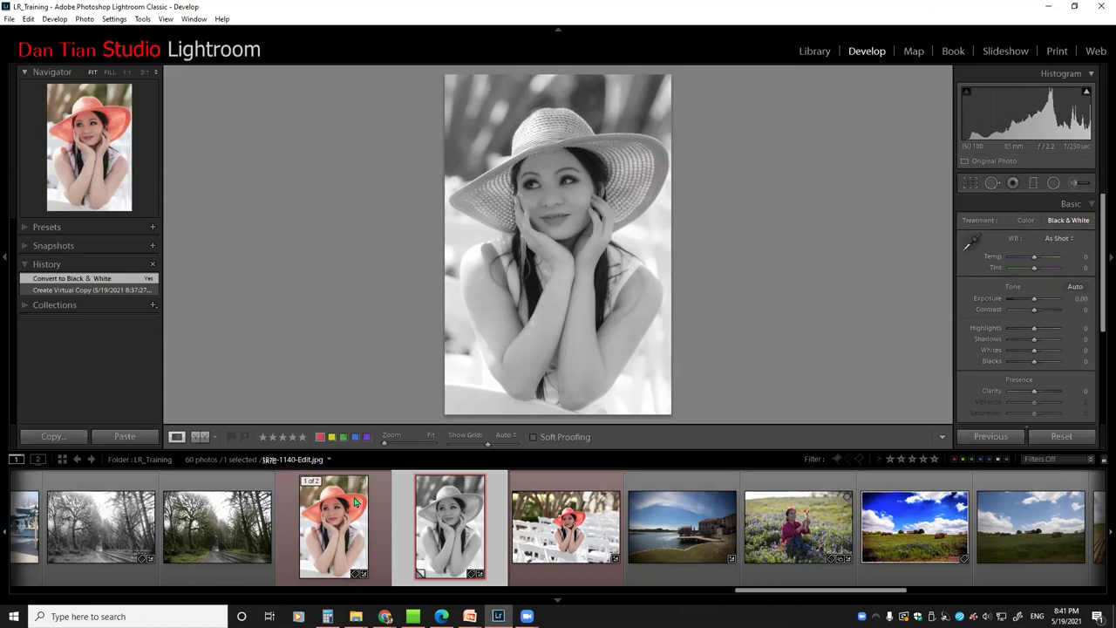
pyautogui.rightClick(355, 501)
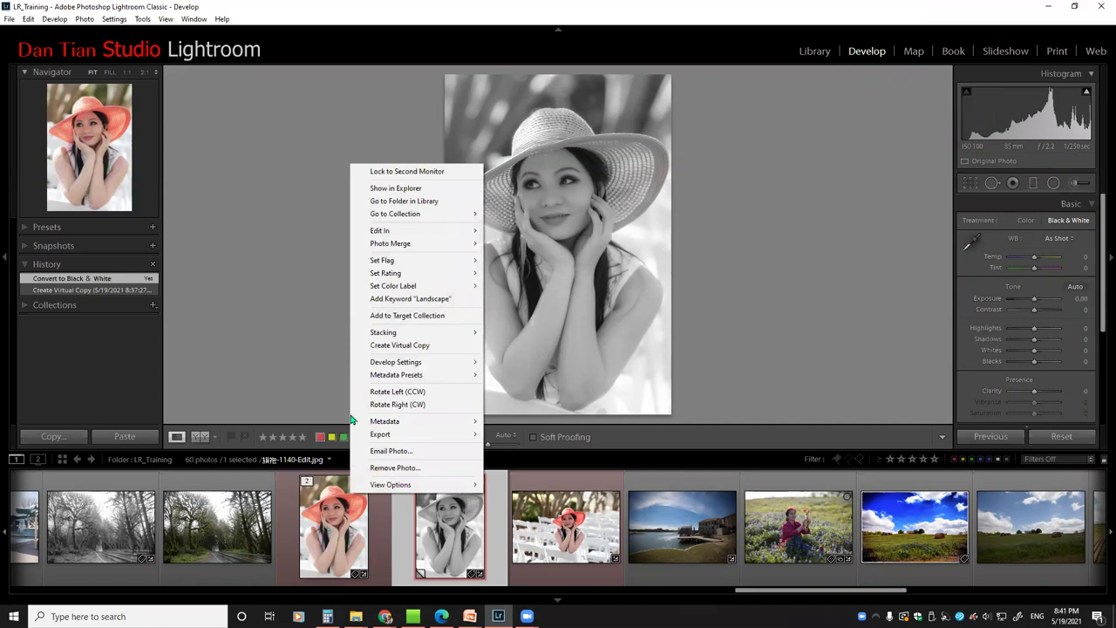
pyautogui.click(393, 346)
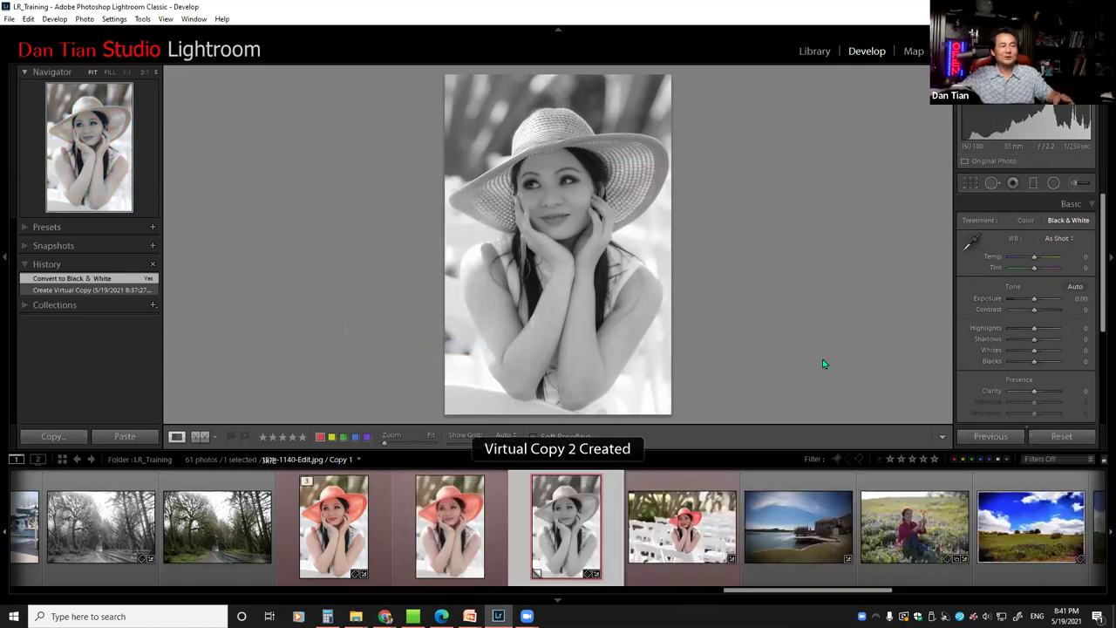
# Apply the Sepia Tone preset from Lightroom B&W Toned Presets to the colour virtual copy
pyautogui.click(446, 529)
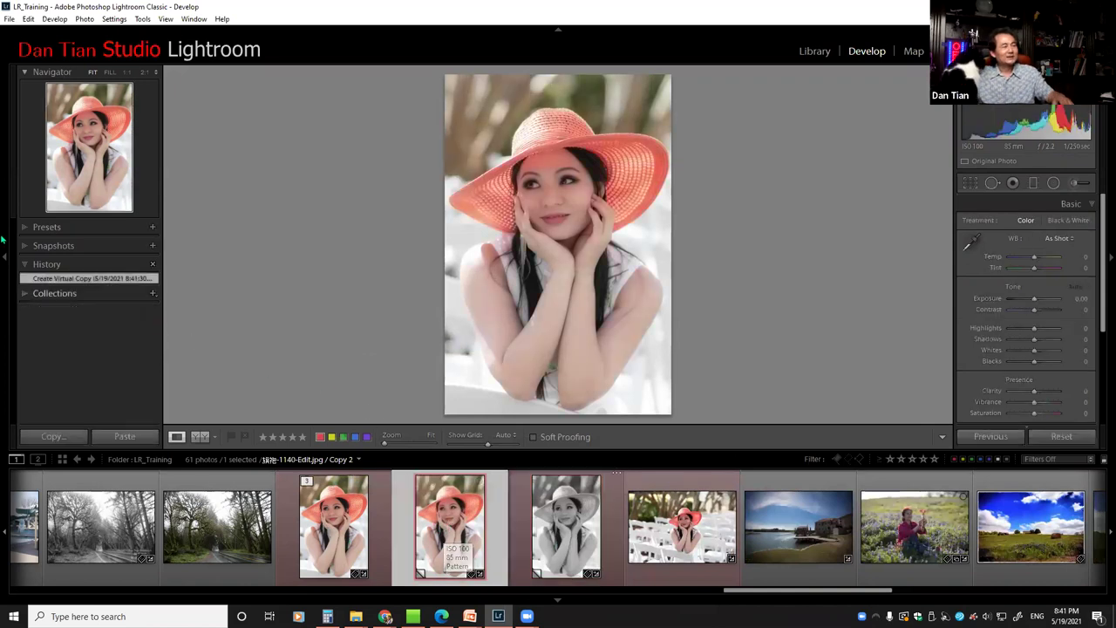
pyautogui.click(27, 228)
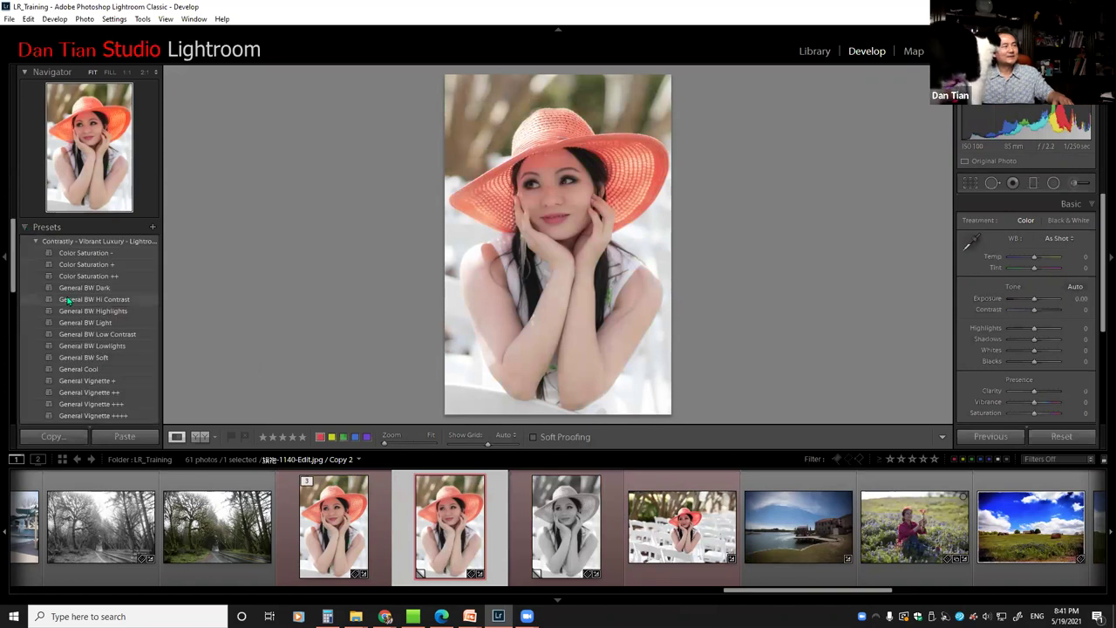
pyautogui.click(36, 241)
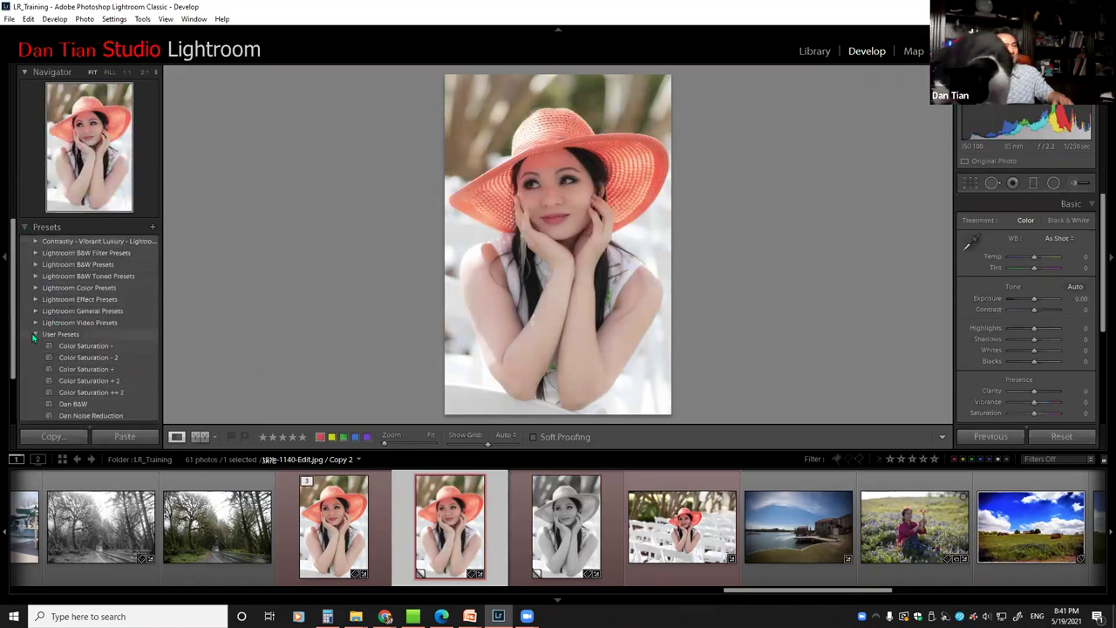
pyautogui.click(34, 334)
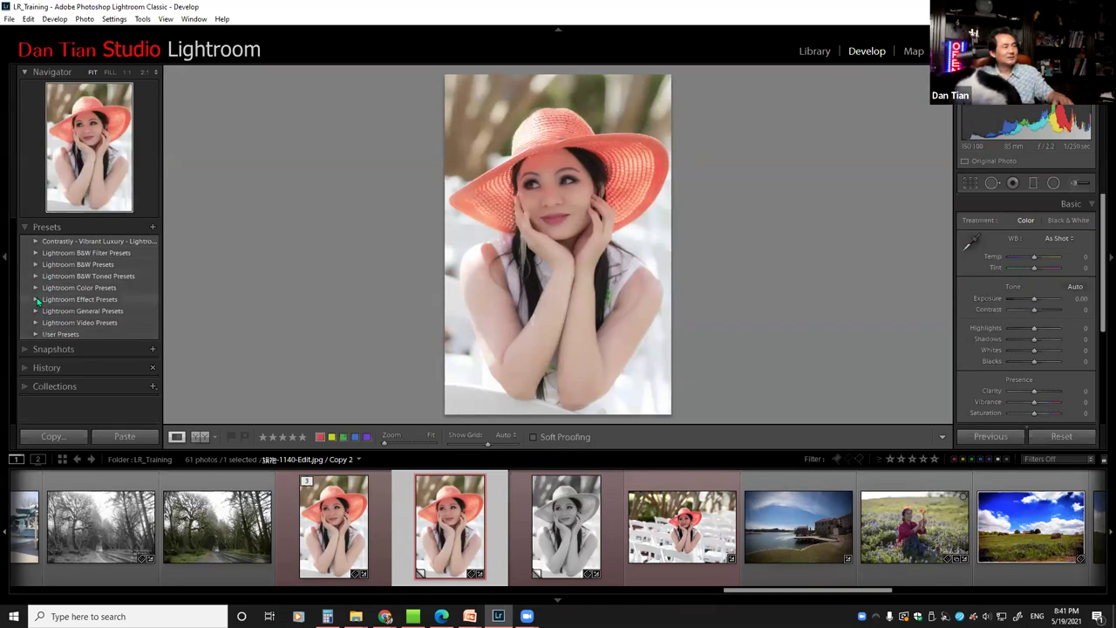
pyautogui.click(36, 276)
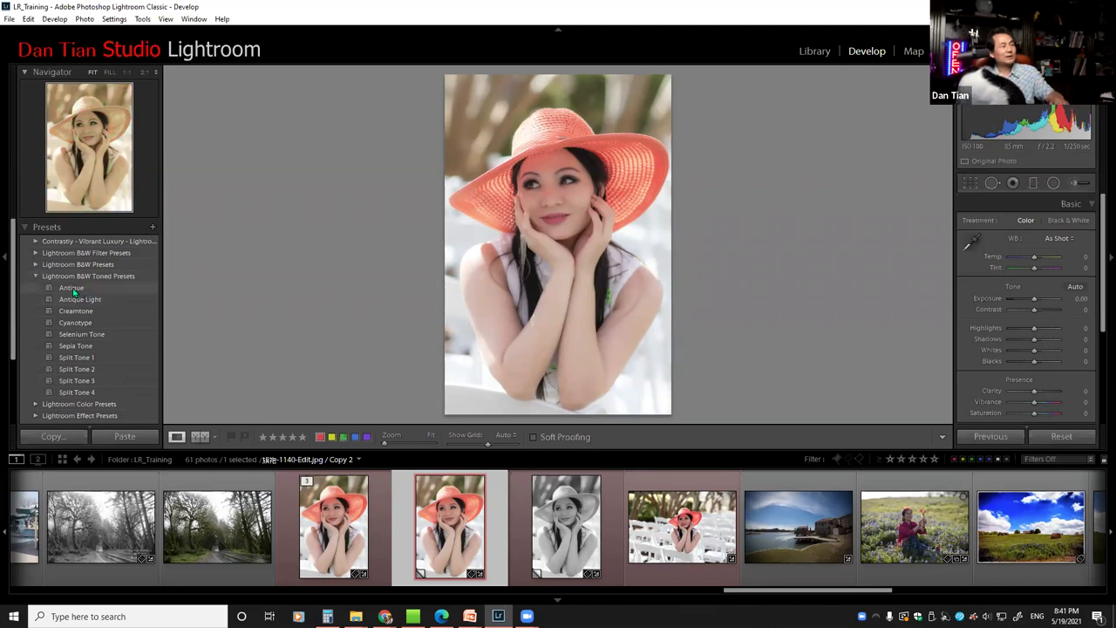
pyautogui.click(77, 346)
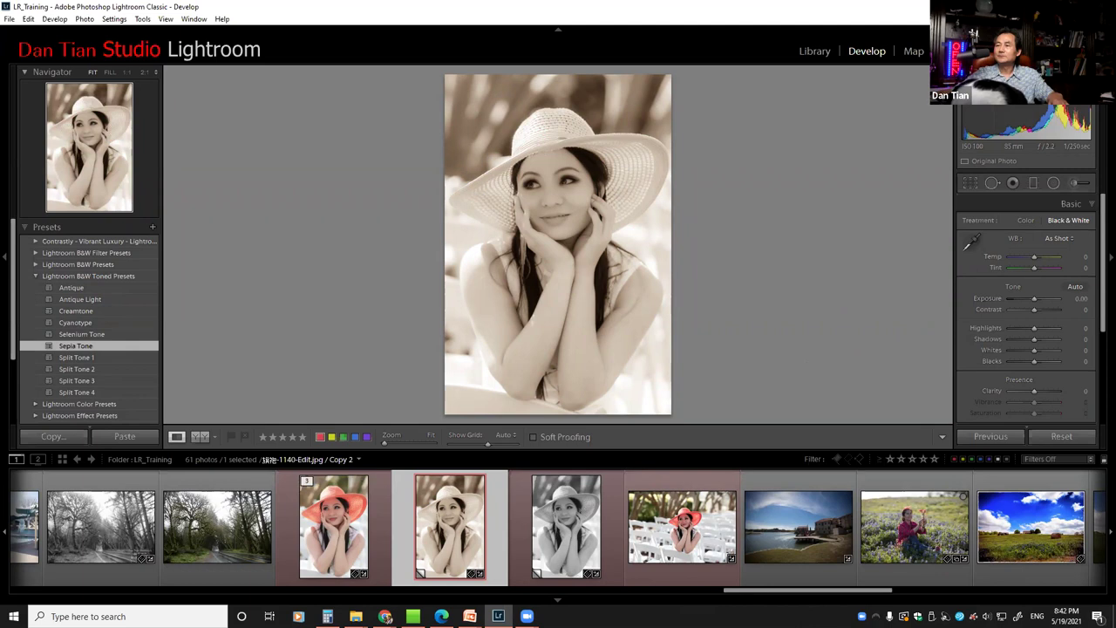
pyautogui.hotkey('alt', 'Tab')
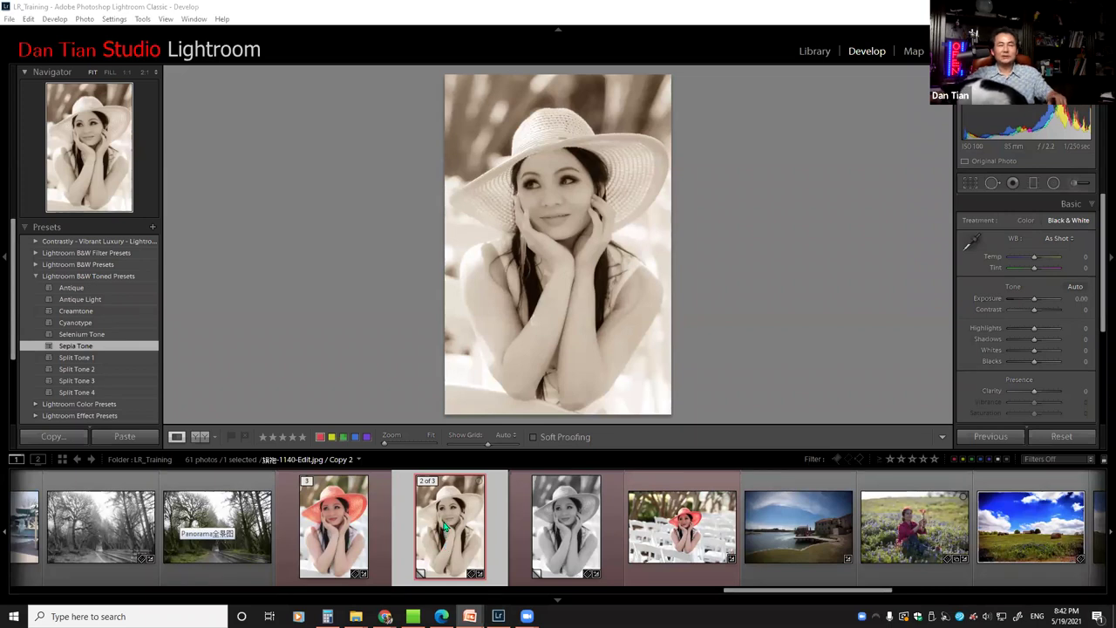
# Remove the sepia virtual copy from the filmstrip and confirm the removal
pyautogui.rightClick(444, 526)
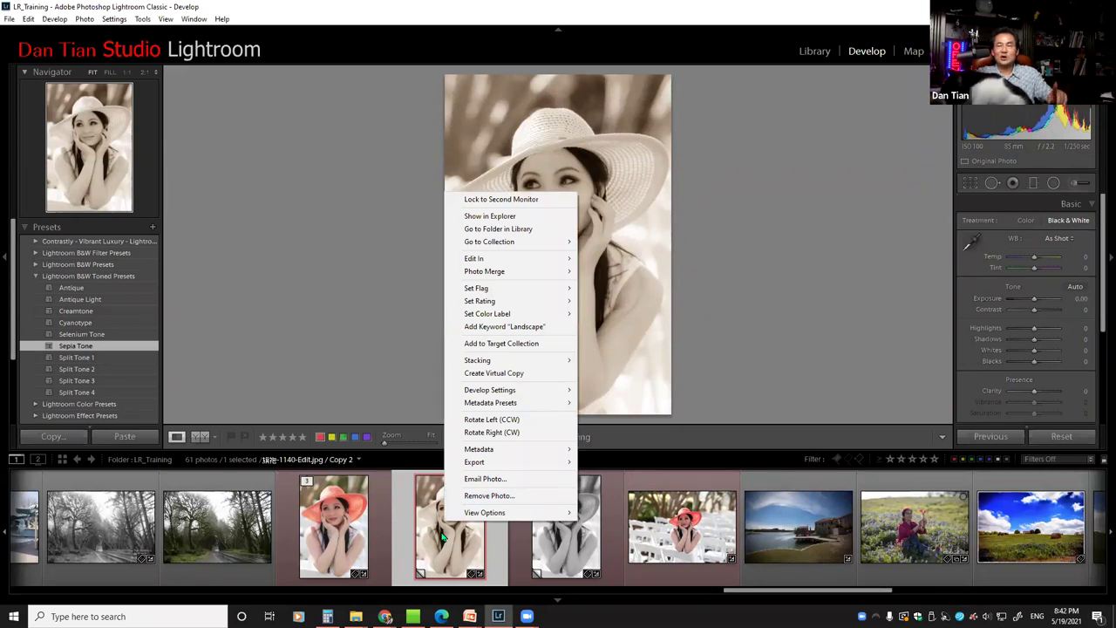
pyautogui.click(442, 536)
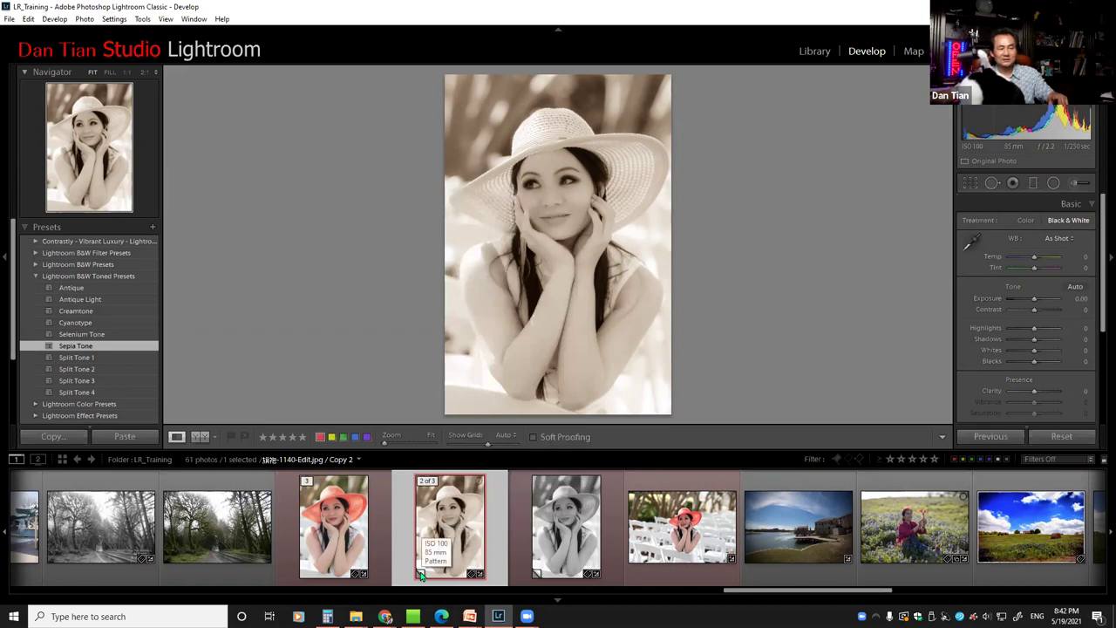
pyautogui.rightClick(441, 529)
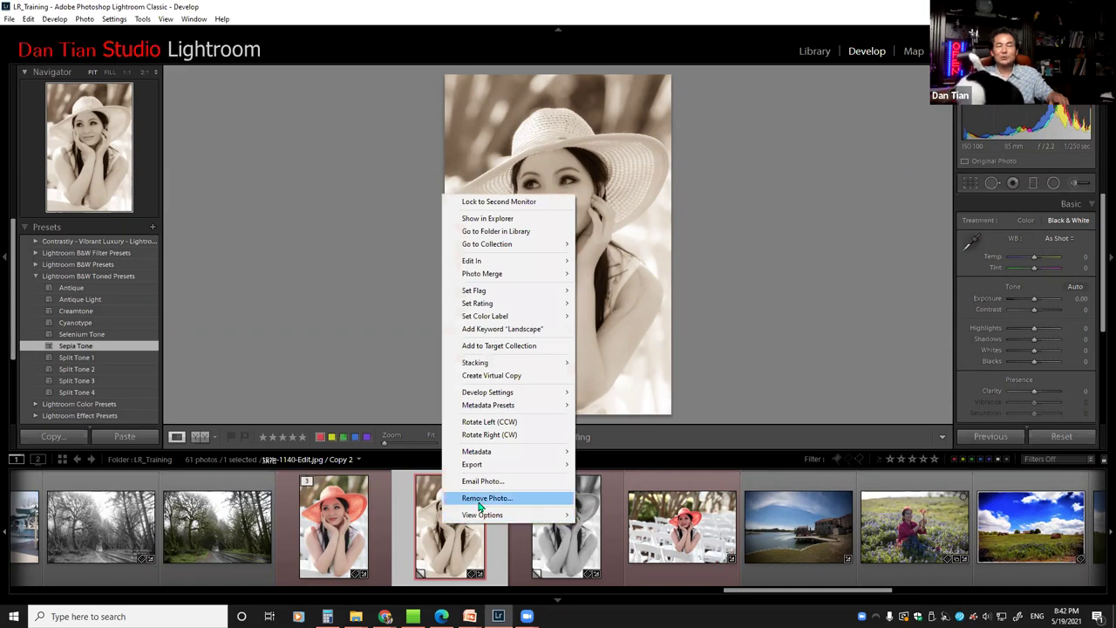
pyautogui.click(486, 498)
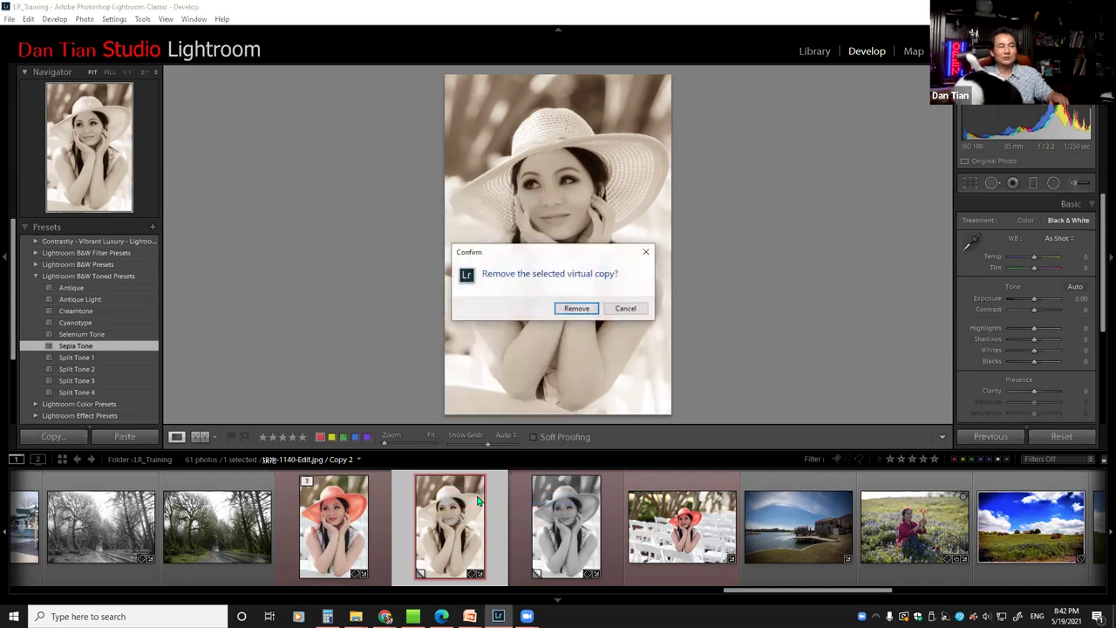
pyautogui.click(579, 311)
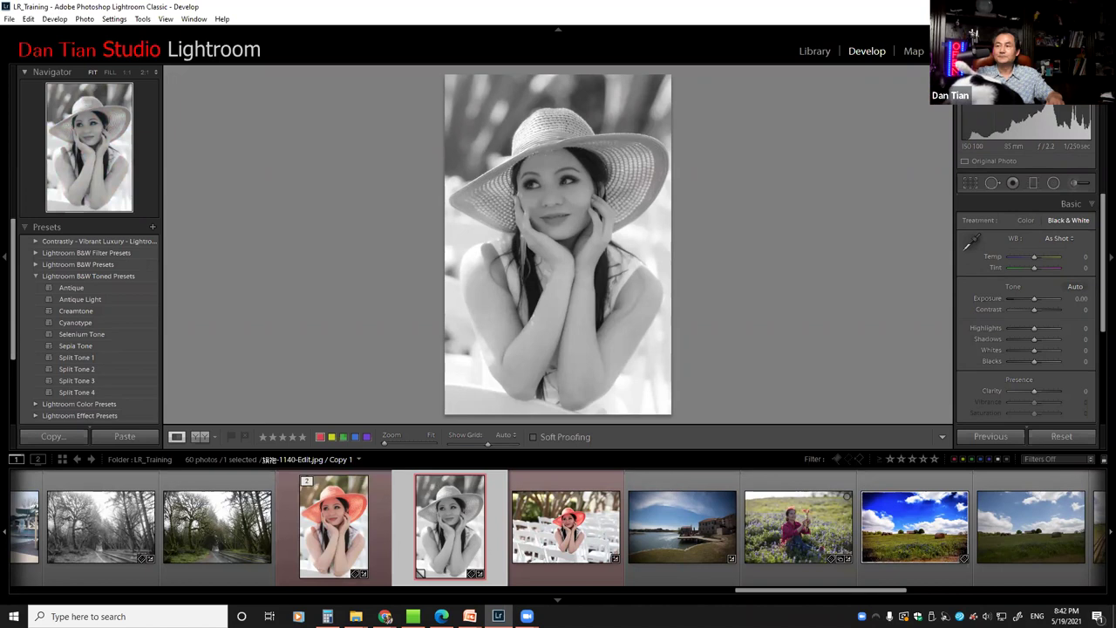
pyautogui.hotkey('alt', 'Tab')
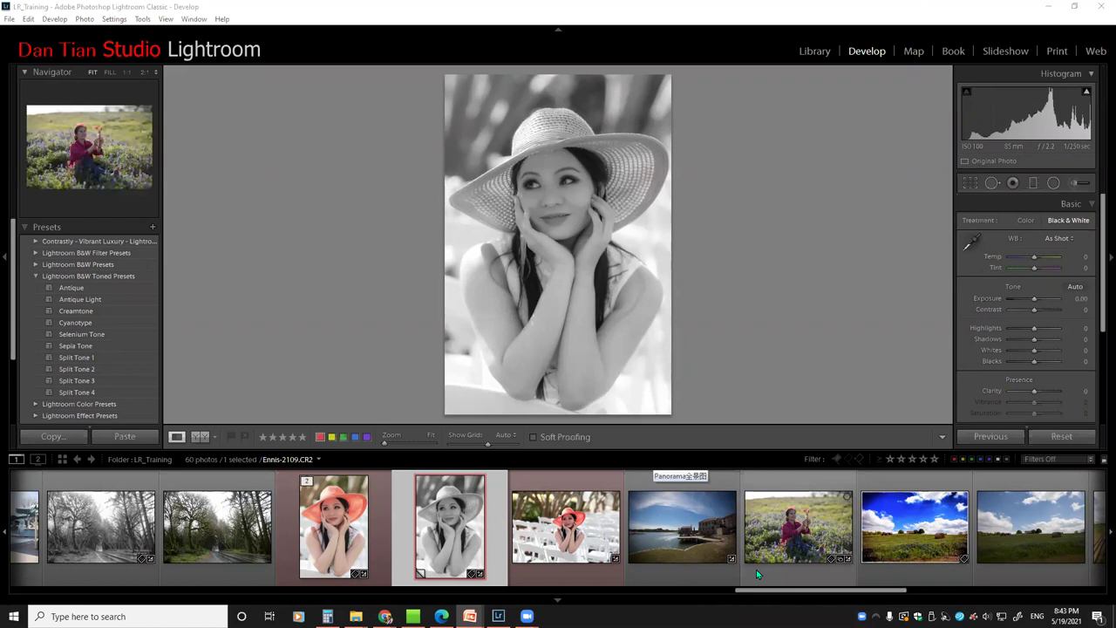
pyautogui.moveTo(773, 594); pyautogui.dragTo(861, 586)
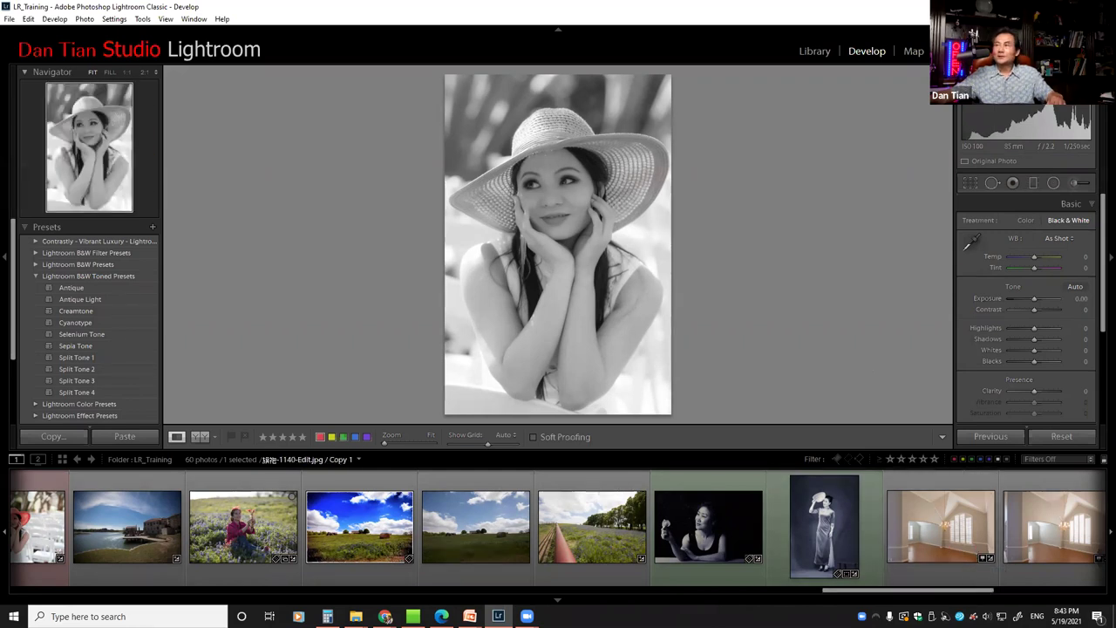
# Start the PowerPoint slide show from slide 153, the desert-rock panorama
pyautogui.click(469, 616)
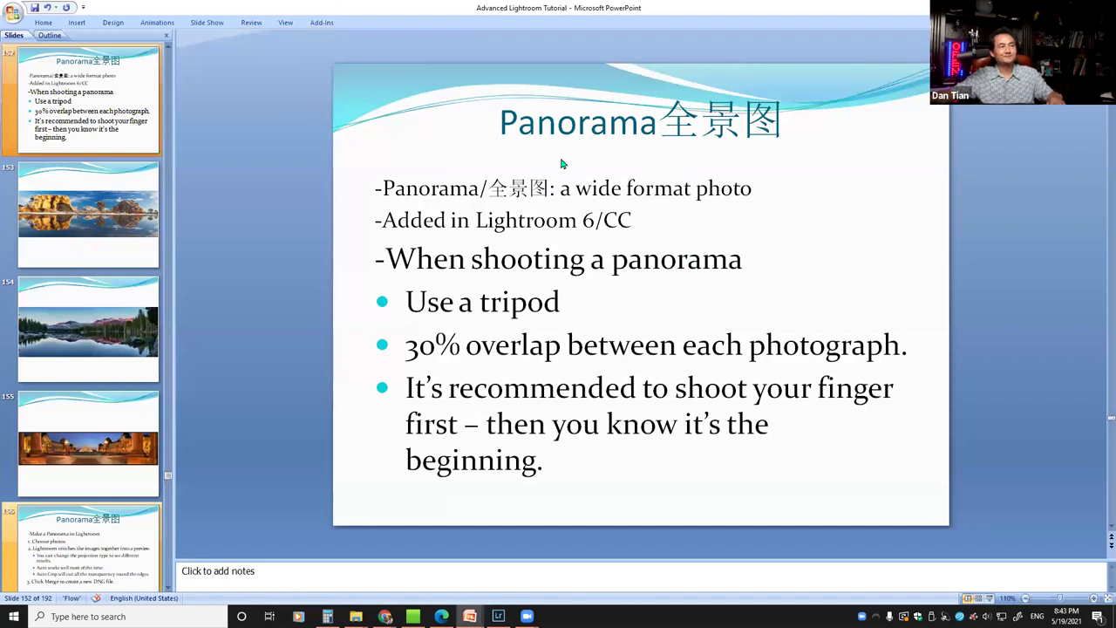
pyautogui.click(90, 231)
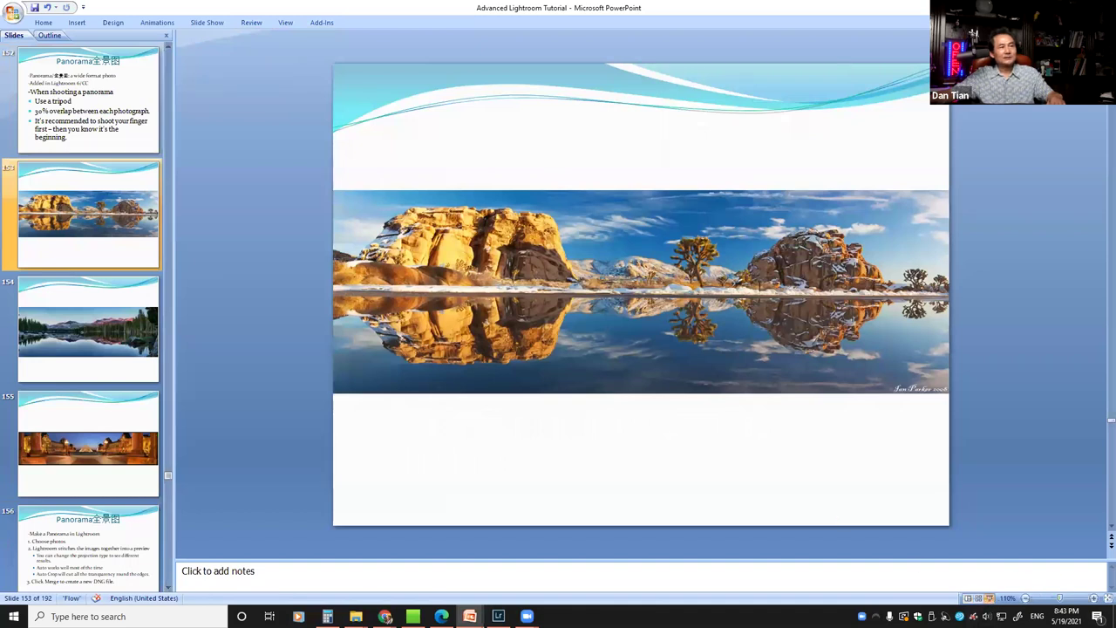
pyautogui.click(988, 598)
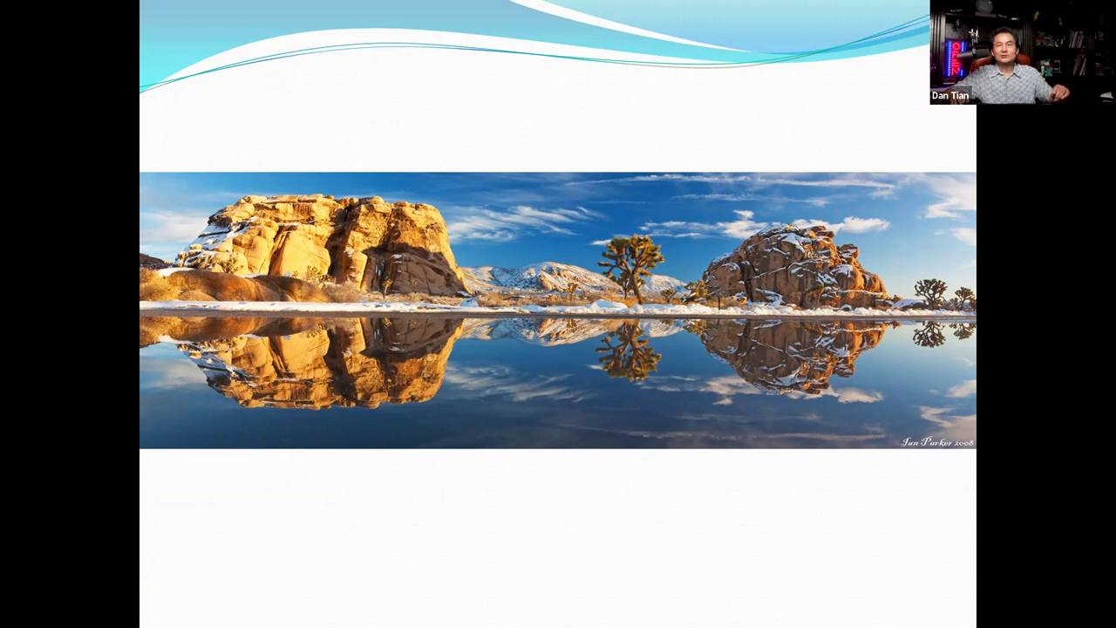
# Advance through the mountain-lake, Louvre and Make a Panorama slides, end the show and return to Lightroom
pyautogui.press('Right')
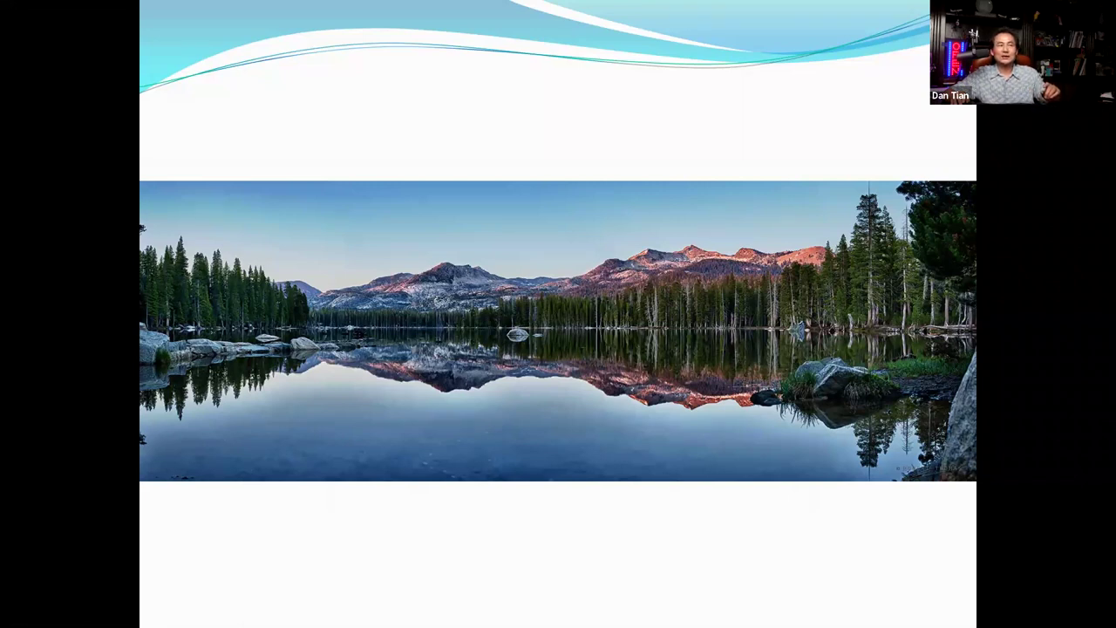
pyautogui.press('Right')
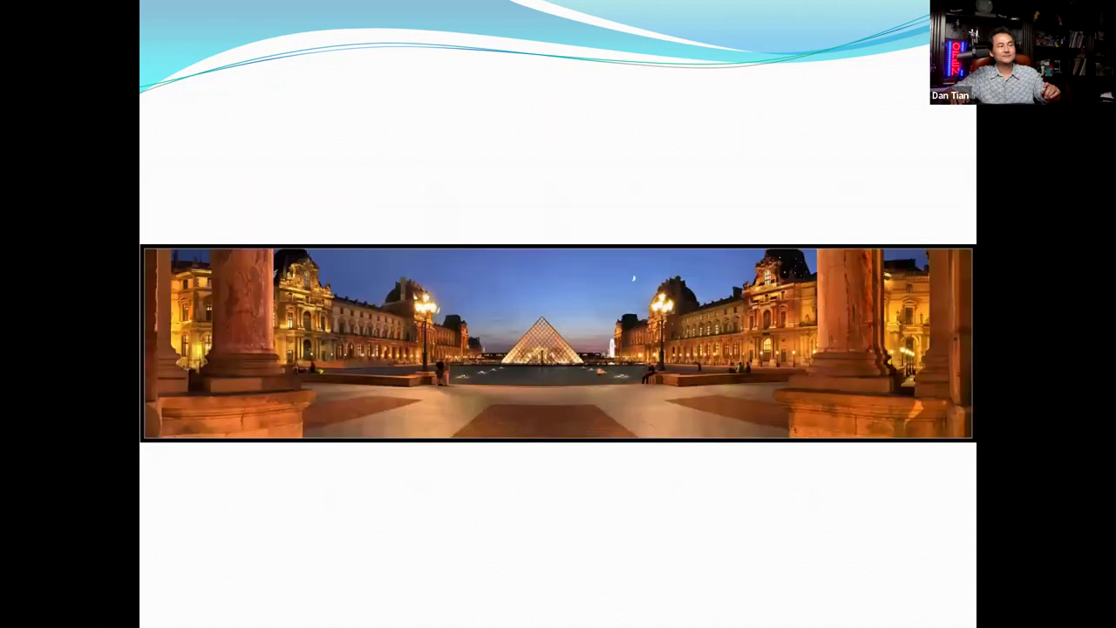
pyautogui.press('Right')
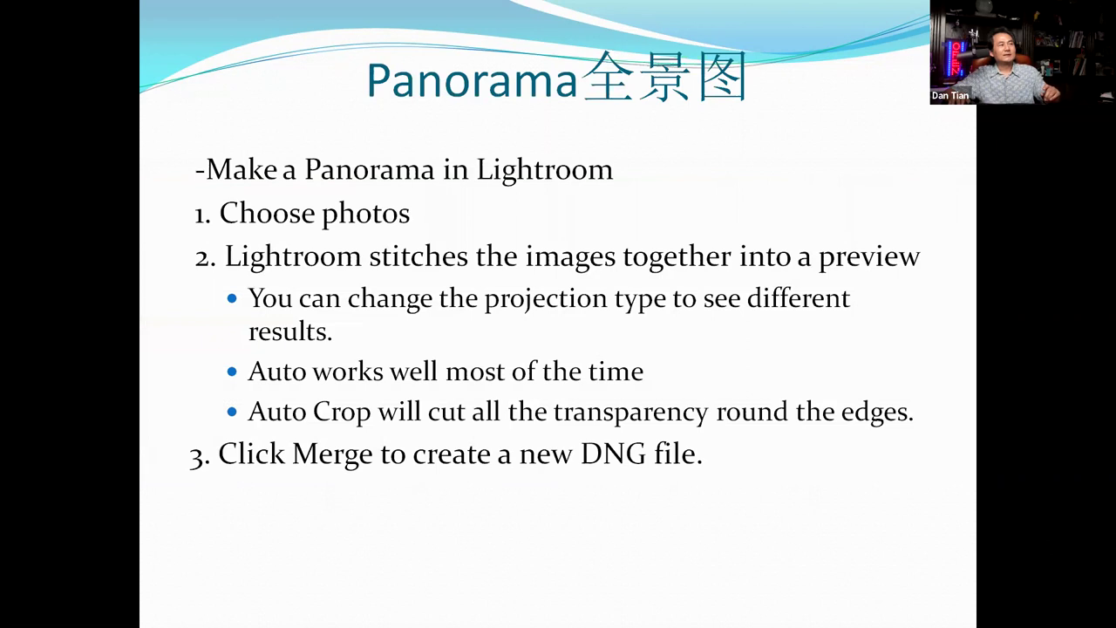
pyautogui.press('Escape')
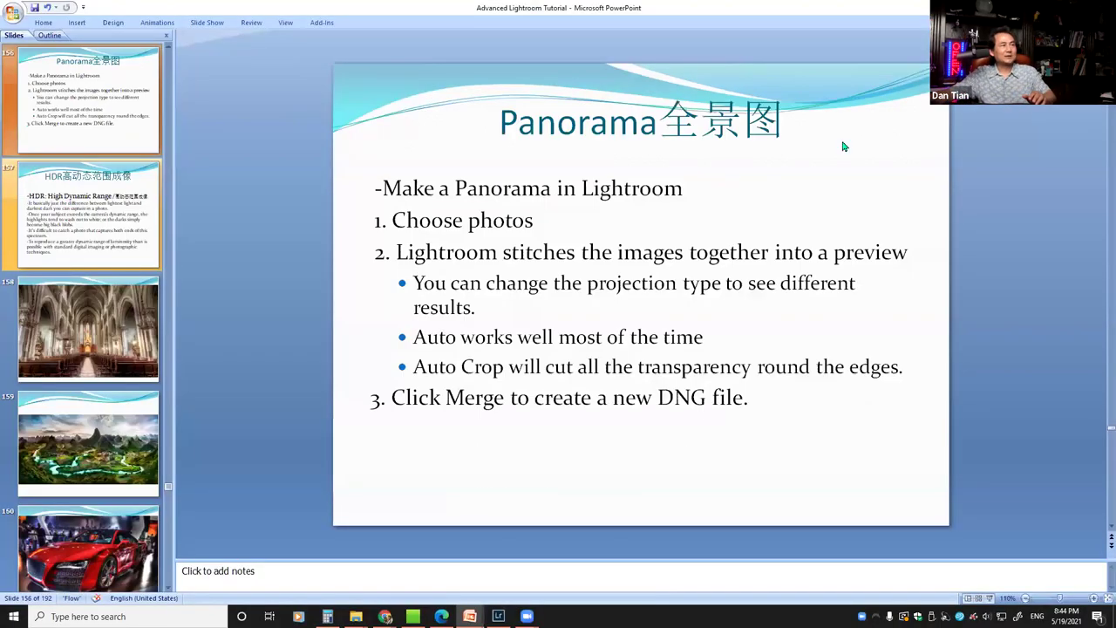
pyautogui.doubleClick(663, 13)
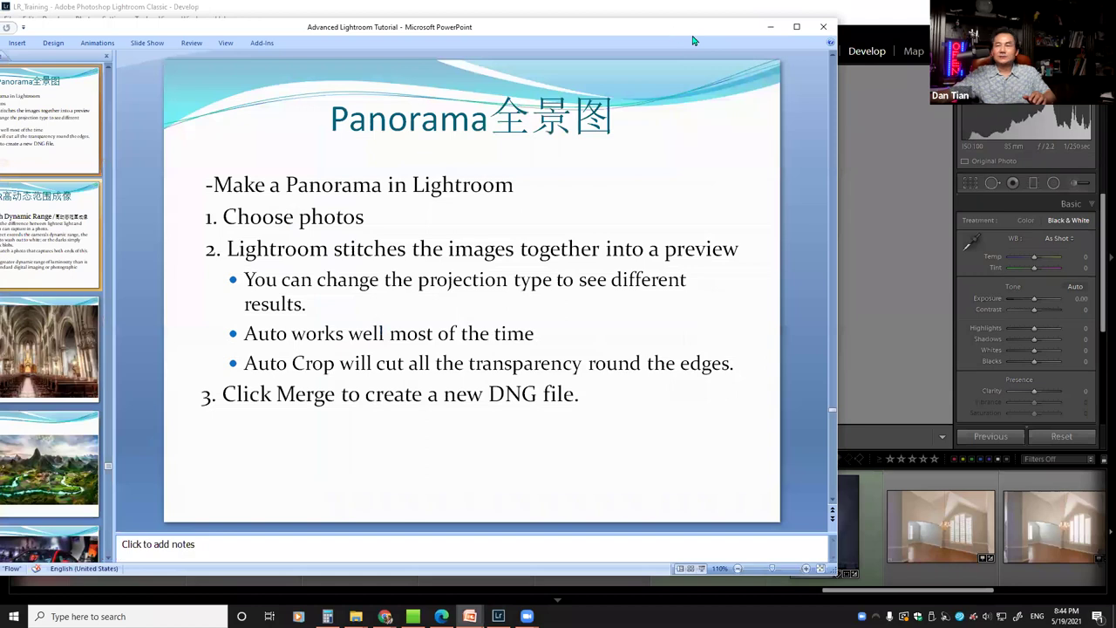
pyautogui.hotkey('alt', 'Tab')
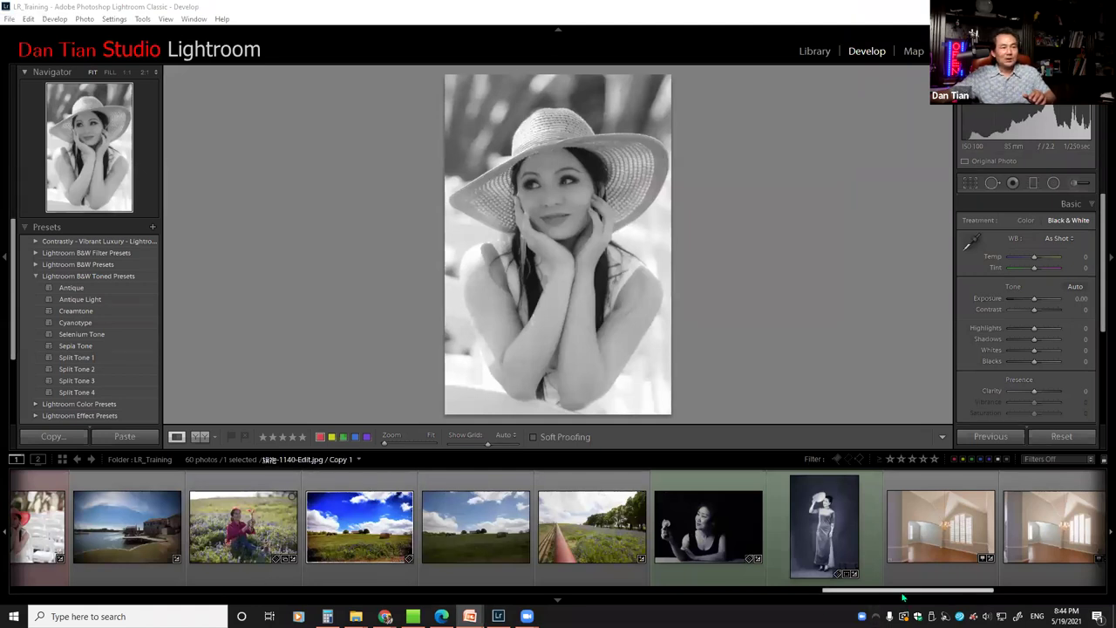
# Scroll the filmstrip left and open IMG_8789.CR2, the blurred-hand balloon shot
pyautogui.moveTo(903, 594); pyautogui.dragTo(368, 575)
pyautogui.click(368, 572)
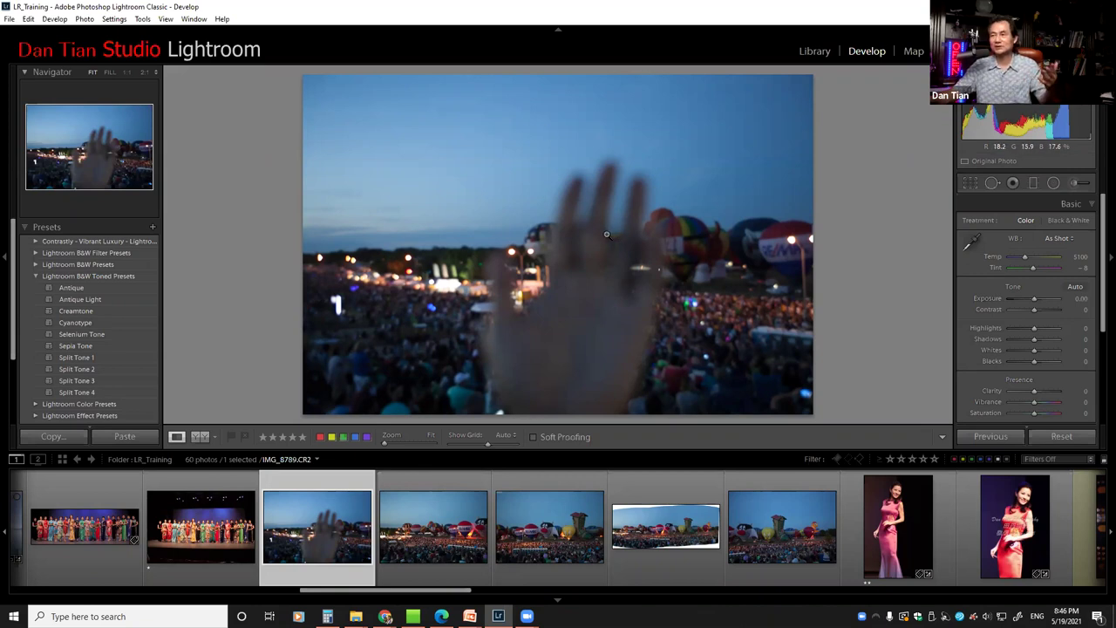
# Look through the balloon sequence photos and the previously stitched panorama in the filmstrip
pyautogui.click(429, 549)
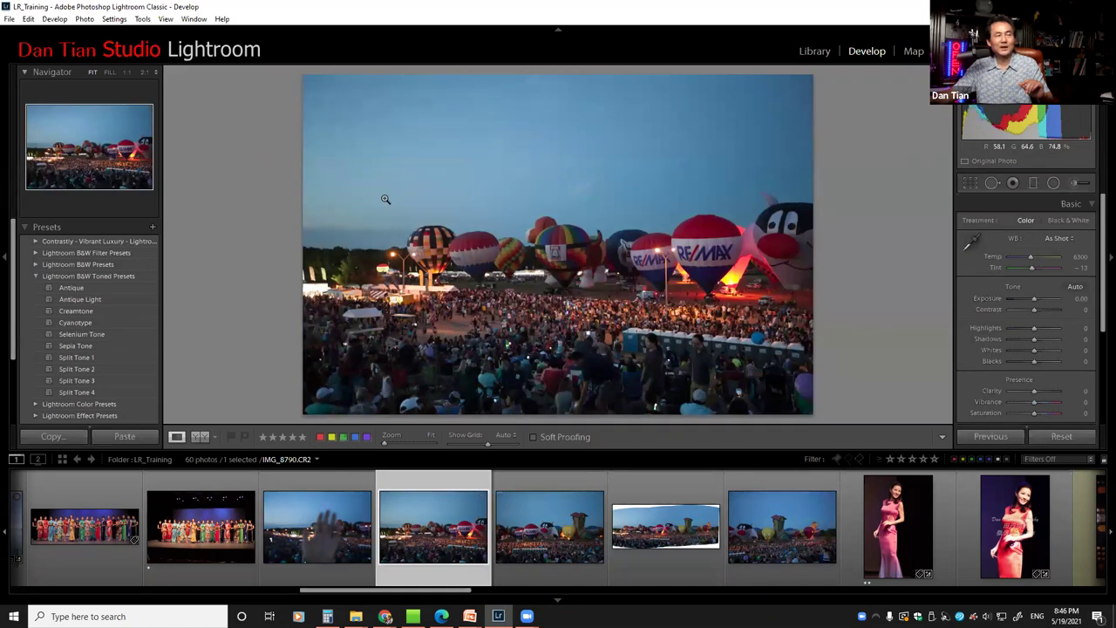
pyautogui.click(553, 531)
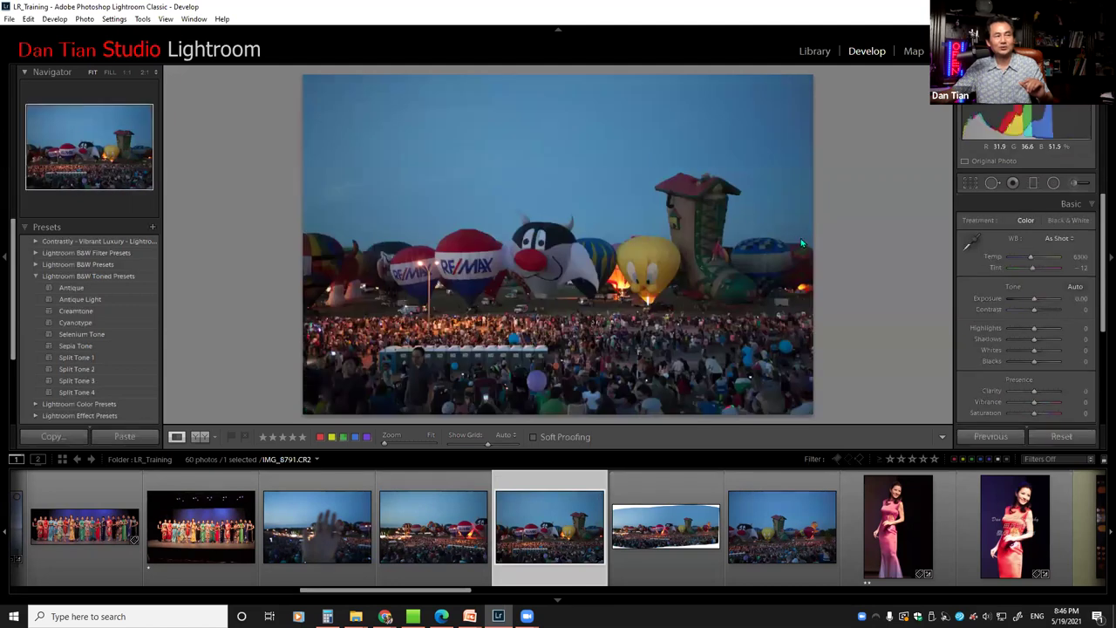
pyautogui.click(781, 527)
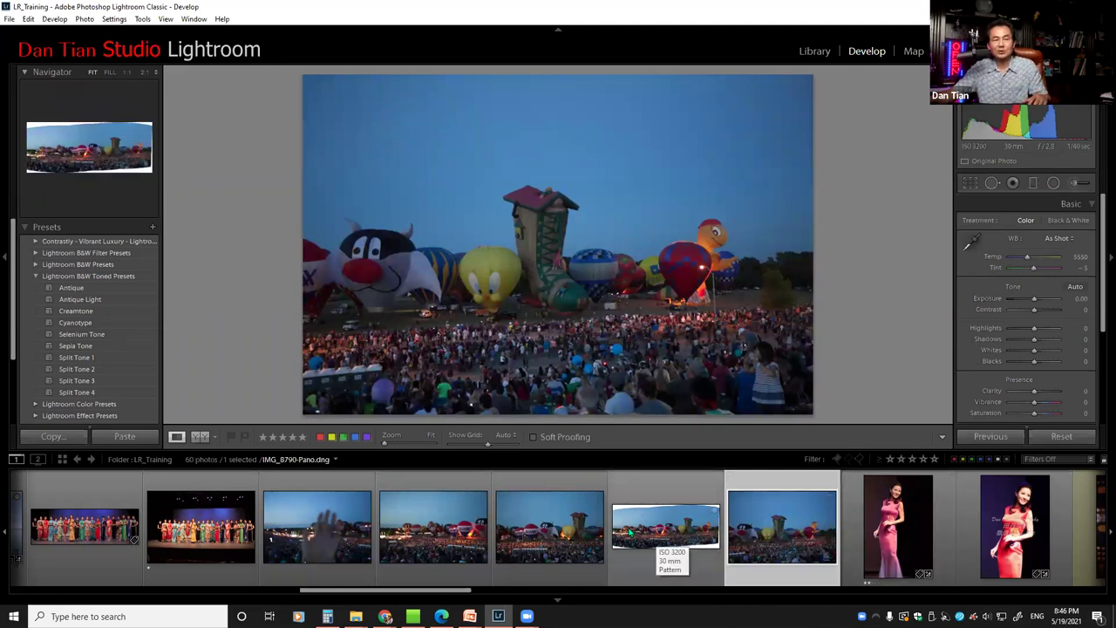
pyautogui.click(678, 529)
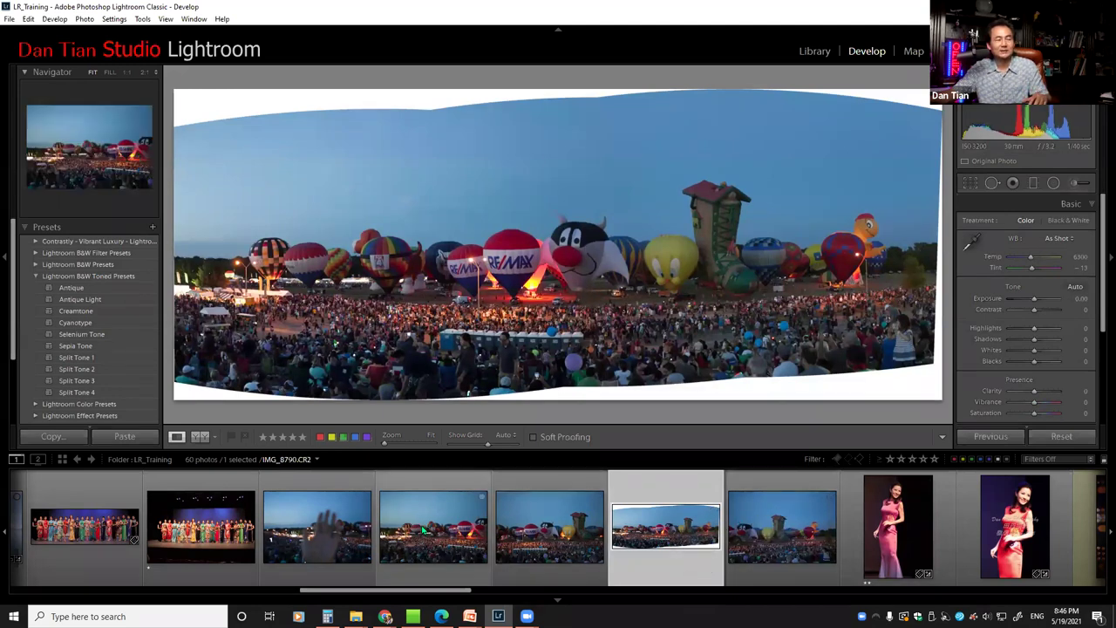
# Select the three overlapping balloon photos, starting with IMG_8790
pyautogui.click(466, 538)
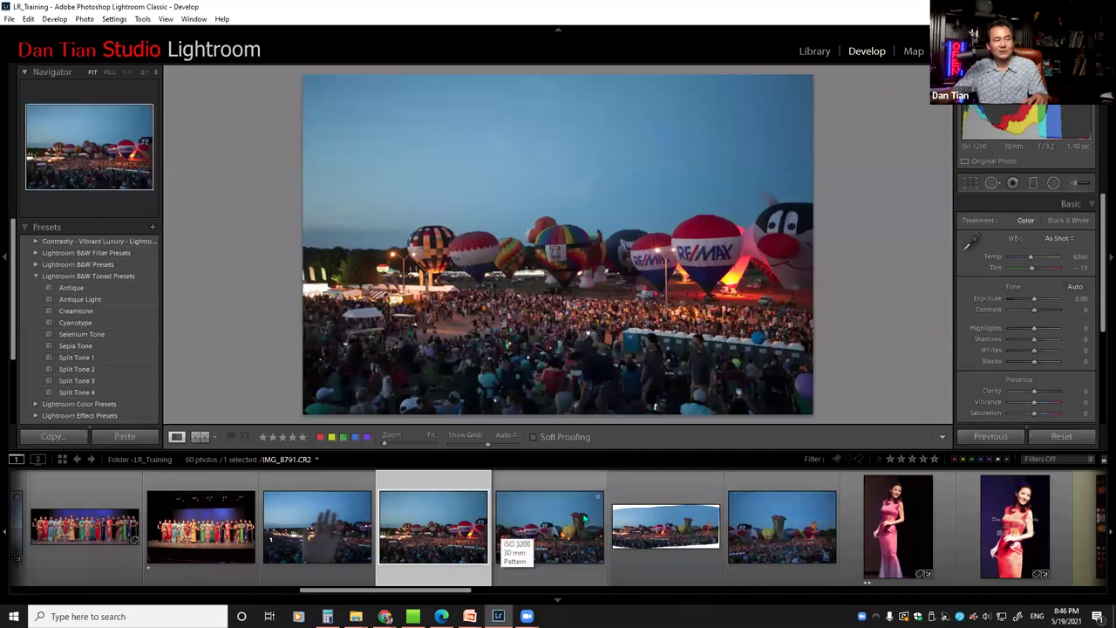
pyautogui.keyDown('ctrl'); pyautogui.click(571, 551); pyautogui.keyUp('ctrl')
pyautogui.keyDown('ctrl'); pyautogui.click(757, 530); pyautogui.keyUp('ctrl')
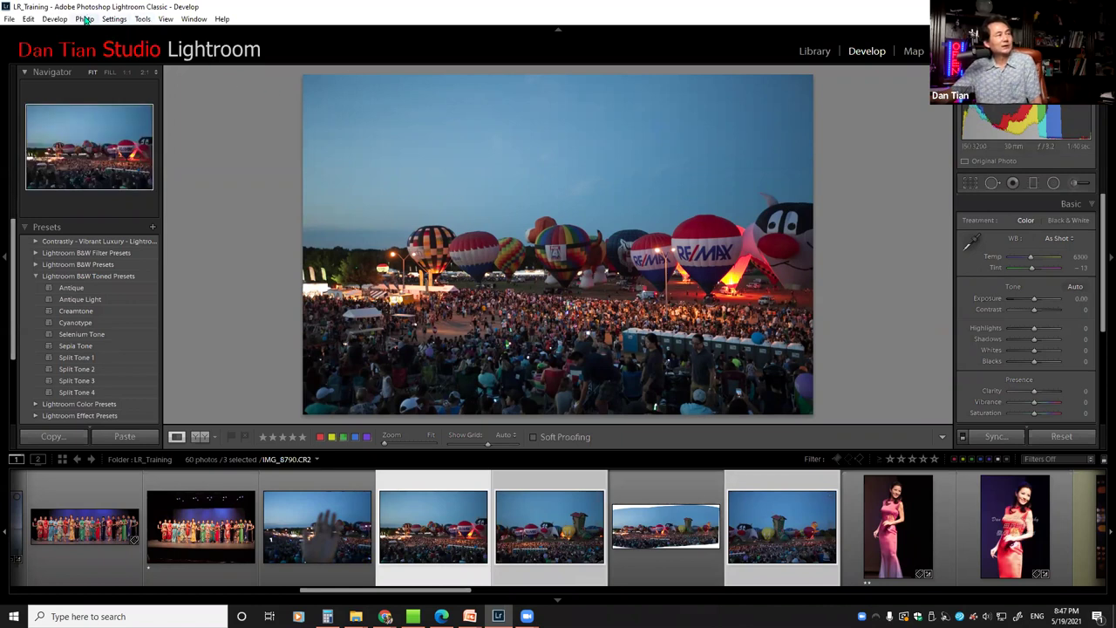
pyautogui.rightClick(434, 496)
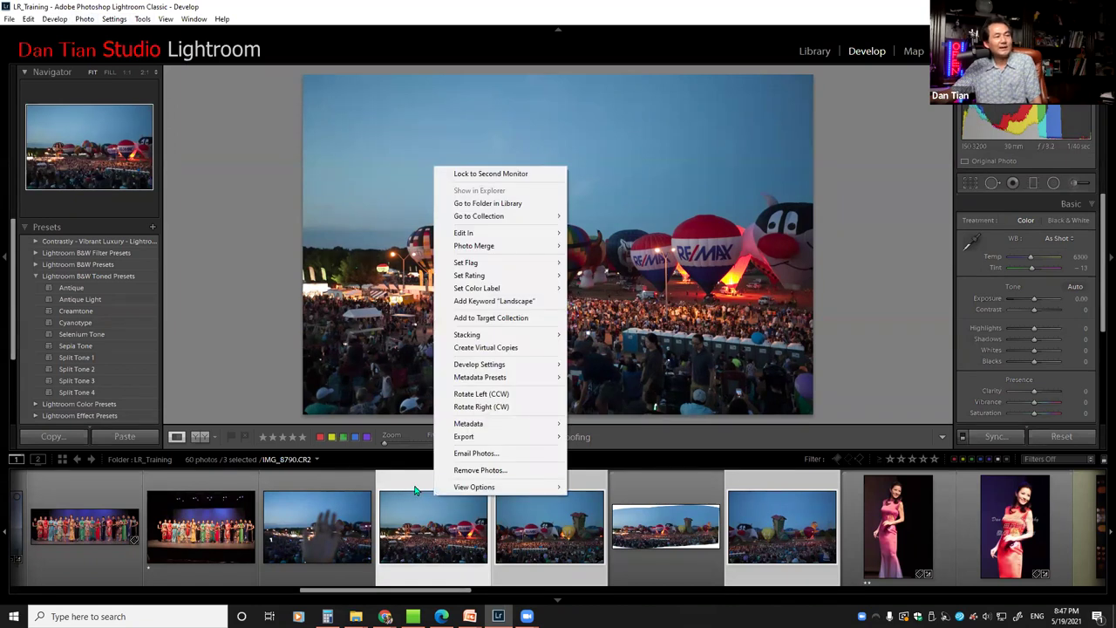
pyautogui.moveTo(465, 250)
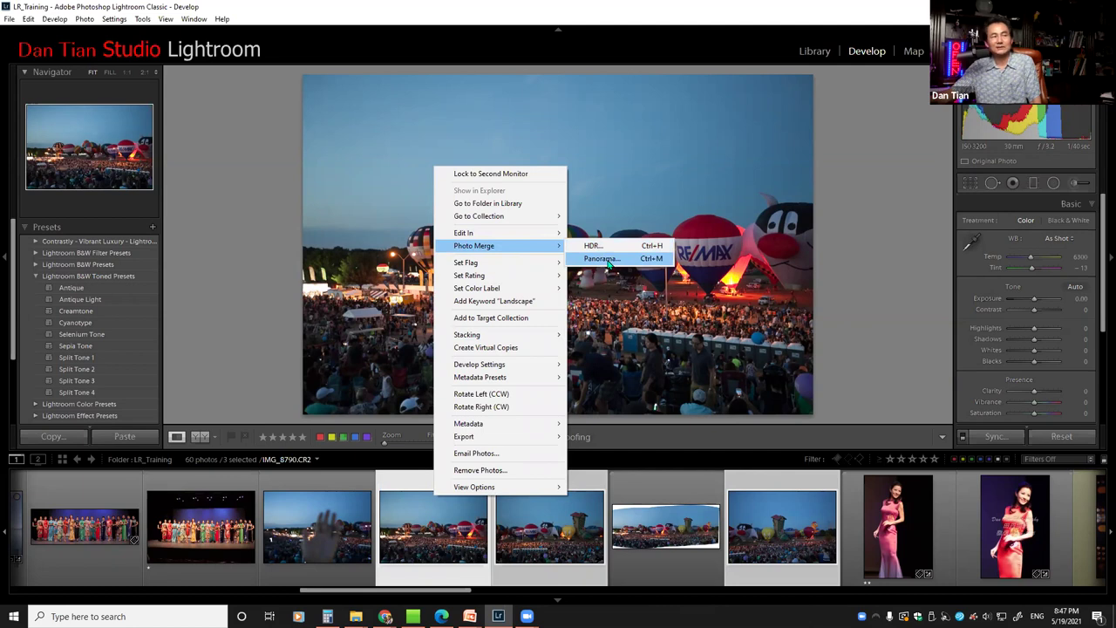
pyautogui.click(602, 259)
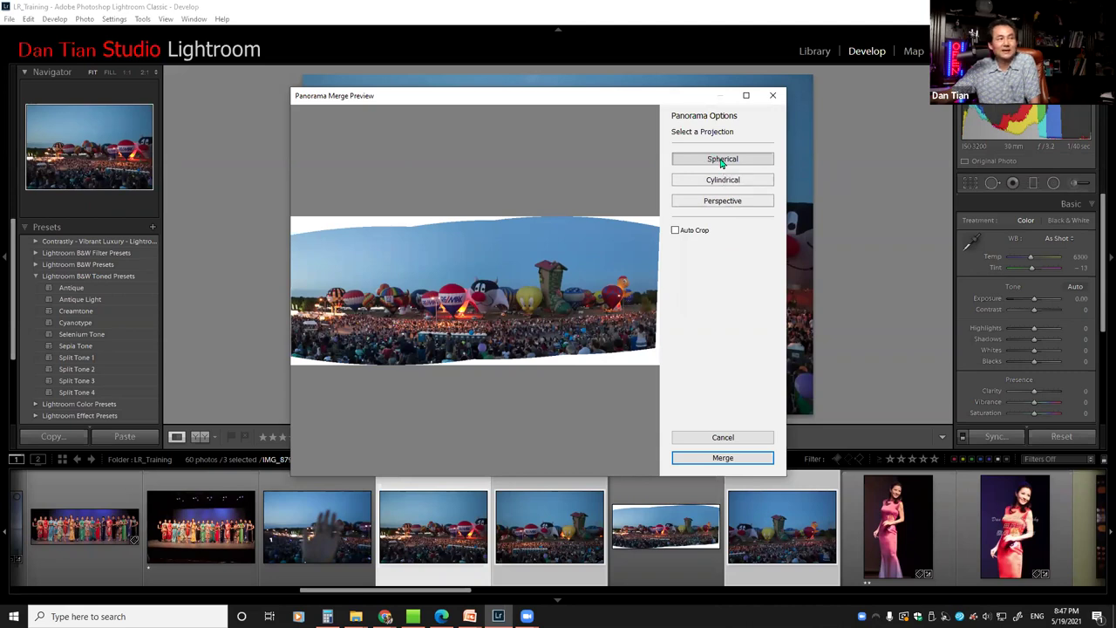
pyautogui.click(723, 183)
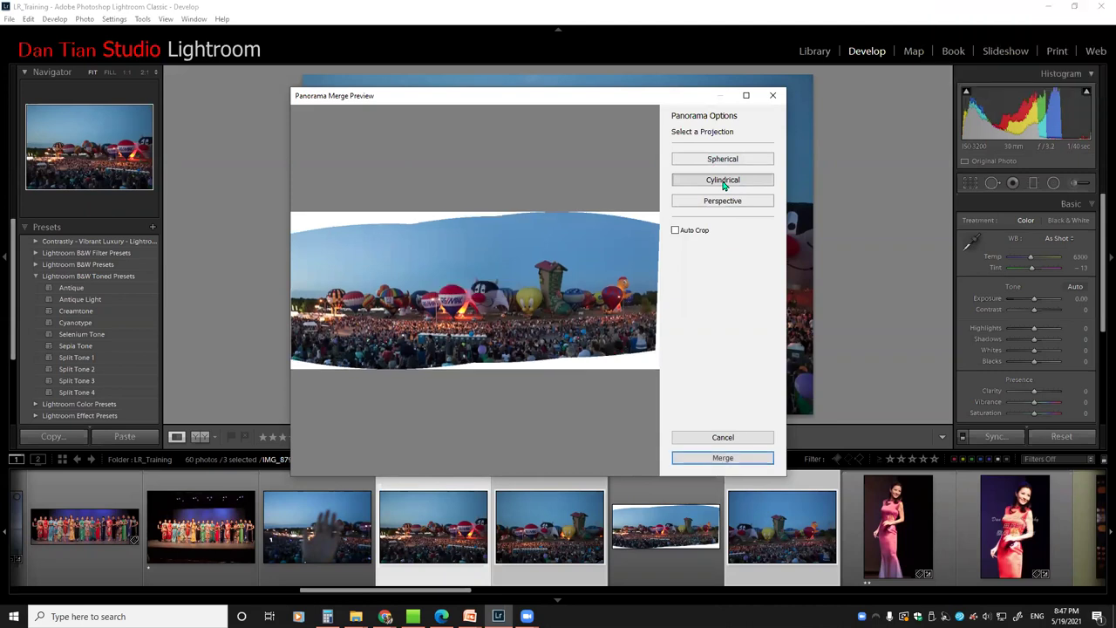
pyautogui.click(720, 437)
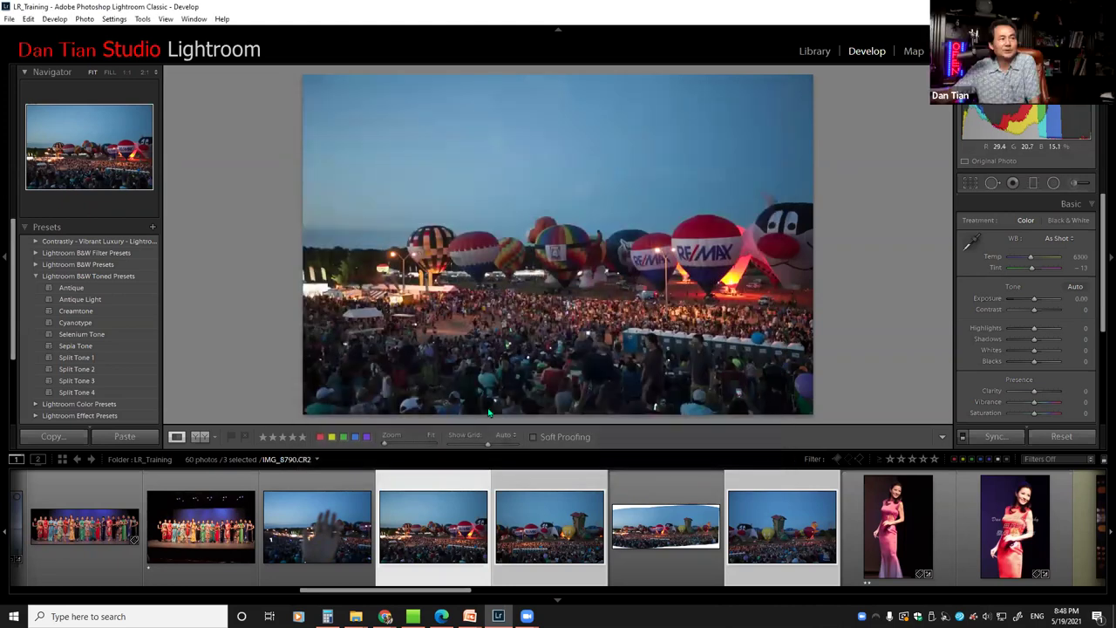
# Open the Photo Merge > Panorama preview, compare Perspective and Cylindrical, and settle on Spherical projection
pyautogui.rightClick(442, 333)
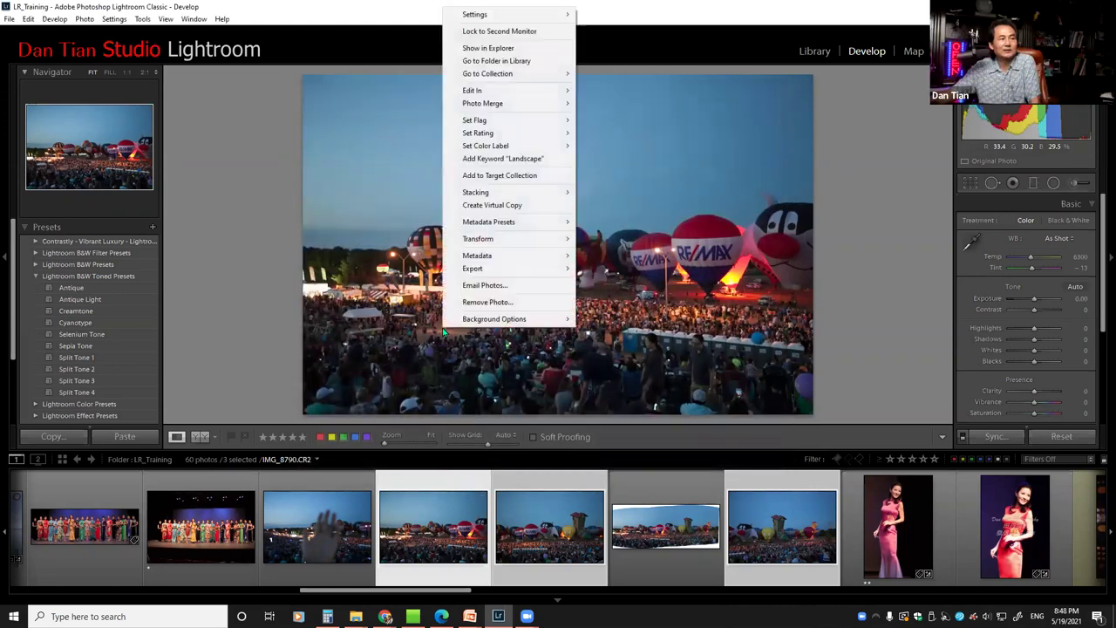
pyautogui.moveTo(484, 110)
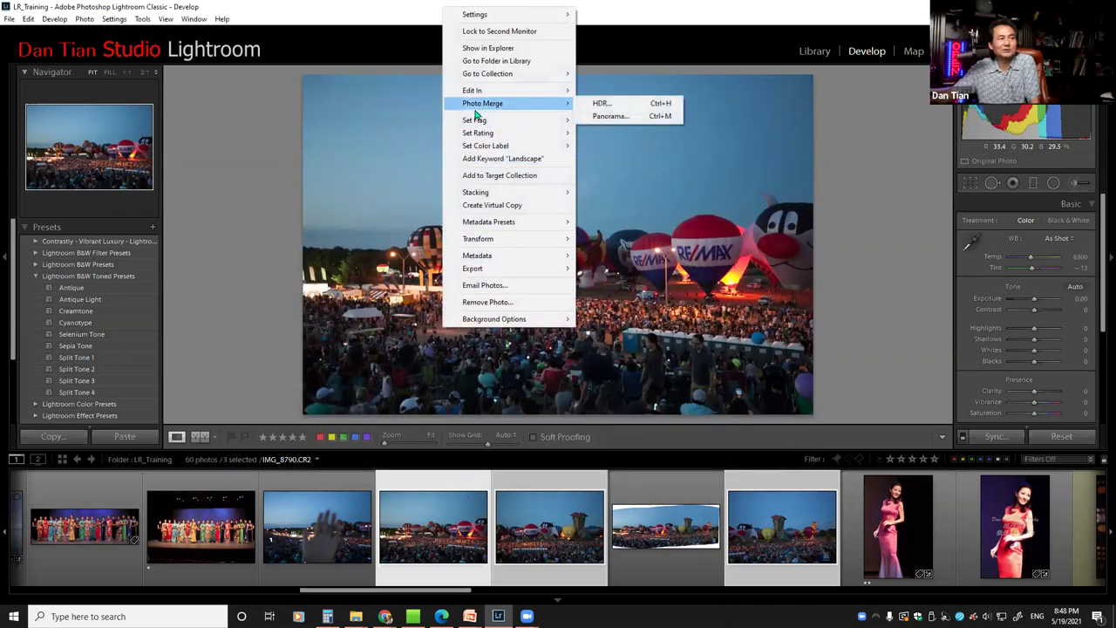
pyautogui.click(617, 117)
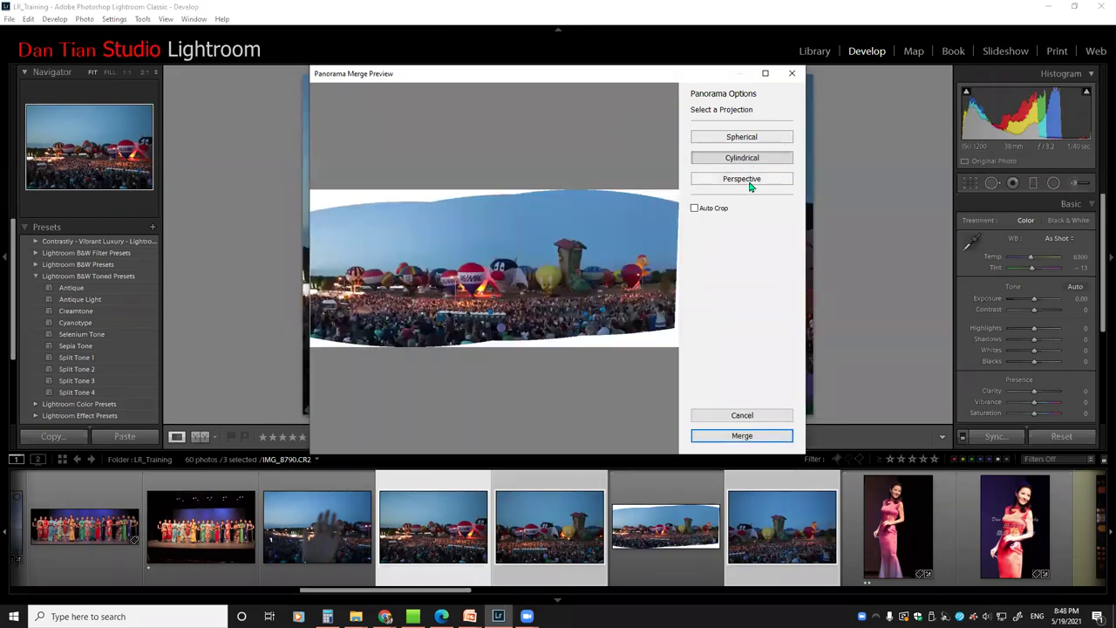
pyautogui.click(753, 180)
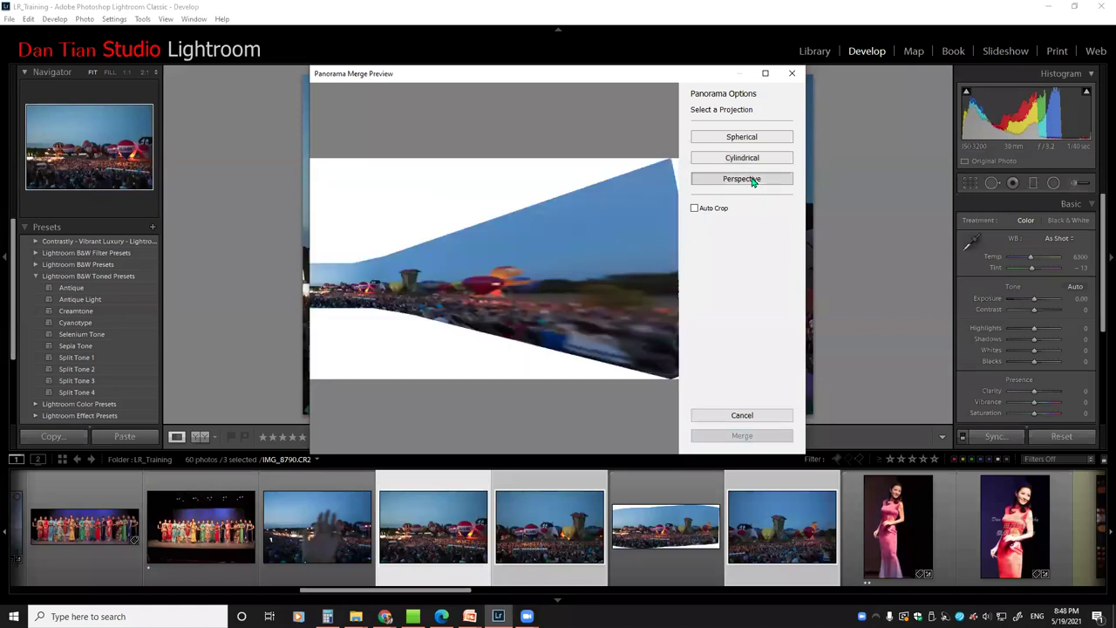
pyautogui.click(742, 138)
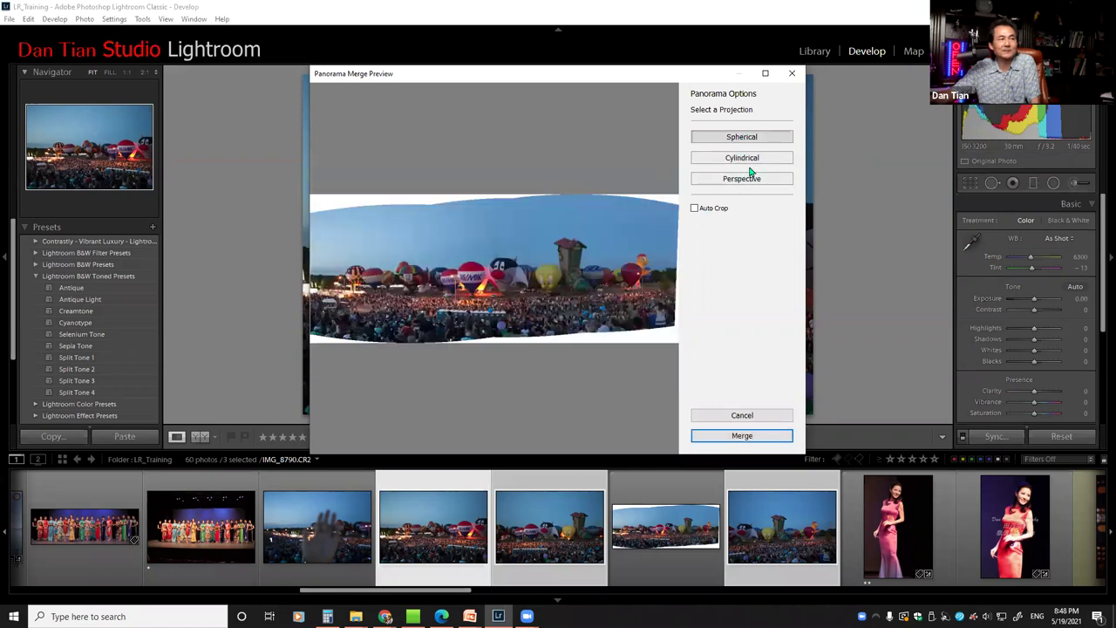
pyautogui.click(746, 160)
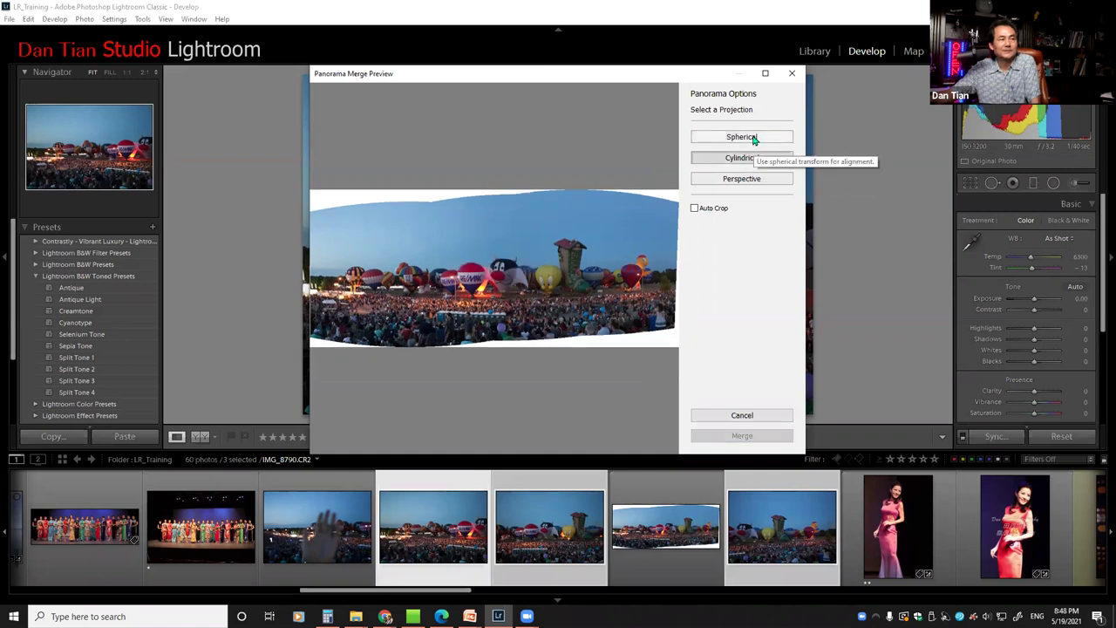
pyautogui.click(755, 139)
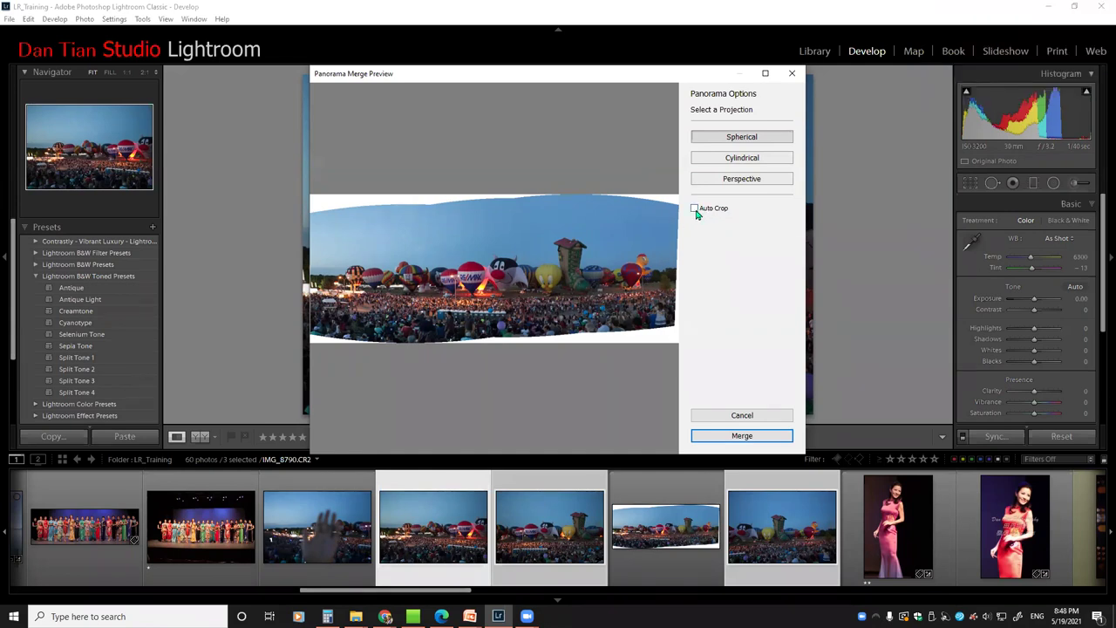
# Auto-crop the panorama's wavy edges and merge it into a new panorama DNG
pyautogui.click(694, 208)
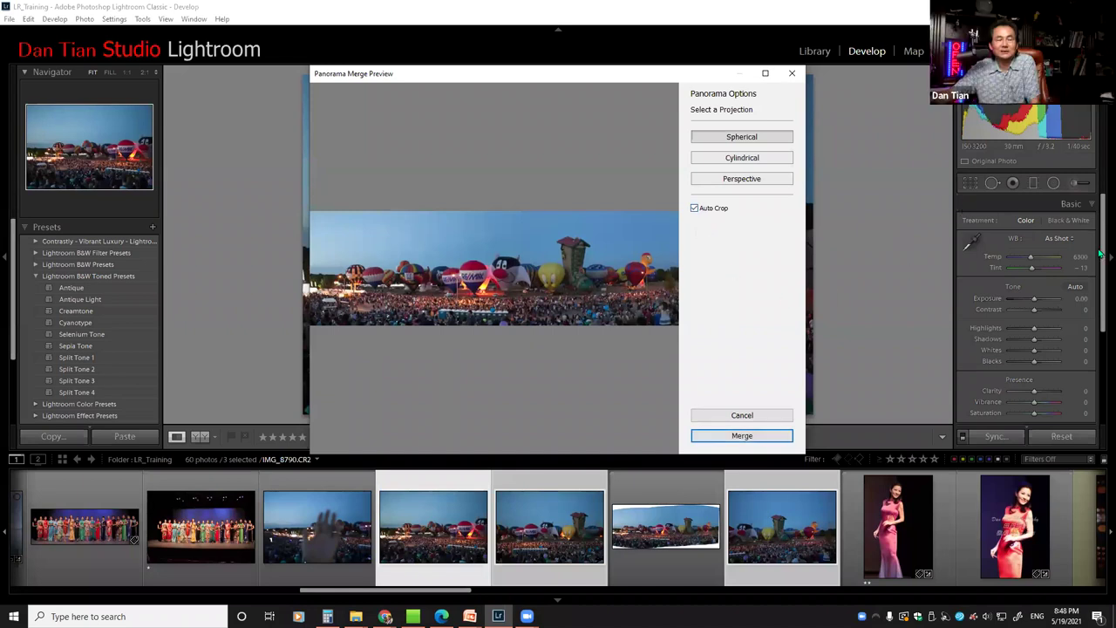
pyautogui.click(694, 208)
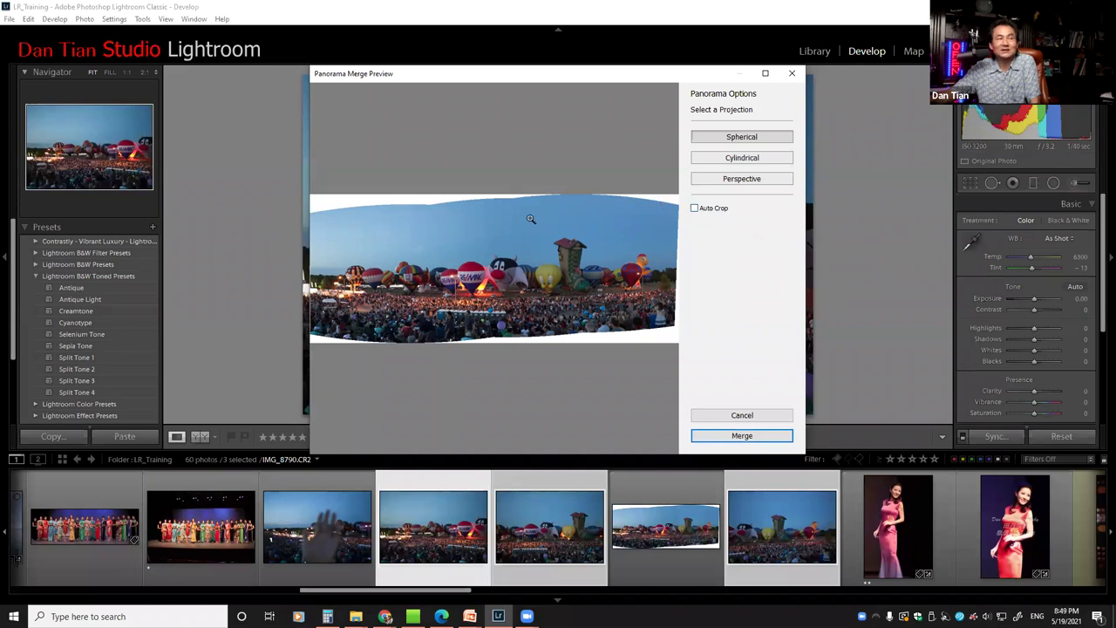
pyautogui.click(700, 209)
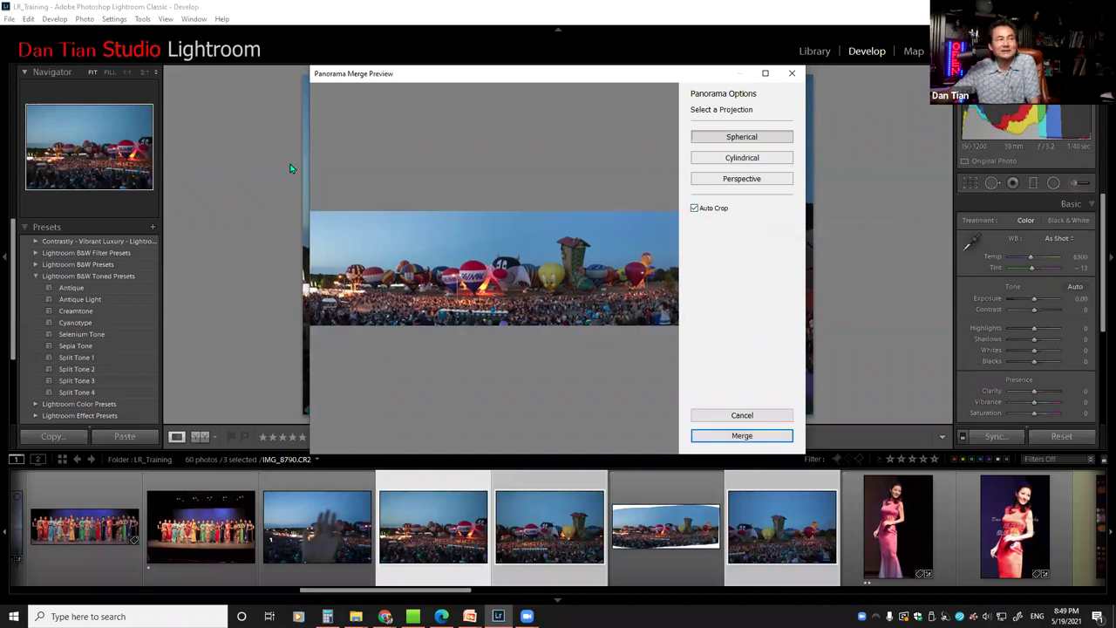
pyautogui.click(742, 444)
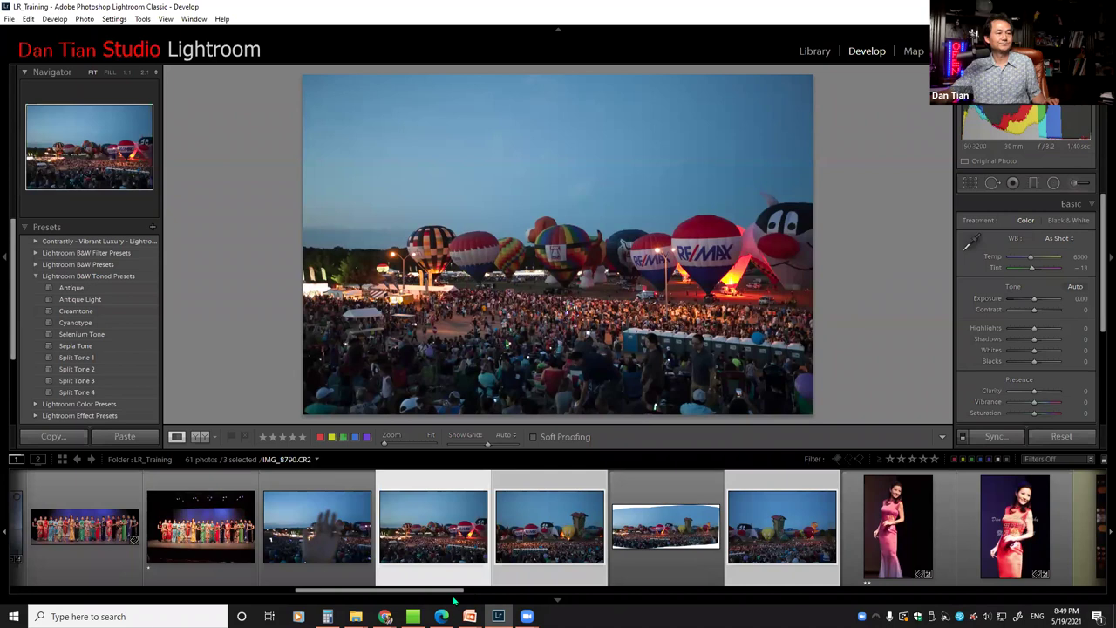
# Move IMG_8790-Pano-2.dng beside its balloon source photos, select it, and review the filmstrip
pyautogui.moveTo(340, 591); pyautogui.dragTo(713, 592)
pyautogui.scroll(-5, 849, 549)
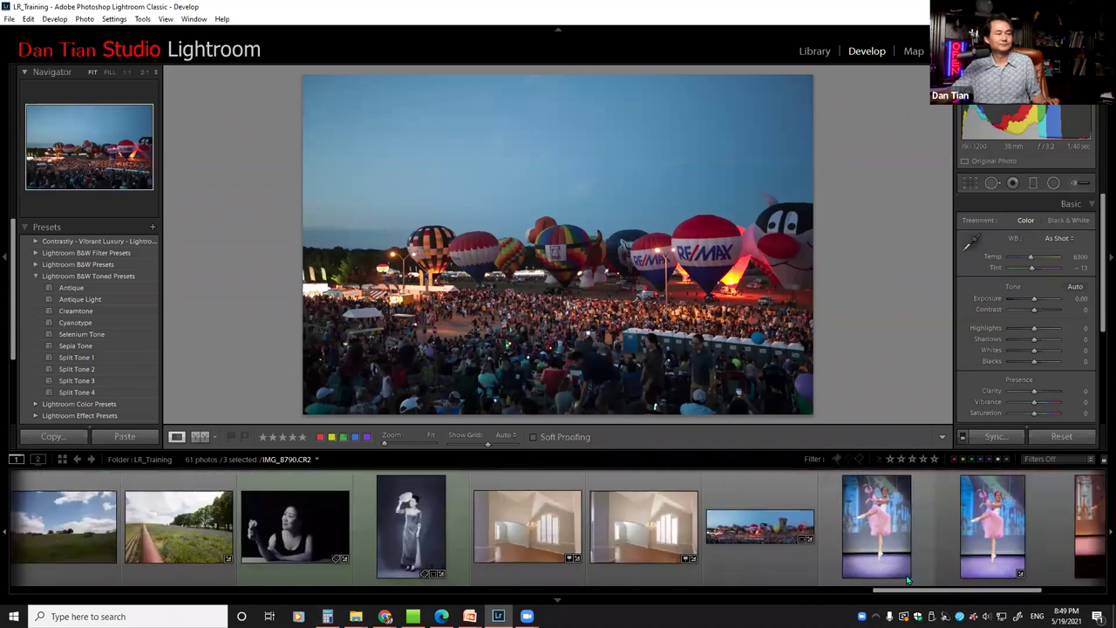
pyautogui.moveTo(753, 532); pyautogui.dragTo(246, 555)
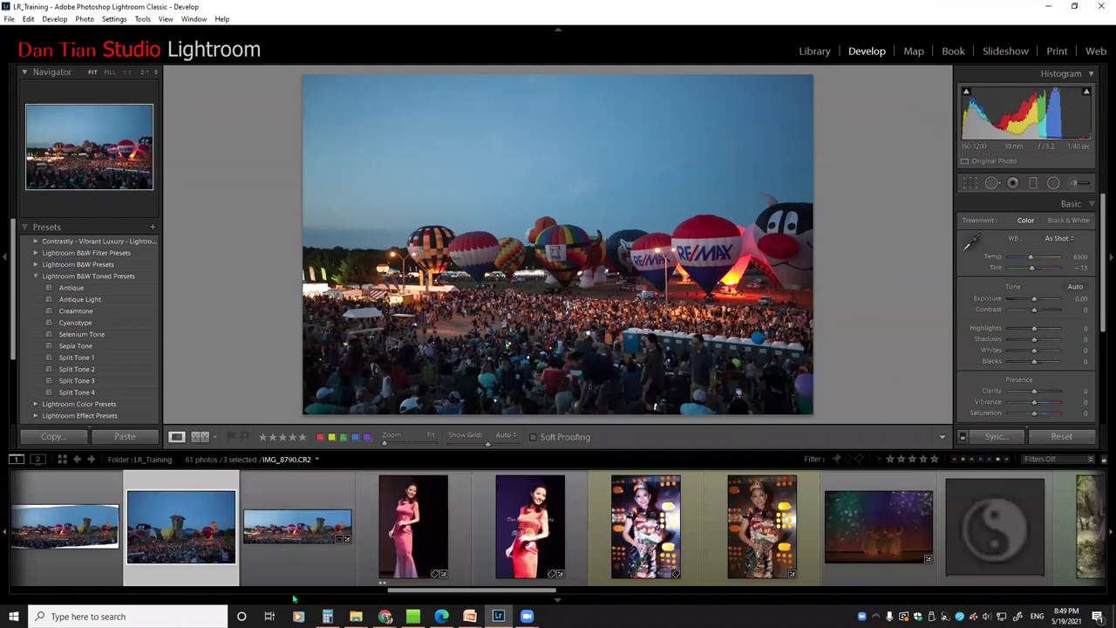
pyautogui.click(273, 534)
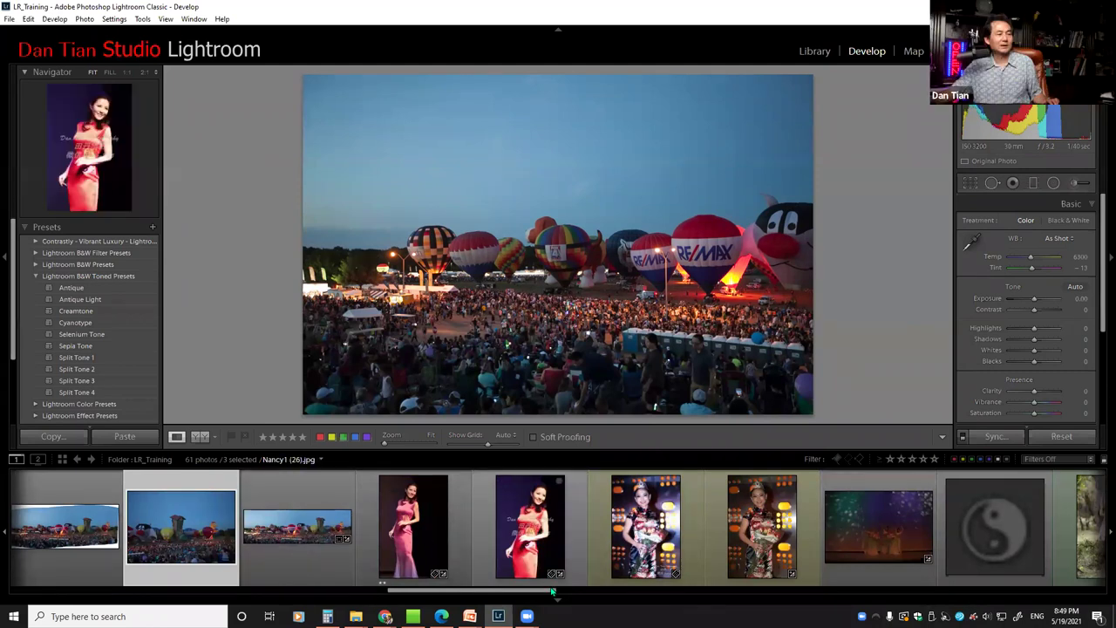
pyautogui.scroll(-6, 1048, 535)
pyautogui.scroll(-4, 1048, 536)
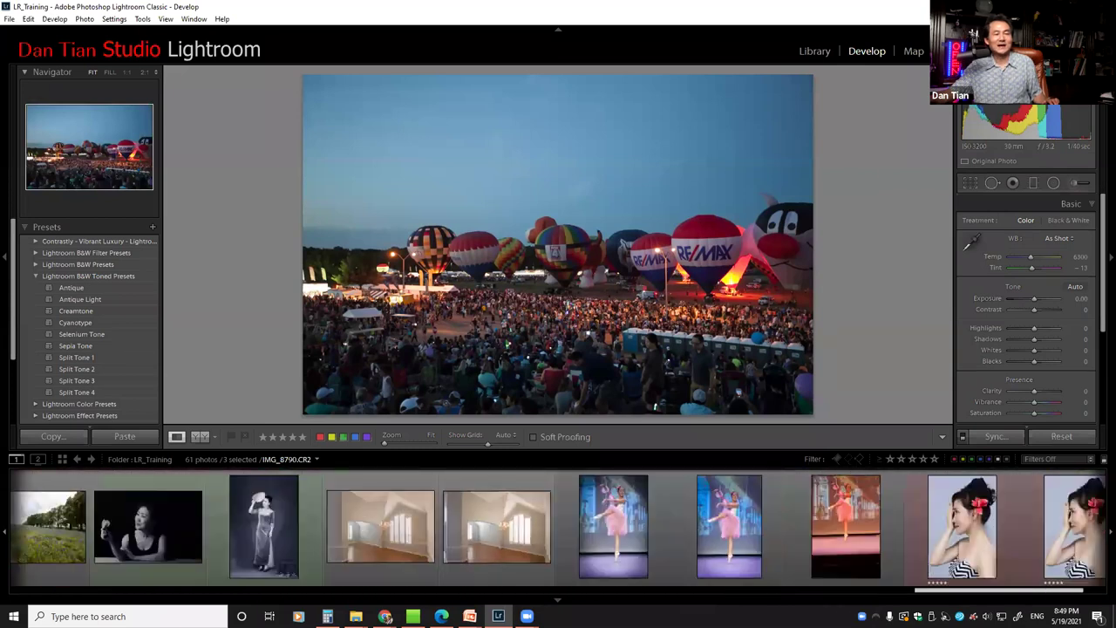
pyautogui.moveTo(1065, 593); pyautogui.dragTo(1042, 578)
pyautogui.scroll(-3, 1042, 578)
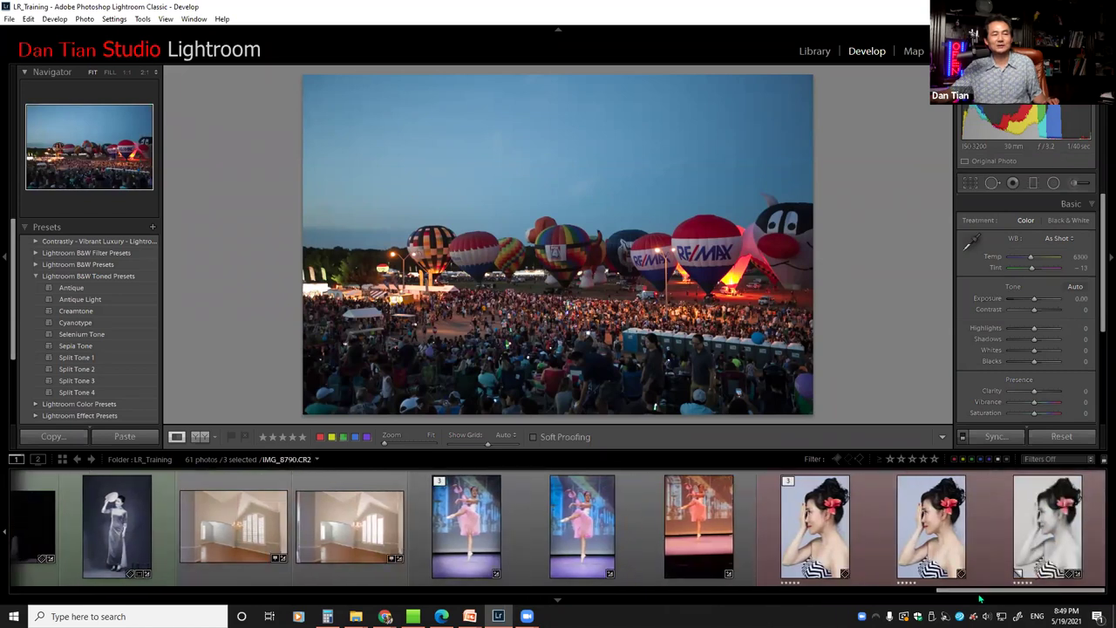
pyautogui.moveTo(947, 592); pyautogui.dragTo(344, 591)
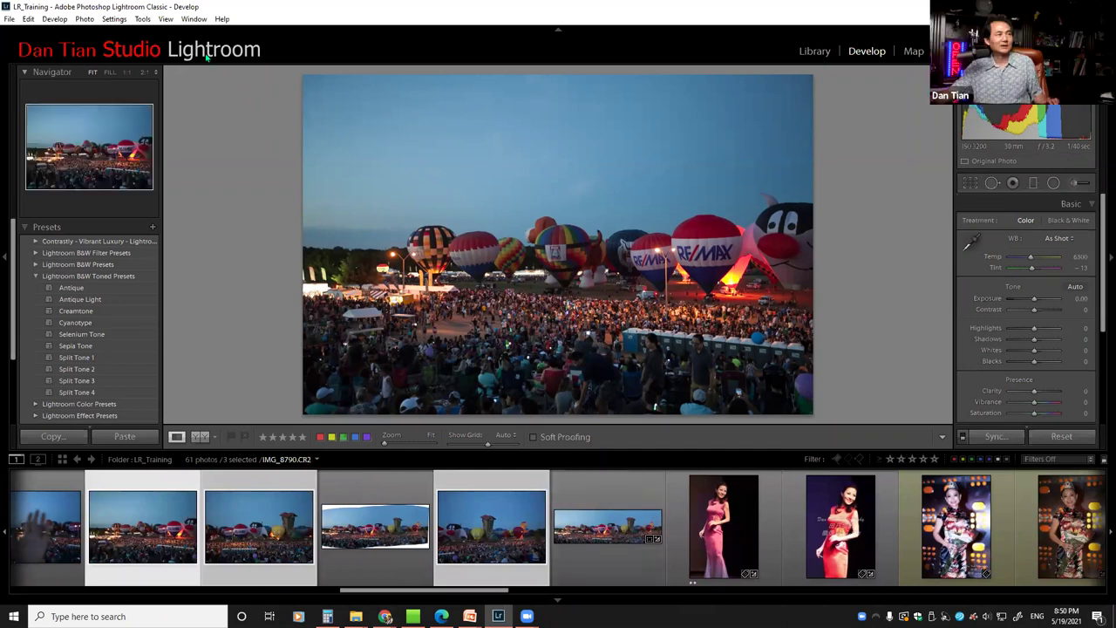
pyautogui.click(165, 19)
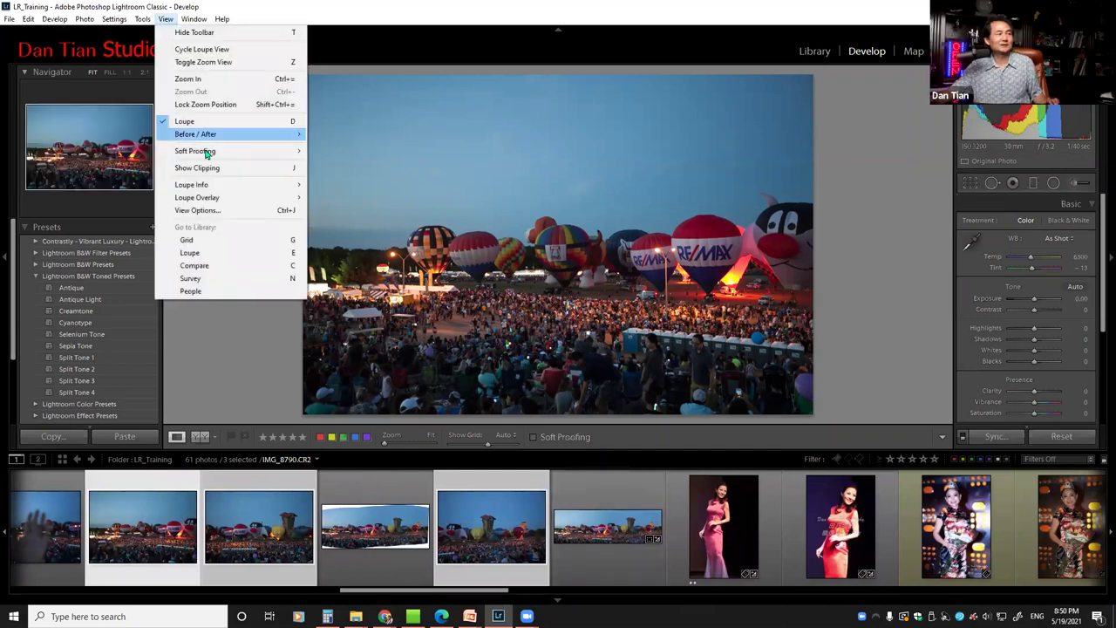
pyautogui.click(348, 13)
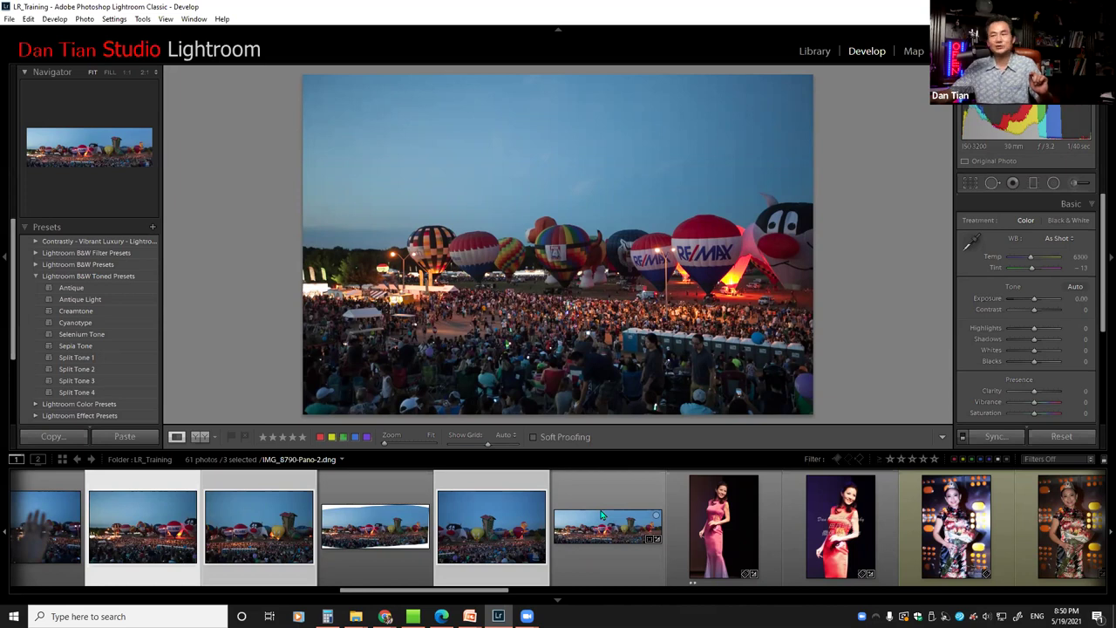
# View the balloon panorama full size, then go back to IMG_8790.CR2
pyautogui.click(601, 516)
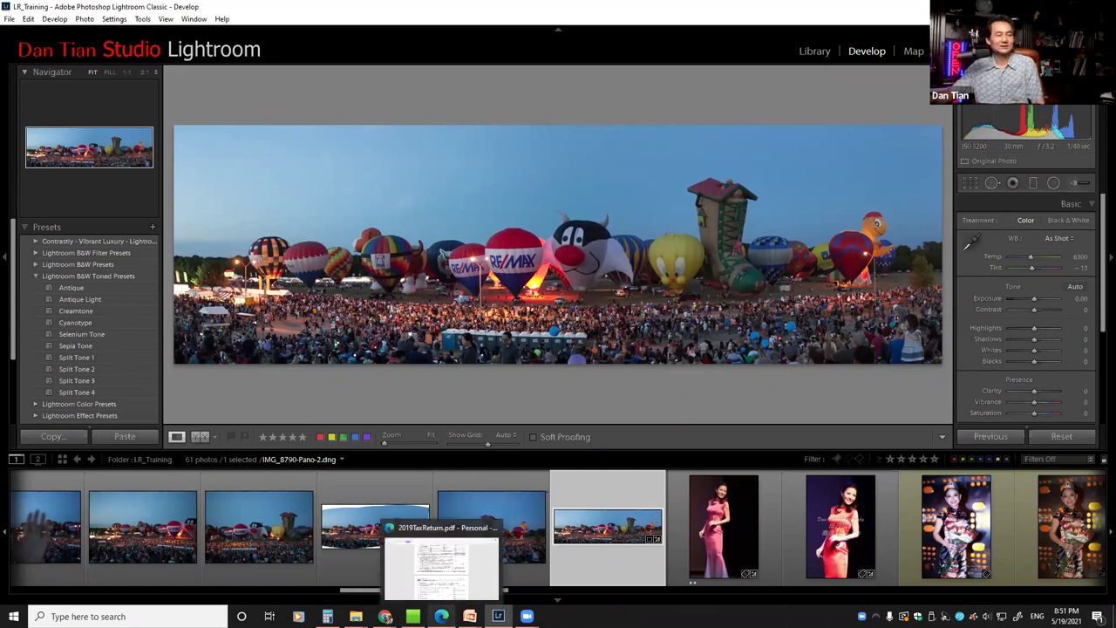
pyautogui.moveTo(354, 594); pyautogui.dragTo(320, 594)
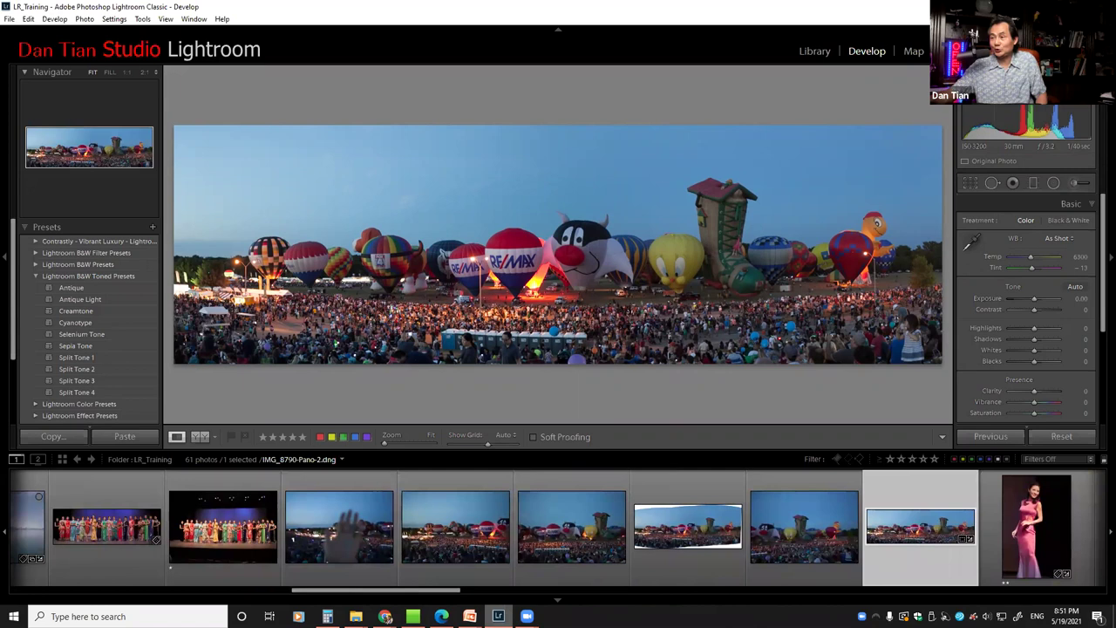
pyautogui.moveTo(498, 617)
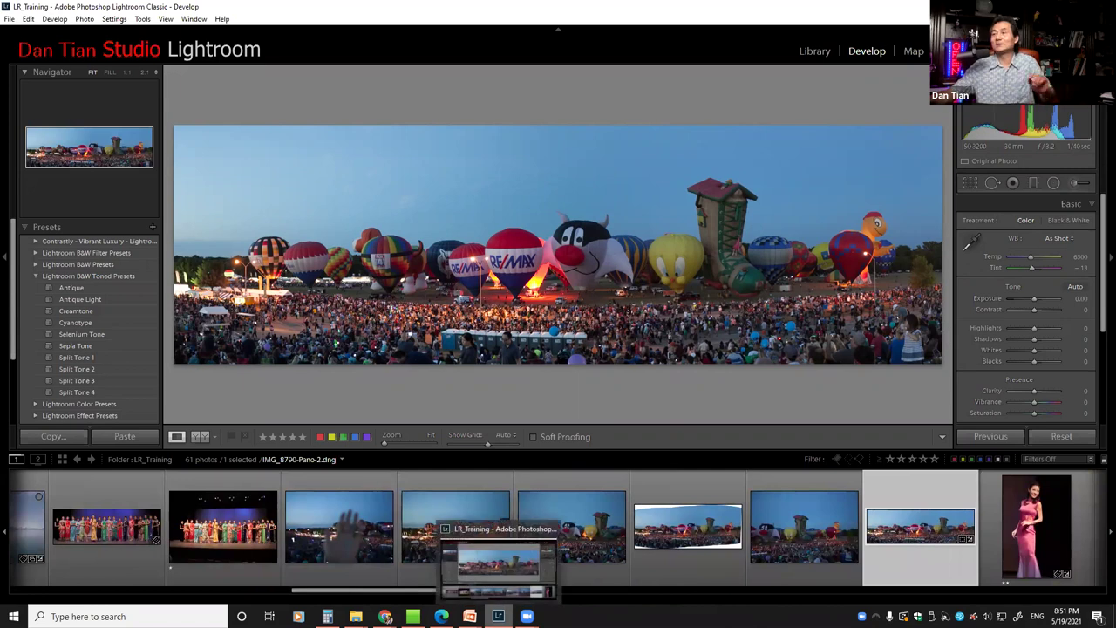
pyautogui.click(438, 493)
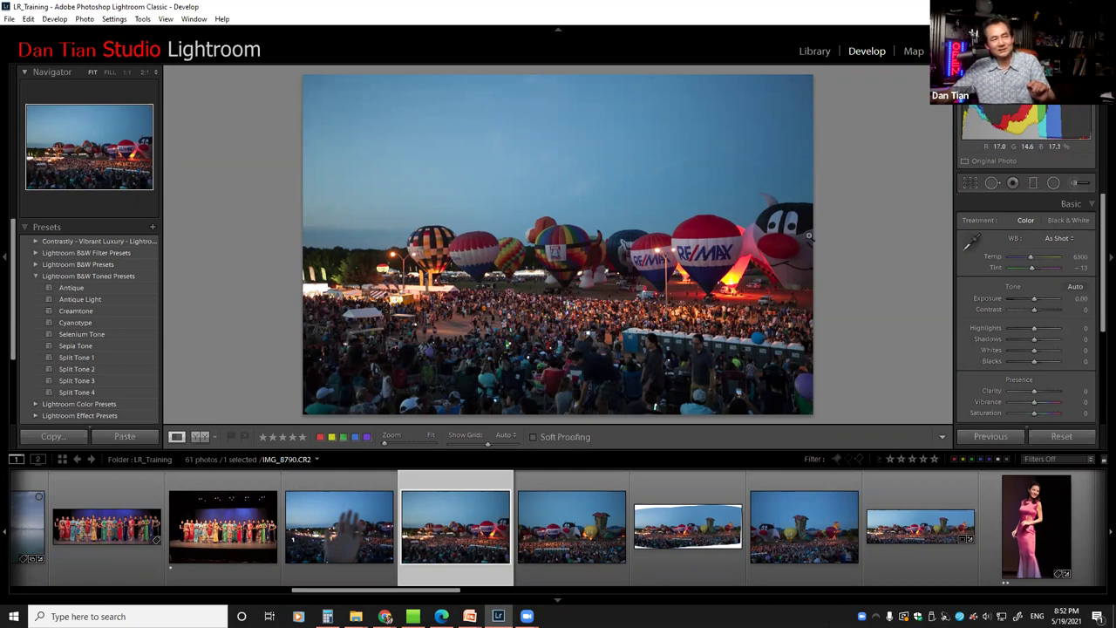
# Flip between the IMG_8790 and IMG_8791 balloon shots, finishing on IMG_8791.CR2
pyautogui.click(569, 538)
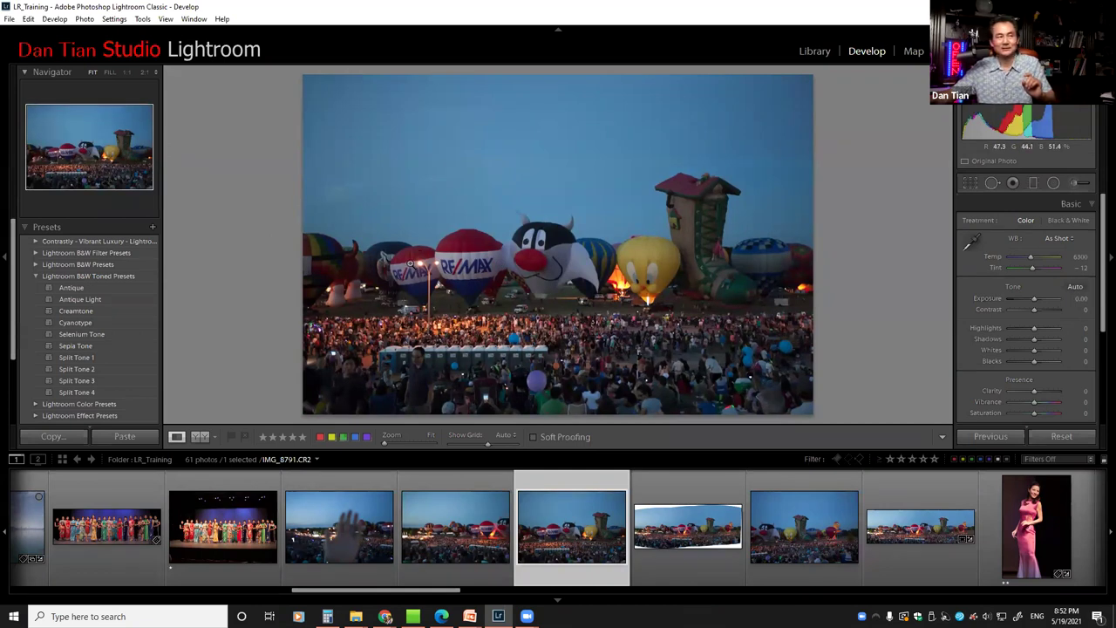
pyautogui.click(456, 484)
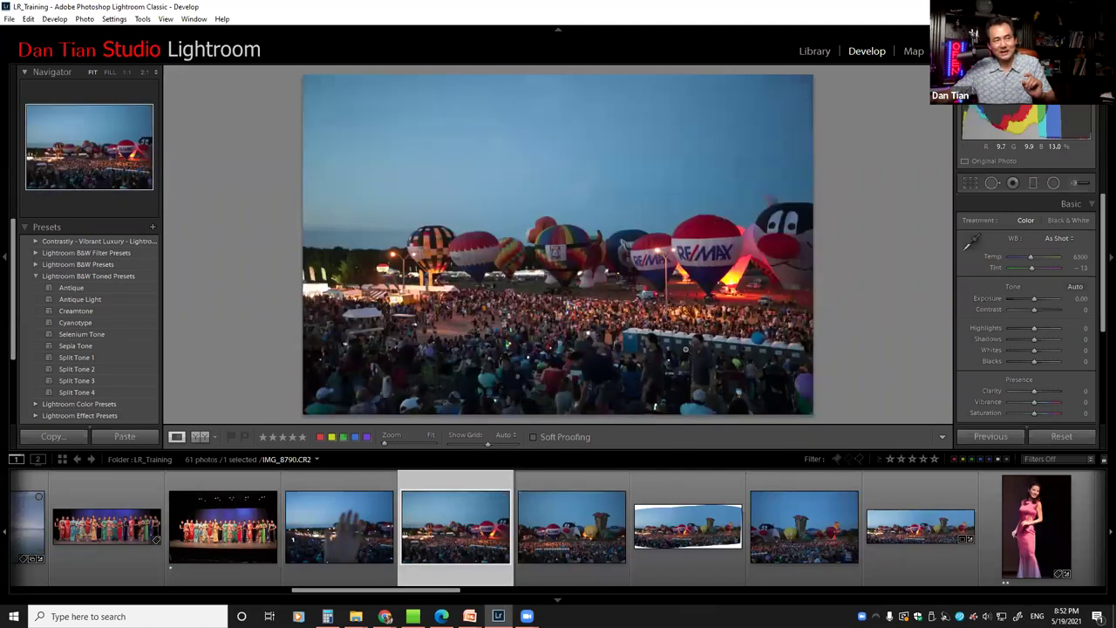
pyautogui.click(559, 510)
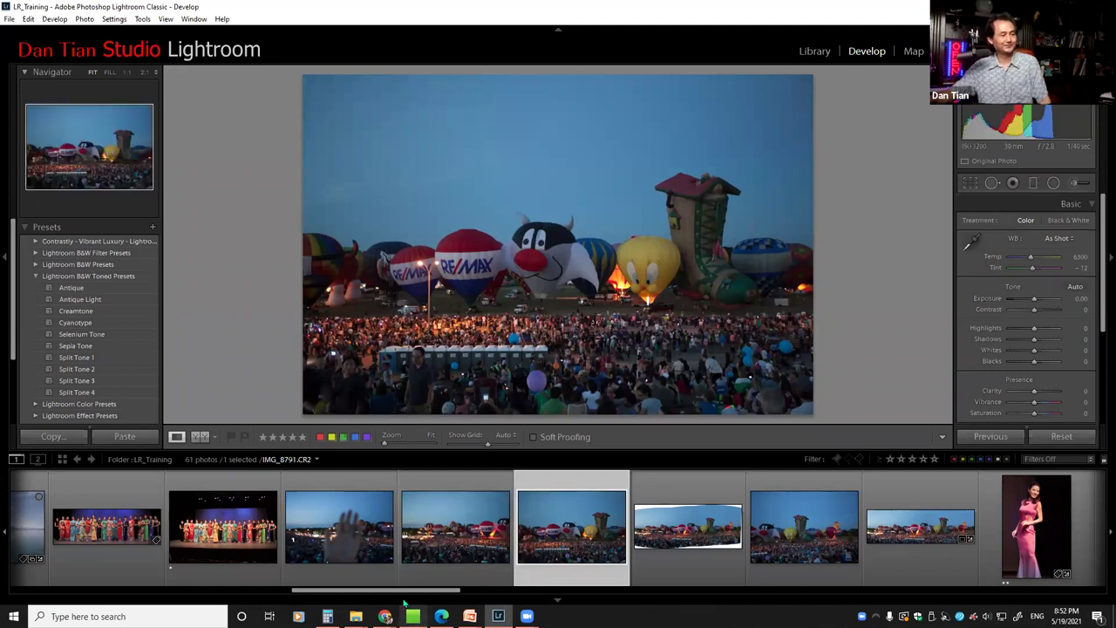
pyautogui.moveTo(419, 593); pyautogui.dragTo(466, 593)
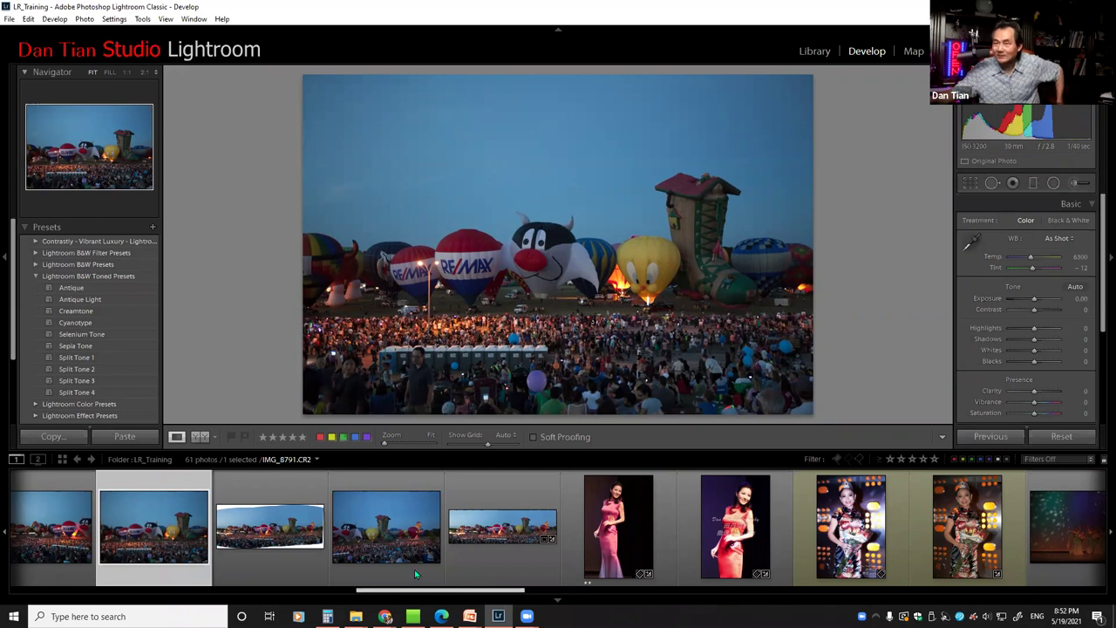
# Switch from Lightroom to the PowerPoint tutorial deck and advance to slide 158's cathedral HDR photo
pyautogui.scroll(1, 333, 582)
pyautogui.scroll(4, 332, 582)
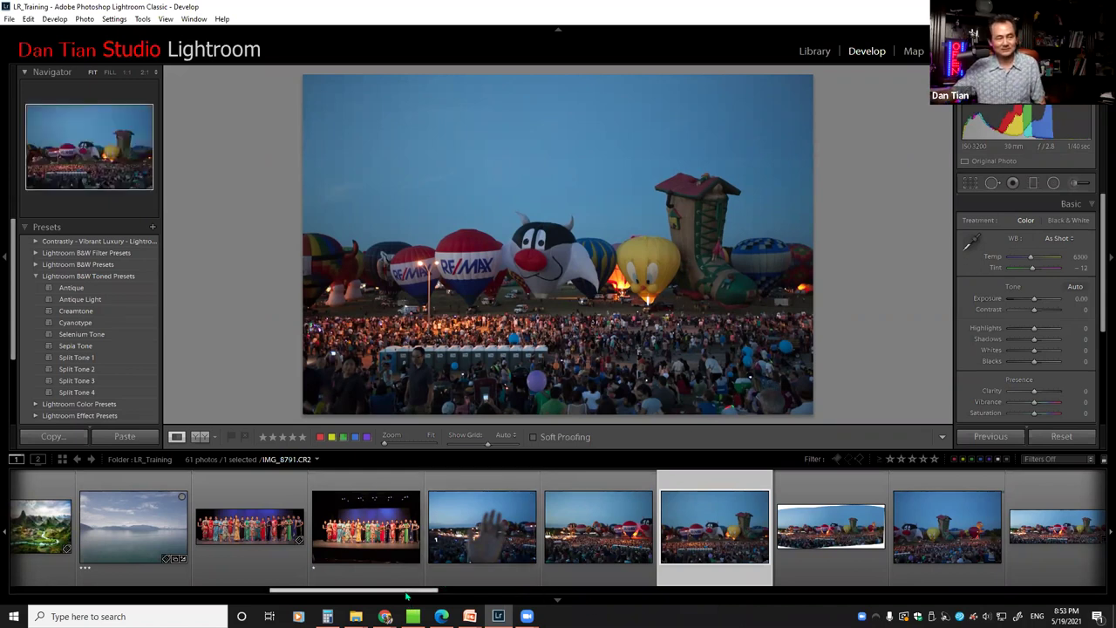
pyautogui.moveTo(406, 595); pyautogui.dragTo(742, 584)
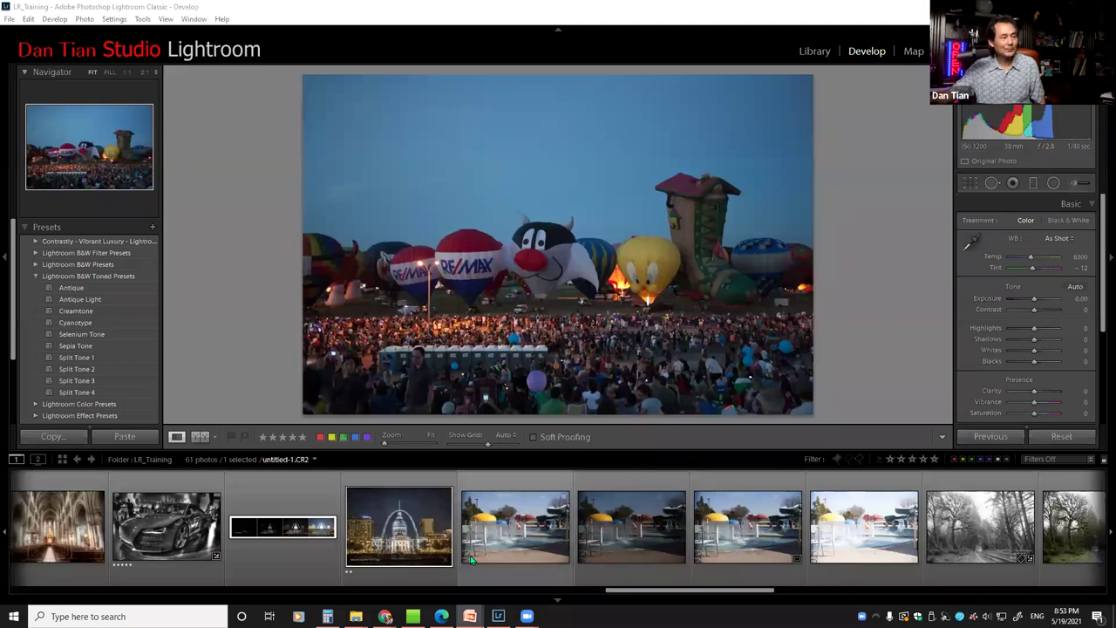
pyautogui.moveTo(595, 597); pyautogui.dragTo(128, 603)
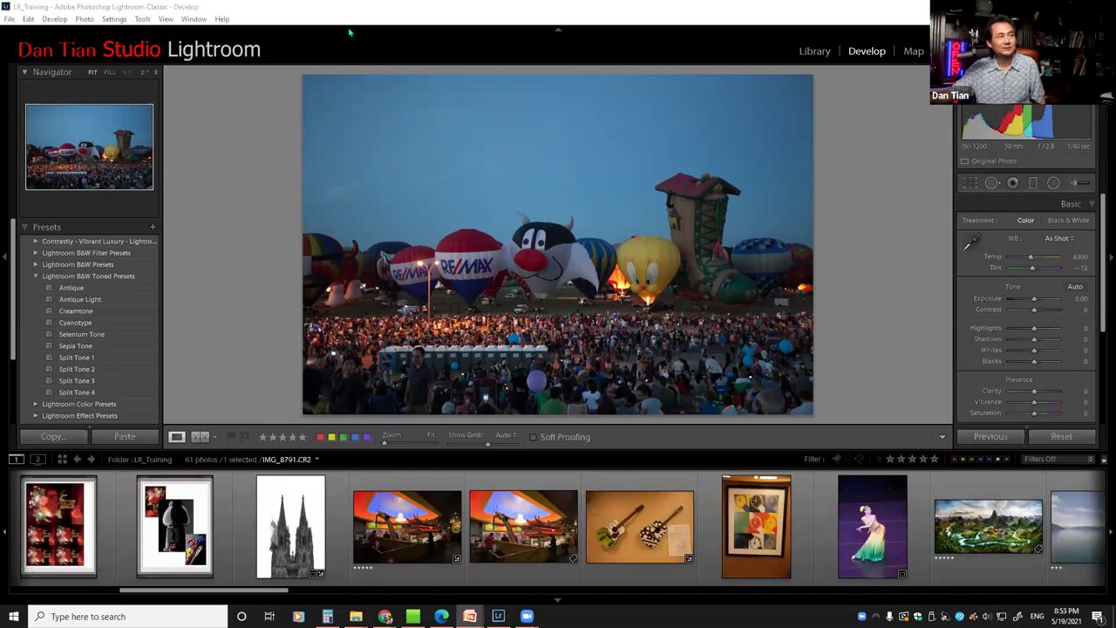
pyautogui.hotkey('alt', 'Tab')
pyautogui.press('Down')
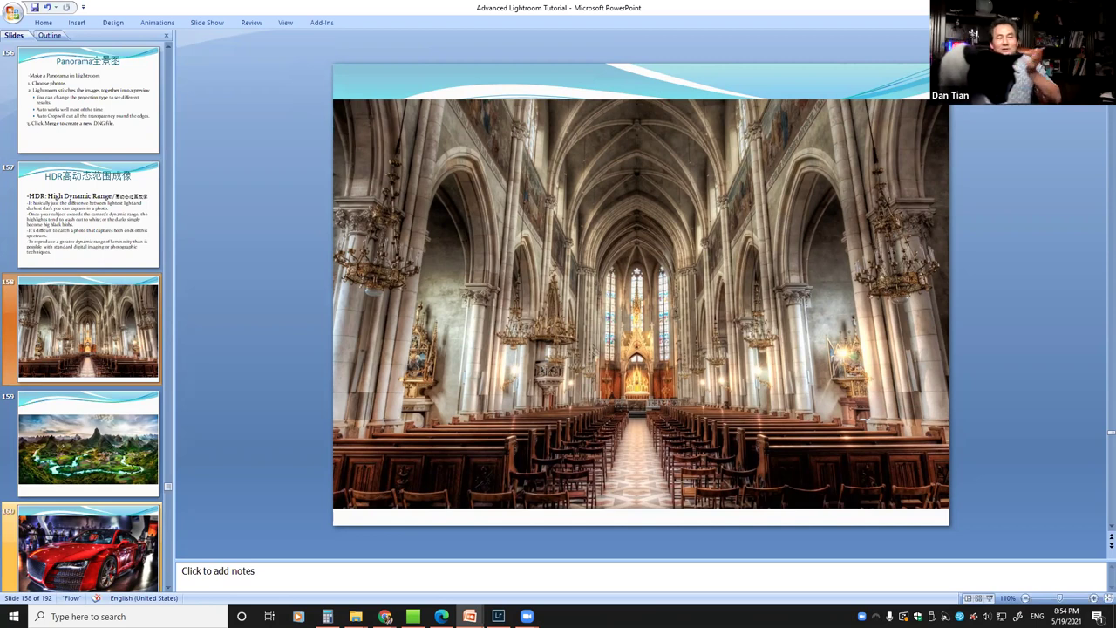
# Step past slide 159's landscape and slide 160's red car to slide 161 on how HDR works
pyautogui.click(88, 444)
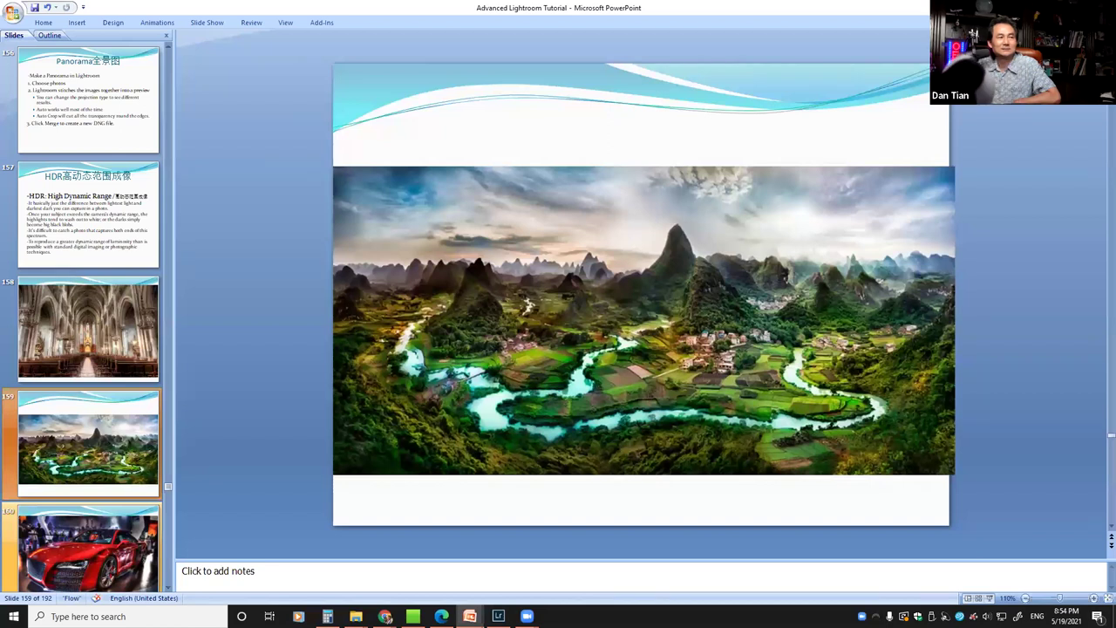
pyautogui.press('Down')
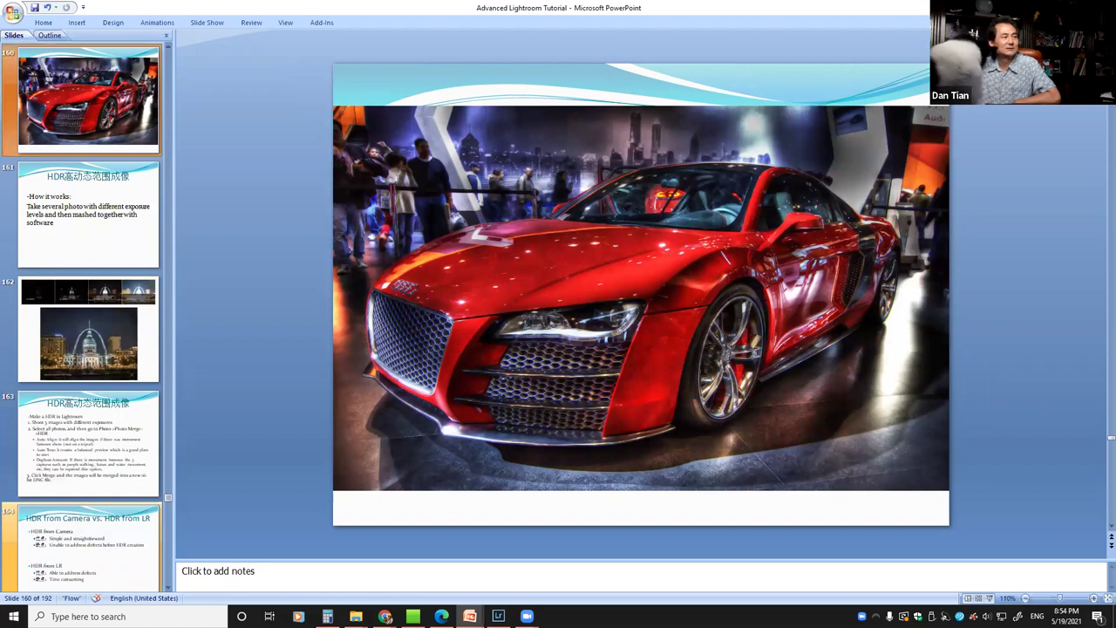
pyautogui.press('Down')
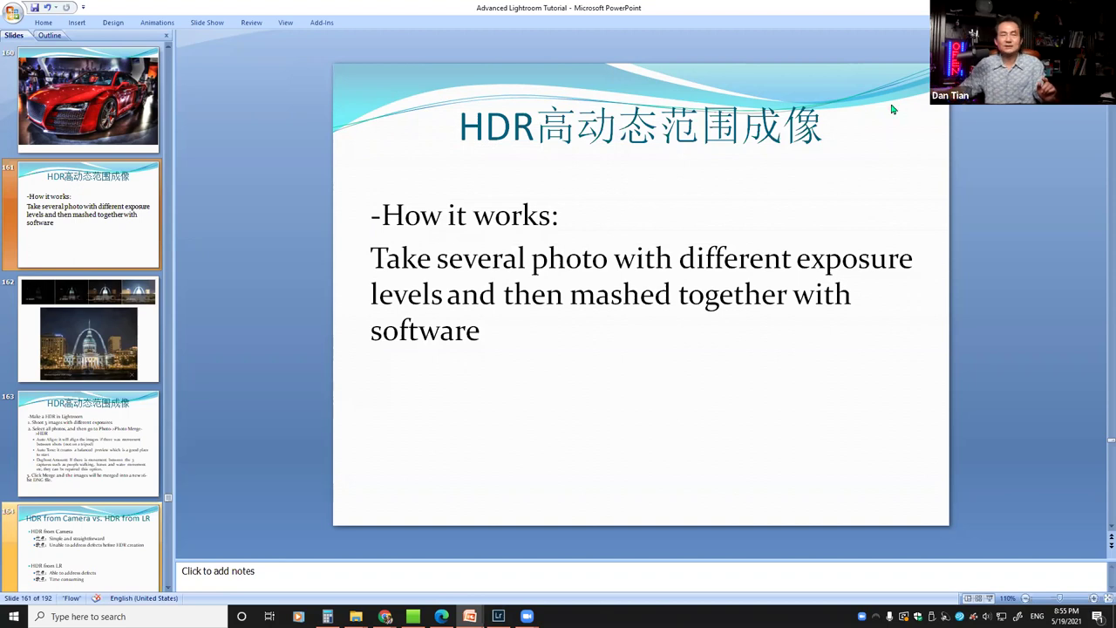
# Go to slide 162 with the -4 to +4 stop arch exposures and the stitched HDR result
pyautogui.click(35, 294)
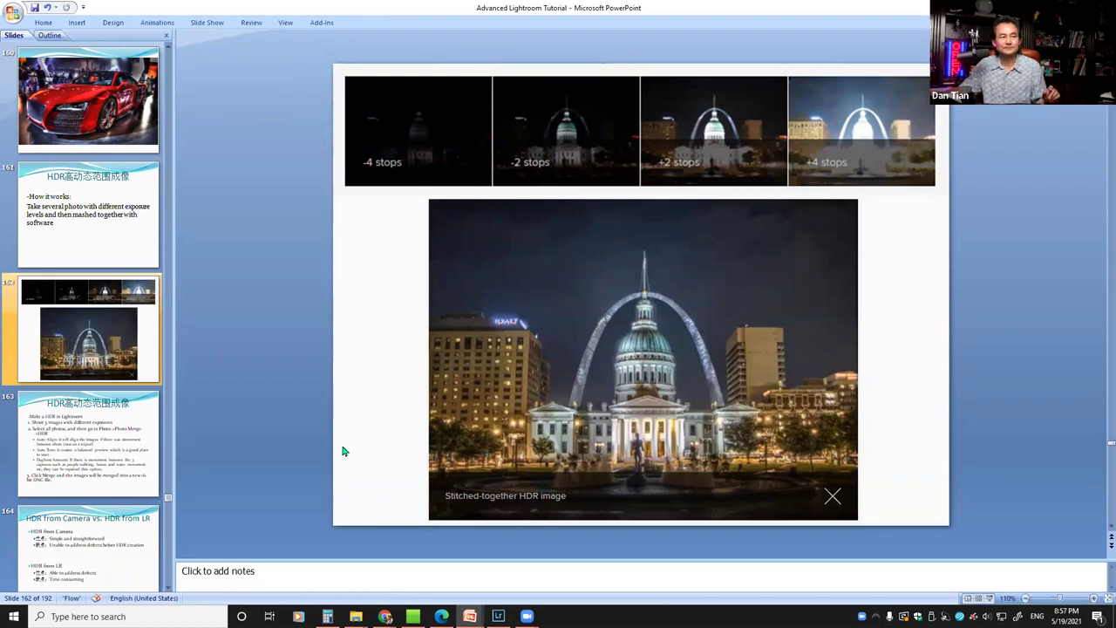
# Show slide 163's Lightroom HDR steps and restore the PowerPoint window down to reveal Lightroom
pyautogui.click(100, 440)
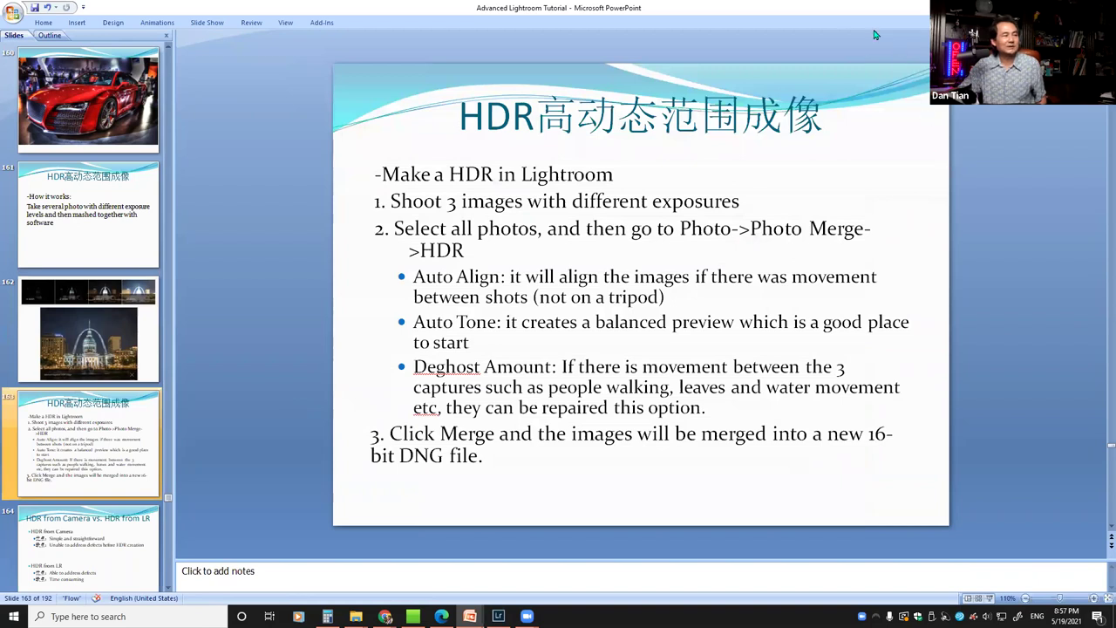
pyautogui.doubleClick(771, 23)
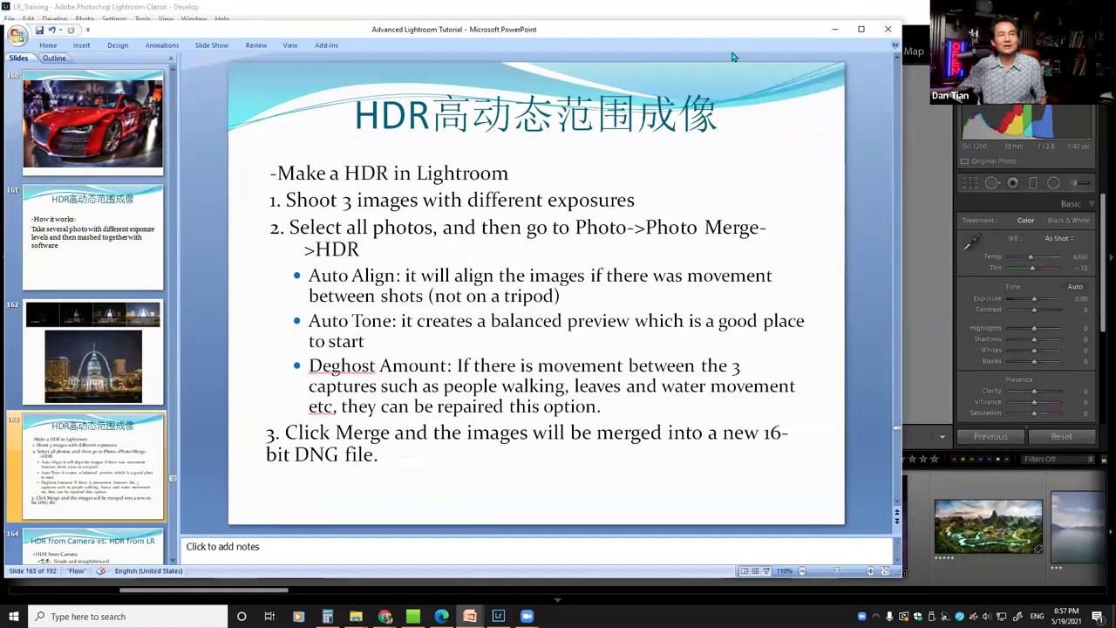
# Activate Lightroom and scroll the filmstrip to the water-park fountain photos
pyautogui.click(954, 369)
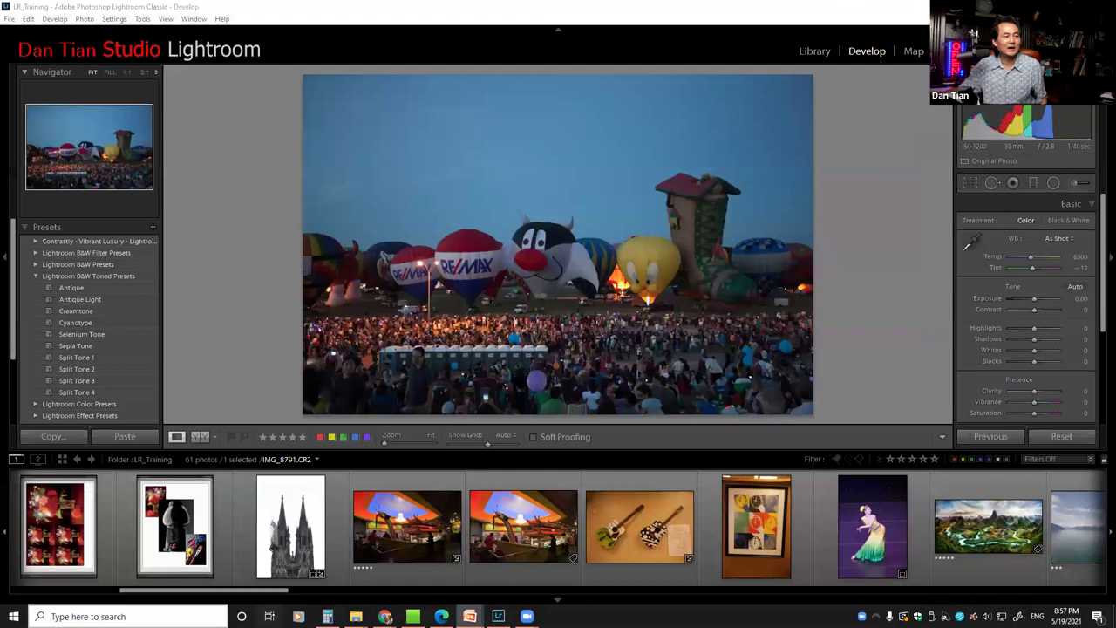
pyautogui.scroll(-5, 344, 573)
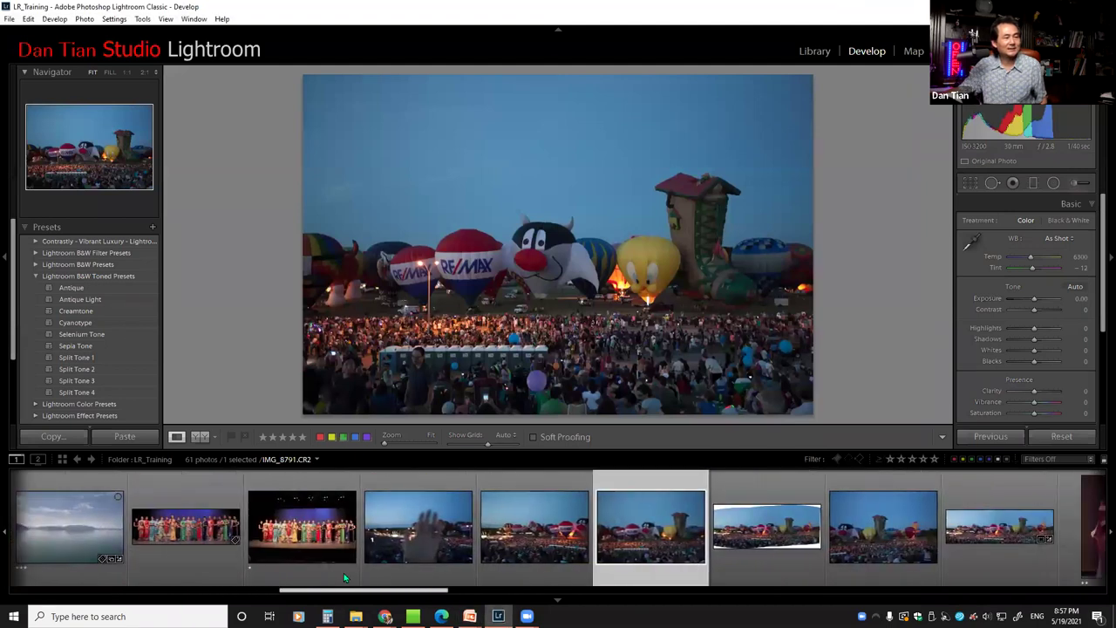
pyautogui.scroll(-10, 423, 560)
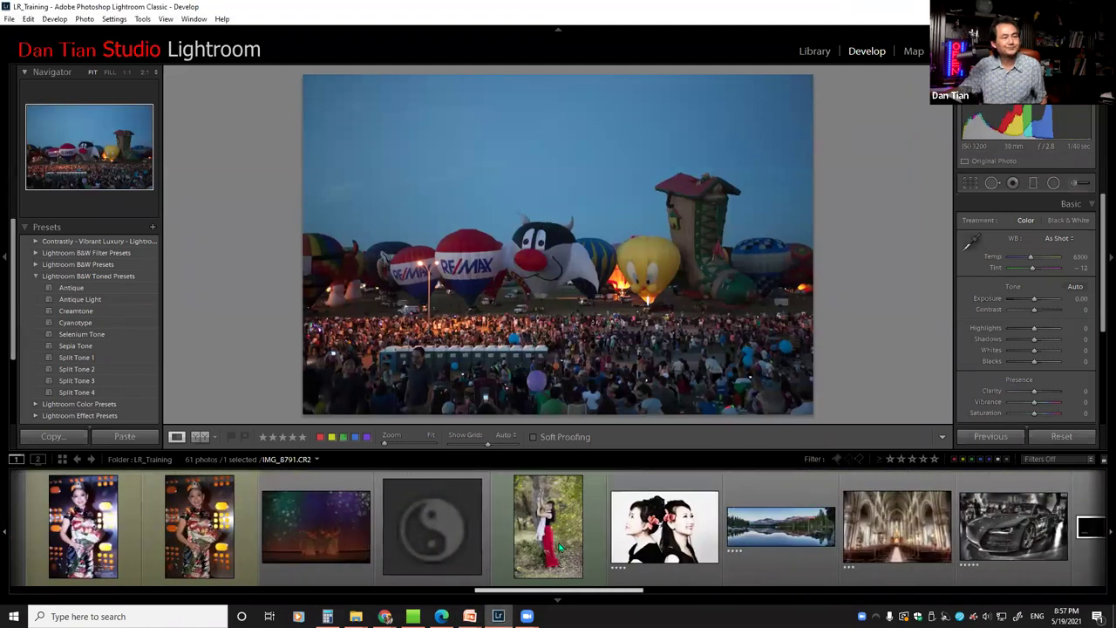
pyautogui.scroll(-3, 664, 531)
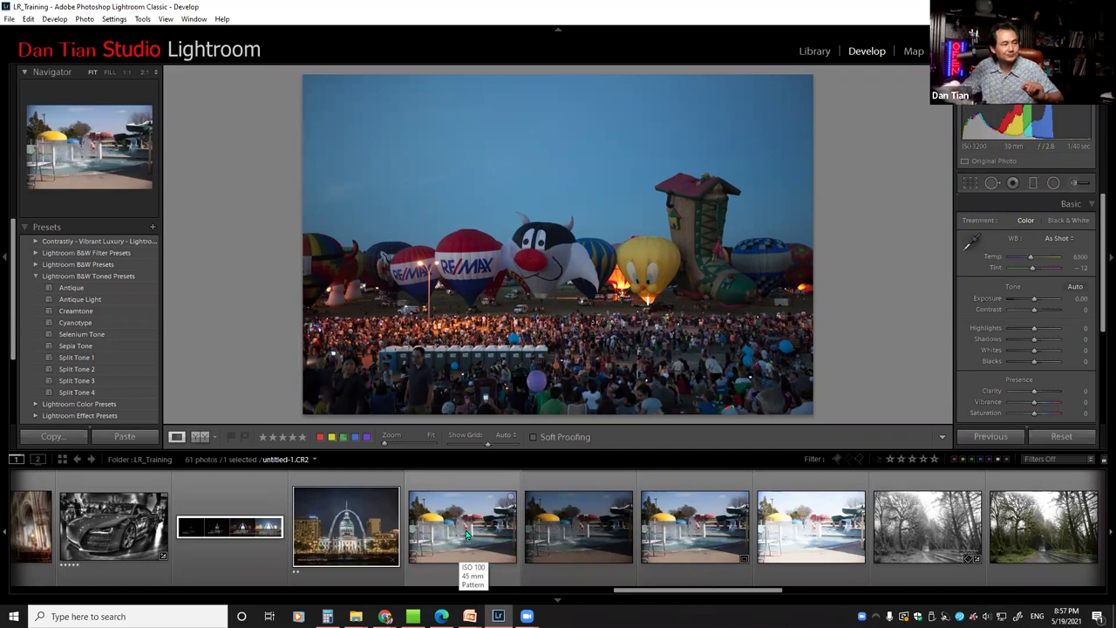
# View the first, darker and brighter water-park exposures in turn, then return to the first
pyautogui.click(466, 532)
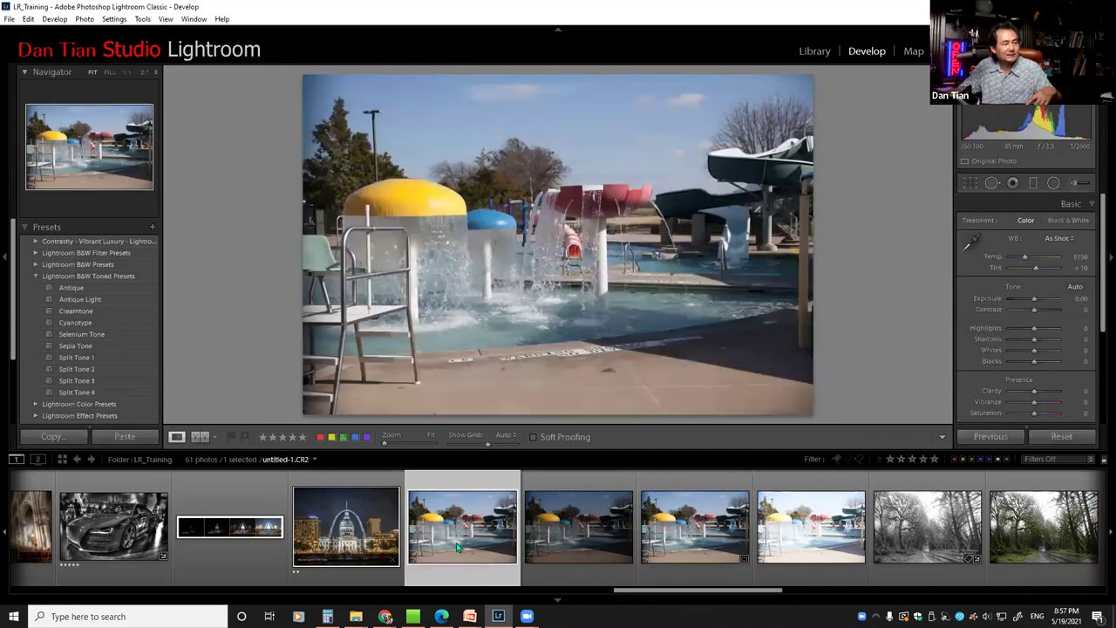
pyautogui.click(577, 528)
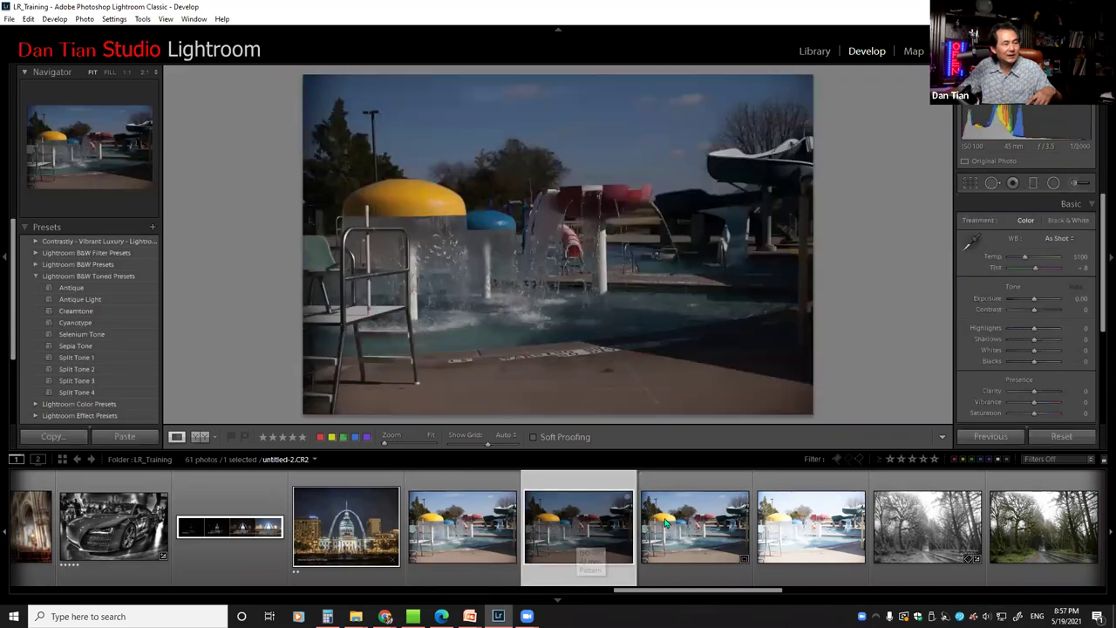
pyautogui.click(816, 536)
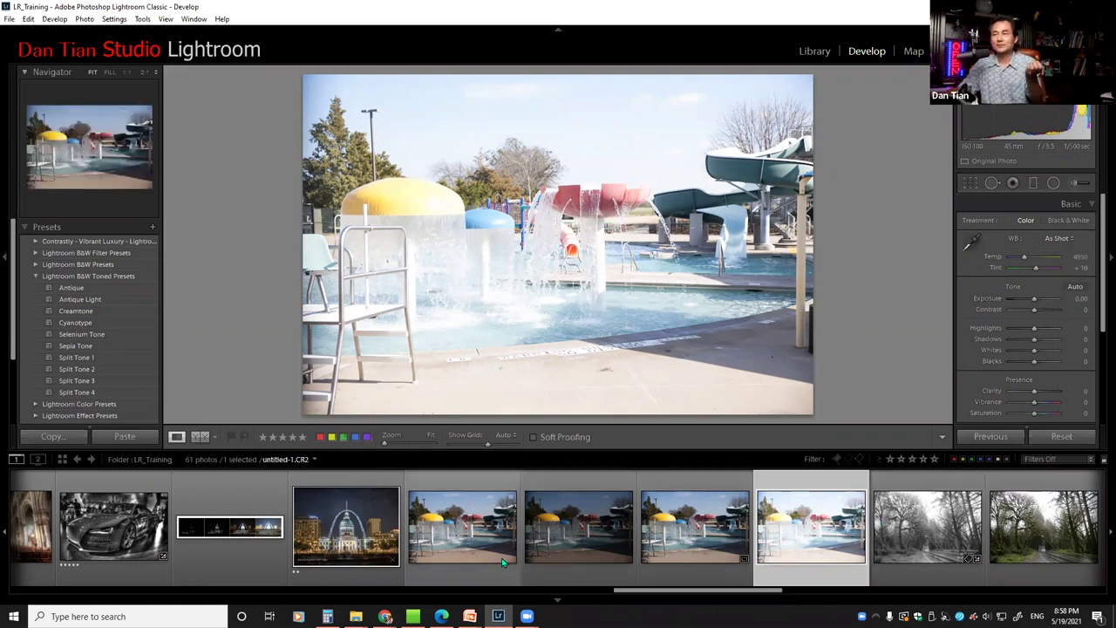
pyautogui.click(447, 538)
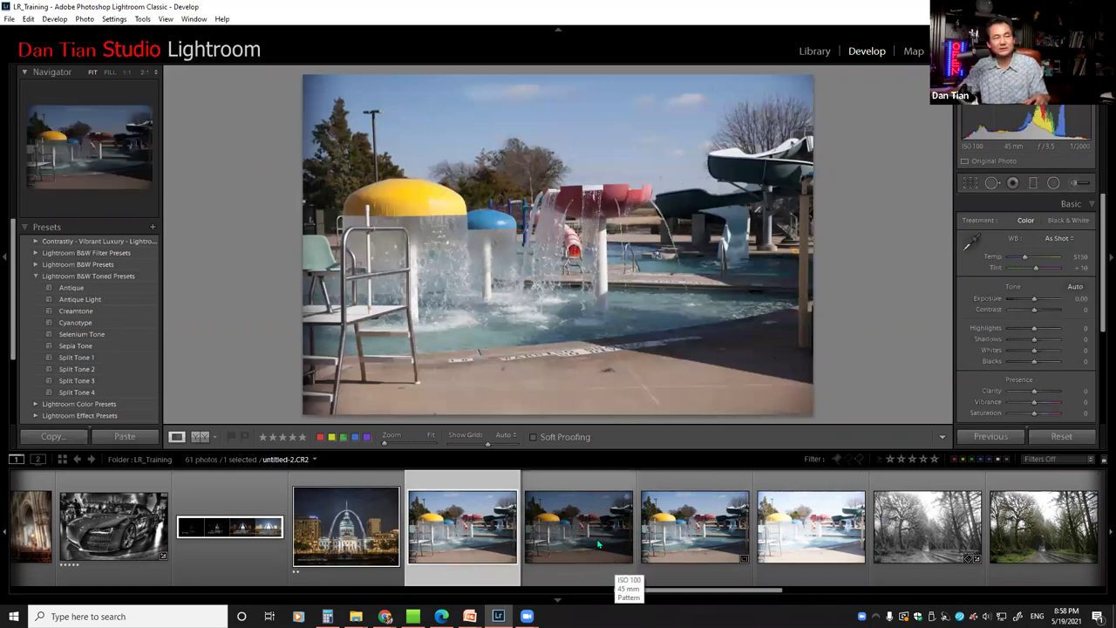
# Add the other two fountain exposures to the selection and bring up the Photo Merge options
pyautogui.keyDown('ctrl'); pyautogui.click(598, 544); pyautogui.keyUp('ctrl')
pyautogui.keyDown('ctrl'); pyautogui.click(802, 534); pyautogui.keyUp('ctrl')
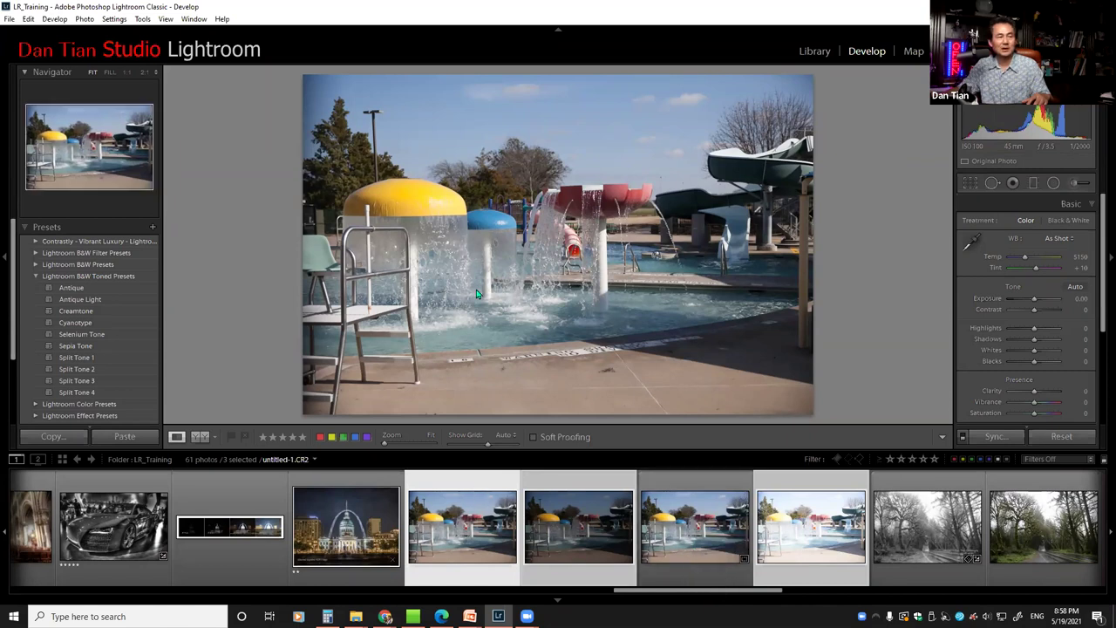
pyautogui.rightClick(432, 485)
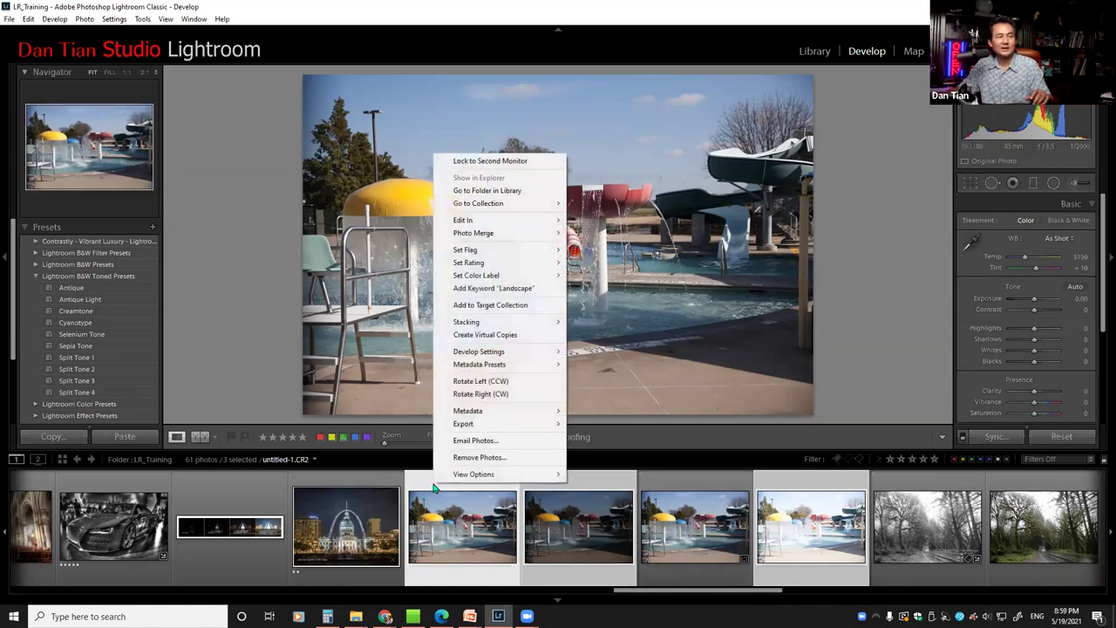
pyautogui.moveTo(503, 242)
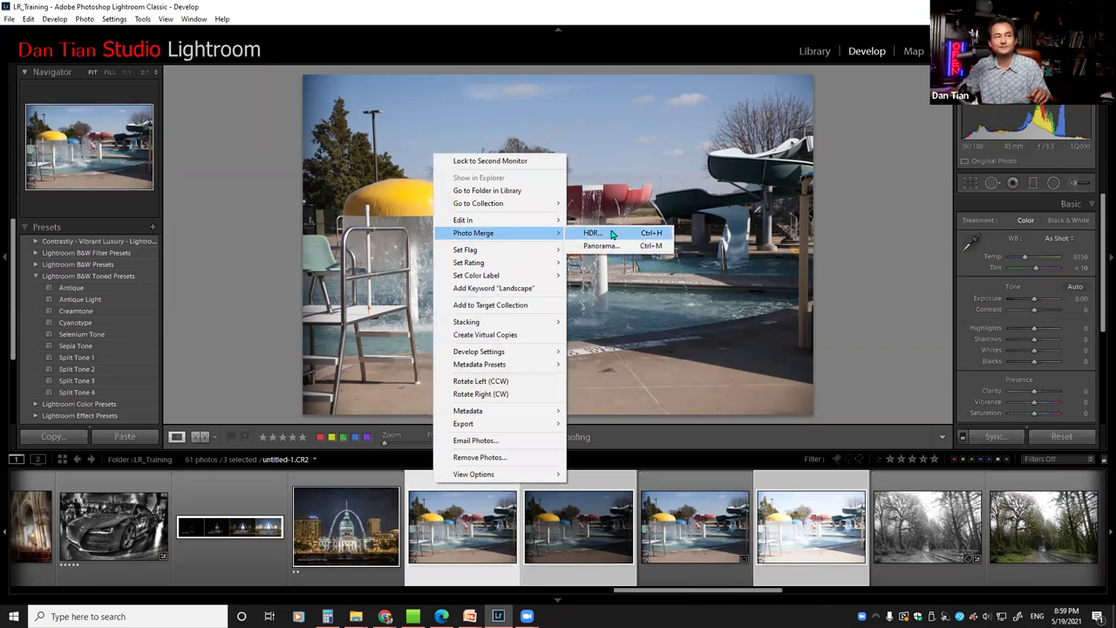
# Merge the three exposures to HDR with Auto Align and Auto Tone on and deghost set to None
pyautogui.click(612, 234)
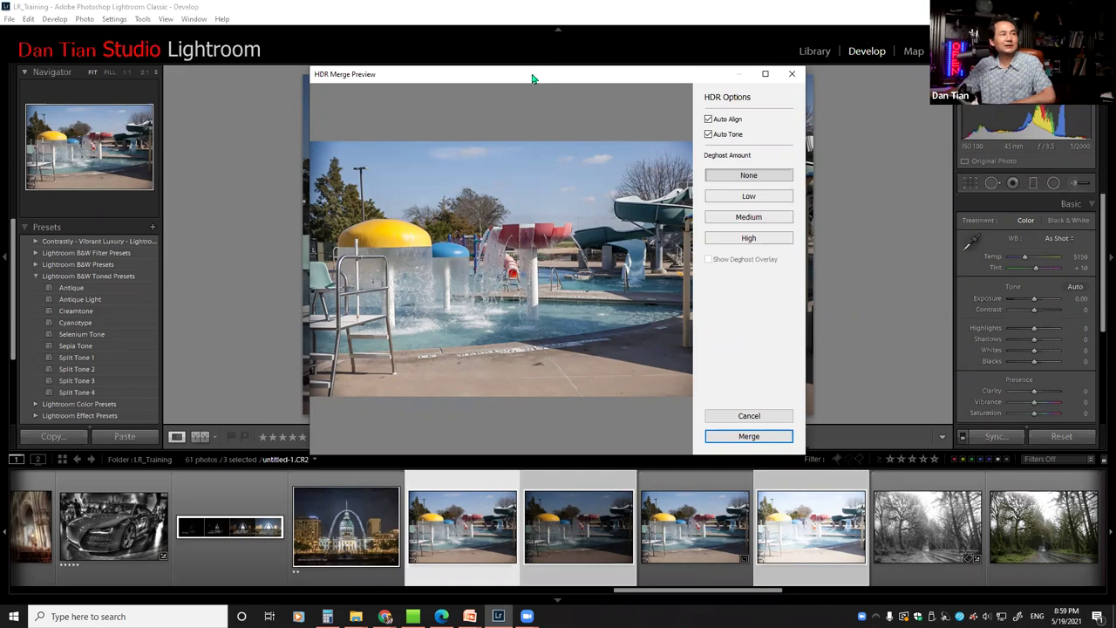
pyautogui.moveTo(535, 79); pyautogui.dragTo(542, 82)
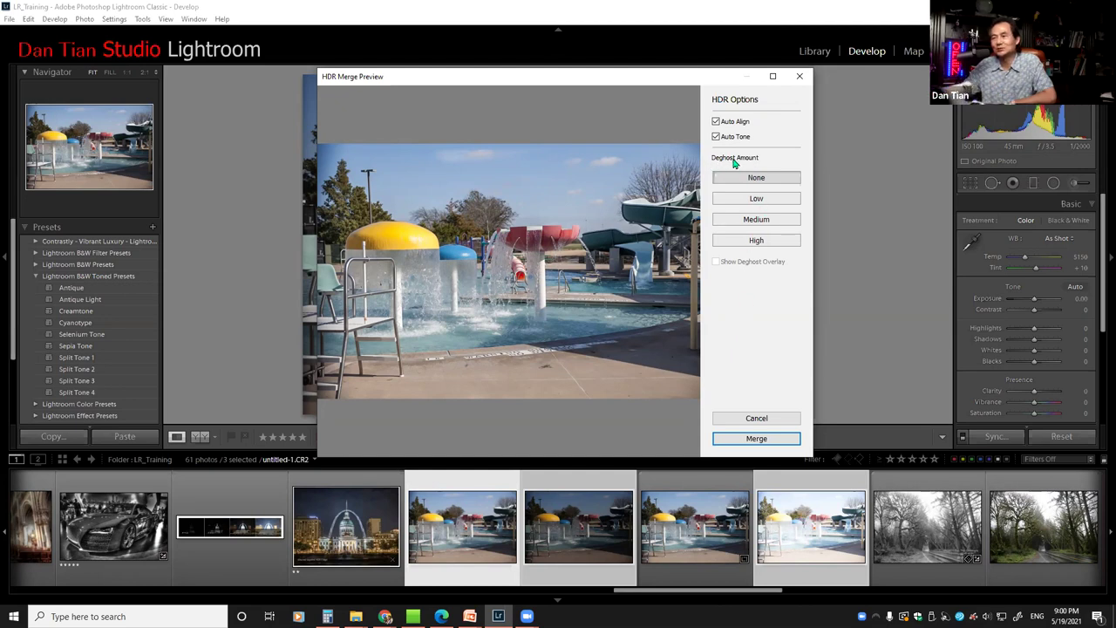
pyautogui.click(755, 202)
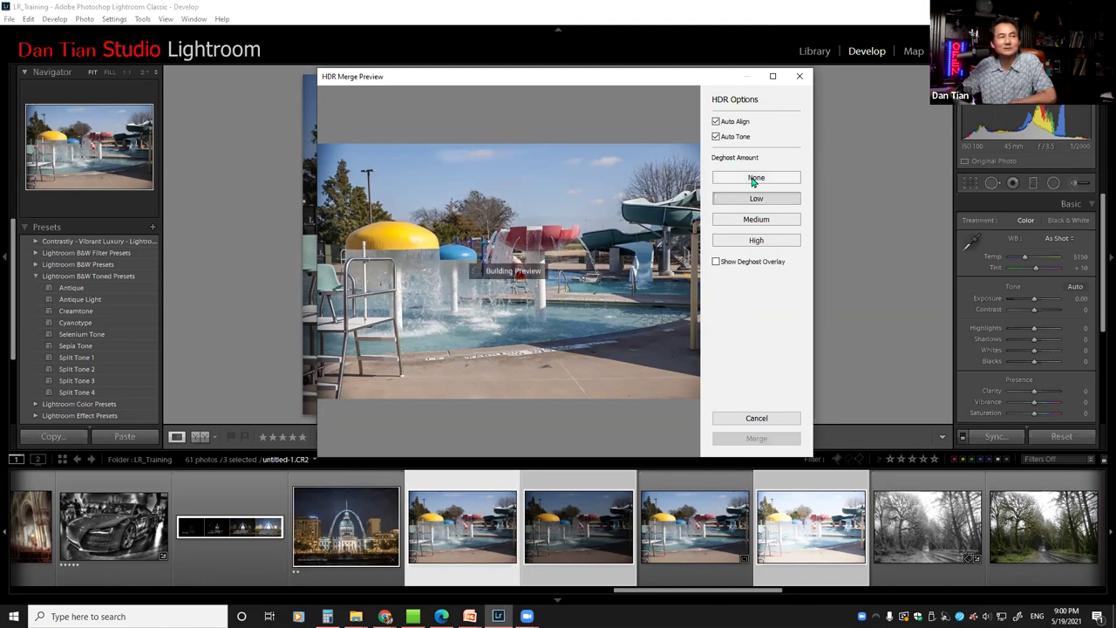
pyautogui.click(755, 179)
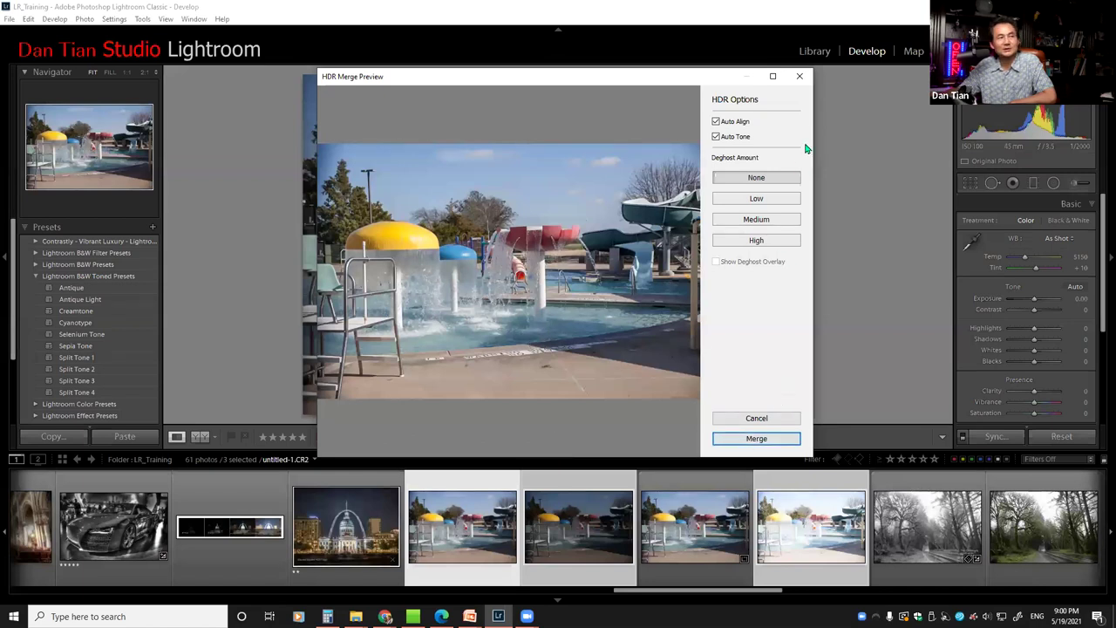
pyautogui.click(800, 76)
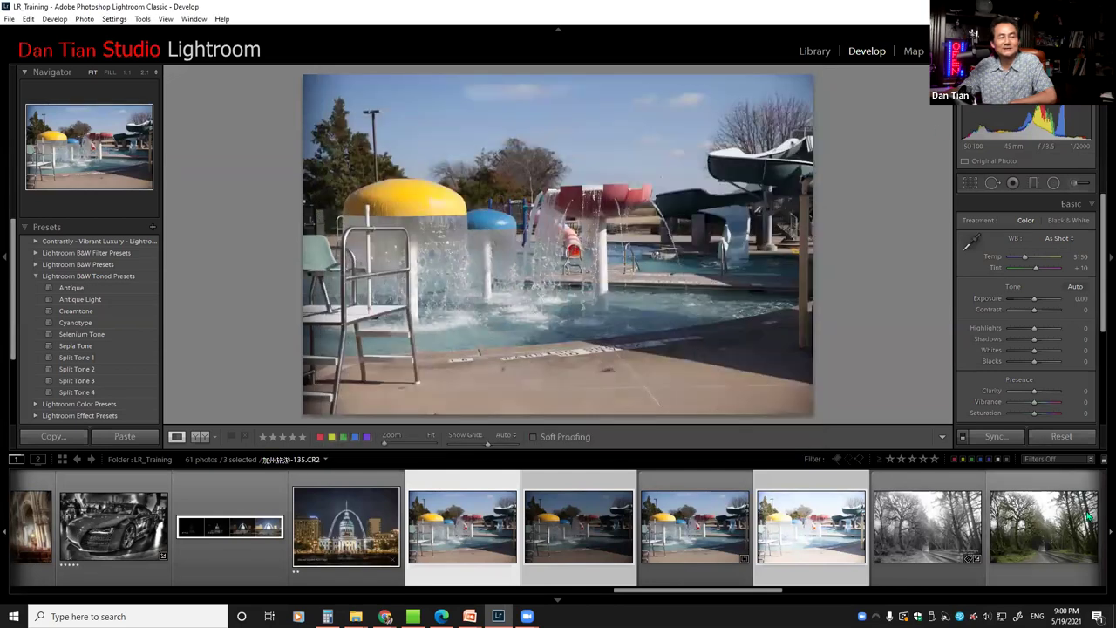
# Compare untitled-1-HDR.dng against the three original exposures, ending on the merged HDR photo
pyautogui.click(724, 518)
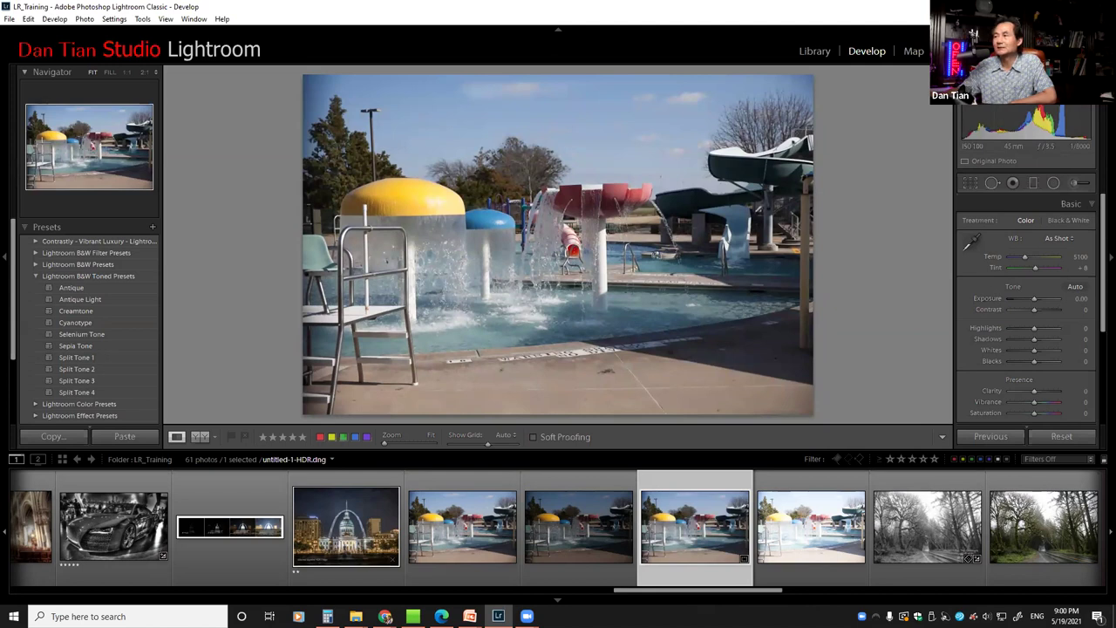
pyautogui.hotkey('alt', 'Tab')
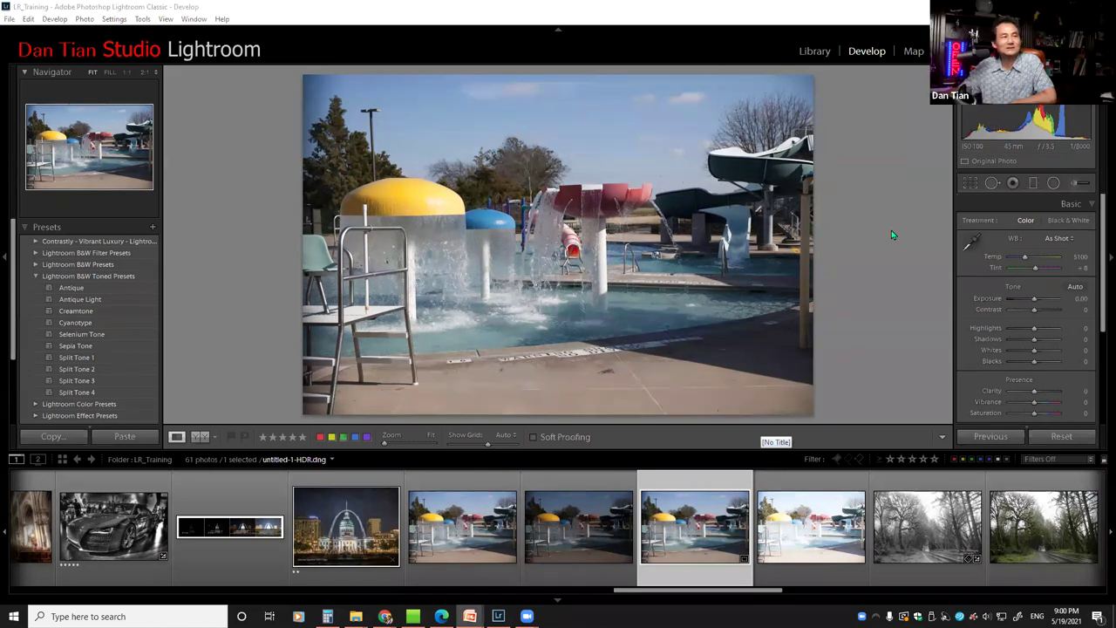
pyautogui.click(458, 523)
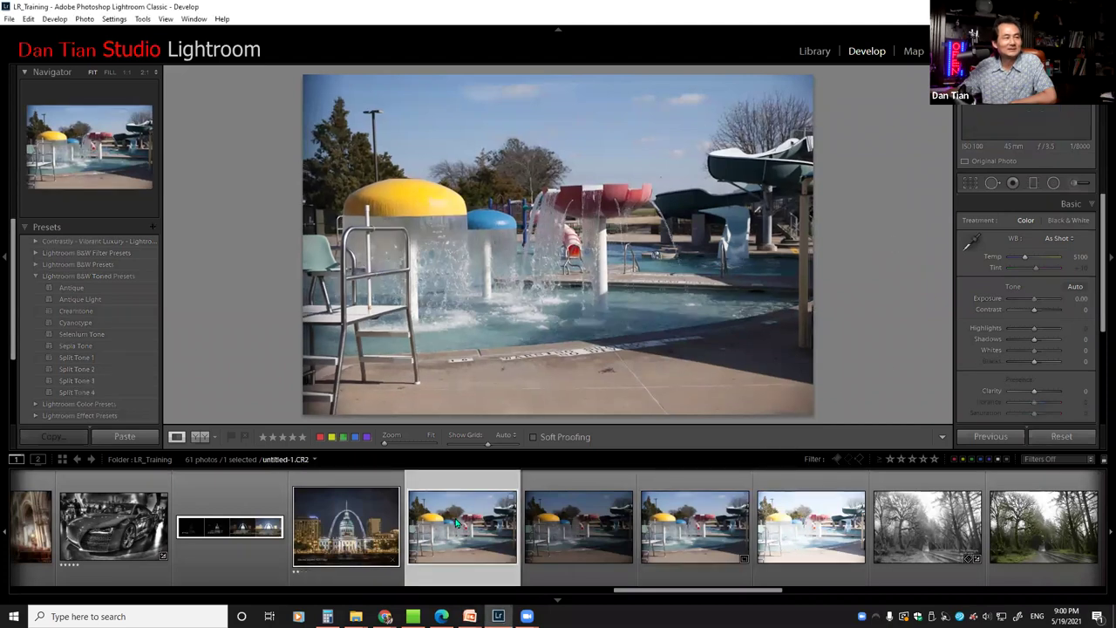
pyautogui.click(695, 524)
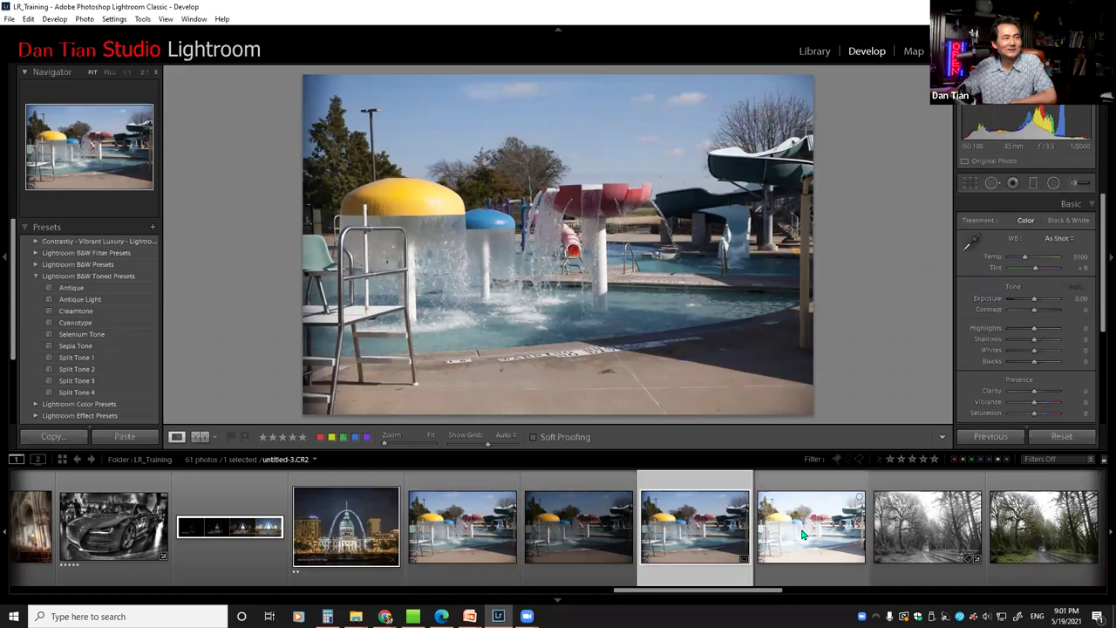
pyautogui.click(803, 534)
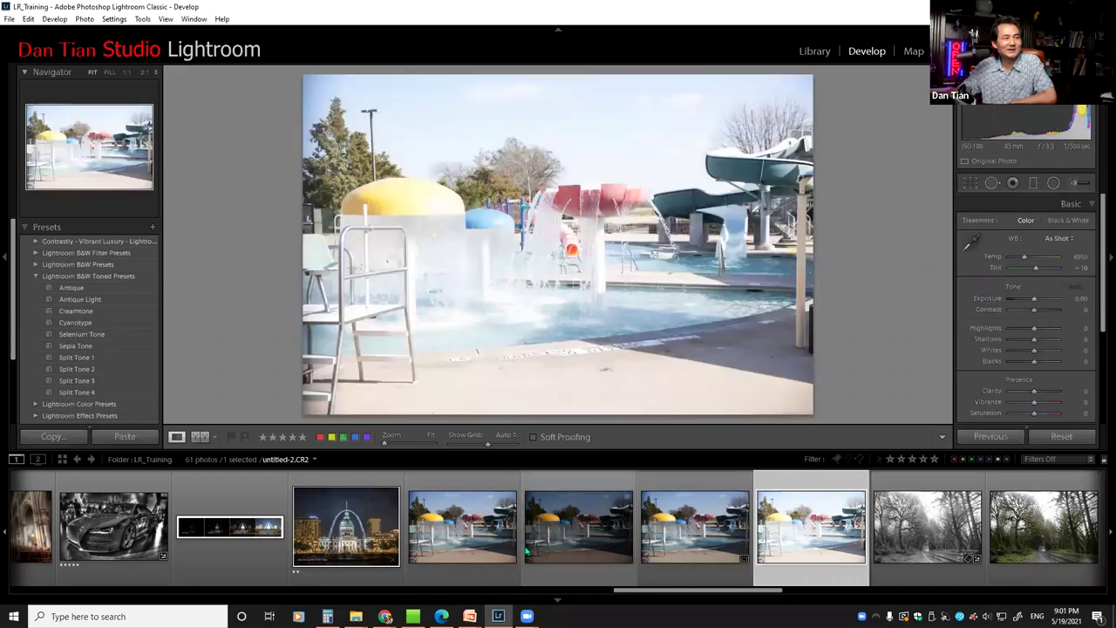
pyautogui.click(462, 531)
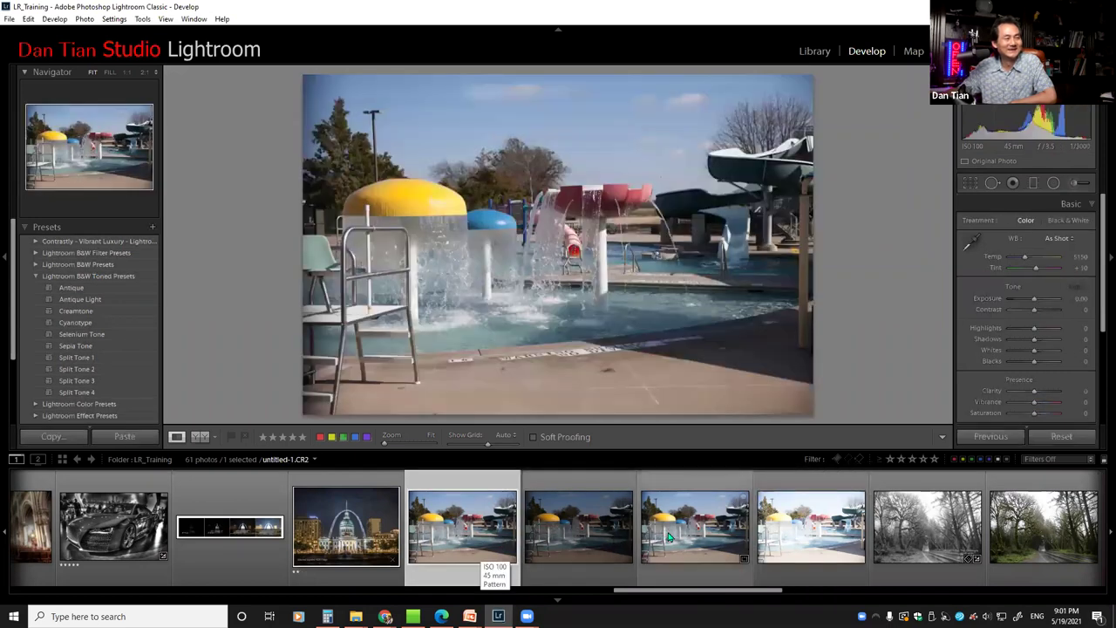
pyautogui.click(660, 535)
pyautogui.click(804, 525)
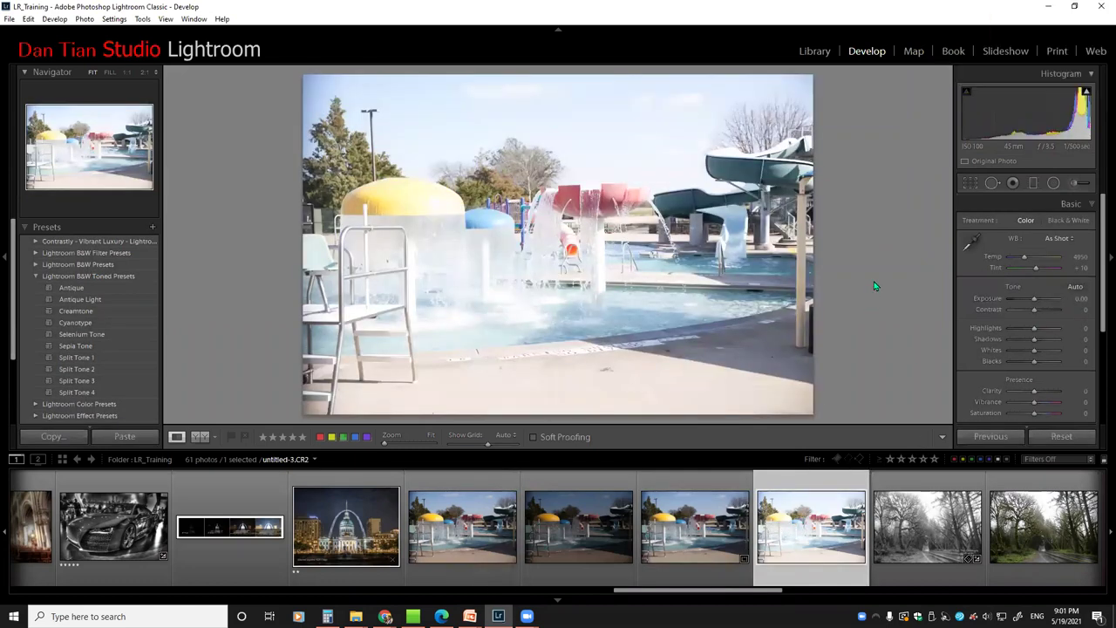
pyautogui.click(687, 536)
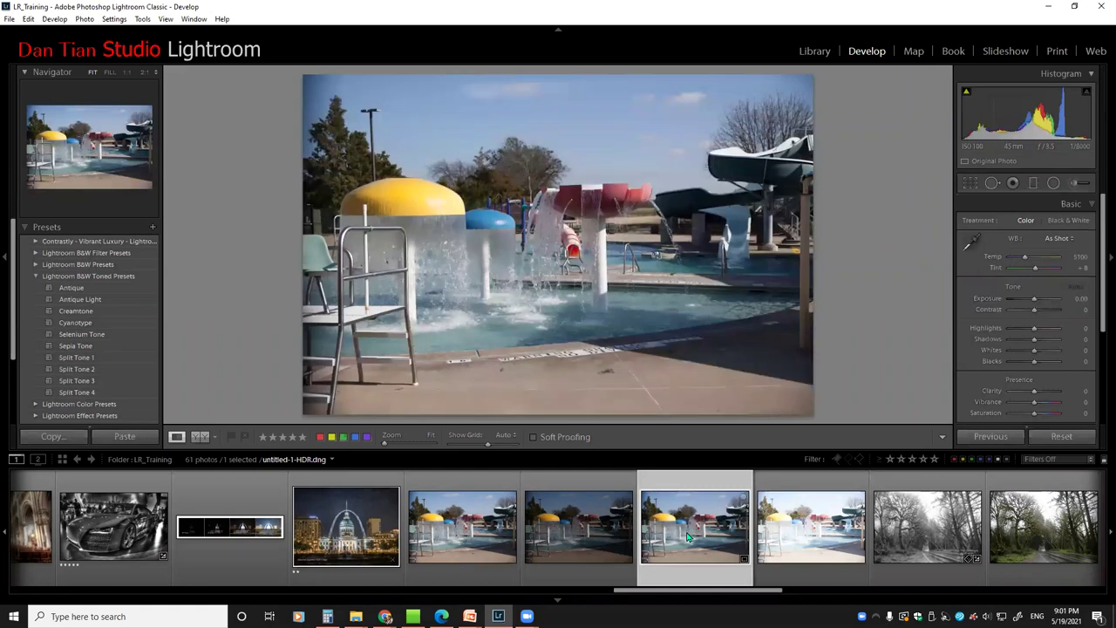
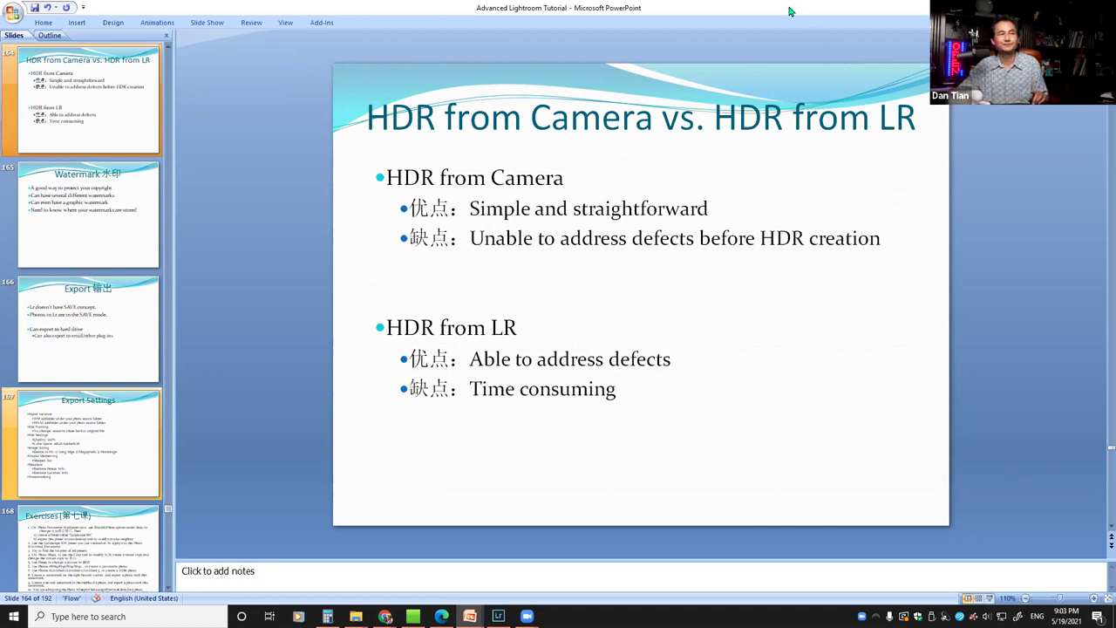
# Restore and minimize the PowerPoint deck to reveal Lightroom's Develop view of the water-park photo
pyautogui.press('super+Down')
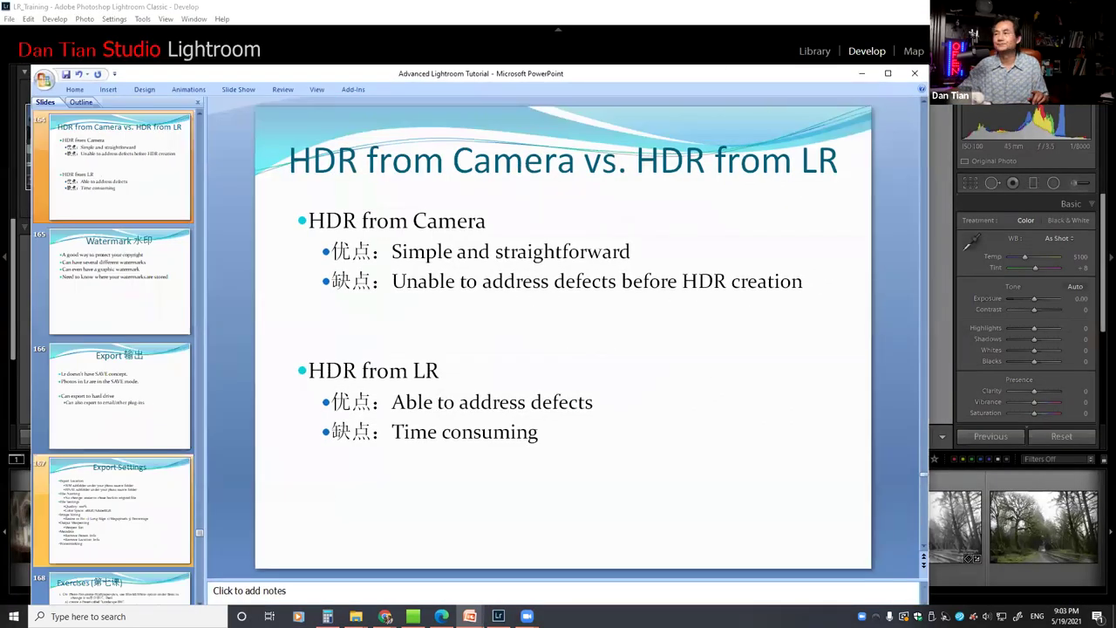
pyautogui.press('super+Down')
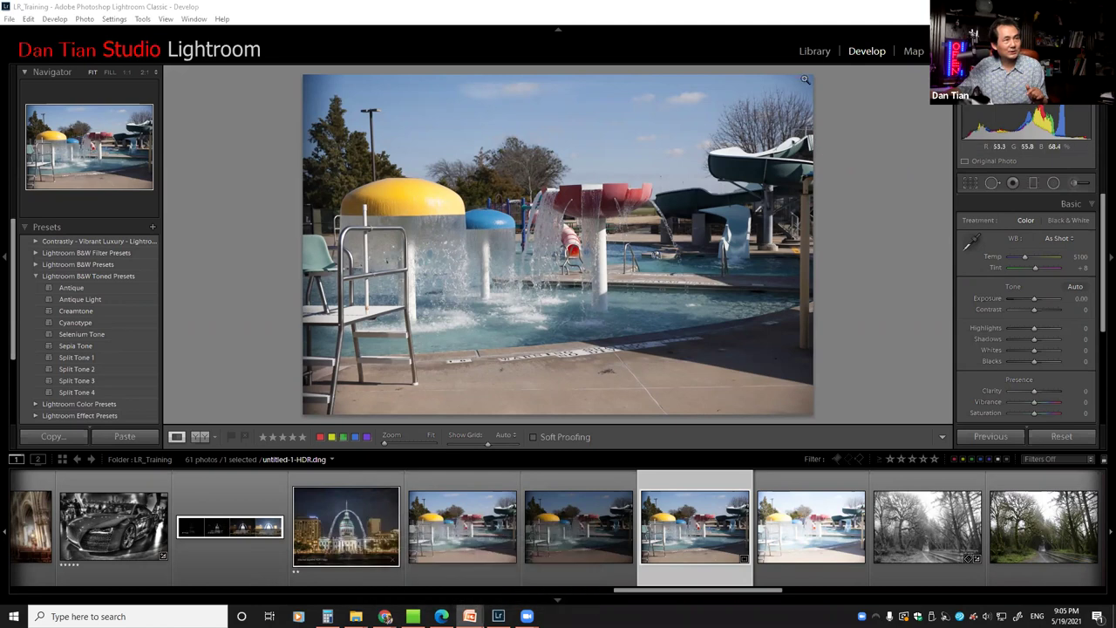
# Switch Lightroom to the Library module and bring up the Excercise Explorer window
pyautogui.click(815, 51)
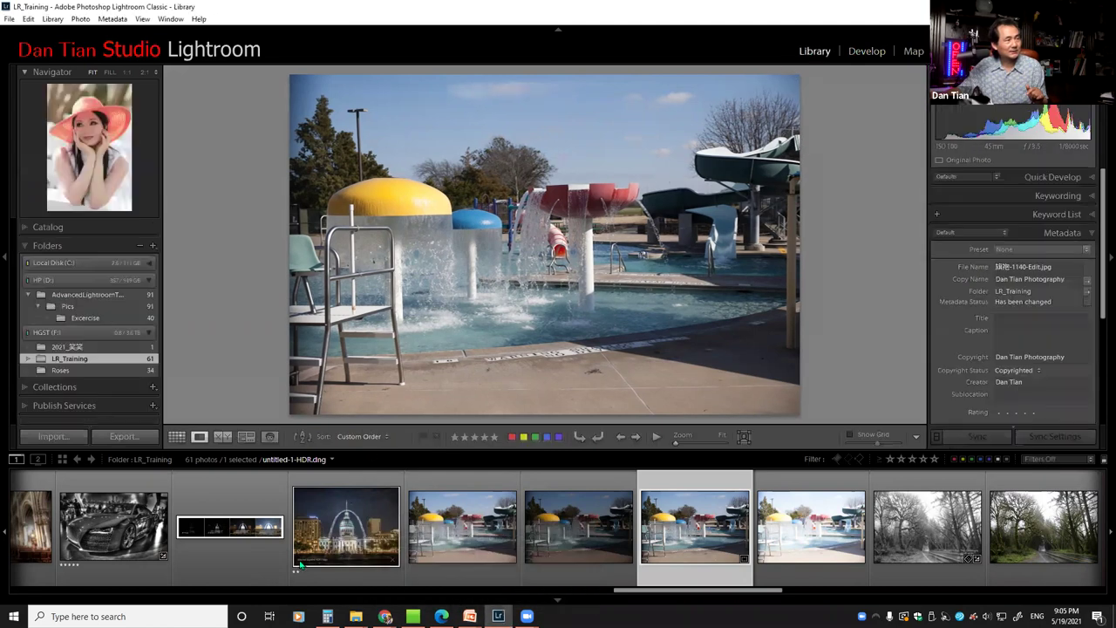
pyautogui.moveTo(355, 616)
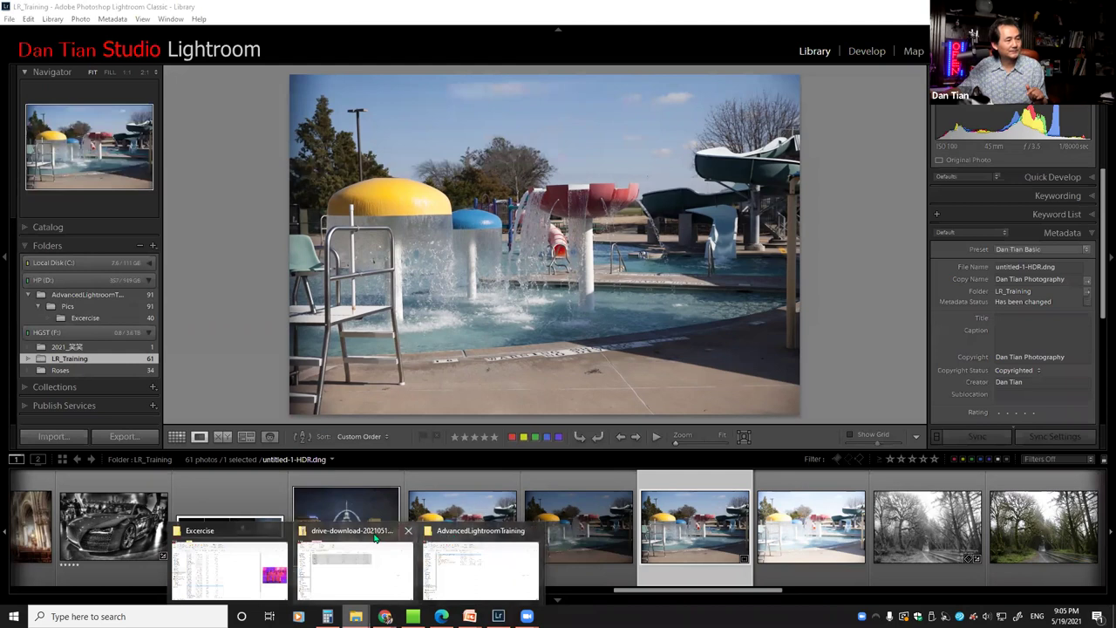
pyautogui.click(245, 539)
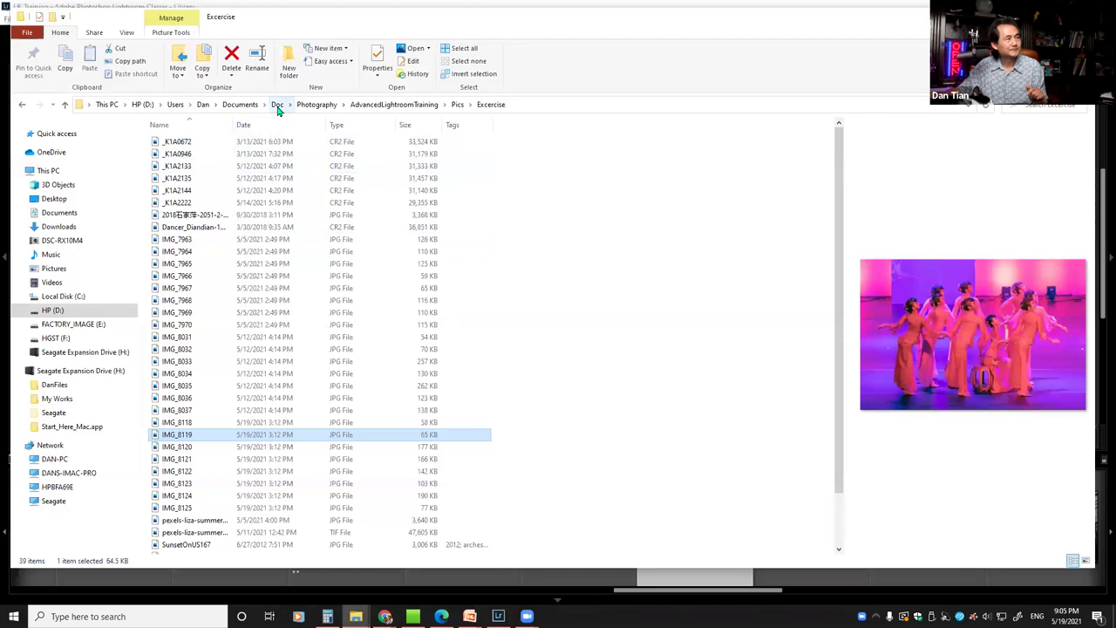
# Browse HGST (F:) > 2021 > 2021_笑笑 > wm and select the _K1A0673-2 photo
pyautogui.click(55, 338)
pyautogui.doubleClick(228, 238)
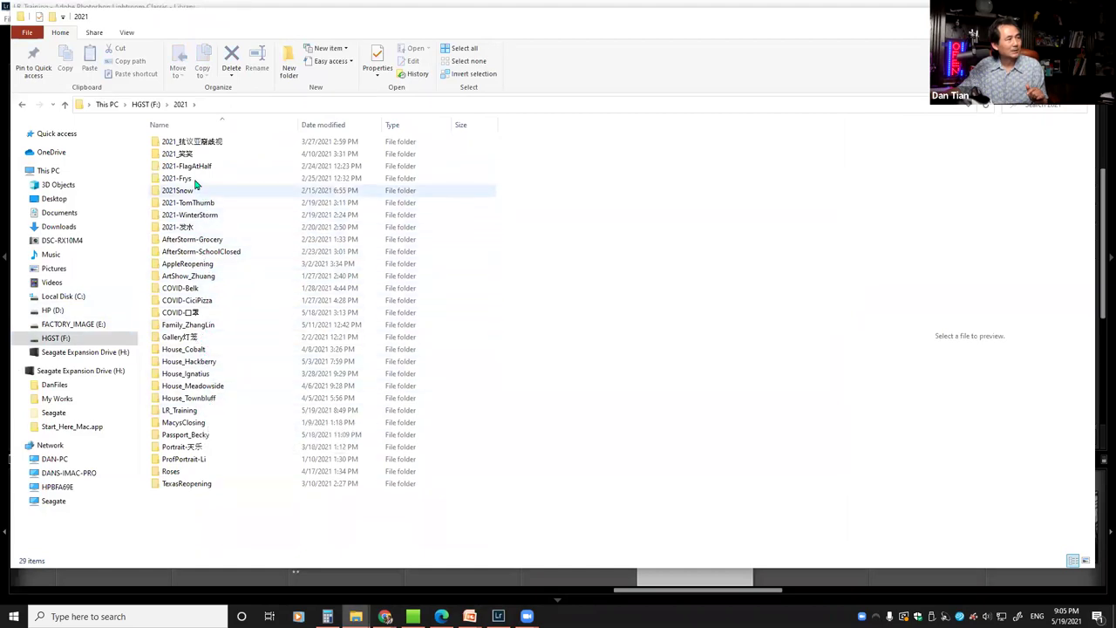
pyautogui.doubleClick(201, 154)
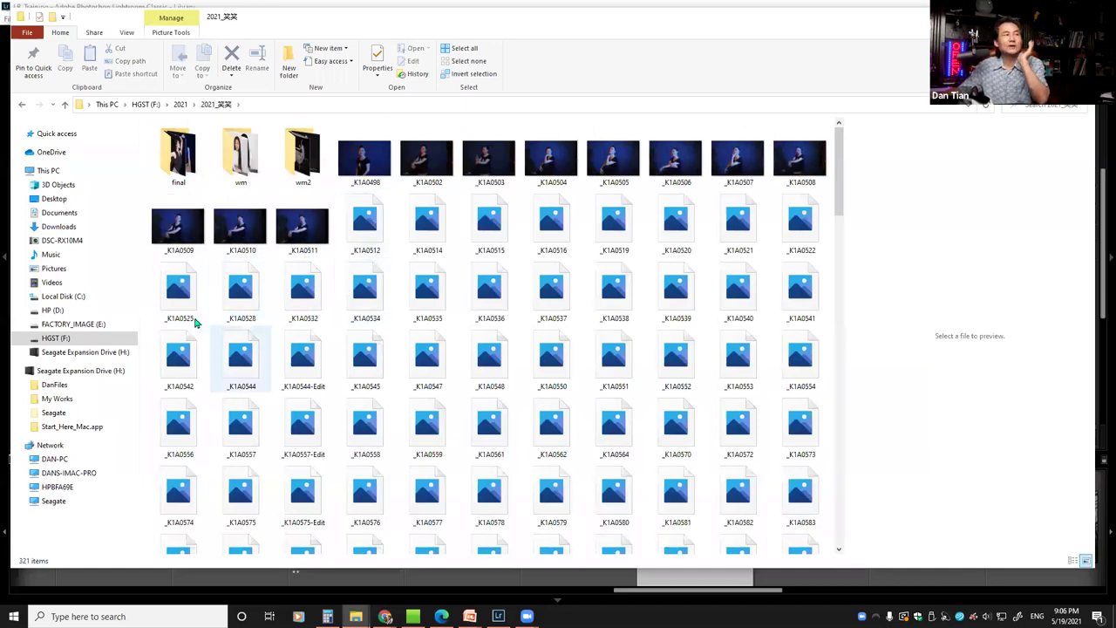
pyautogui.click(233, 157)
pyautogui.doubleClick(234, 157)
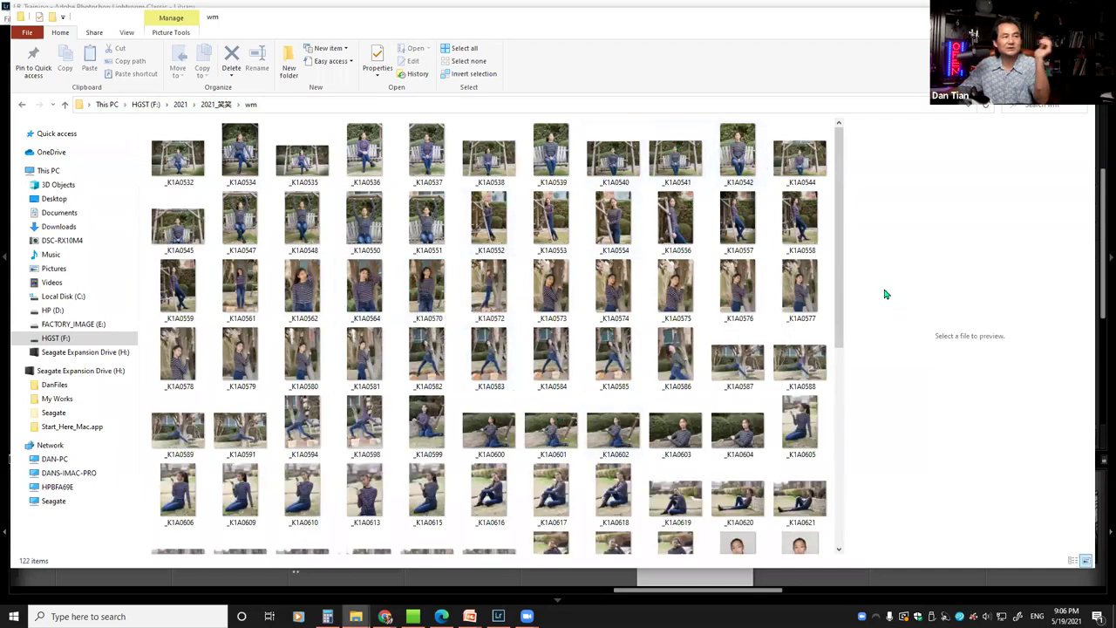
pyautogui.moveTo(840, 258); pyautogui.dragTo(863, 408)
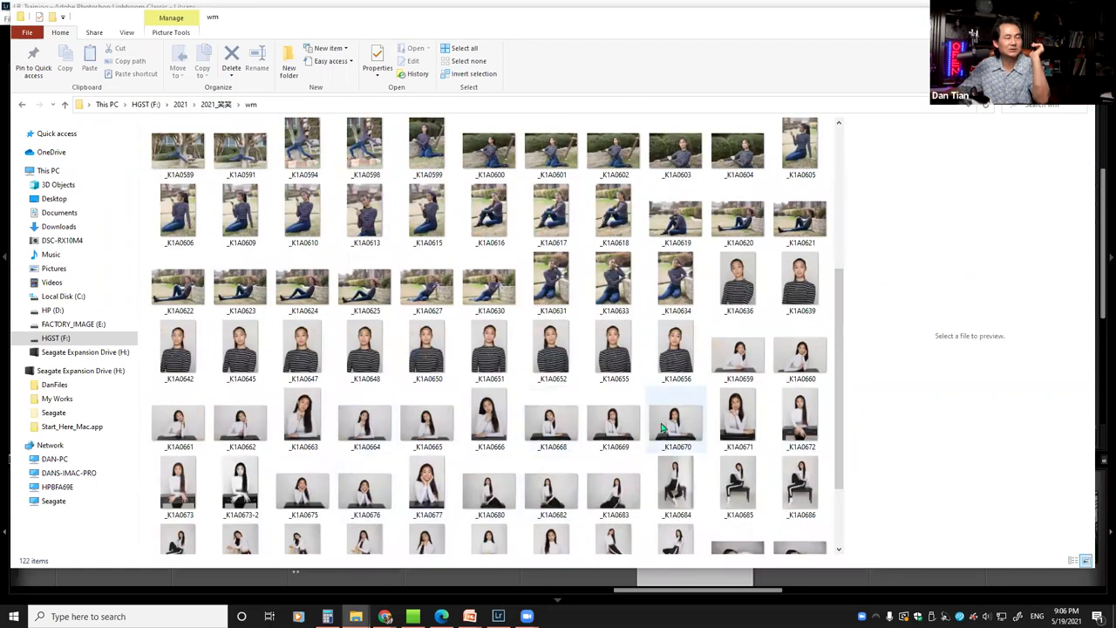
pyautogui.scroll(-2, 663, 427)
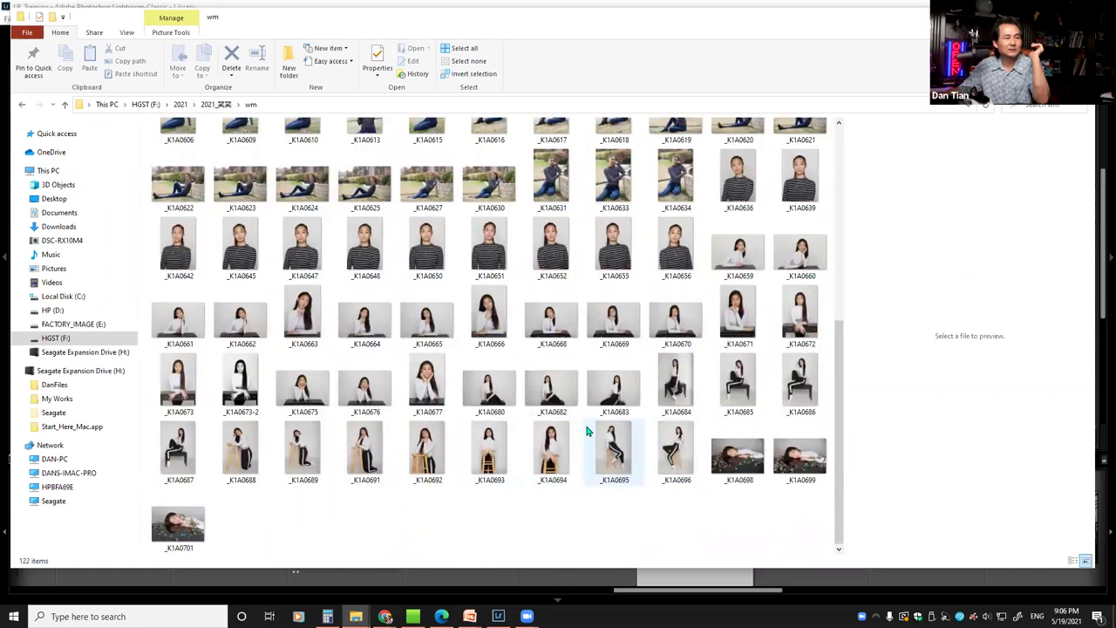
pyautogui.click(248, 385)
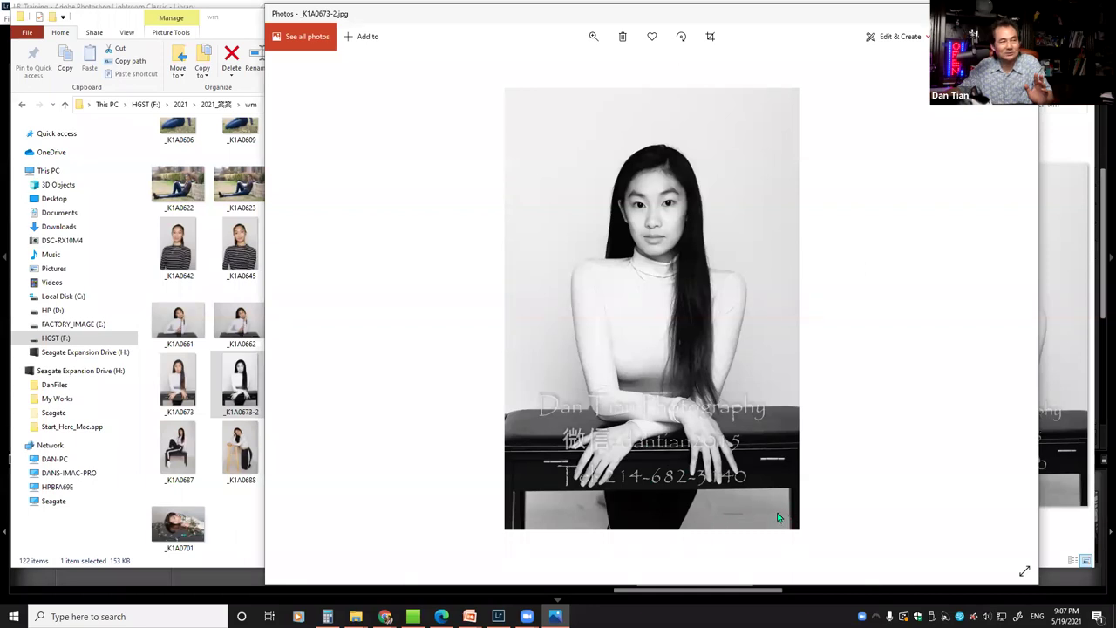
# Bring the Lightroom Library window back to the front from the taskbar
pyautogui.click(498, 616)
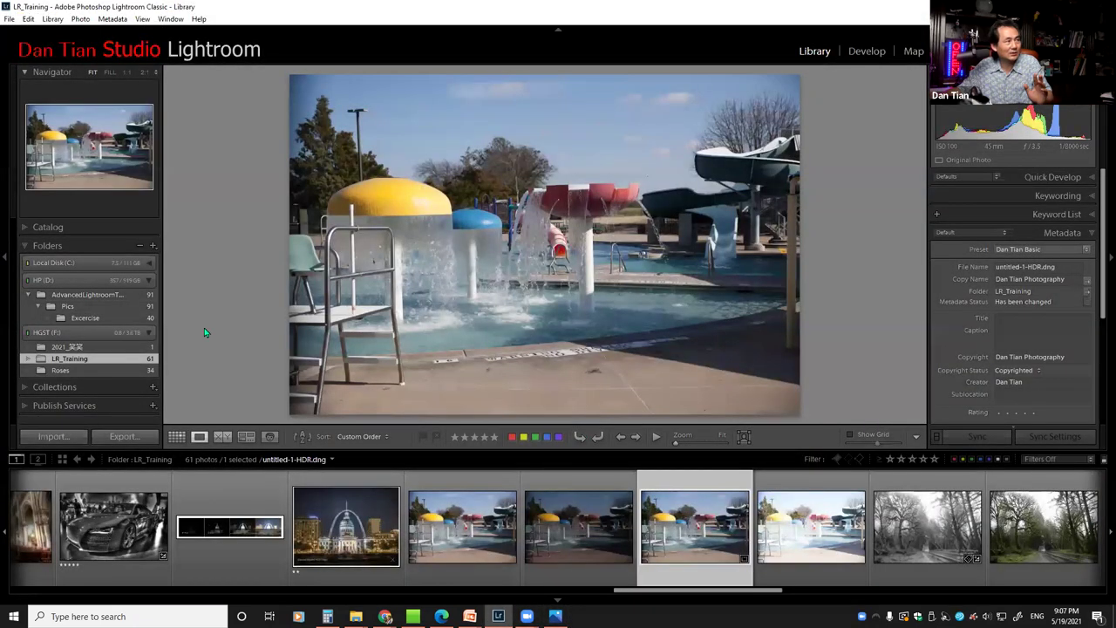
# Show the Excercise folder's watermarked dance photo, then close Photos and clear the desktop
pyautogui.click(72, 319)
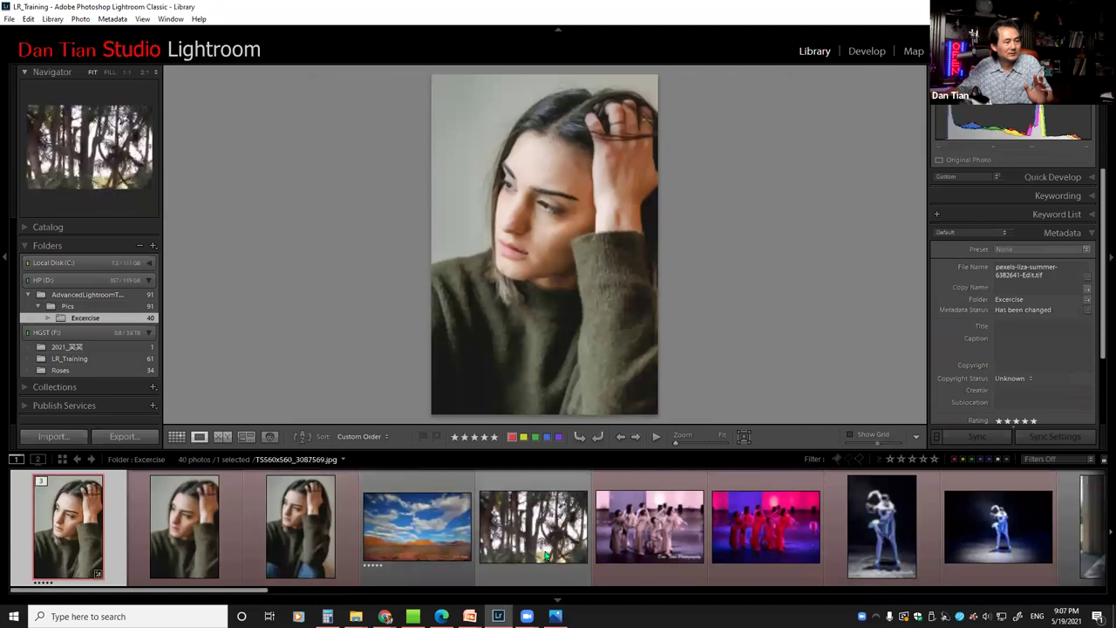
pyautogui.click(634, 536)
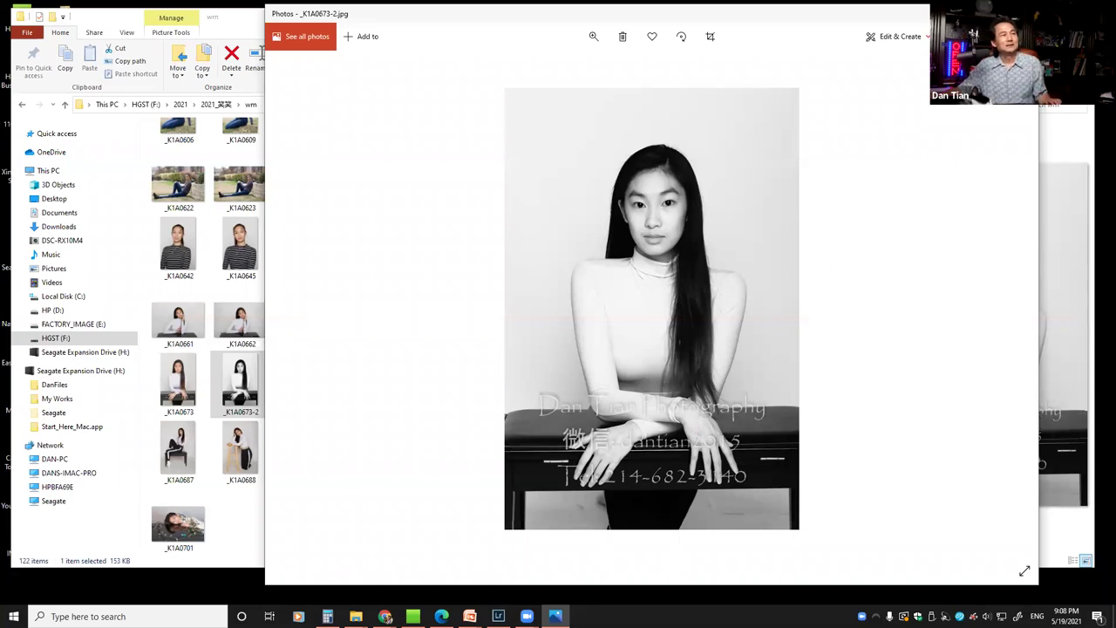
pyautogui.hotkey('alt', 'F4')
pyautogui.press('super+d')
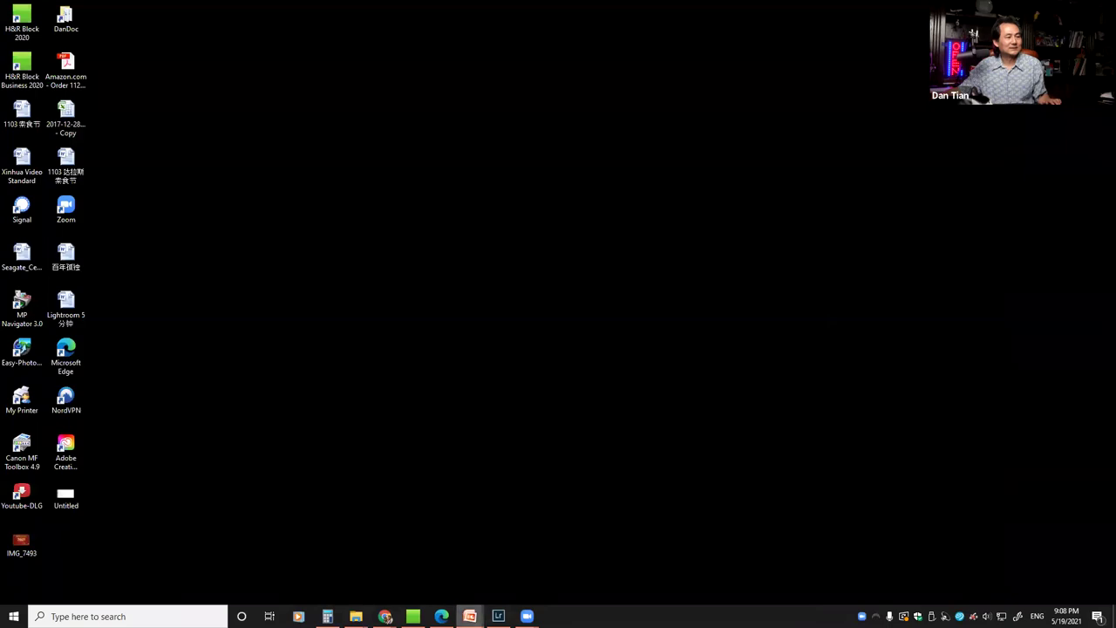
pyautogui.moveTo(471, 616)
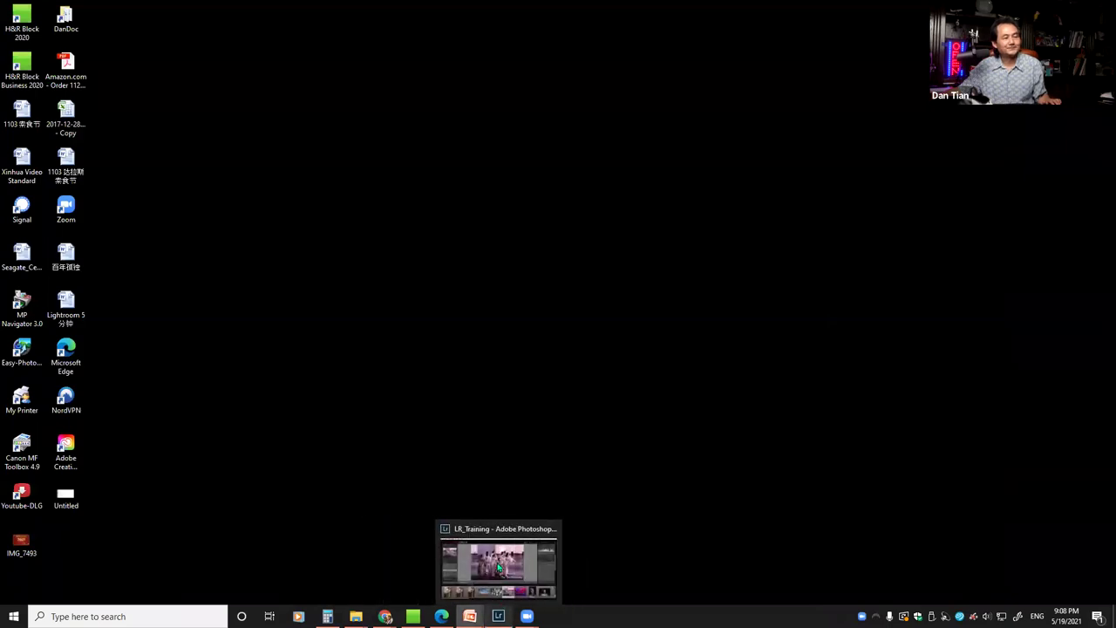
# Return to the Lightroom Library, show the LR_Training panorama, and open the Edit menu
pyautogui.click(497, 616)
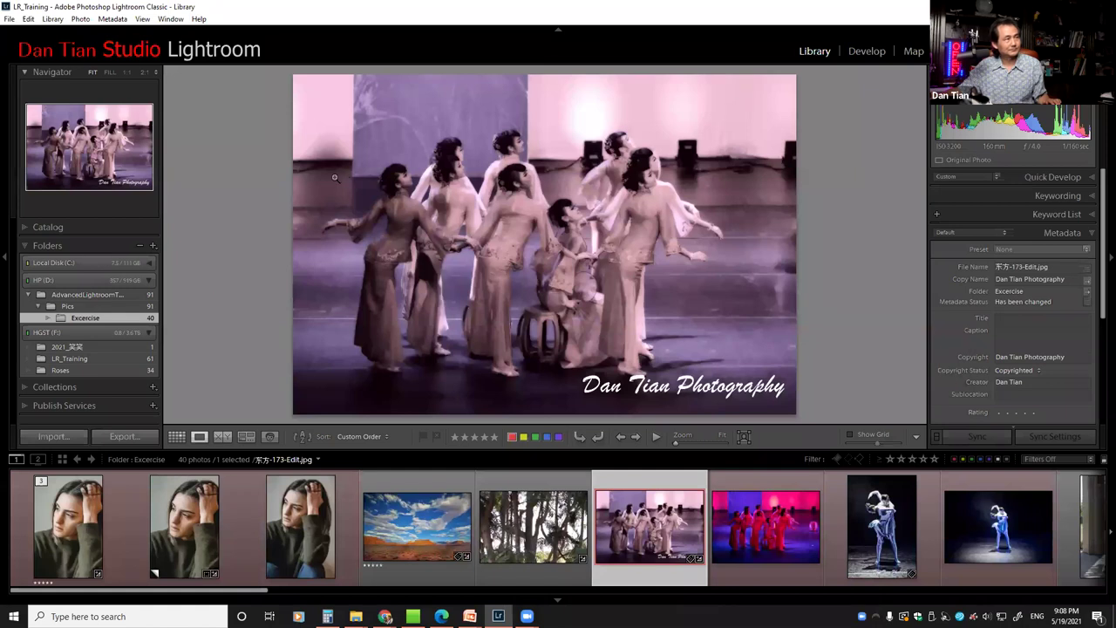
pyautogui.click(77, 360)
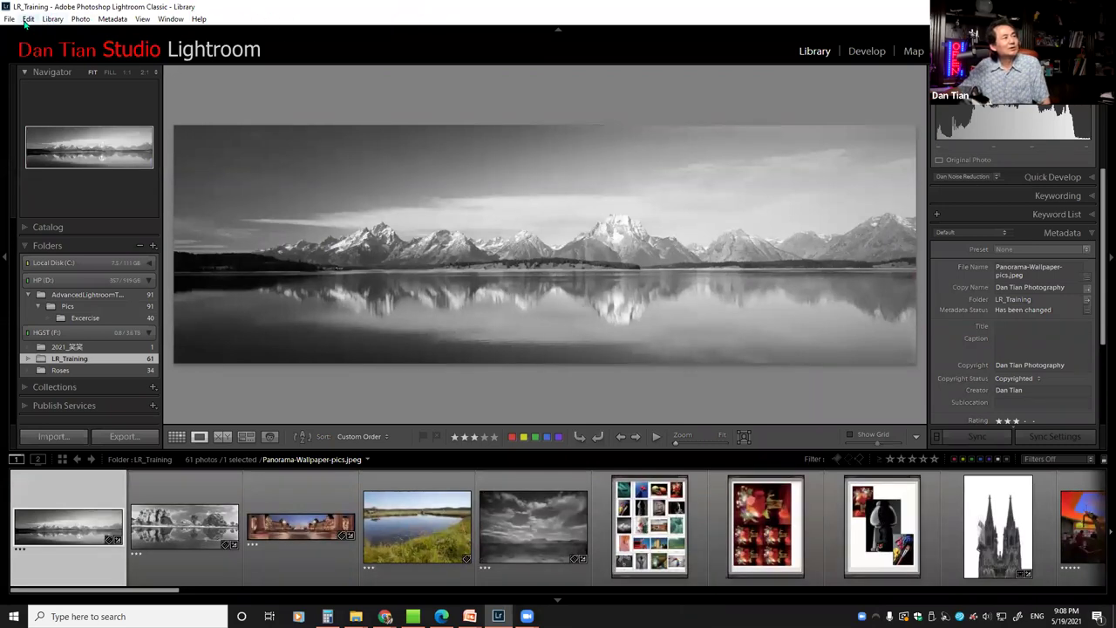
pyautogui.click(29, 21)
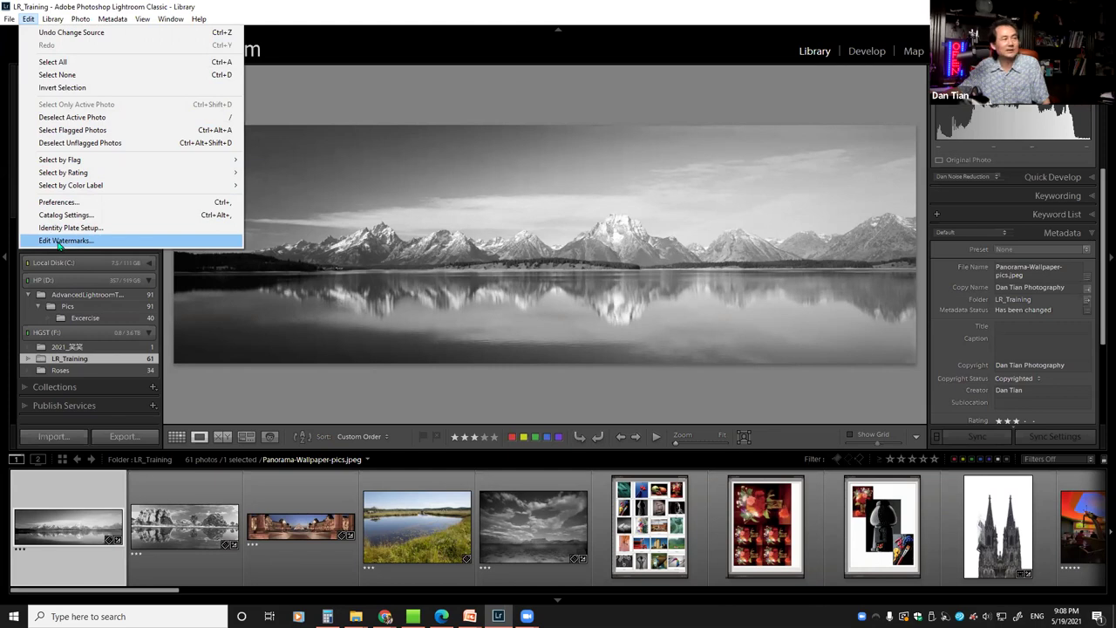
pyautogui.click(59, 241)
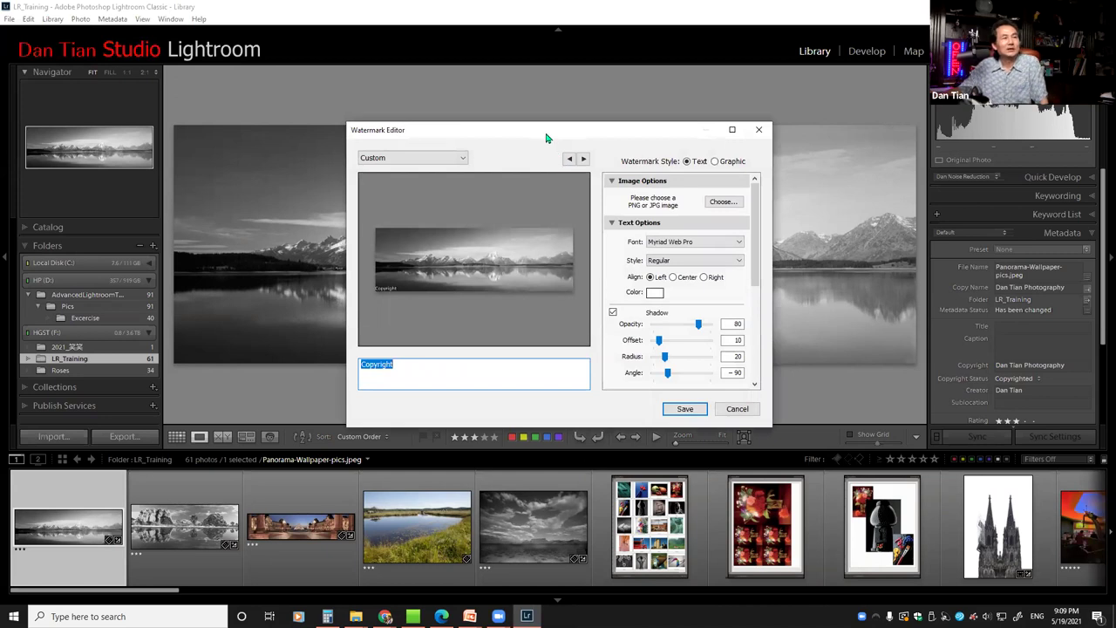
pyautogui.moveTo(547, 137); pyautogui.dragTo(532, 136)
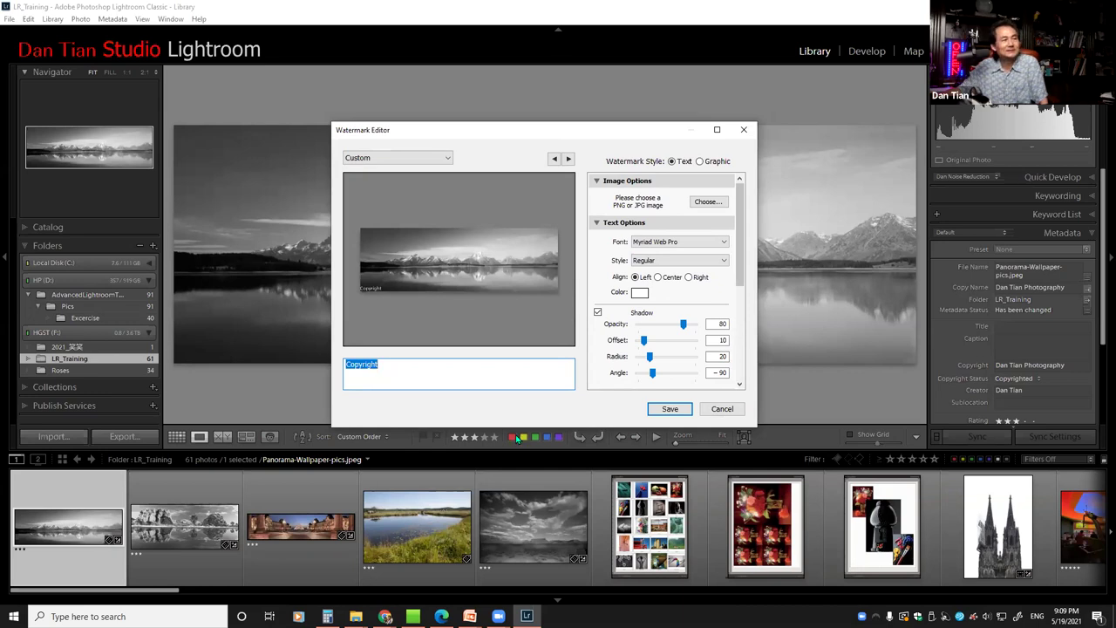
pyautogui.click(726, 411)
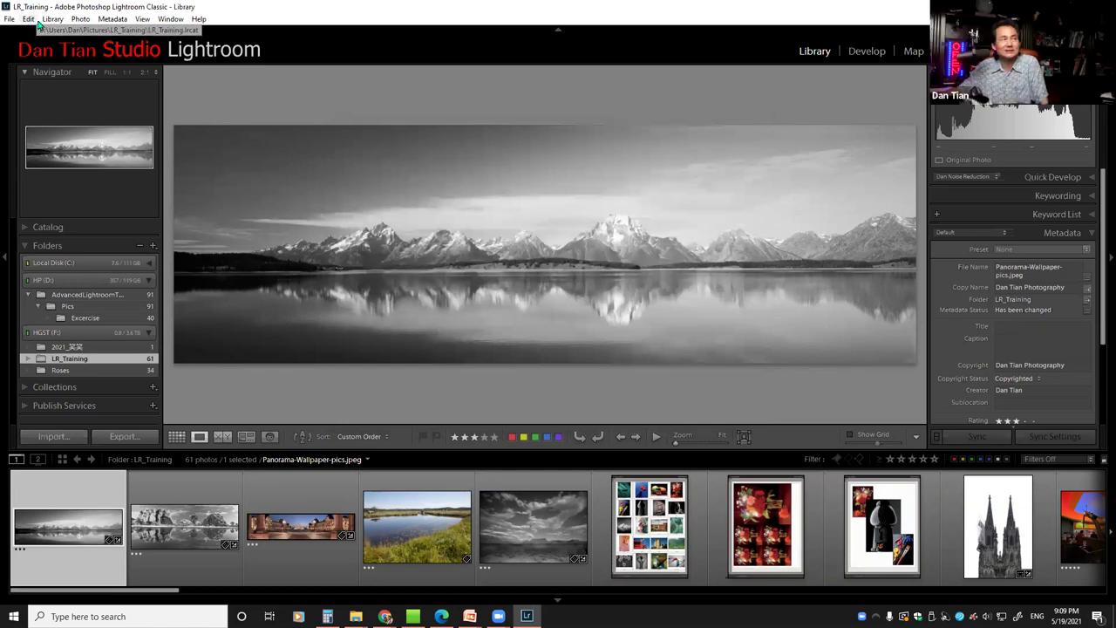
pyautogui.click(29, 19)
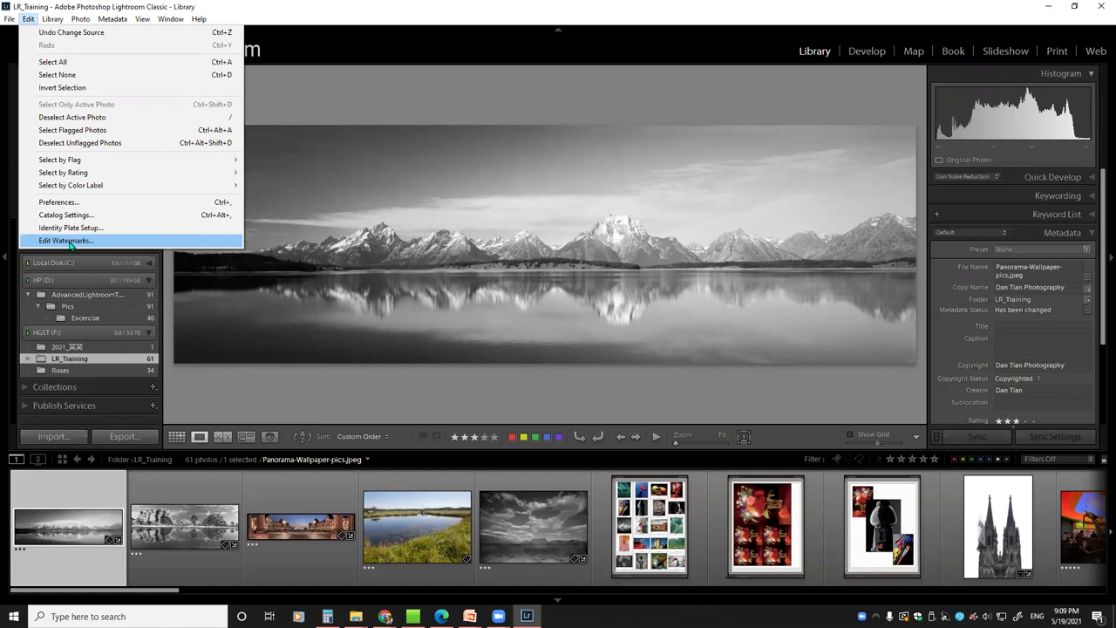
pyautogui.press('Escape')
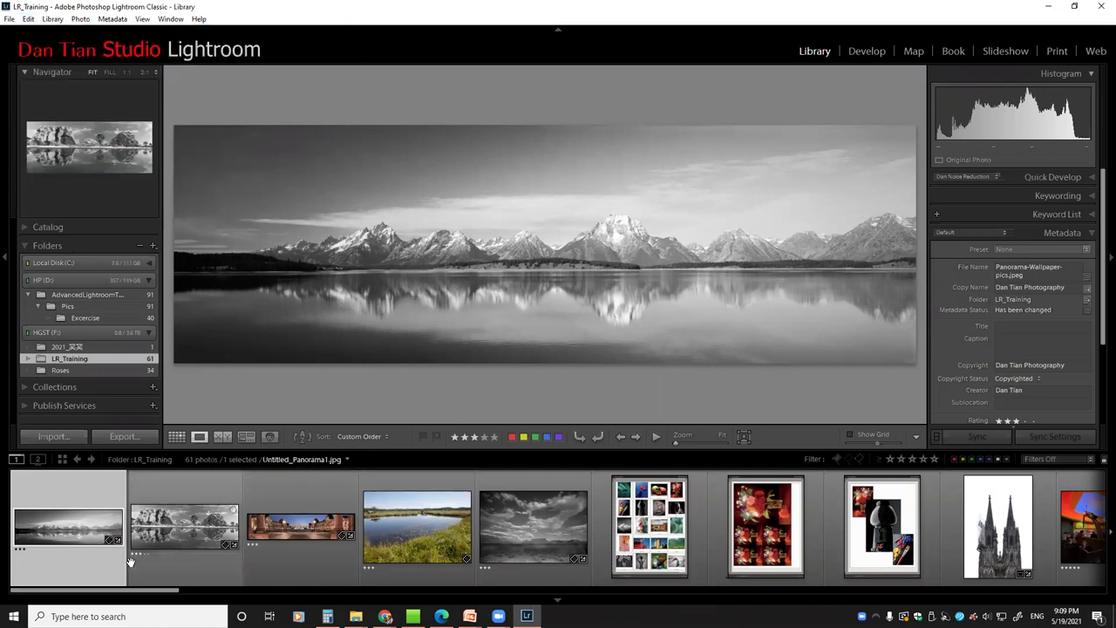
pyautogui.moveTo(122, 591); pyautogui.dragTo(628, 533)
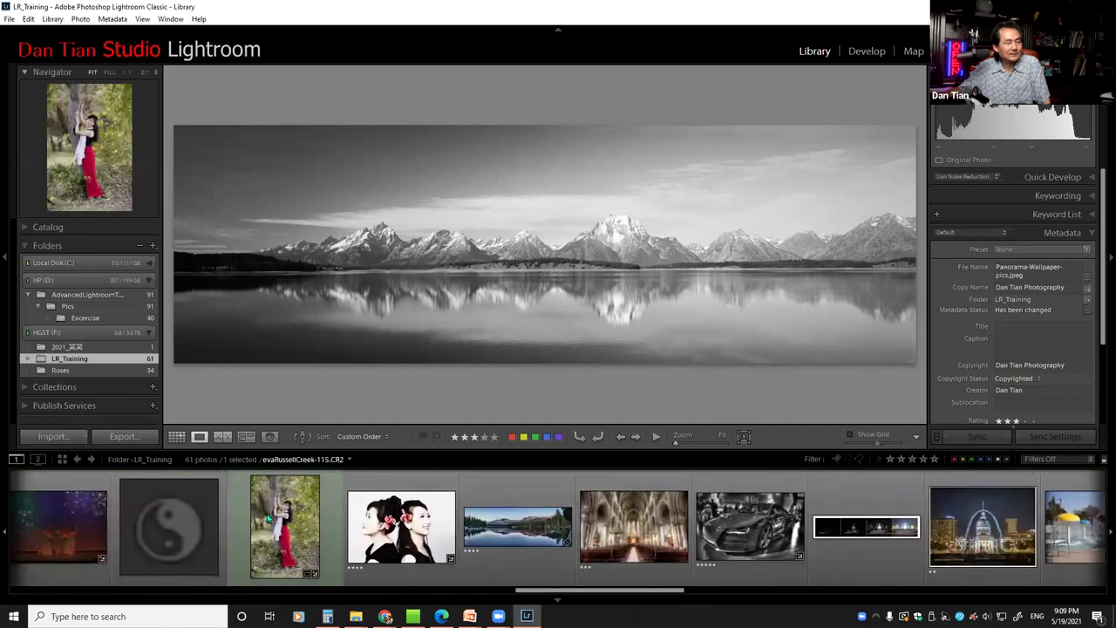
# View the tree portrait, then the Eva_笑乐-113.CR2 portrait of two women
pyautogui.click(286, 496)
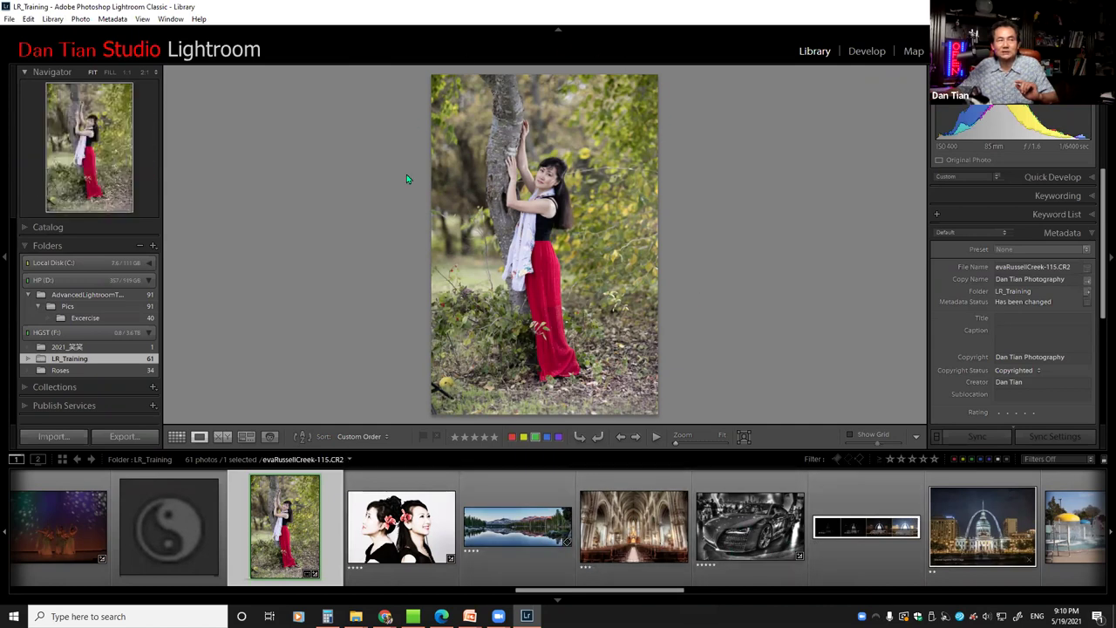
pyautogui.click(401, 526)
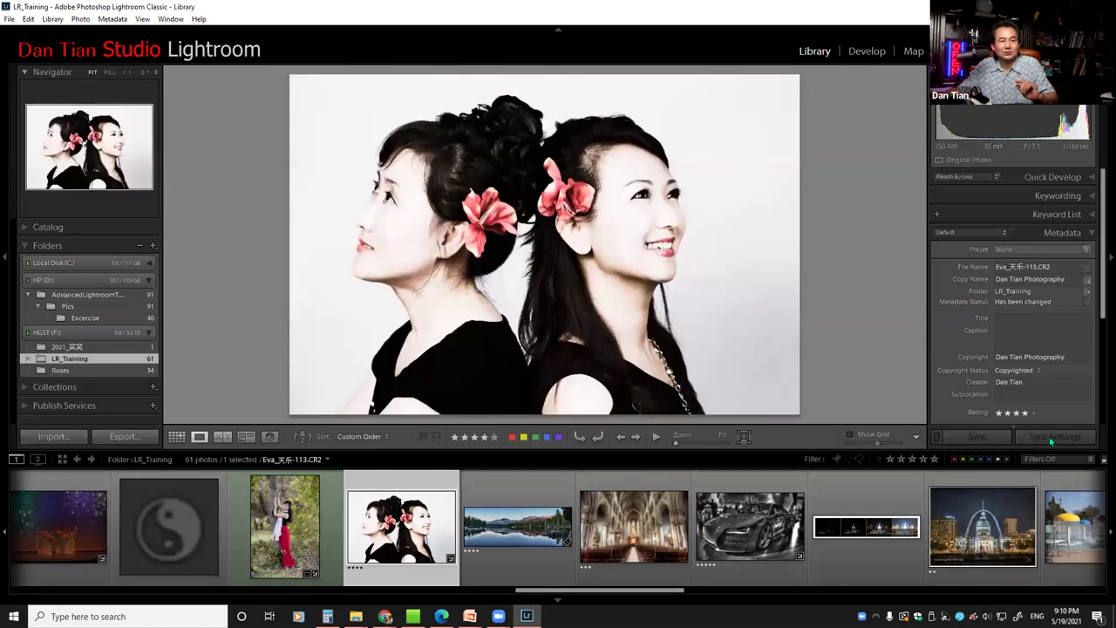
# Reset the two-women photo's Develop settings, then display the evaRussellCreek-115.CR2 red-skirt portrait
pyautogui.press('d')
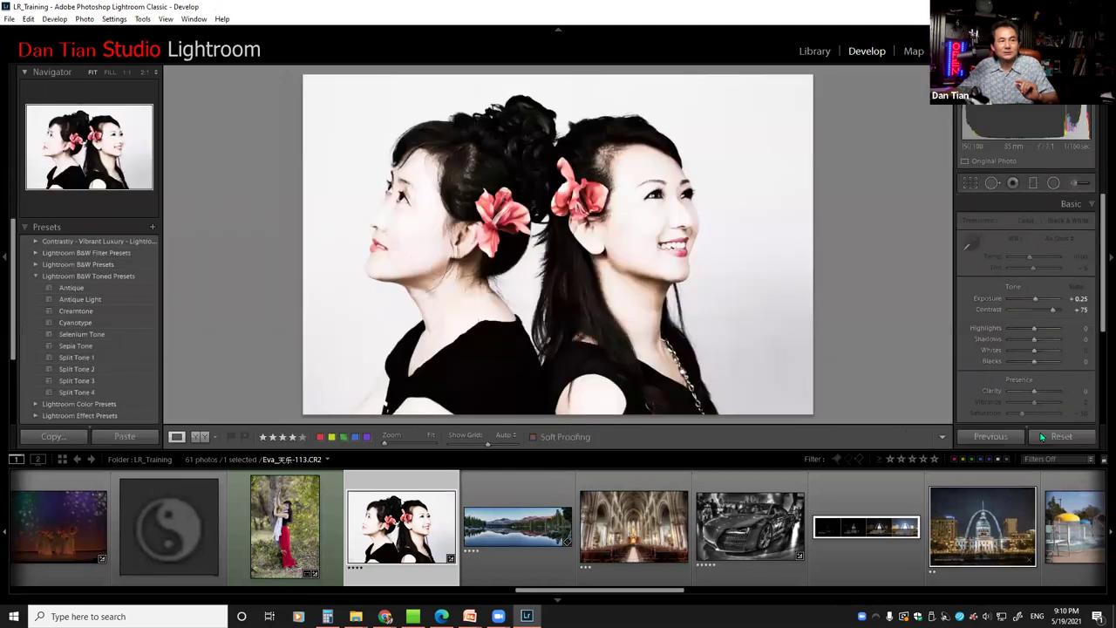
pyautogui.click(1077, 441)
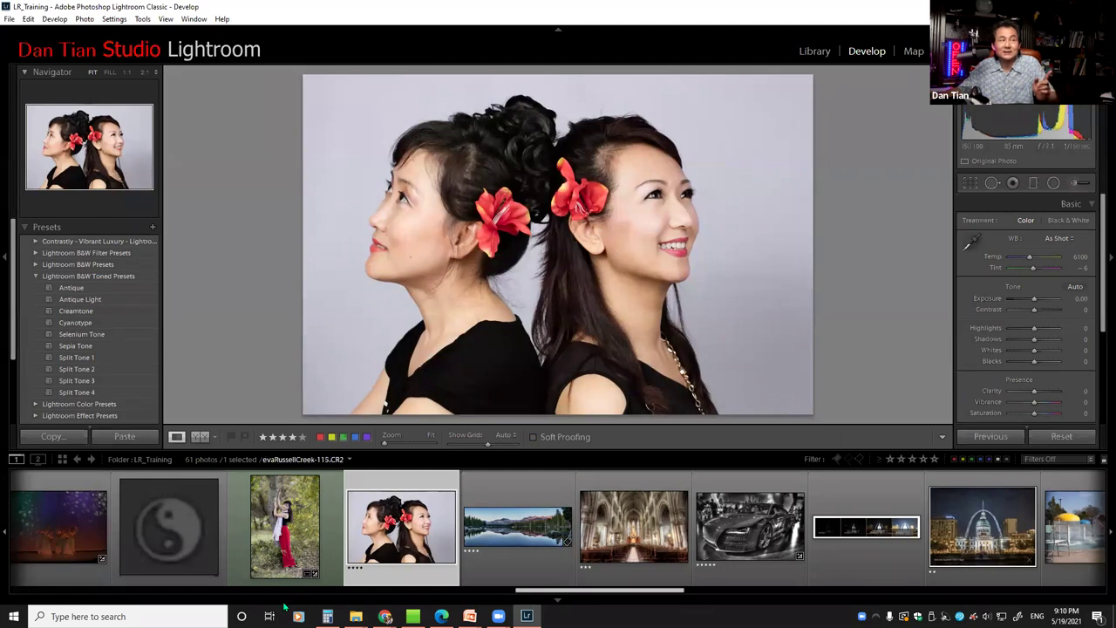
pyautogui.click(262, 554)
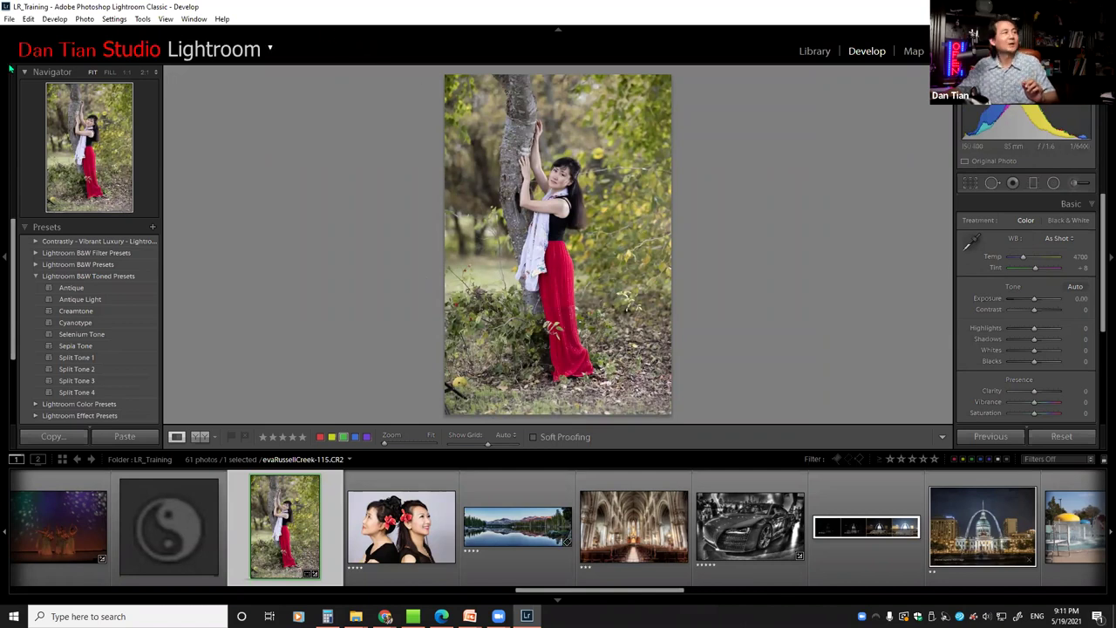
# Open Edit > Edit Watermarks and reposition the Watermark Editor window
pyautogui.click(28, 19)
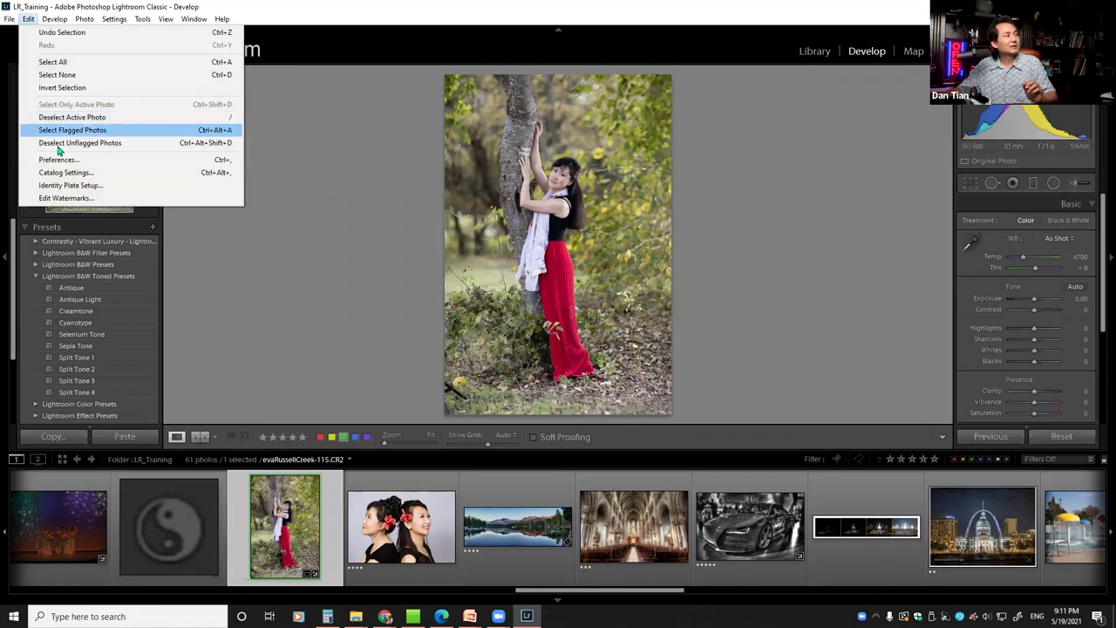
pyautogui.click(65, 197)
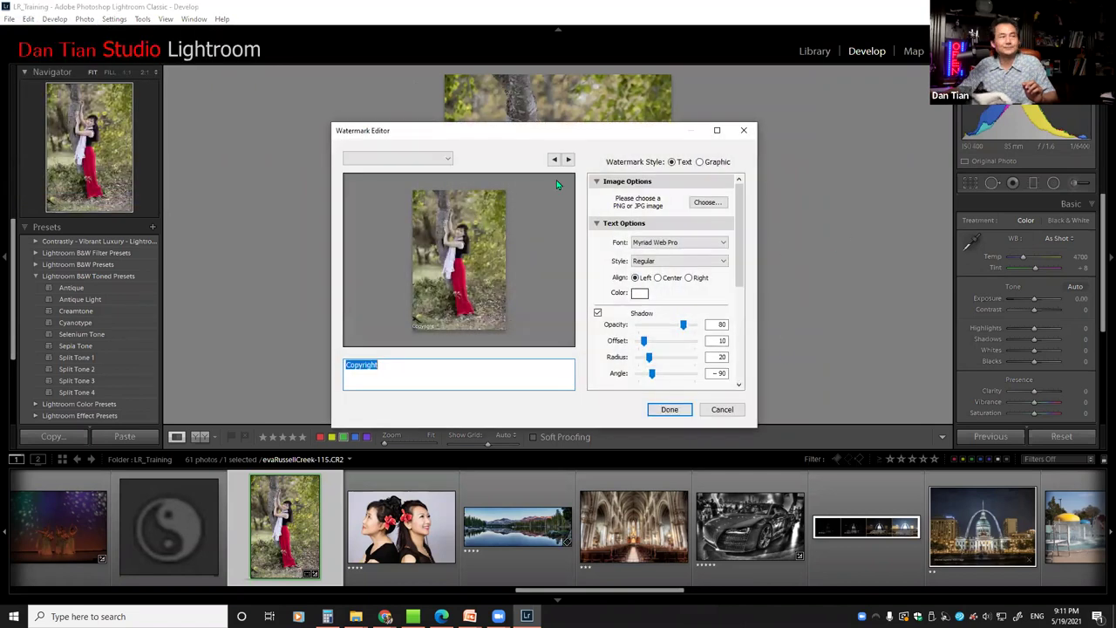
pyautogui.moveTo(553, 124); pyautogui.dragTo(551, 96)
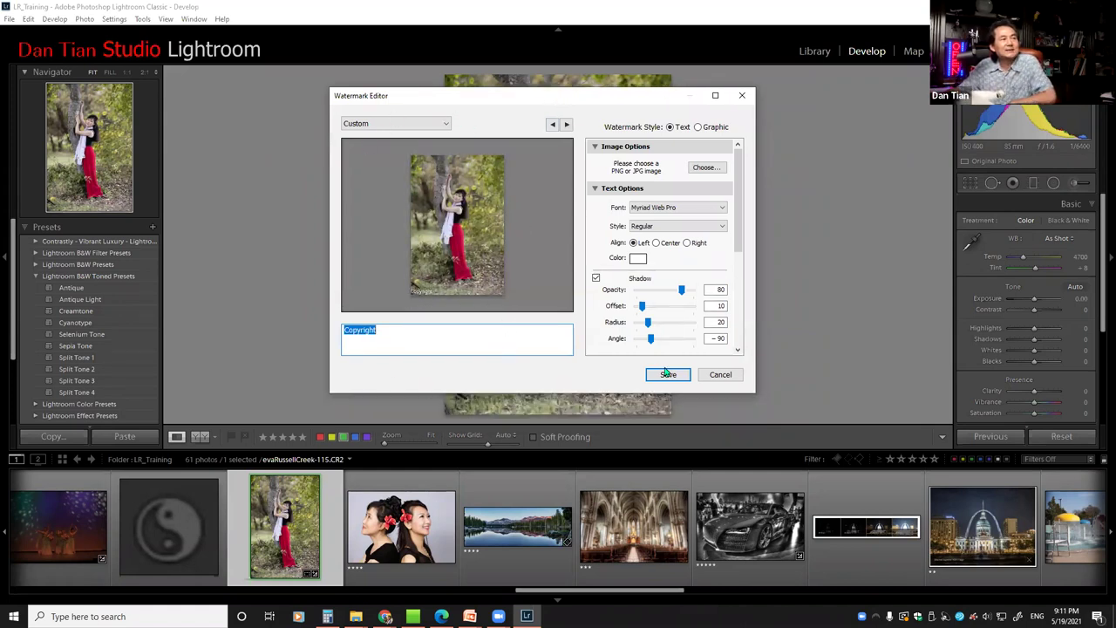
pyautogui.moveTo(557, 96); pyautogui.dragTo(551, 118)
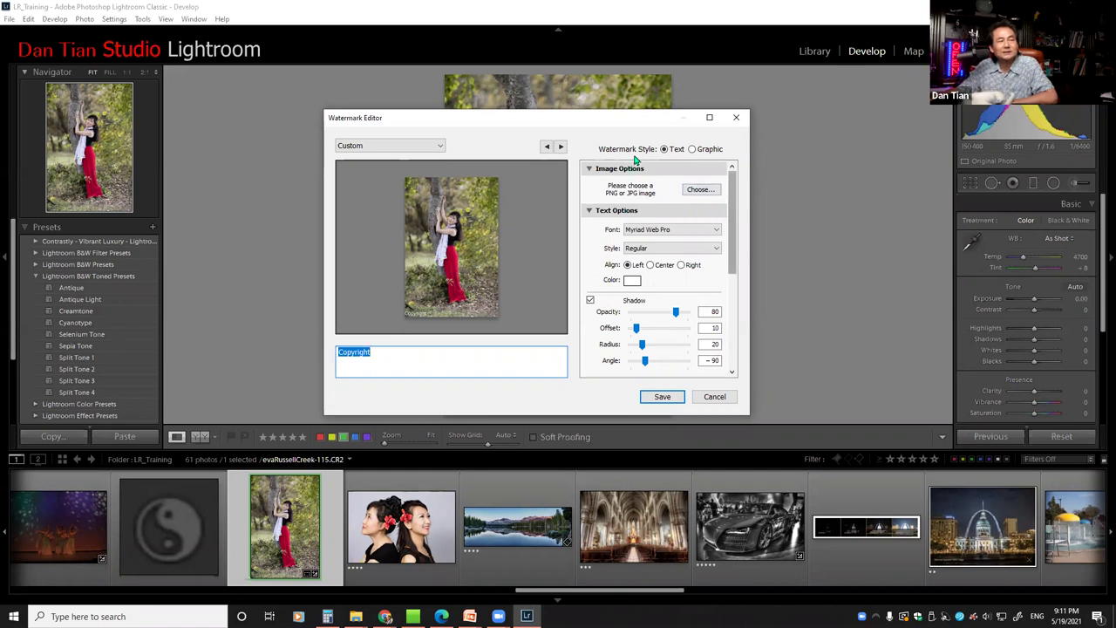
# Switch the watermark style to Graphic, dismissing the first file chooser
pyautogui.click(692, 149)
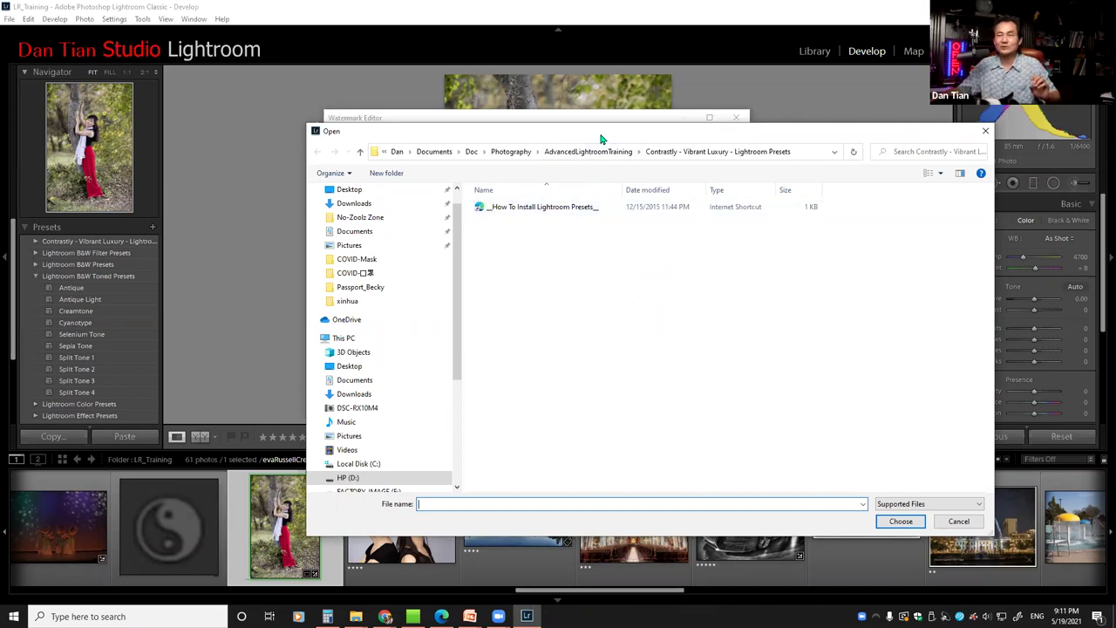
pyautogui.moveTo(600, 138); pyautogui.dragTo(553, 172)
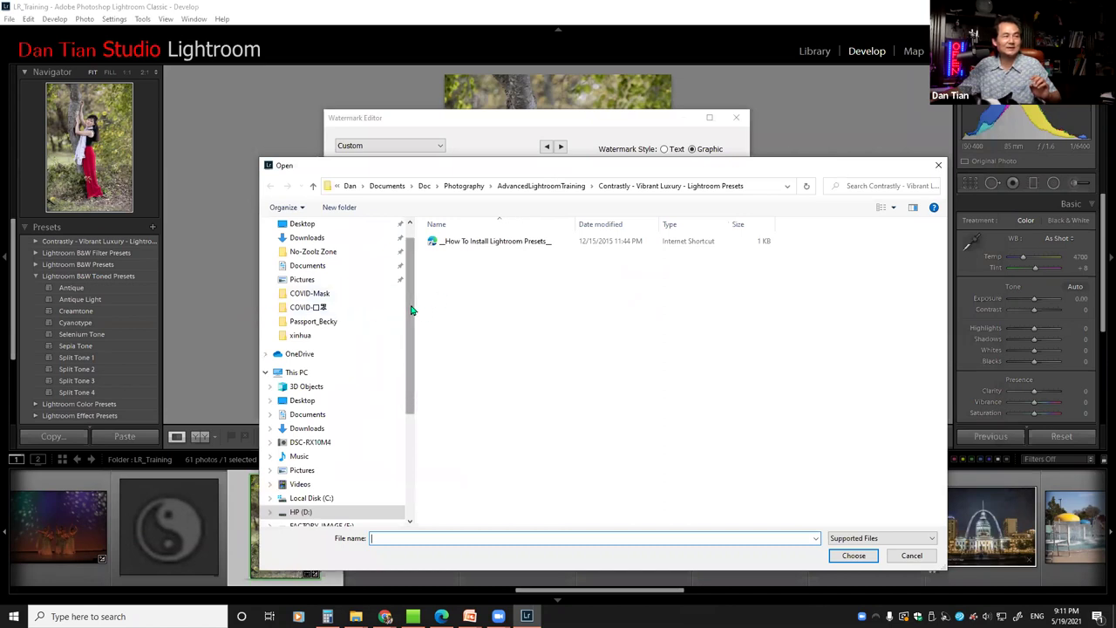
pyautogui.scroll(1, 412, 309)
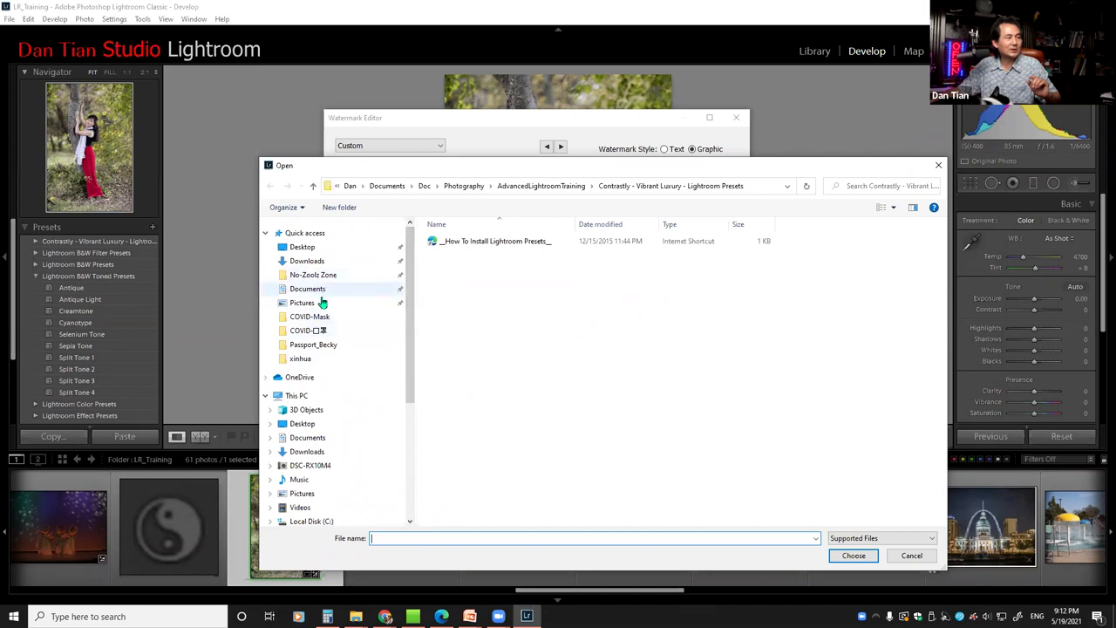
pyautogui.click(912, 556)
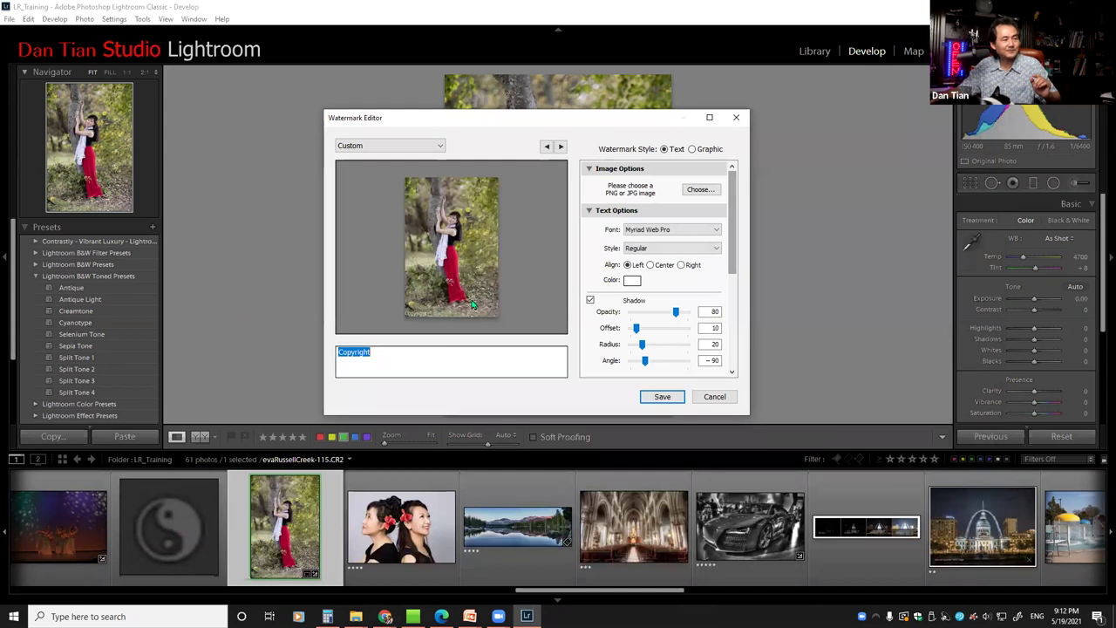
# Browse HP (D:) > Users > Documents > Doc > Photography > AdvancedLightroomTraining and open Pics
pyautogui.click(700, 189)
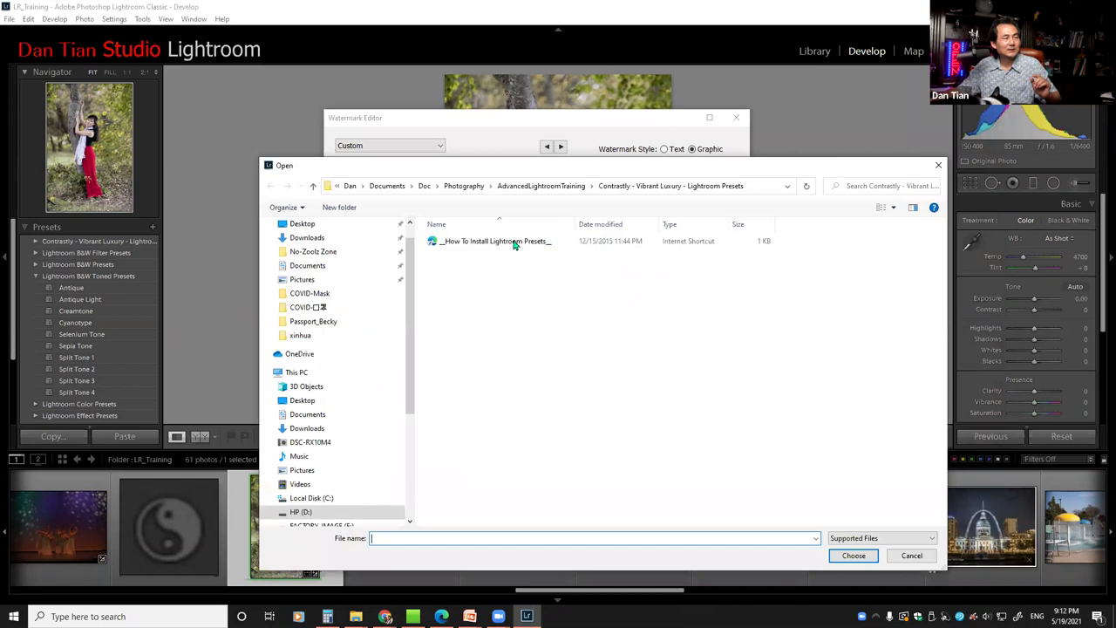
pyautogui.scroll(-3, 394, 377)
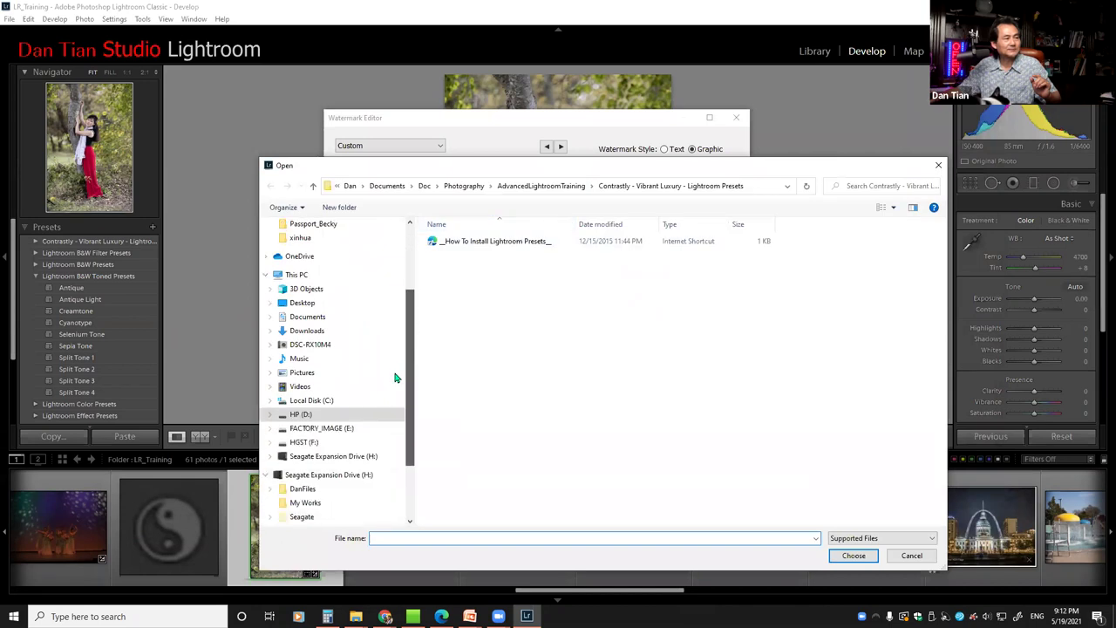
pyautogui.scroll(-1, 287, 366)
pyautogui.click(272, 361)
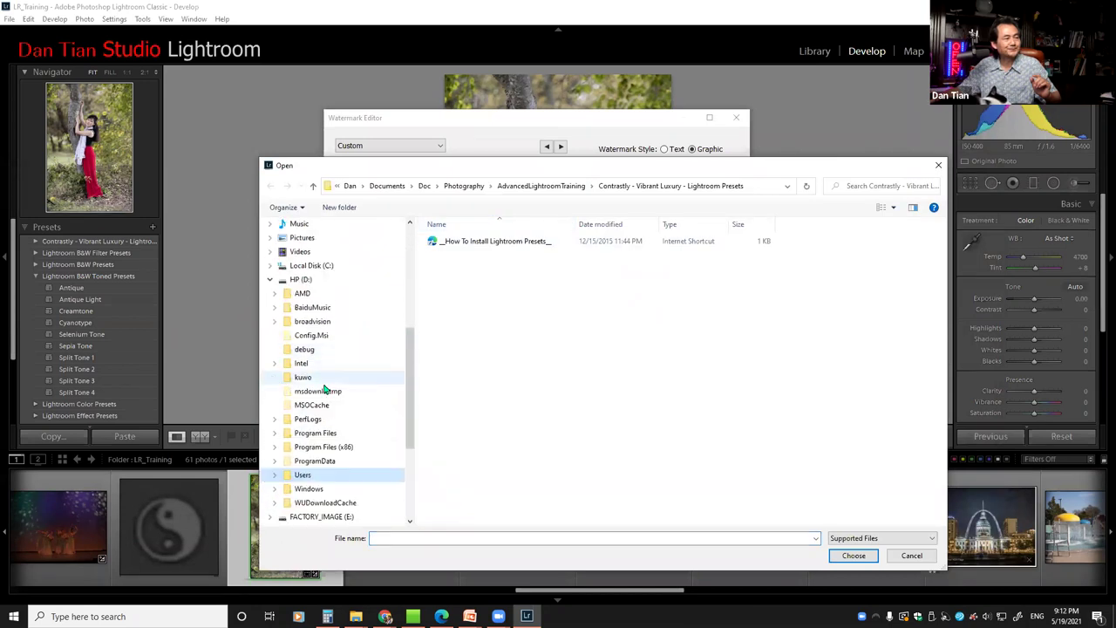
pyautogui.click(275, 476)
pyautogui.click(279, 460)
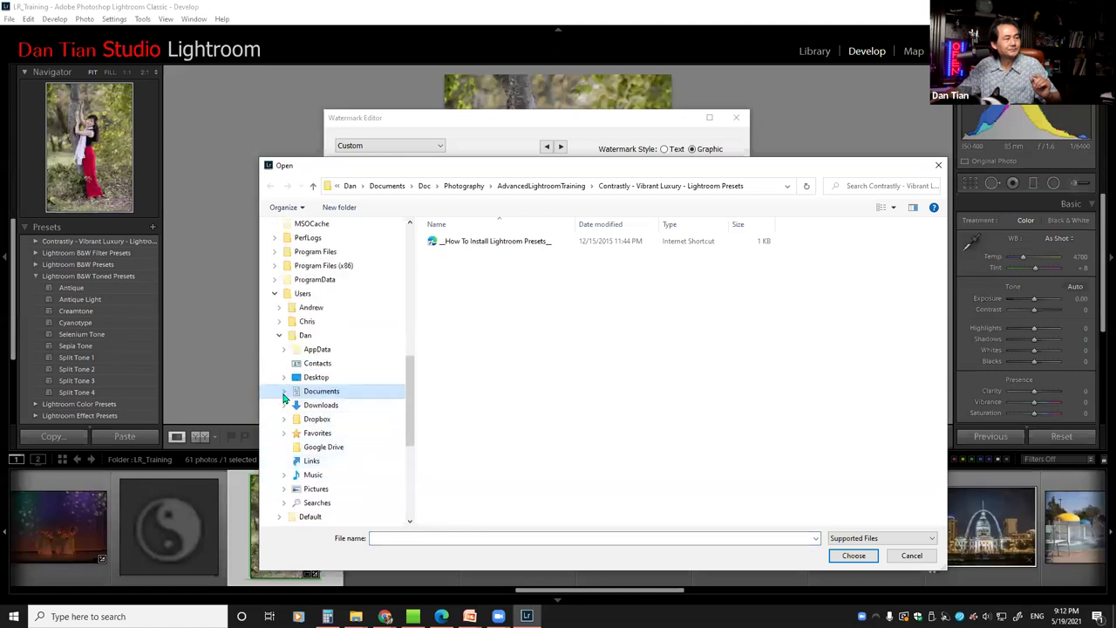
pyautogui.click(284, 398)
pyautogui.click(290, 370)
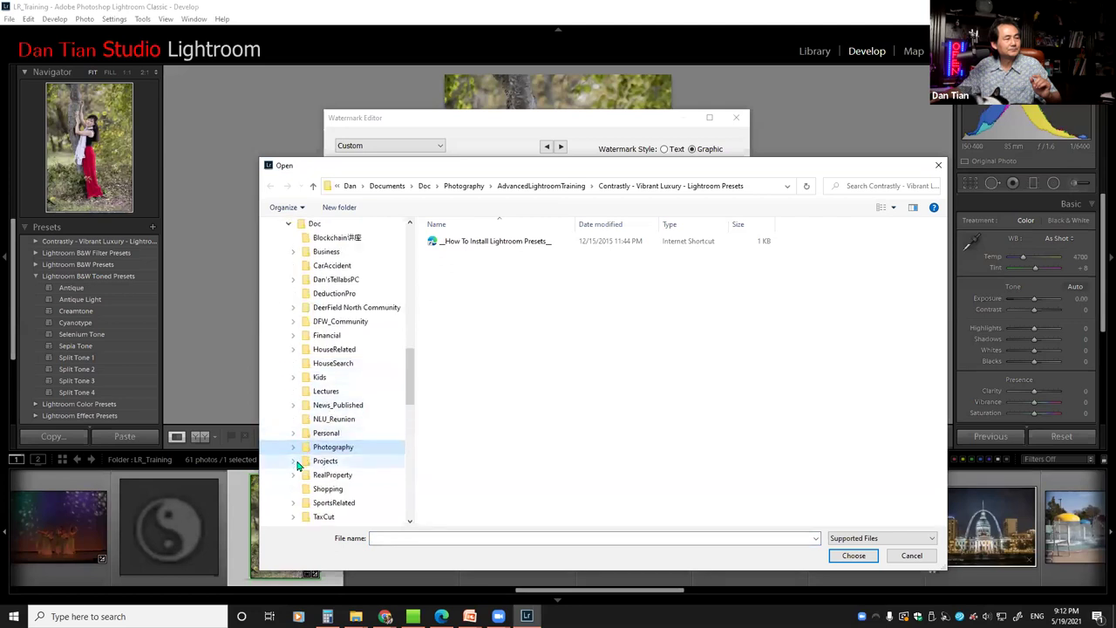
pyautogui.click(292, 448)
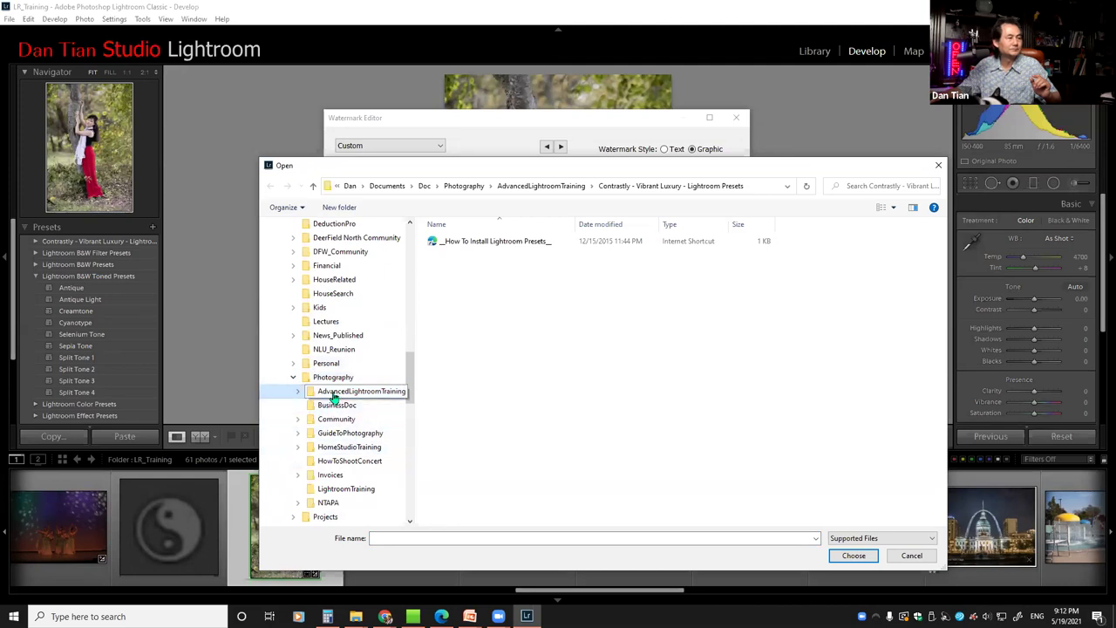
pyautogui.click(334, 394)
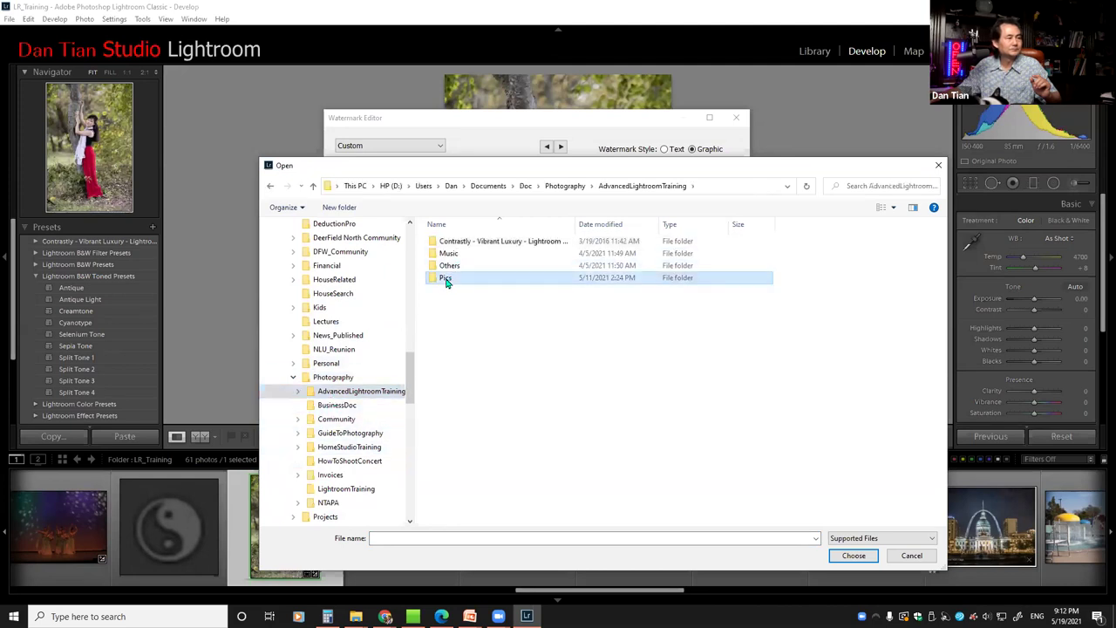
pyautogui.doubleClick(446, 276)
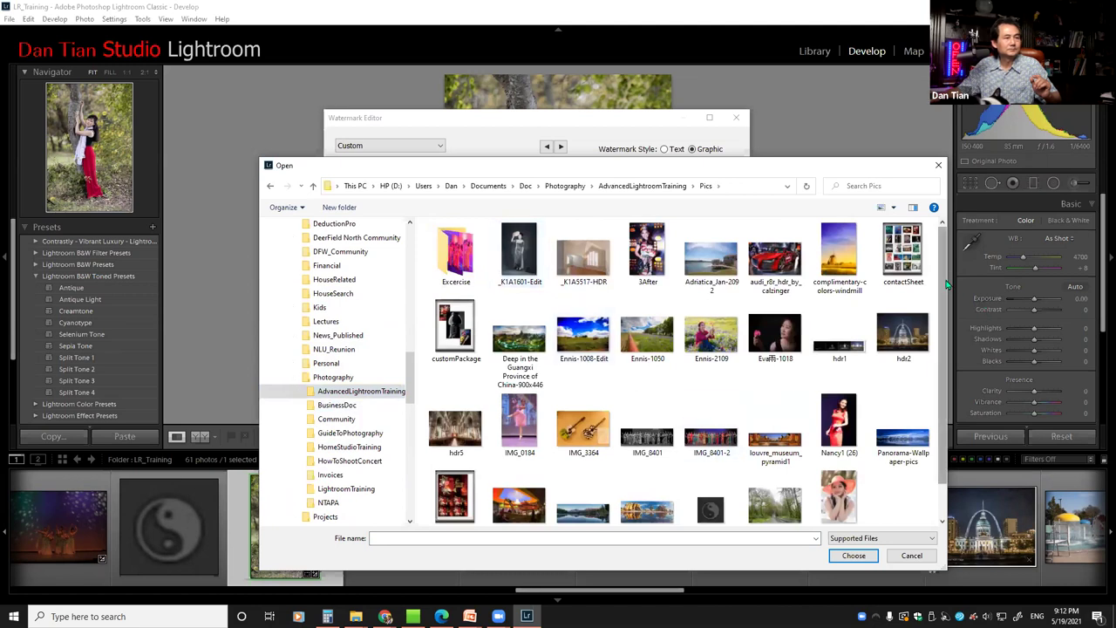
pyautogui.scroll(-1, 933, 366)
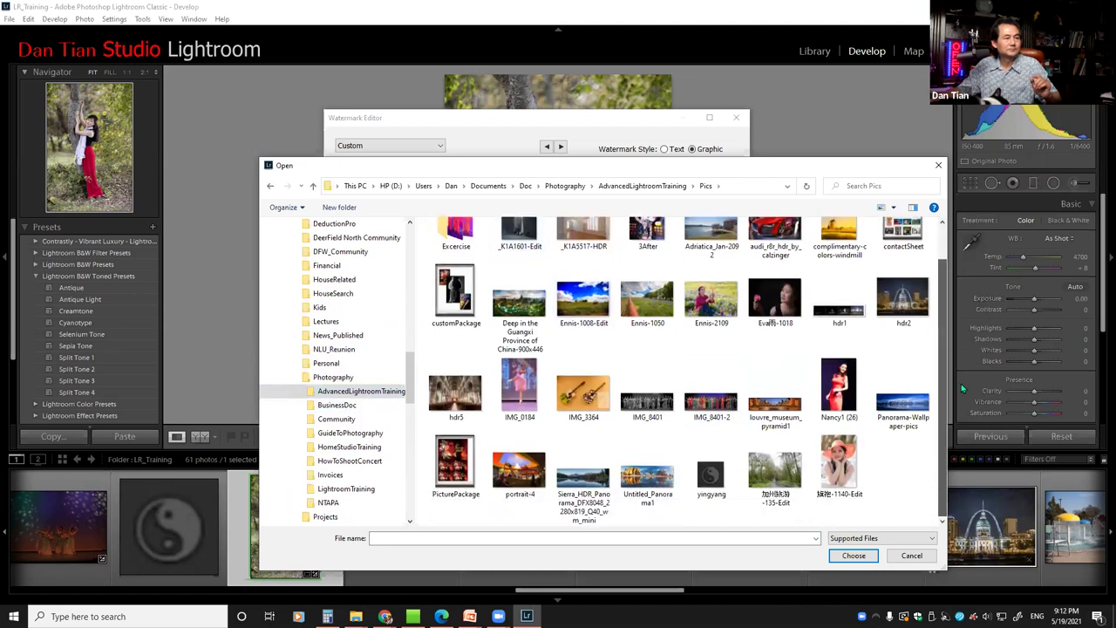
# Use the yingyang image as the graphic watermark and lower its opacity to 69
pyautogui.doubleClick(708, 478)
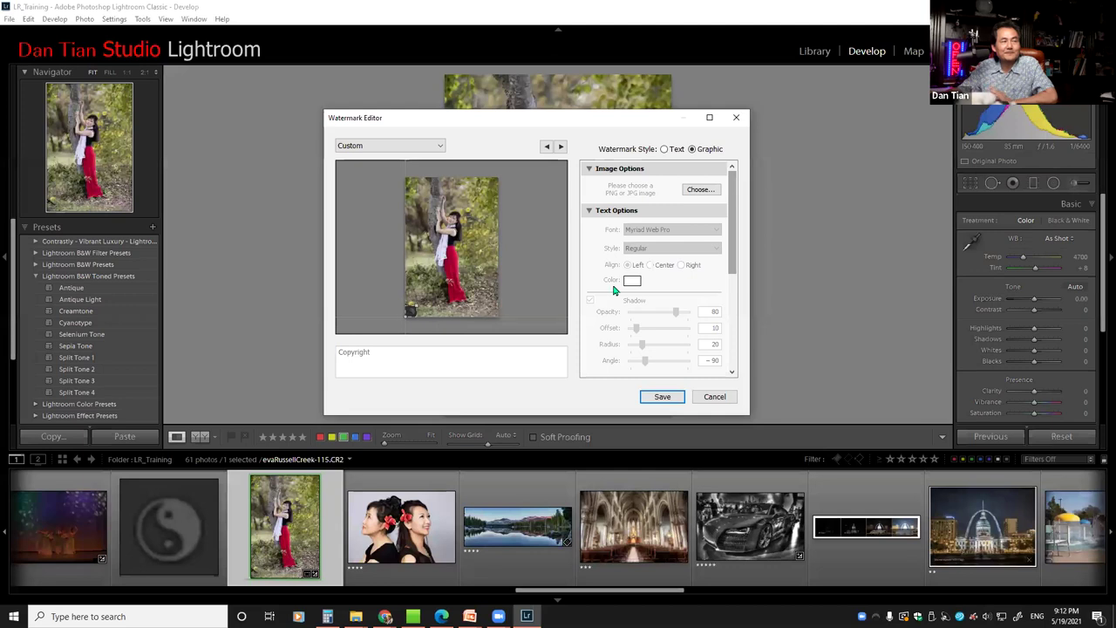
pyautogui.moveTo(735, 189); pyautogui.dragTo(742, 282)
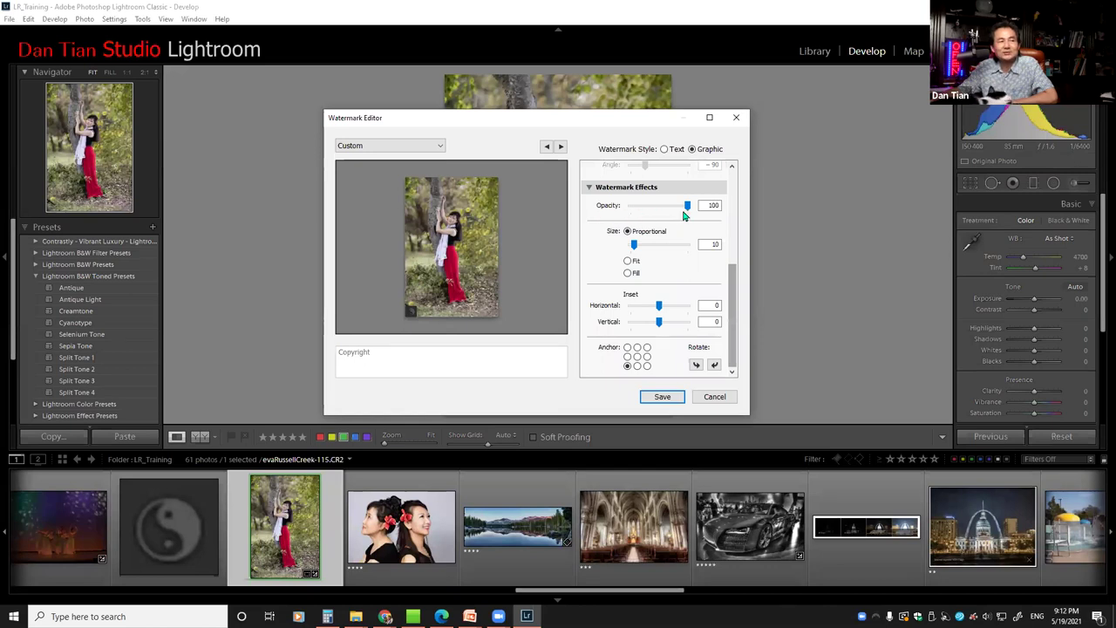
pyautogui.moveTo(687, 212); pyautogui.dragTo(658, 209)
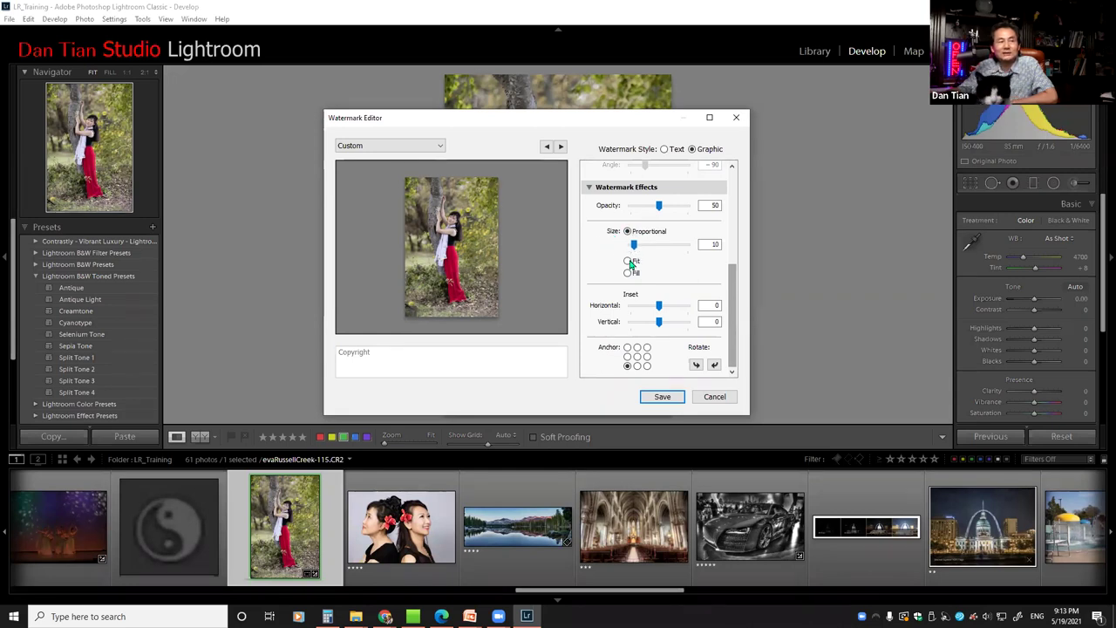
# Enlarge the watermark, try Fit and Fill sizing, then return to Proportional
pyautogui.moveTo(634, 247); pyautogui.dragTo(670, 209)
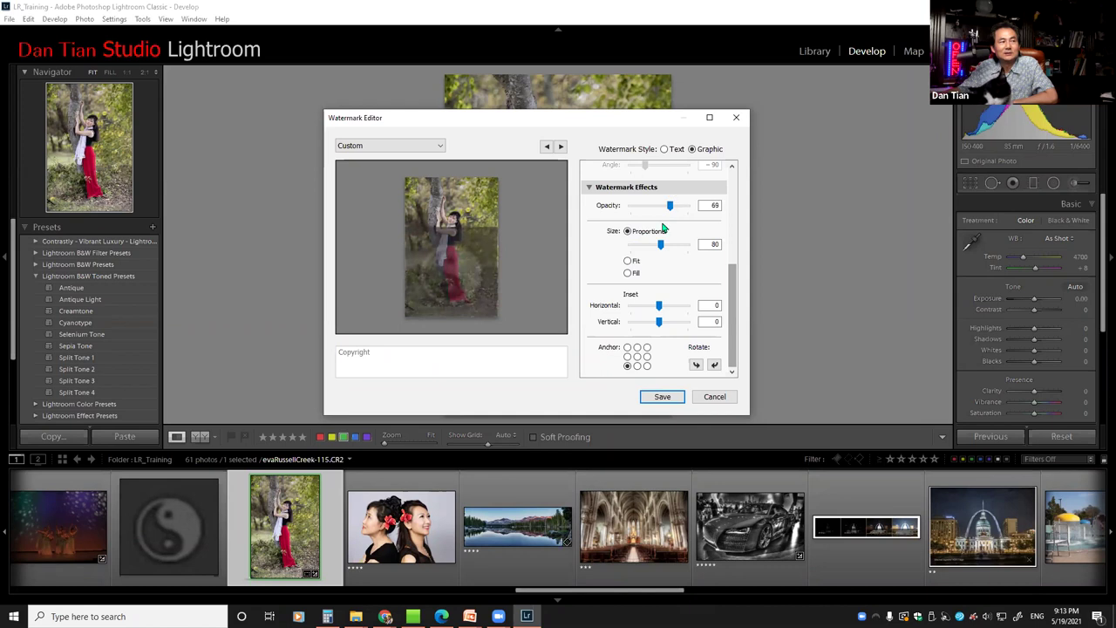
pyautogui.moveTo(663, 247); pyautogui.dragTo(666, 245)
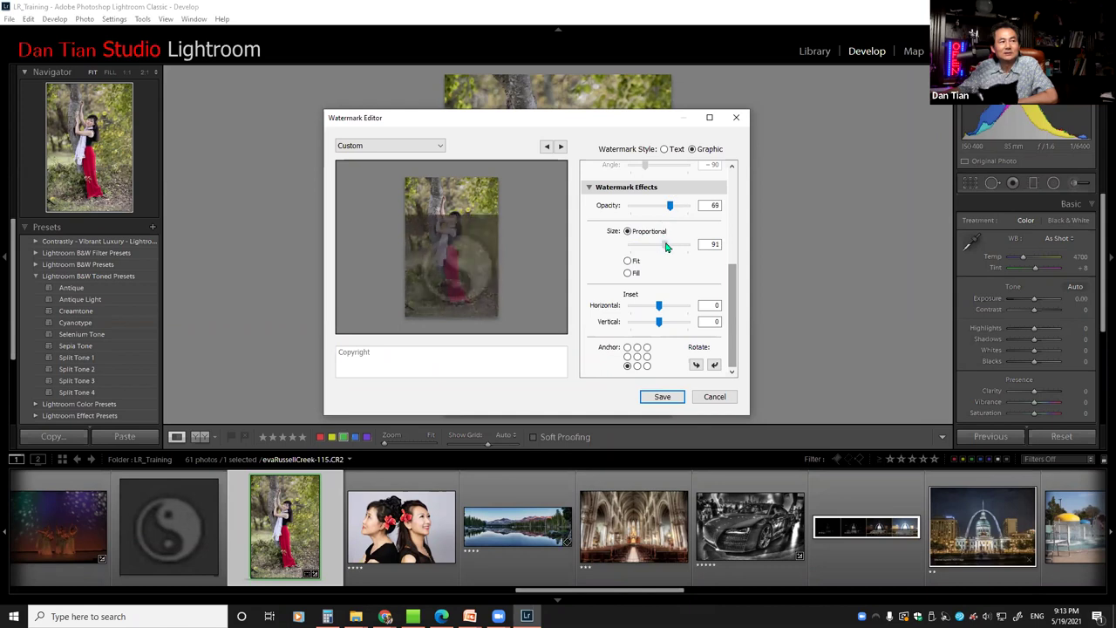
pyautogui.click(627, 263)
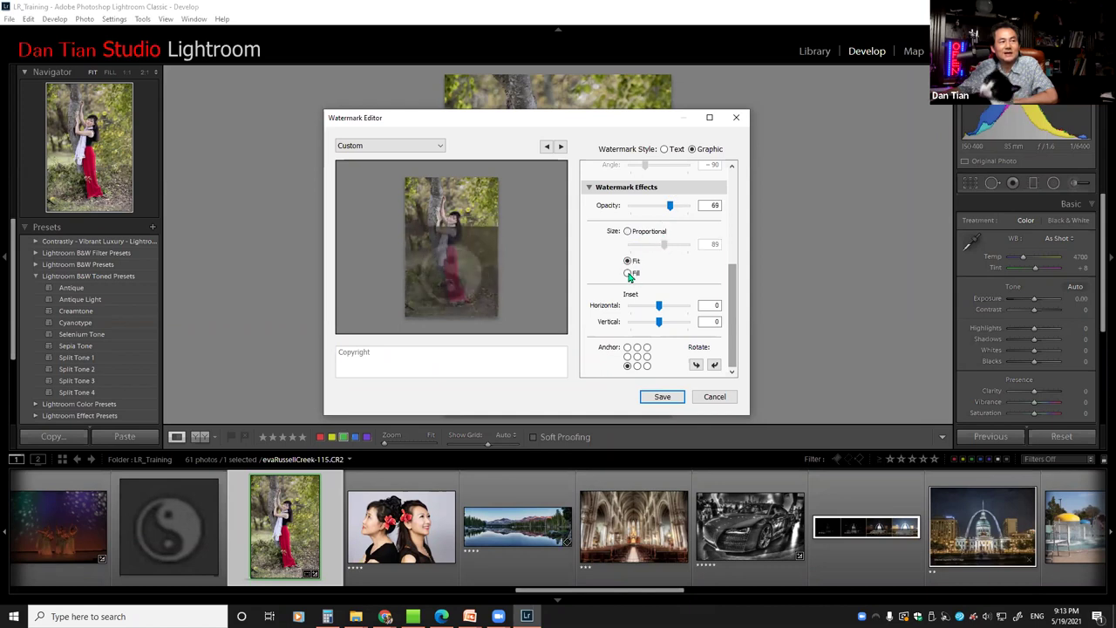
pyautogui.click(628, 274)
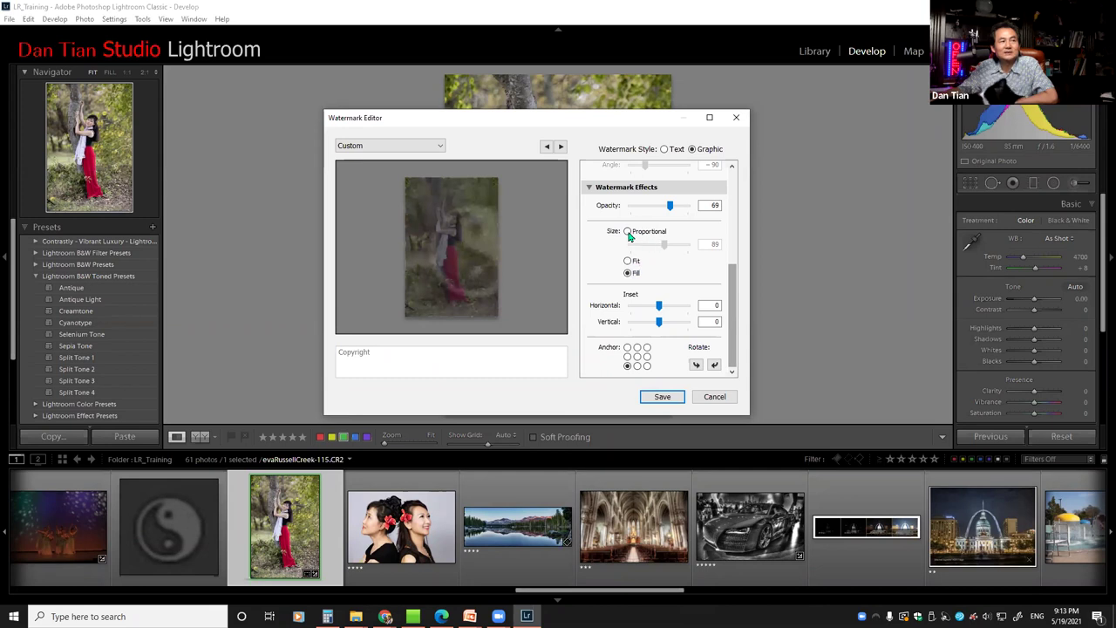
pyautogui.click(628, 231)
# Resize the yingyang logo to 22 with horizontal and vertical insets of 5 at bottom-left
pyautogui.moveTo(665, 248); pyautogui.dragTo(640, 252)
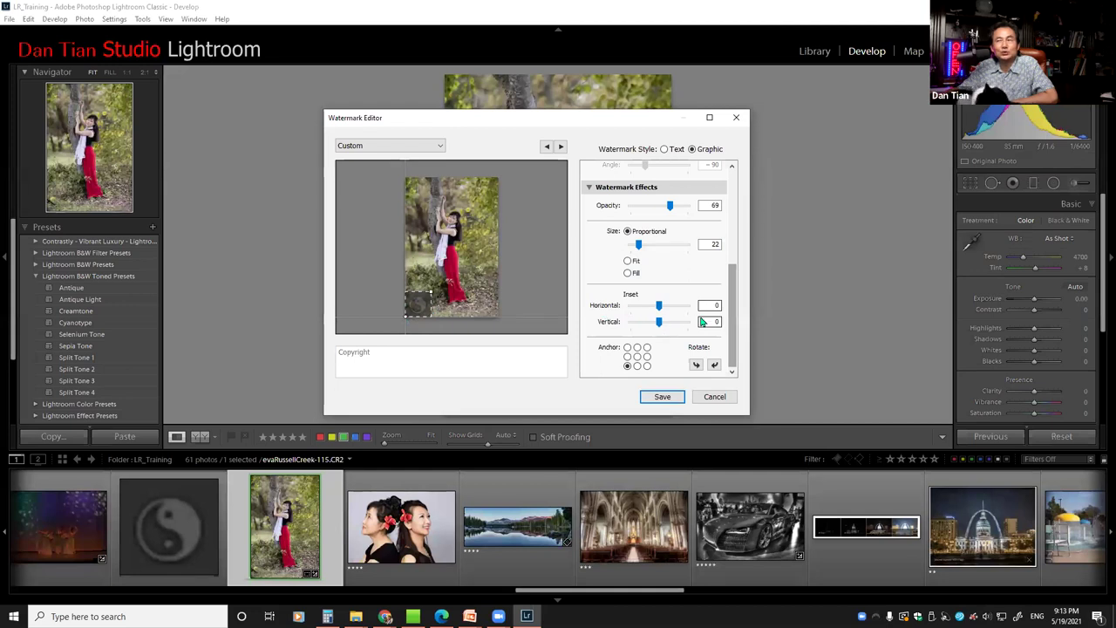
pyautogui.moveTo(663, 308); pyautogui.dragTo(663, 309)
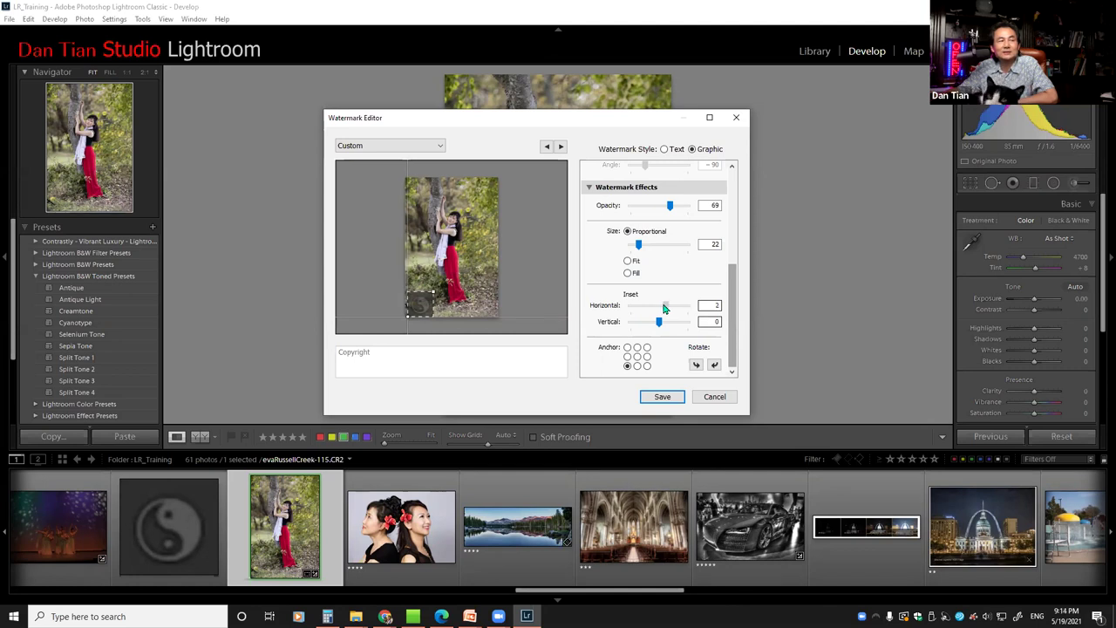
pyautogui.moveTo(660, 324); pyautogui.dragTo(665, 321)
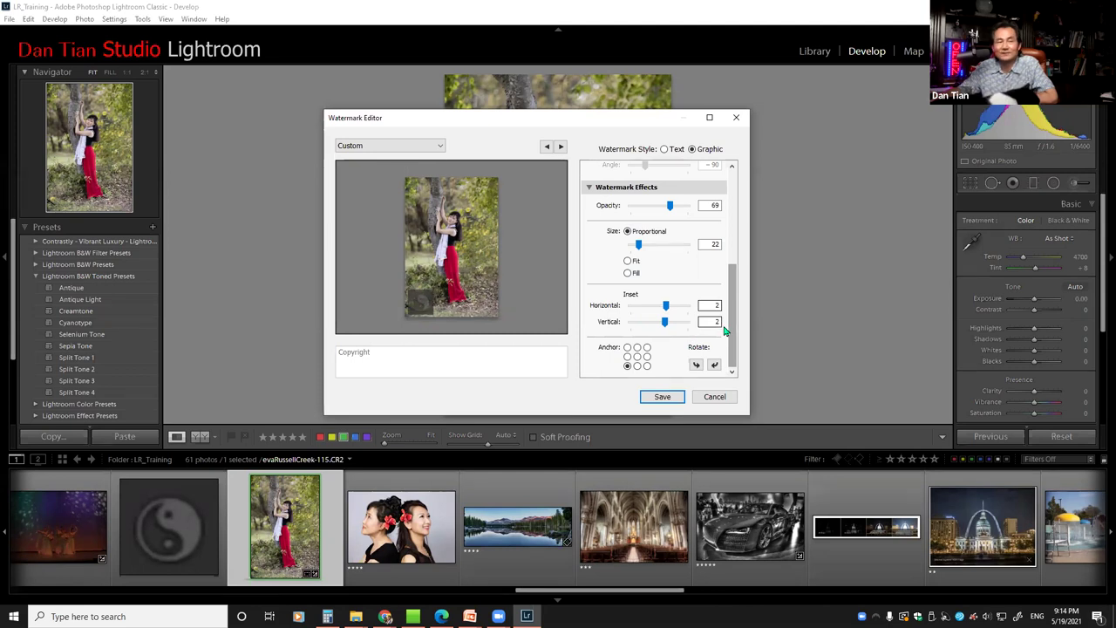
pyautogui.moveTo(666, 305); pyautogui.dragTo(673, 322)
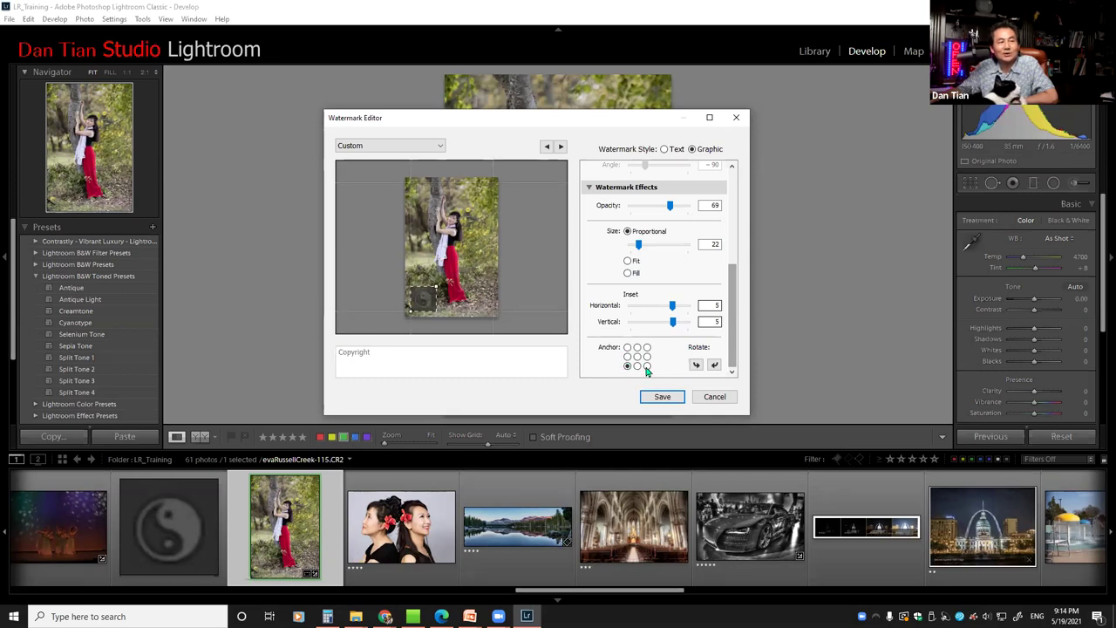
# Preview the watermark at each corner and the centre of the Anchor grid
pyautogui.click(647, 366)
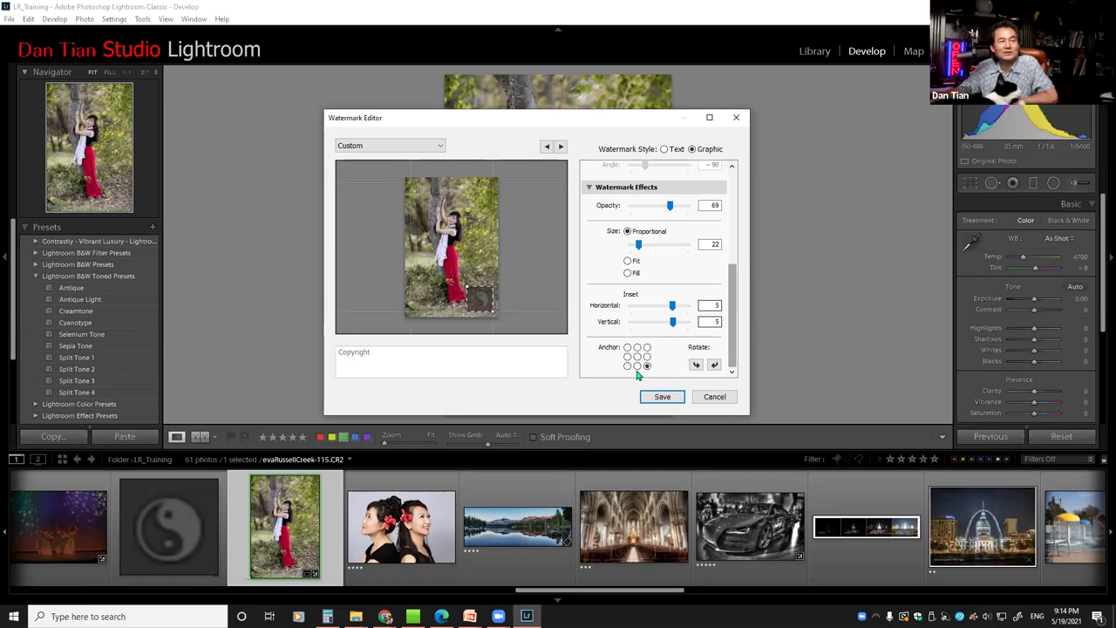
pyautogui.click(627, 367)
pyautogui.click(628, 347)
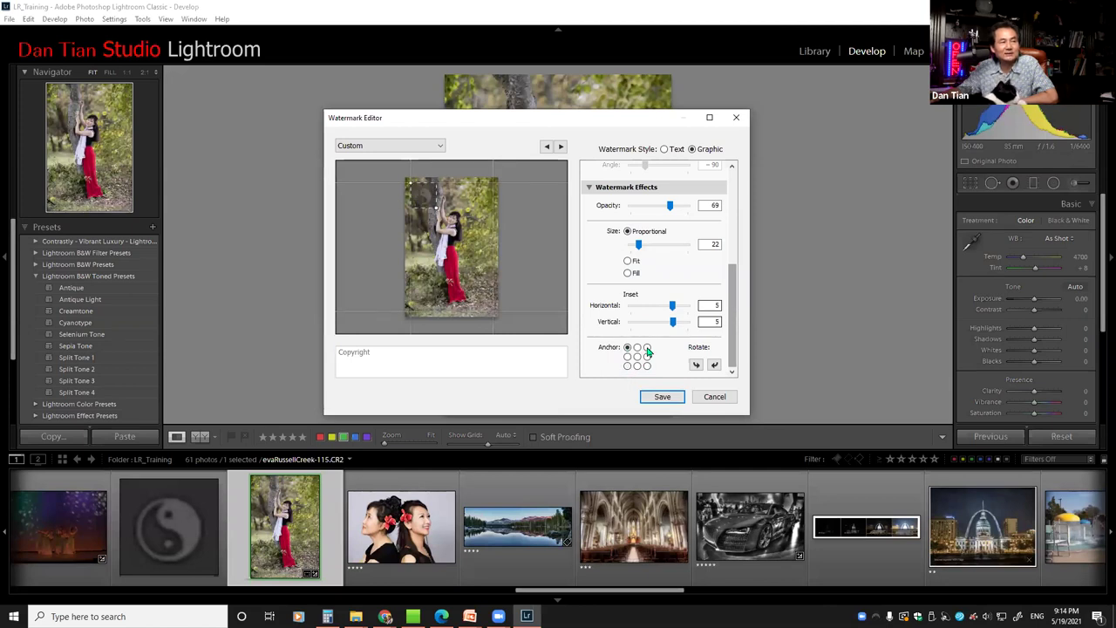
pyautogui.click(647, 347)
pyautogui.click(638, 358)
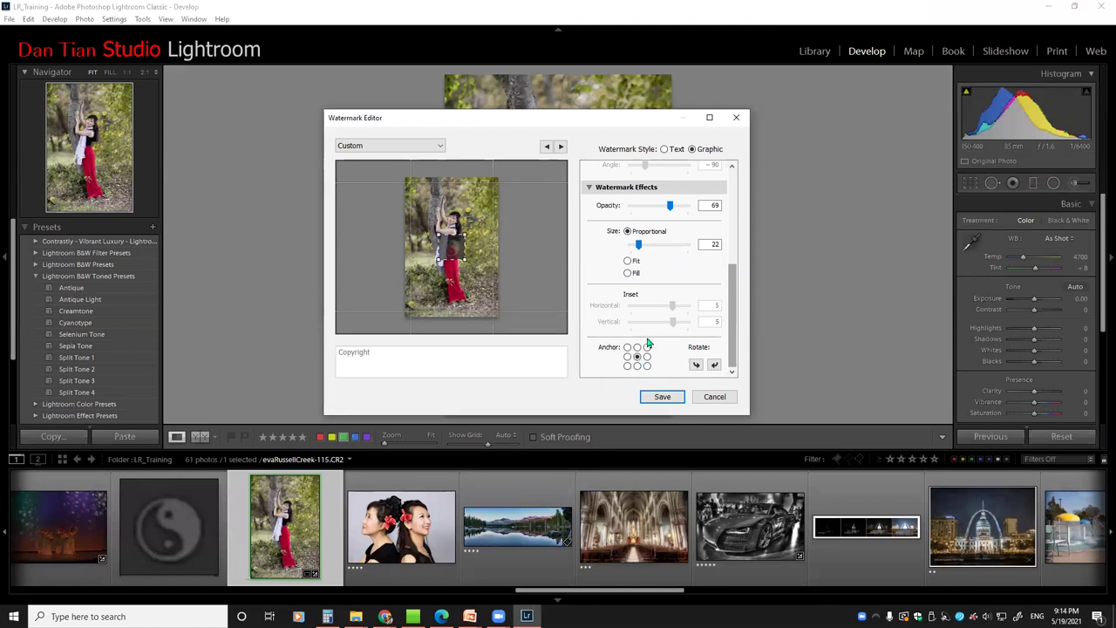
# Set the watermark size to 27 and anchor it at the bottom centre
pyautogui.moveTo(639, 247); pyautogui.dragTo(658, 246)
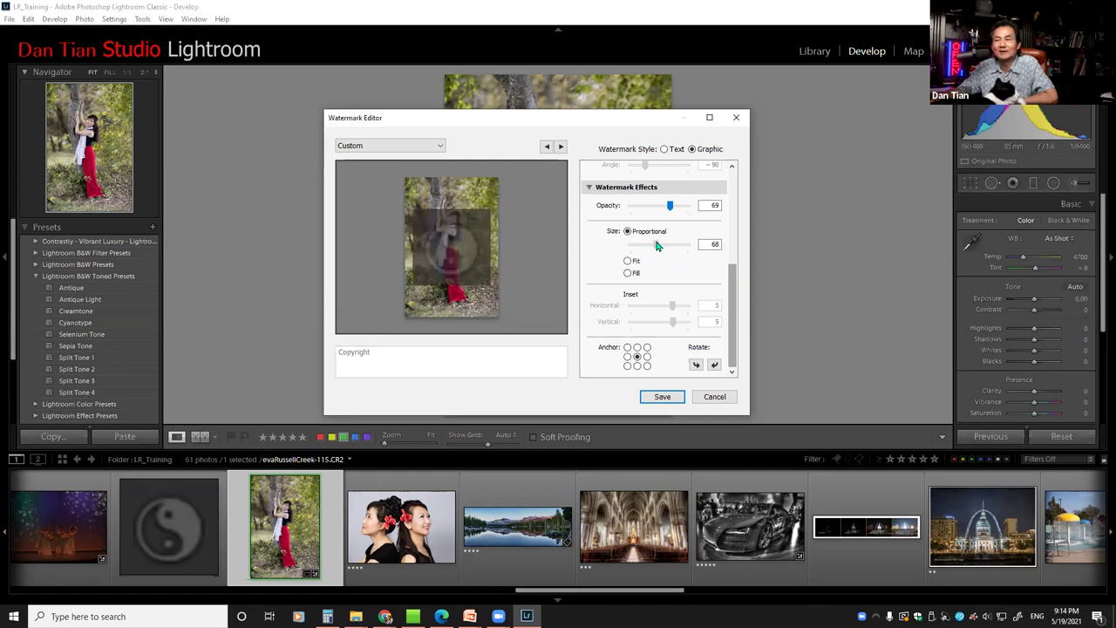
pyautogui.moveTo(657, 246); pyautogui.dragTo(640, 246)
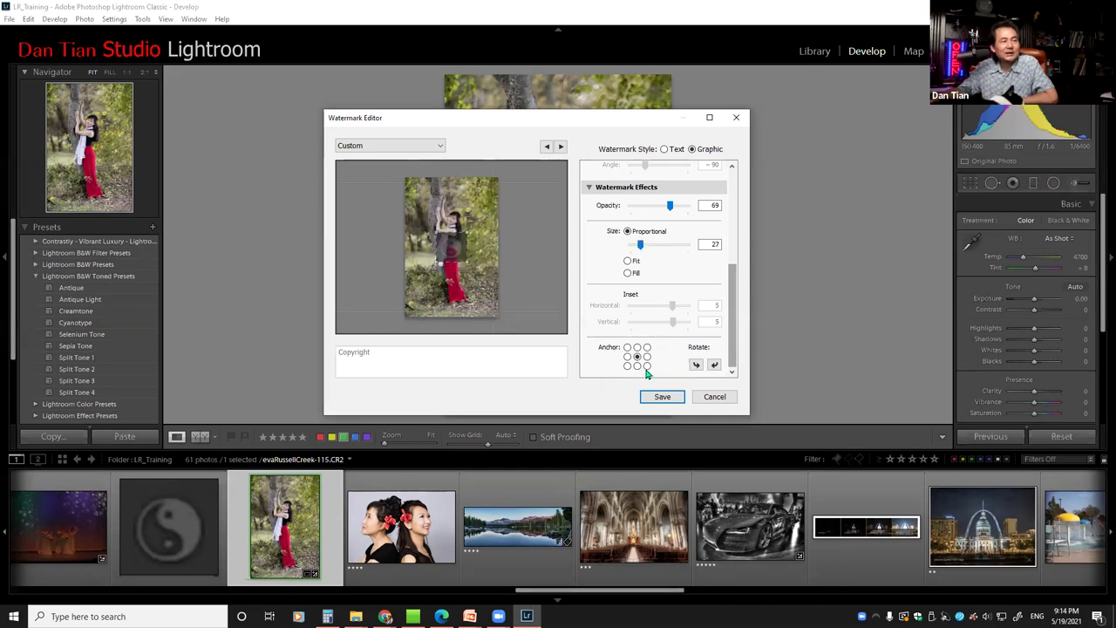
pyautogui.click(647, 366)
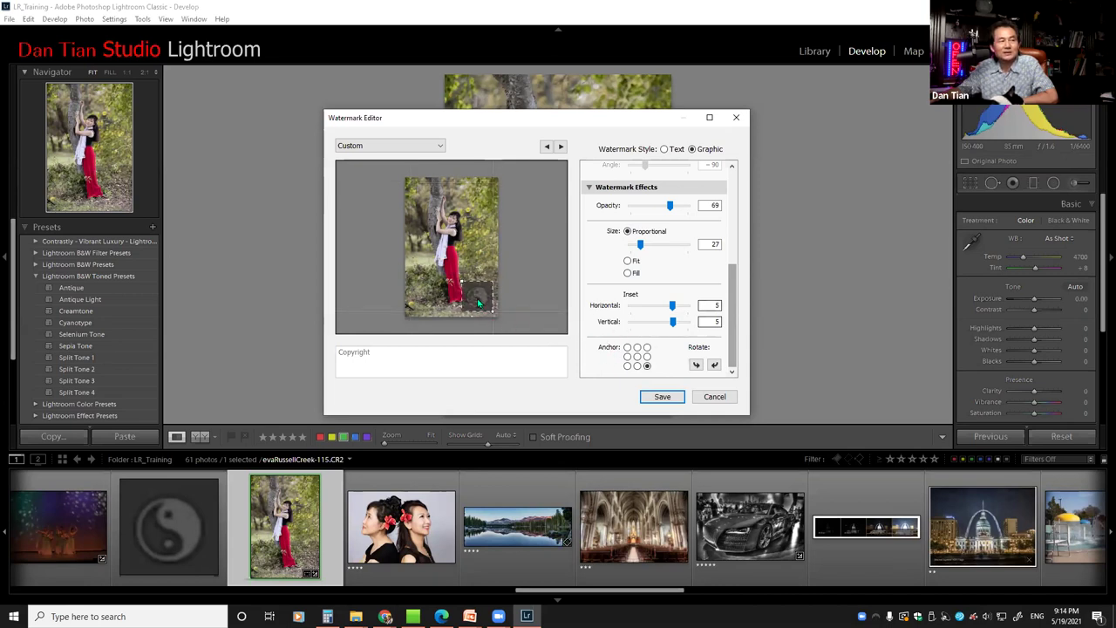
pyautogui.click(637, 366)
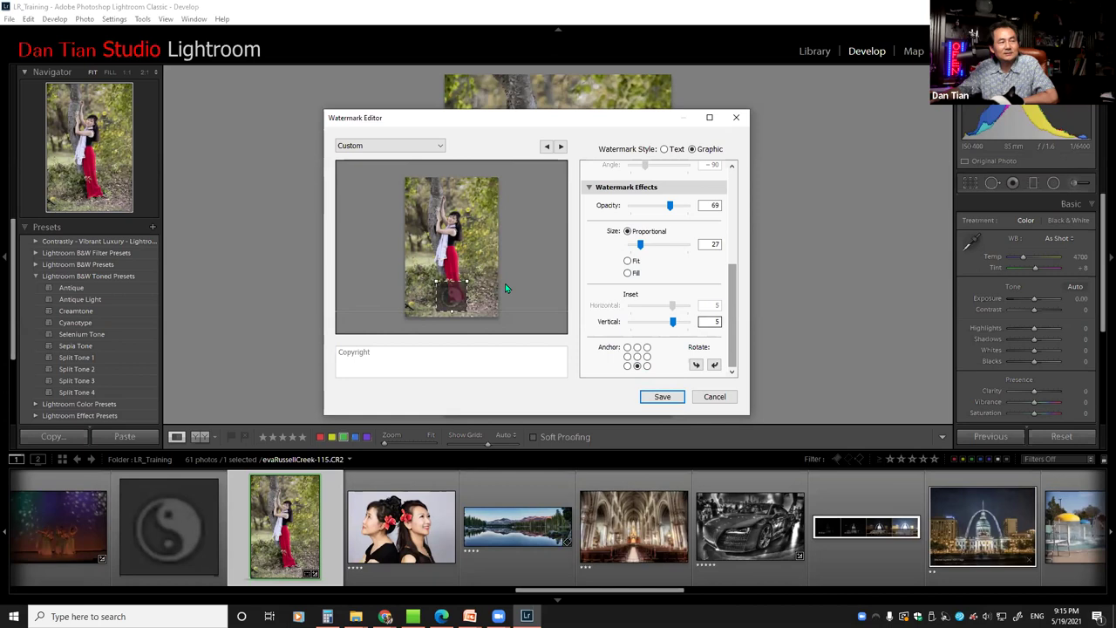
pyautogui.click(637, 357)
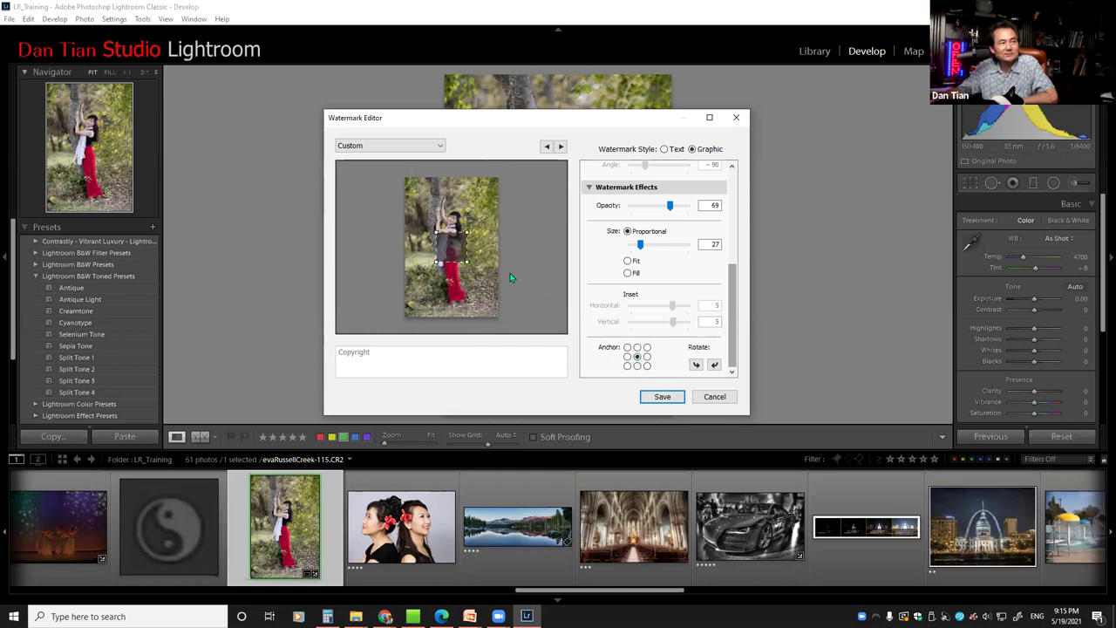
pyautogui.click(637, 366)
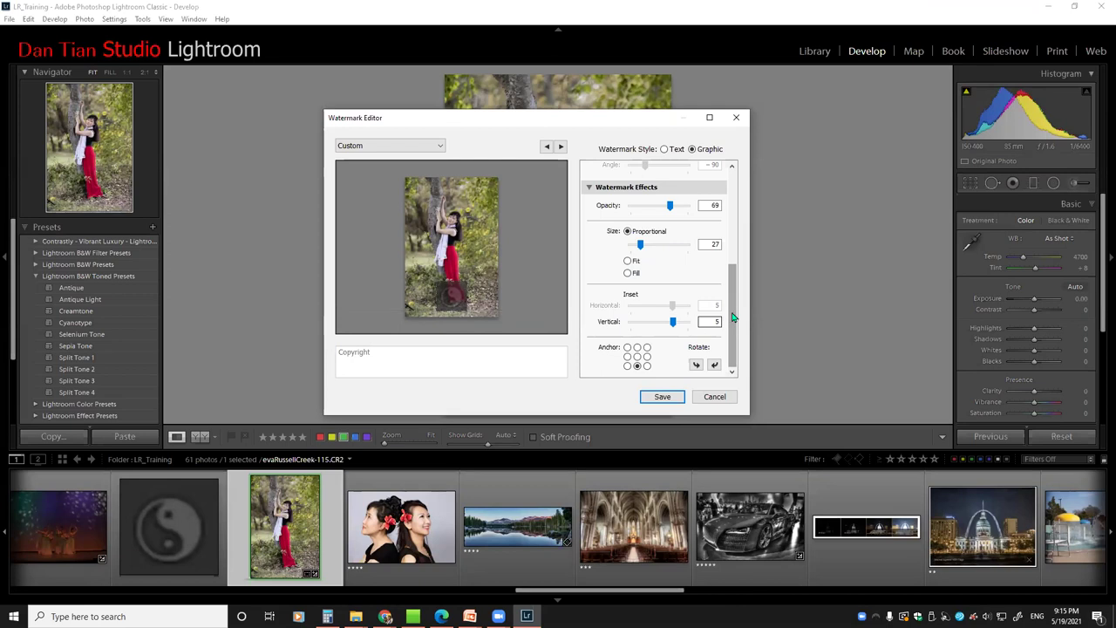
pyautogui.moveTo(732, 318); pyautogui.dragTo(748, 230)
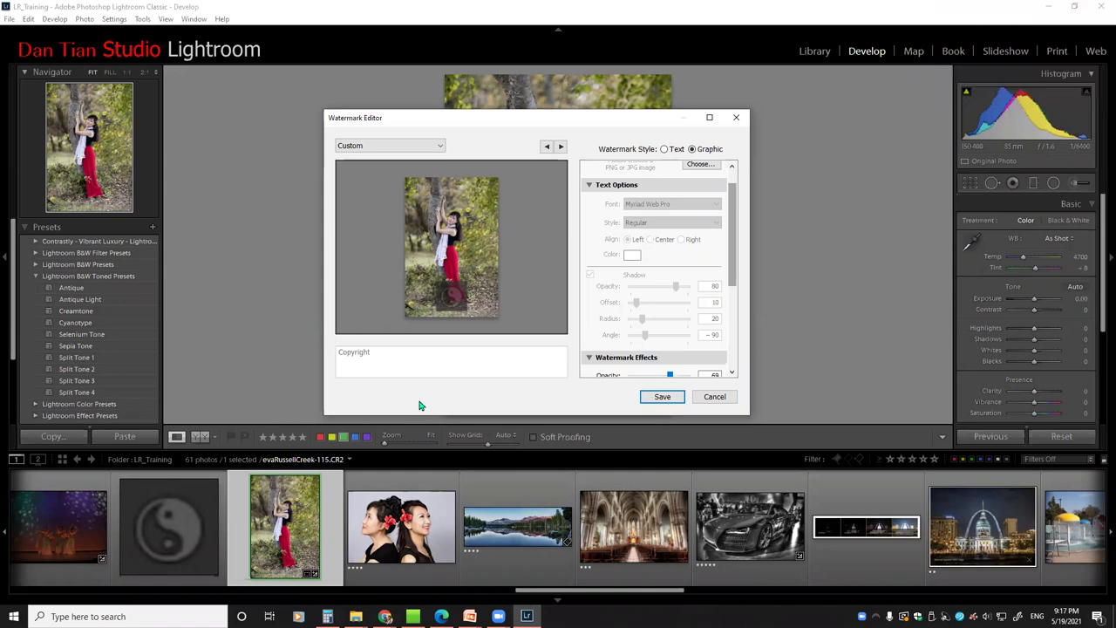
# Switch the watermark style to Text, keeping Myriad Web Pro, so 'Copyright' previews on the photo
pyautogui.click(663, 150)
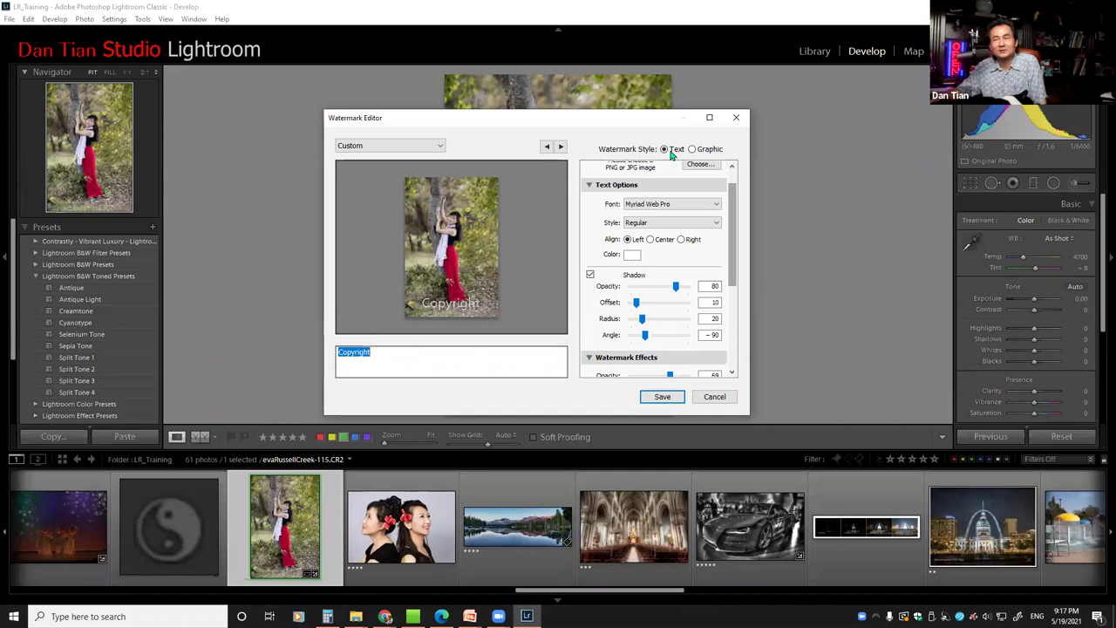
pyautogui.scroll(1, 737, 201)
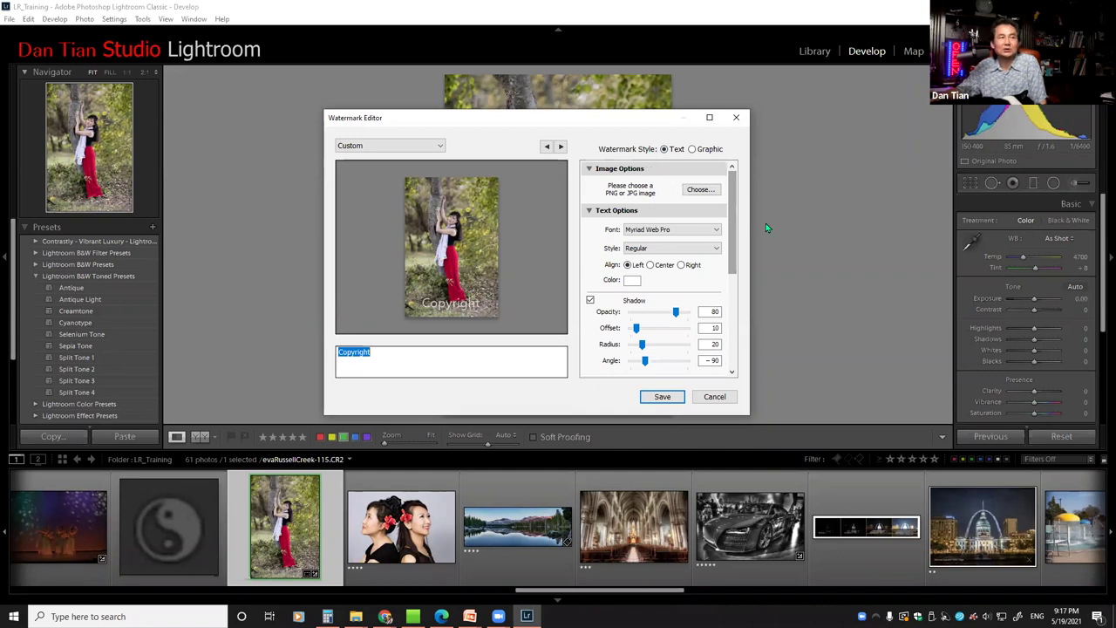
pyautogui.scroll(-1, 731, 197)
pyautogui.scroll(1, 731, 197)
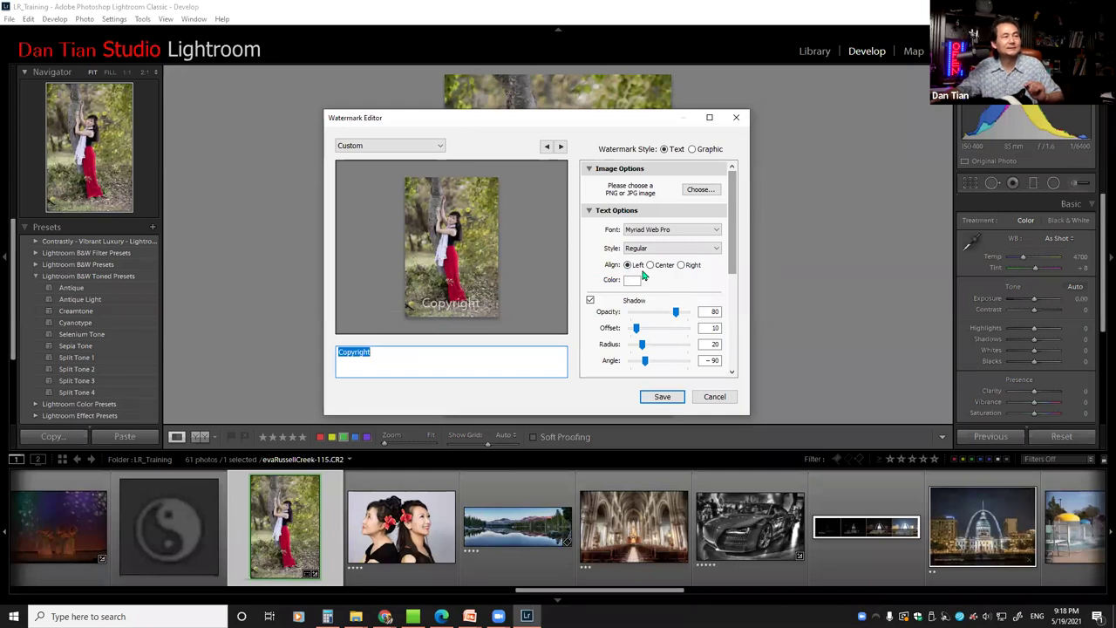
pyautogui.click(717, 231)
pyautogui.click(717, 231)
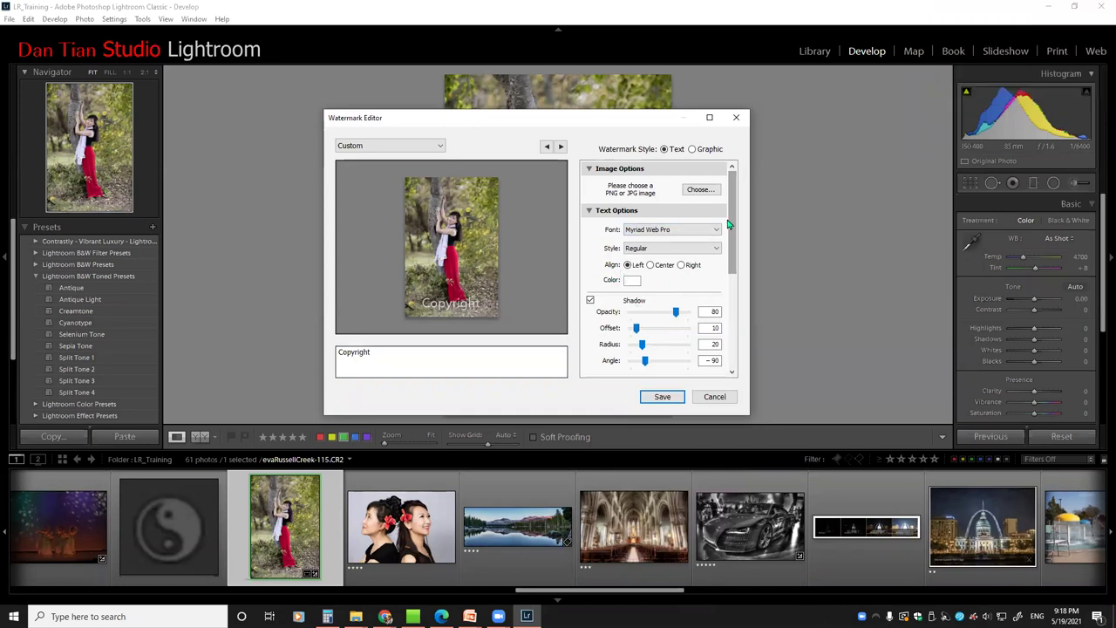
# Lower the Copyright watermark's opacity to 51
pyautogui.scroll(-3, 731, 224)
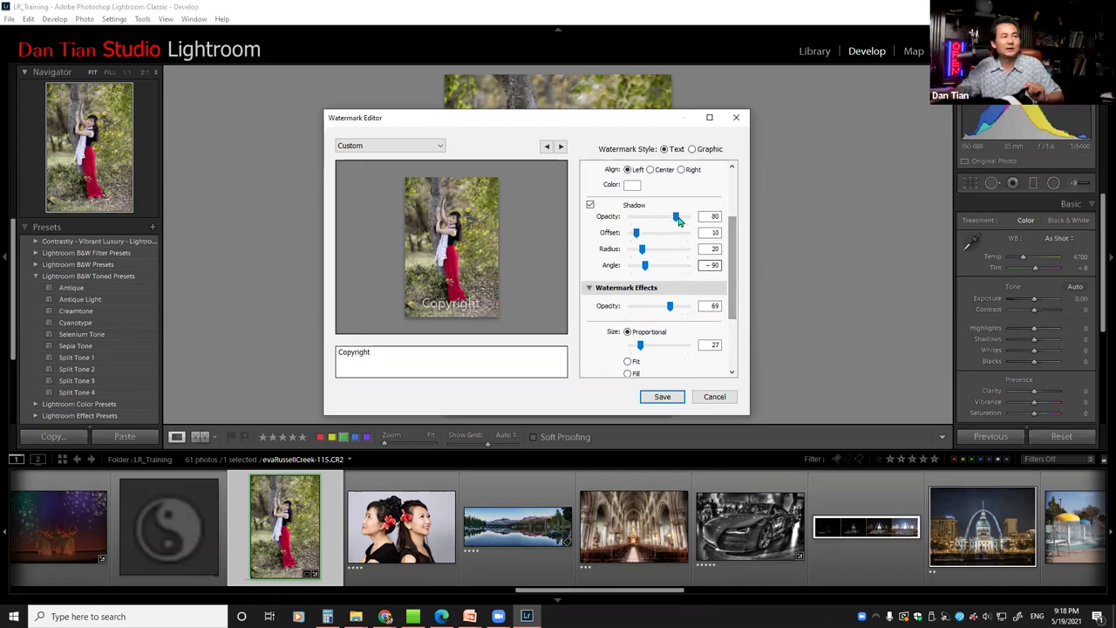
pyautogui.moveTo(736, 227); pyautogui.dragTo(737, 245)
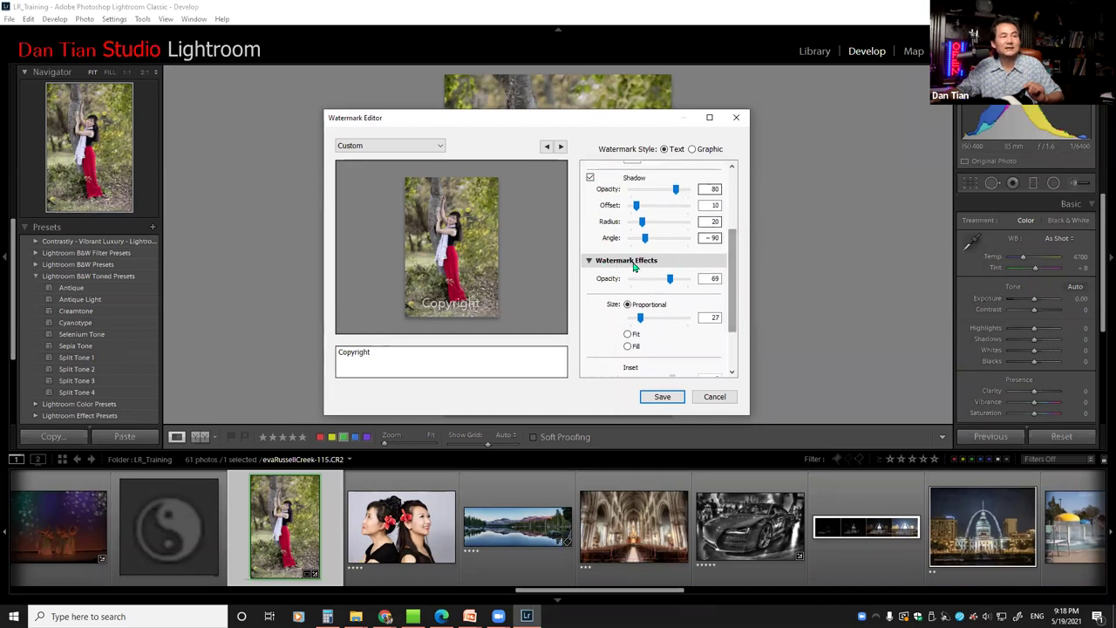
pyautogui.moveTo(669, 279); pyautogui.dragTo(694, 284)
pyautogui.moveTo(693, 284); pyautogui.dragTo(660, 289)
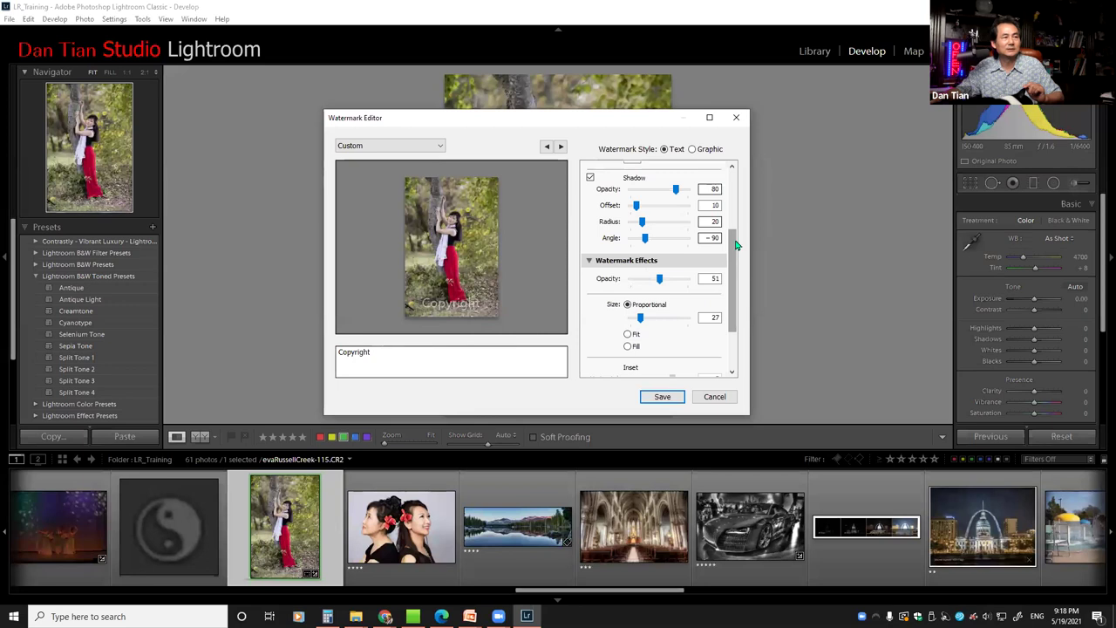
# Enlarge the watermark to size 34, set vertical inset to 10, and select the Copyright text
pyautogui.scroll(-2, 737, 262)
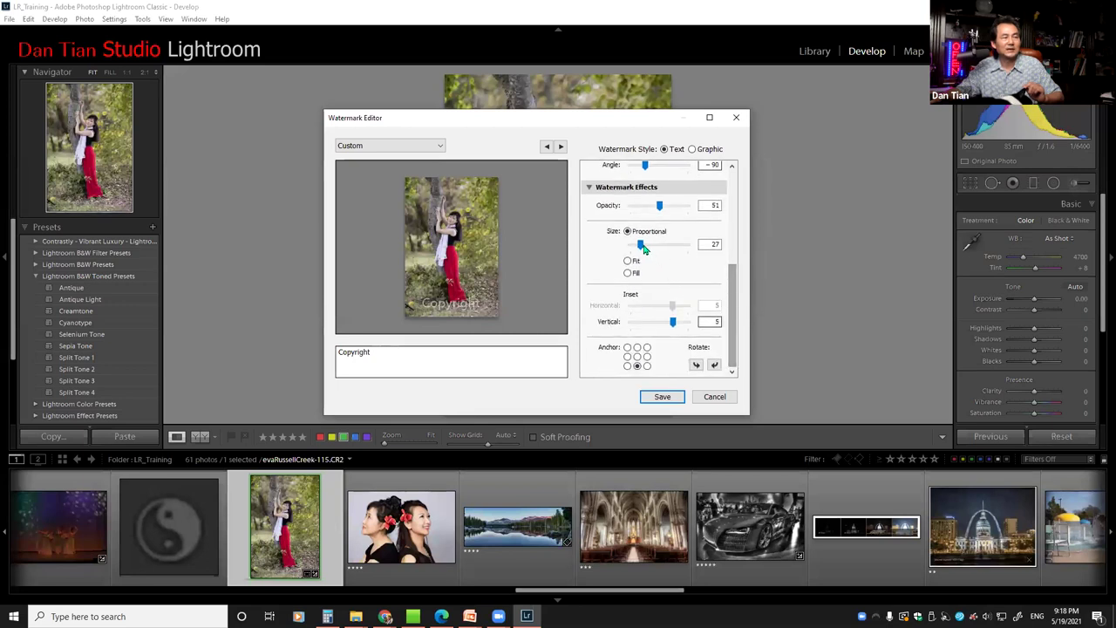
pyautogui.moveTo(639, 248); pyautogui.dragTo(642, 249)
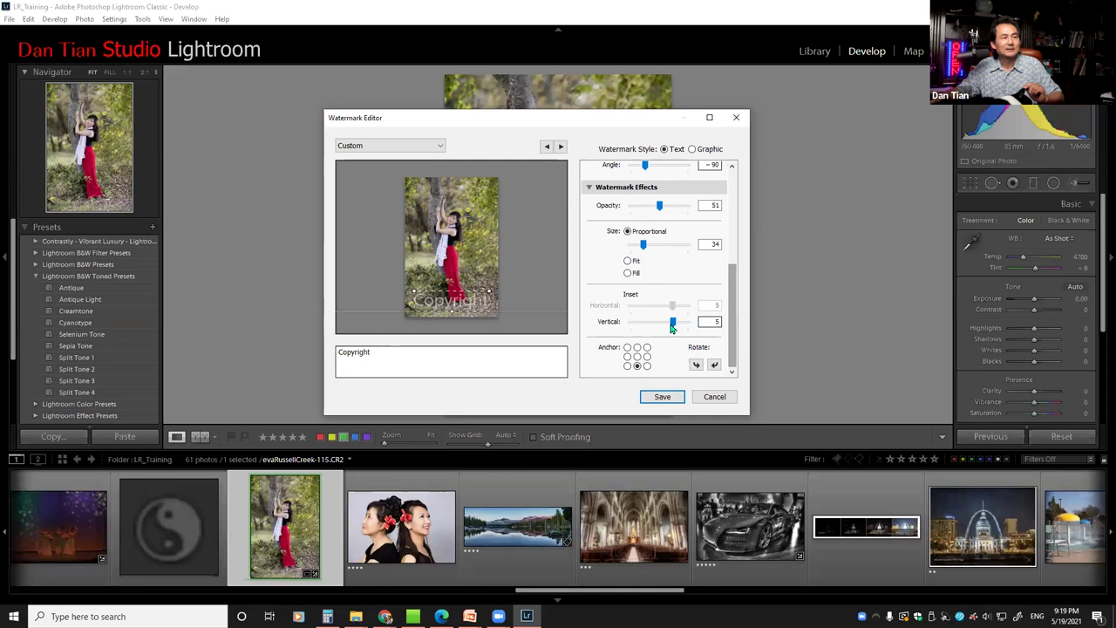
pyautogui.moveTo(671, 325); pyautogui.dragTo(698, 328)
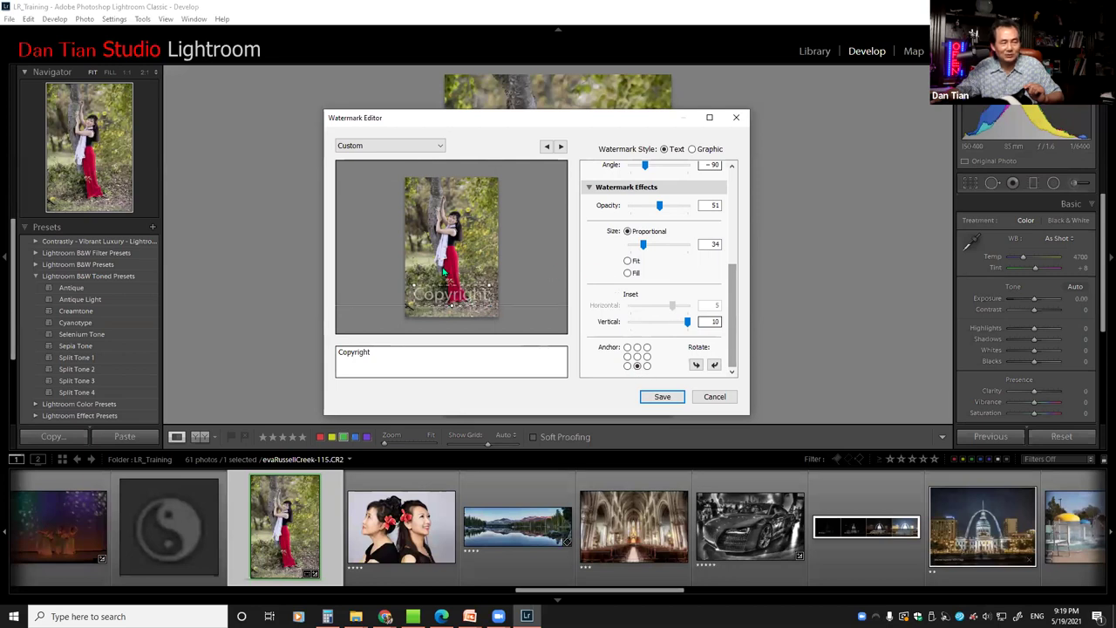
pyautogui.moveTo(381, 356); pyautogui.dragTo(336, 361)
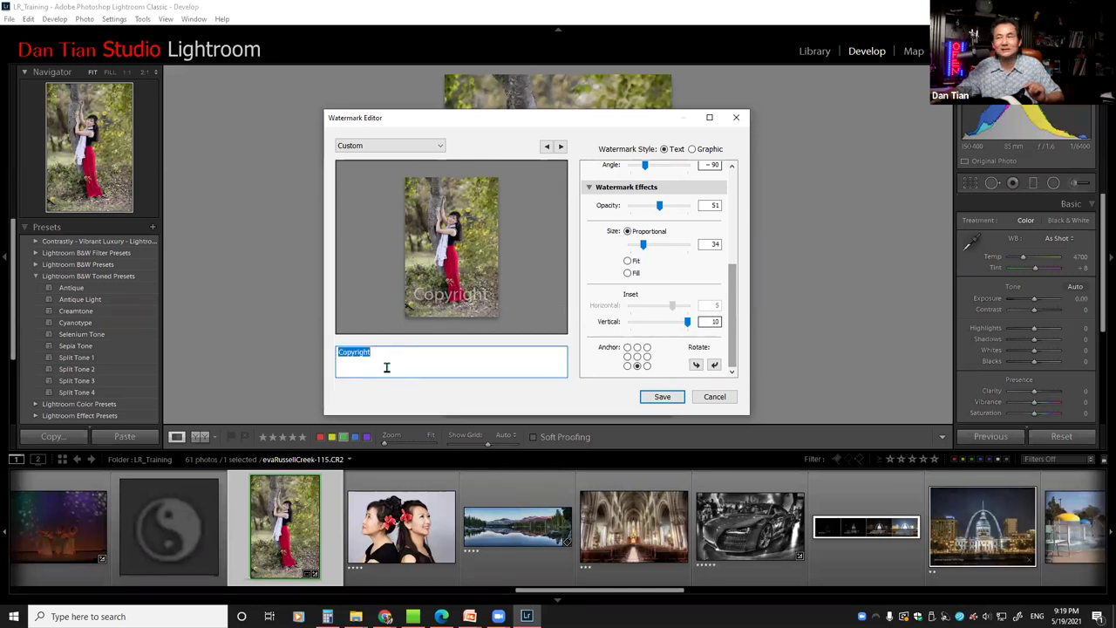
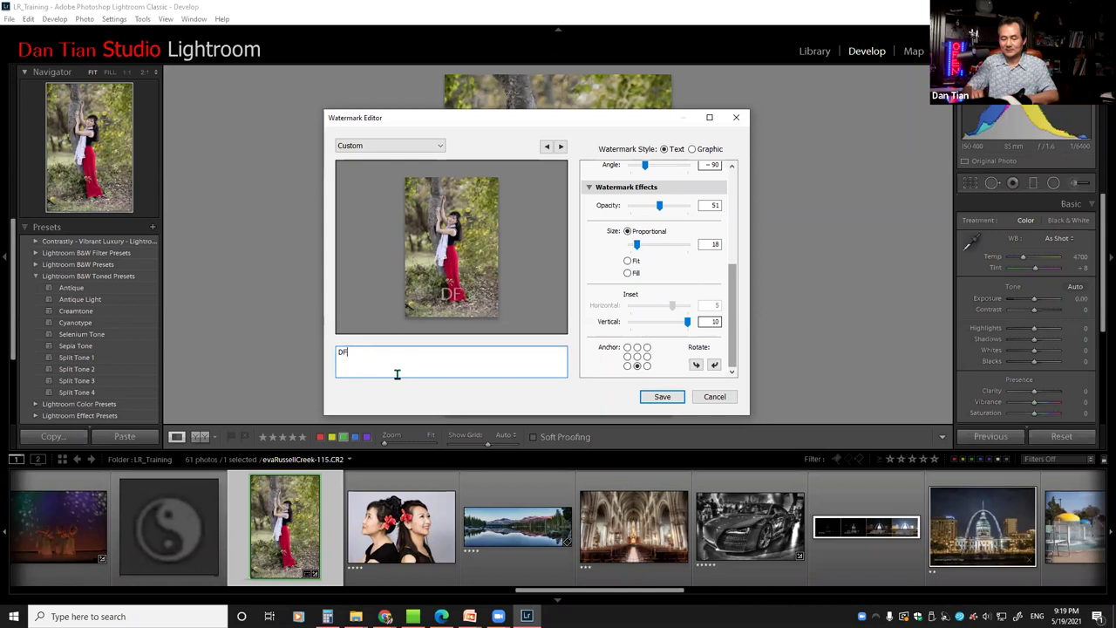
# Enter the studio's name, phone number and e-mail as three watermark lines, sized 48
pyautogui.press('BackSpace')
pyautogui.press('BackSpace')
pyautogui.press('BackSpace')
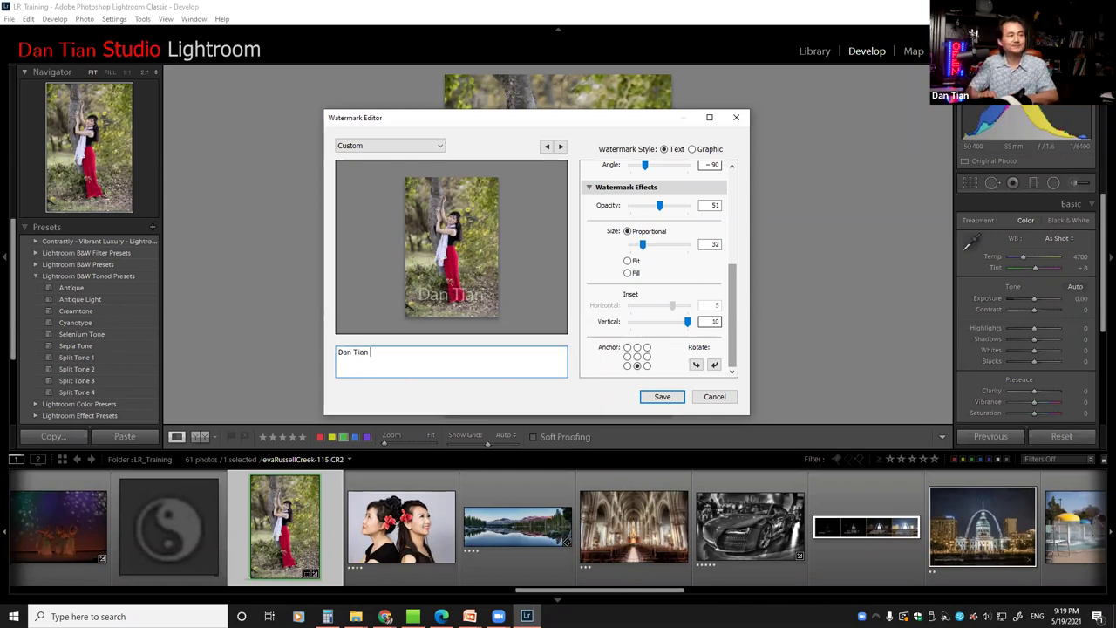
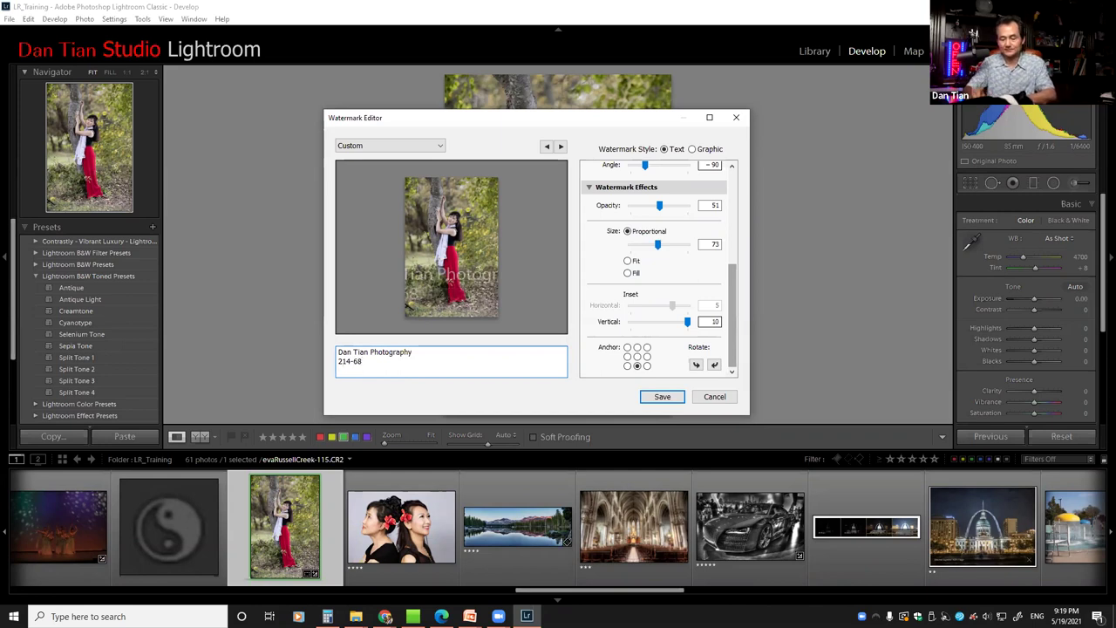
pyautogui.press('Return')
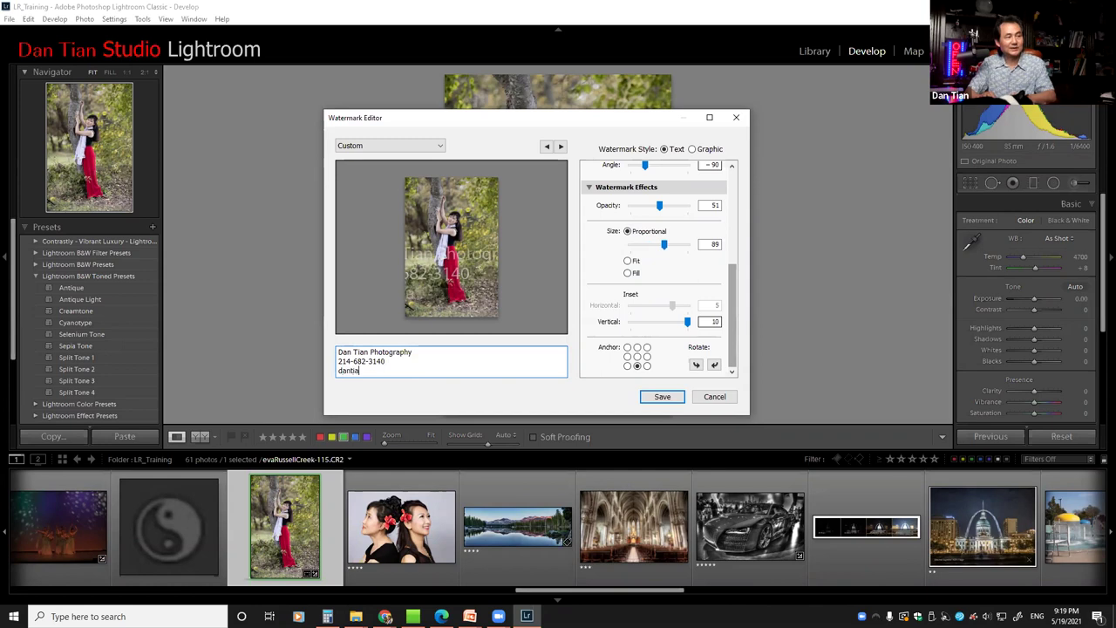
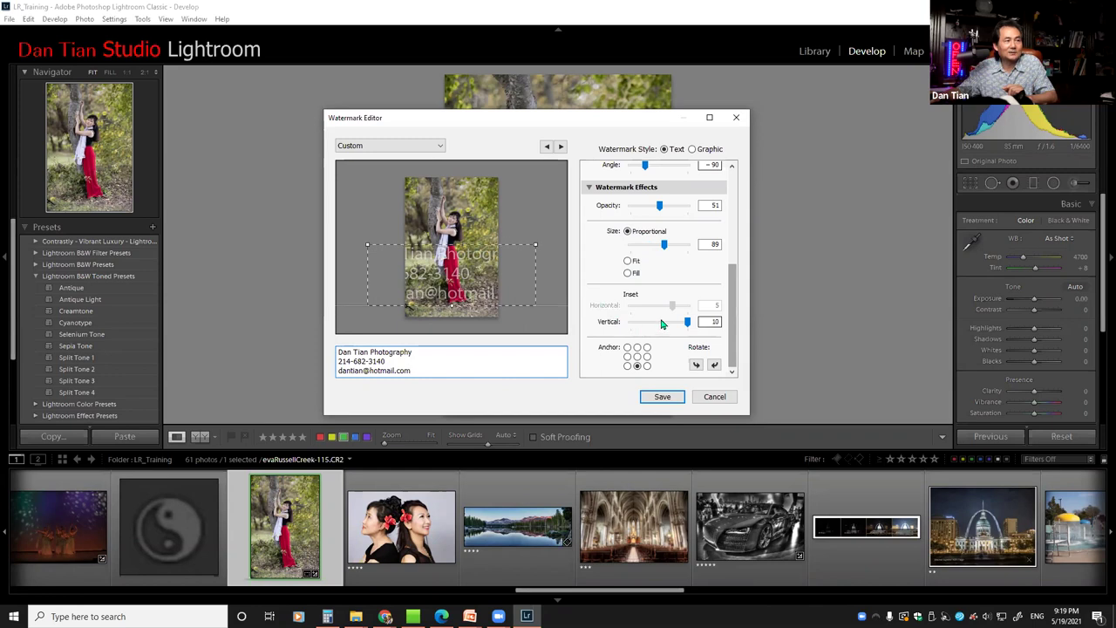
pyautogui.moveTo(668, 246); pyautogui.dragTo(652, 259)
pyautogui.moveTo(737, 290); pyautogui.dragTo(738, 210)
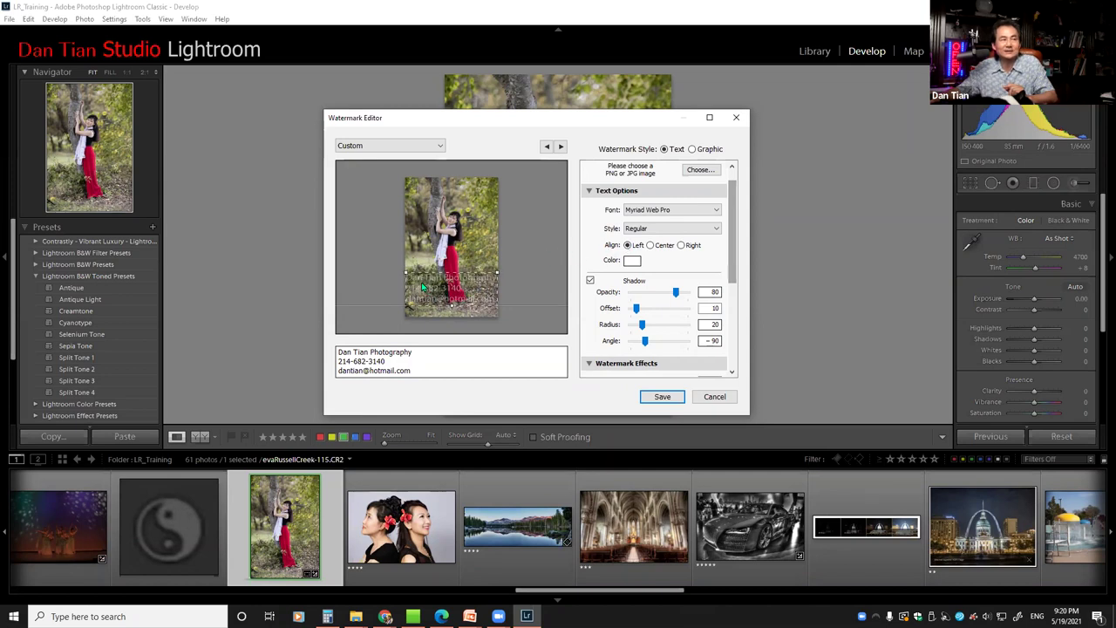
# Centre-align the watermark text, set opacity to 100 and size to 41
pyautogui.click(650, 246)
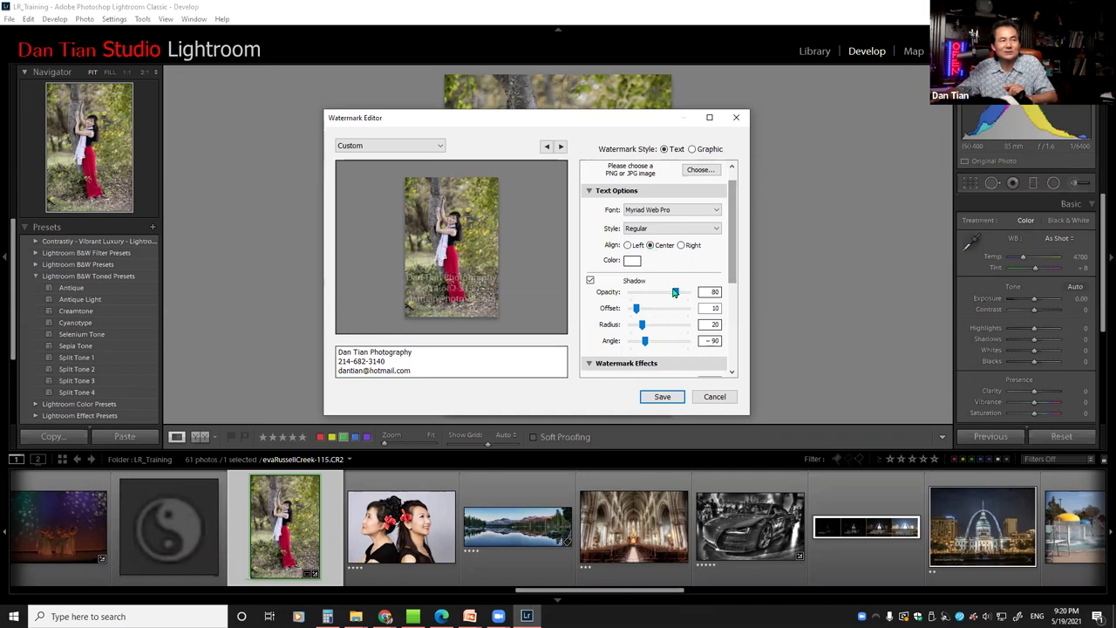
pyautogui.moveTo(731, 238); pyautogui.dragTo(735, 267)
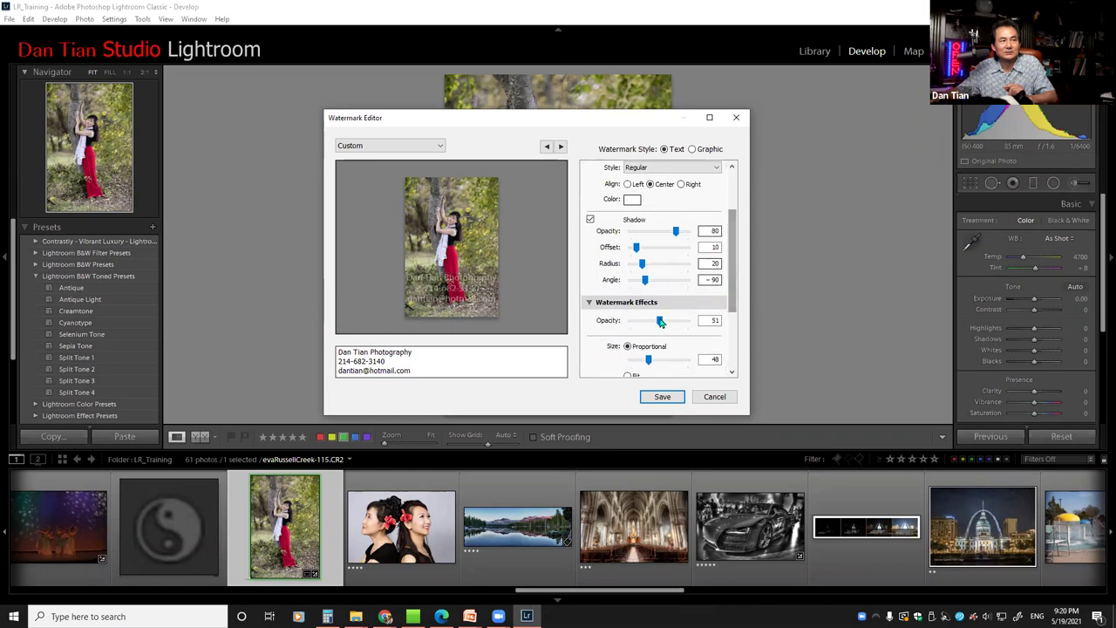
pyautogui.moveTo(674, 325); pyautogui.dragTo(690, 325)
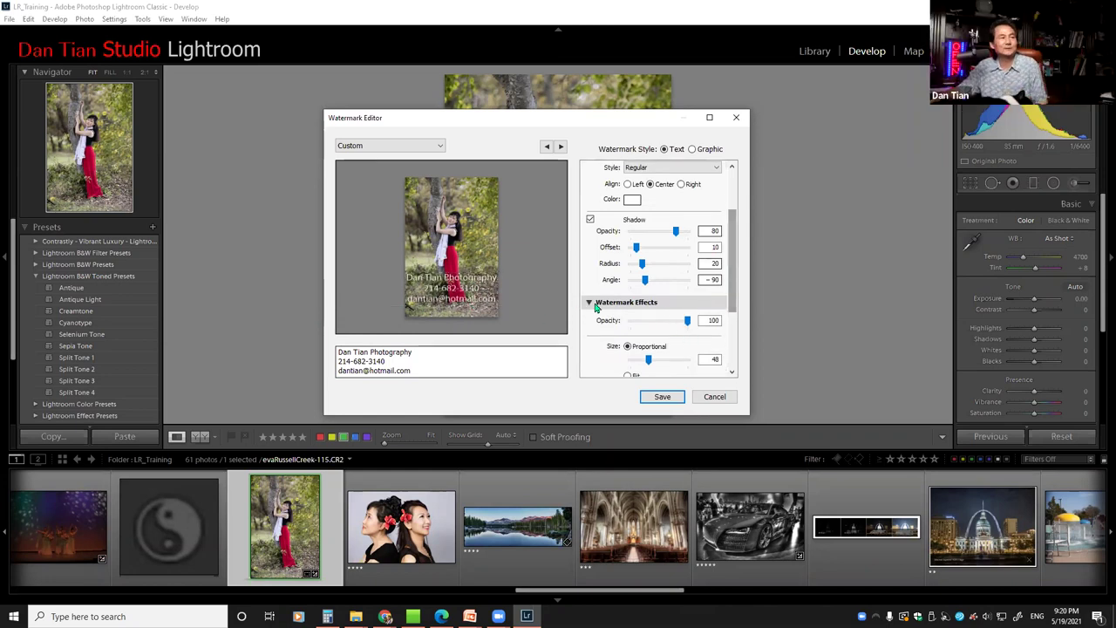
pyautogui.moveTo(740, 235); pyautogui.dragTo(744, 293)
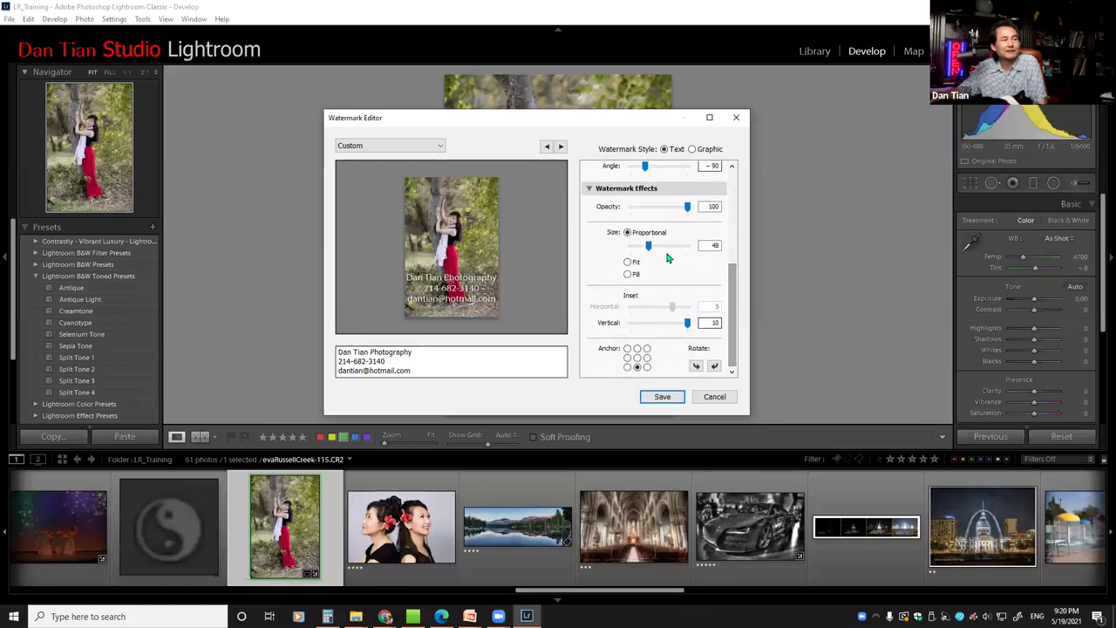
pyautogui.moveTo(649, 250); pyautogui.dragTo(645, 252)
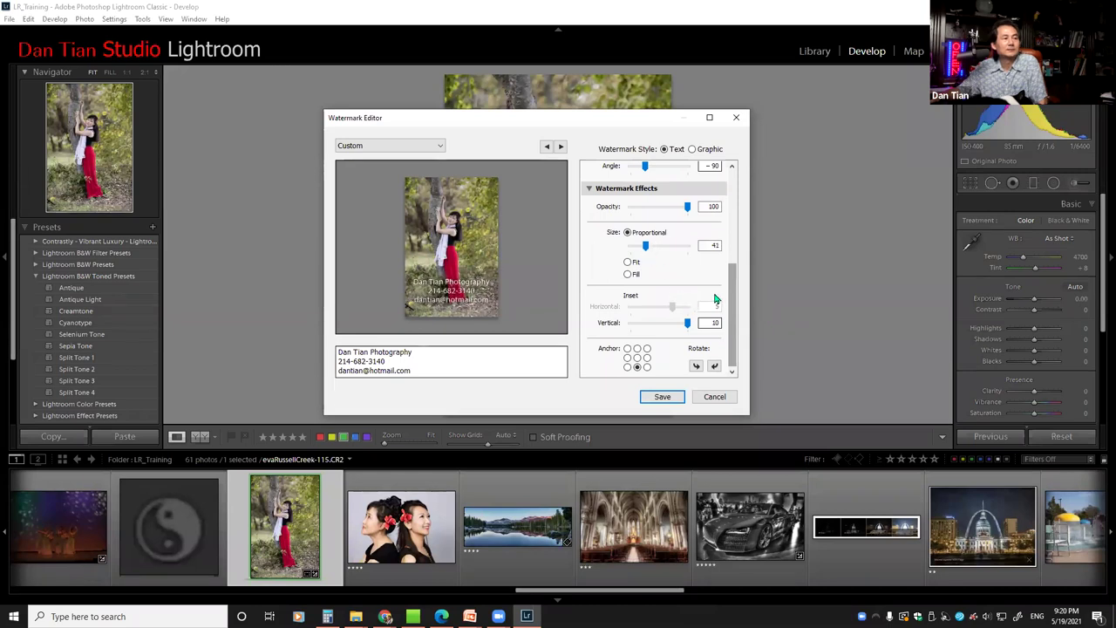
# Anchor the watermark at bottom-centre with a vertical inset of 10
pyautogui.scroll(-1, 736, 297)
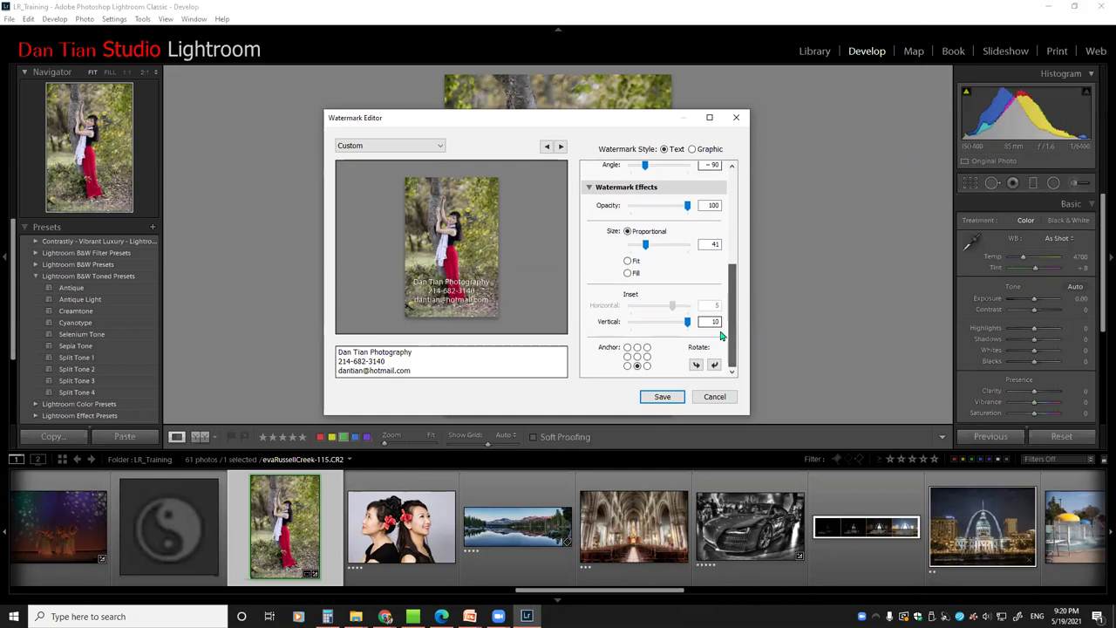
pyautogui.click(647, 367)
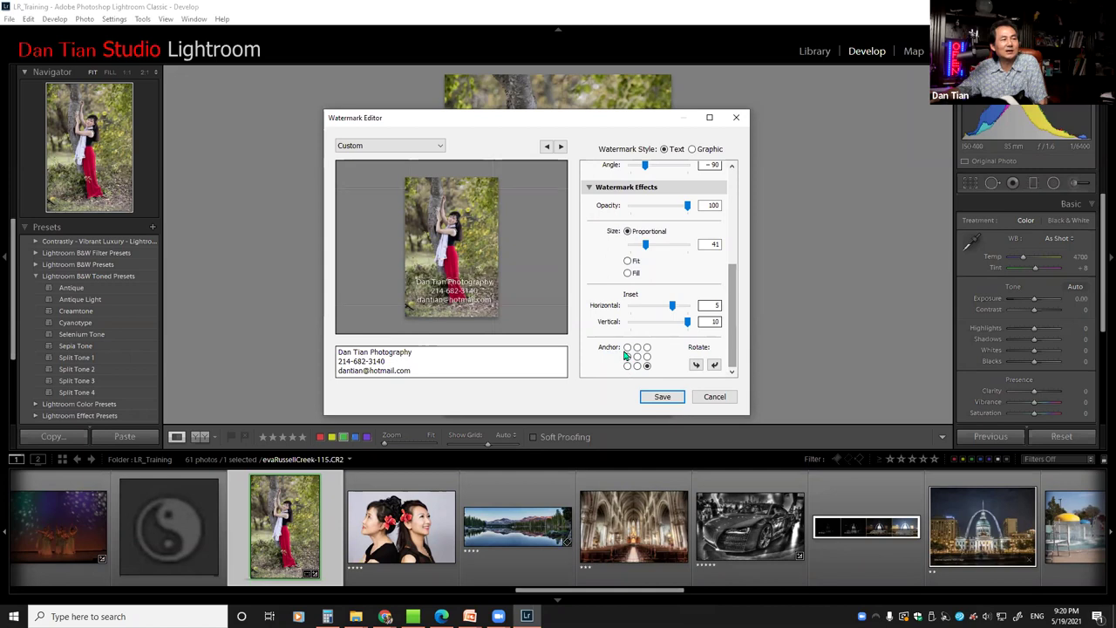
pyautogui.click(627, 347)
pyautogui.click(646, 348)
pyautogui.click(637, 356)
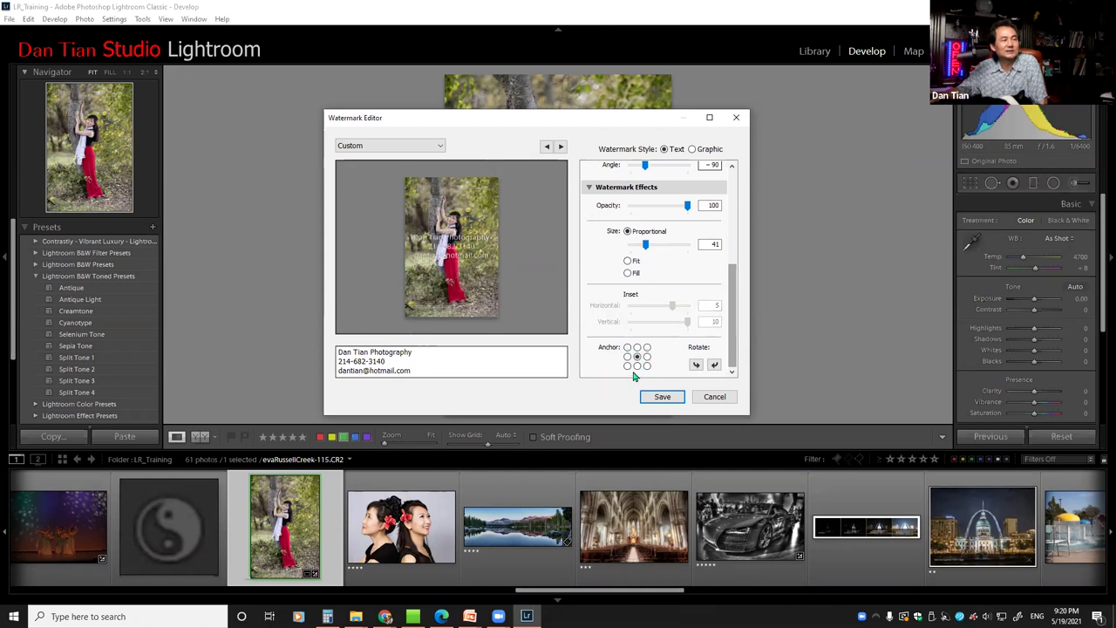
pyautogui.click(637, 366)
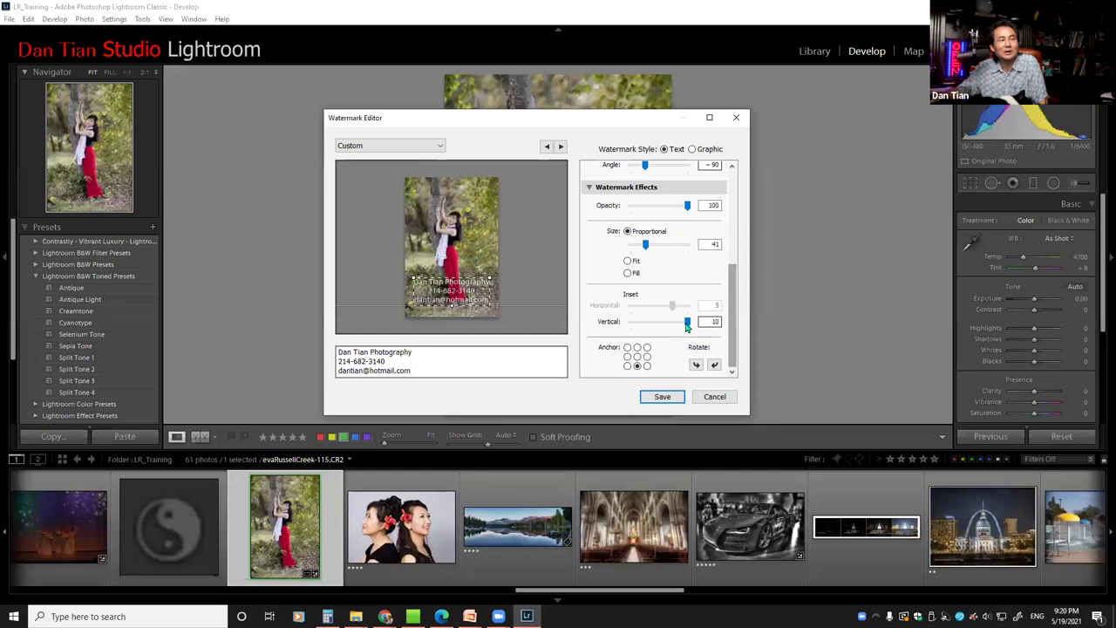
pyautogui.moveTo(686, 324); pyautogui.dragTo(658, 332)
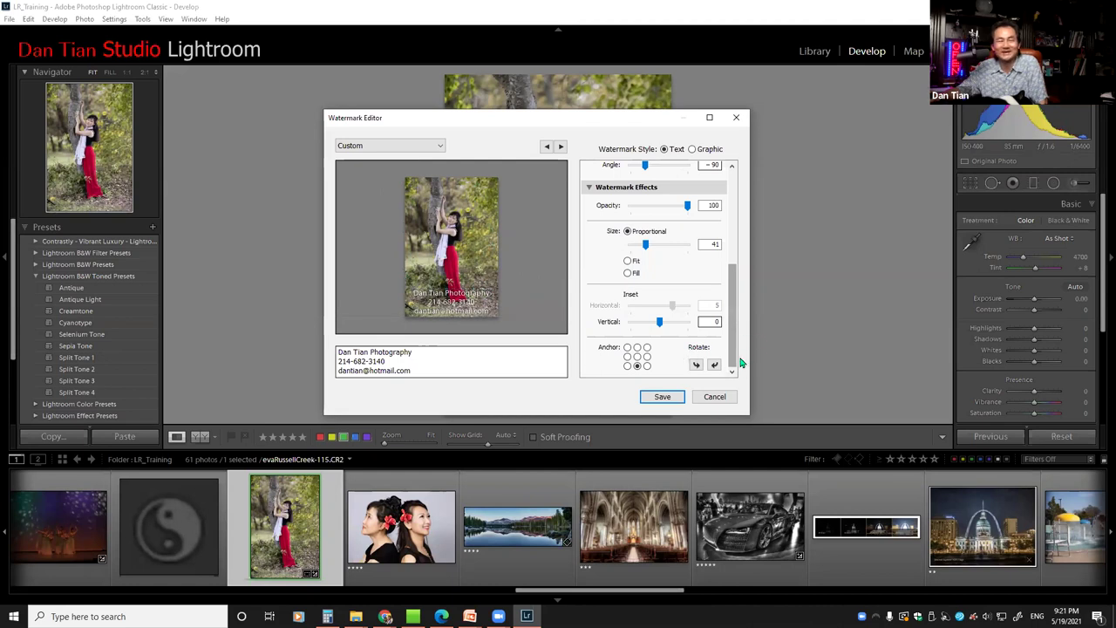
pyautogui.moveTo(659, 326); pyautogui.dragTo(687, 327)
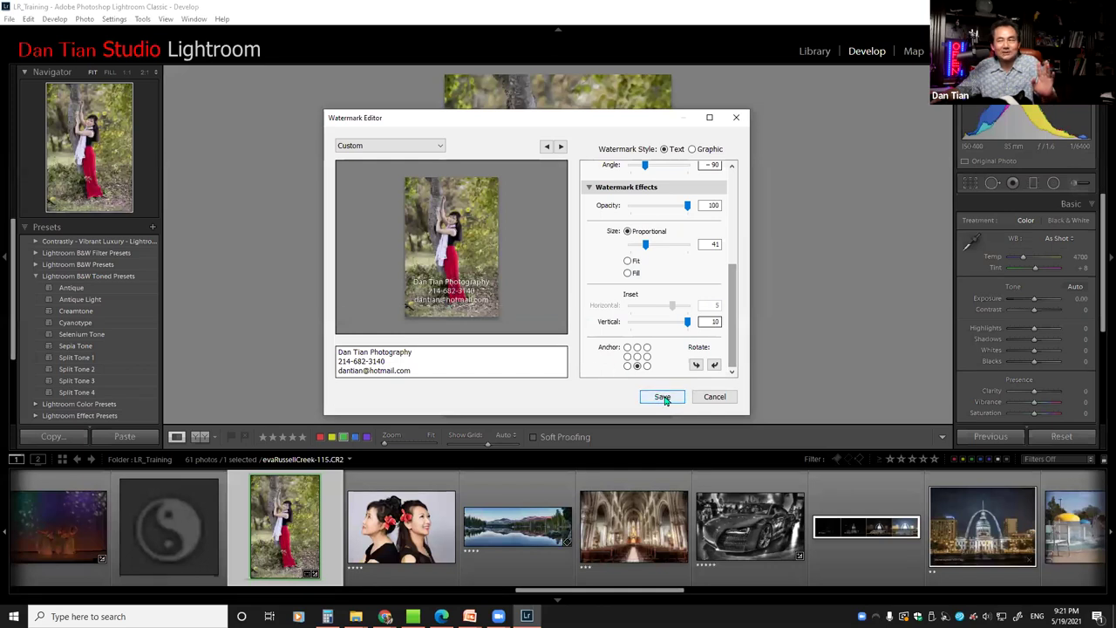
# Save the watermark settings as the preset 'En_3lineMiddle', closing the editor
pyautogui.click(663, 397)
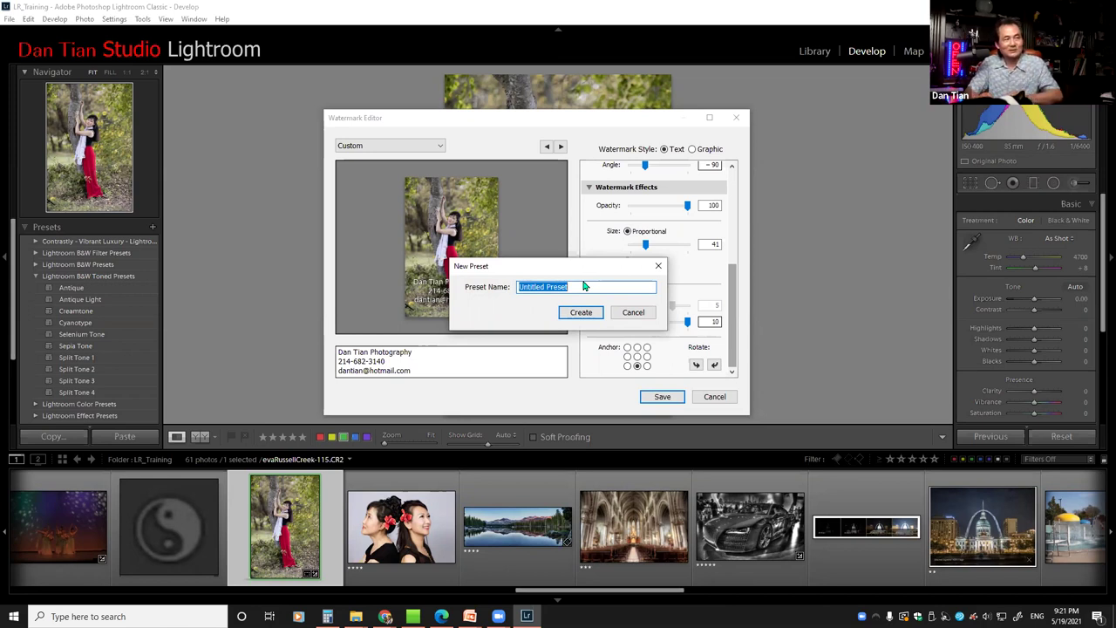
pyautogui.write('En_3line')
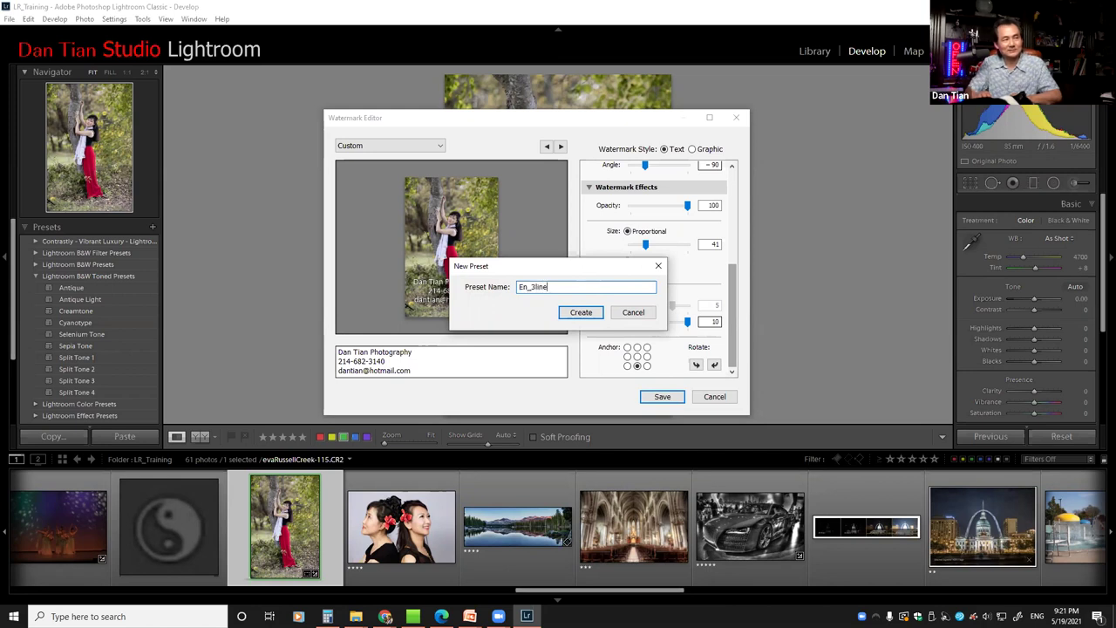
pyautogui.write('s')
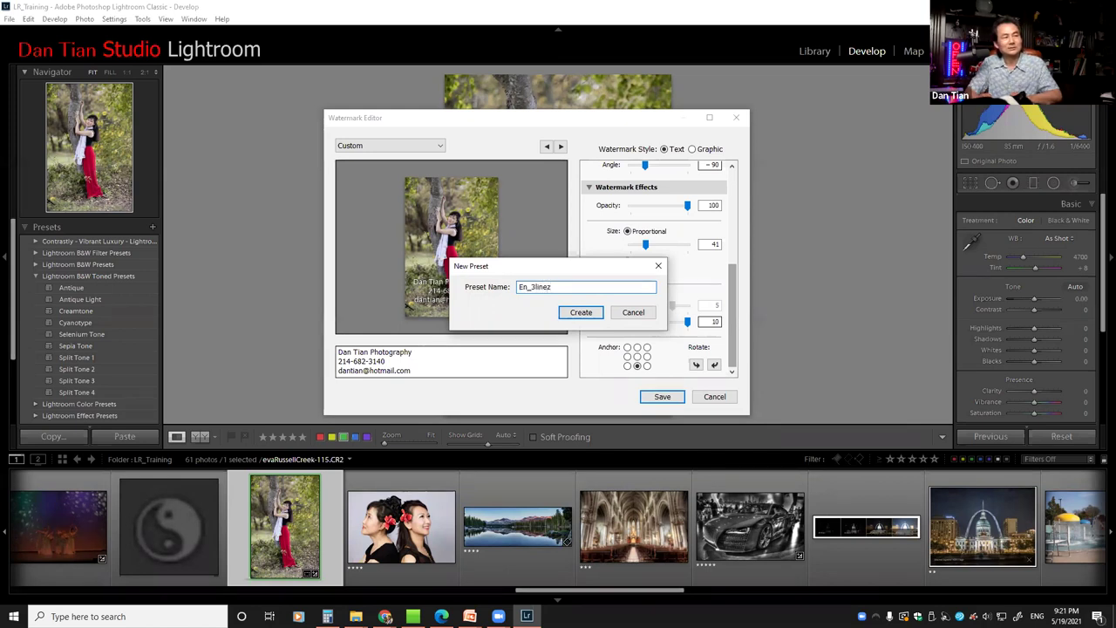
pyautogui.press('BackSpace')
pyautogui.write('Middle')
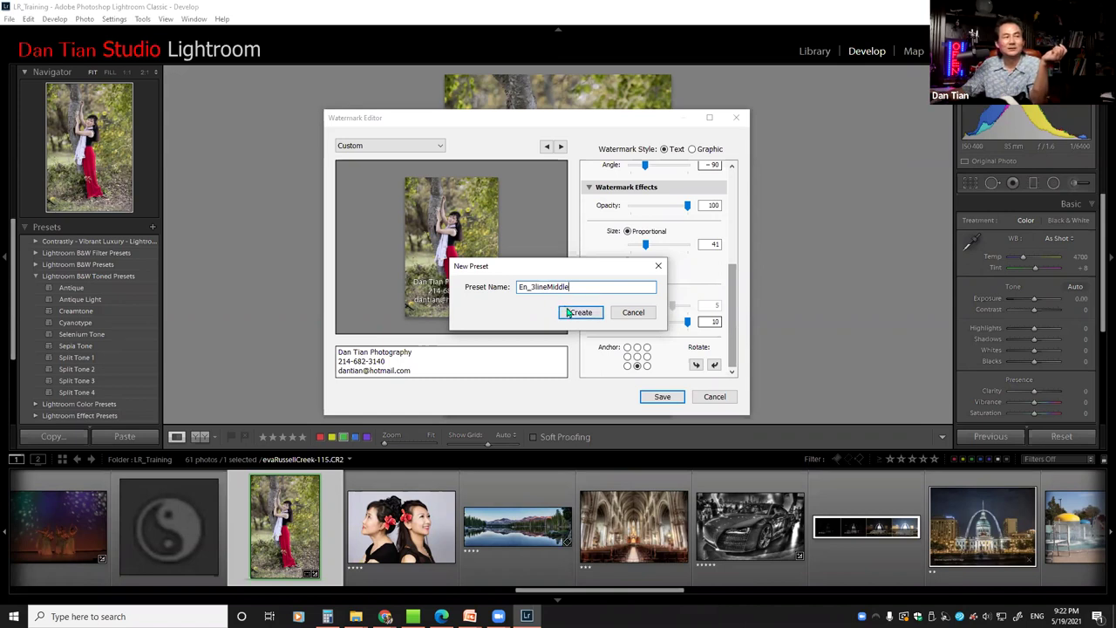
pyautogui.click(579, 313)
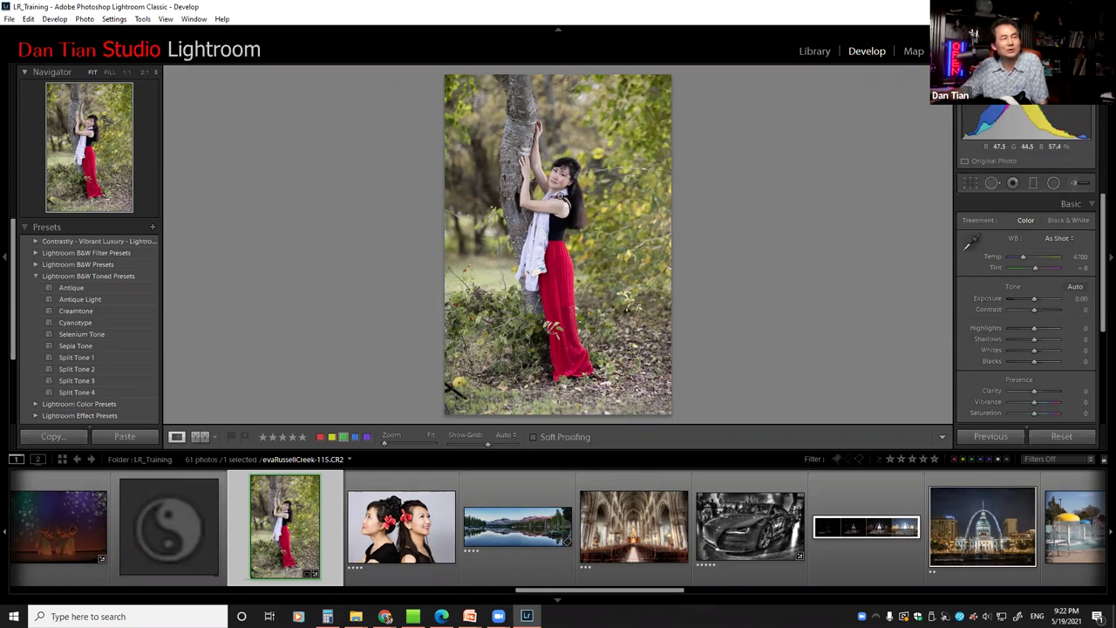
# Open the Export dialog for the red-skirt portrait and enlarge it to show more settings
pyautogui.rightClick(559, 199)
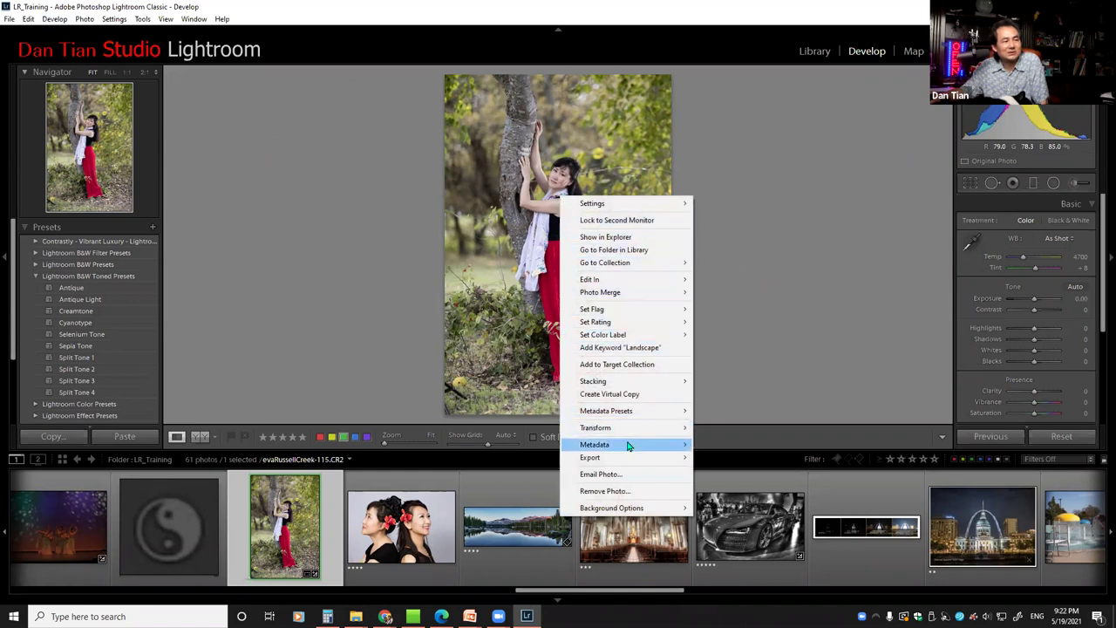
pyautogui.moveTo(613, 460)
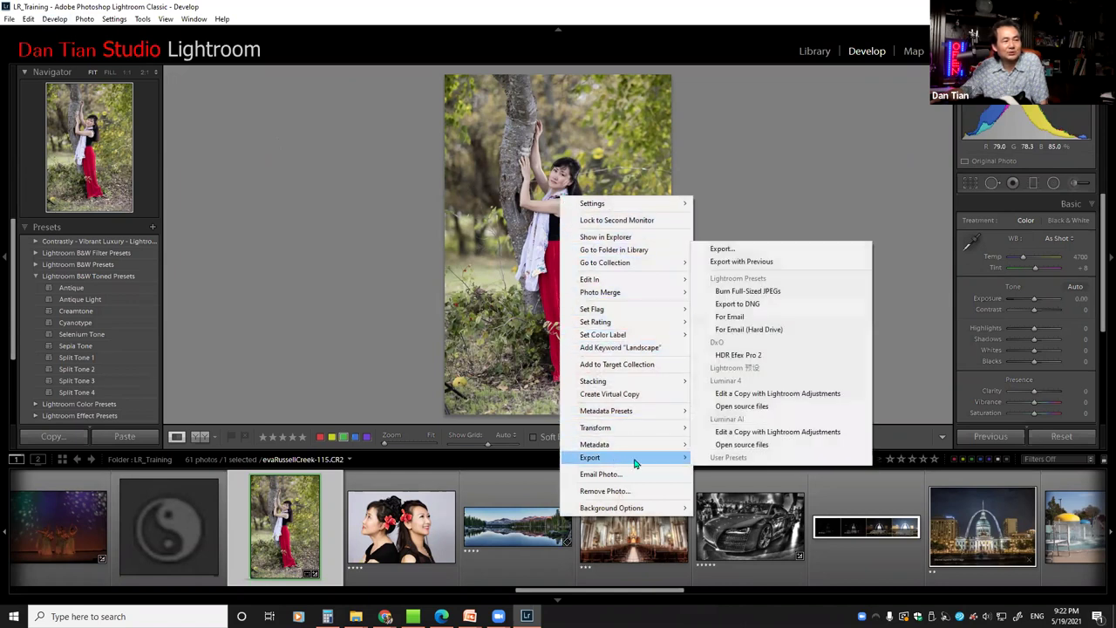
pyautogui.click(720, 250)
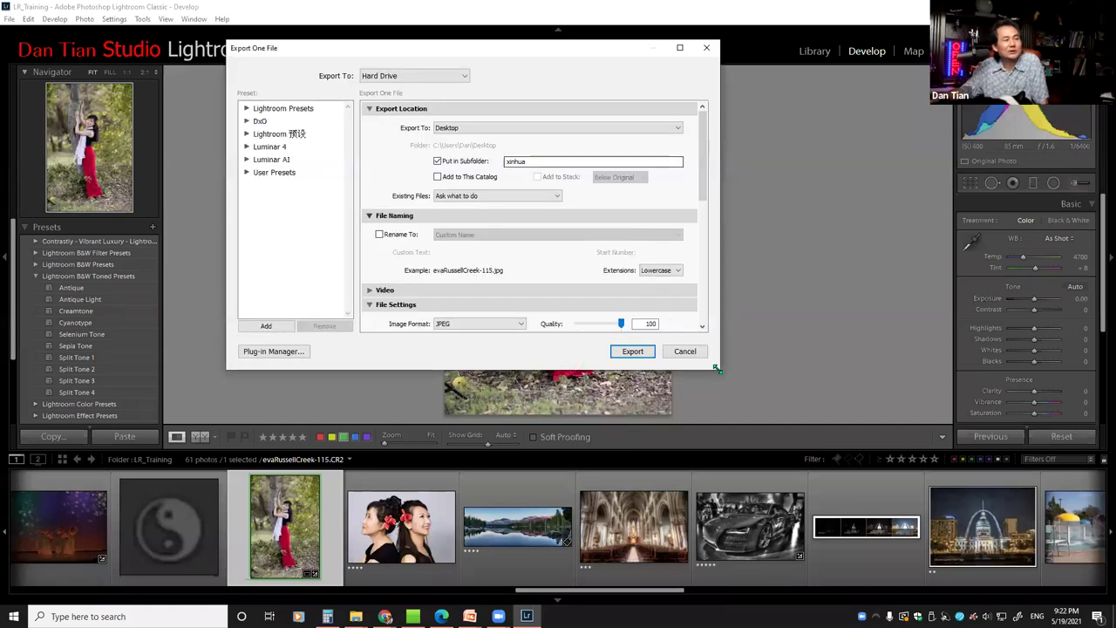
pyautogui.moveTo(717, 369); pyautogui.dragTo(795, 575)
pyautogui.scroll(-3, 778, 131)
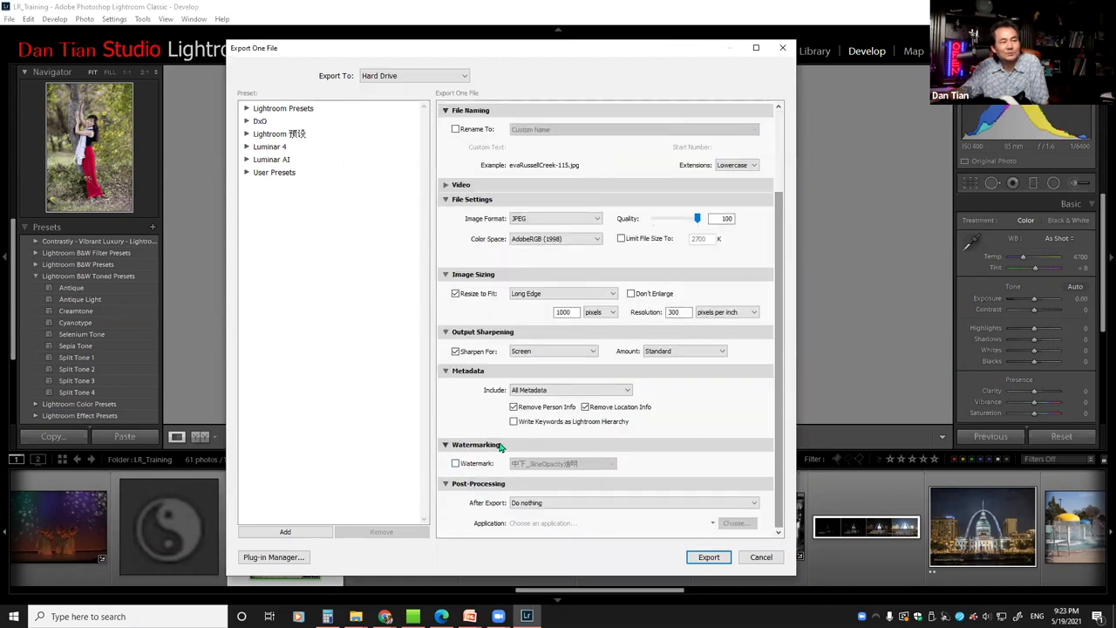
# Enable the En_3lineMiddle watermark and export the photo as a JPEG to the xinhua folder
pyautogui.click(456, 464)
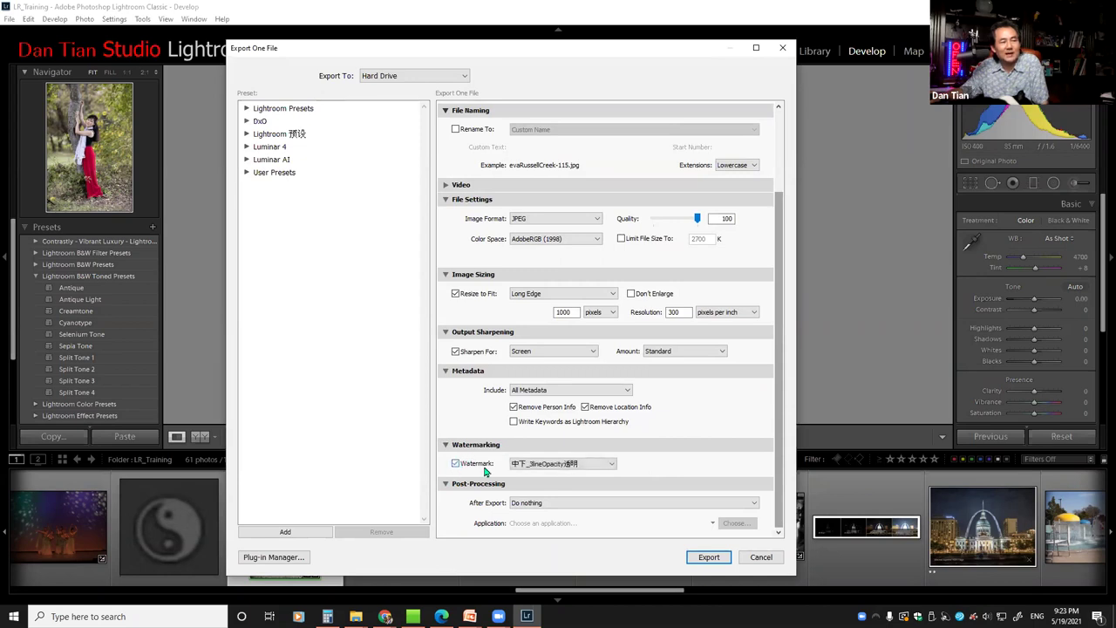
pyautogui.click(611, 466)
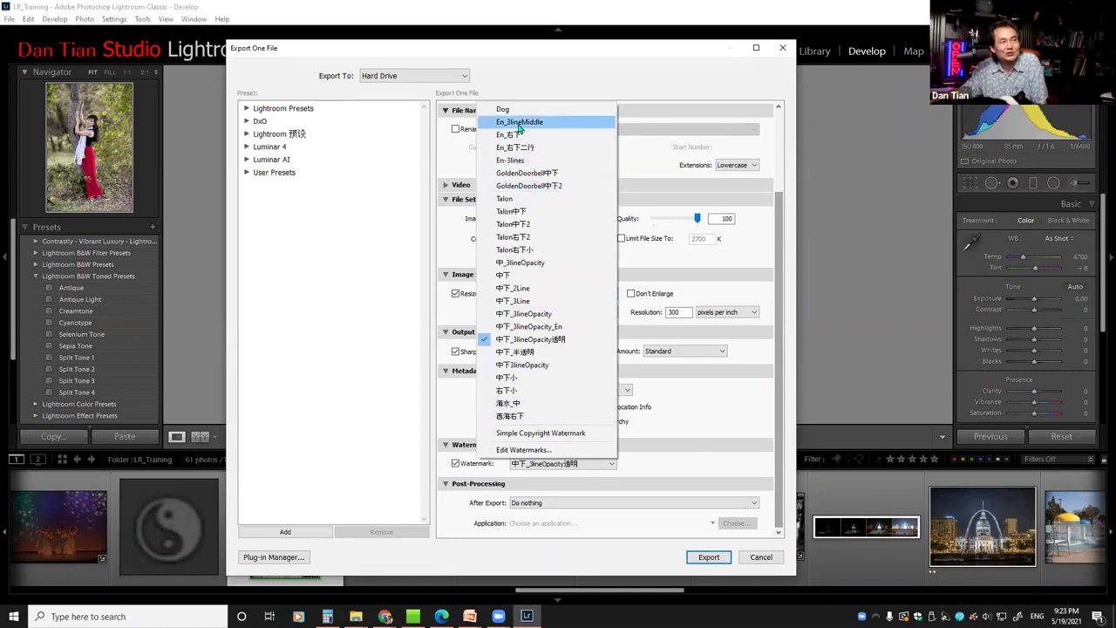
pyautogui.click(519, 123)
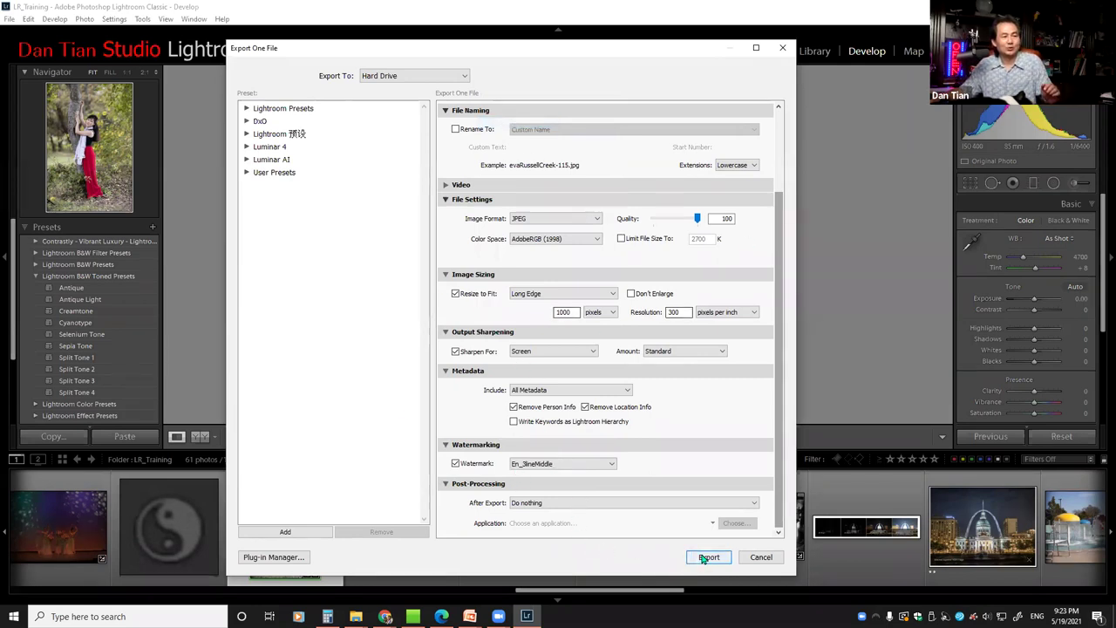
pyautogui.moveTo(775, 348); pyautogui.dragTo(628, 171)
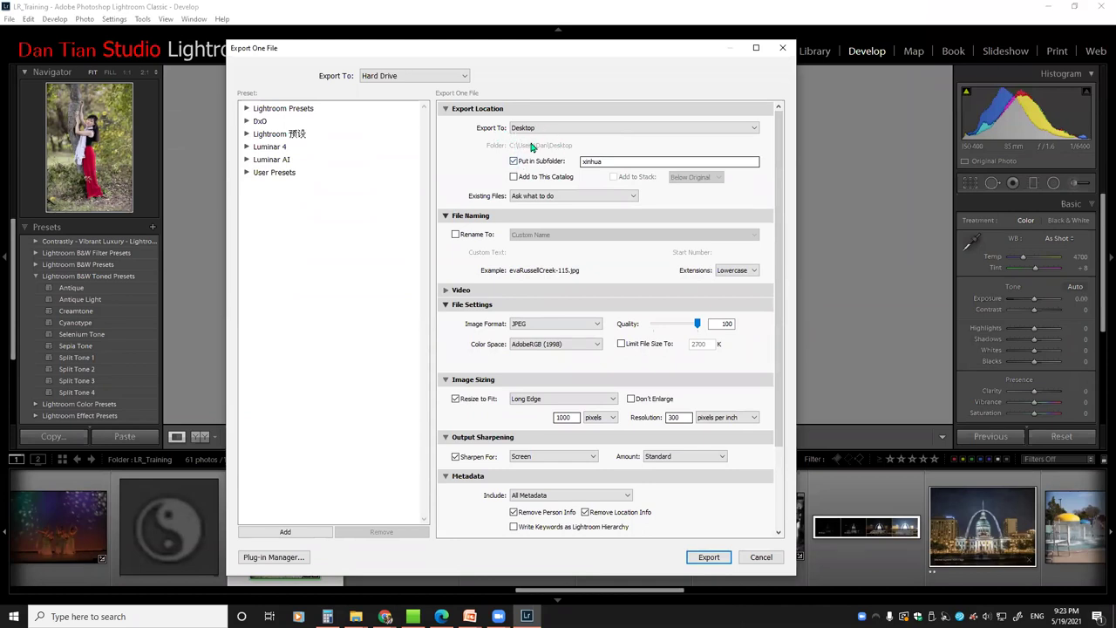
pyautogui.click(709, 557)
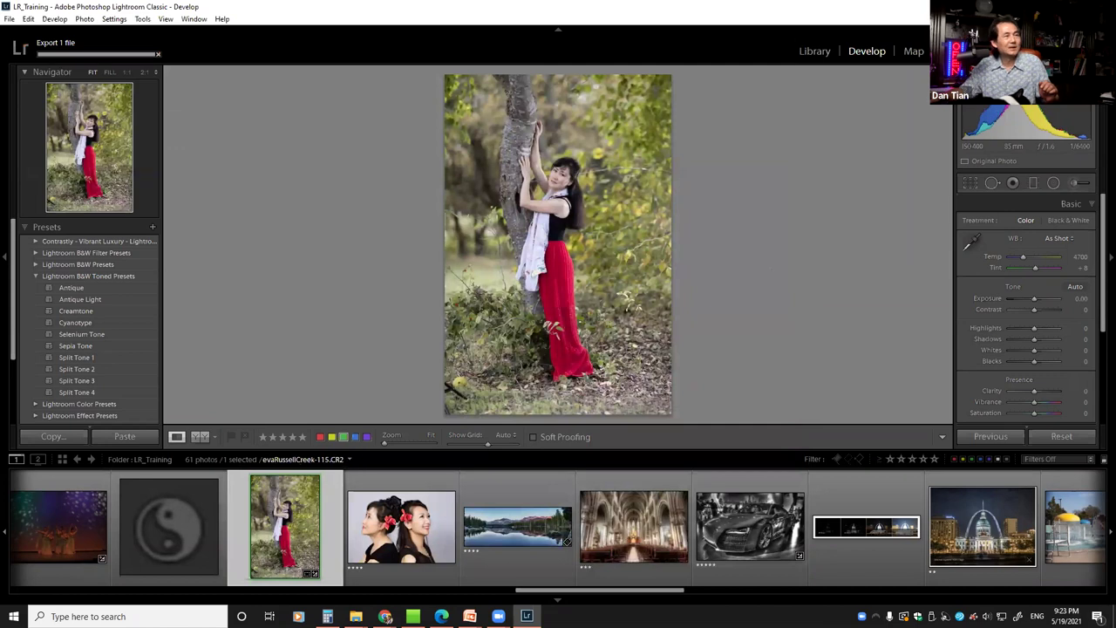
# View the exported evaRussellCreek-115 JPEG in the Desktop xinhua folder, then return to Lightroom
pyautogui.click(1016, 7)
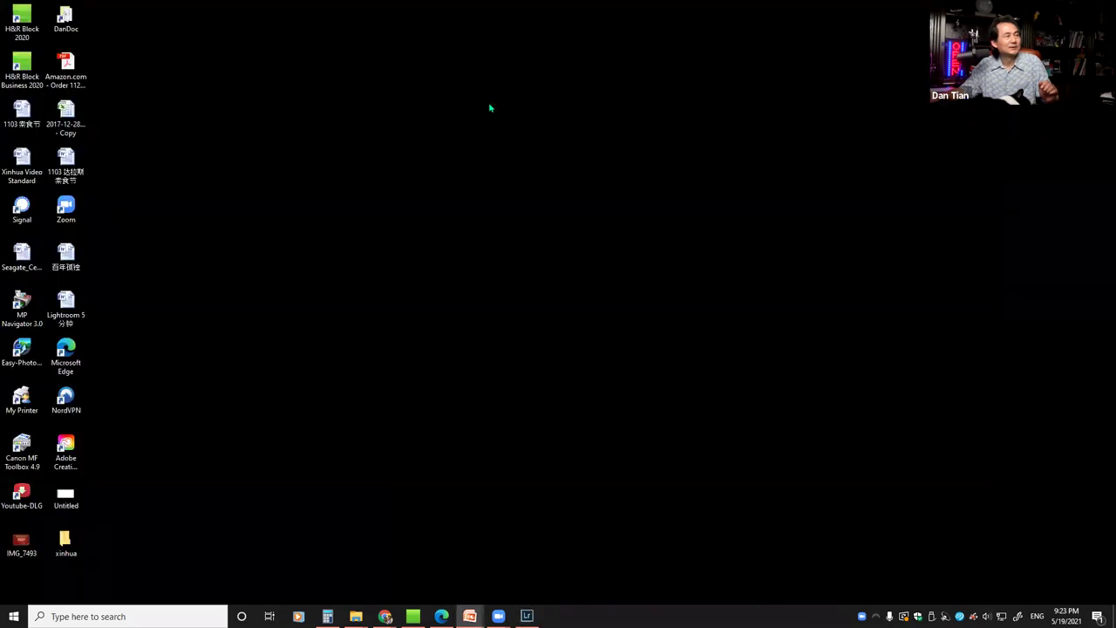
pyautogui.doubleClick(65, 542)
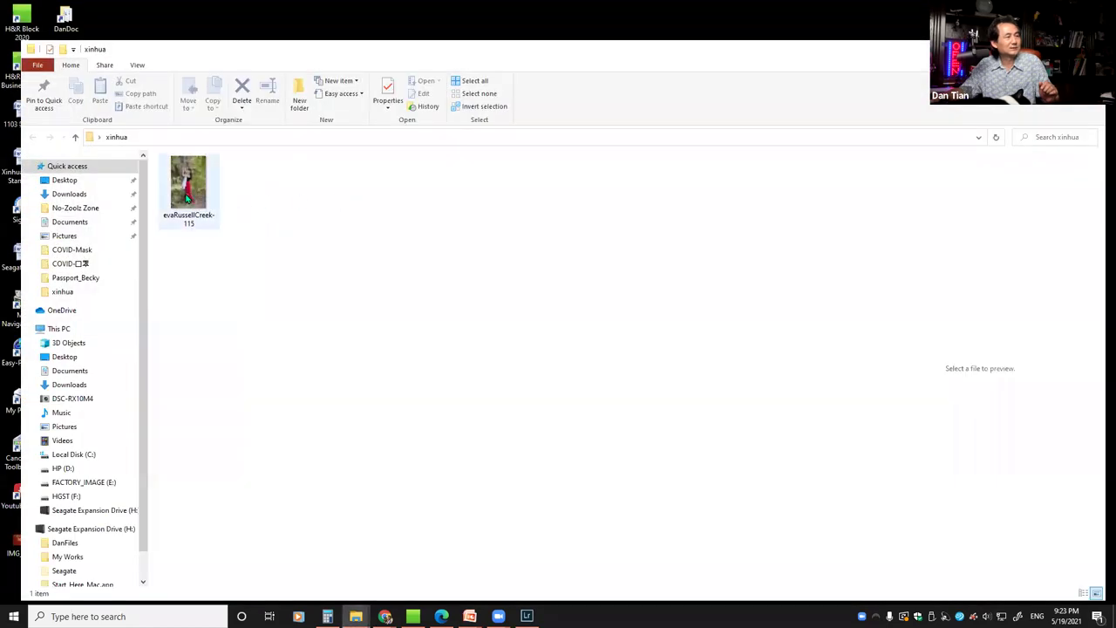
pyautogui.doubleClick(186, 198)
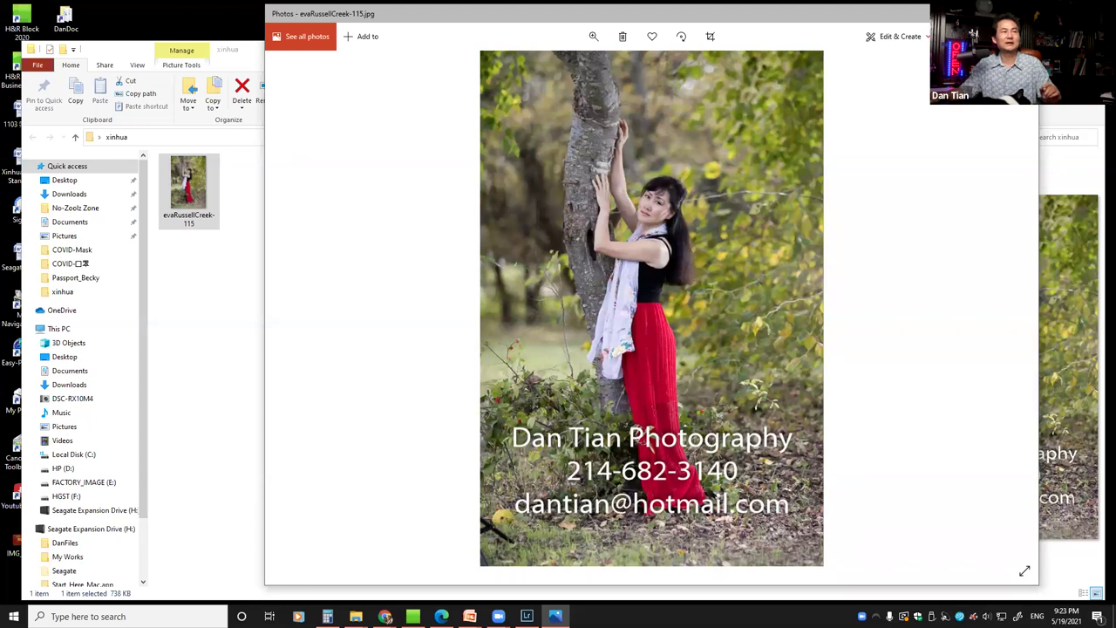
pyautogui.hotkey('alt', 'F4')
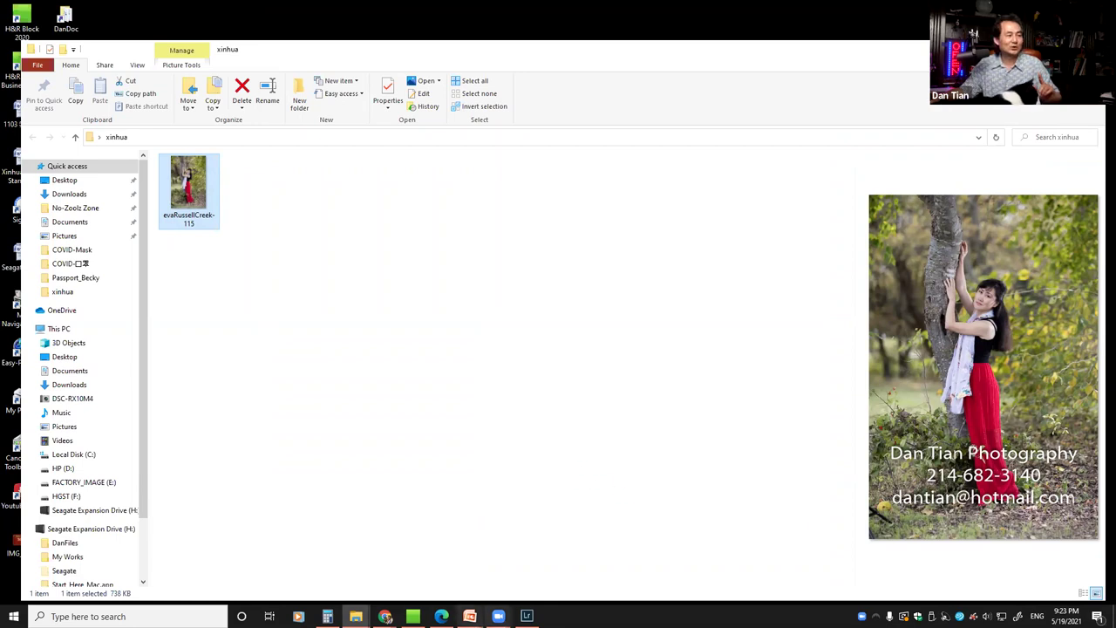
pyautogui.click(527, 616)
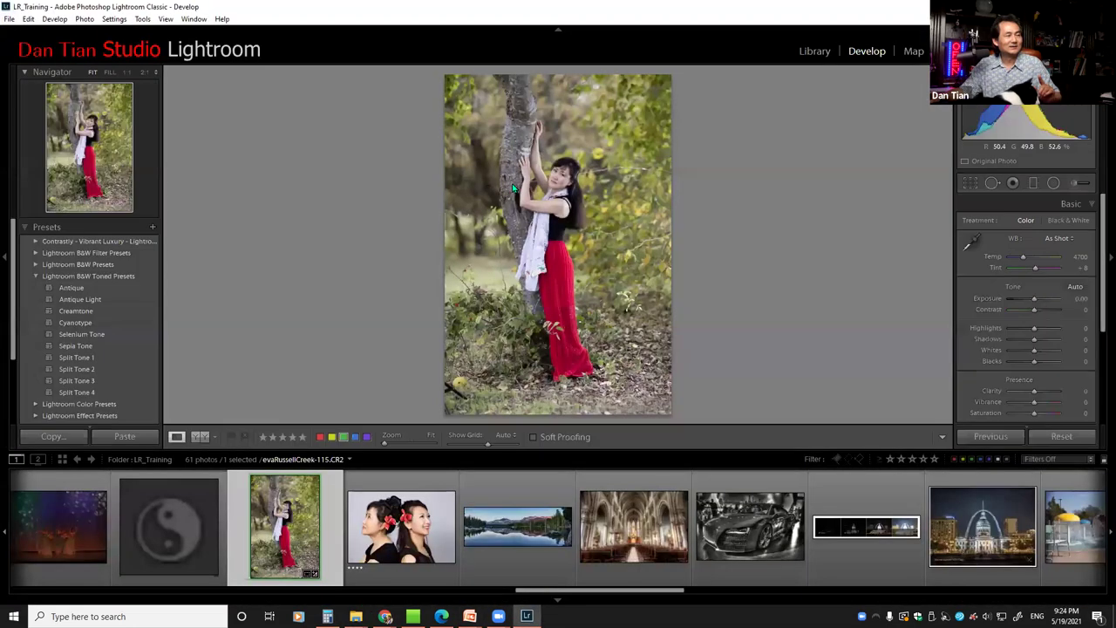
pyautogui.rightClick(514, 185)
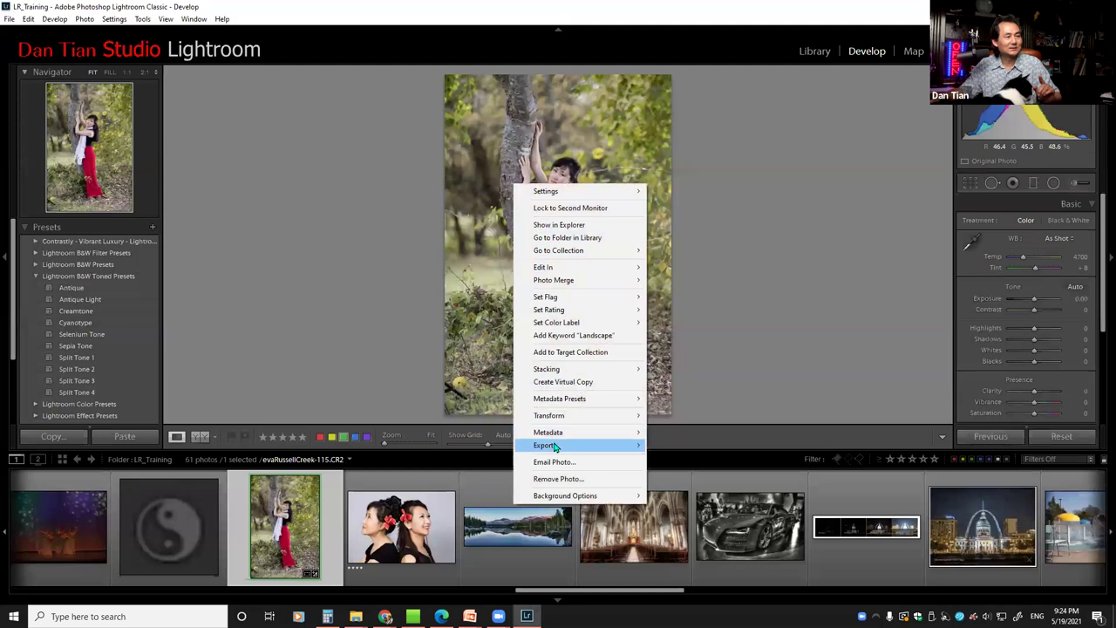
pyautogui.moveTo(558, 446)
pyautogui.click(673, 238)
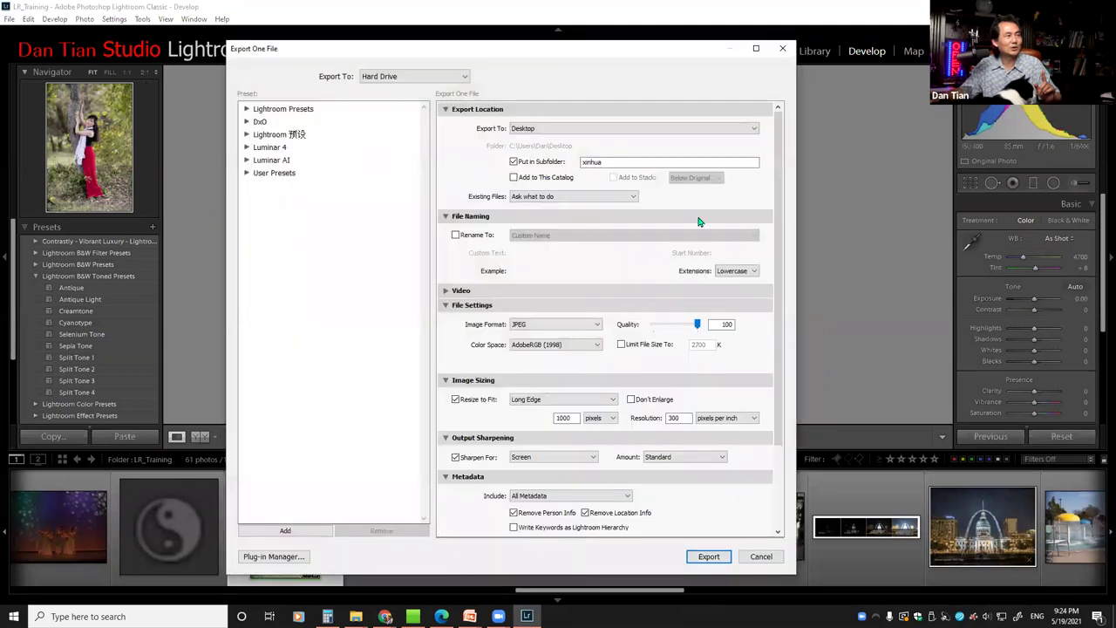
pyautogui.scroll(-3, 779, 226)
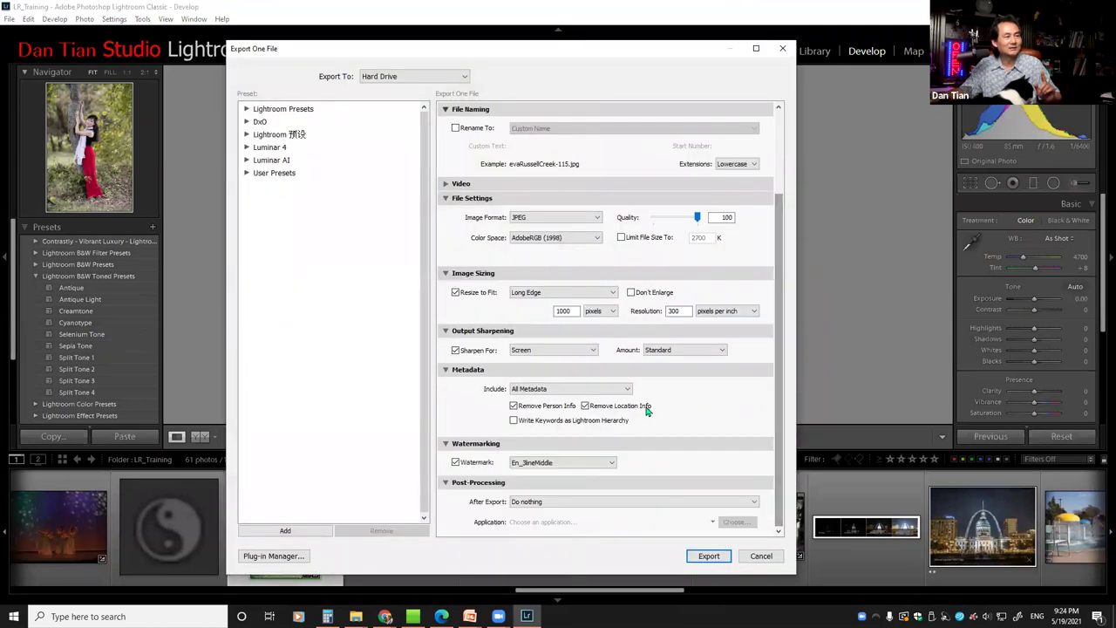
pyautogui.click(612, 463)
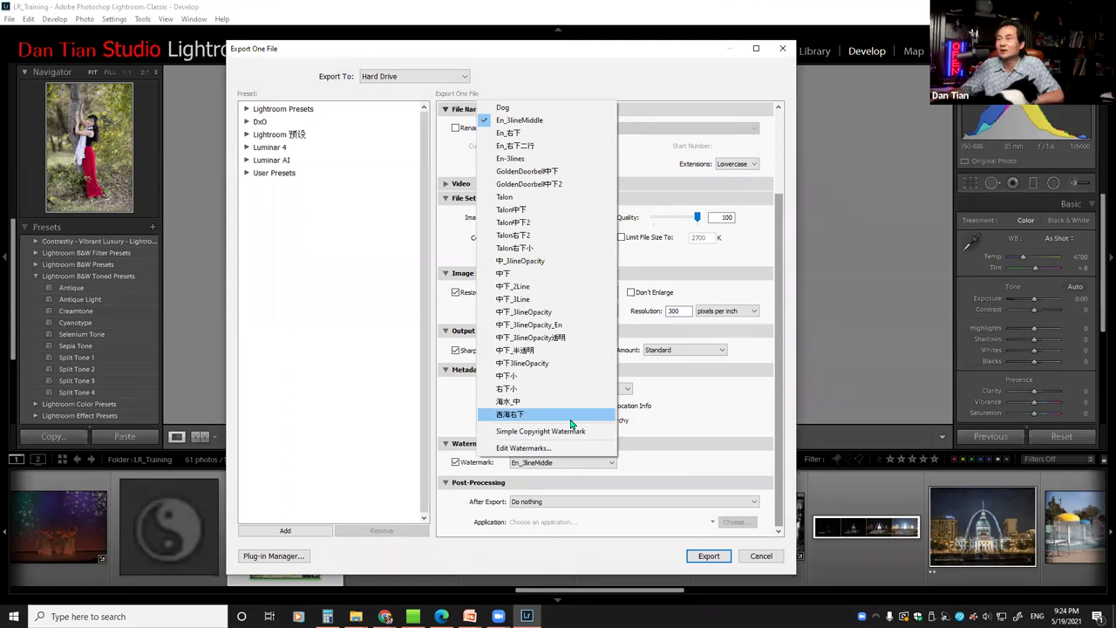
pyautogui.click(782, 49)
pyautogui.click(782, 49)
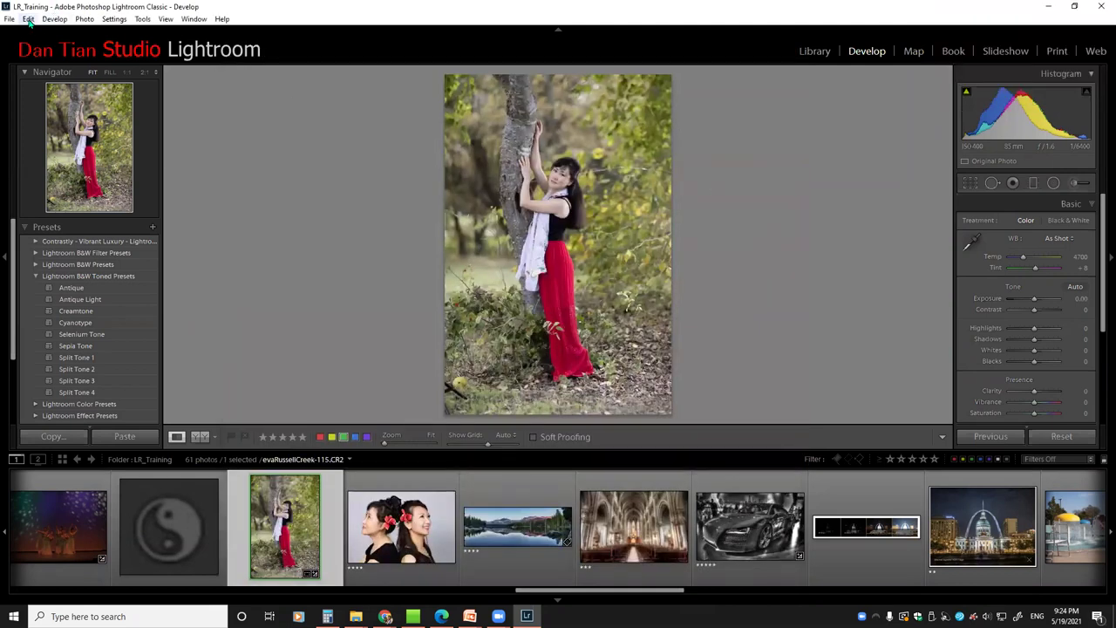
# From Preferences' Presets tab, reveal the Lightroom presets folder (AppData\Roaming\Adobe) in File Explorer
pyautogui.click(29, 20)
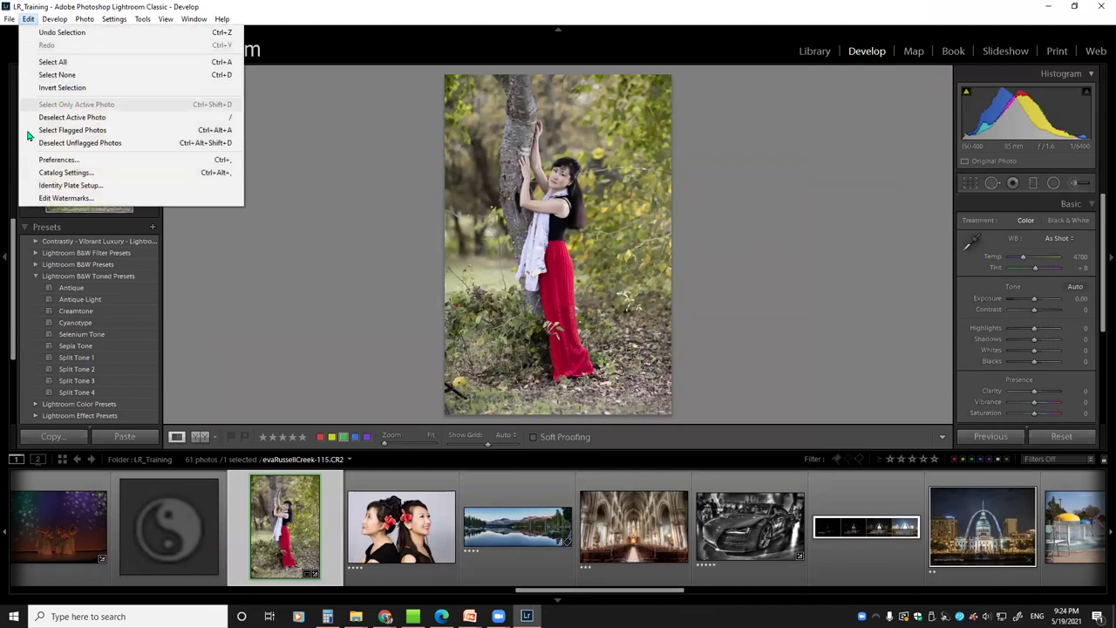
pyautogui.click(64, 162)
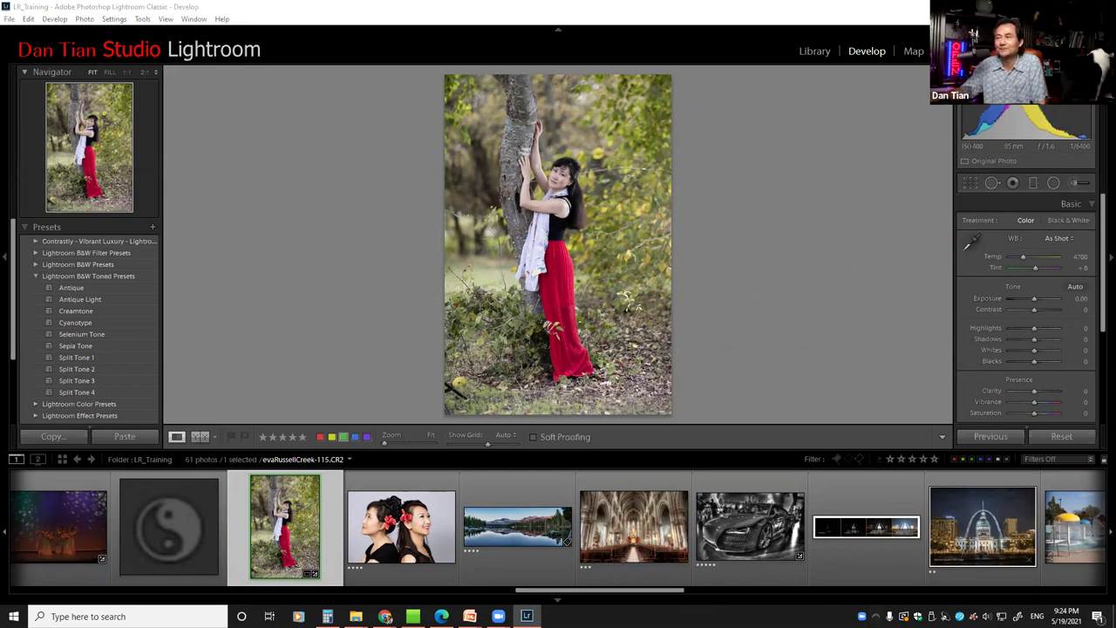
pyautogui.hotkey('ctrl', ',')
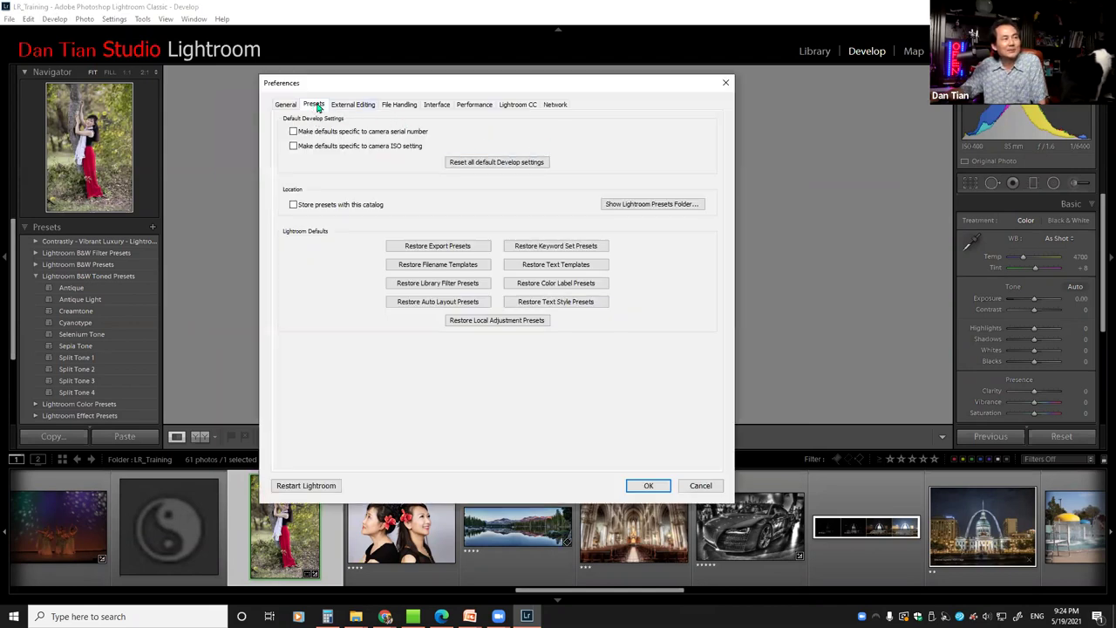
pyautogui.click(666, 205)
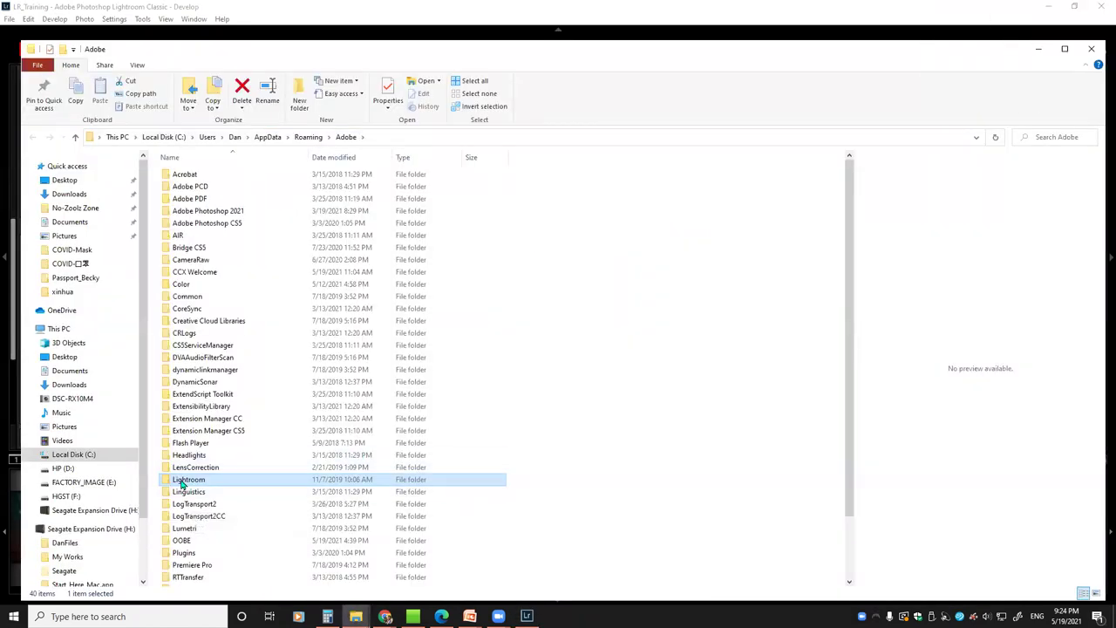
# Browse into Lightroom > Watermarks to reveal the .lrtemplate watermark files, then close Explorer and Preferences
pyautogui.doubleClick(181, 483)
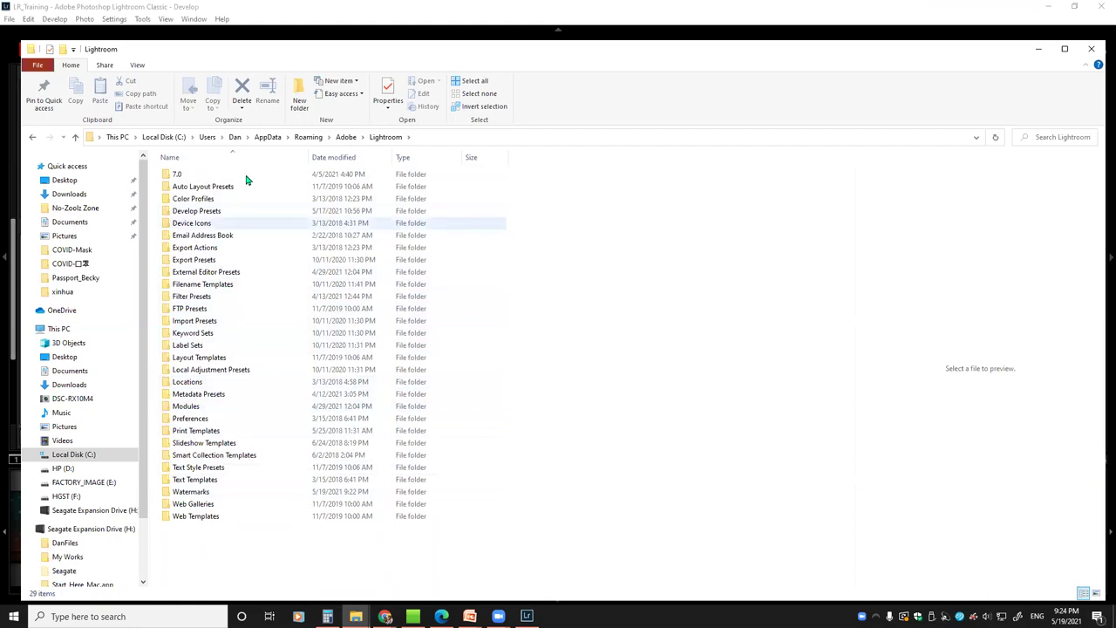
pyautogui.click(197, 212)
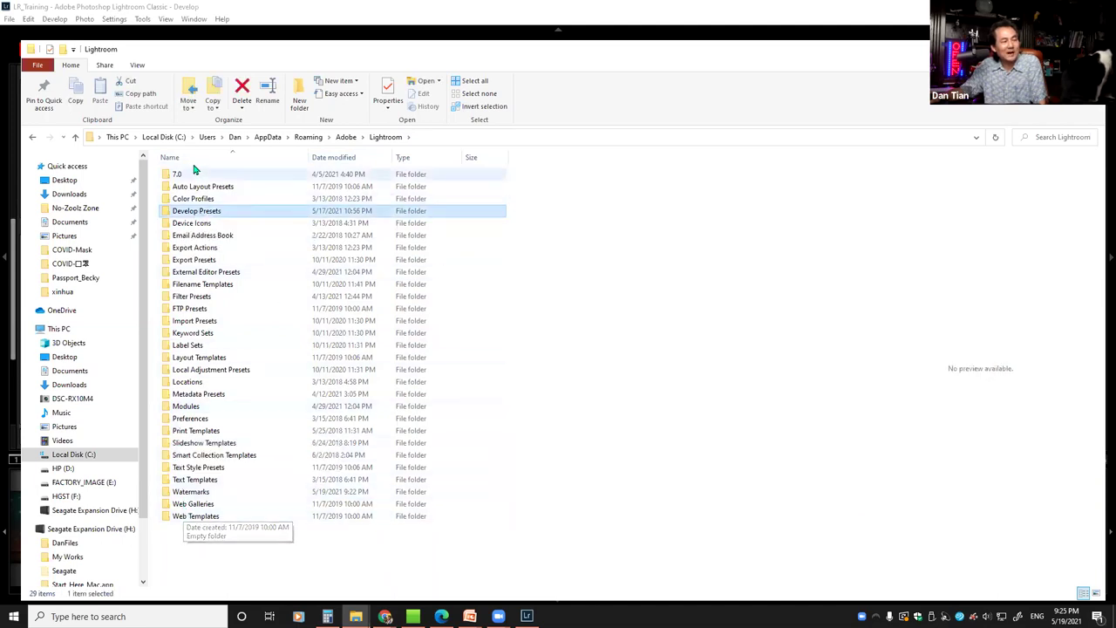
pyautogui.click(190, 494)
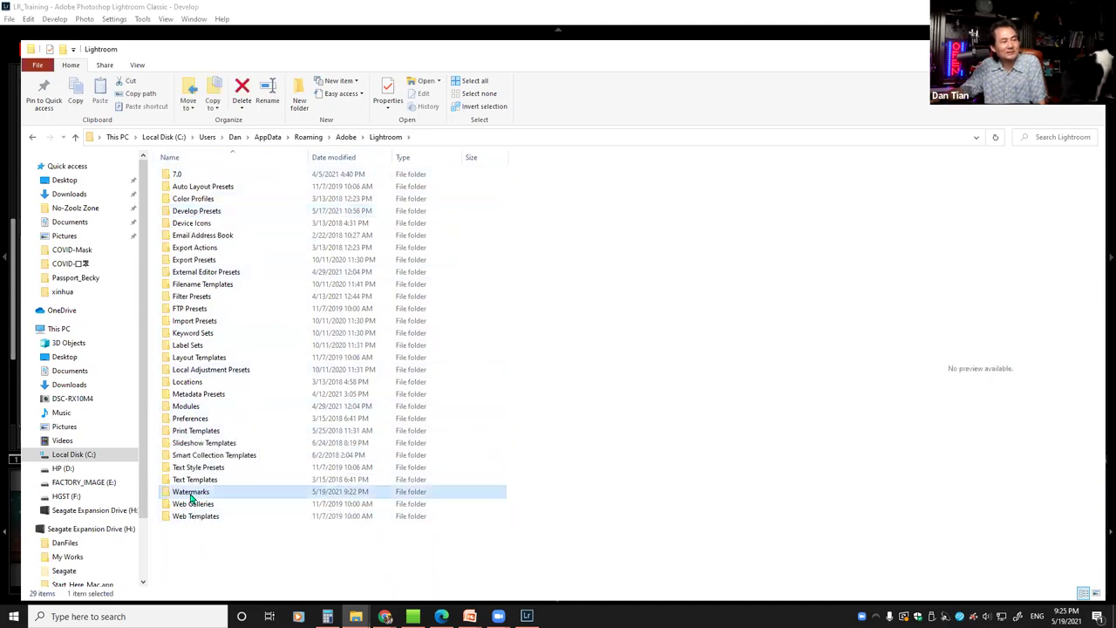
pyautogui.doubleClick(191, 494)
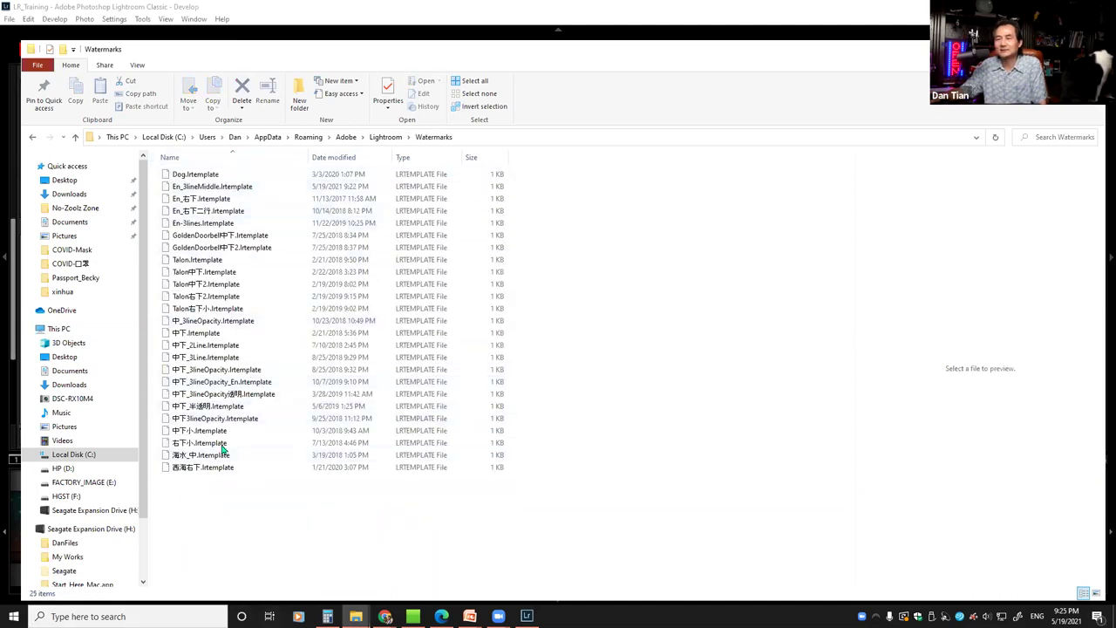
pyautogui.click(193, 261)
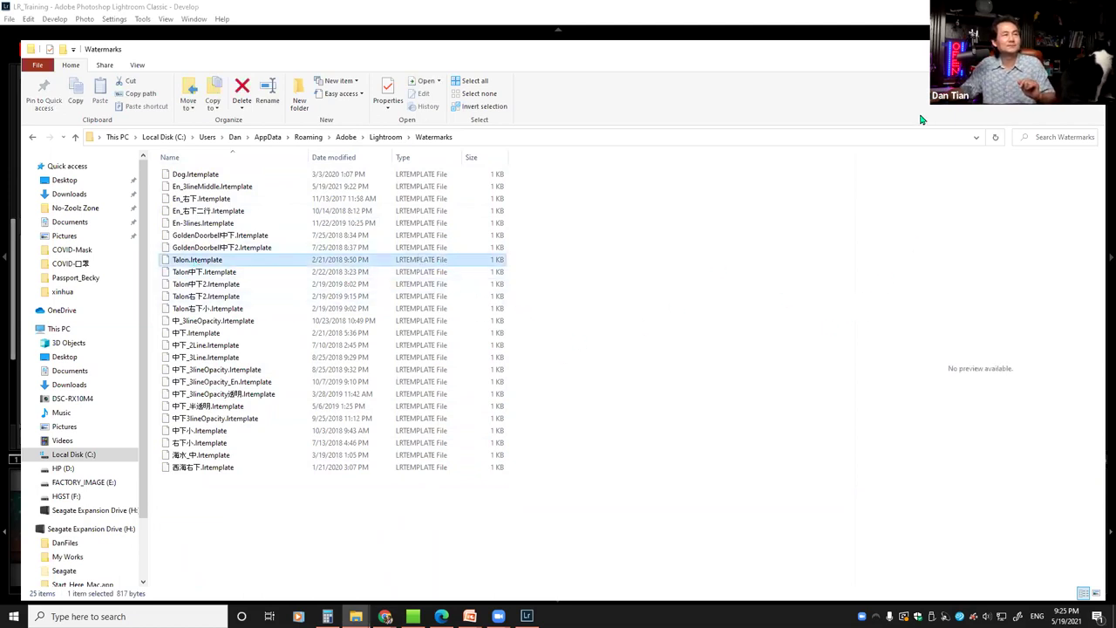
pyautogui.hotkey('alt', 'Tab')
pyautogui.click(700, 485)
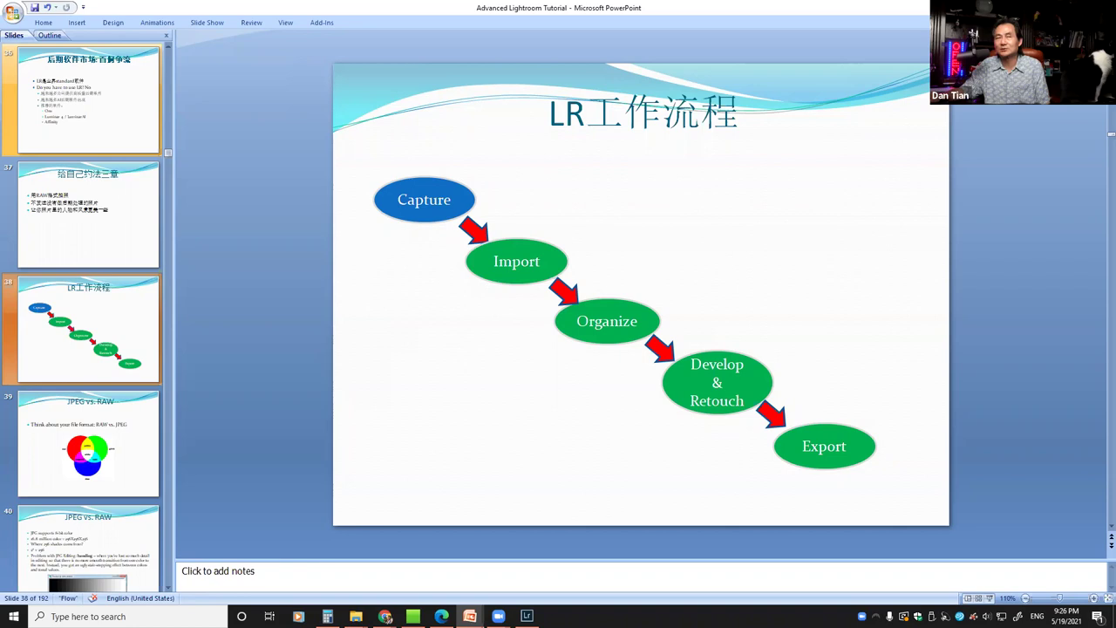
# Back in Lightroom, open Preferences and show the presets folder at AppData\Roaming\Adobe
pyautogui.hotkey('alt', 'Tab')
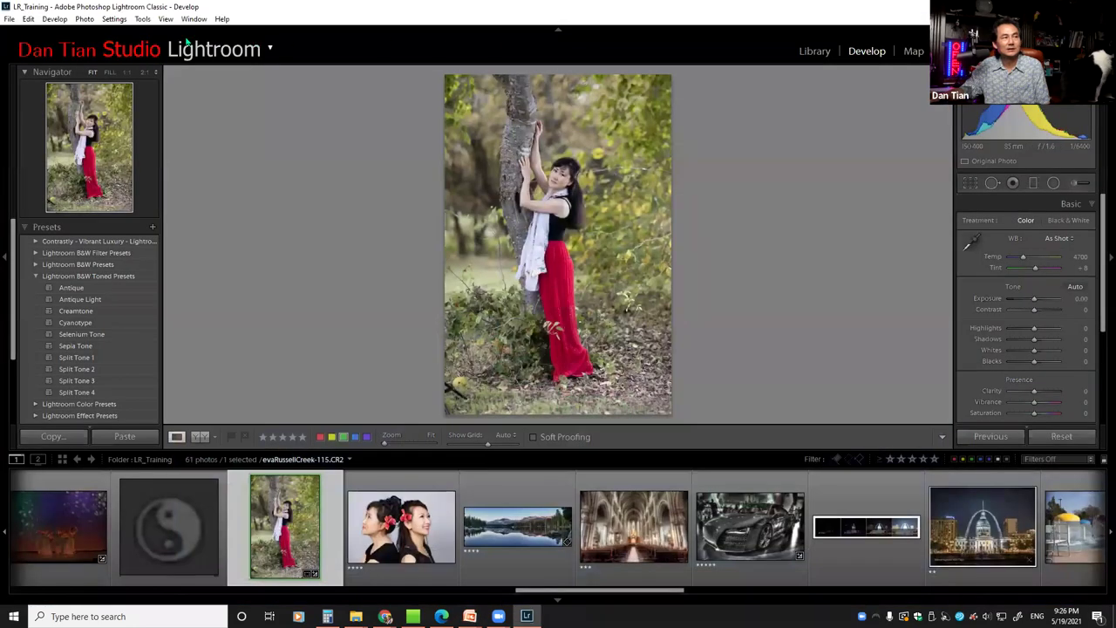
pyautogui.click(28, 18)
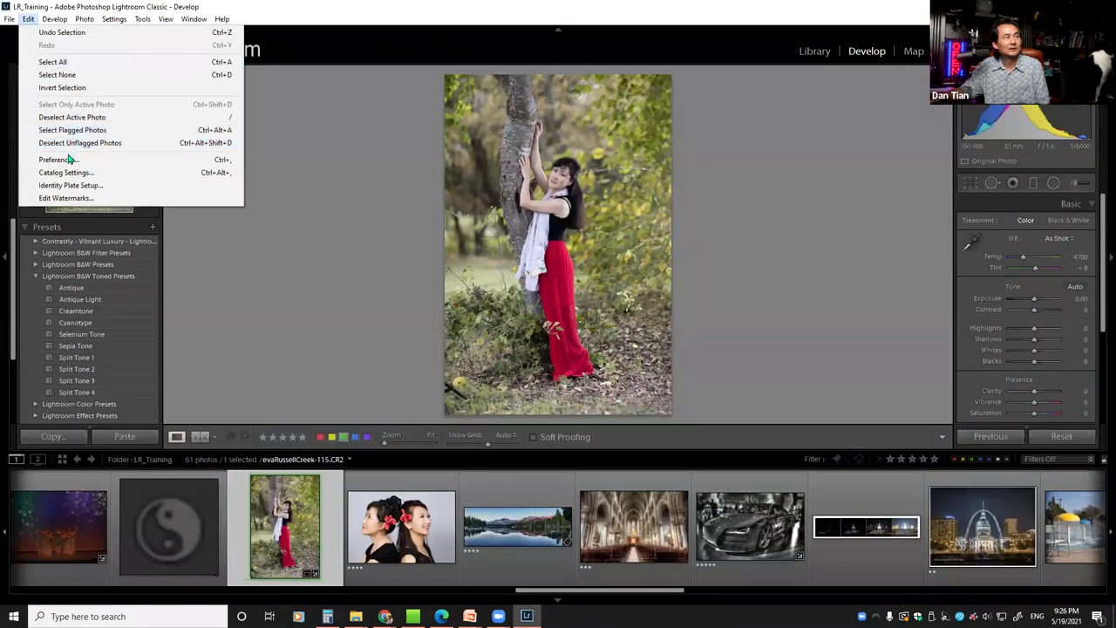
pyautogui.click(57, 162)
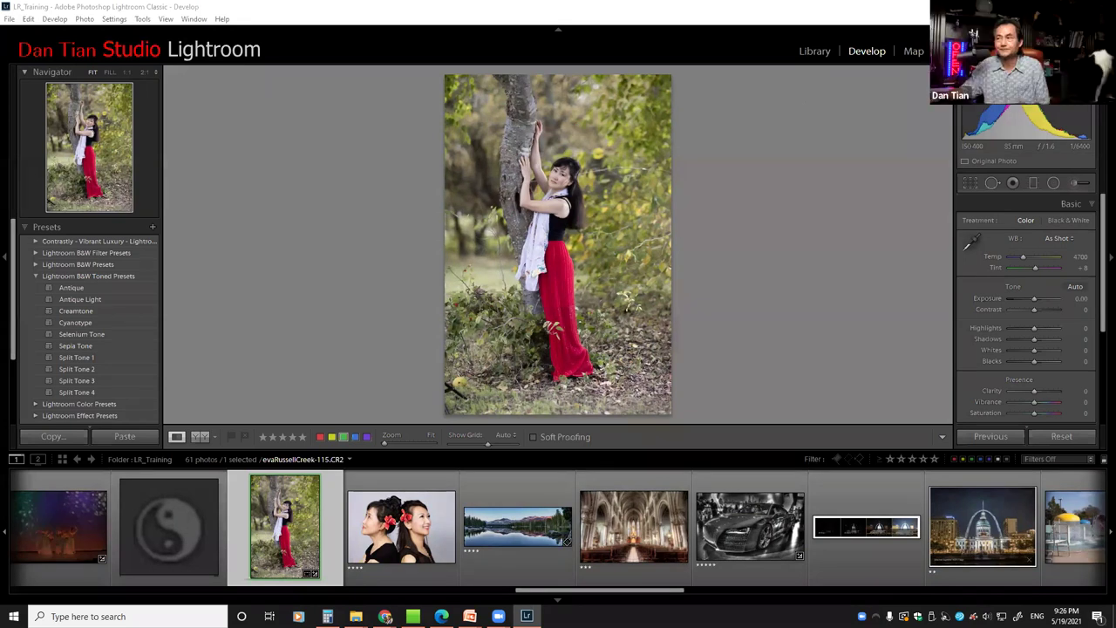
pyautogui.hotkey('ctrl', ',')
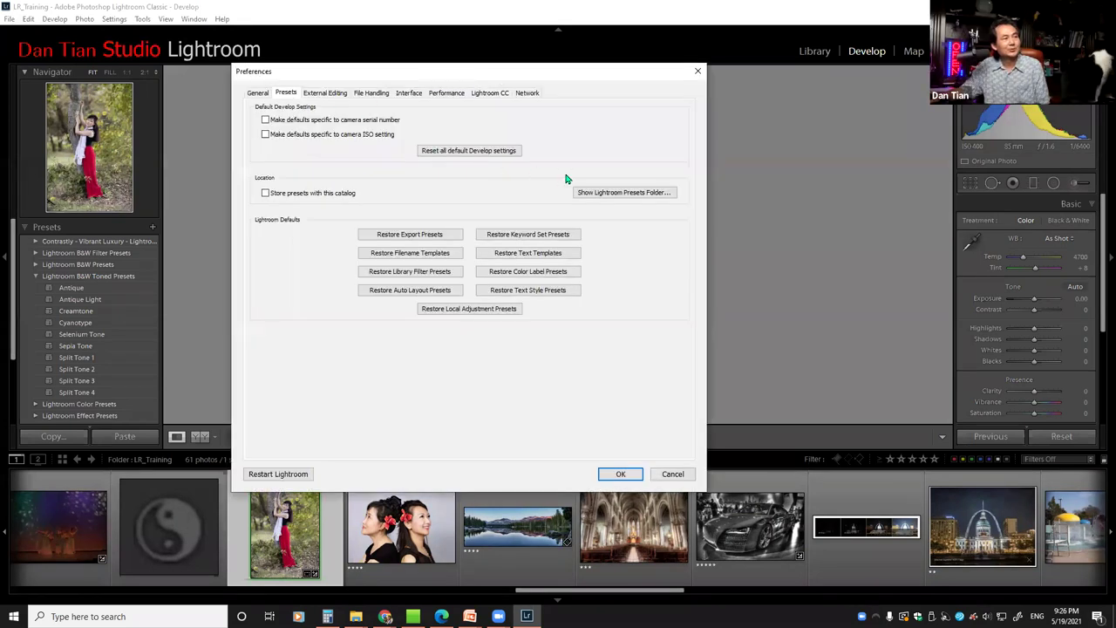
pyautogui.click(608, 196)
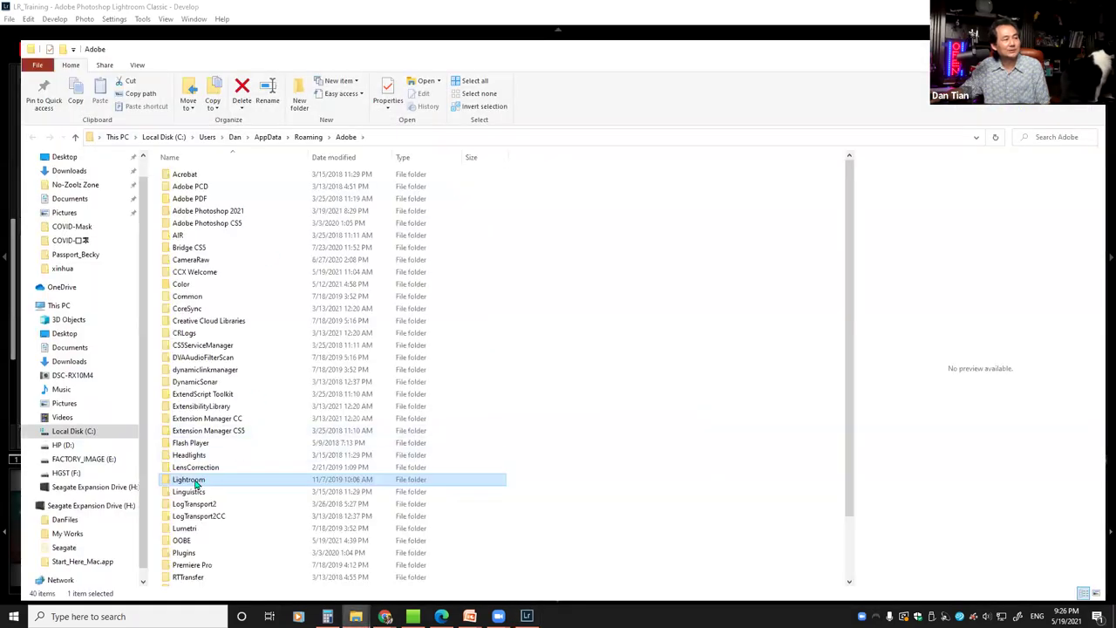
# Open the Lightroom folder to highlight Develop Presets and Watermarks, then close Explorer and cancel Preferences
pyautogui.doubleClick(195, 485)
pyautogui.click(215, 212)
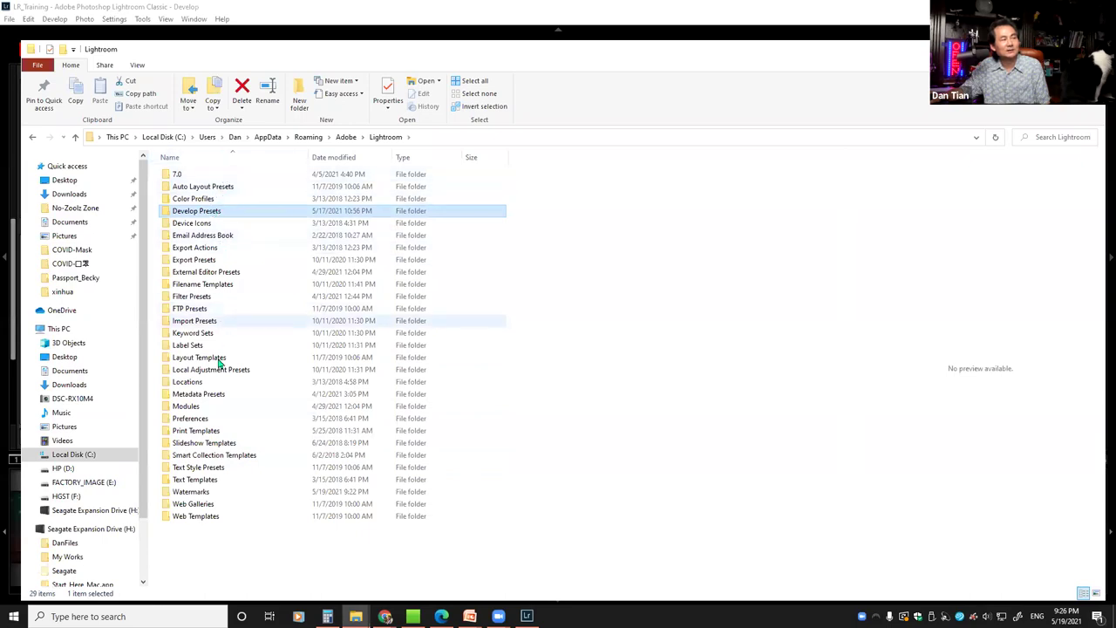
pyautogui.click(197, 491)
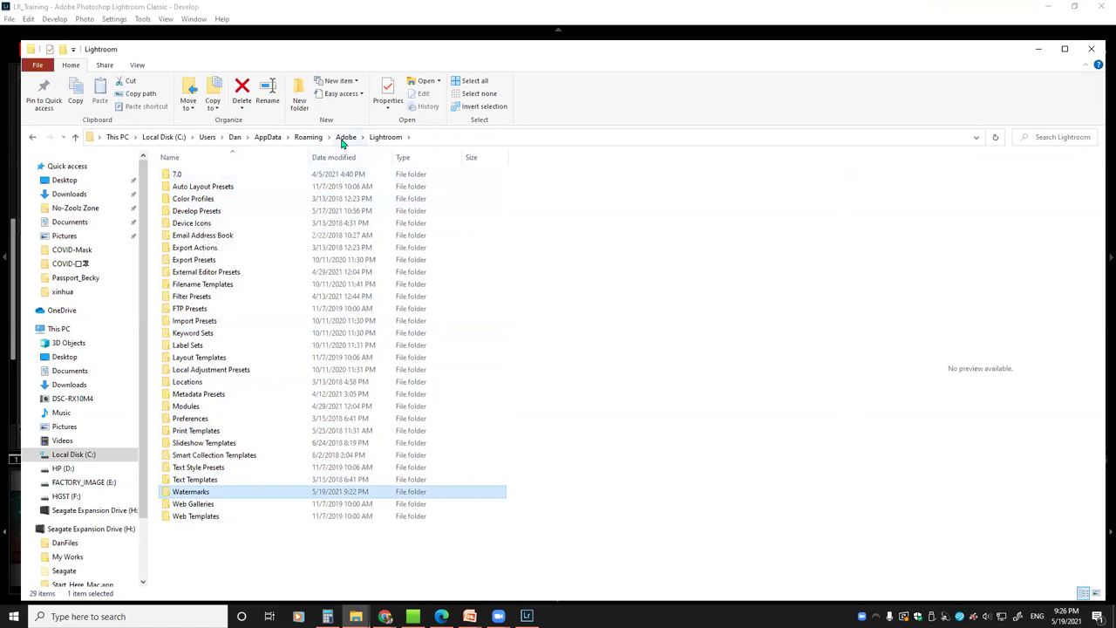
pyautogui.click(1094, 50)
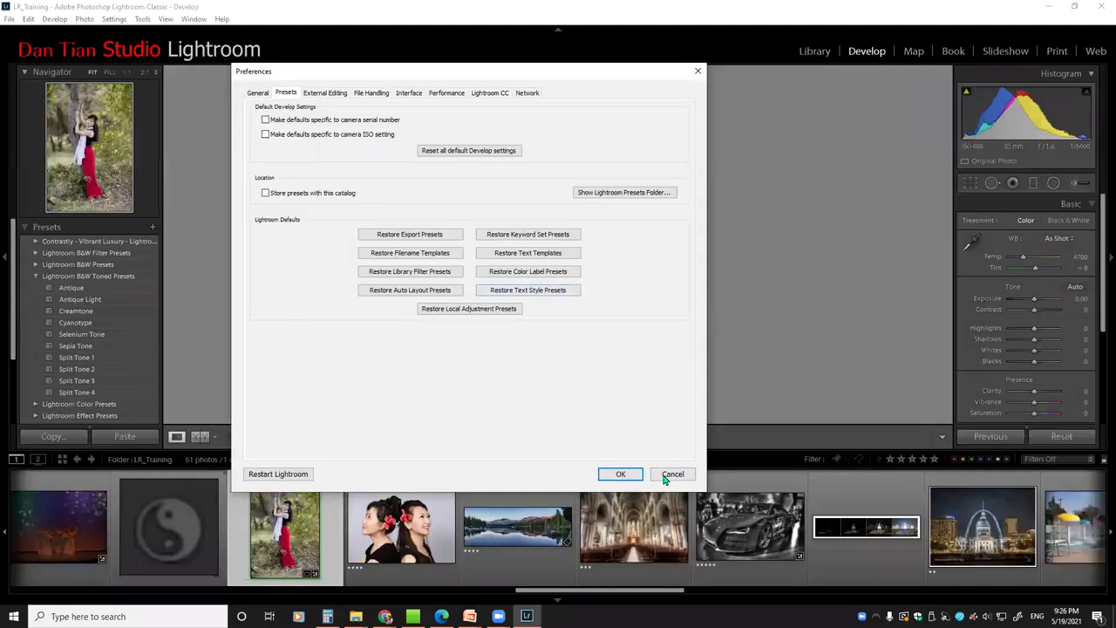
pyautogui.click(671, 475)
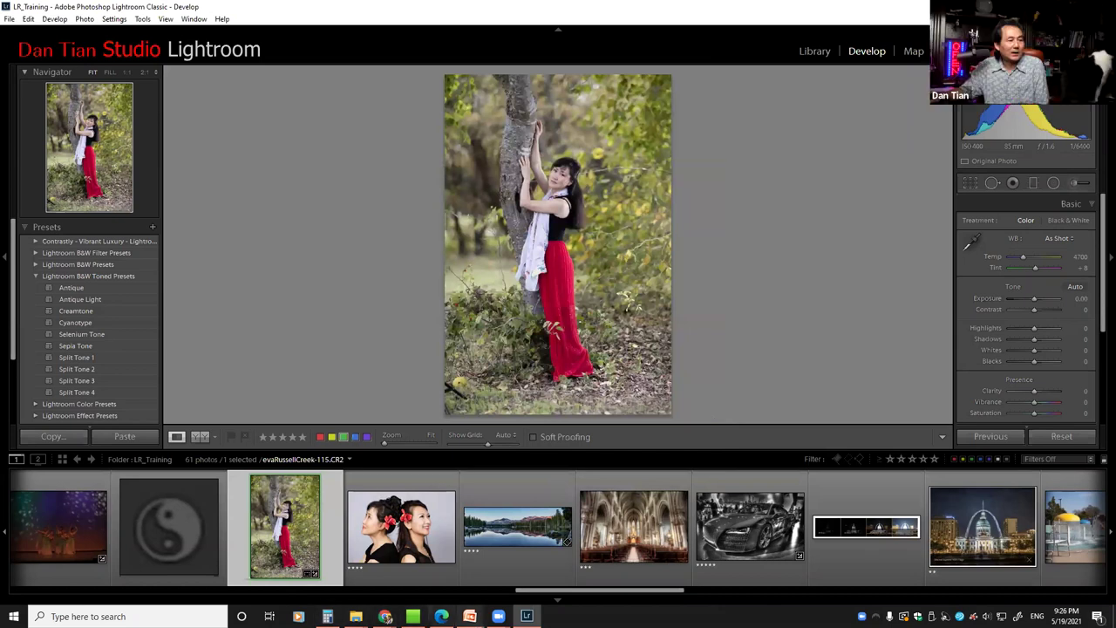
pyautogui.moveTo(469, 617)
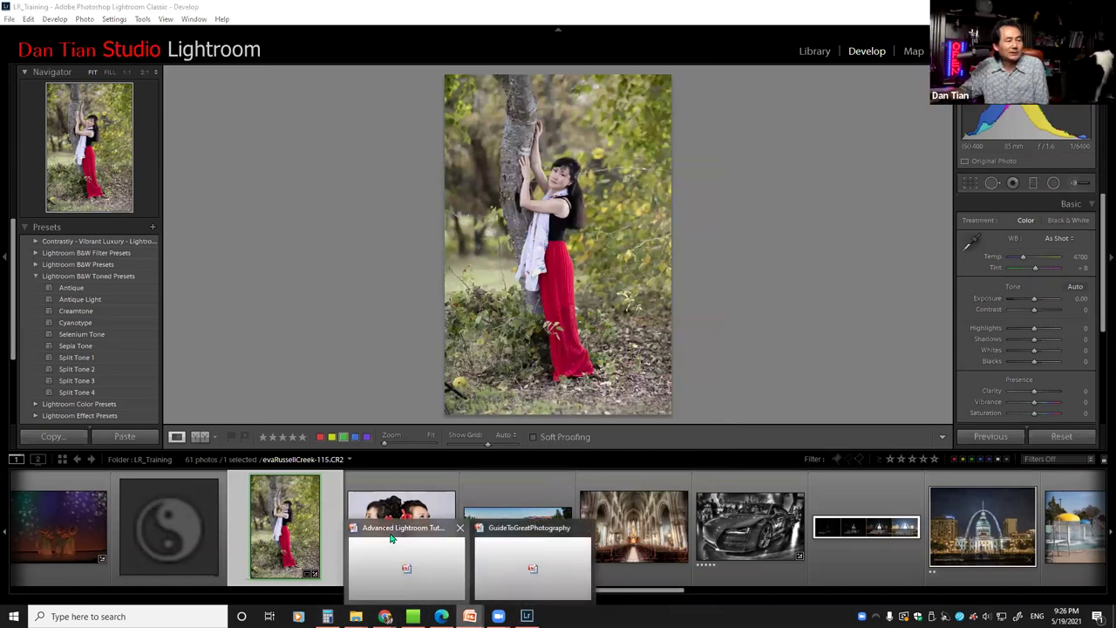
pyautogui.click(402, 542)
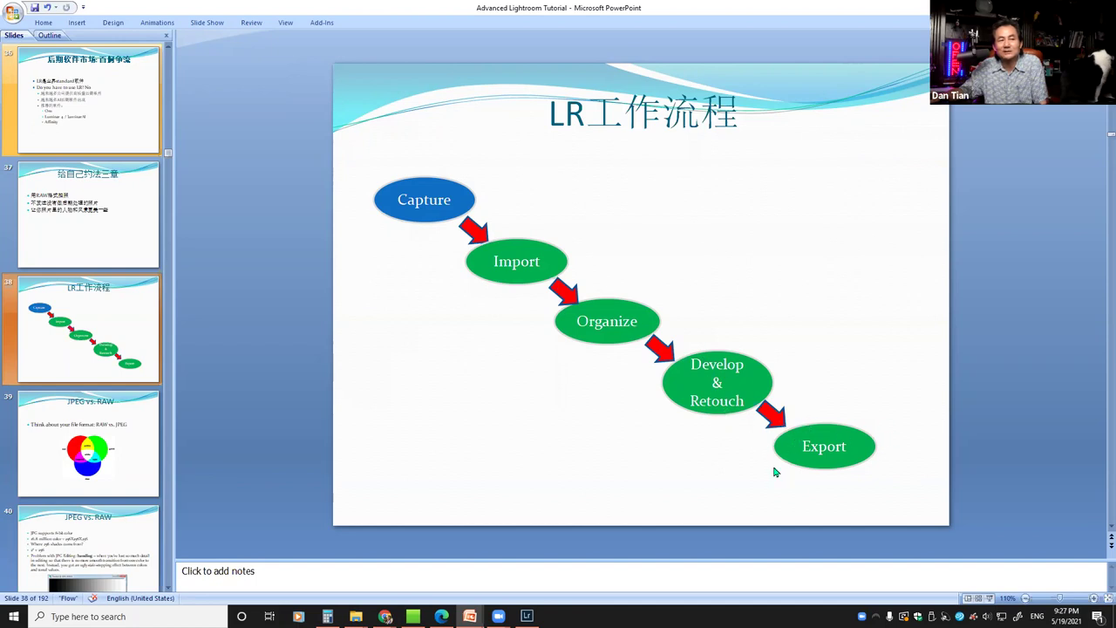
pyautogui.moveTo(848, 4); pyautogui.dragTo(822, 43)
pyautogui.click(948, 36)
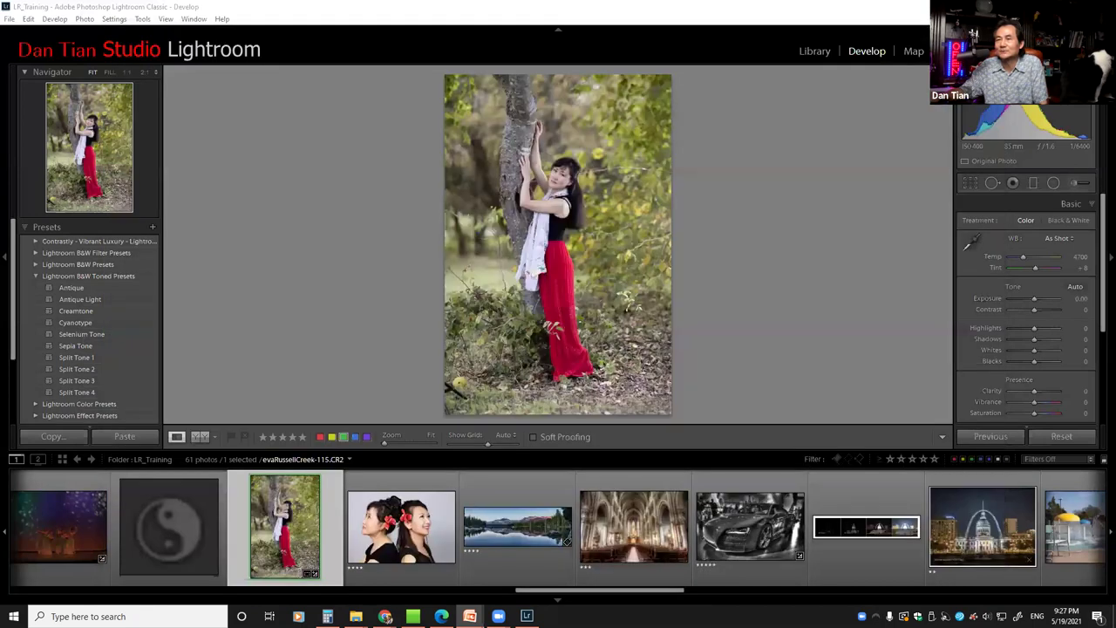
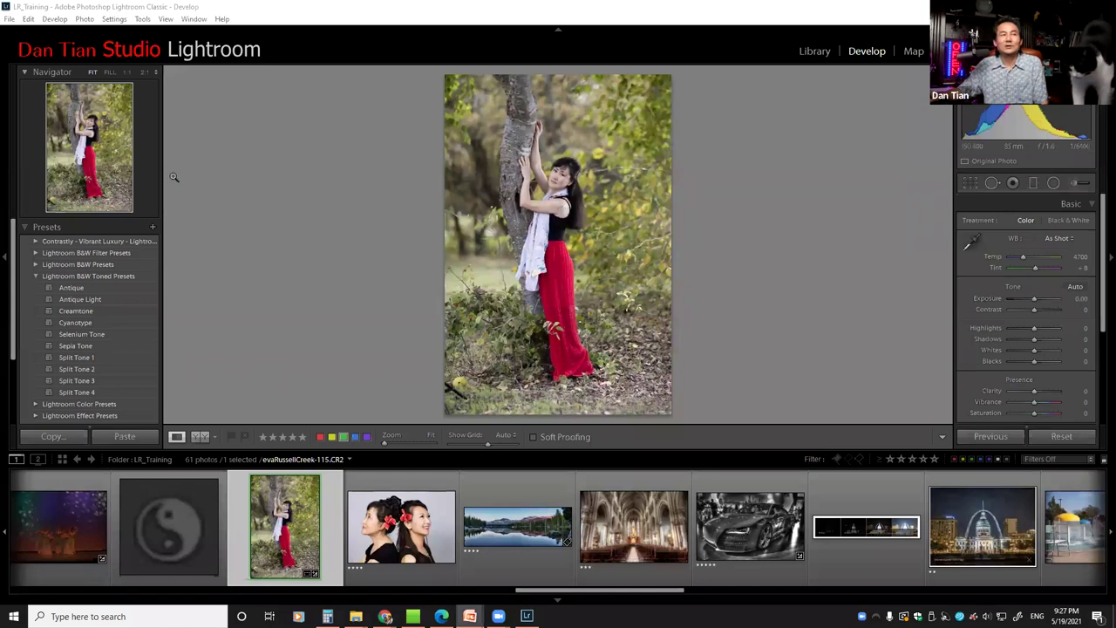
# Collapse the Presets panel and zoom in on the red-skirted tree portrait
pyautogui.click(24, 227)
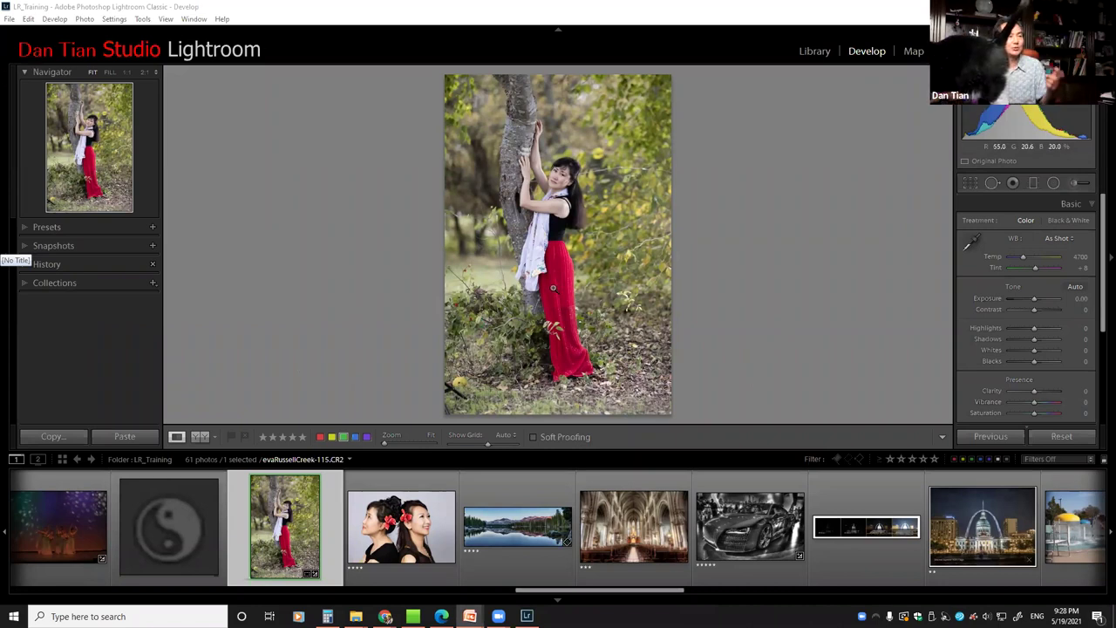
pyautogui.click(540, 270)
# Open the Export One File dialog from the photo's right-click Export submenu
pyautogui.rightClick(551, 248)
pyautogui.press('Escape')
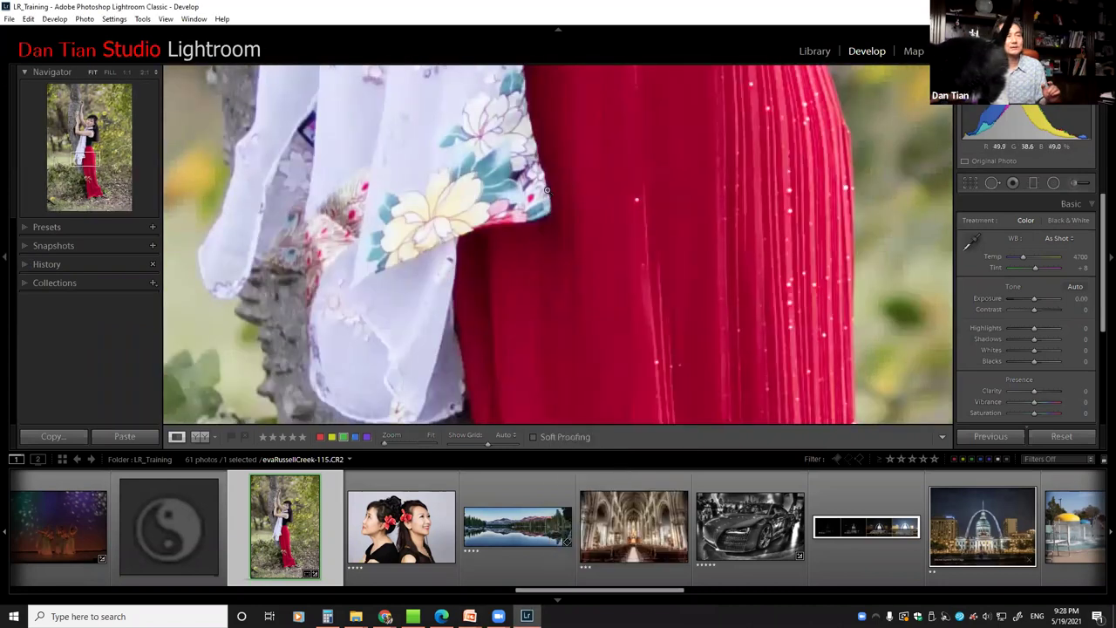
pyautogui.click(558, 190)
pyautogui.rightClick(560, 186)
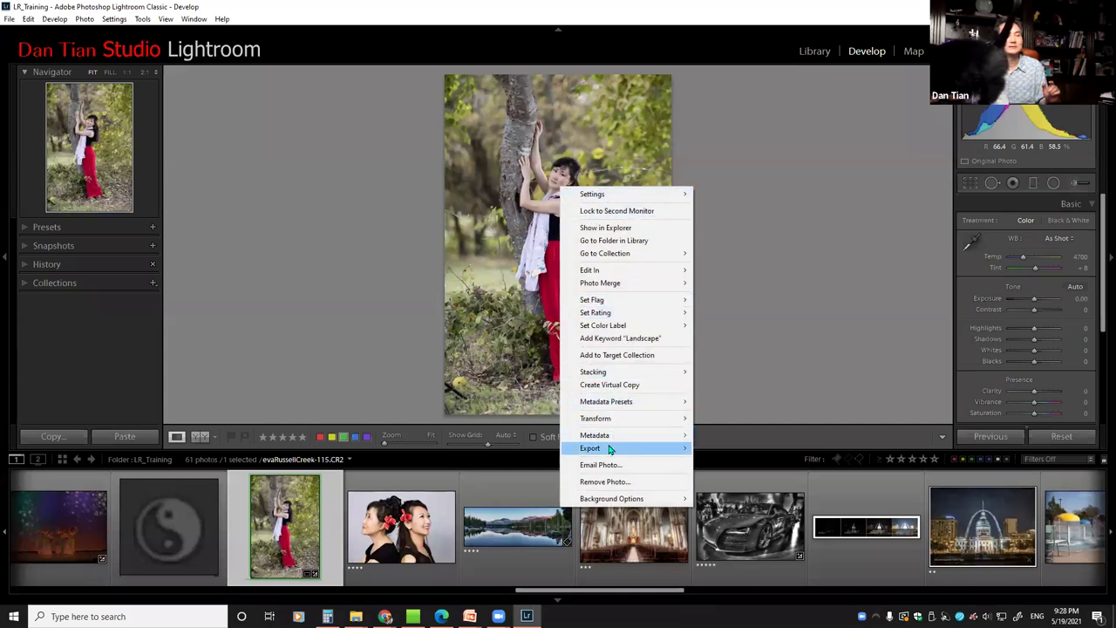
pyautogui.moveTo(591, 450)
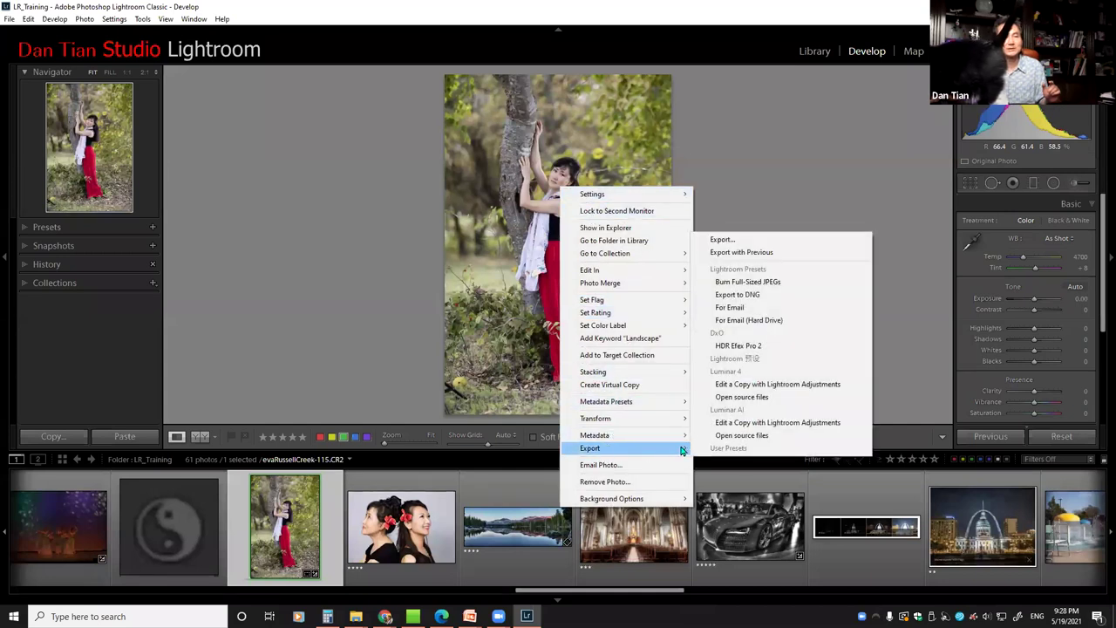
pyautogui.click(10, 19)
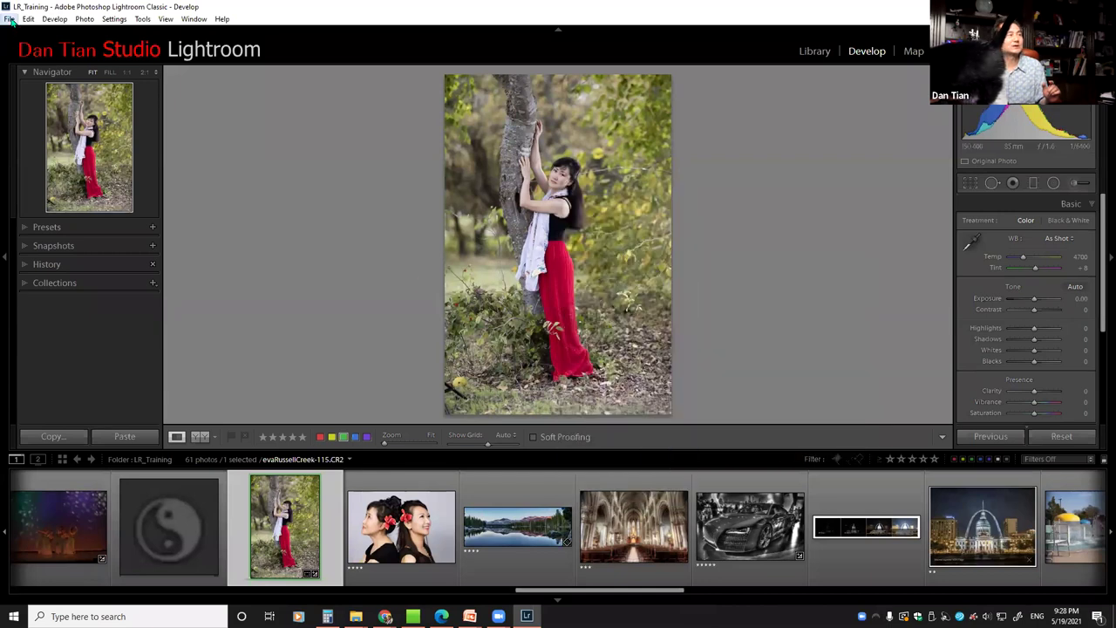
pyautogui.click(10, 20)
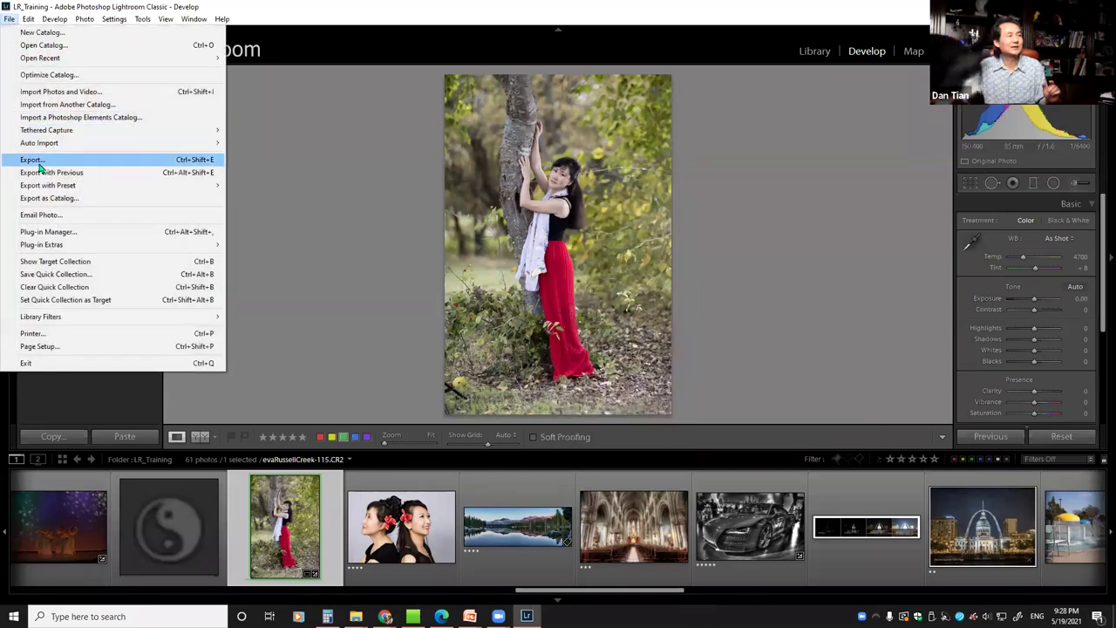
pyautogui.rightClick(544, 202)
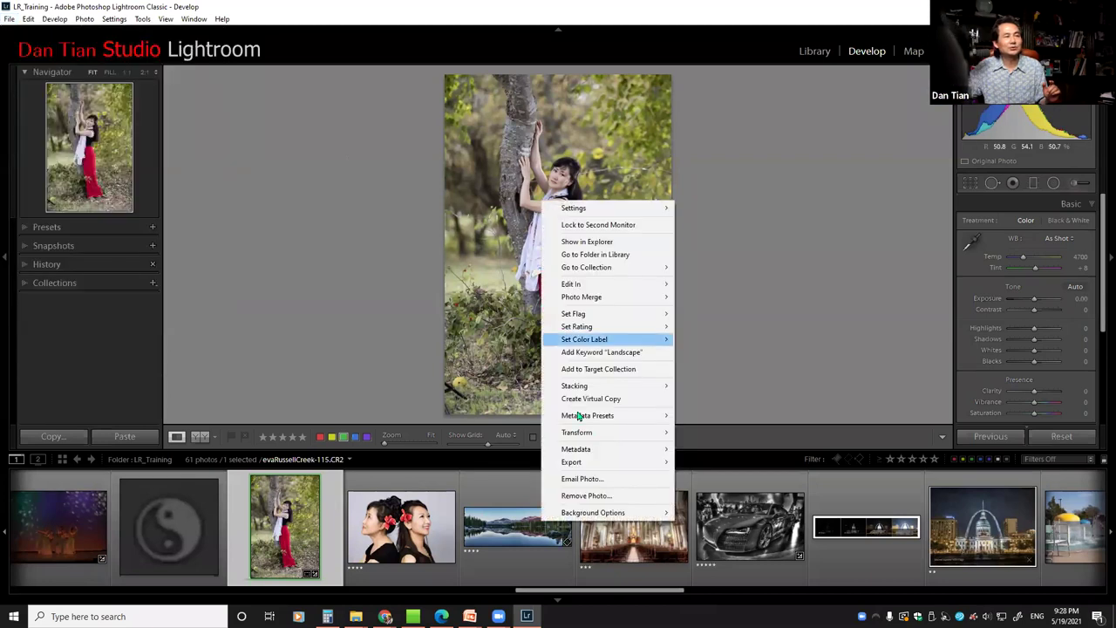
pyautogui.moveTo(596, 464)
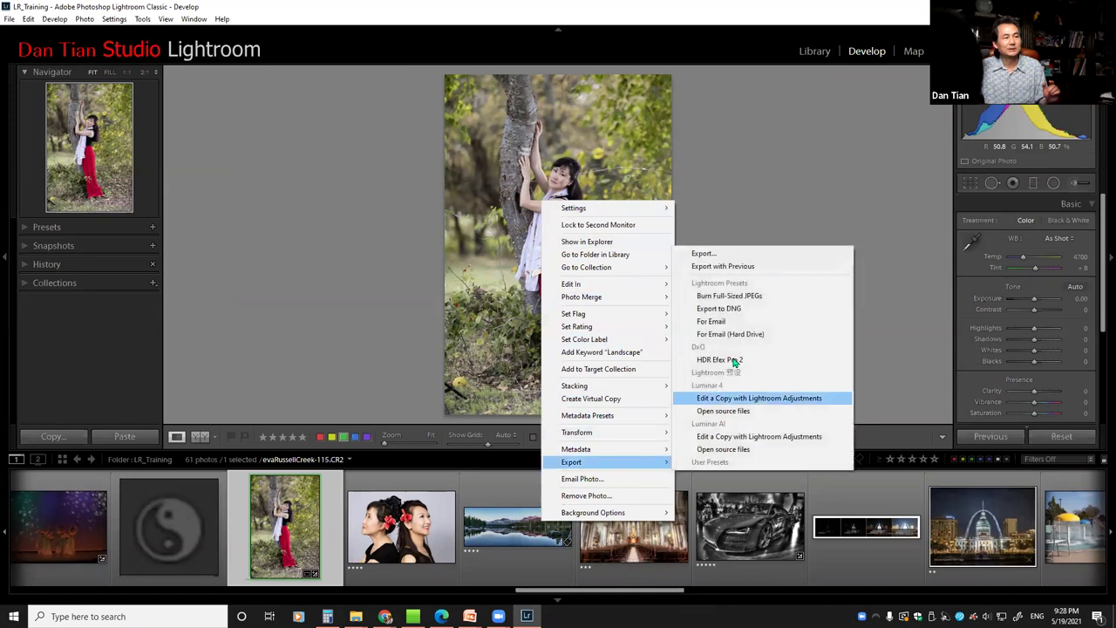
pyautogui.click(722, 254)
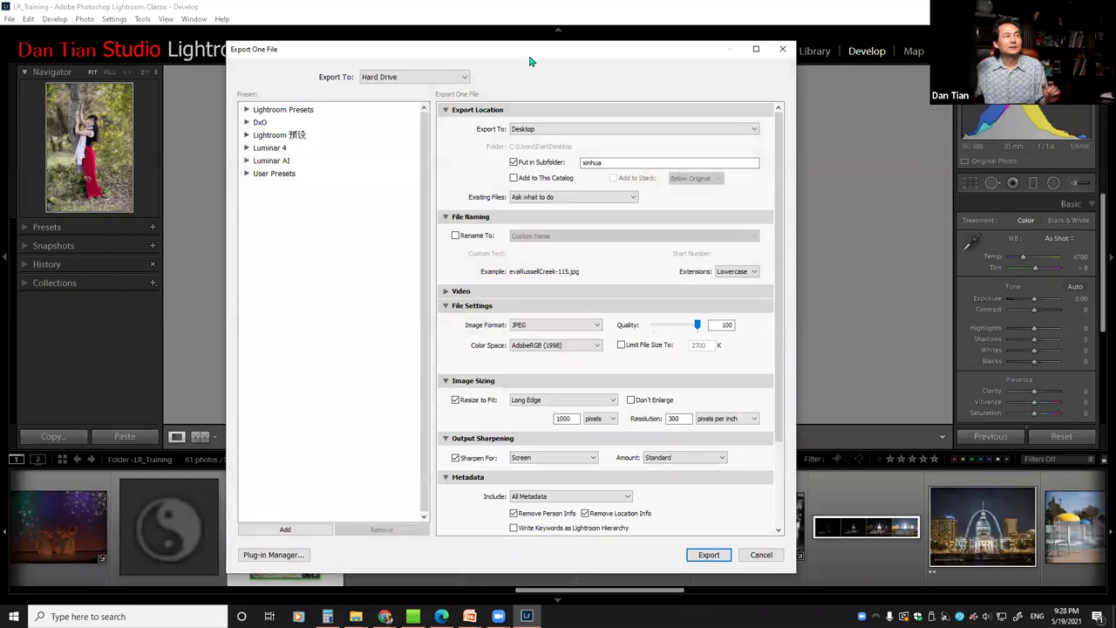
# Reposition the Export One File dialog and keep Hard Drive as the export destination
pyautogui.moveTo(529, 57); pyautogui.dragTo(523, 46)
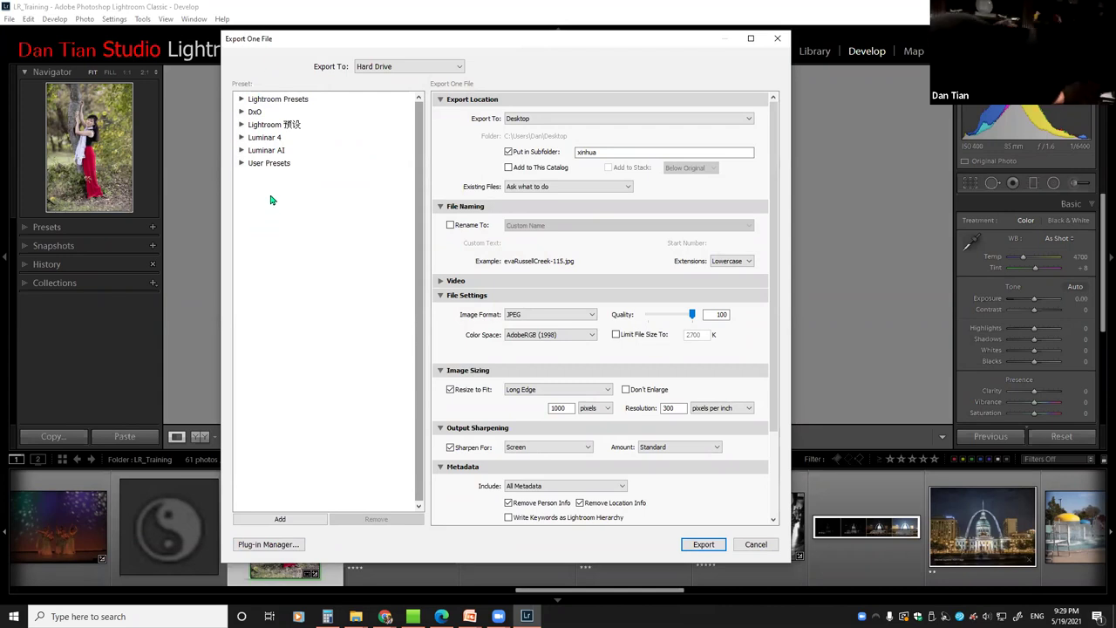
pyautogui.moveTo(477, 45); pyautogui.dragTo(470, 44)
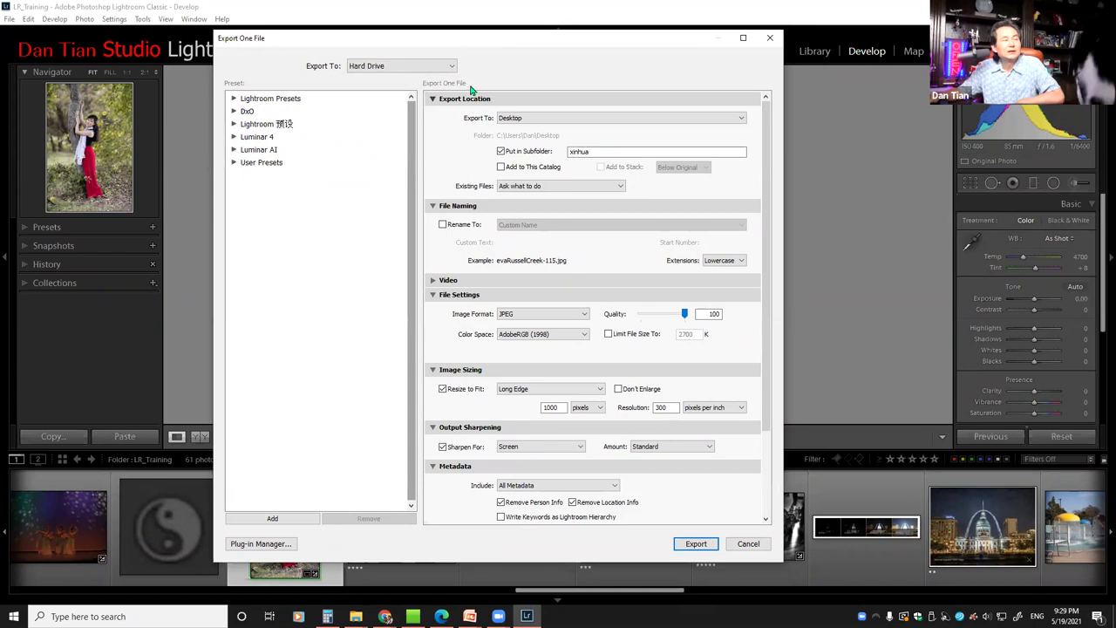
pyautogui.click(452, 68)
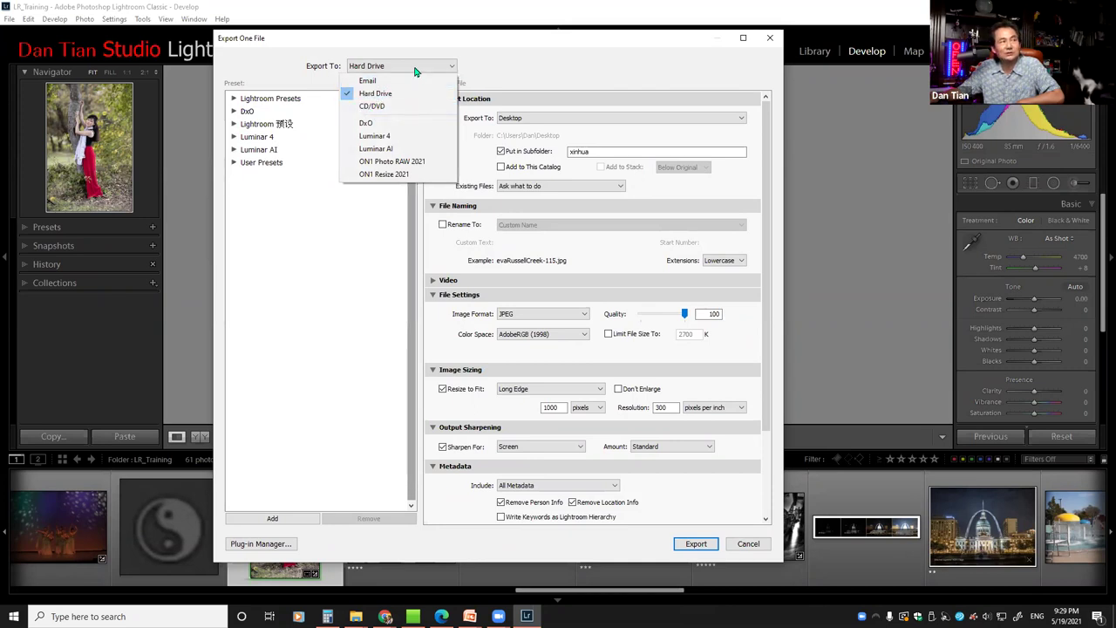
pyautogui.click(516, 59)
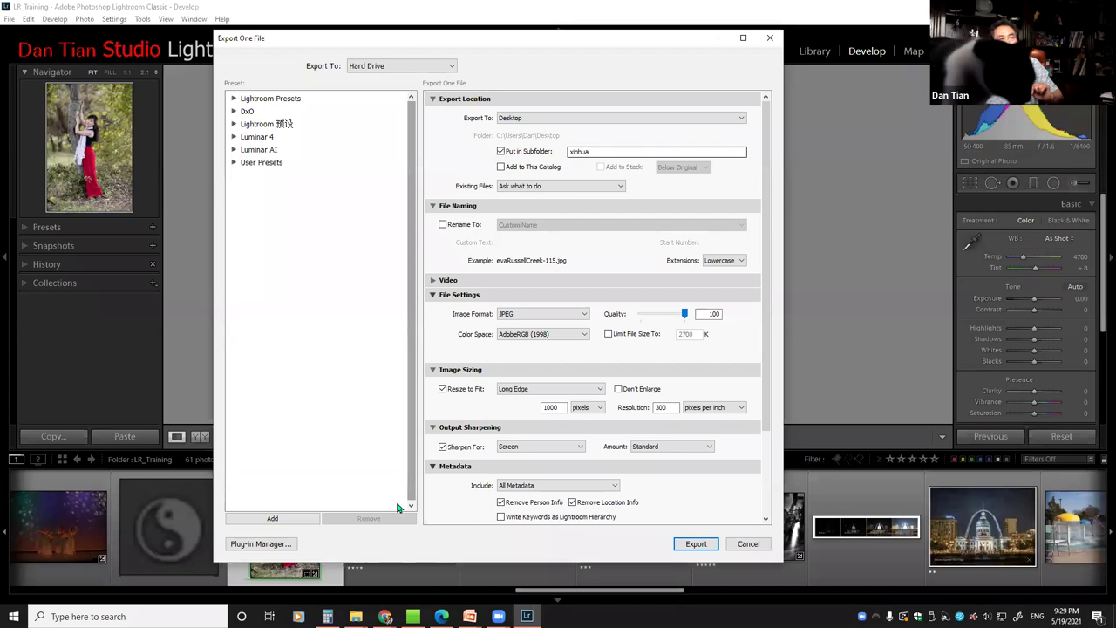
# In the wm Explorer window, go to the HGST (F:) drive and open the 2019 folder
pyautogui.click(356, 617)
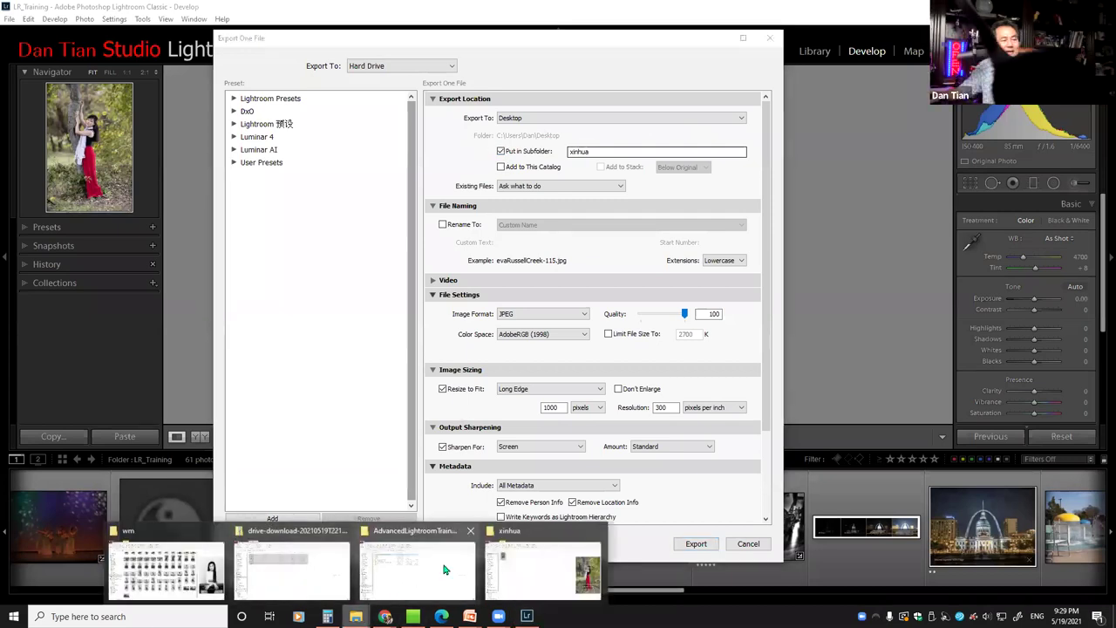
pyautogui.click(469, 530)
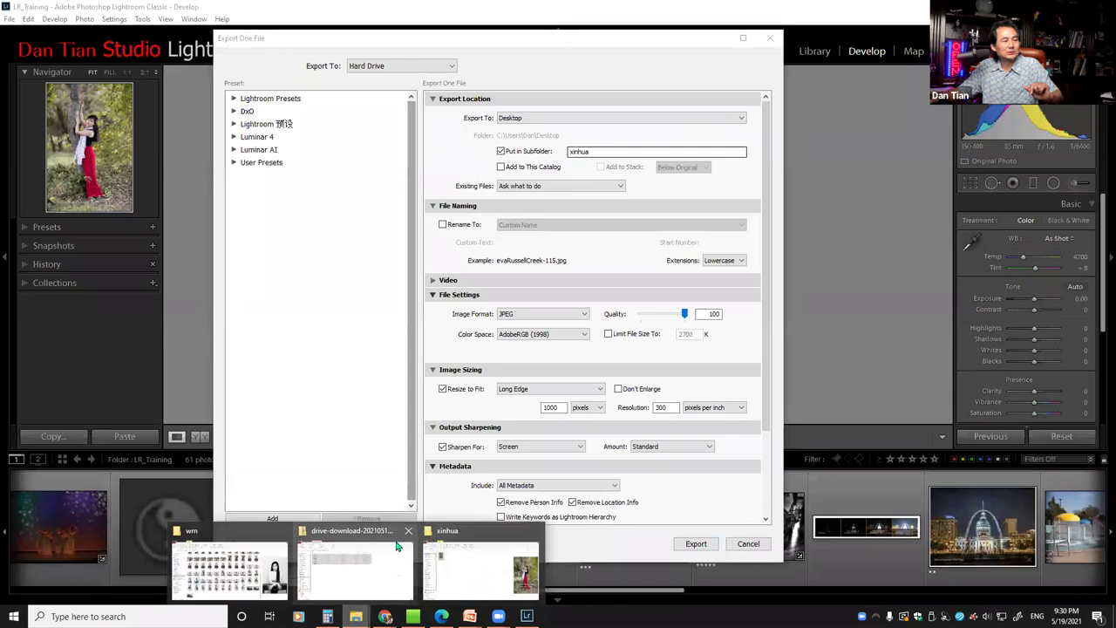
pyautogui.click(229, 569)
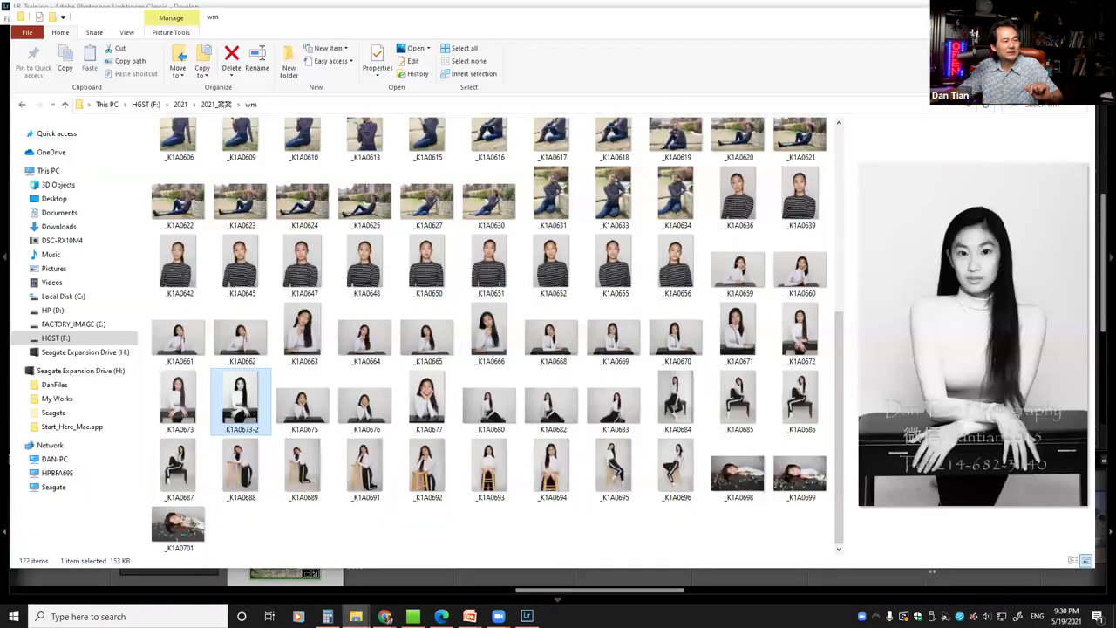
pyautogui.click(50, 338)
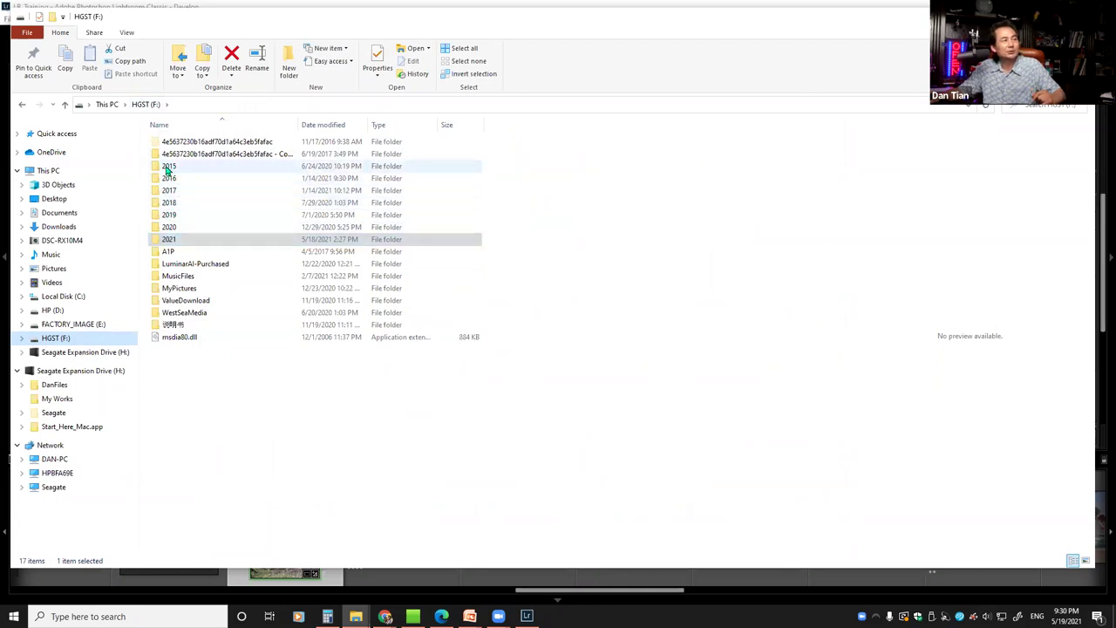
pyautogui.doubleClick(165, 215)
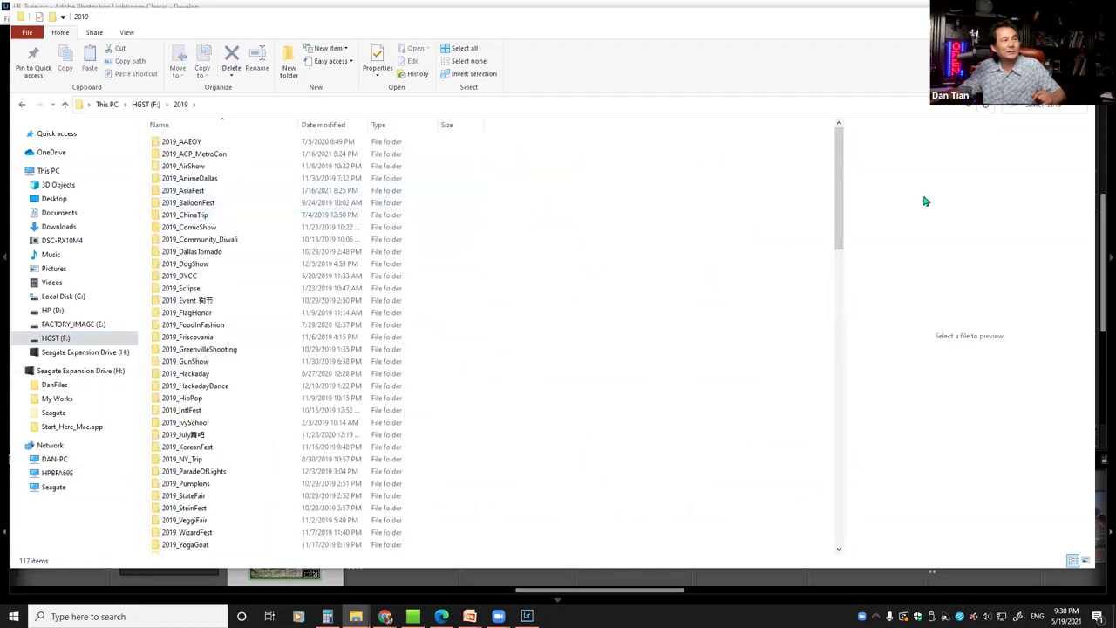
pyautogui.moveTo(839, 157); pyautogui.dragTo(843, 178)
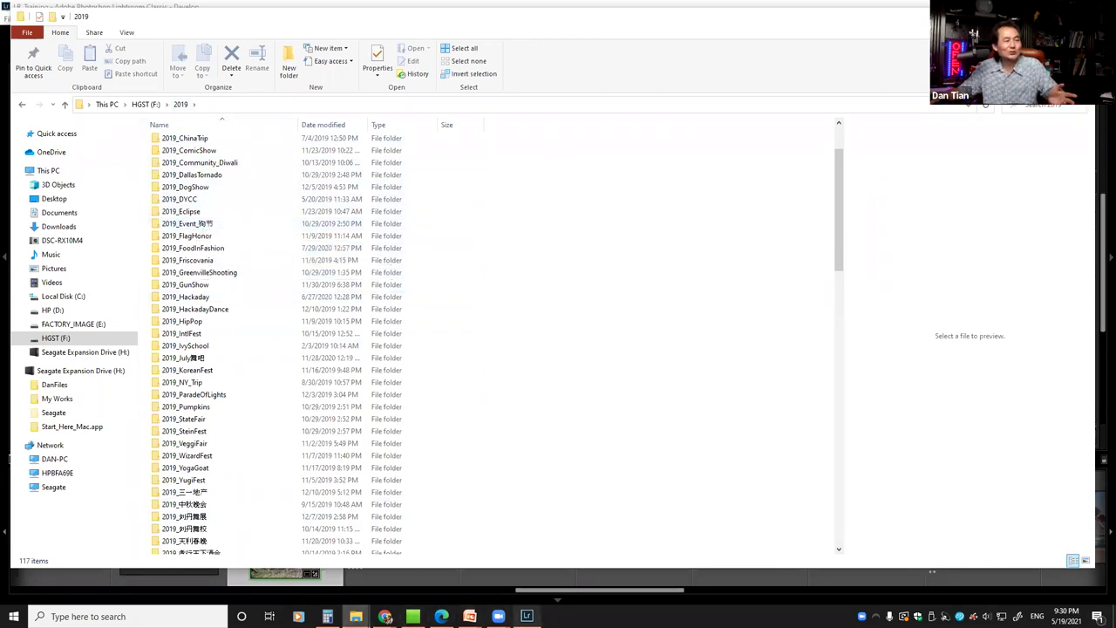
# Cancel the Lightroom export, switch to the Library module, and return to File Explorer
pyautogui.click(526, 616)
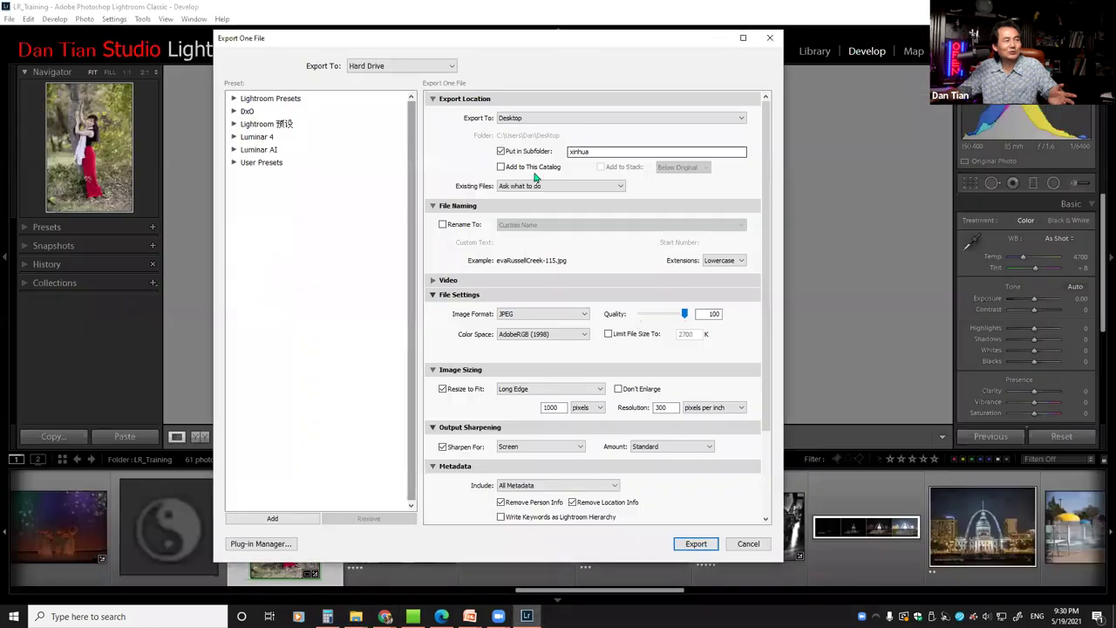
pyautogui.click(748, 543)
pyautogui.click(809, 52)
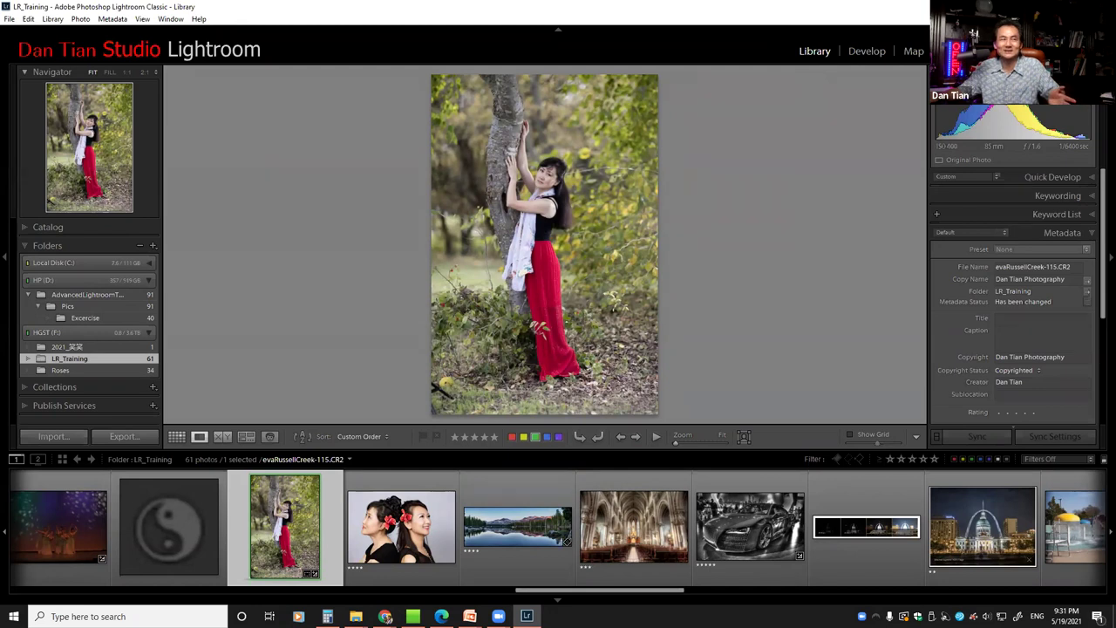
pyautogui.hotkey('alt', 'Tab')
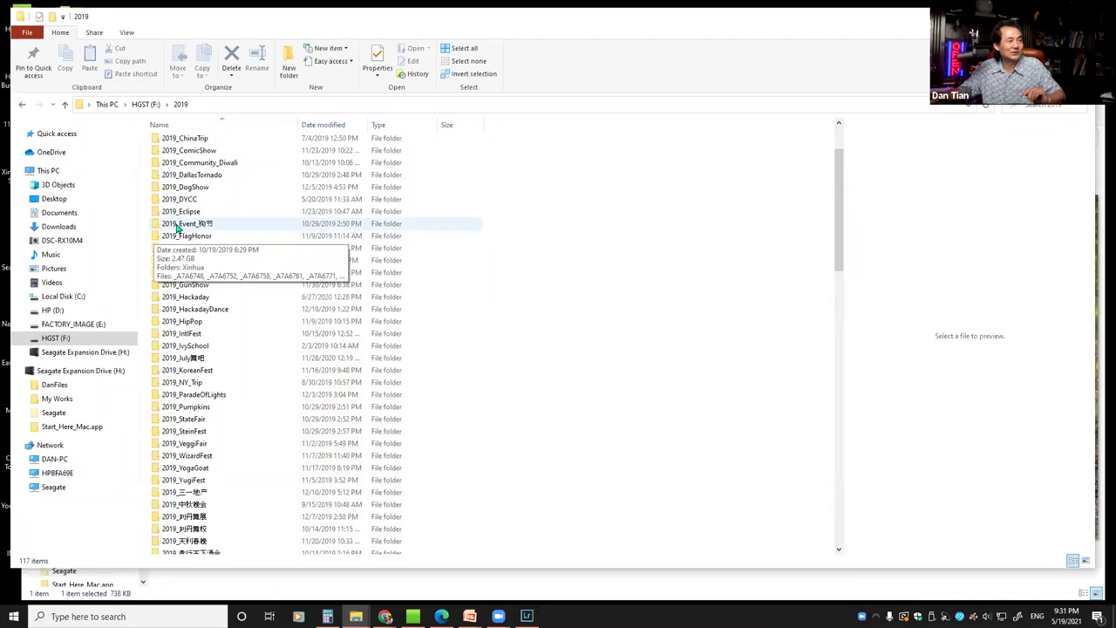
# Open the 2019 event folder, then back up and open the 2019_July舞吧 folder
pyautogui.click(156, 227)
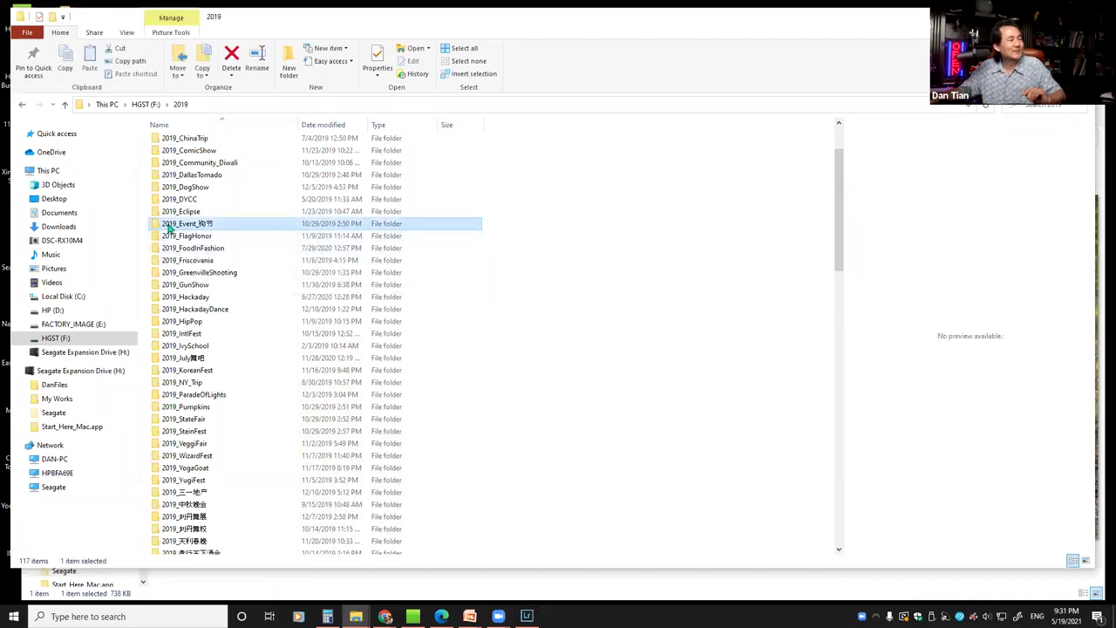
pyautogui.doubleClick(158, 226)
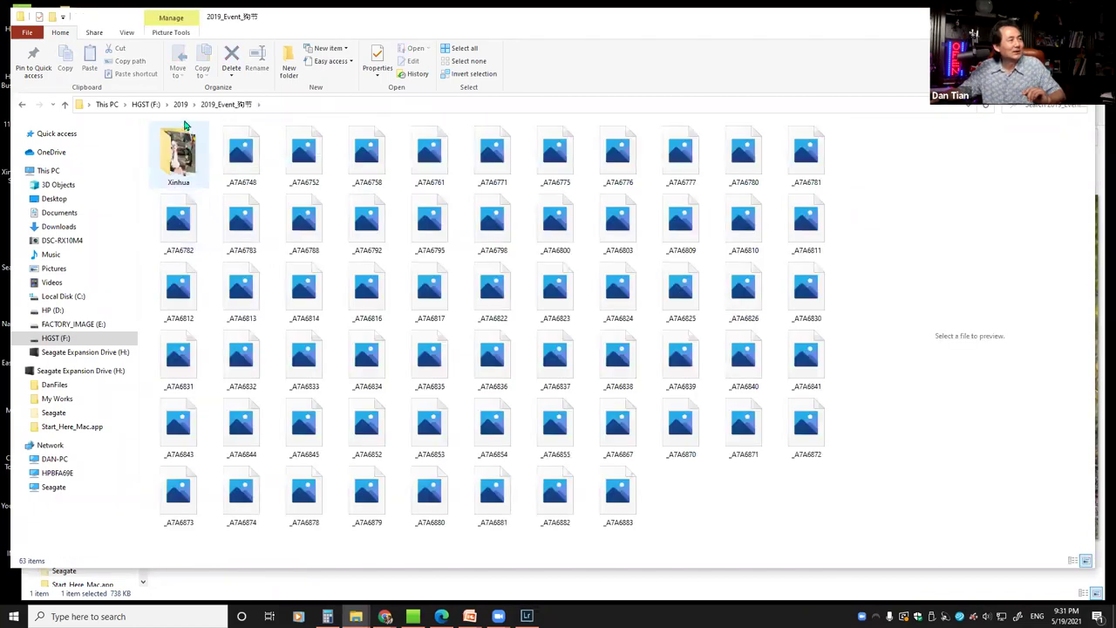
pyautogui.hotkey('alt', 'Up')
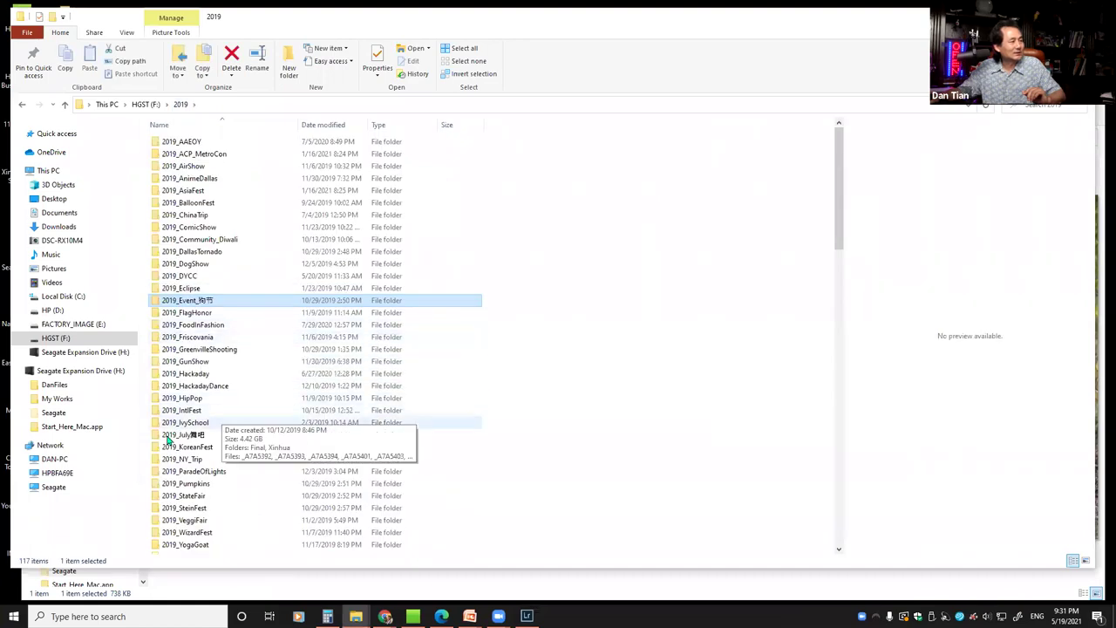
pyautogui.doubleClick(158, 436)
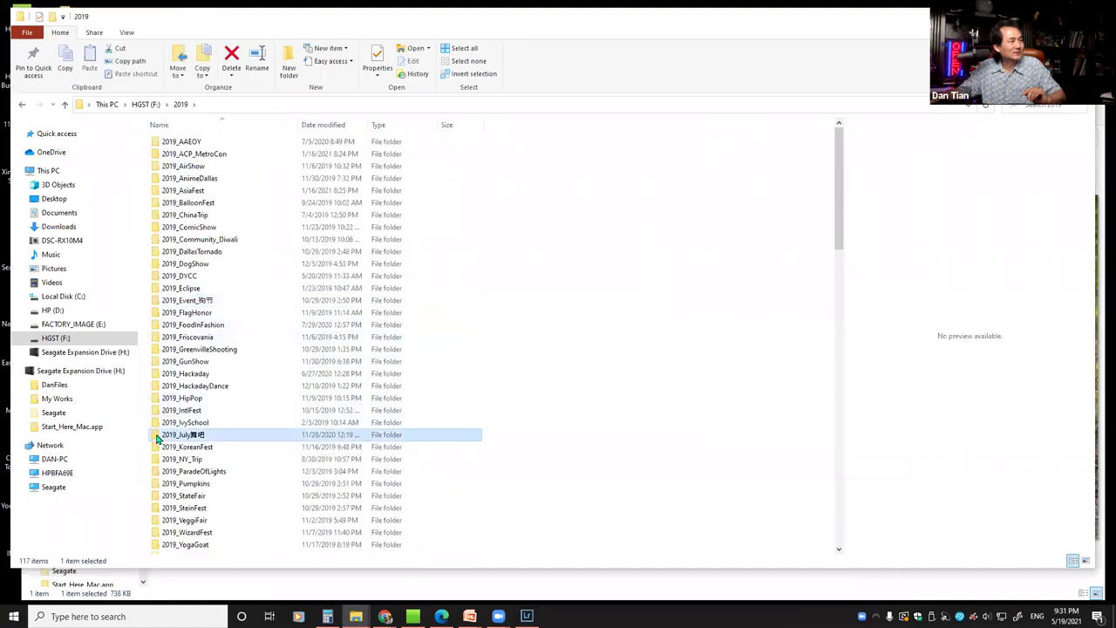
pyautogui.scroll(-3, 715, 276)
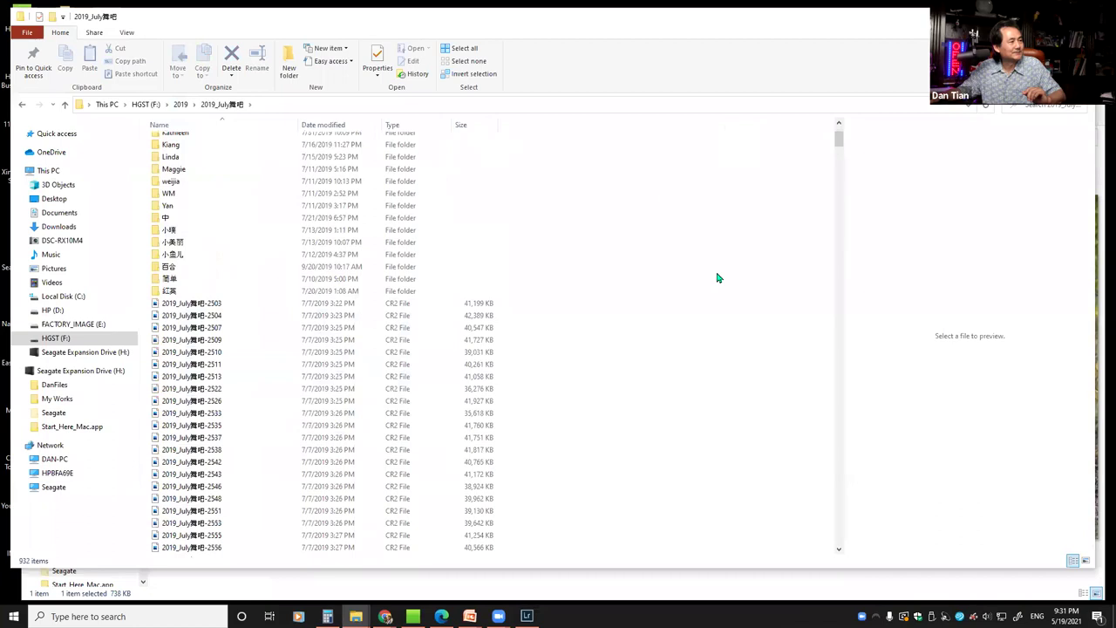
pyautogui.scroll(-2, 716, 276)
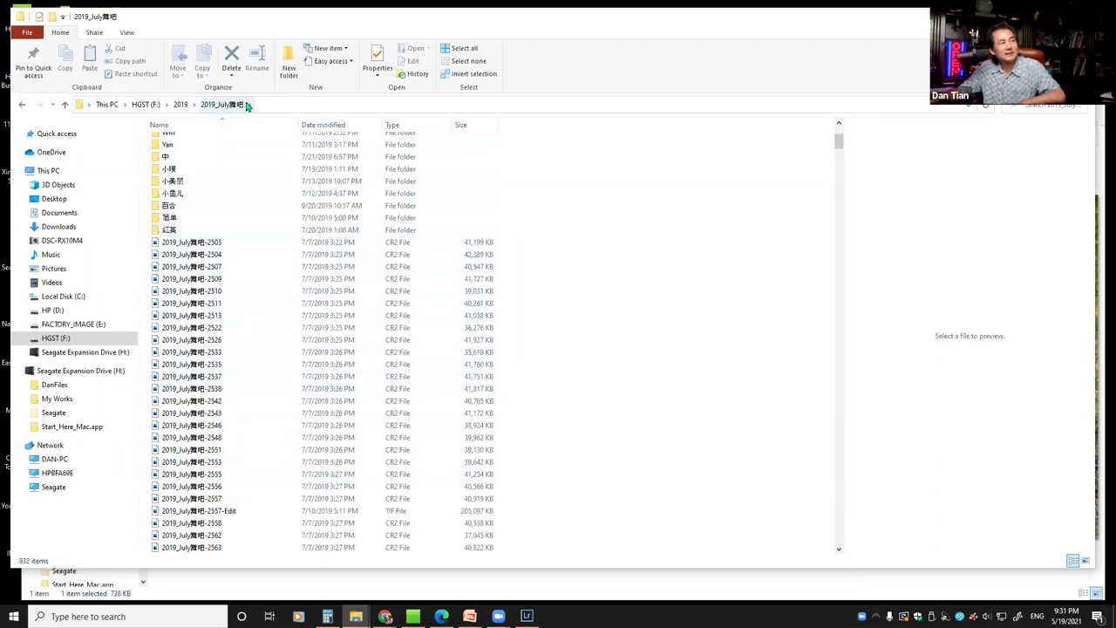
pyautogui.scroll(-3, 549, 331)
pyautogui.scroll(8, 546, 339)
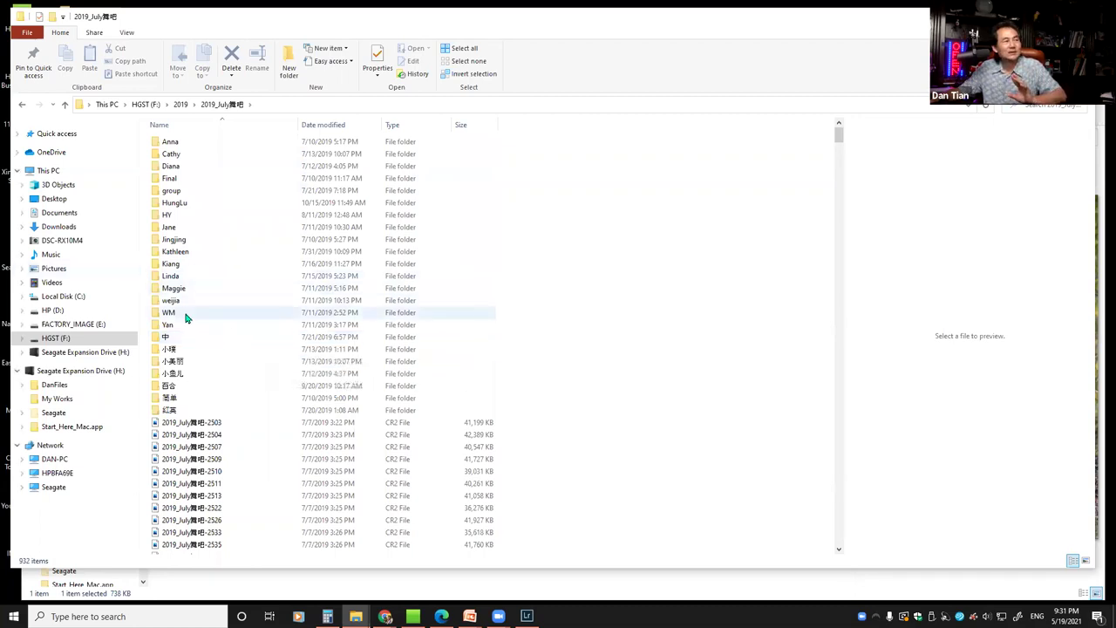
# Look inside the WM folder of watermarked JPGs, then select the Final folder
pyautogui.click(230, 313)
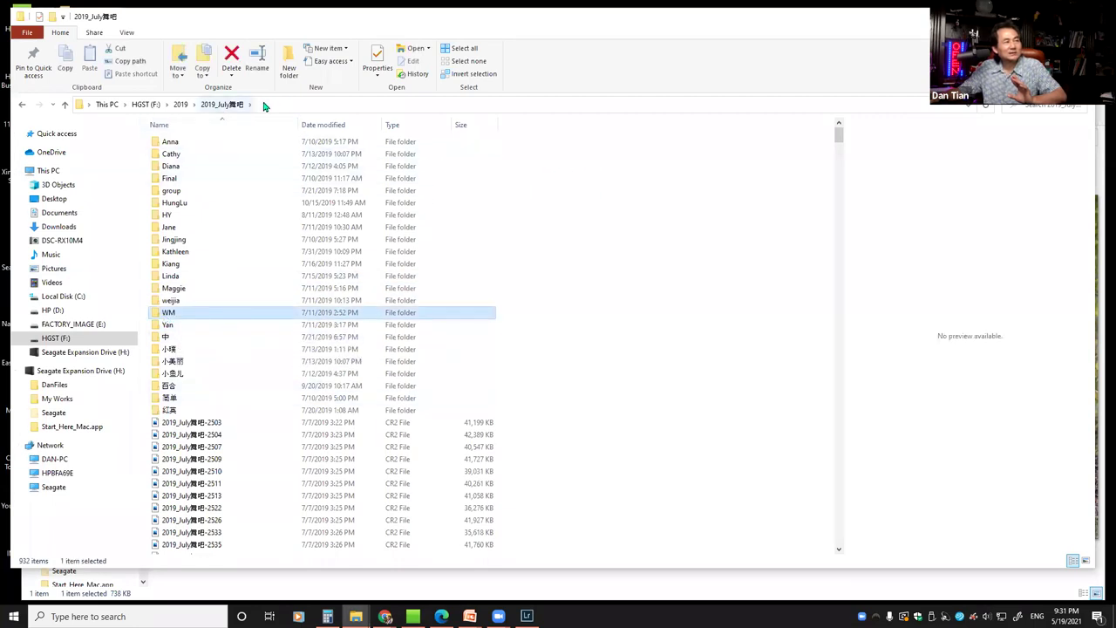
pyautogui.scroll(-3, 538, 347)
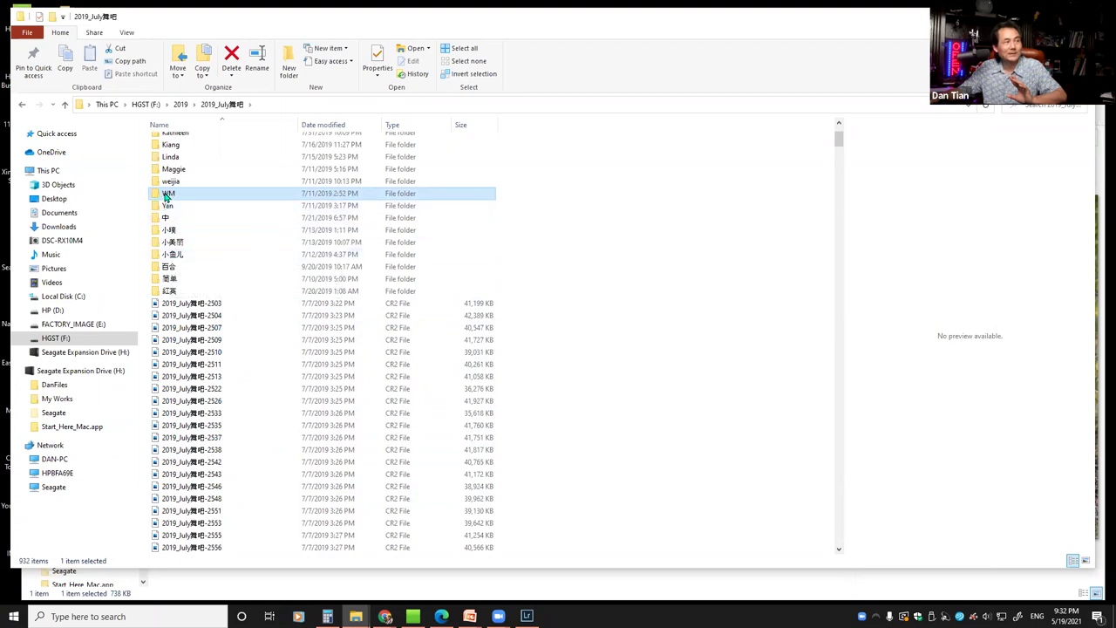
pyautogui.doubleClick(168, 194)
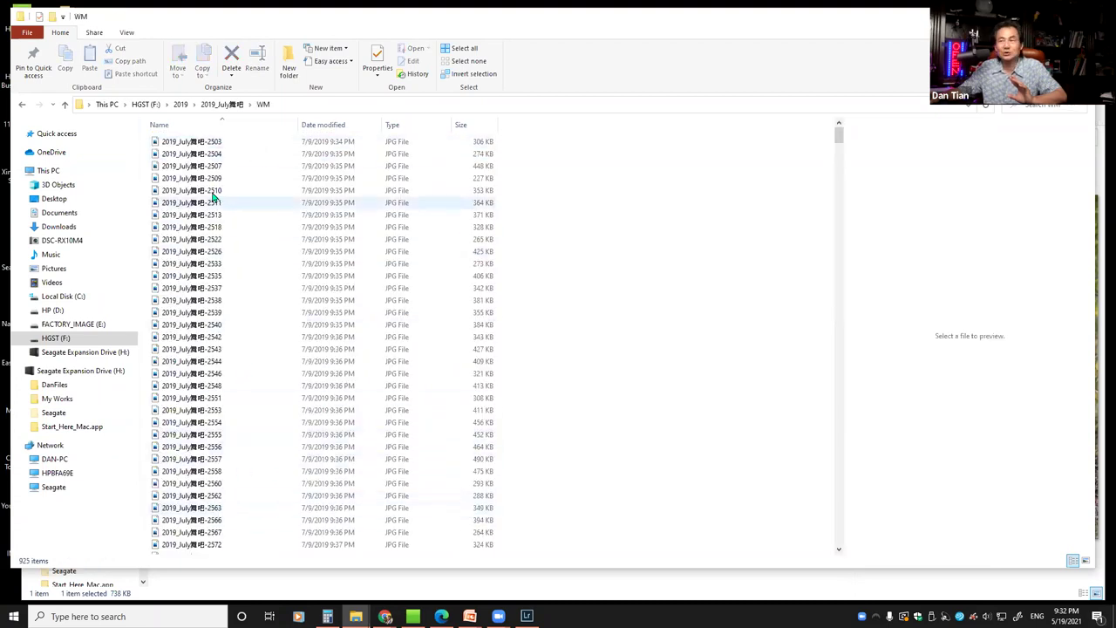
pyautogui.click(218, 106)
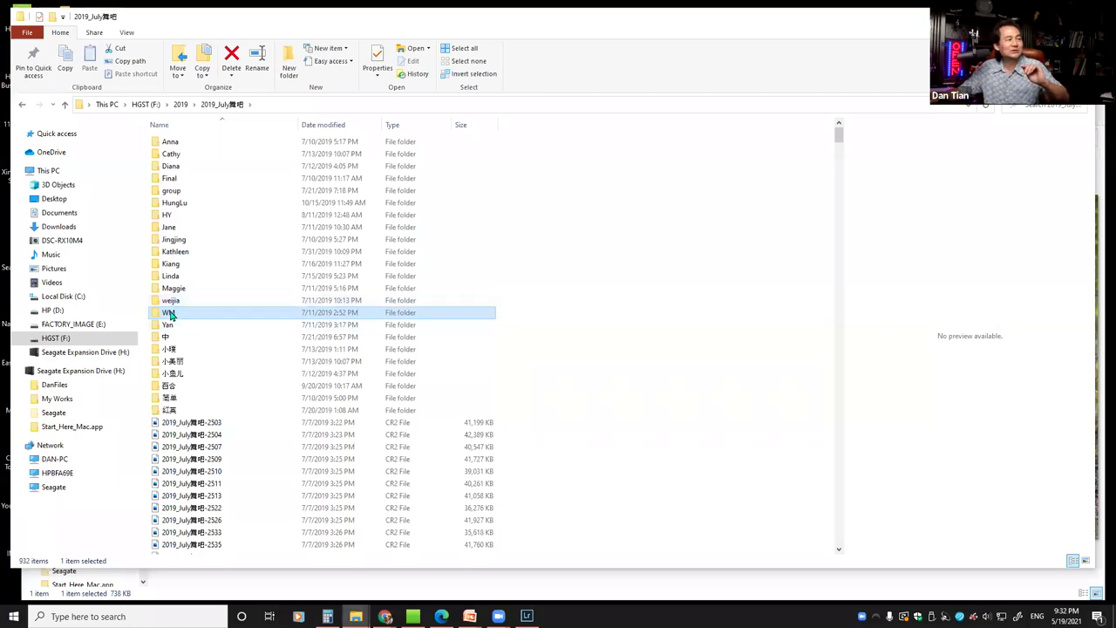
pyautogui.click(170, 182)
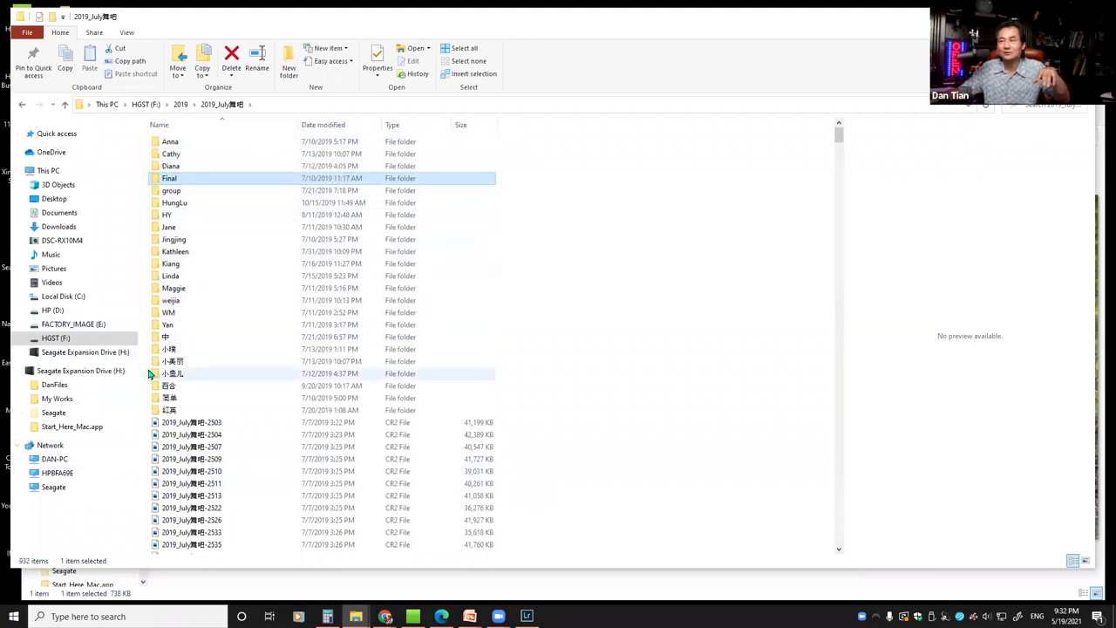
pyautogui.click(181, 105)
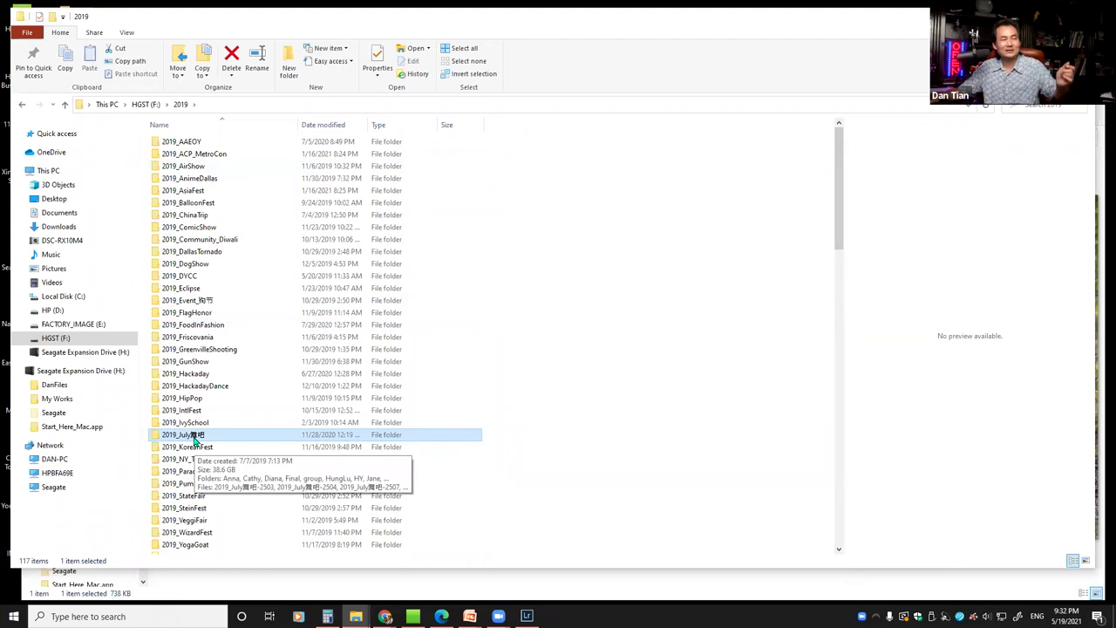
# Reopen 2019_July舞吧 and browse its WM and Final folders
pyautogui.doubleClick(196, 438)
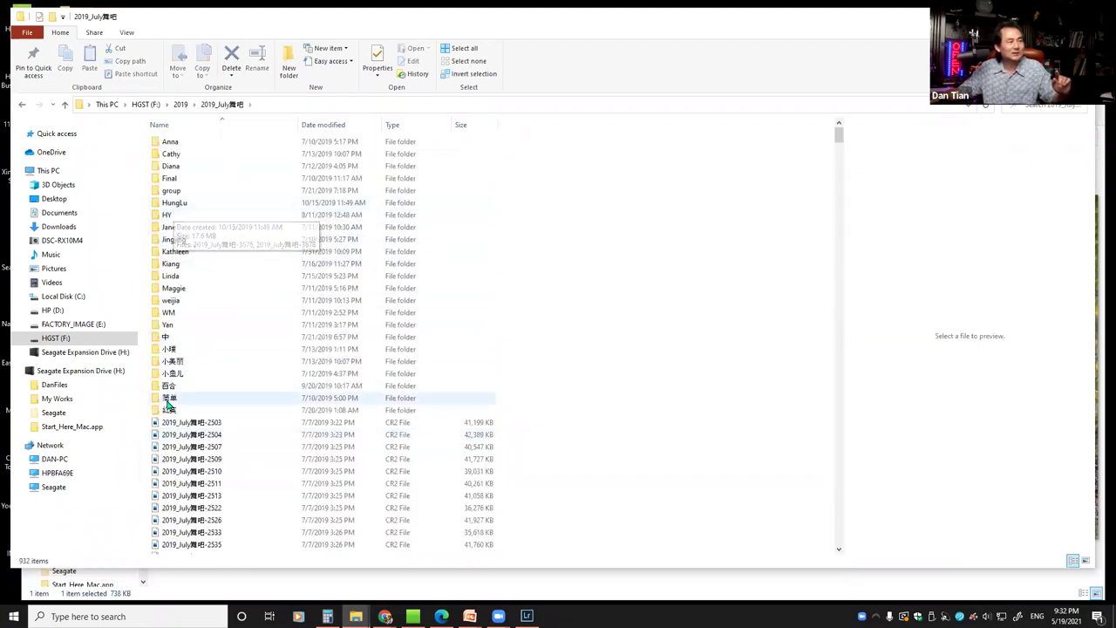
pyautogui.doubleClick(165, 318)
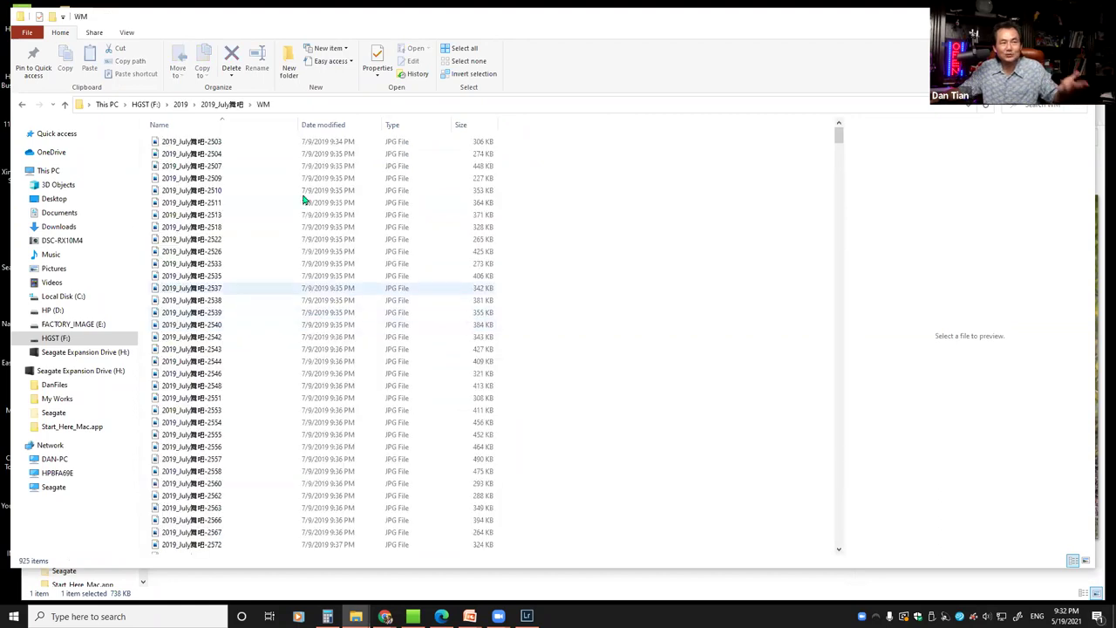
pyautogui.click(230, 110)
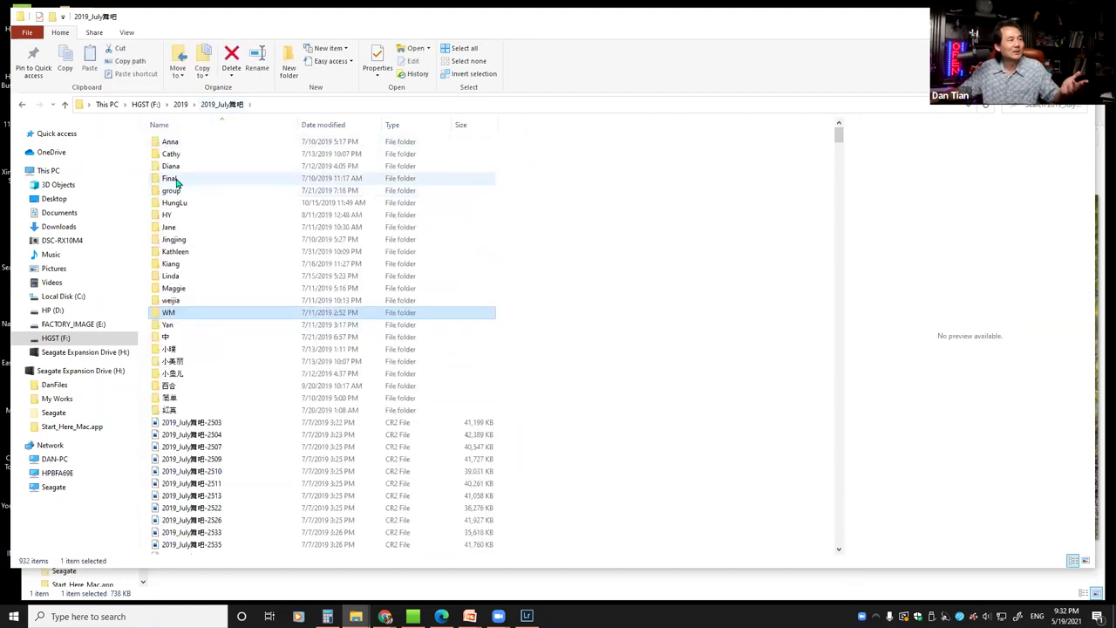
pyautogui.doubleClick(174, 181)
pyautogui.click(230, 106)
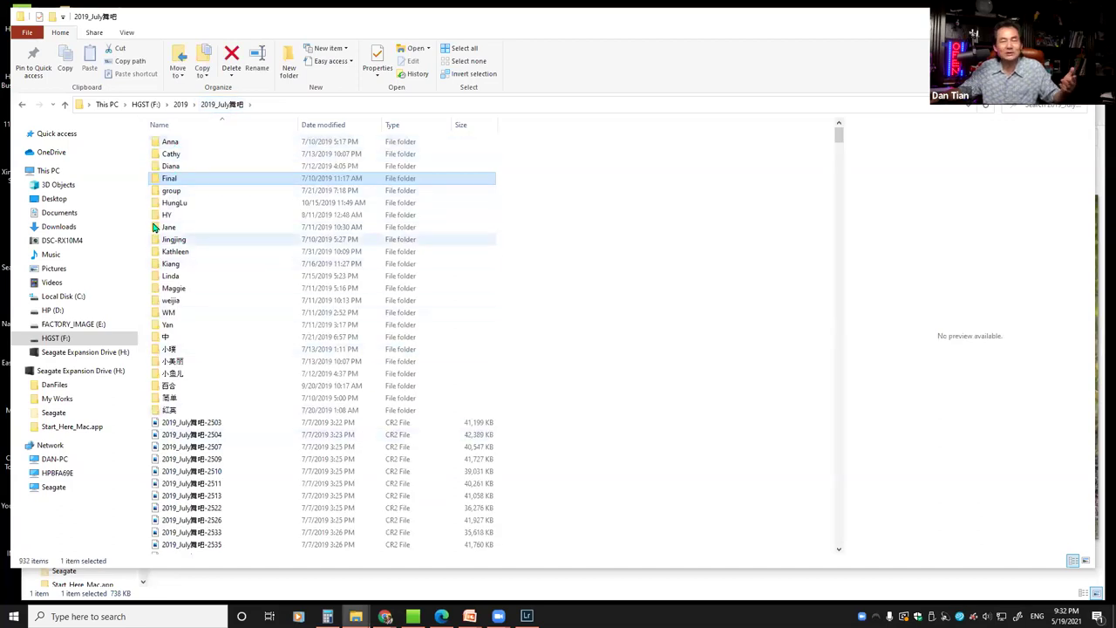
# Open the Anna folder, return to the 2019 folder, and close the xinhua window
pyautogui.click(168, 144)
pyautogui.doubleClick(168, 143)
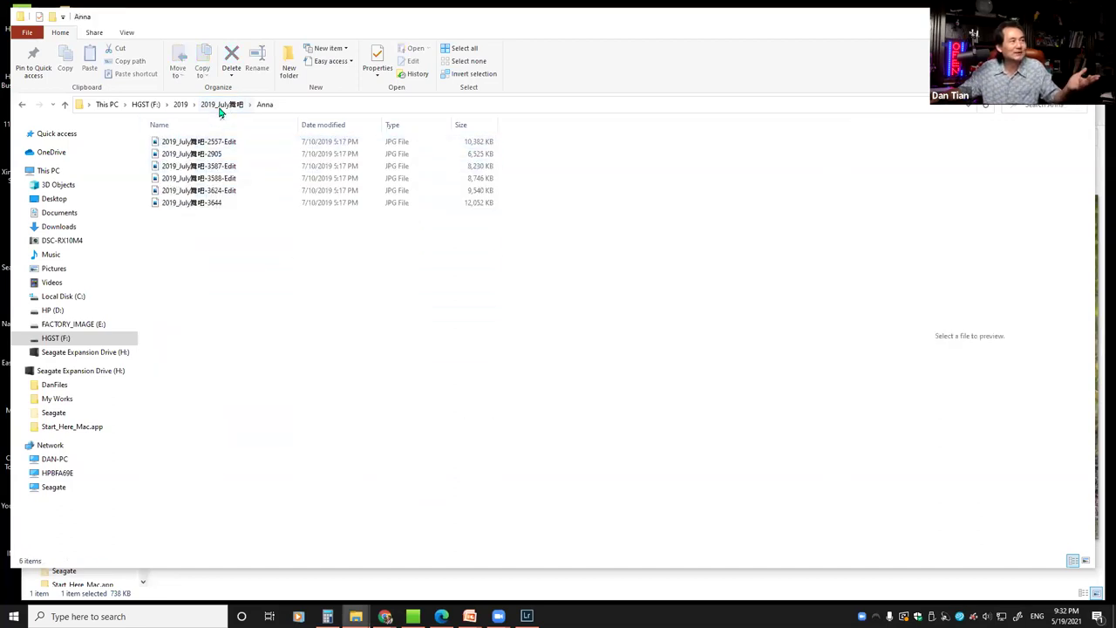
pyautogui.click(216, 106)
pyautogui.click(182, 105)
pyautogui.click(171, 179)
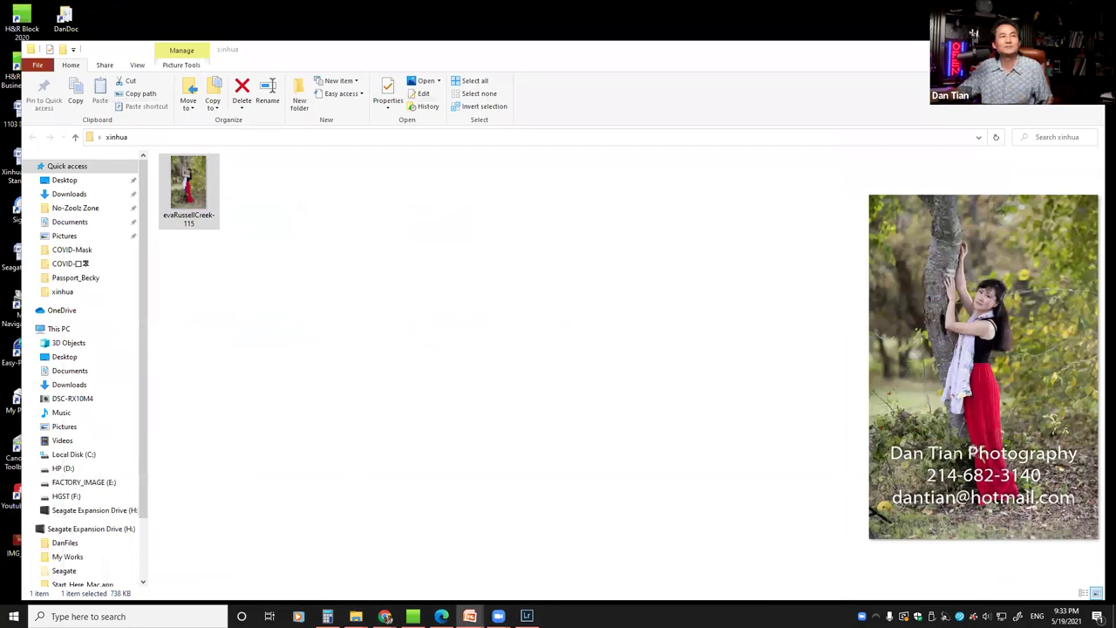
pyautogui.click(1089, 49)
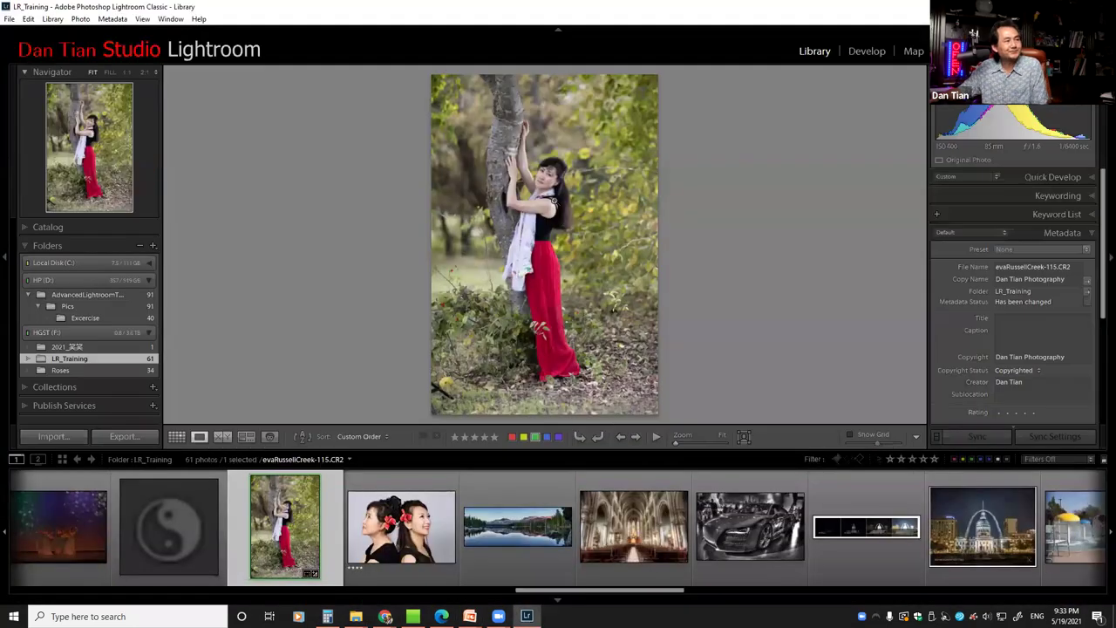
# Open the Export dialog for the tree portrait
pyautogui.rightClick(545, 194)
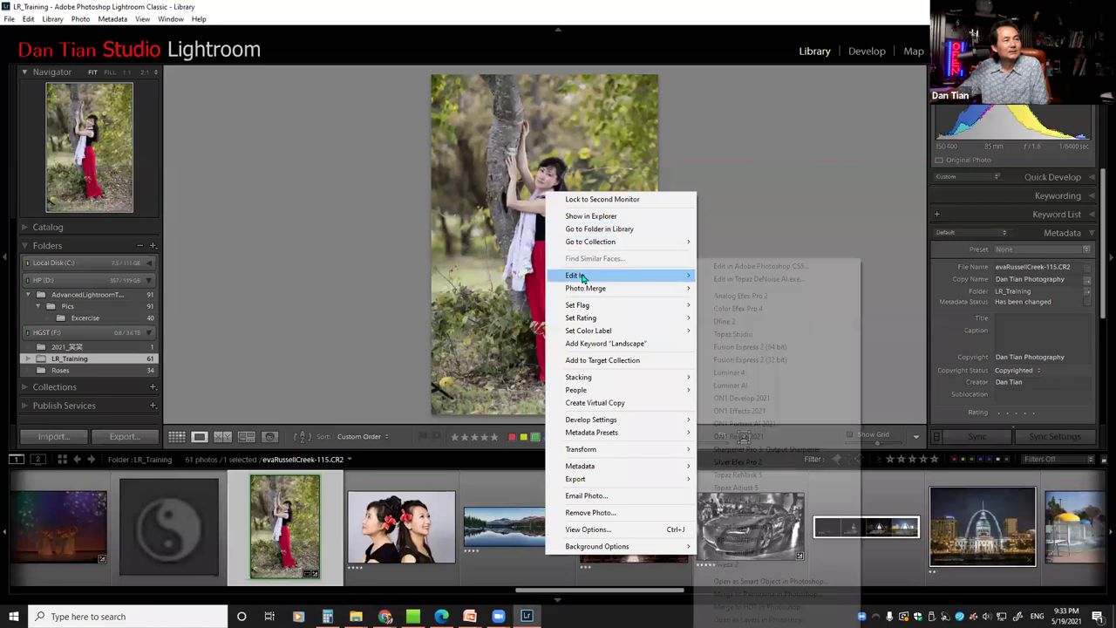
pyautogui.moveTo(677, 480)
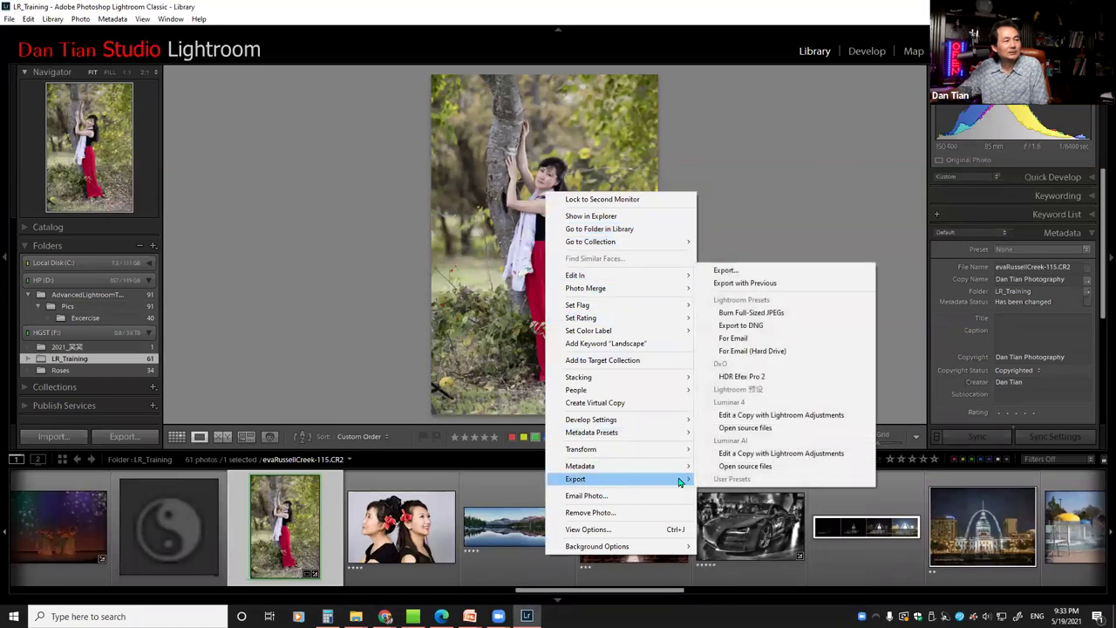
pyautogui.click(744, 271)
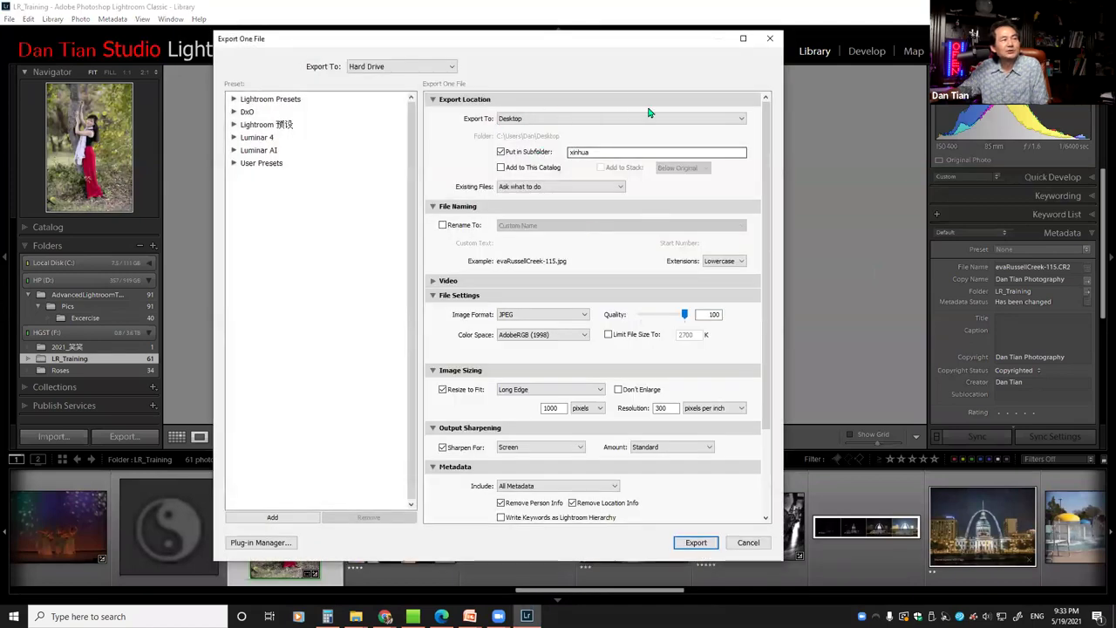
# Export to a Specific folder, changing the subfolder name from xinhua to WM
pyautogui.click(744, 121)
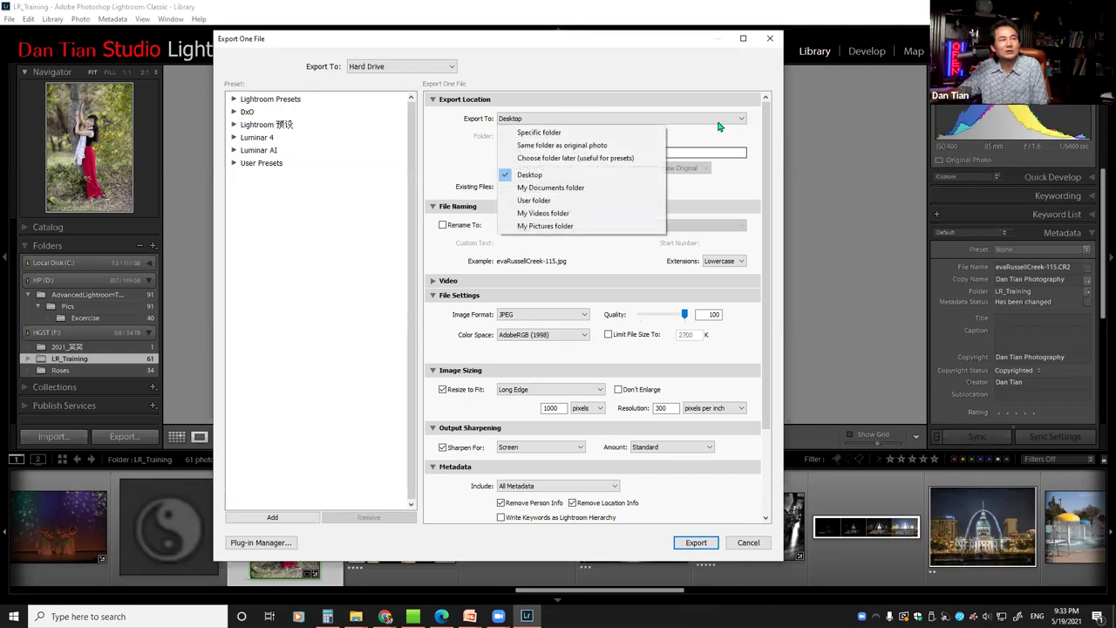
pyautogui.click(620, 135)
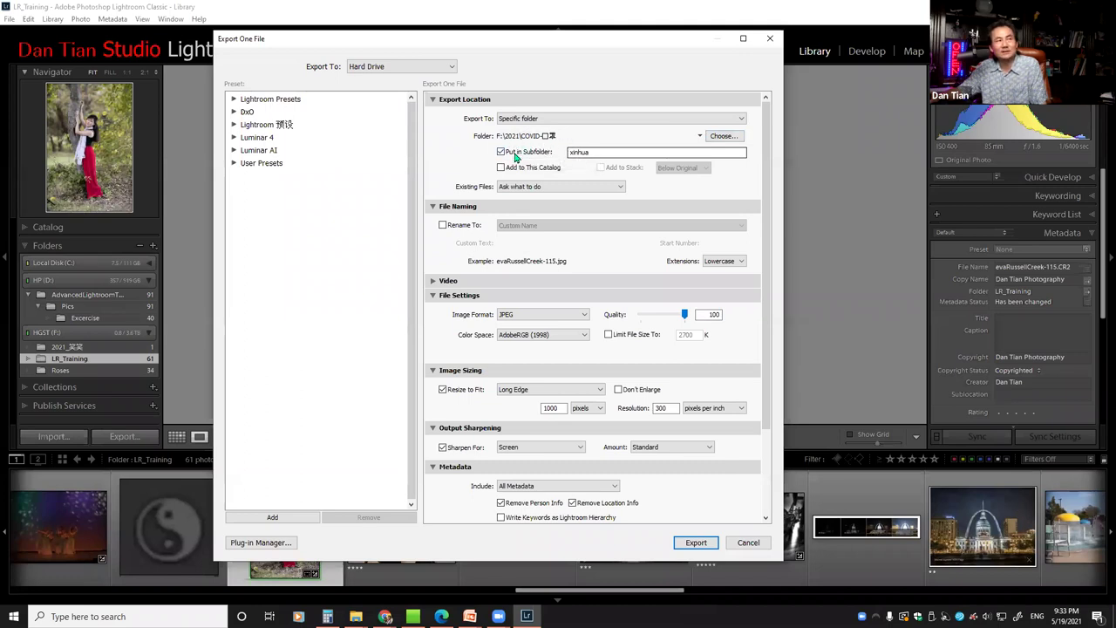
pyautogui.doubleClick(602, 153)
pyautogui.write('WM')
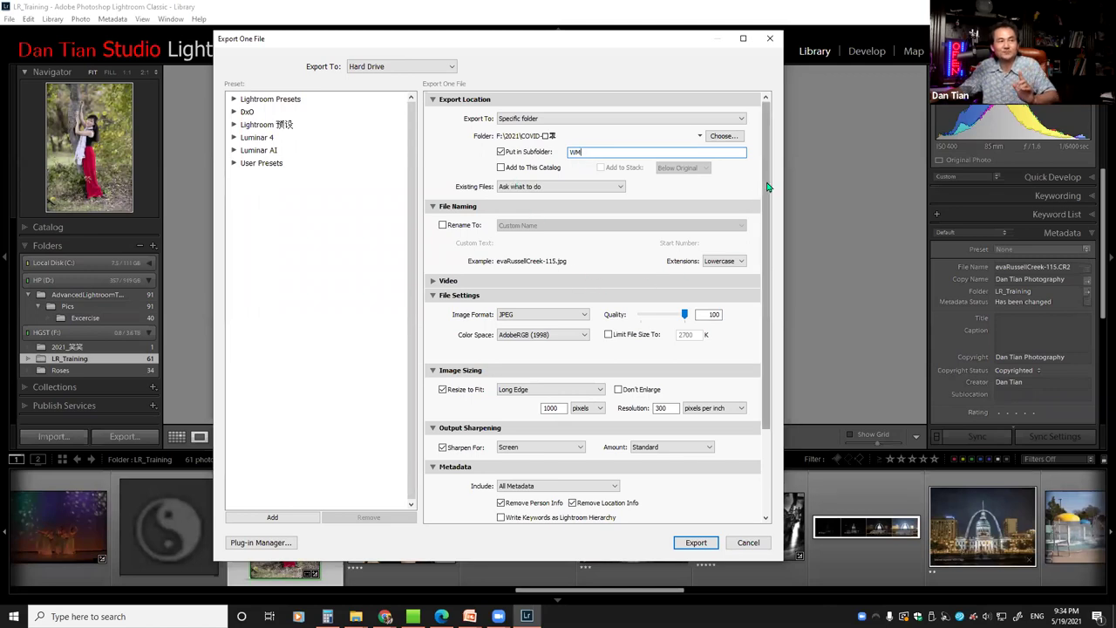
# Collapse File Naming and review quality 100, 1000 px long edge, and En_3lineMiddle watermark
pyautogui.scroll(-4, 770, 210)
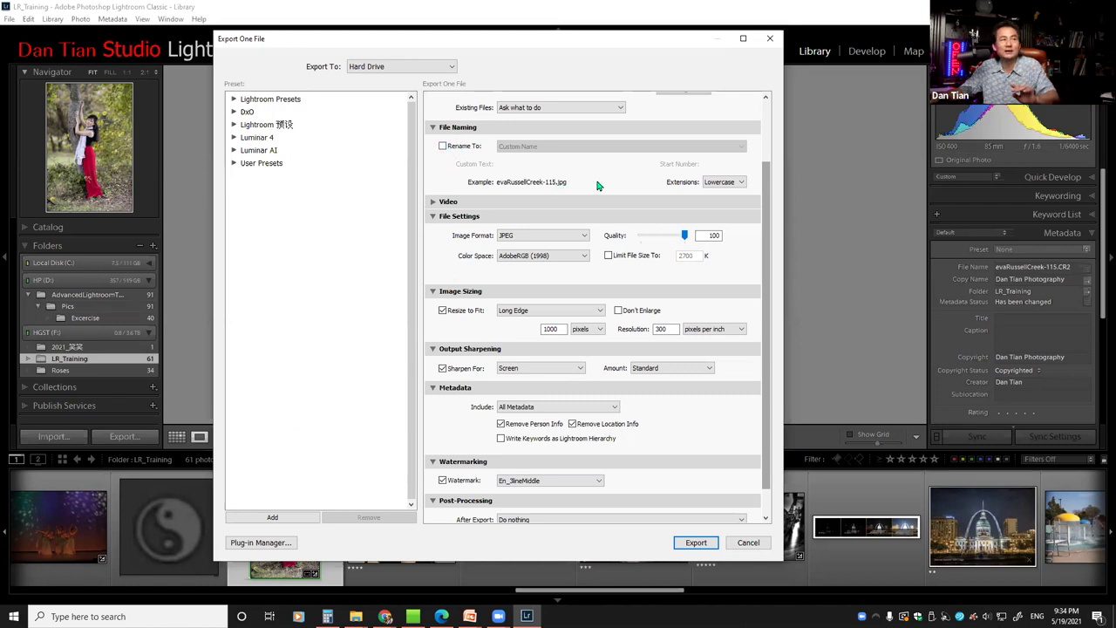
pyautogui.click(433, 128)
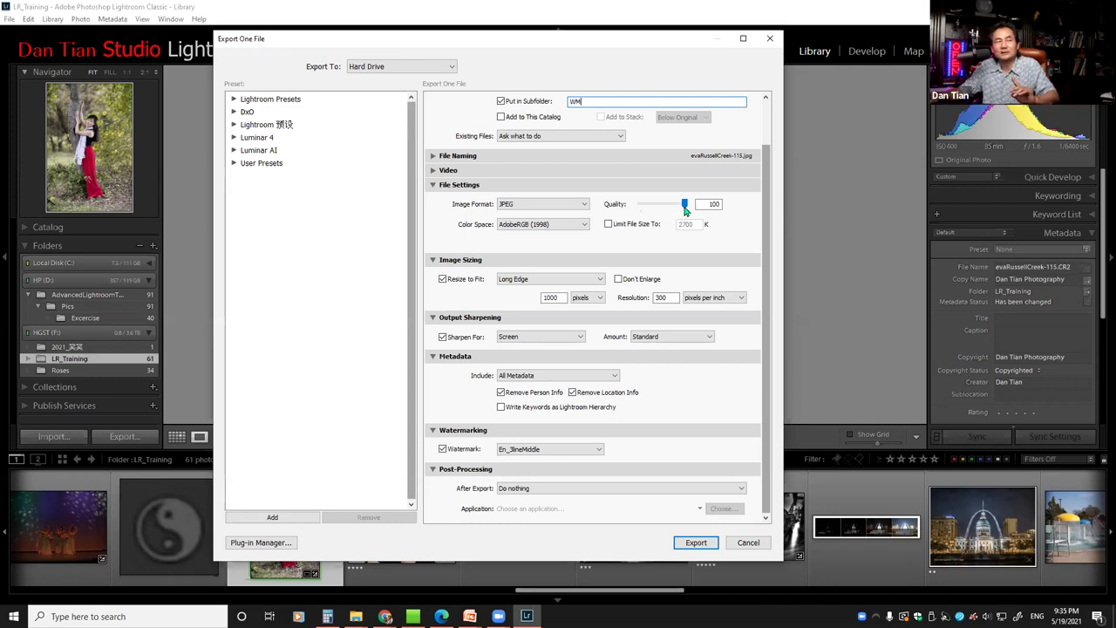
pyautogui.moveTo(685, 209); pyautogui.dragTo(686, 213)
pyautogui.click(684, 206)
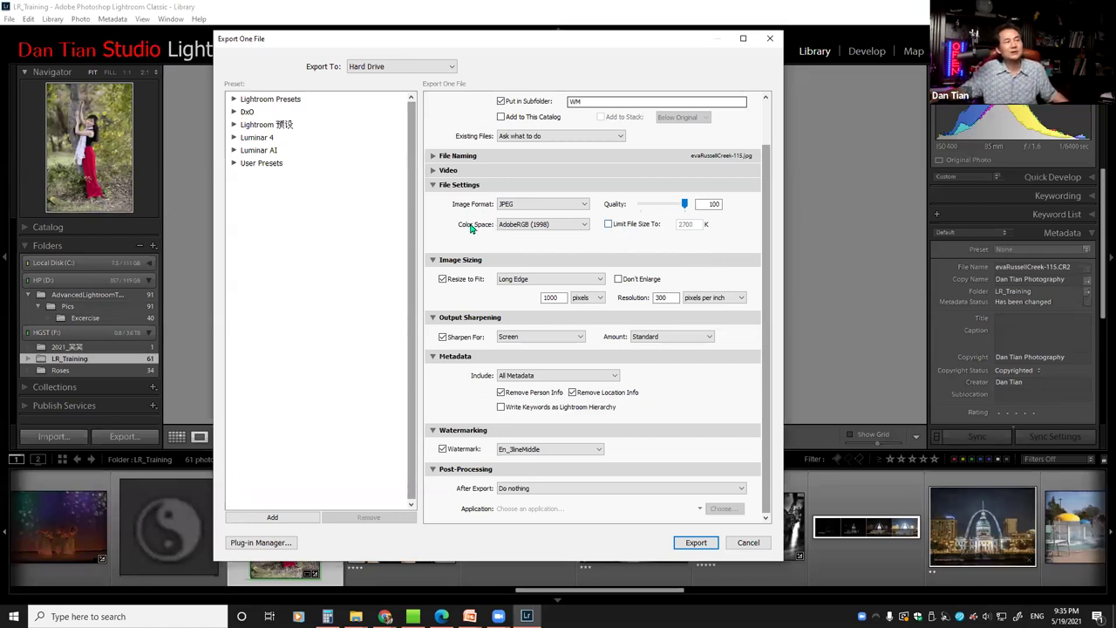
# Check the Color Space options, keep AdobeRGB (1998), and switch to PowerPoint
pyautogui.click(583, 225)
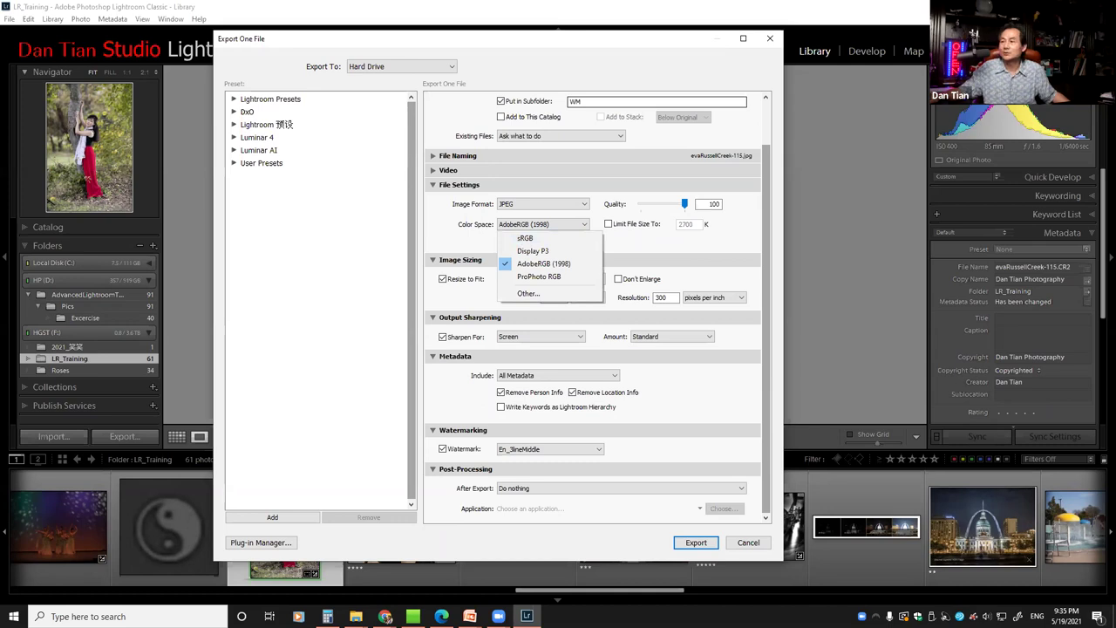
pyautogui.press('Escape')
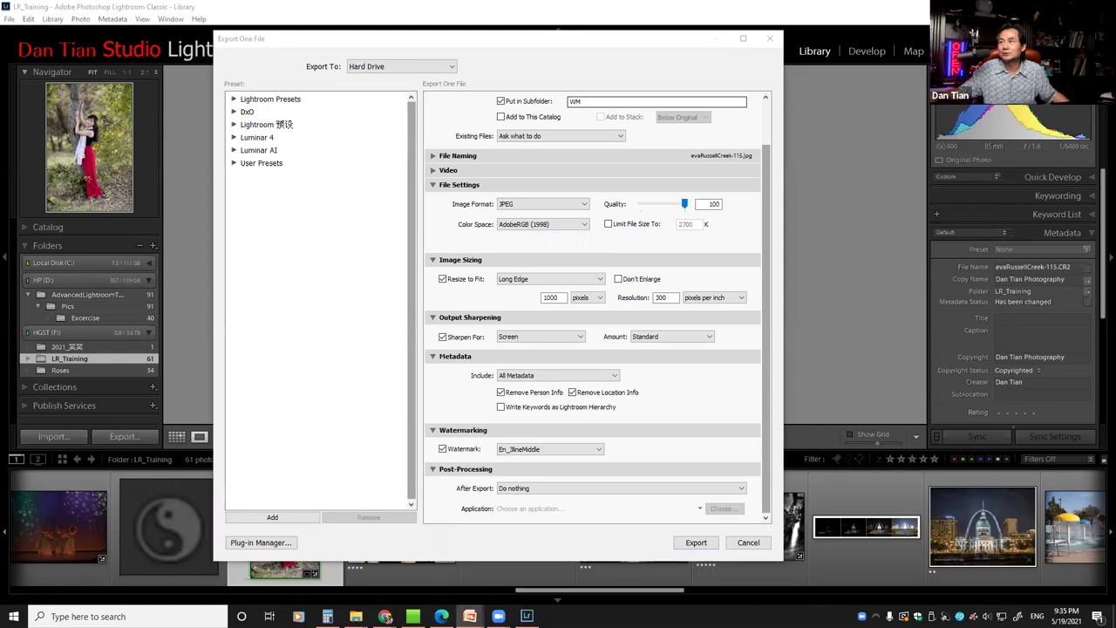
pyautogui.hotkey('alt', 'Tab')
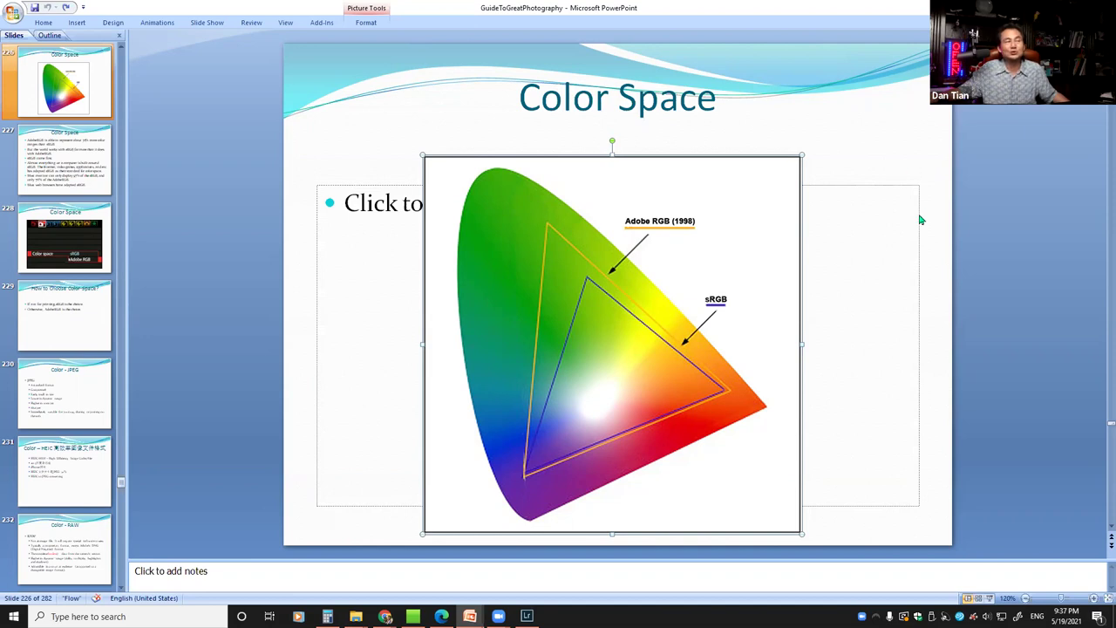
# Switch from the PowerPoint Color Space slide back to Lightroom's Export dialog
pyautogui.hotkey('alt', 'Tab')
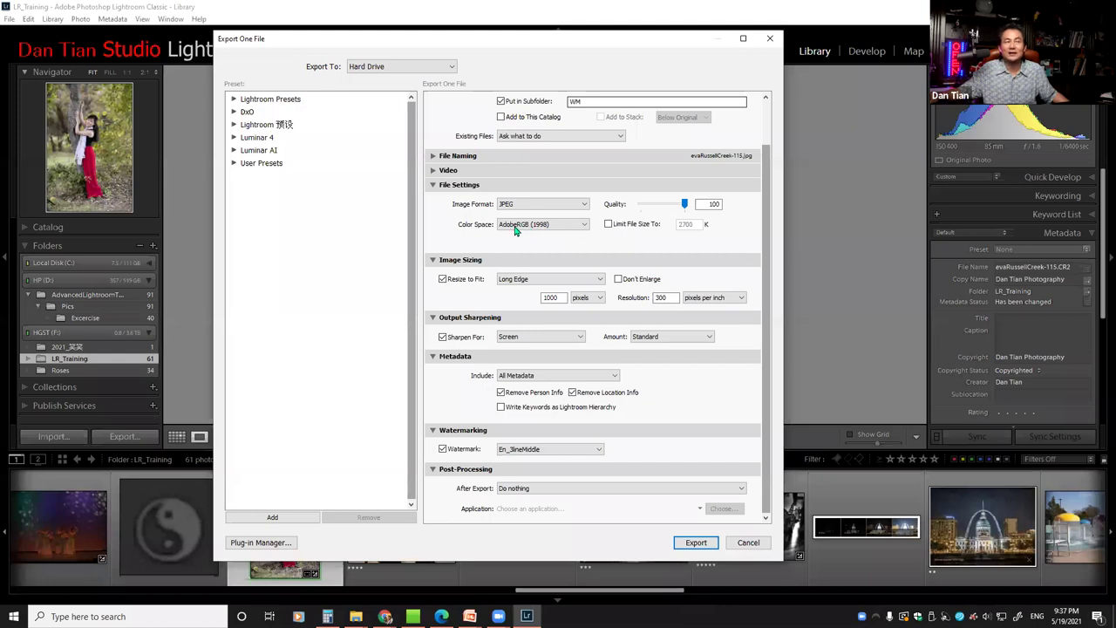
# Change the JPEG export colour space from AdobeRGB (1998) to sRGB and collapse File Settings
pyautogui.click(583, 227)
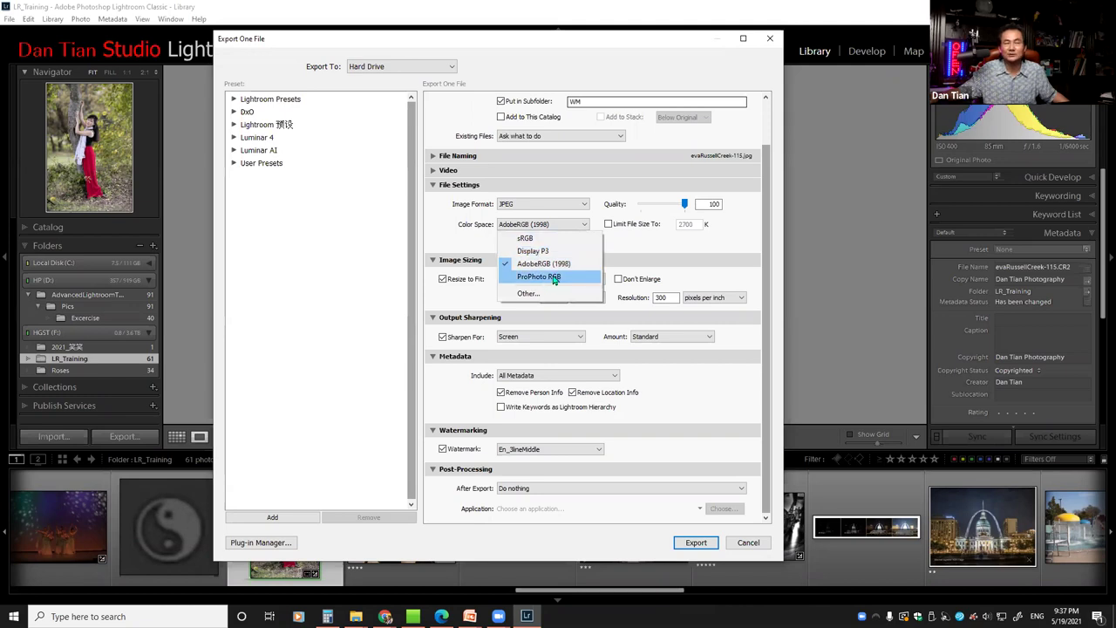
pyautogui.click(437, 230)
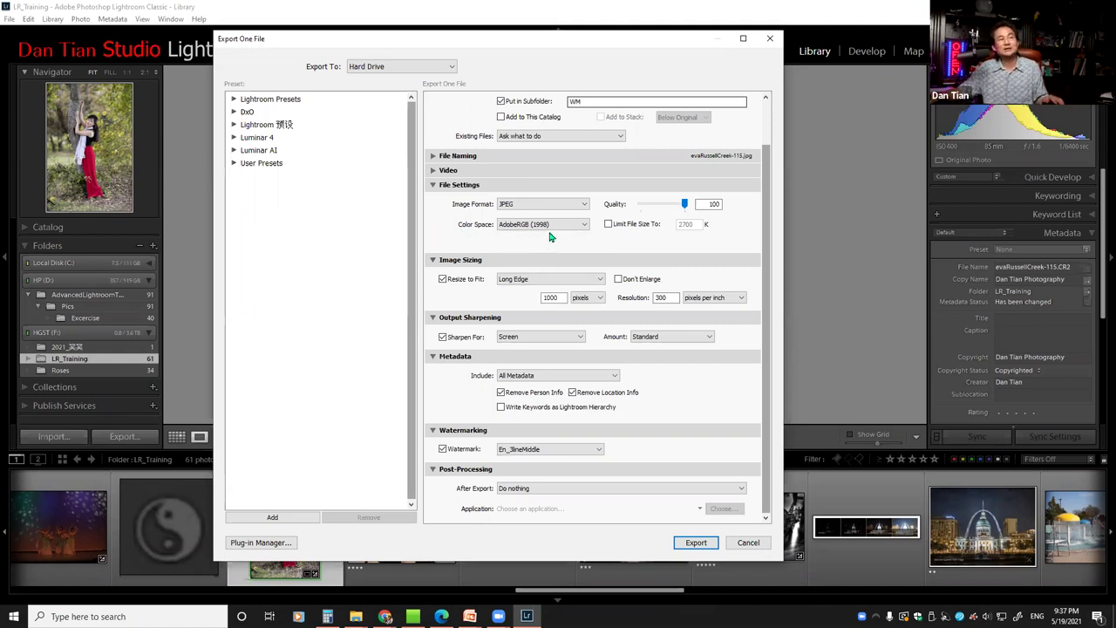
pyautogui.click(576, 228)
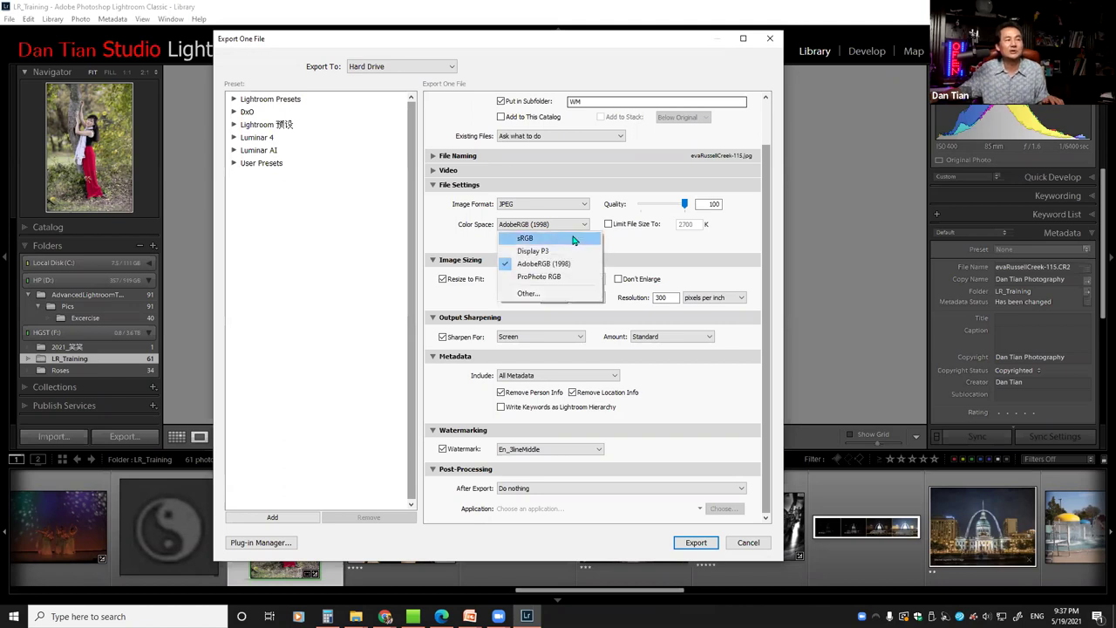
pyautogui.click(571, 238)
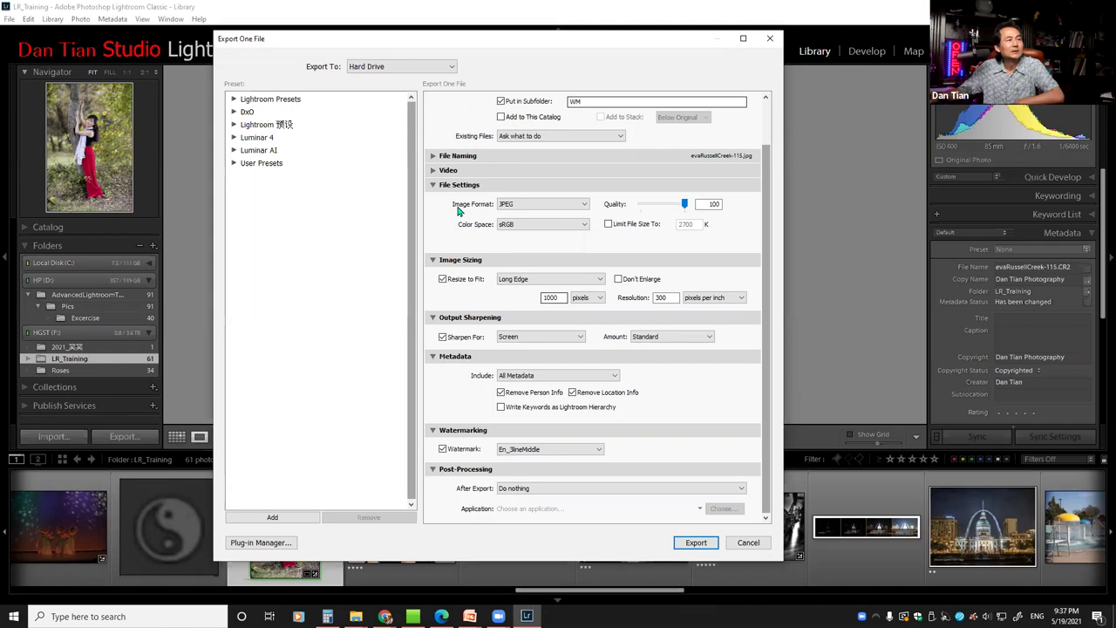
pyautogui.click(441, 188)
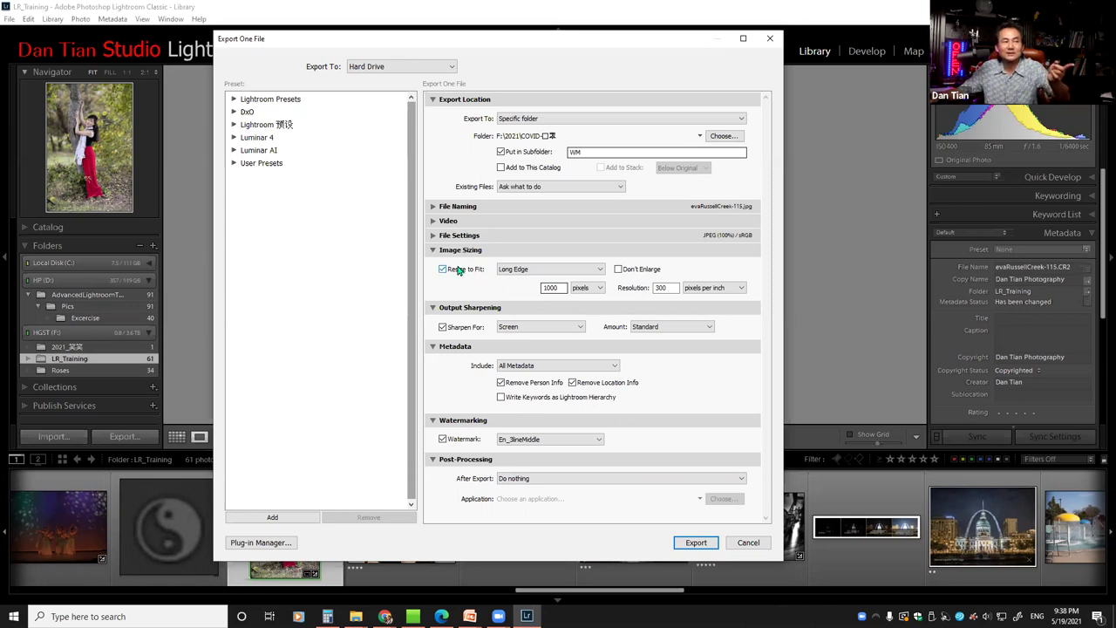
# Keep Long Edge resizing, set the pixel value to 1990, and re-enable Resize to Fit
pyautogui.click(599, 272)
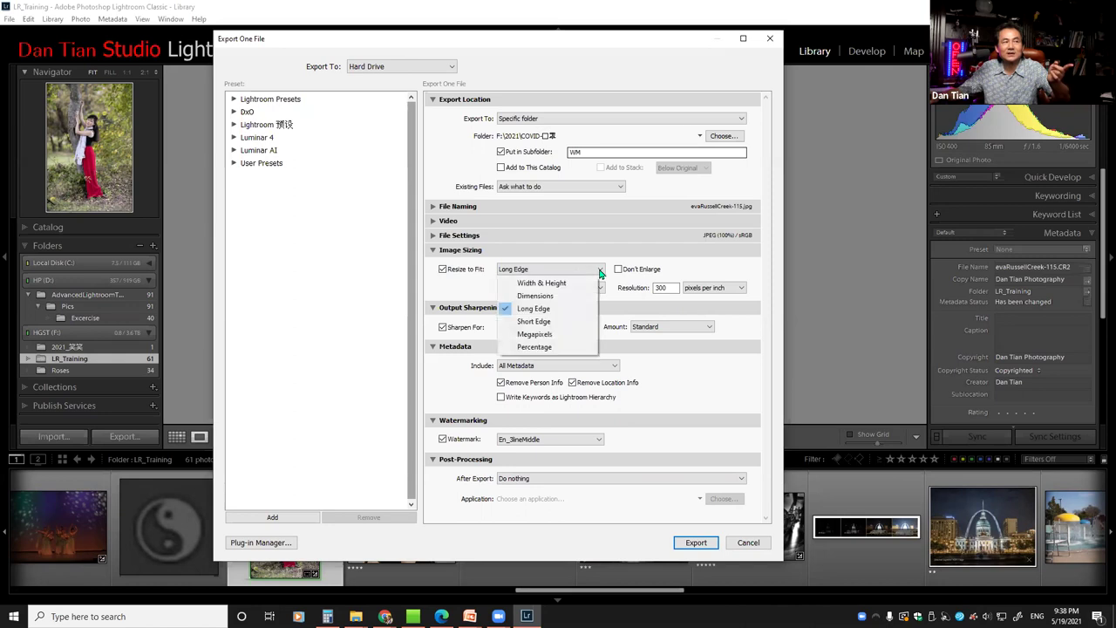
pyautogui.click(540, 310)
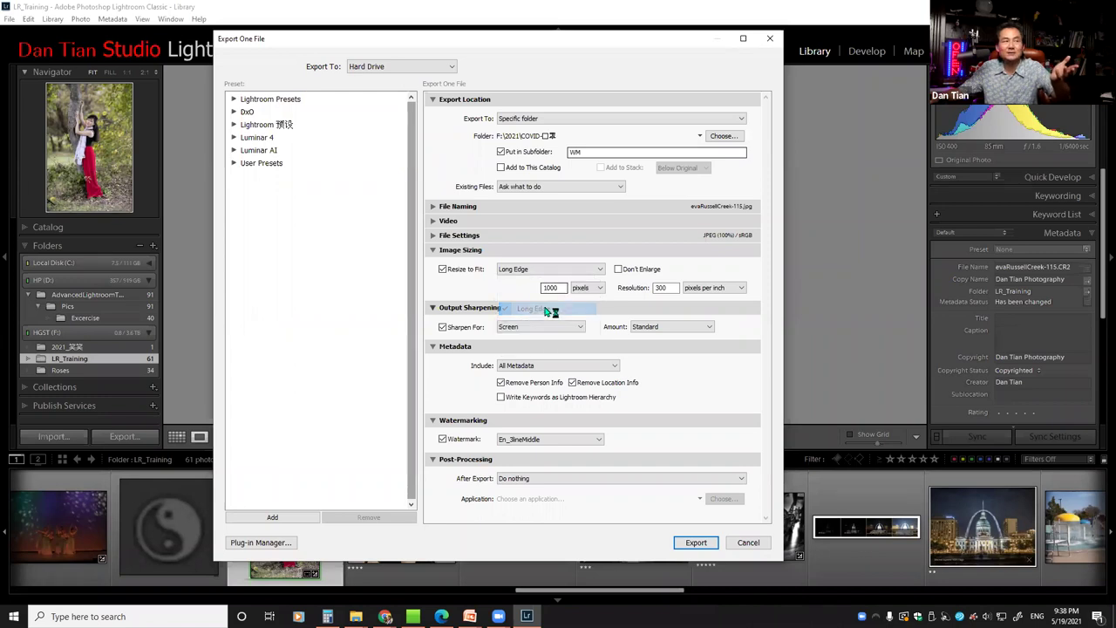
pyautogui.doubleClick(562, 289)
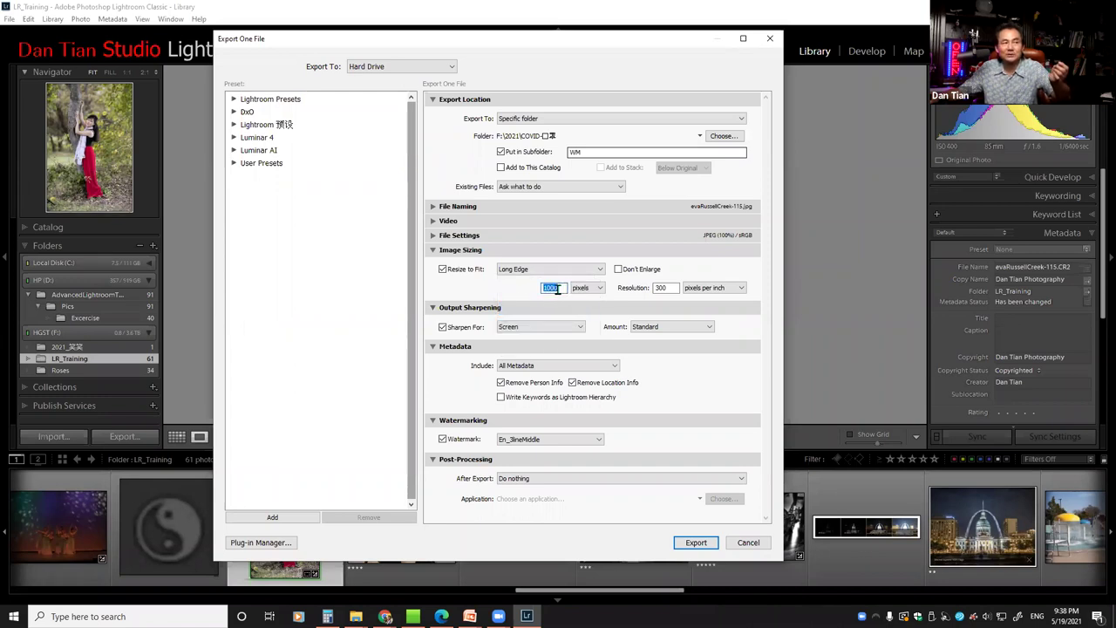
pyautogui.write('1100')
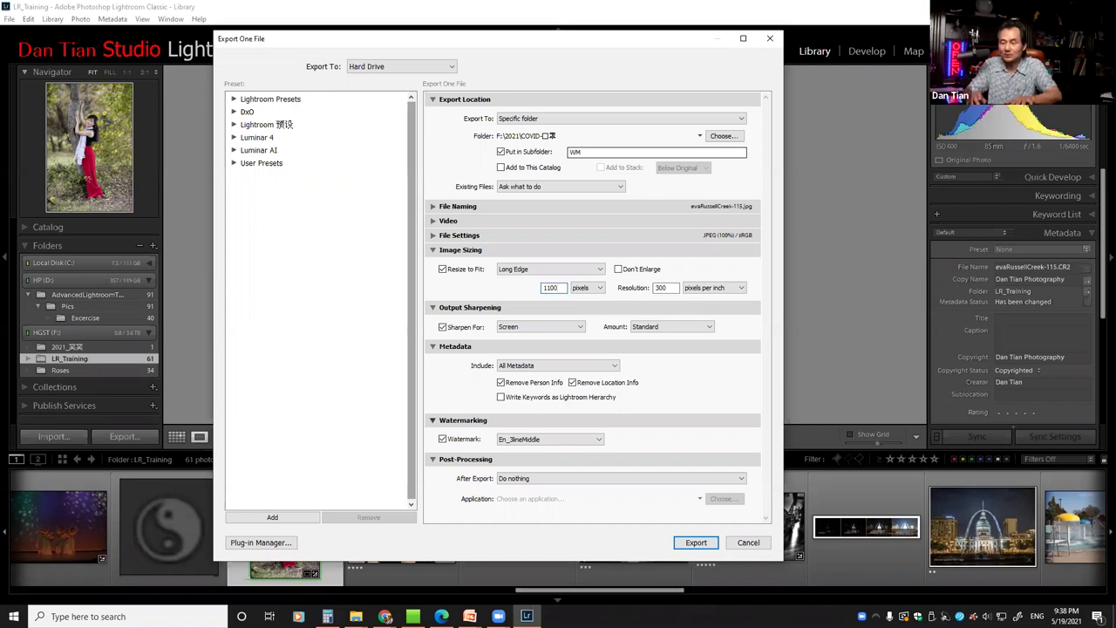
pyautogui.press('BackSpace')
pyautogui.press('BackSpace')
pyautogui.press('BackSpace')
pyautogui.press('BackSpace')
pyautogui.write('100')
pyautogui.press('BackSpace')
pyautogui.press('BackSpace')
pyautogui.press('BackSpace')
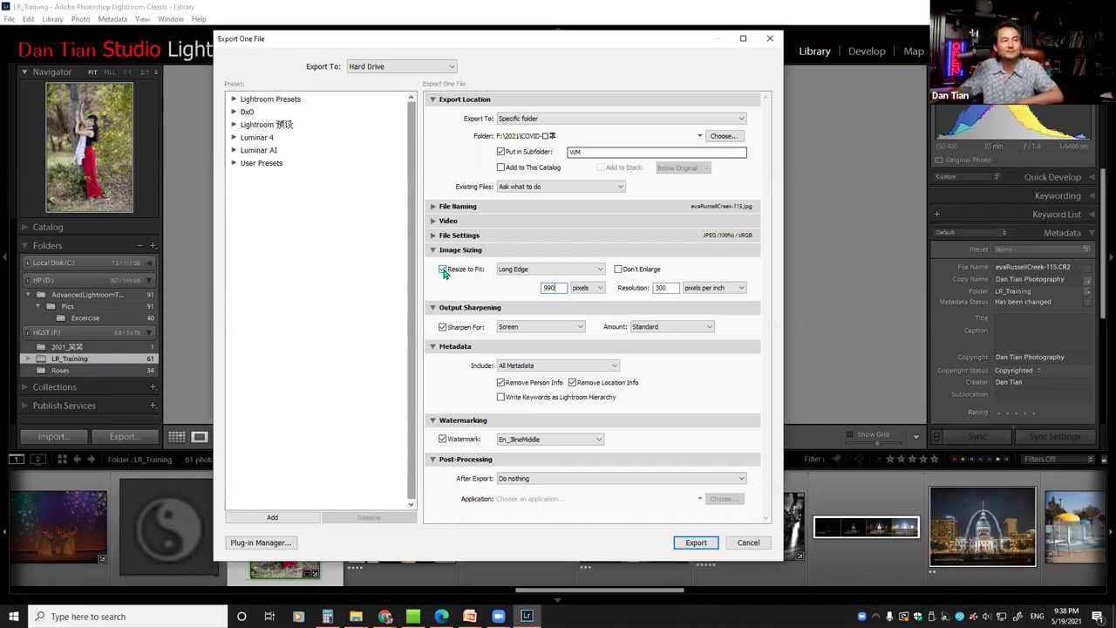
pyautogui.click(443, 269)
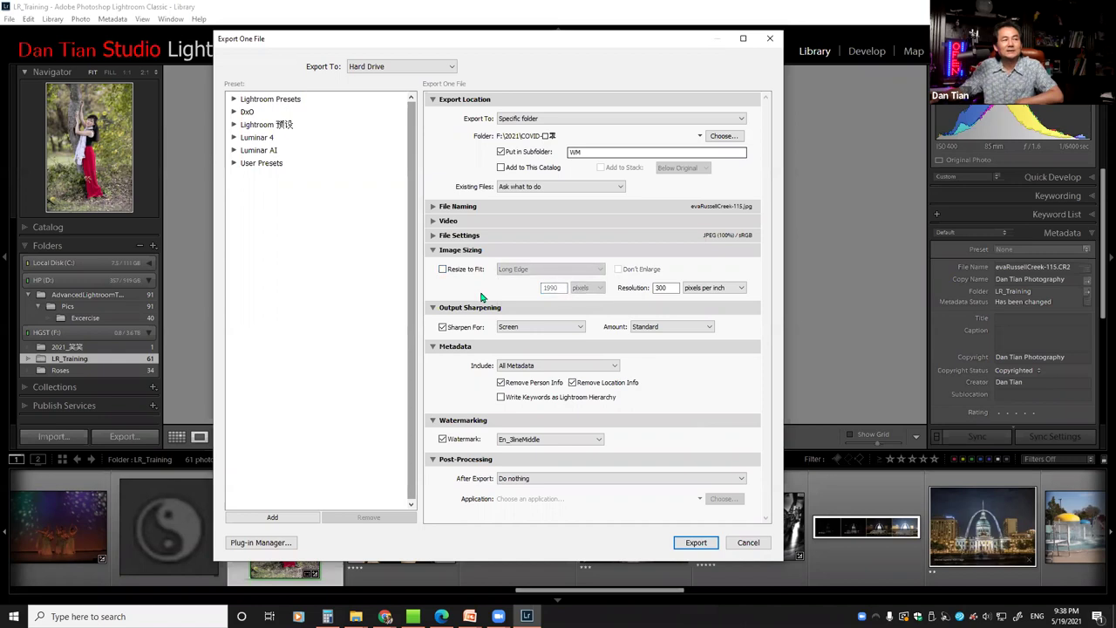
pyautogui.click(443, 269)
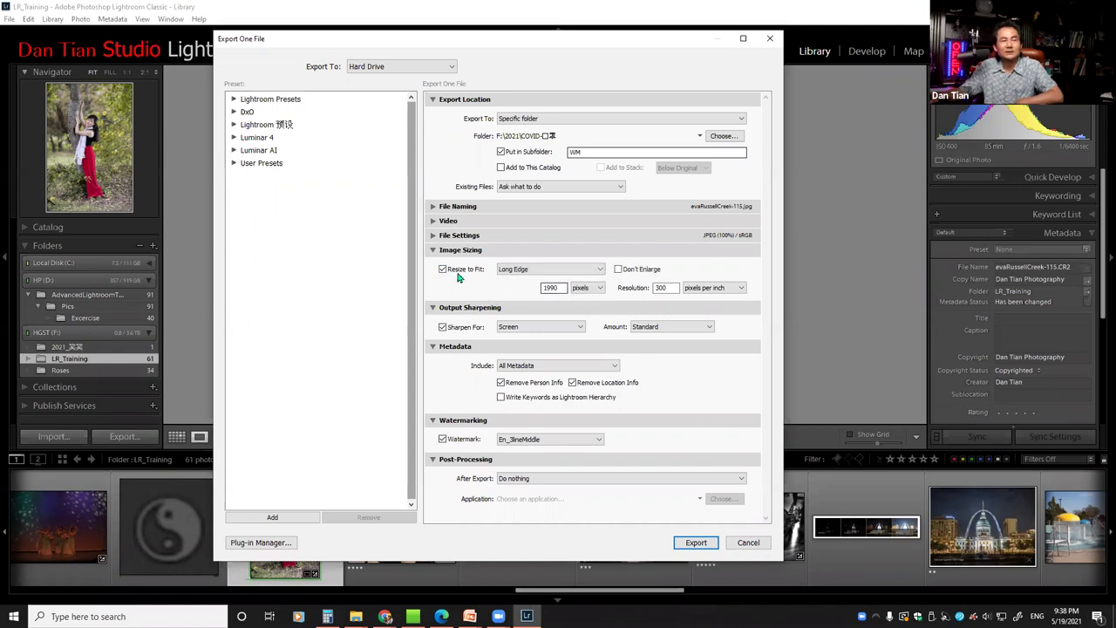
# Switch Resize to Fit to Percentage at 25%, then uncheck Resize to Fit
pyautogui.click(599, 272)
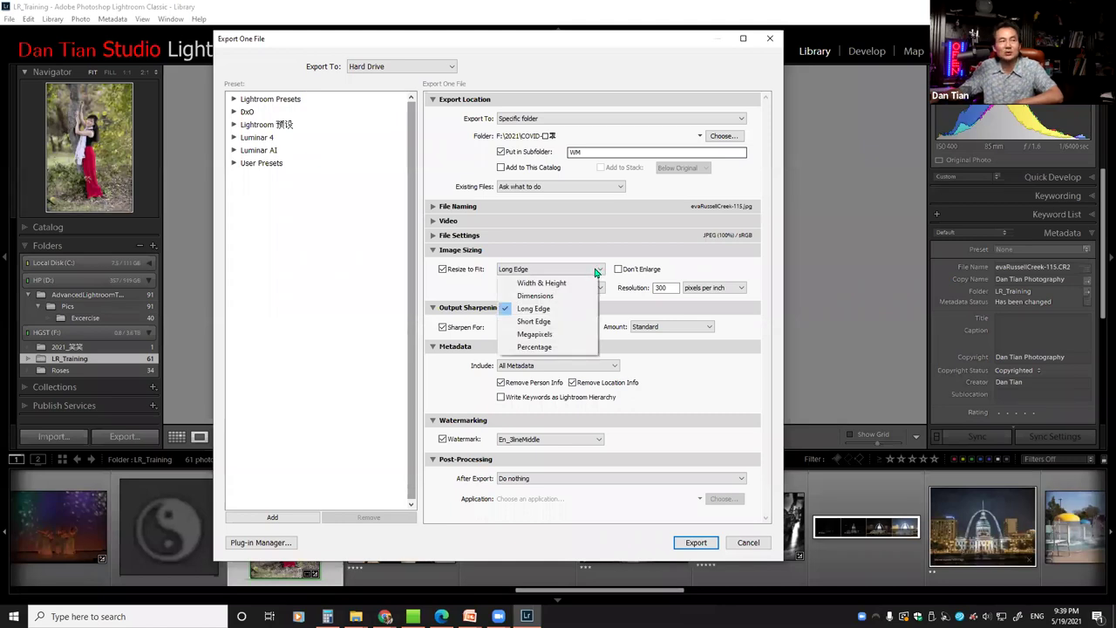
pyautogui.click(530, 349)
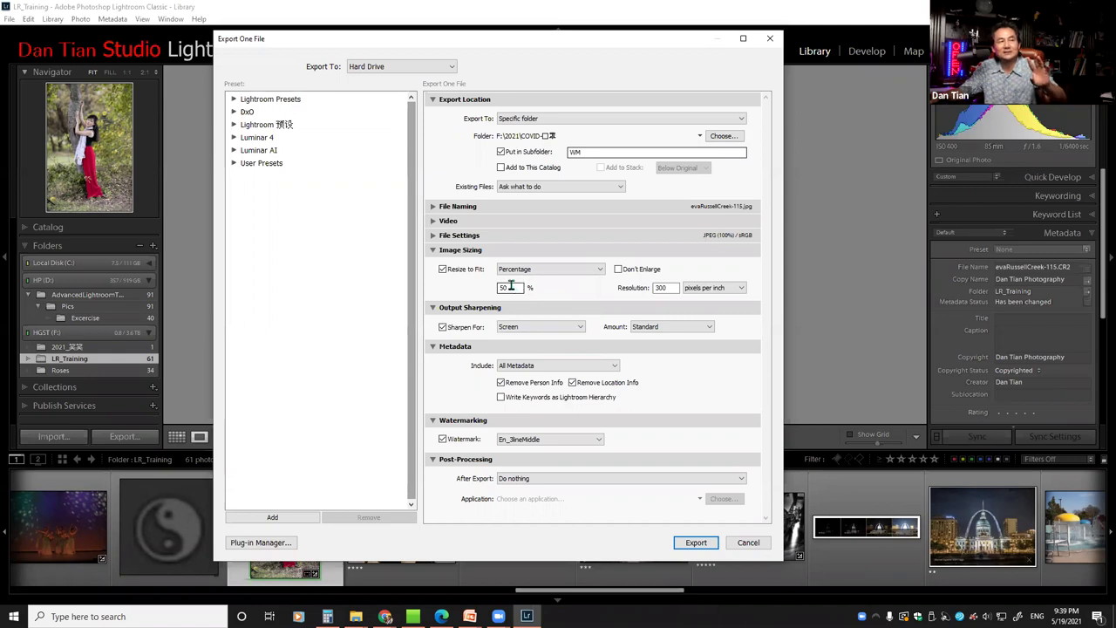
pyautogui.doubleClick(506, 288)
pyautogui.write('25')
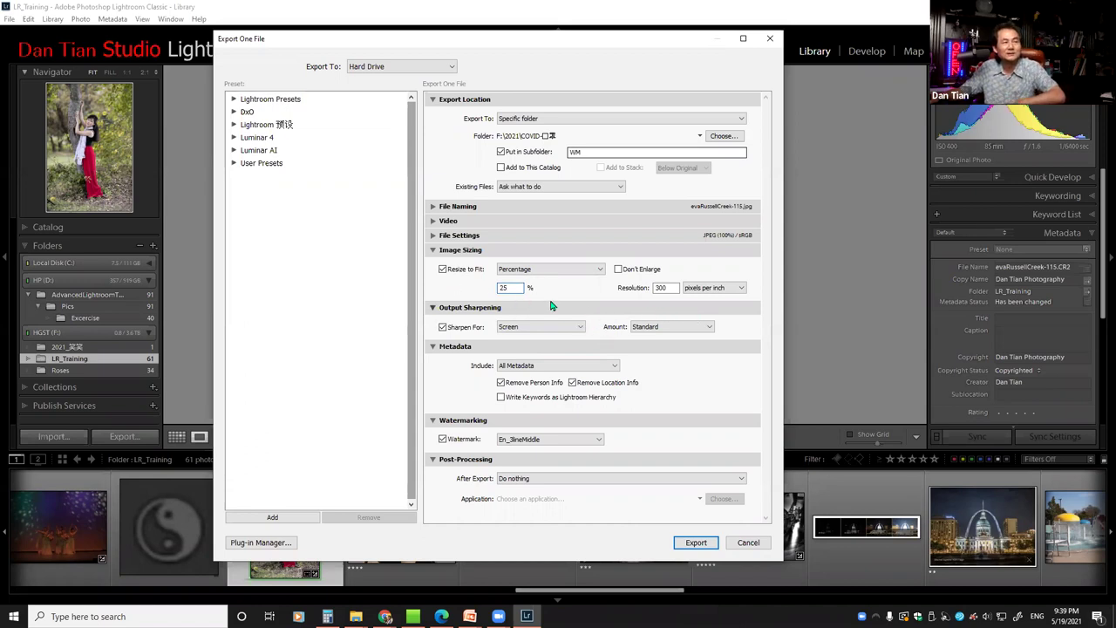
pyautogui.doubleClick(507, 289)
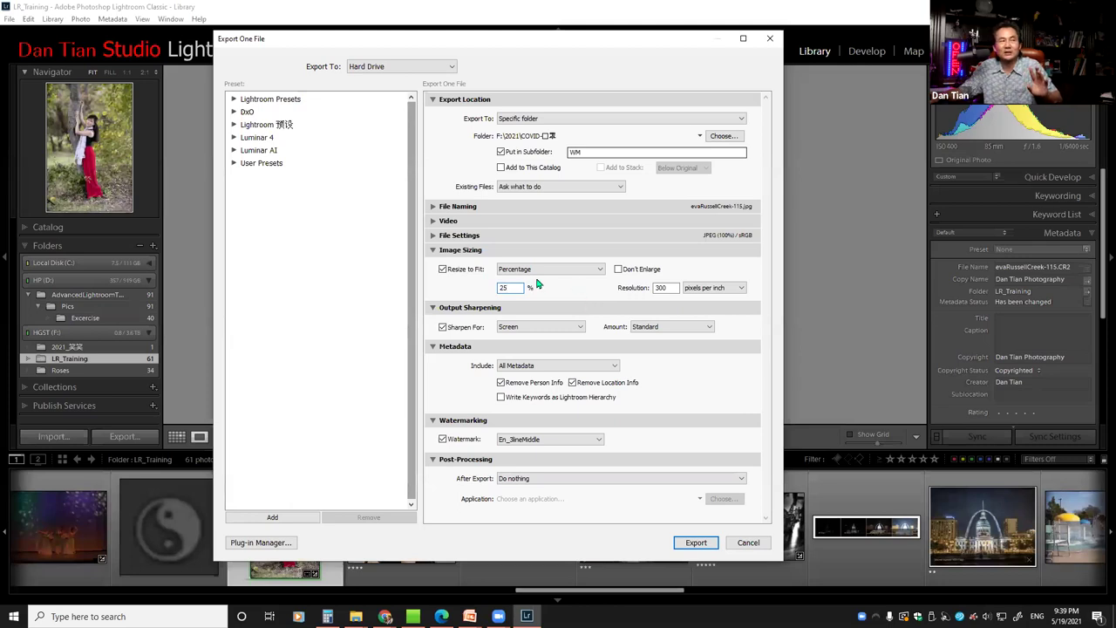
pyautogui.click(444, 269)
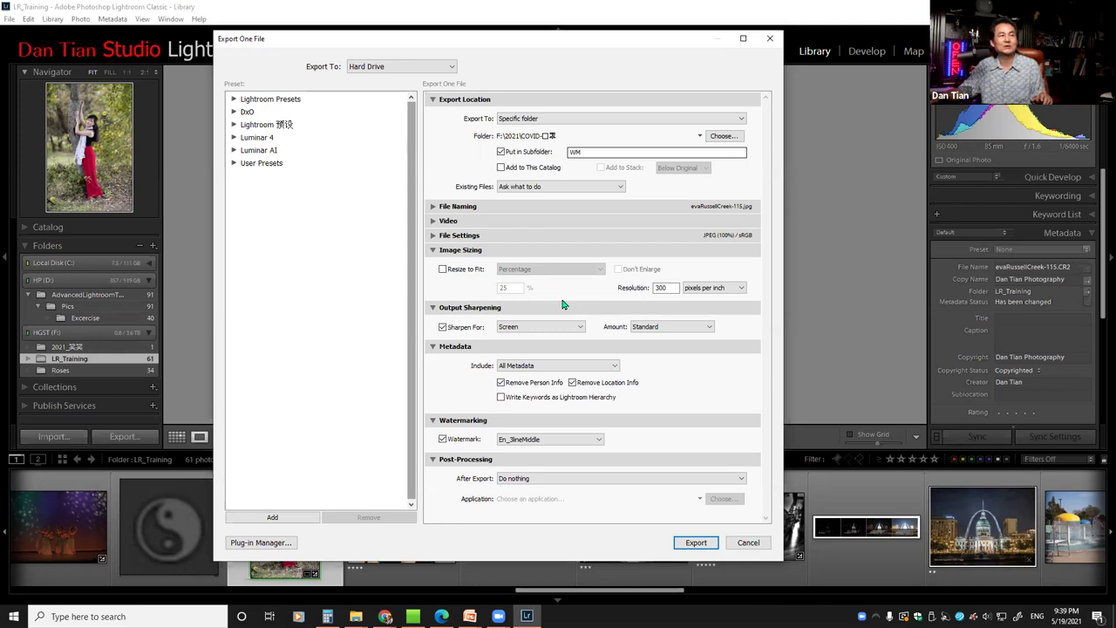
# Collapse Image Sizing, leave Sharpen For on Screen, and collapse then re-expand Metadata
pyautogui.click(434, 252)
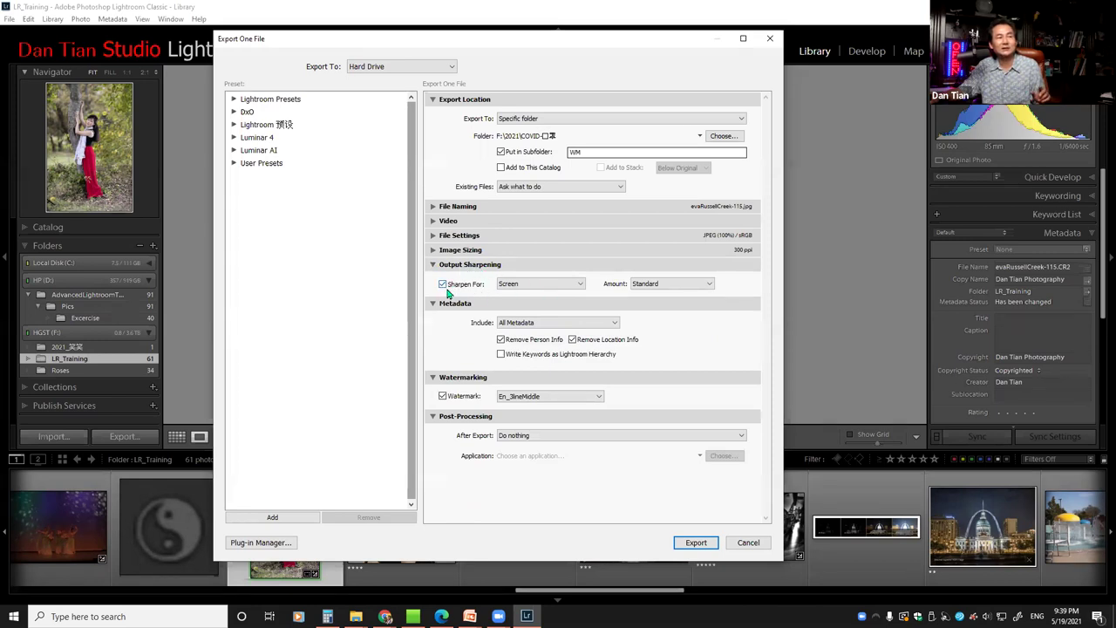
pyautogui.click(580, 285)
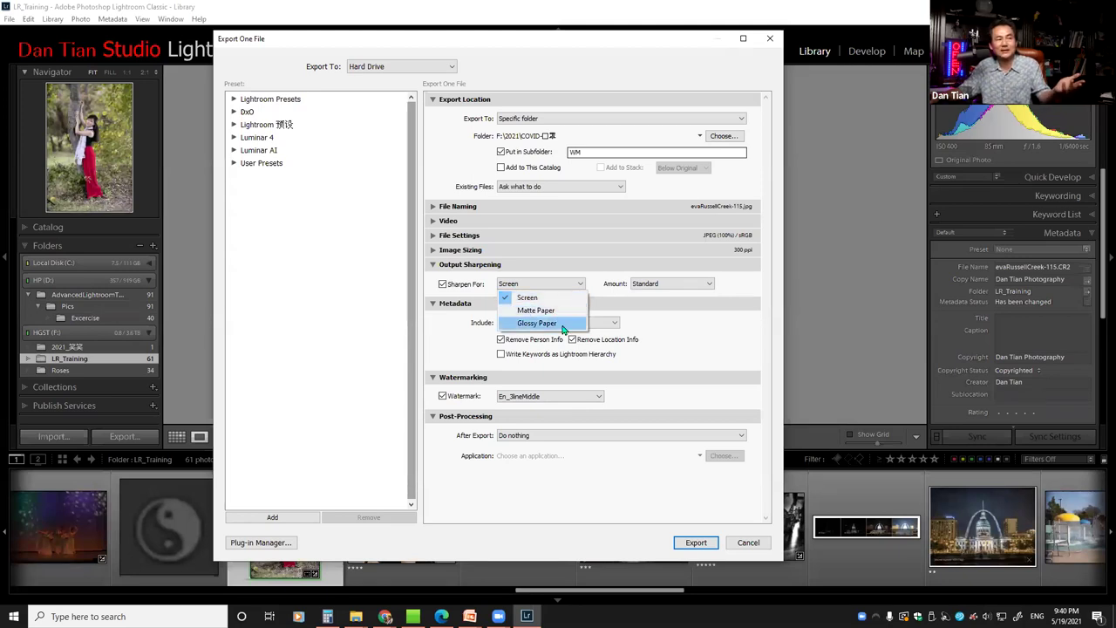
pyautogui.click(613, 303)
pyautogui.click(455, 303)
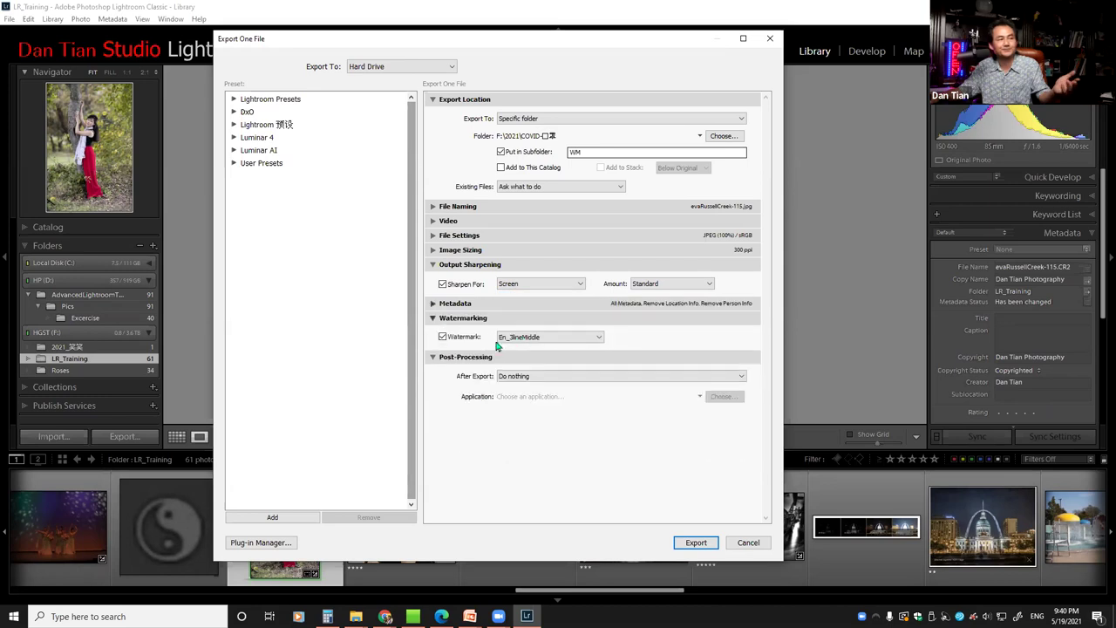
pyautogui.click(433, 304)
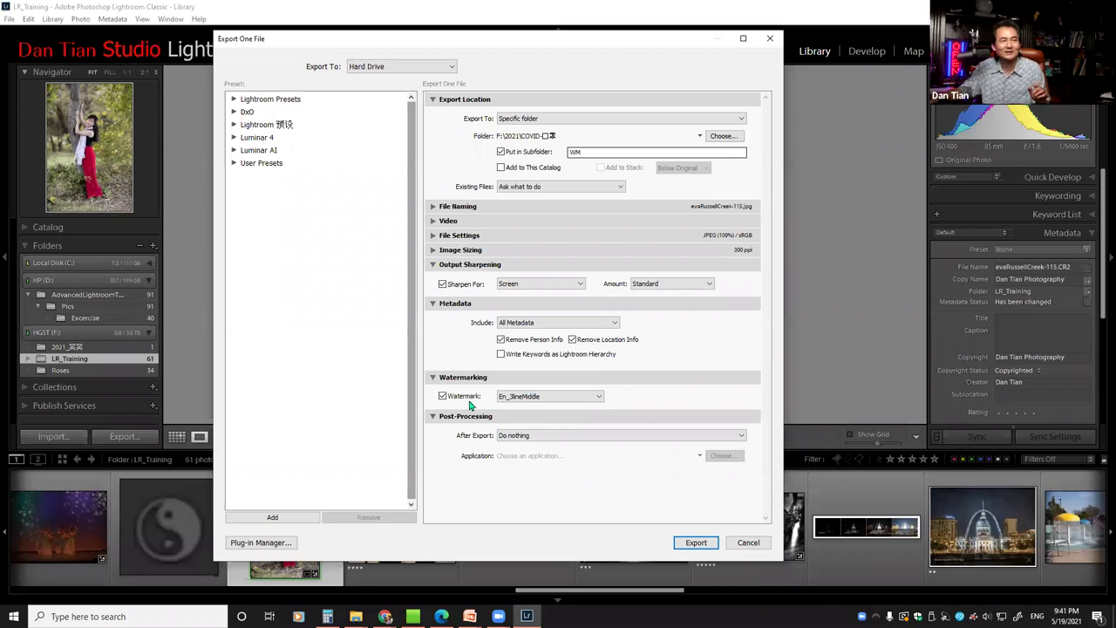
# Toggle the watermark off and on, untick Write Keywords as Lightroom Hierarchy, and list watermark styles
pyautogui.click(442, 398)
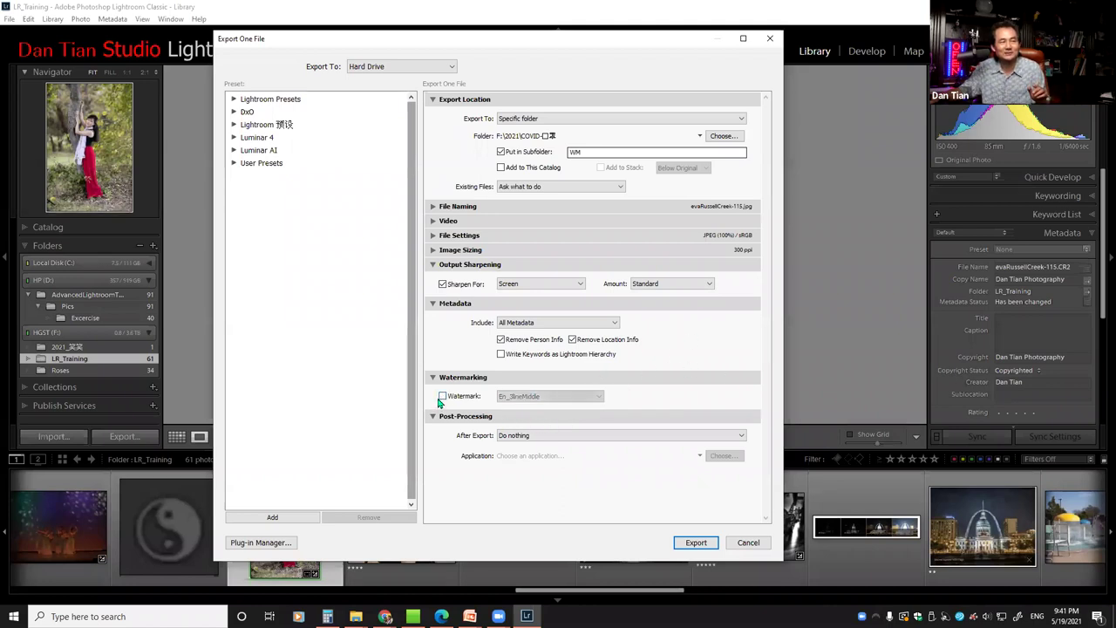
pyautogui.click(442, 397)
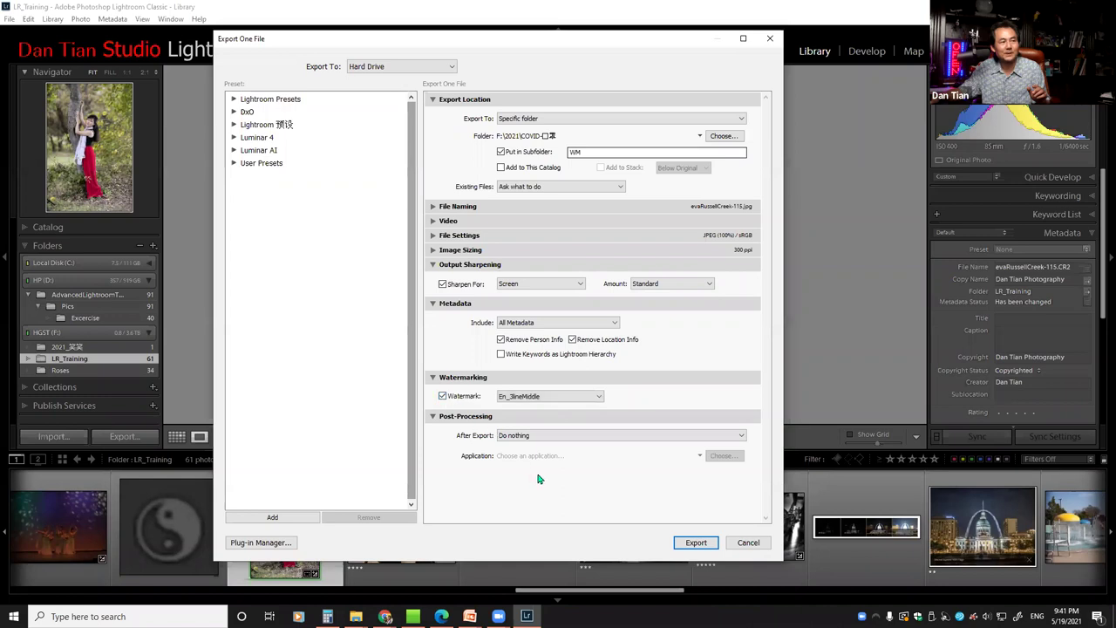
pyautogui.click(500, 353)
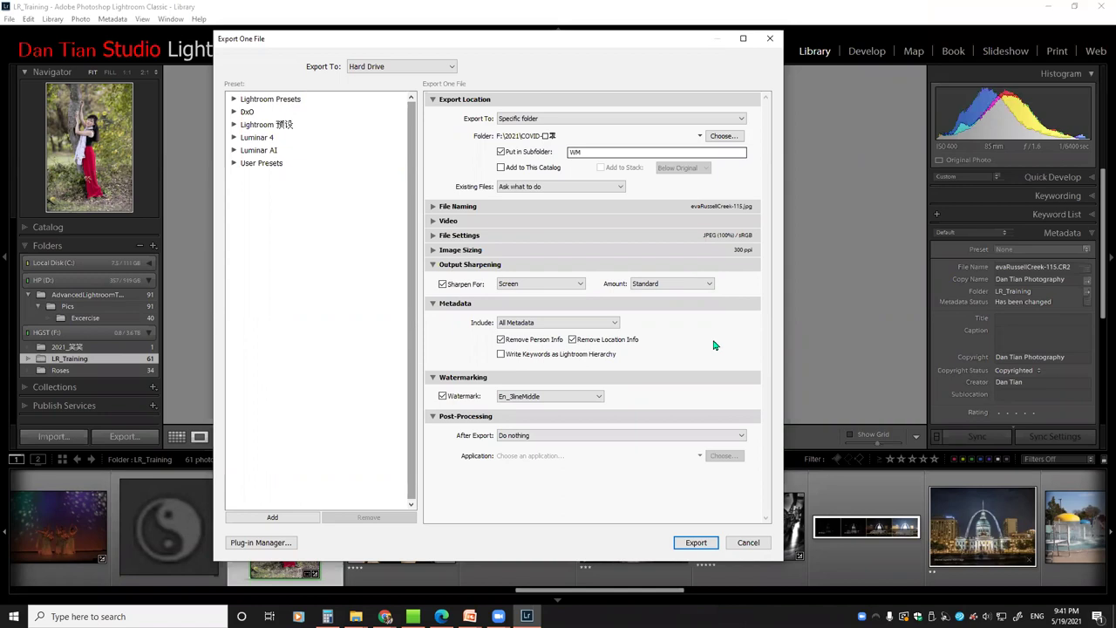
pyautogui.click(599, 399)
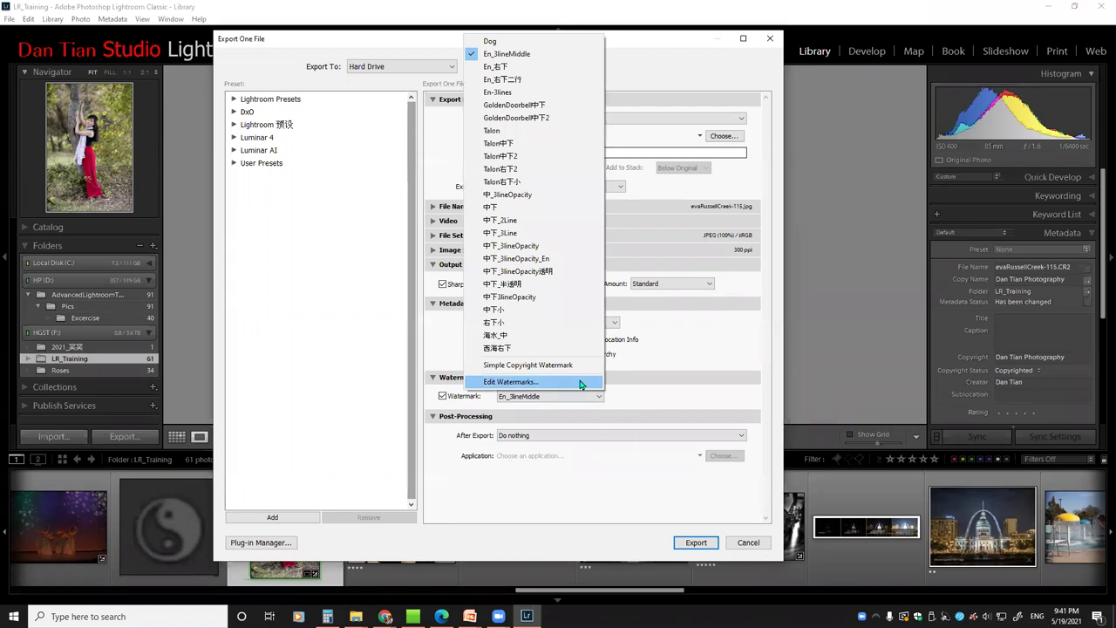
# Close the Watermark Editor unchanged and reopen it through Edit Watermarks
pyautogui.click(580, 385)
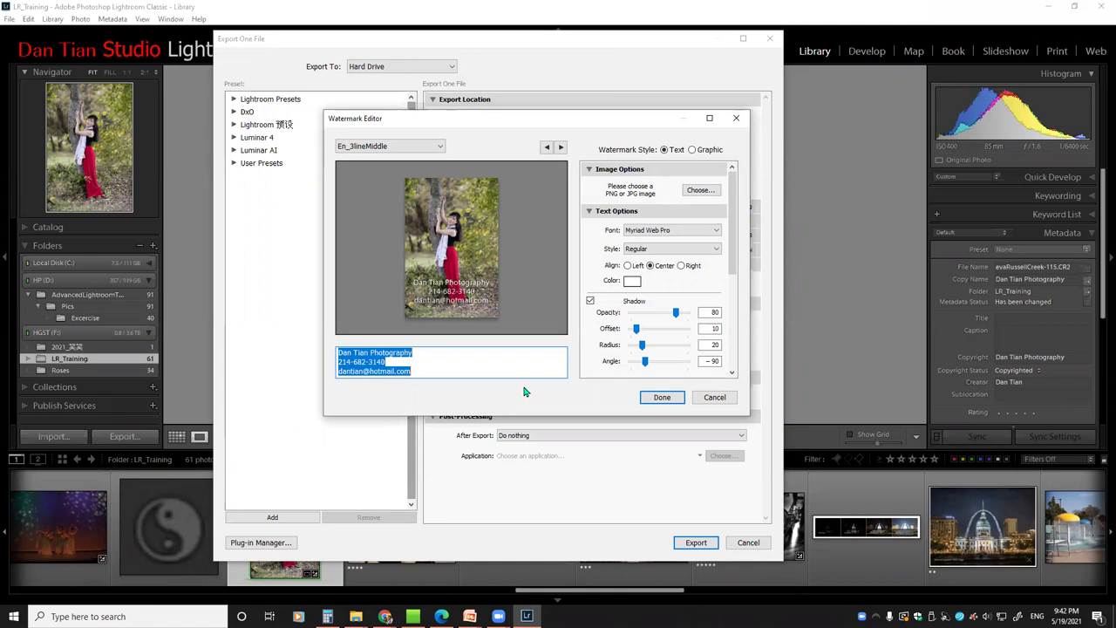
pyautogui.click(714, 398)
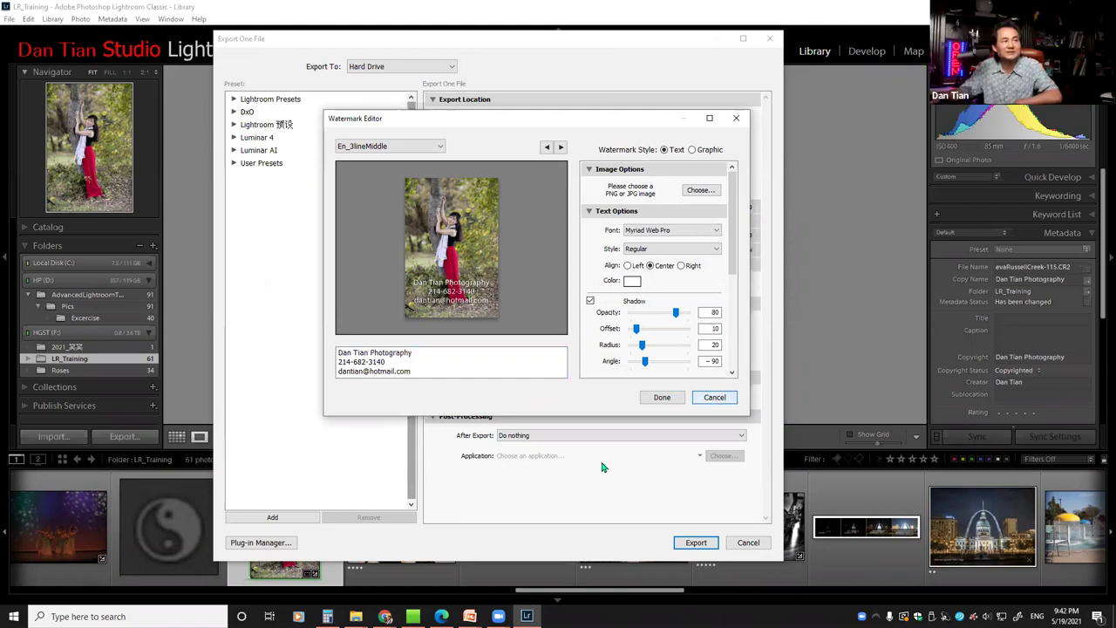
pyautogui.click(713, 397)
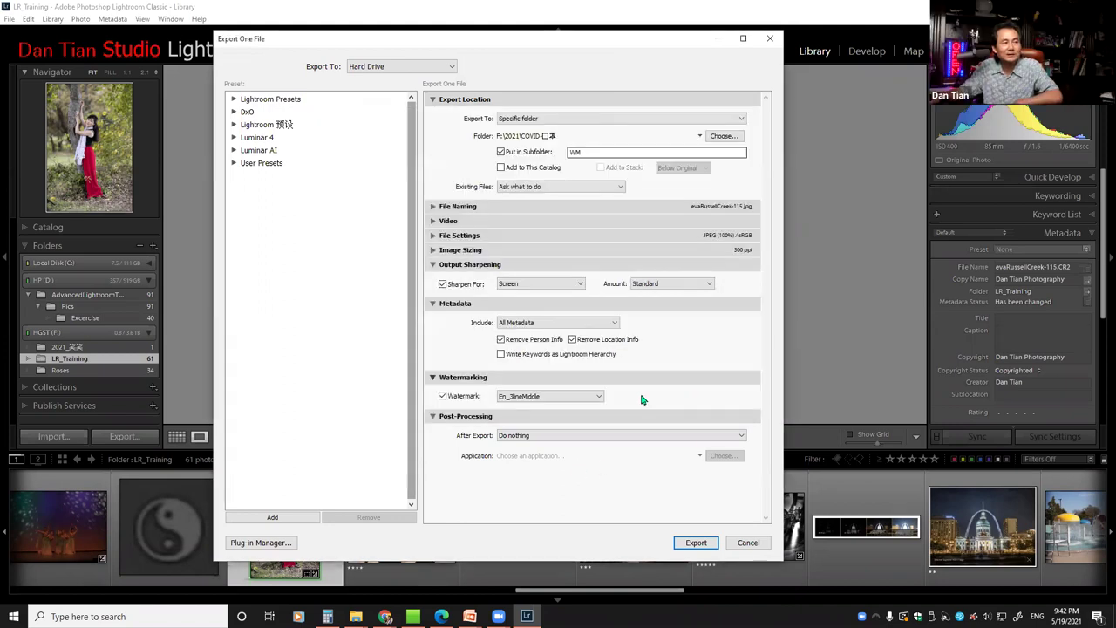
pyautogui.click(599, 397)
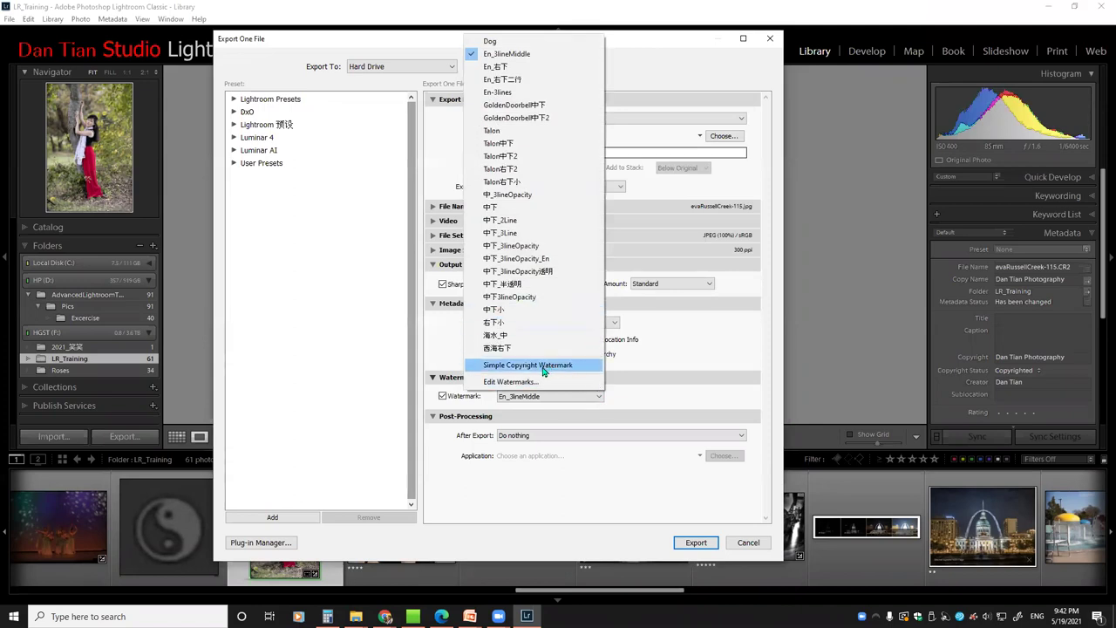
pyautogui.click(515, 382)
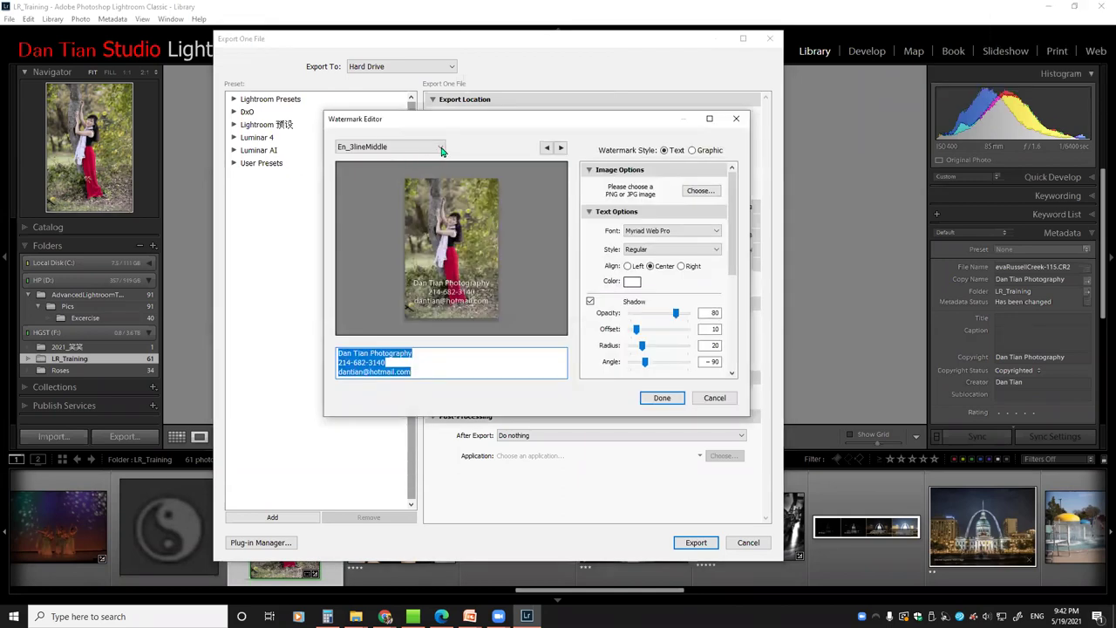
# Browse the saved watermark presets, keep En_3lineMiddle, and cancel the Watermark Editor
pyautogui.click(439, 149)
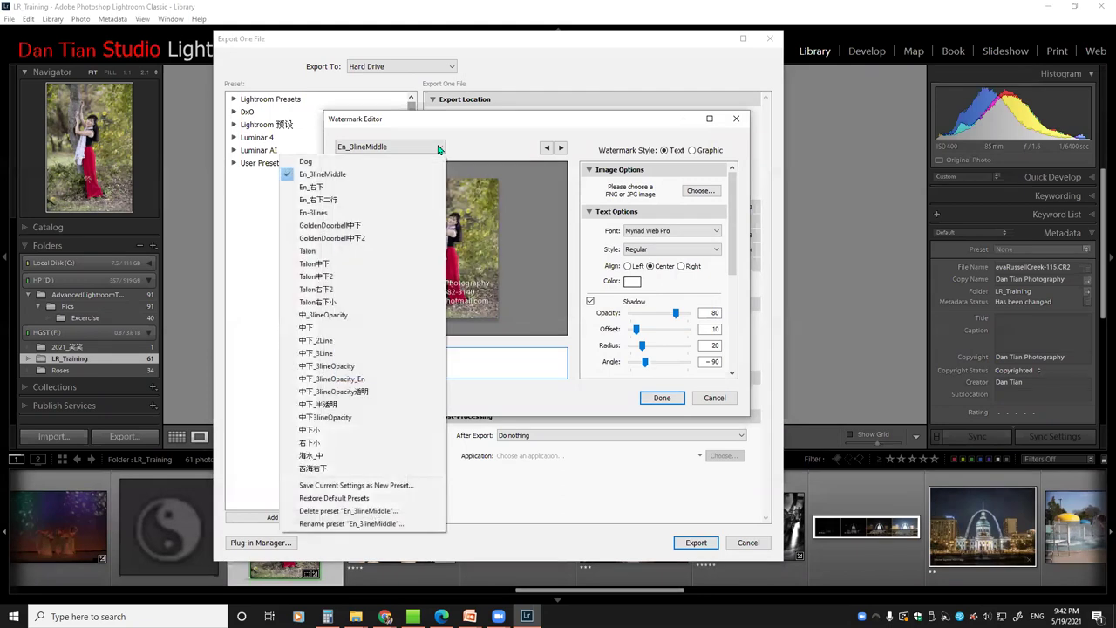
pyautogui.click(440, 149)
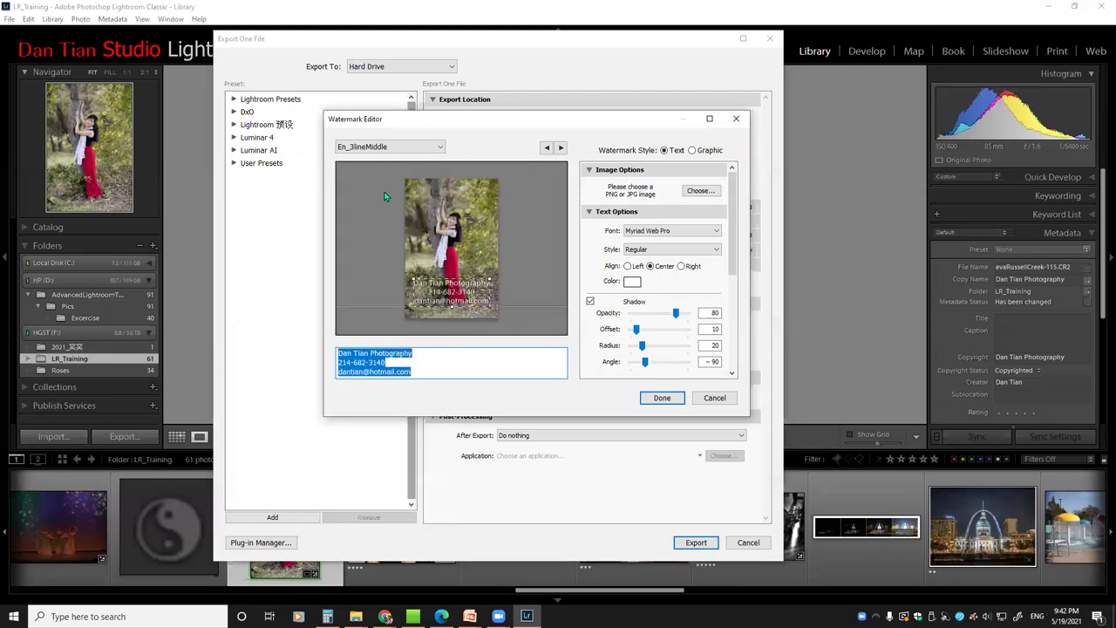
pyautogui.click(442, 150)
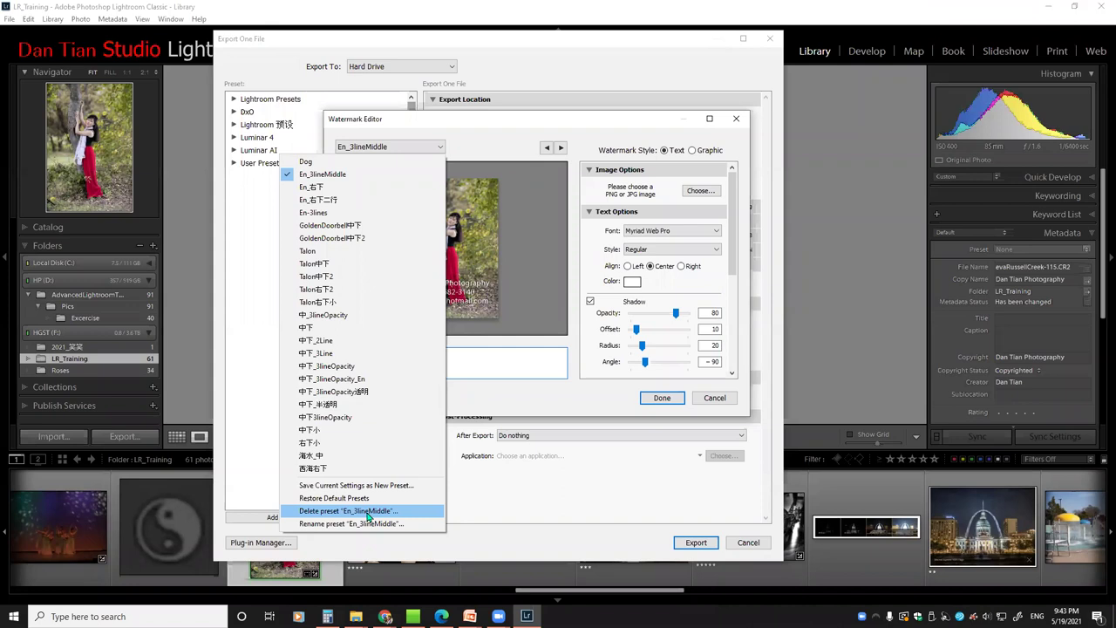
pyautogui.click(469, 407)
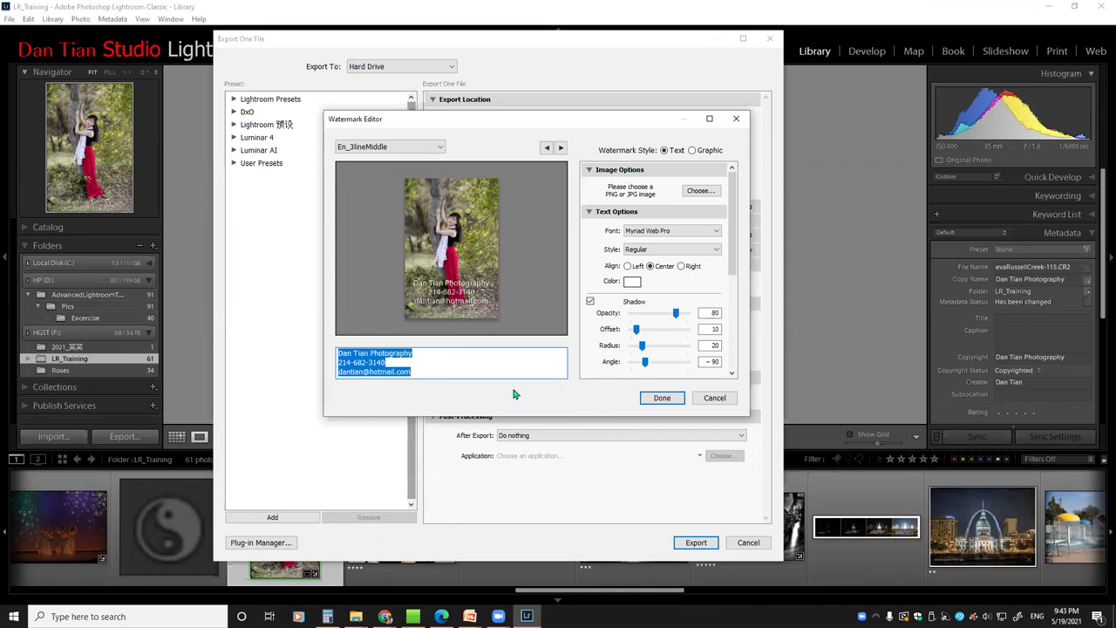
pyautogui.click(712, 398)
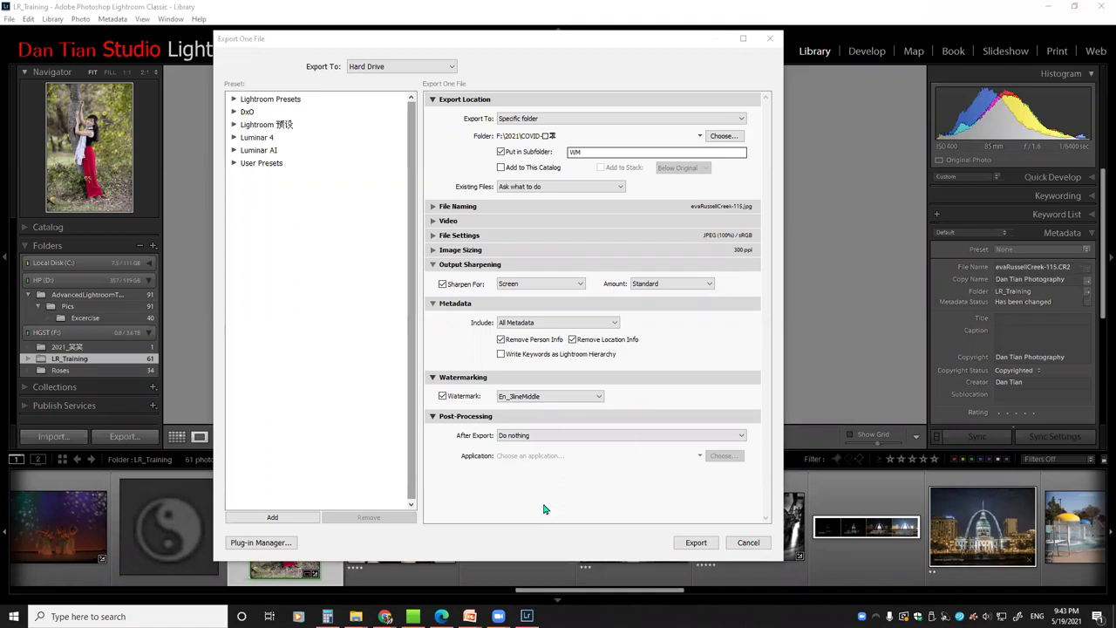
# Cancel the Export One File dialog, returning to the Library's tree portrait
pyautogui.click(746, 542)
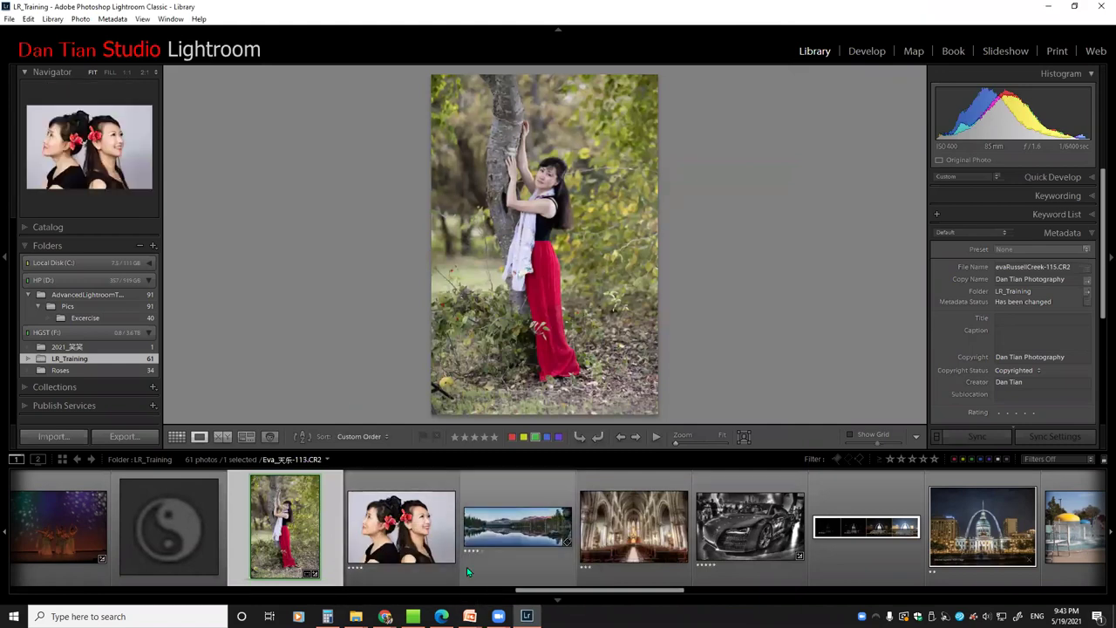
pyautogui.moveTo(469, 616)
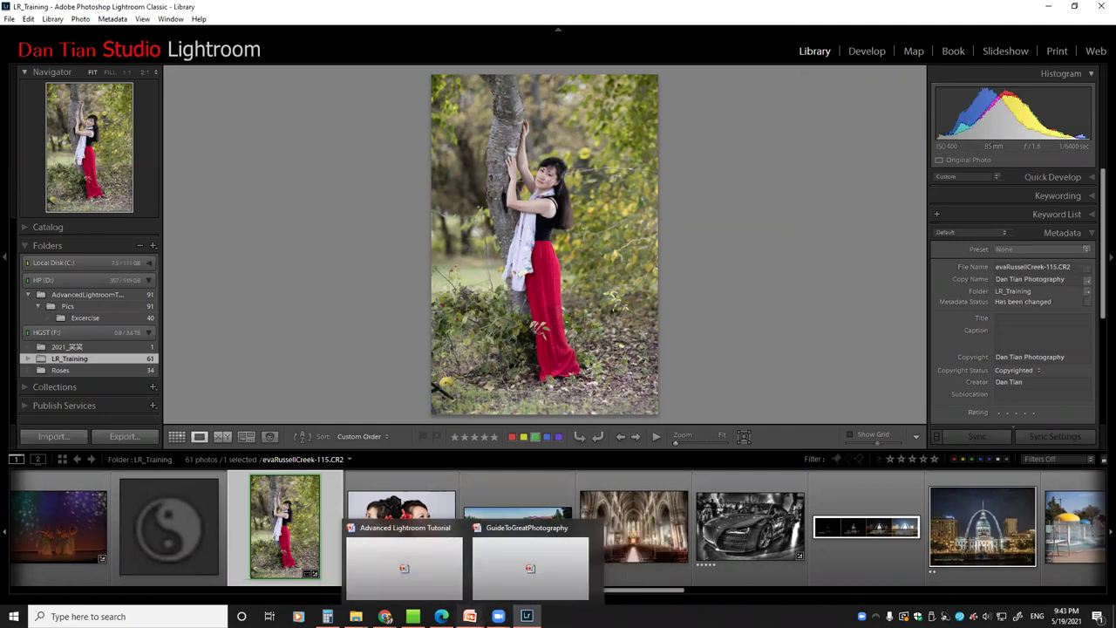
# Close the GuideToGreatPhotography presentation, then minimize the tutorial deck on slide 167
pyautogui.click(397, 536)
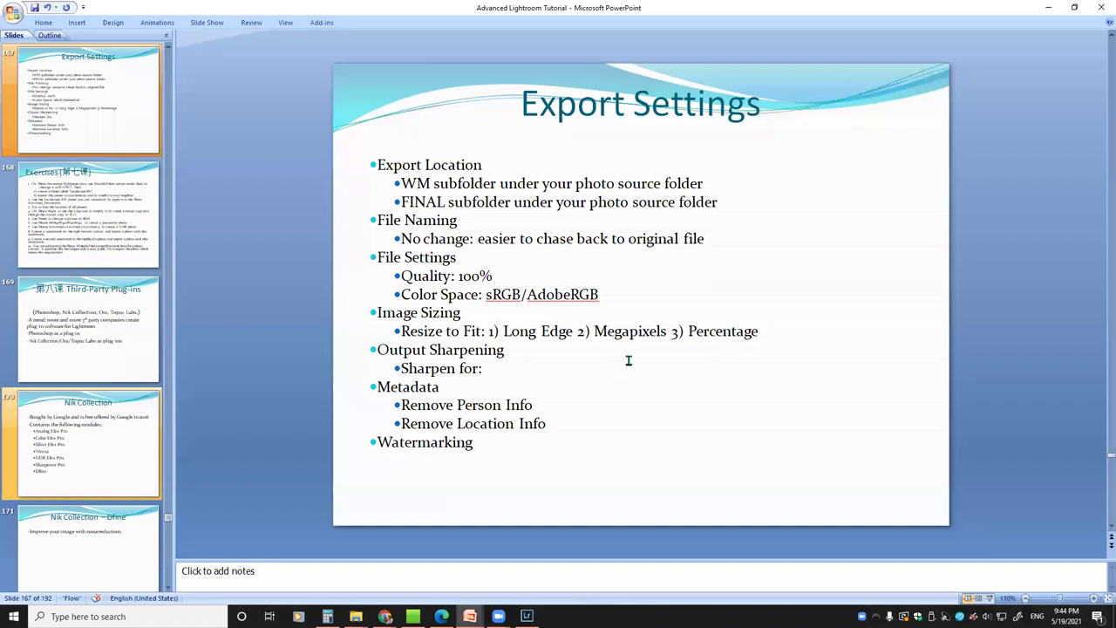
pyautogui.scroll(-1, 628, 360)
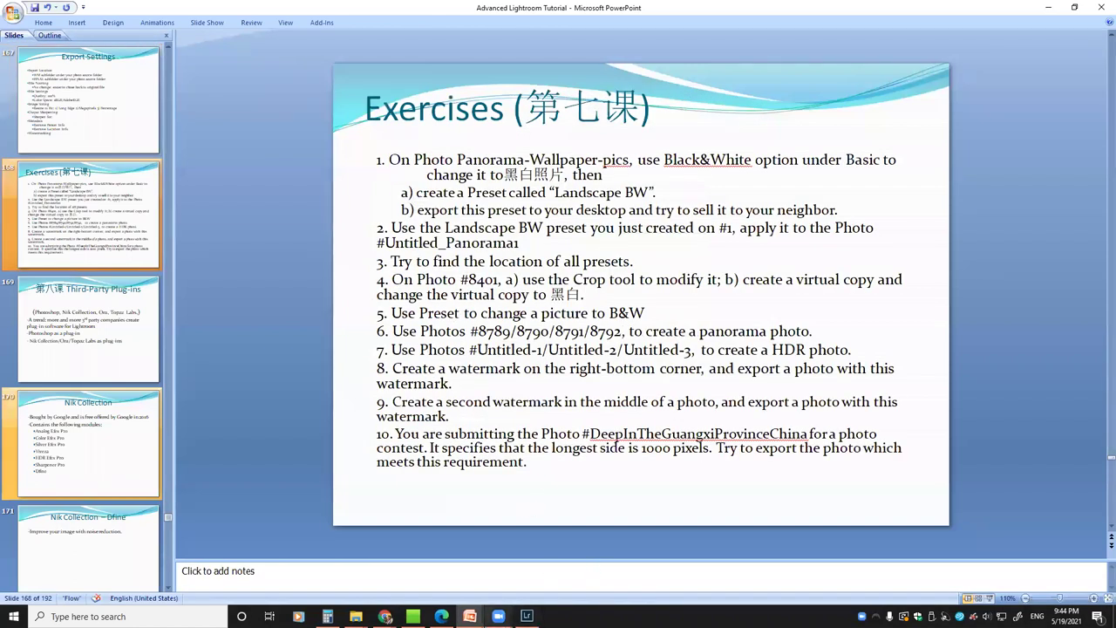
pyautogui.moveTo(526, 616)
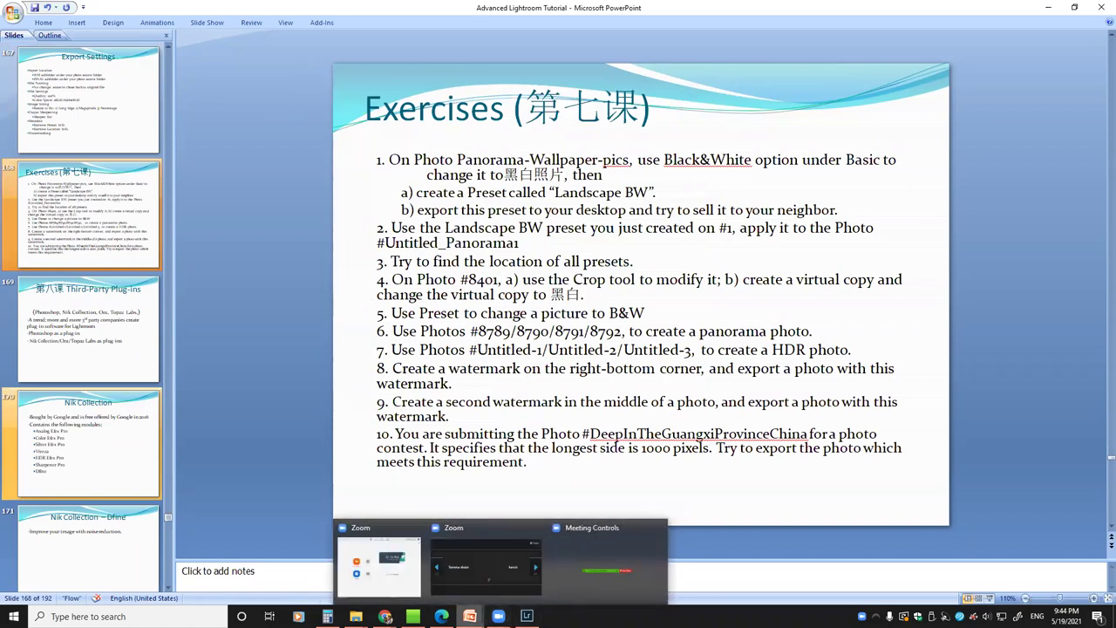
pyautogui.moveTo(470, 617)
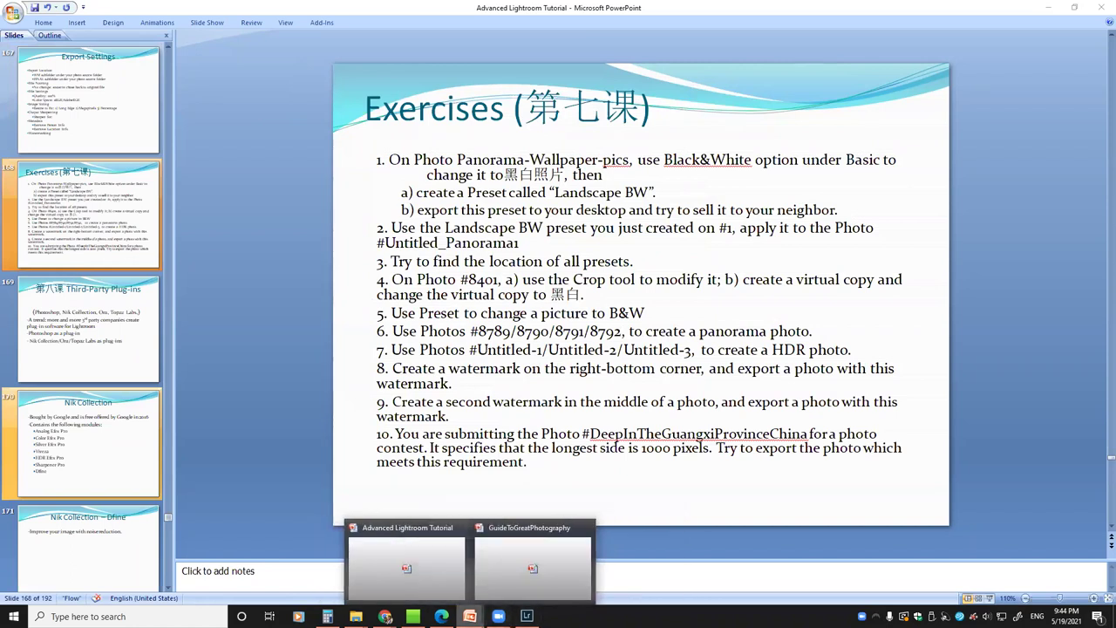
pyautogui.click(585, 527)
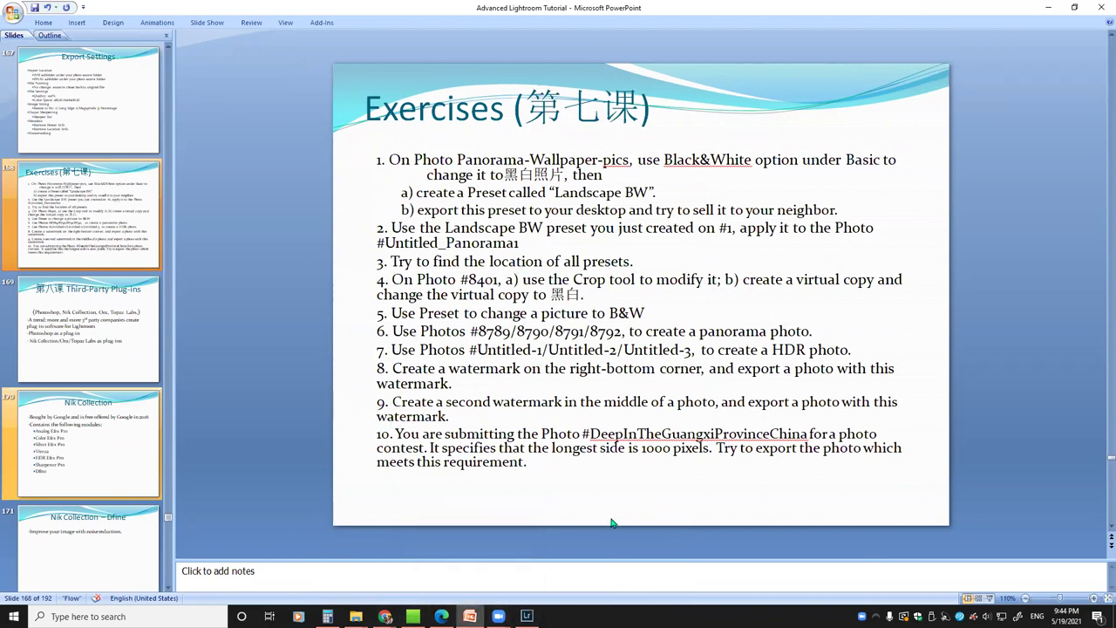
pyautogui.click(79, 108)
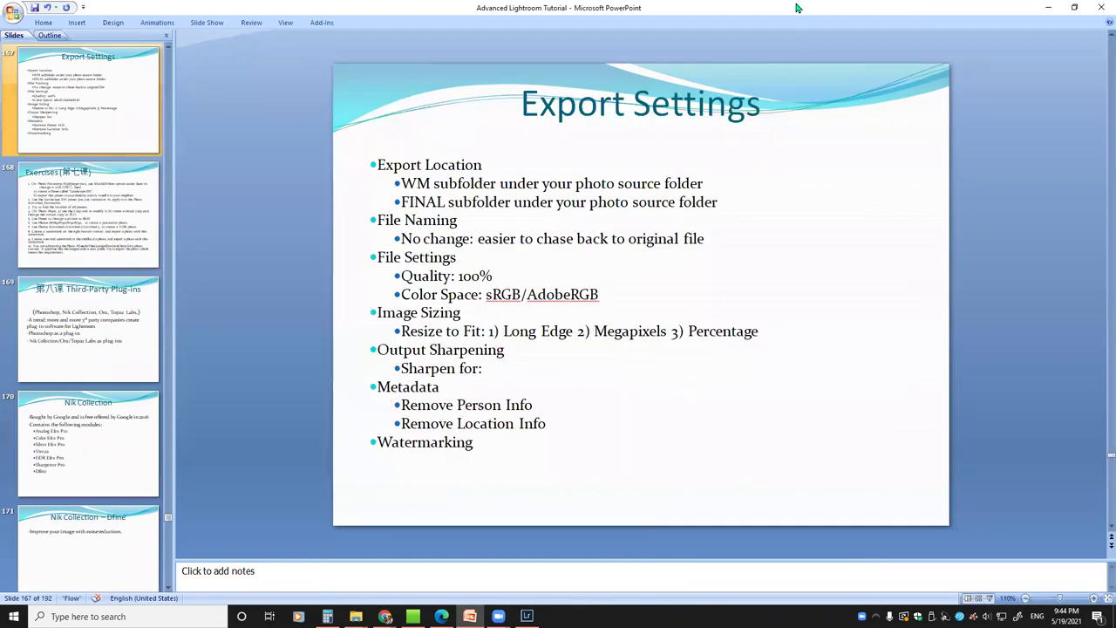
pyautogui.click(1041, 9)
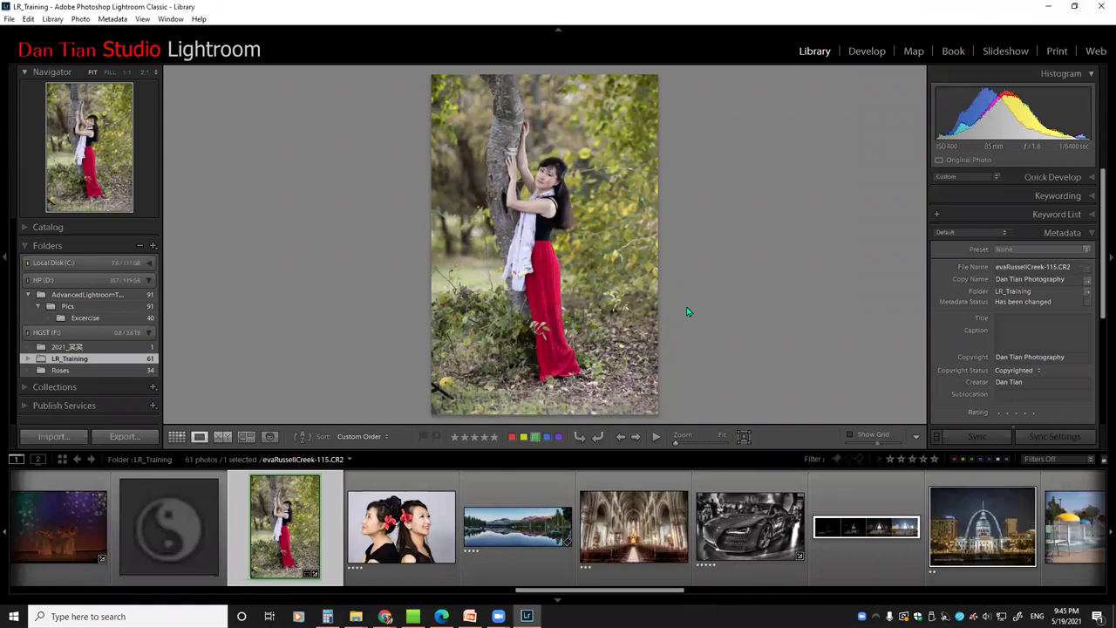
# Bring the Advanced Lightroom Tutorial deck back to the front from the PowerPoint taskbar preview
pyautogui.moveTo(469, 615)
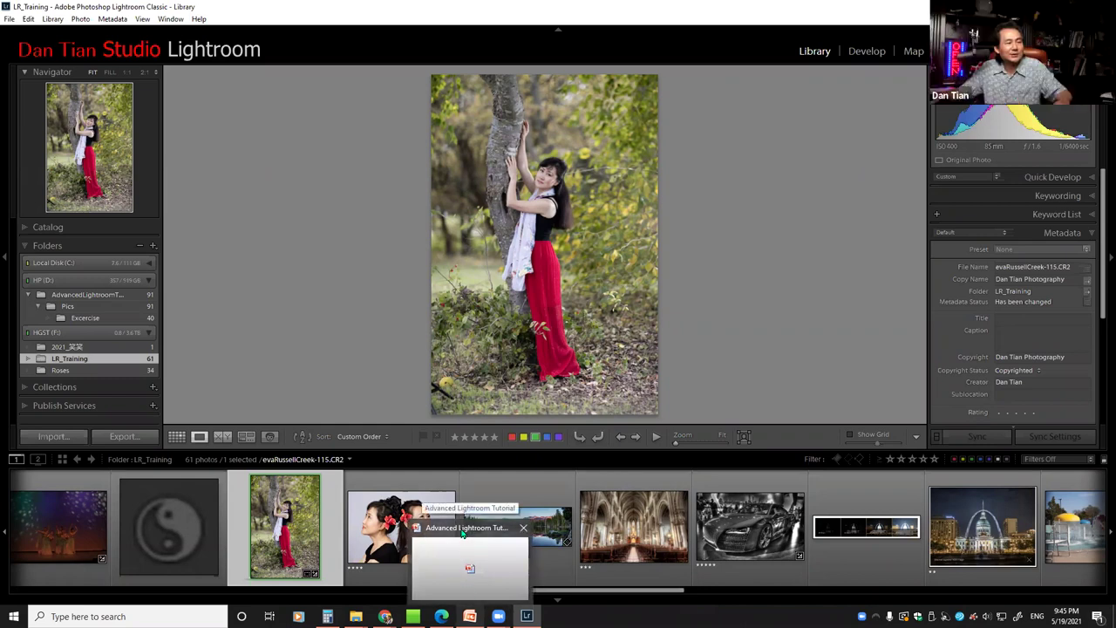
pyautogui.click(469, 568)
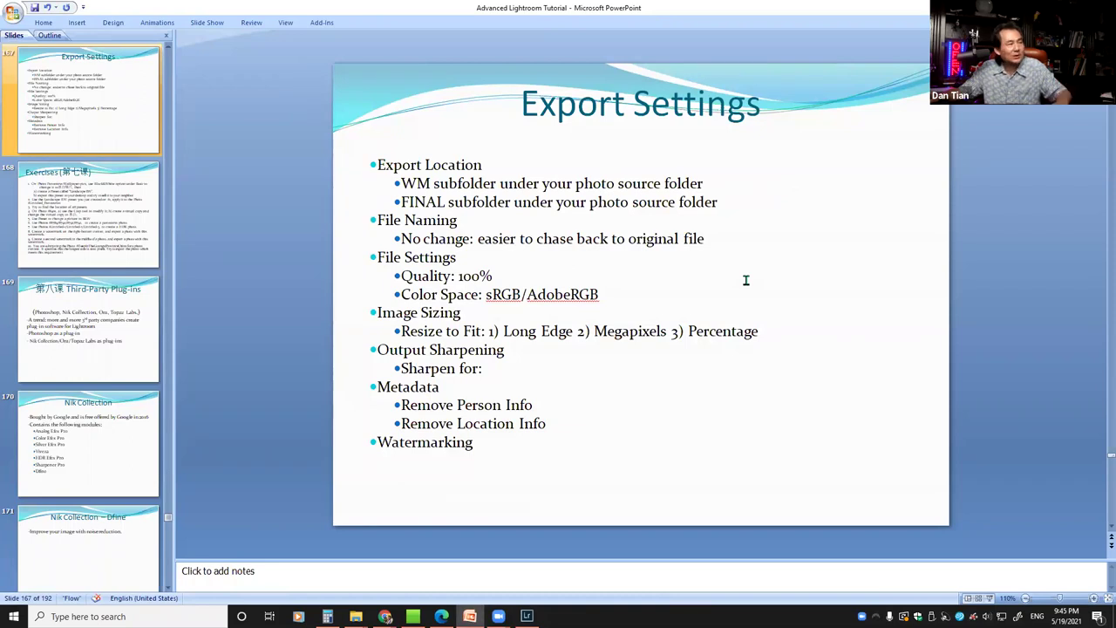
# Advance the tutorial deck to slide 168, the Exercises (第七课) list
pyautogui.press('pagedown')
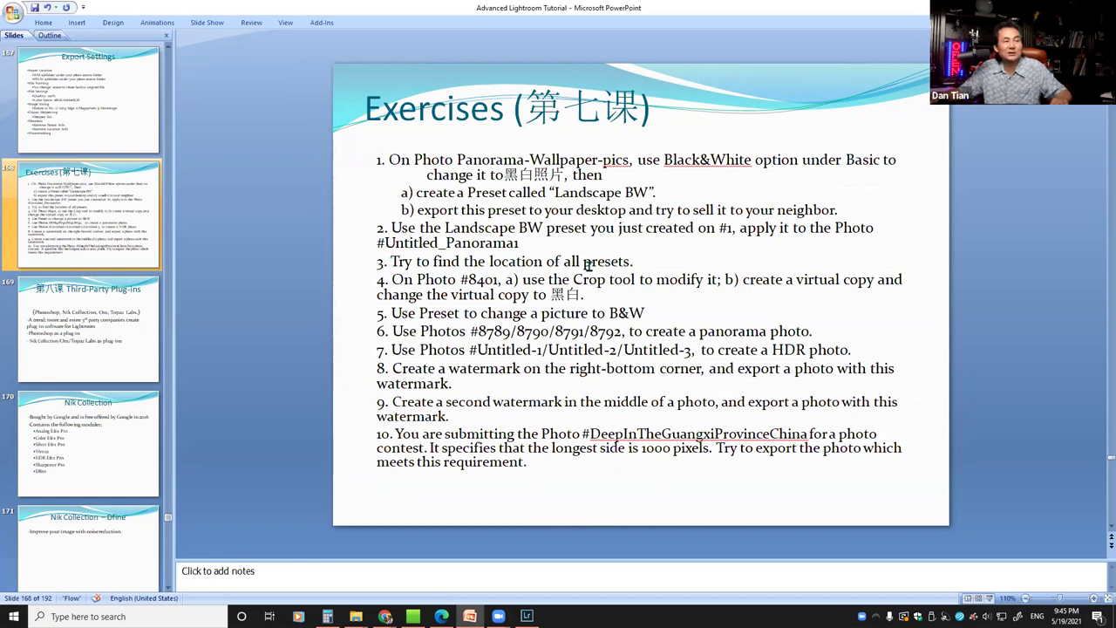
# Select the exercise 3 line 'Try to find the location of all presets.' on the Exercises slide
pyautogui.click(390, 262)
pyautogui.moveTo(441, 263); pyautogui.dragTo(633, 261)
pyautogui.click(699, 311)
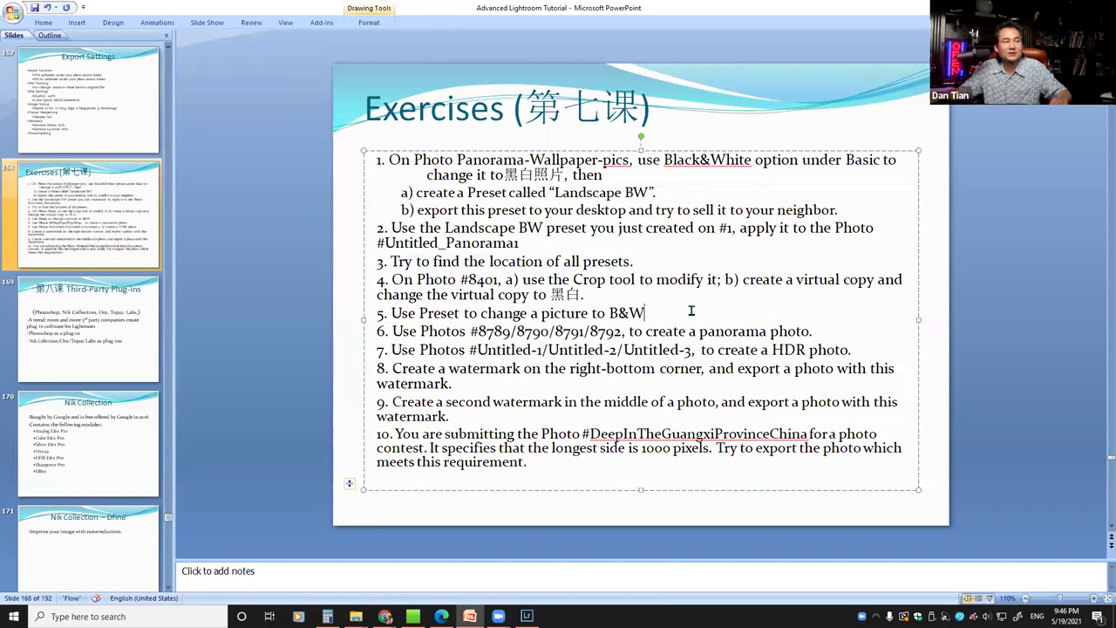
pyautogui.moveTo(635, 262); pyautogui.dragTo(399, 264)
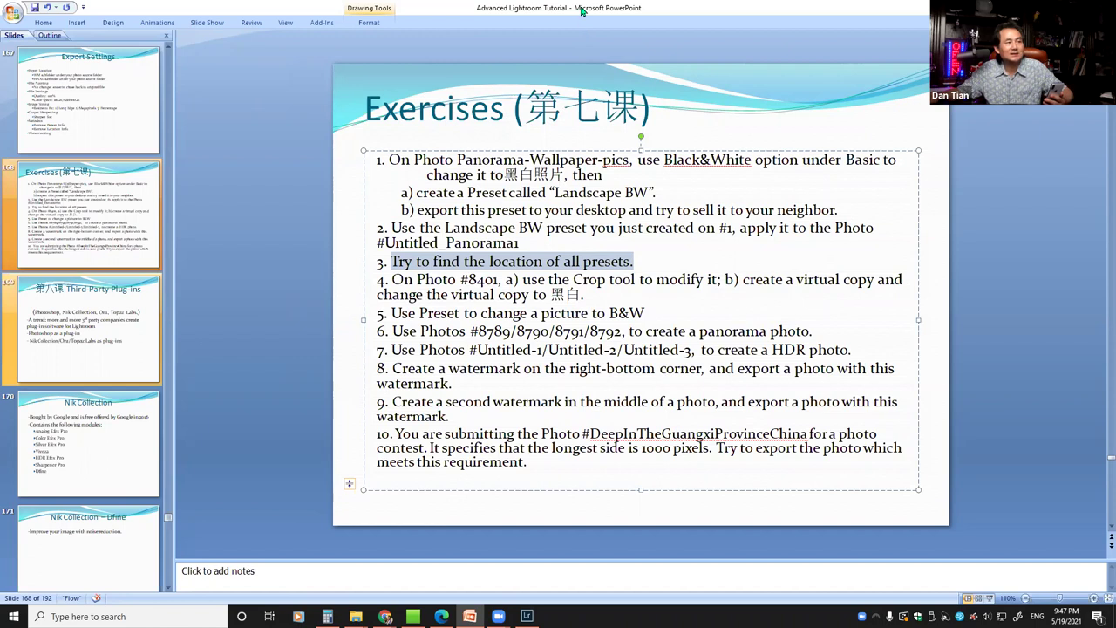
# Return to Lightroom, scroll the filmstrip to the first photos, and hide the top panel
pyautogui.doubleClick(582, 12)
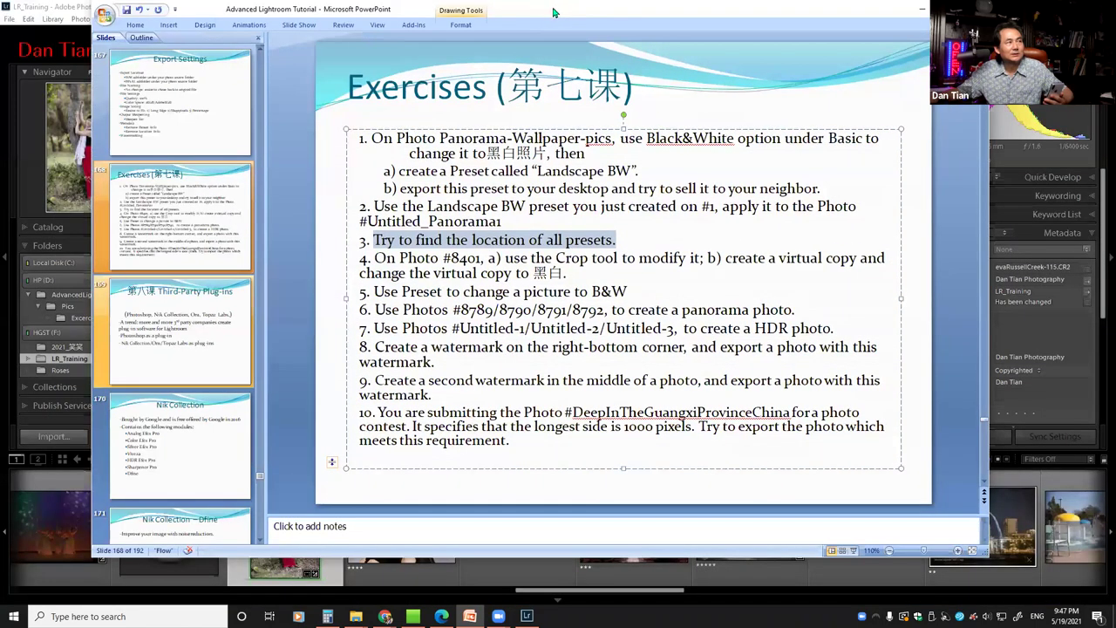
pyautogui.click(526, 616)
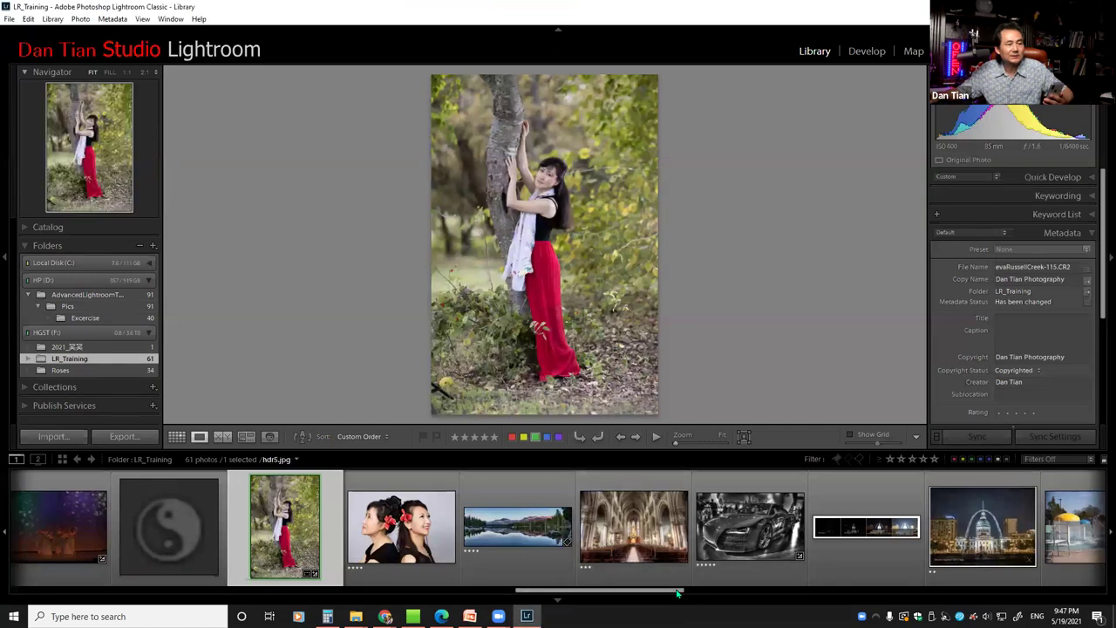
pyautogui.scroll(-2, 697, 586)
pyautogui.scroll(-10, 731, 558)
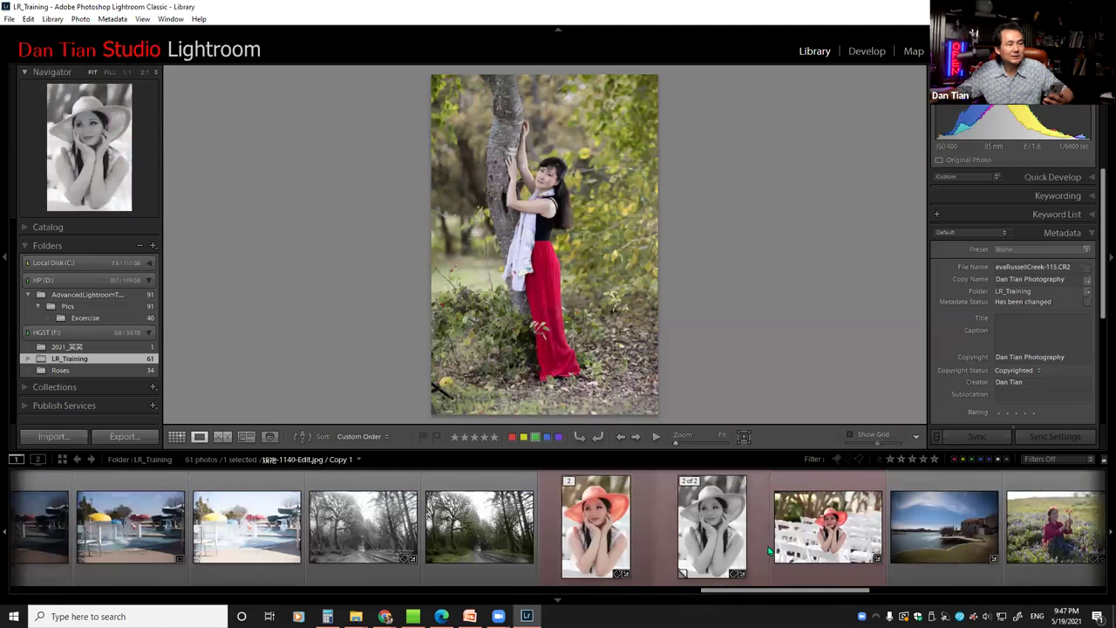
pyautogui.moveTo(798, 591); pyautogui.dragTo(538, 590)
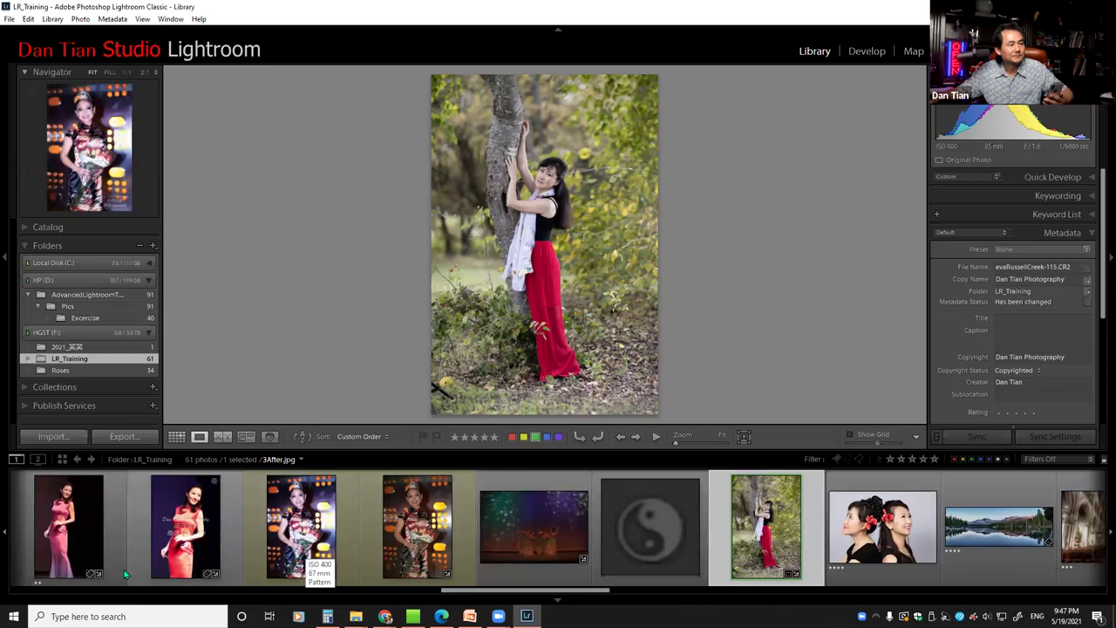
pyautogui.moveTo(518, 593); pyautogui.dragTo(86, 594)
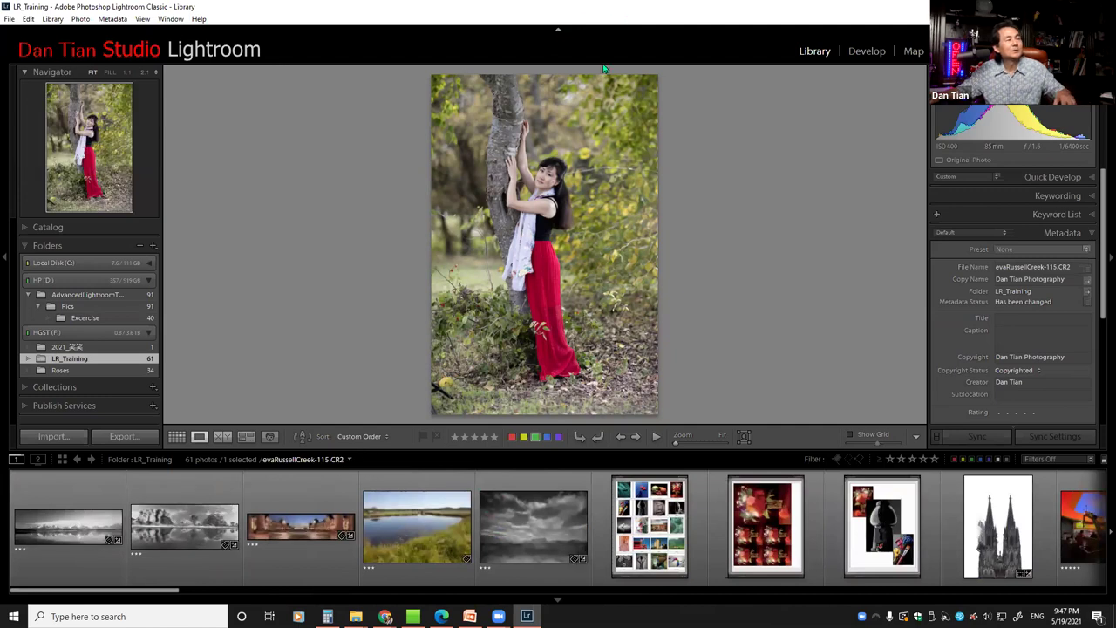
pyautogui.click(558, 29)
# Filter the library grid by the text '8401' and open the matching photo full size
pyautogui.moveTo(557, 33)
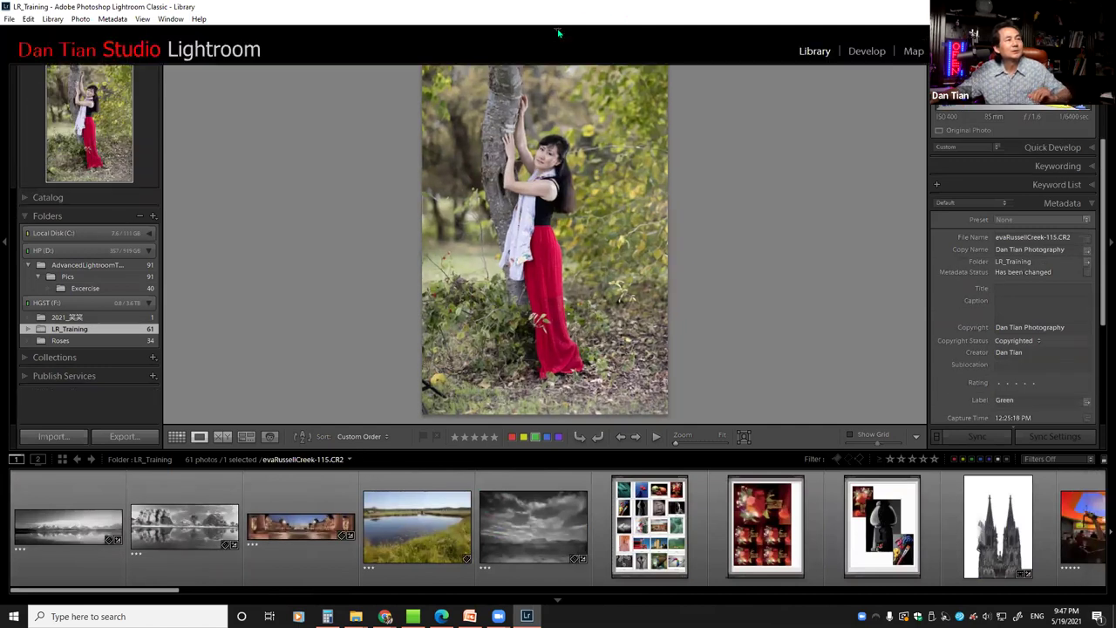
pyautogui.press('g')
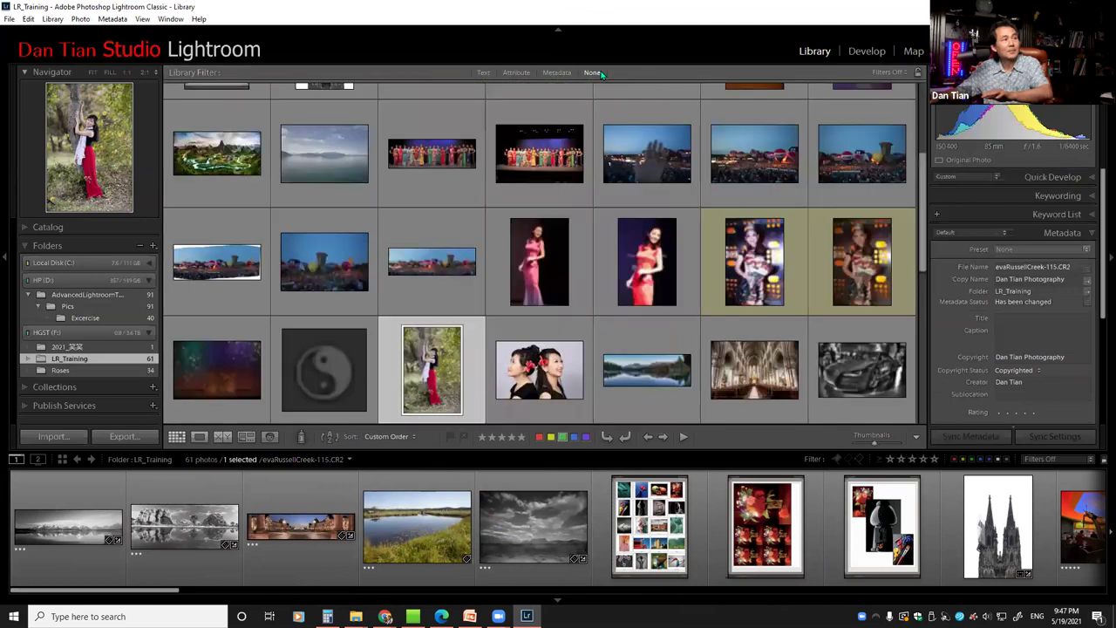
pyautogui.click(485, 72)
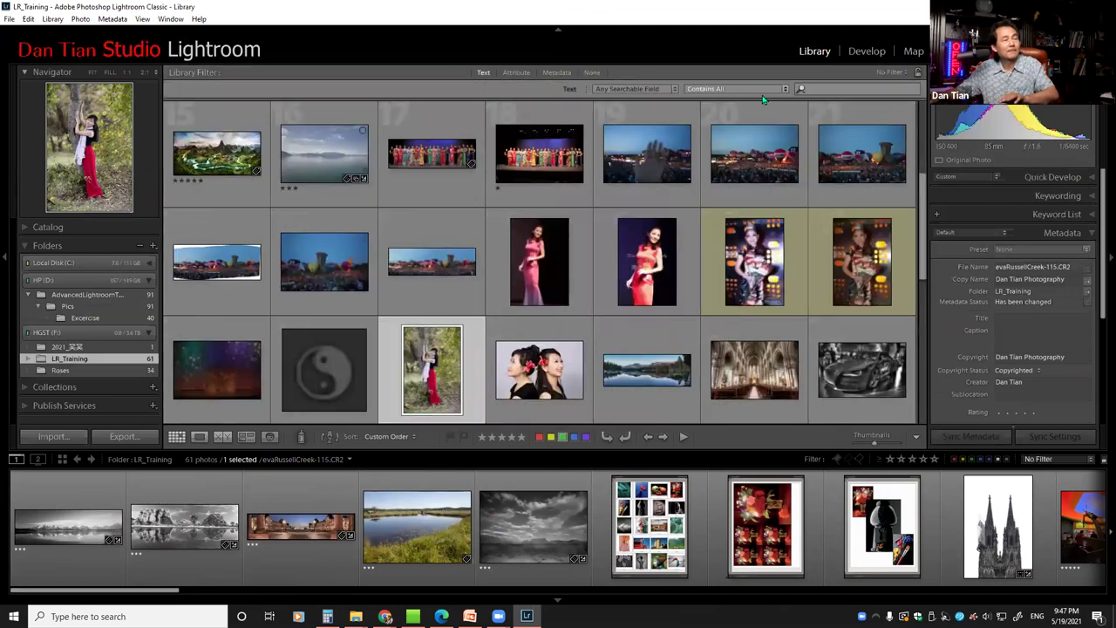
pyautogui.click(828, 89)
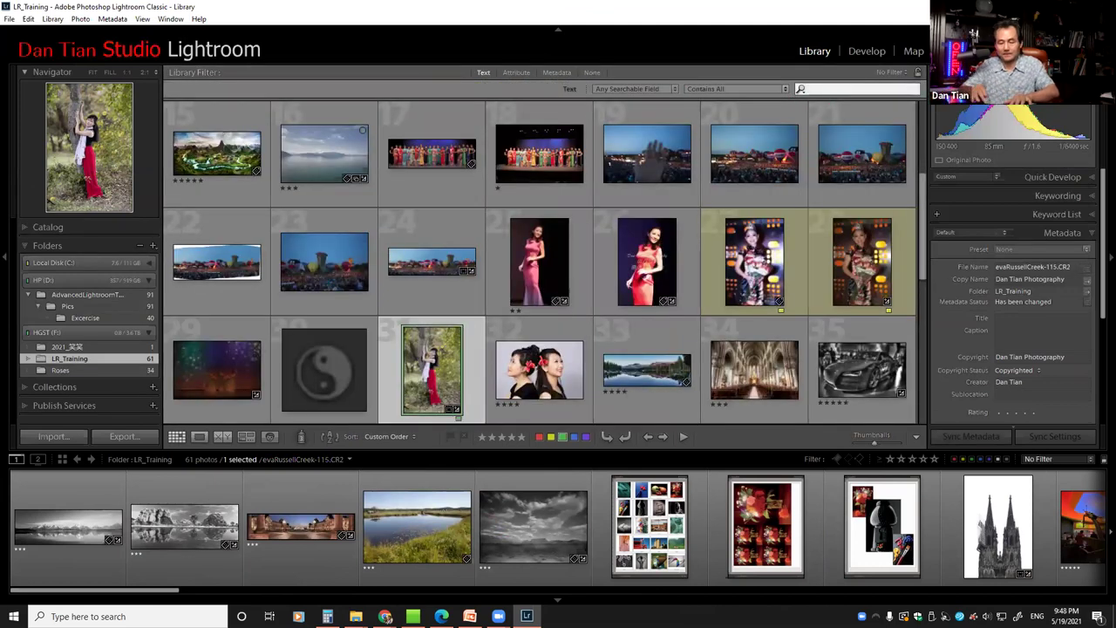
pyautogui.write('8401')
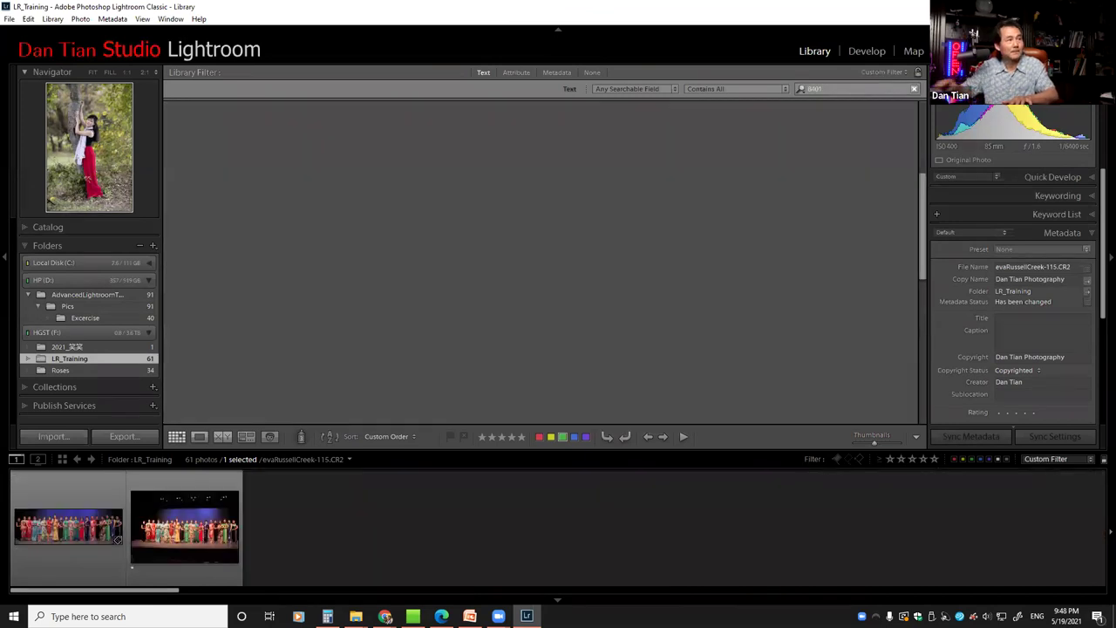
pyautogui.click(338, 159)
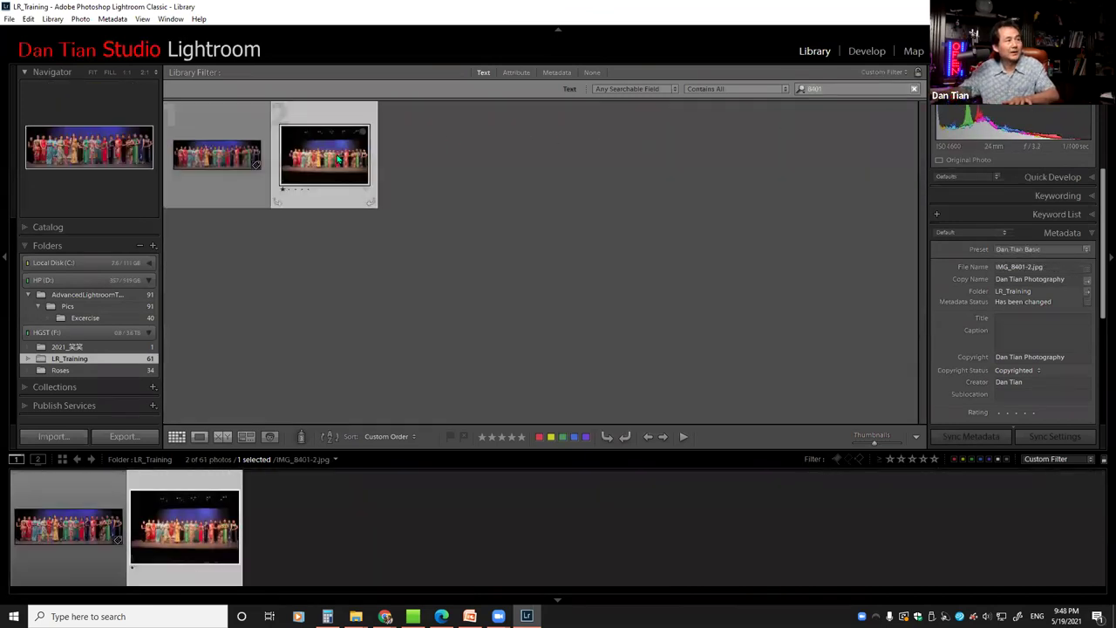
pyautogui.doubleClick(338, 158)
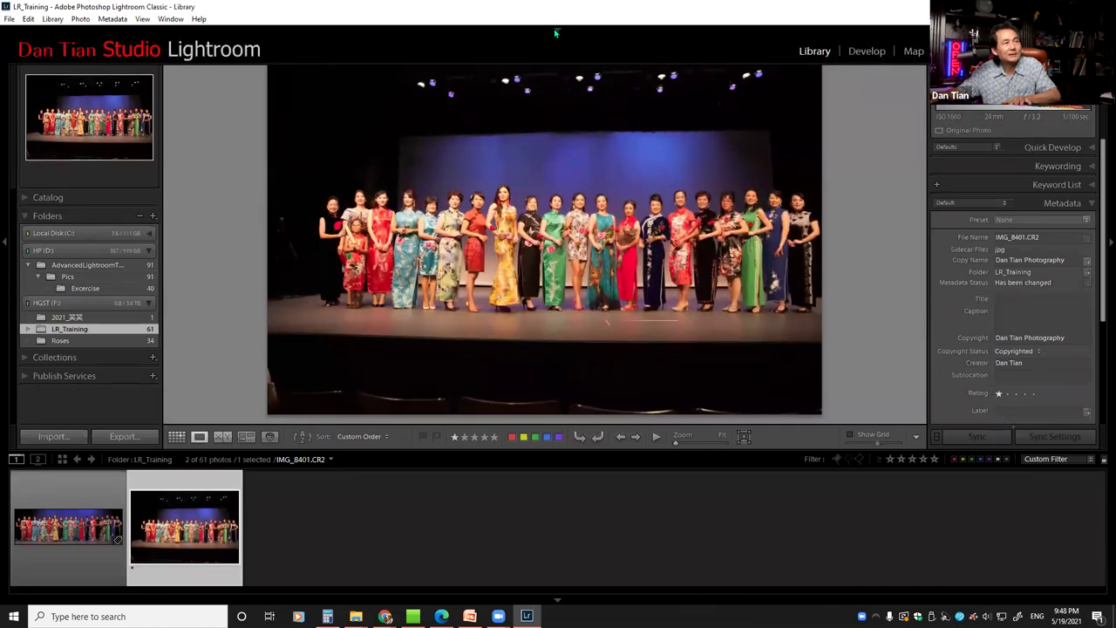
# Clear the 8401 search, view the stage group photo large, and switch to PowerPoint
pyautogui.press('g')
pyautogui.click(912, 91)
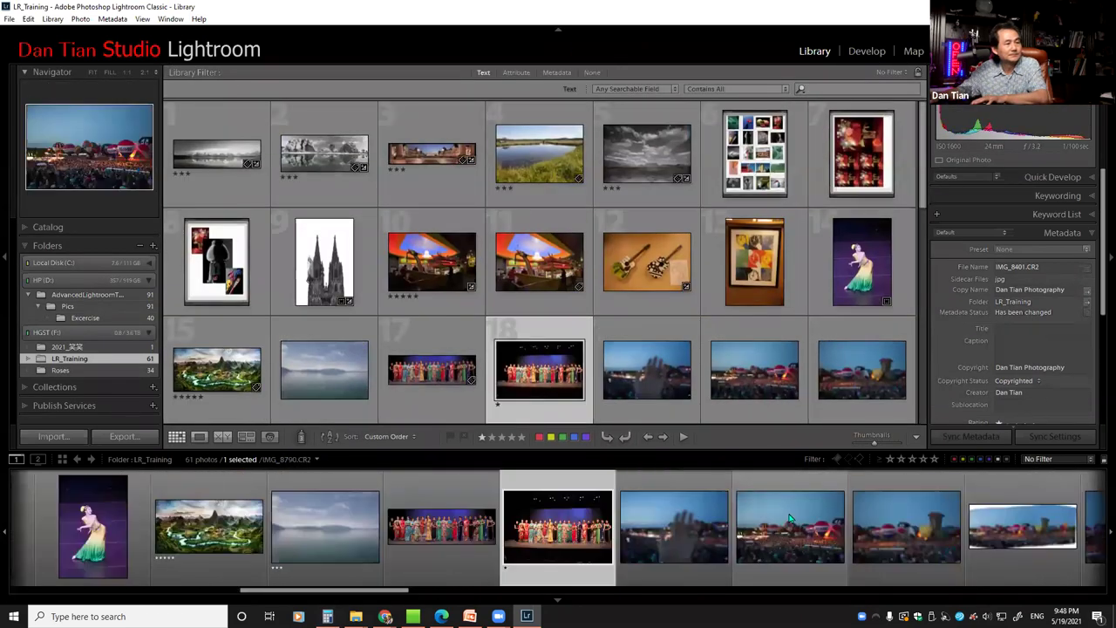
pyautogui.press('e')
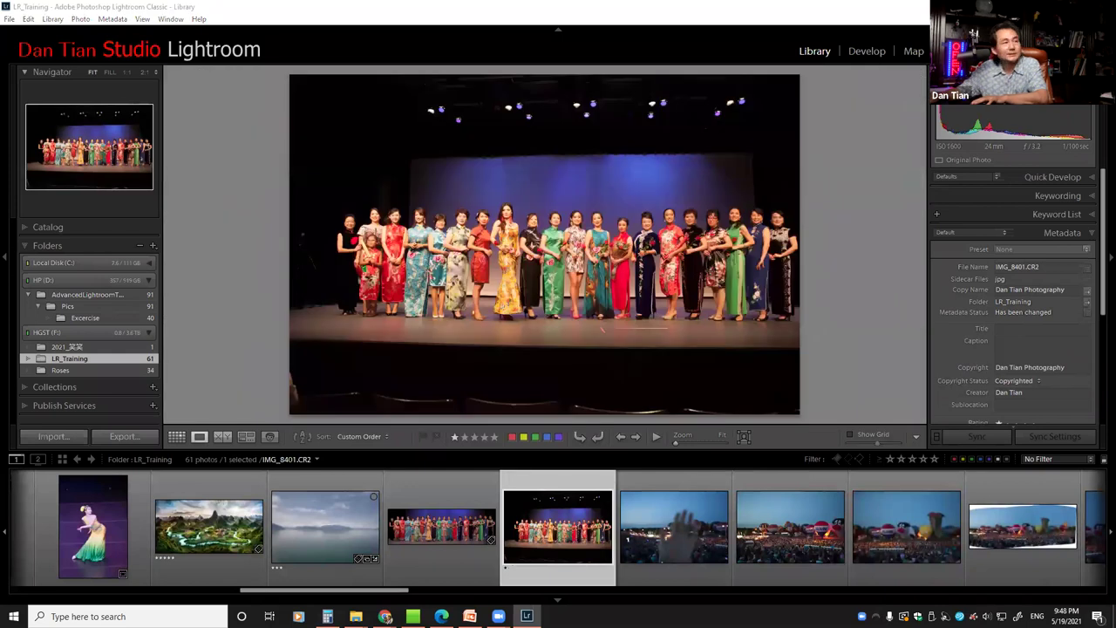
pyautogui.hotkey('alt', 'Tab')
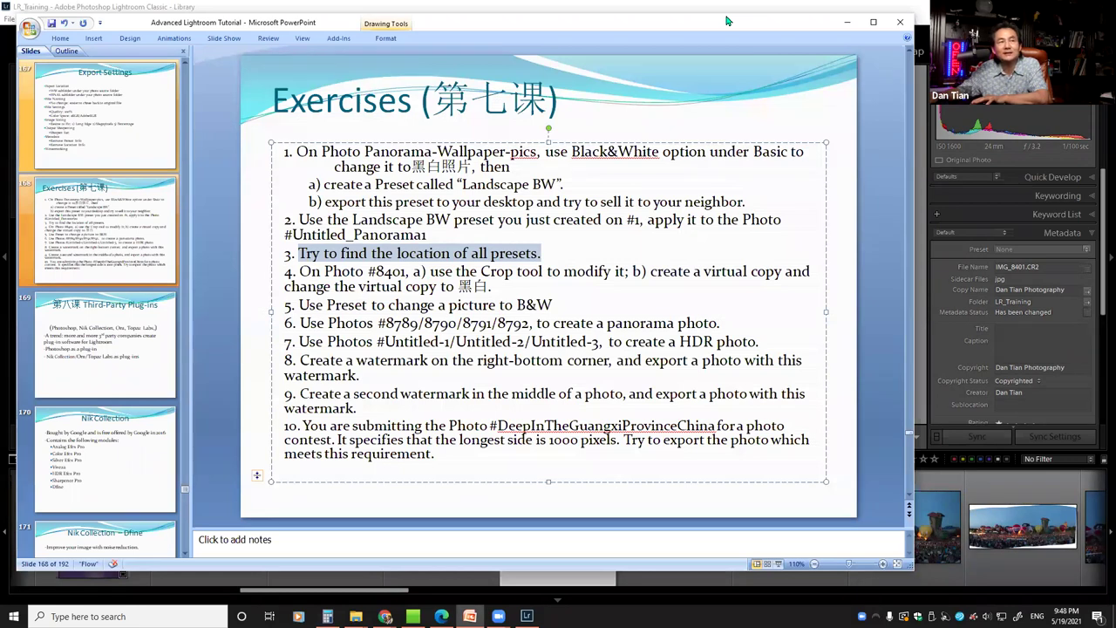
# Switch from the PowerPoint exercise slide back to Lightroom with Alt+Tab
pyautogui.hotkey('alt', 'Tab')
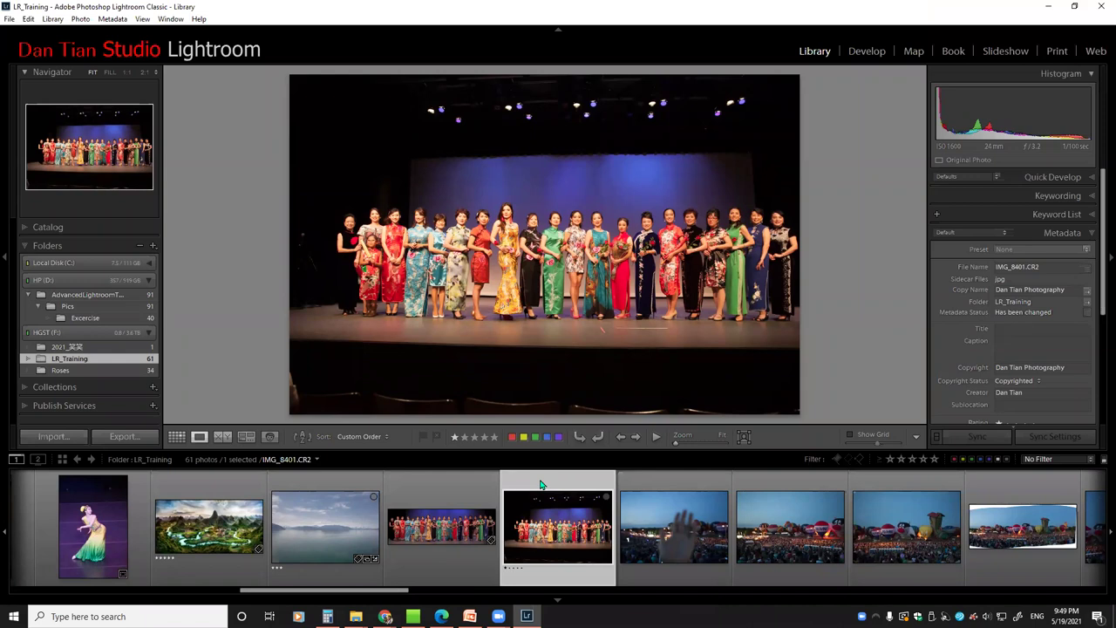
# Compare the 8401 panoramic crop with the original, then restore Lightroom and bring up the slide
pyautogui.click(449, 490)
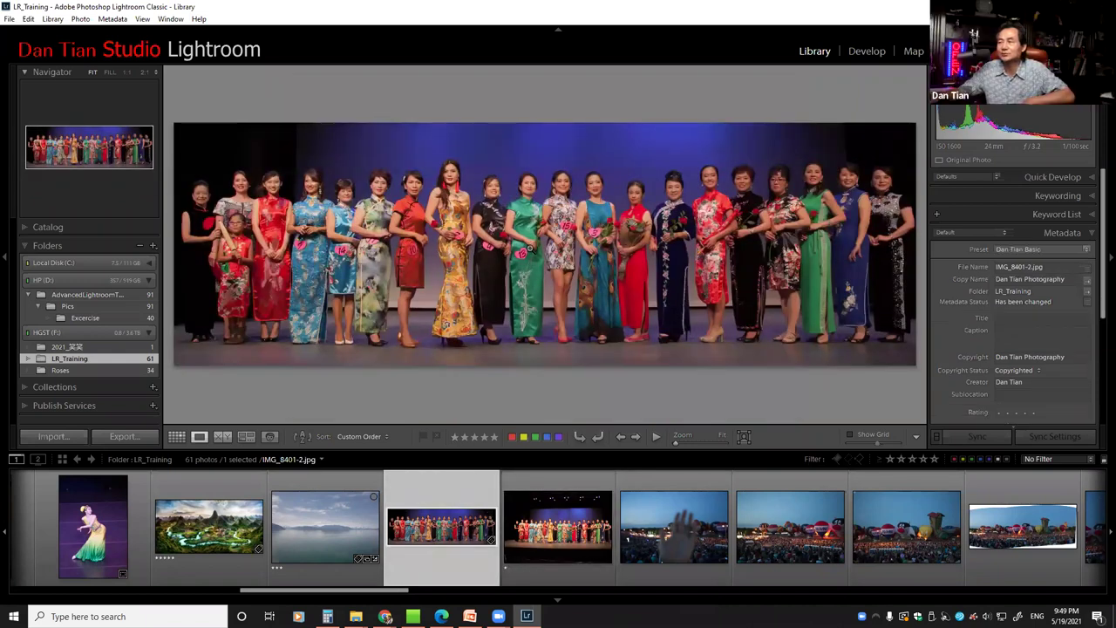
pyautogui.click(570, 480)
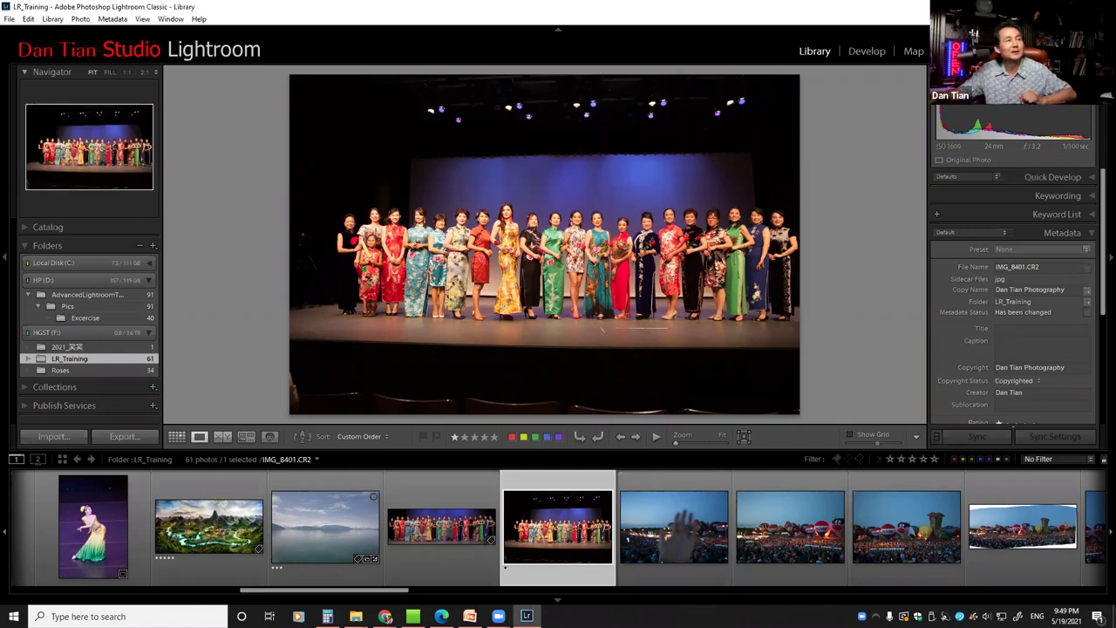
pyautogui.hotkey('alt', 'Tab')
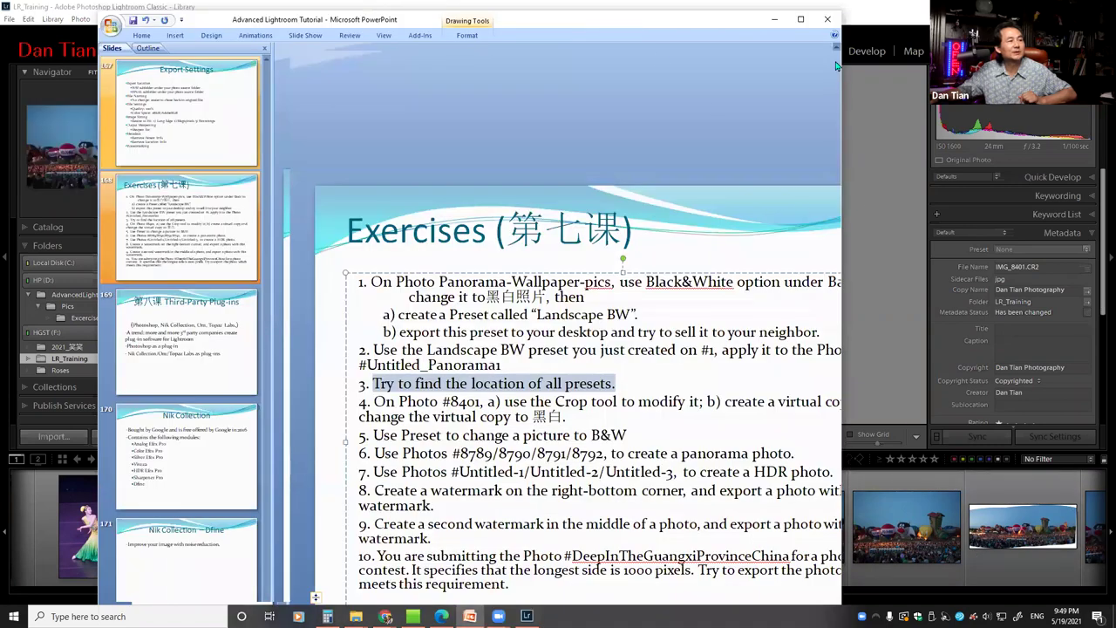
pyautogui.hotkey('alt', 'Tab')
pyautogui.doubleClick(708, 15)
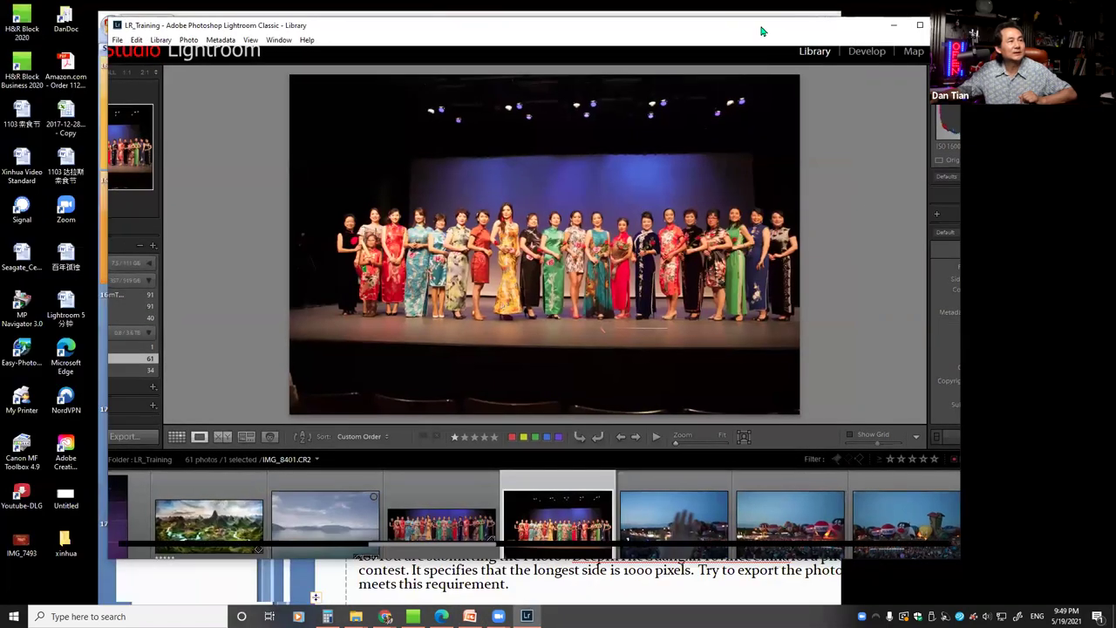
pyautogui.hotkey('alt', 'Tab')
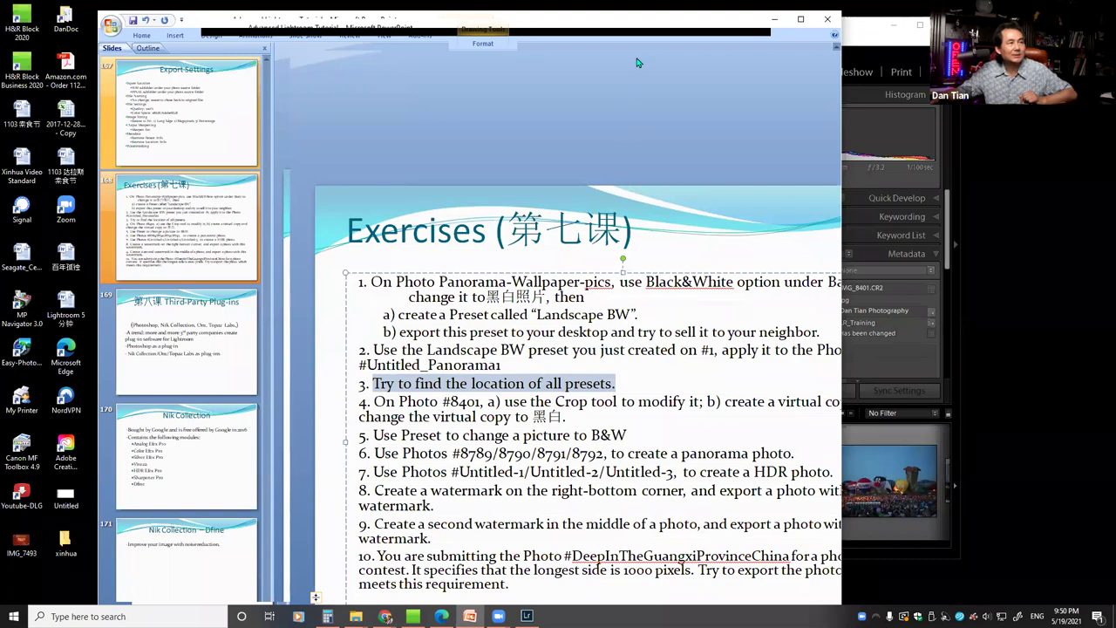
# Maximize the PowerPoint window so the Exercises slide fills the screen
pyautogui.doubleClick(639, 26)
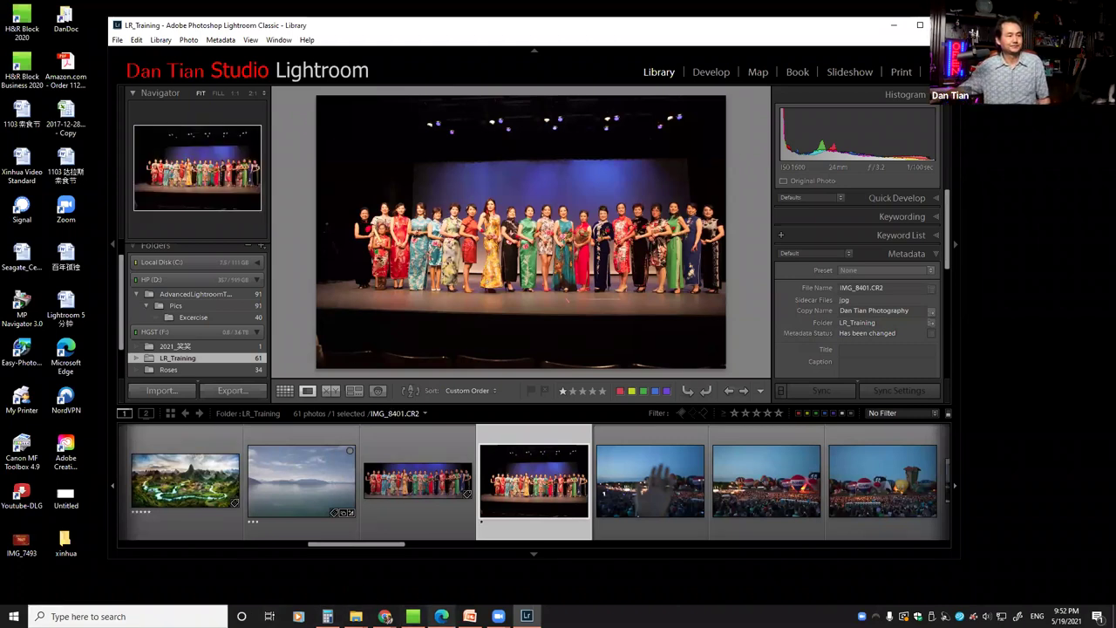
pyautogui.click(469, 616)
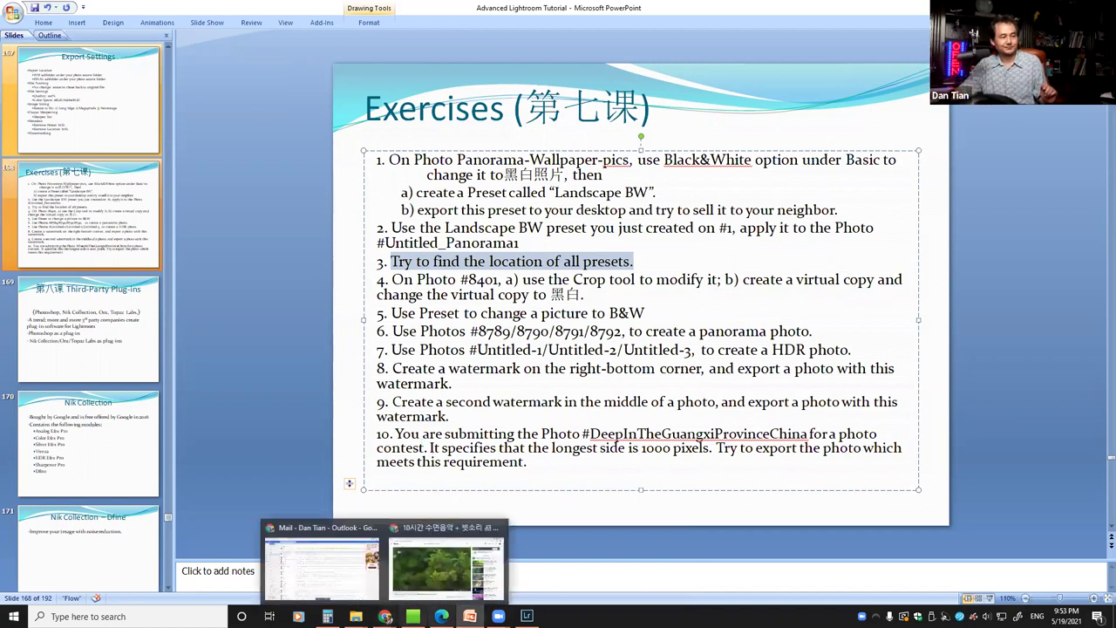
# Bring the Lightroom Library window with IMG_8401.CR2 in front using the taskbar
pyautogui.click(476, 554)
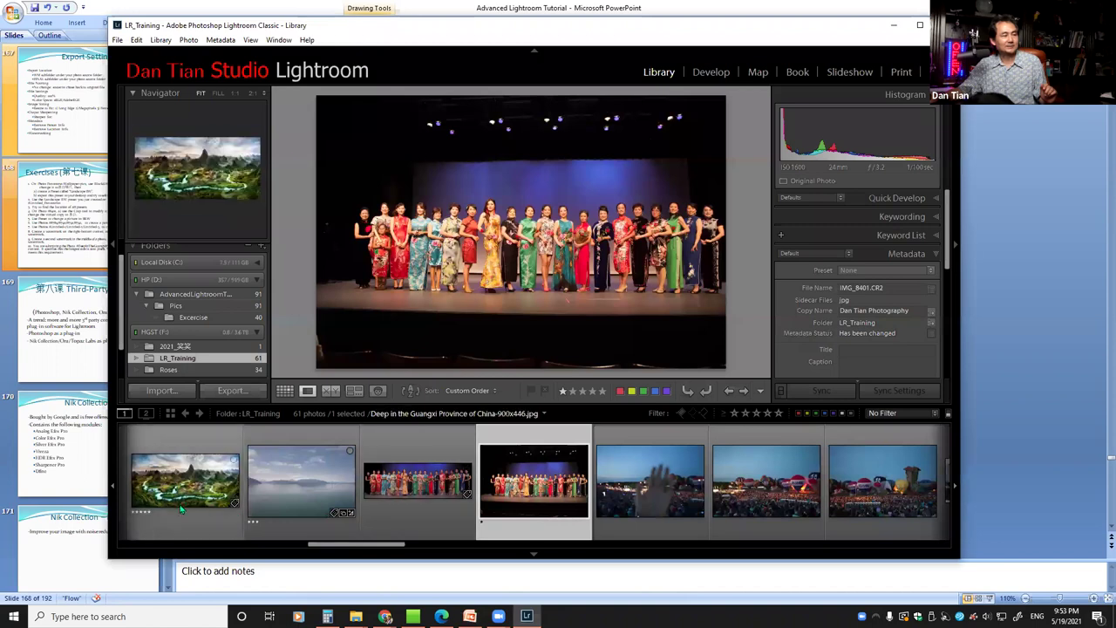
# Select the Guangxi valley landscape photo, minimize Lightroom, and show the desktop with Win+D
pyautogui.click(185, 480)
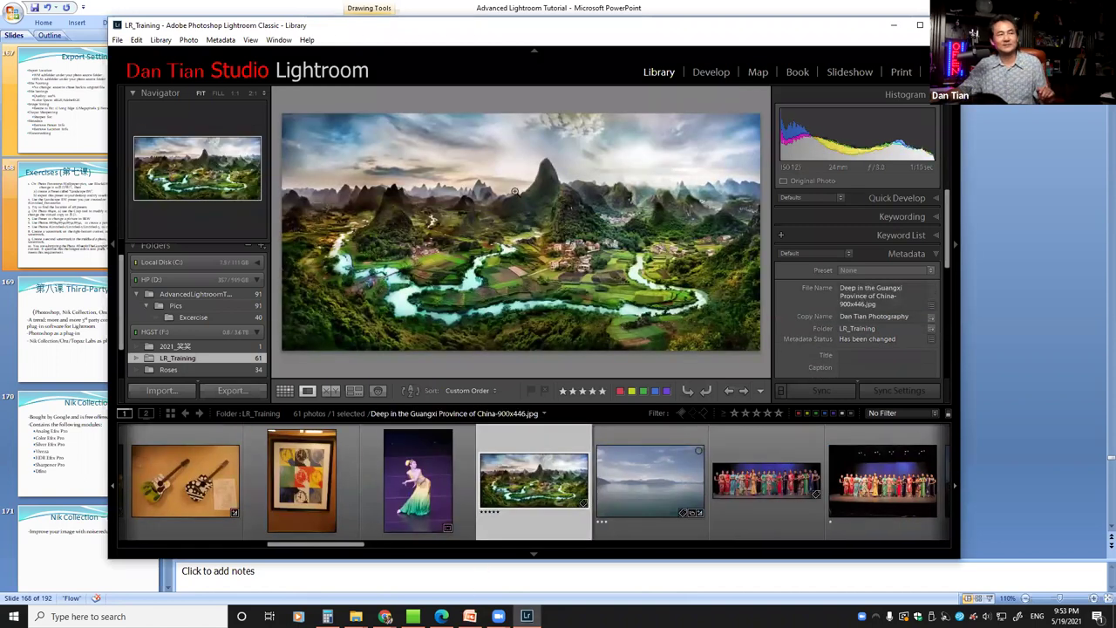
pyautogui.click(893, 30)
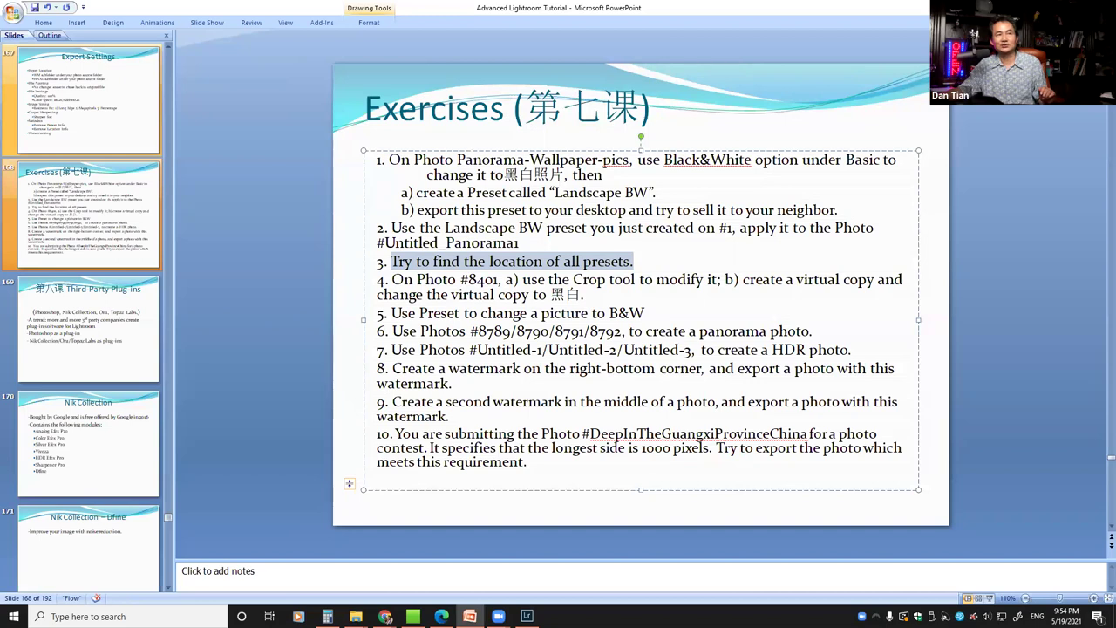
pyautogui.press('super+d')
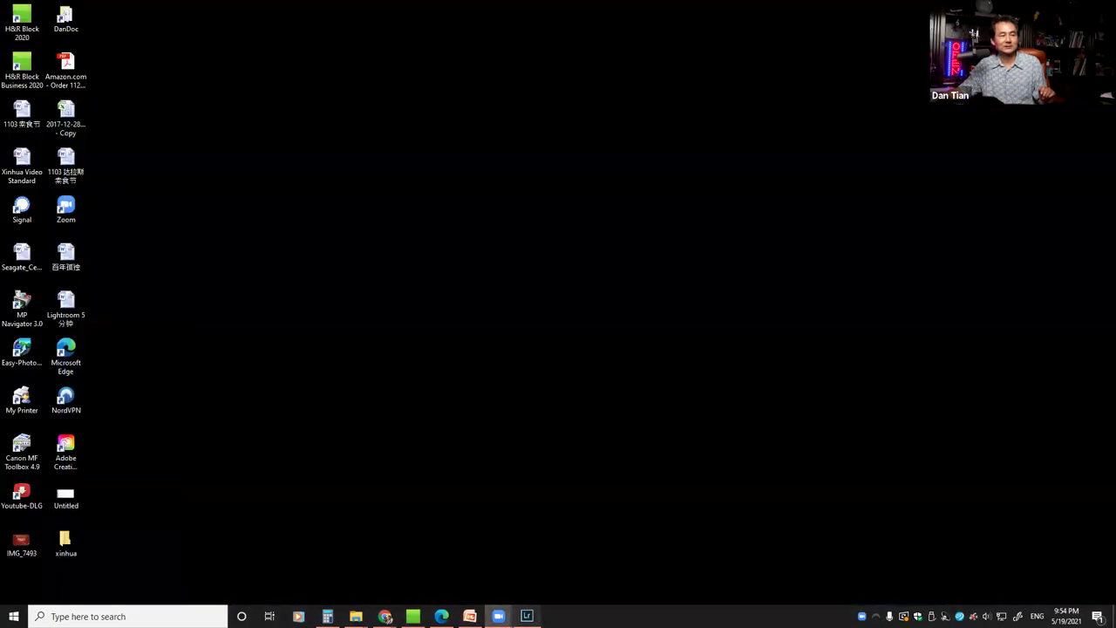
# Restore Lightroom from the taskbar, showing the Guangxi landscape photo large
pyautogui.click(526, 616)
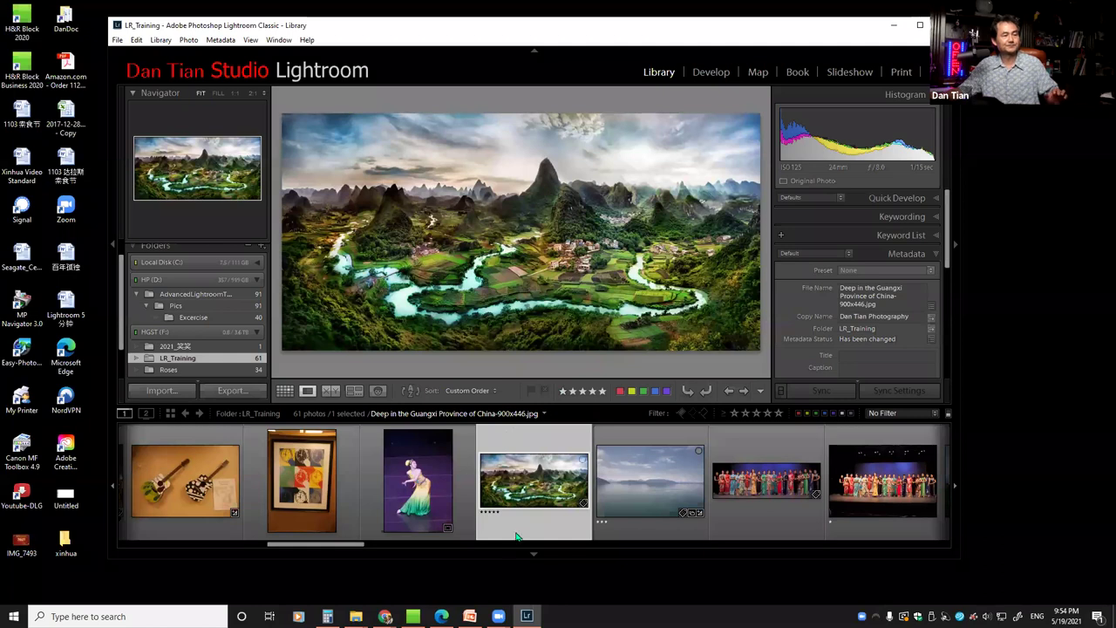
# Open the xinhua folder holding the watermarked export, then switch back to Lightroom
pyautogui.moveTo(356, 615)
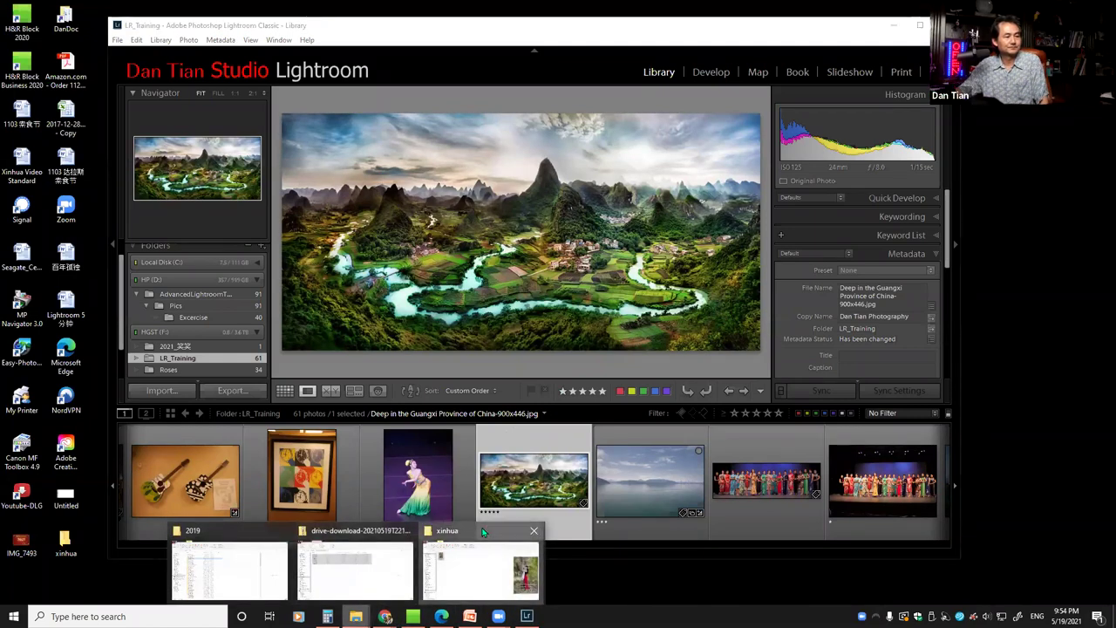
pyautogui.click(484, 534)
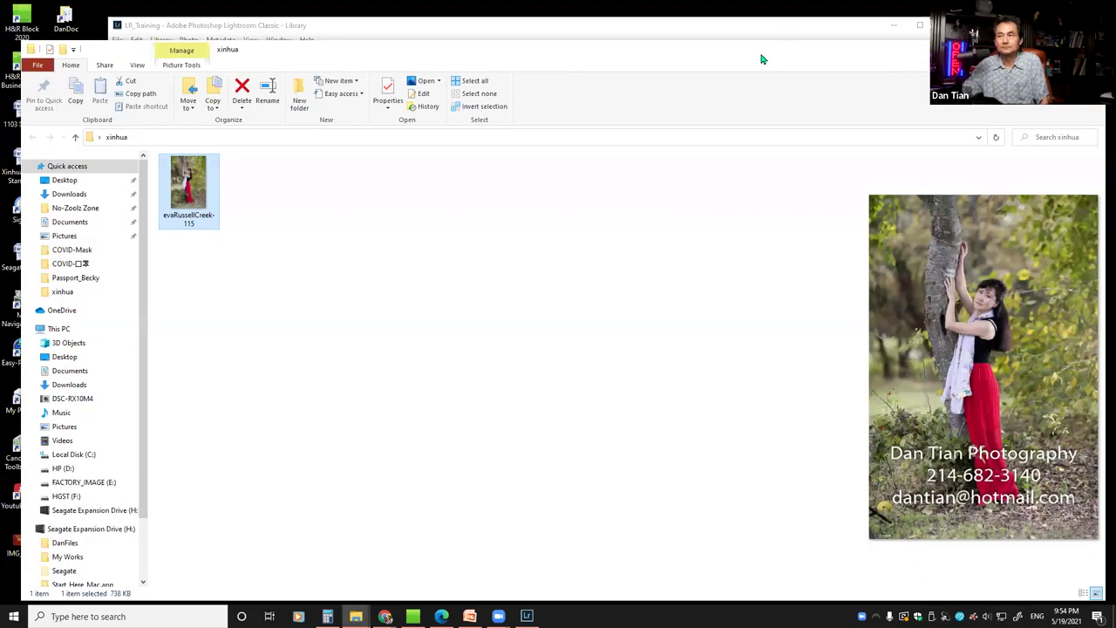
pyautogui.hotkey('alt', 'Tab')
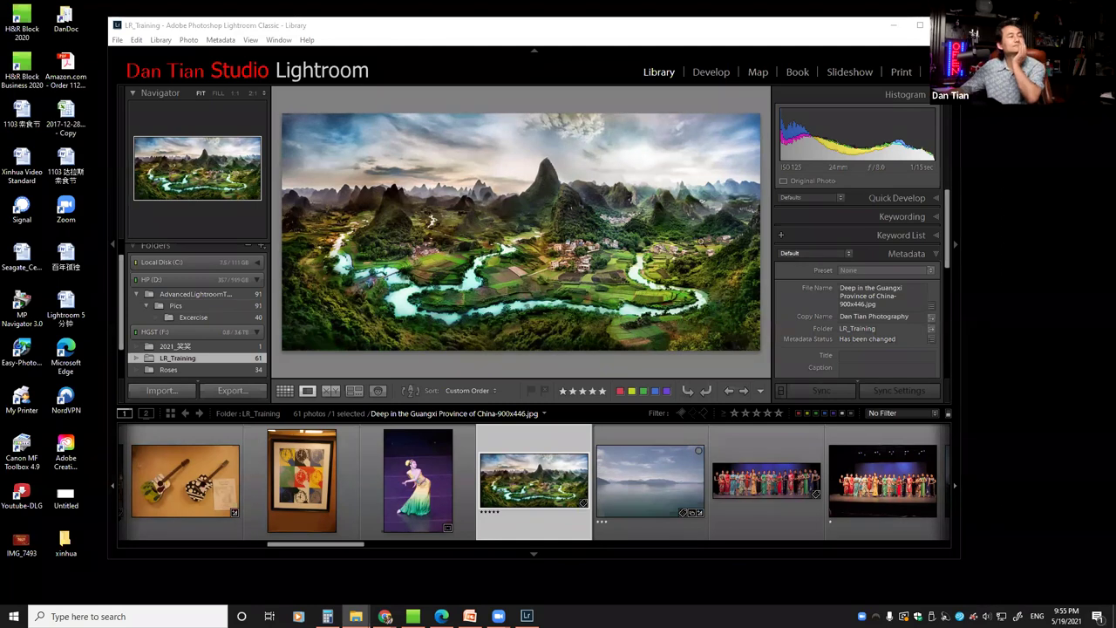
# Start exporting the Guangxi photo and resize it to fit a long edge of 1000 px
pyautogui.rightClick(583, 242)
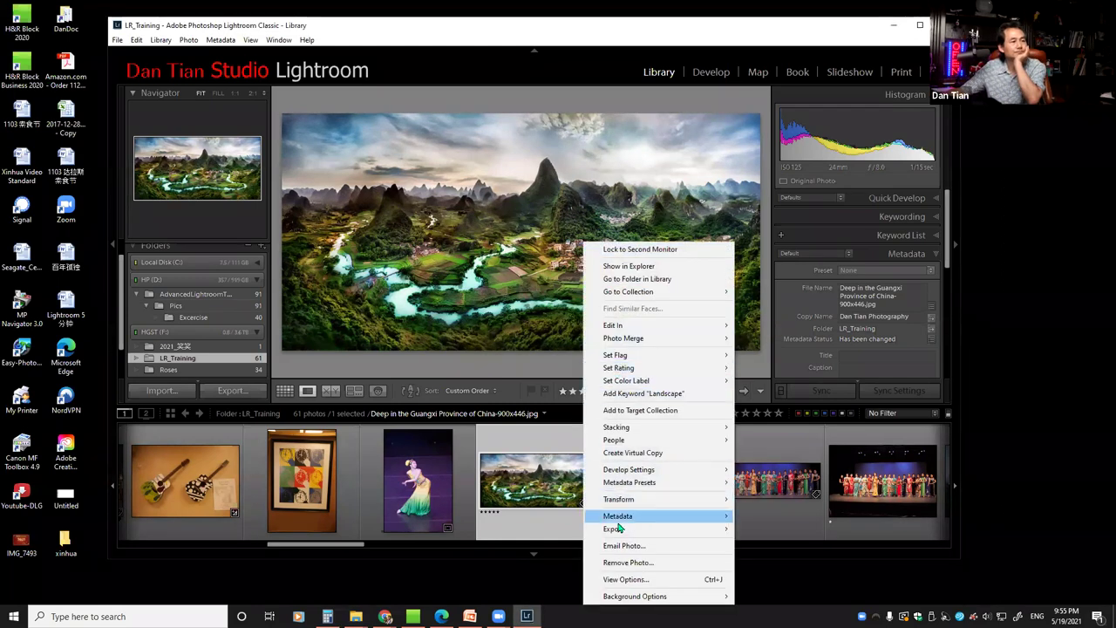
pyautogui.moveTo(617, 529)
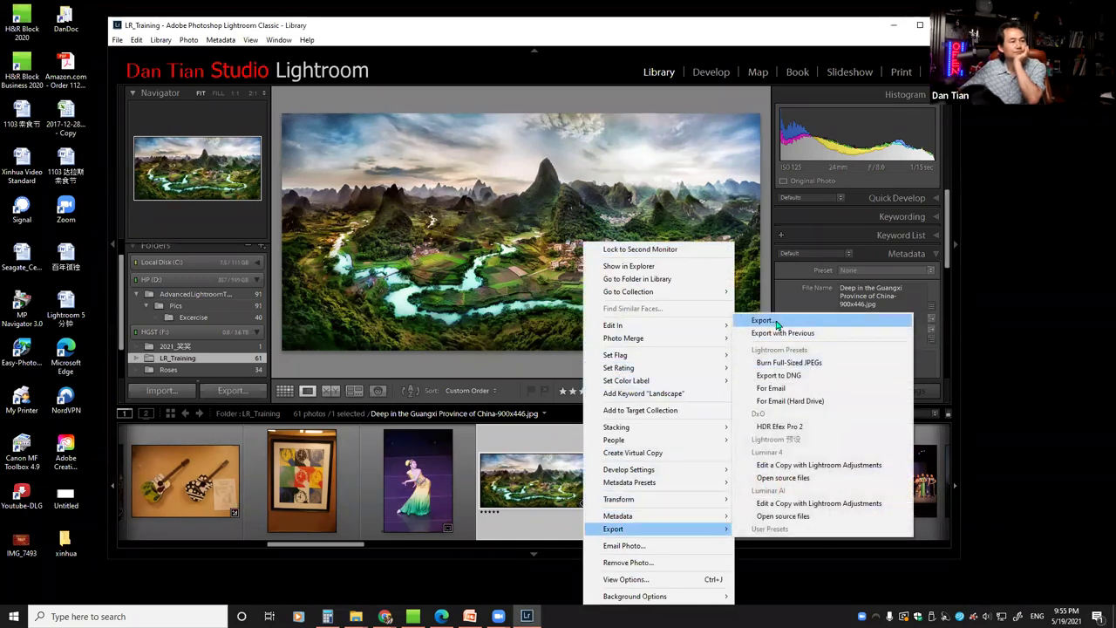
pyautogui.click(777, 324)
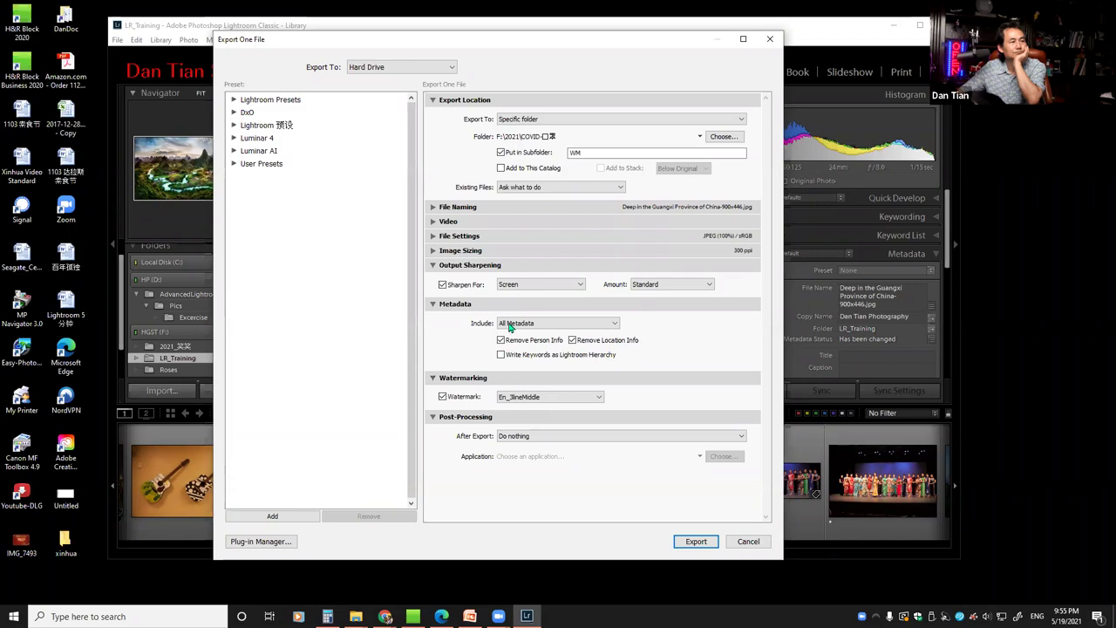
pyautogui.click(431, 251)
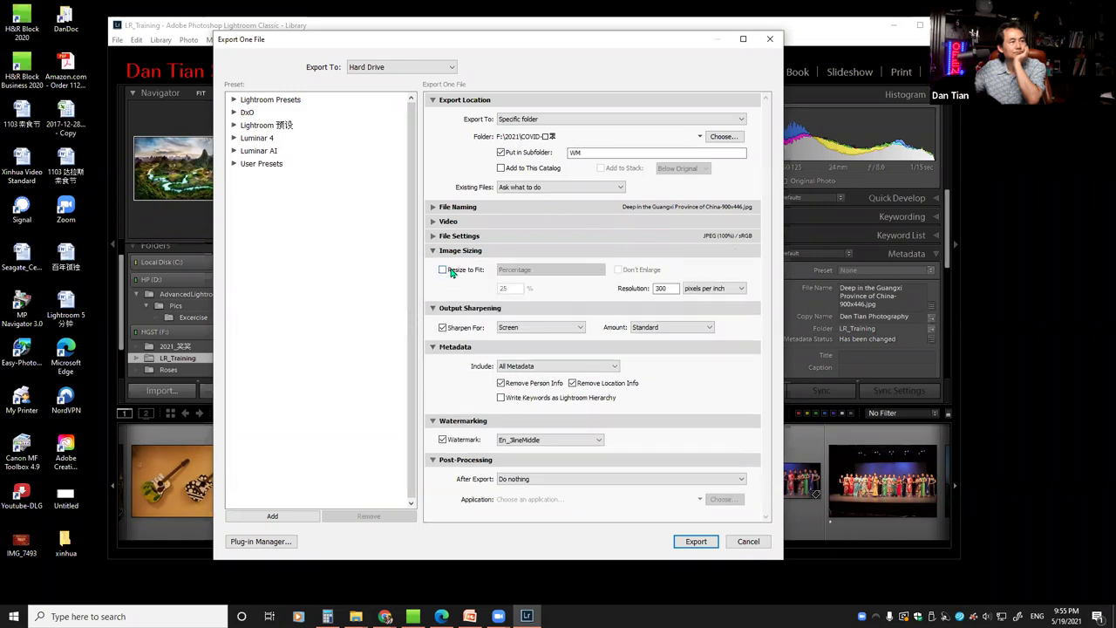
pyautogui.click(444, 269)
pyautogui.click(601, 272)
pyautogui.click(564, 312)
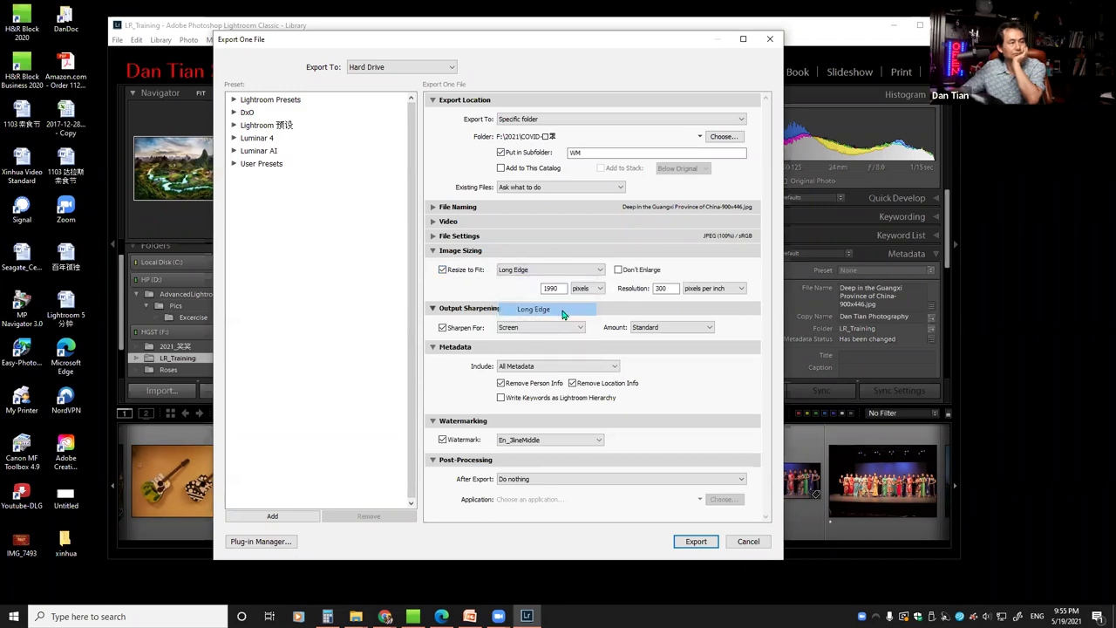
pyautogui.write('1')
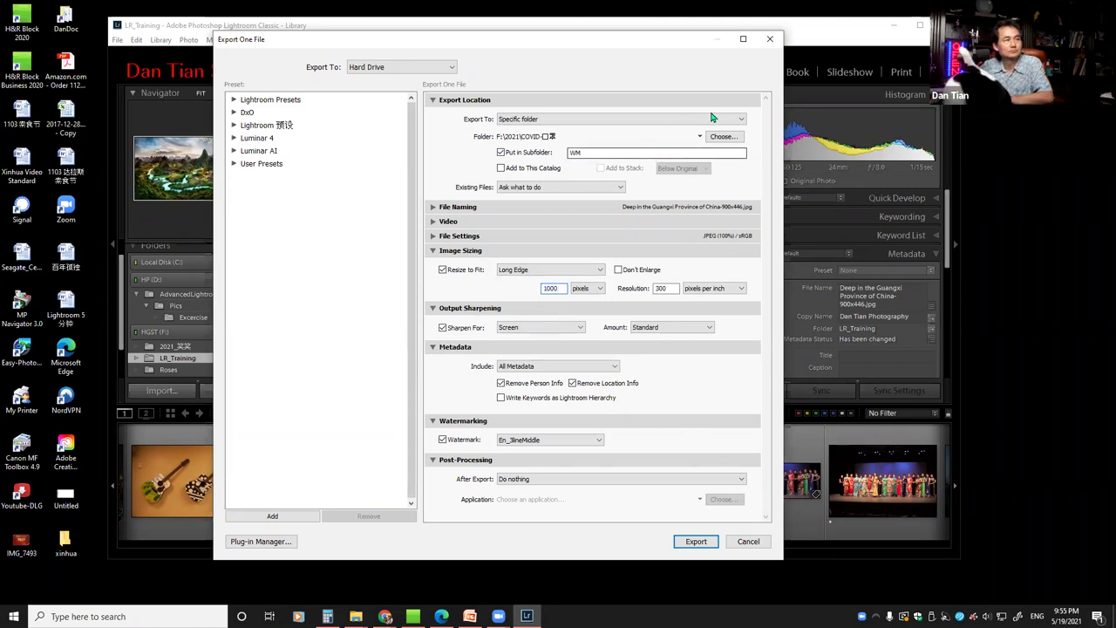
# Export the photo to the Desktop into a subfolder named xinhua
pyautogui.click(739, 119)
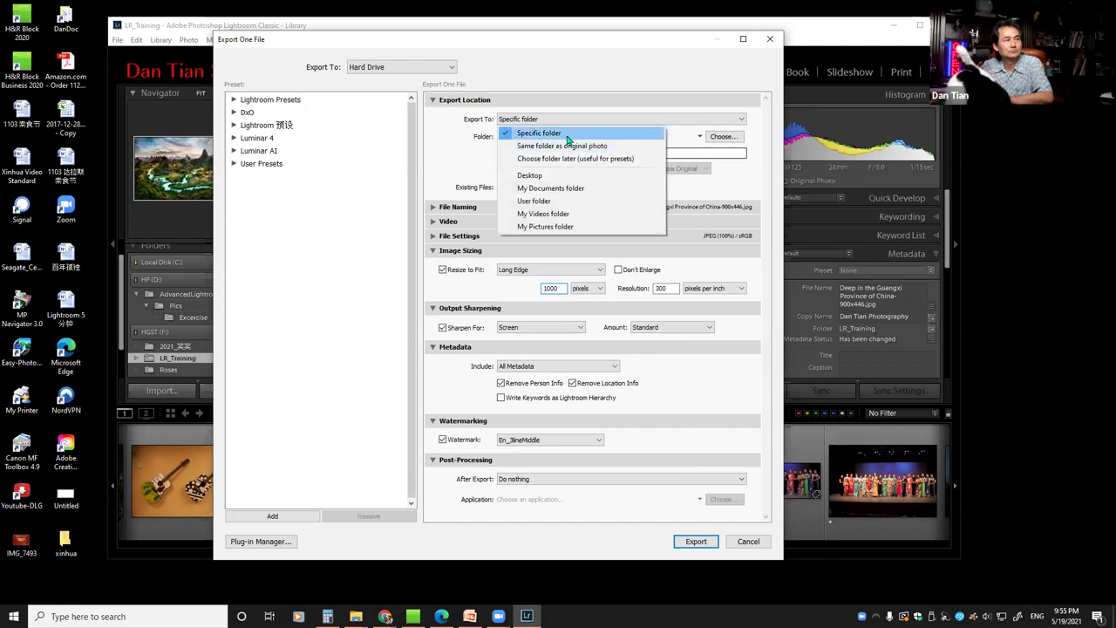
pyautogui.click(571, 175)
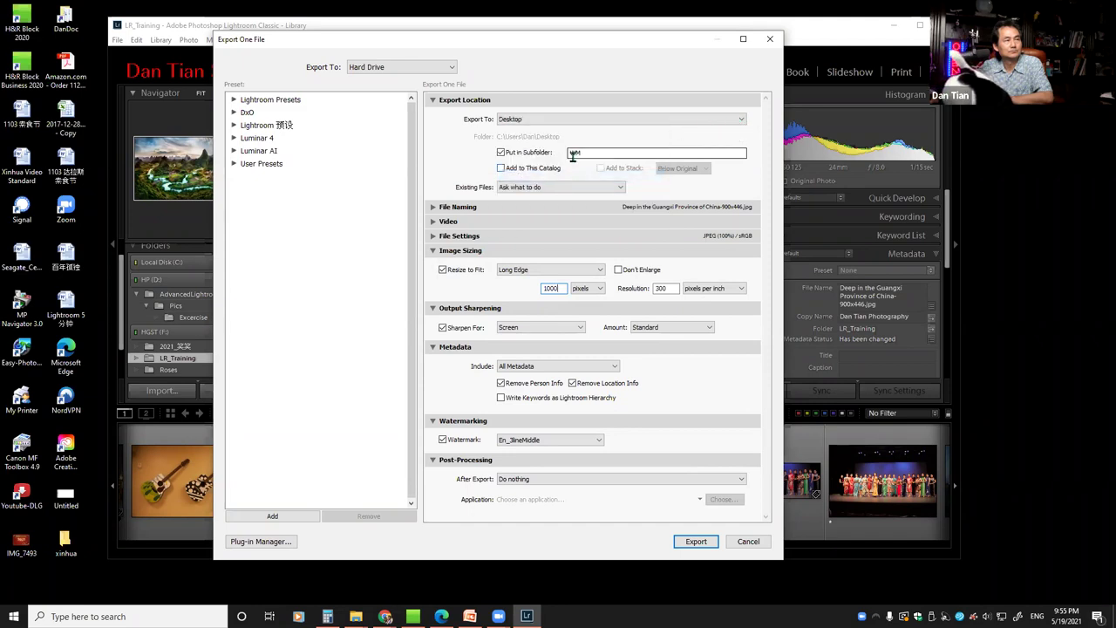
pyautogui.click(501, 153)
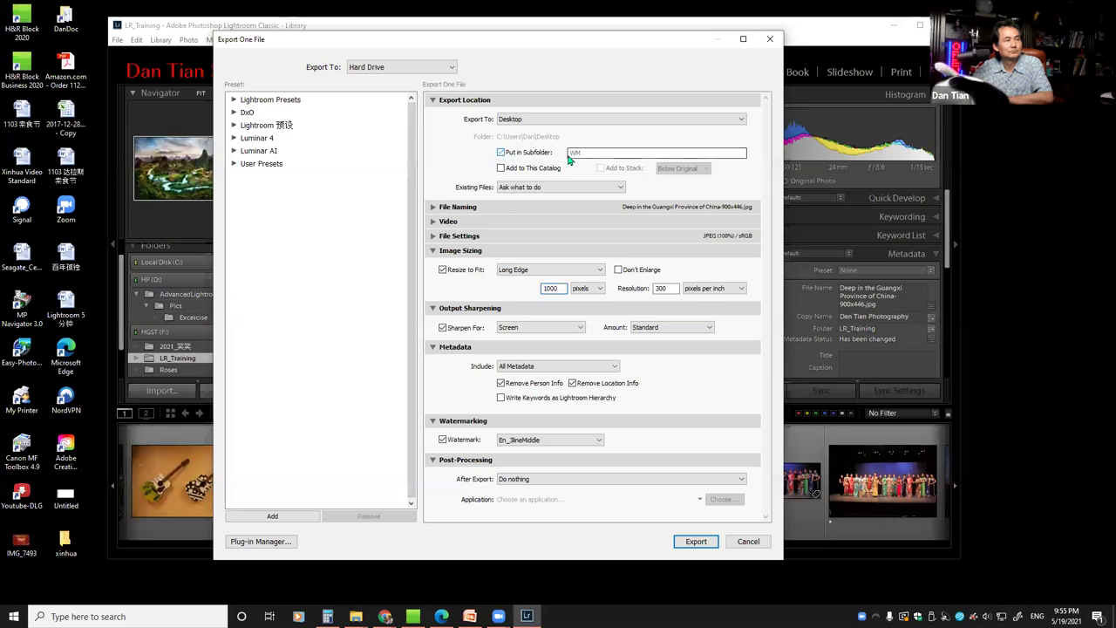
pyautogui.click(501, 154)
pyautogui.write('xinhua')
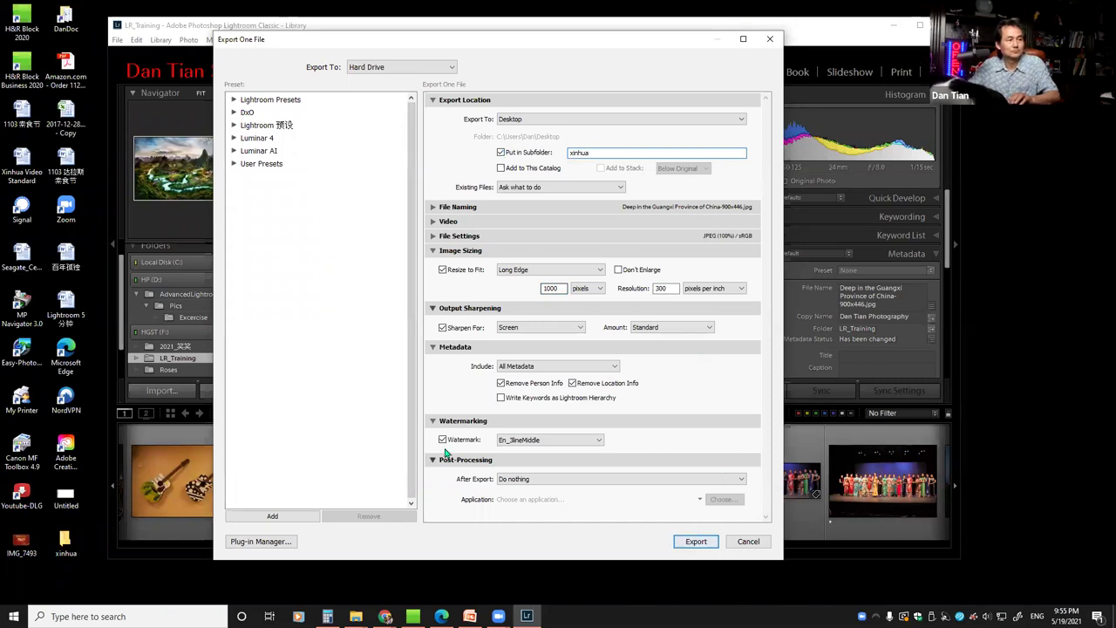
pyautogui.click(696, 541)
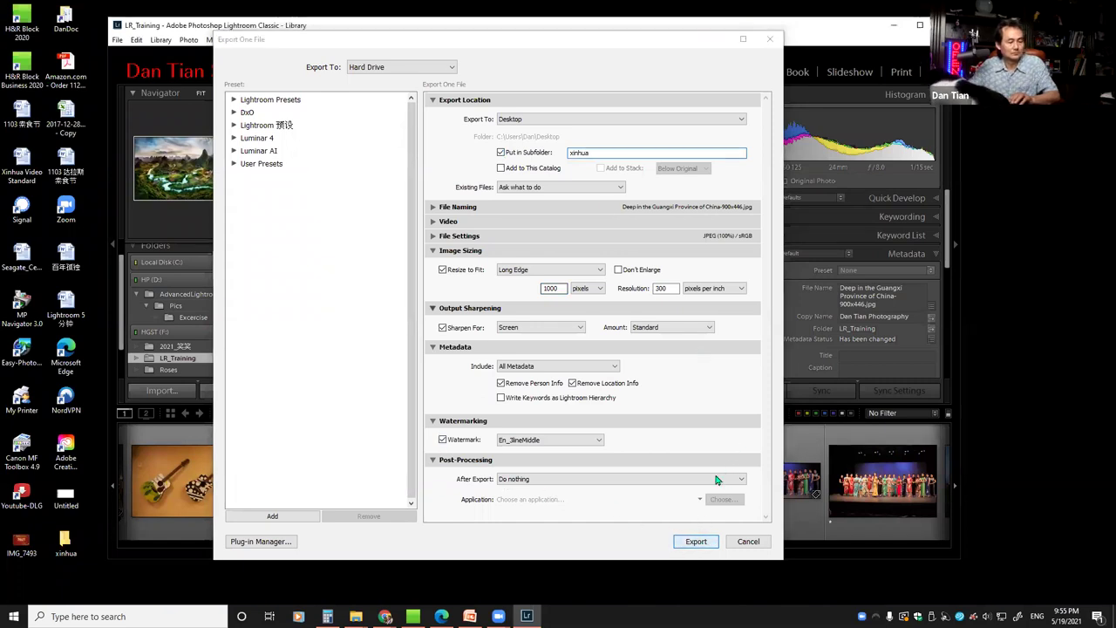
# Open the desktop xinhua folder and view the exported Guangxi JPG's infotip showing 1000 x 496
pyautogui.doubleClick(68, 544)
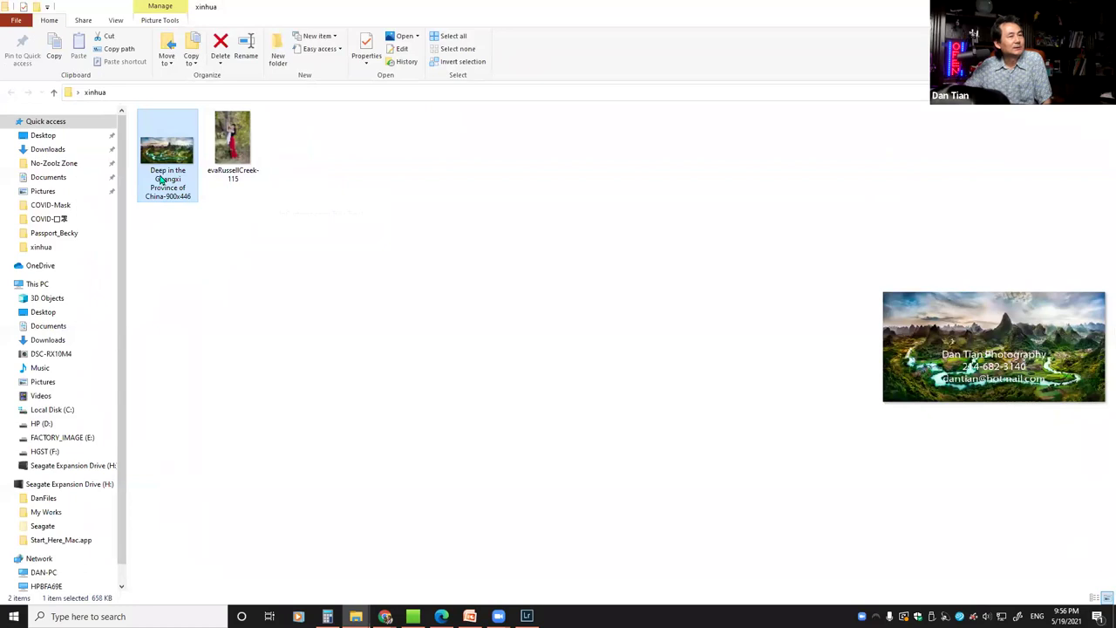
pyautogui.moveTo(161, 178)
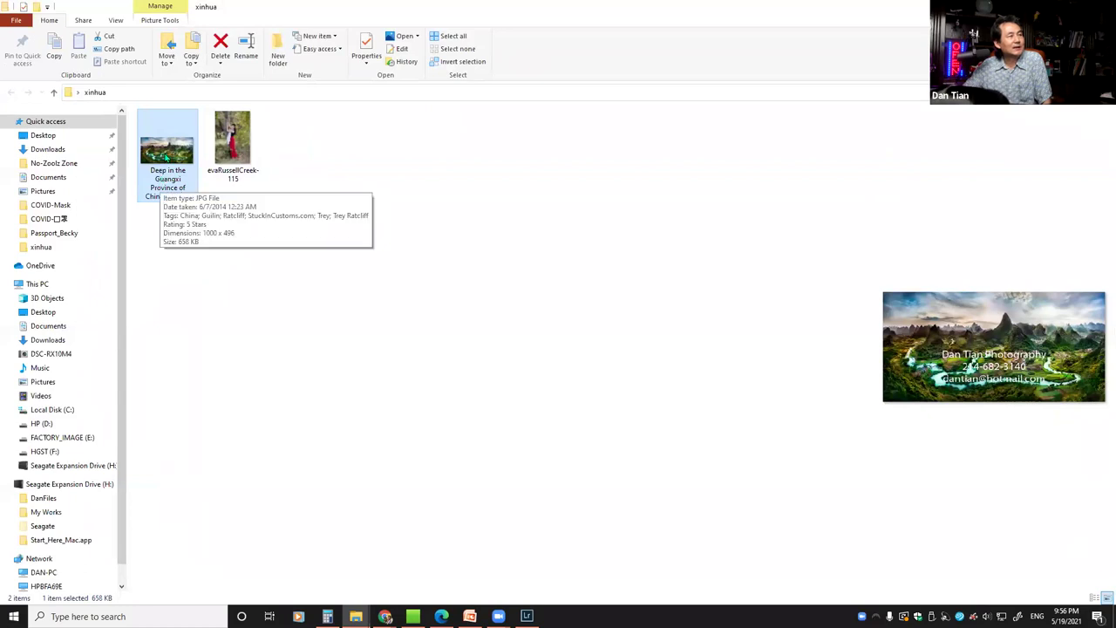
# Check the exported Guangxi JPG's dimensions on its Properties Details tab
pyautogui.rightClick(162, 157)
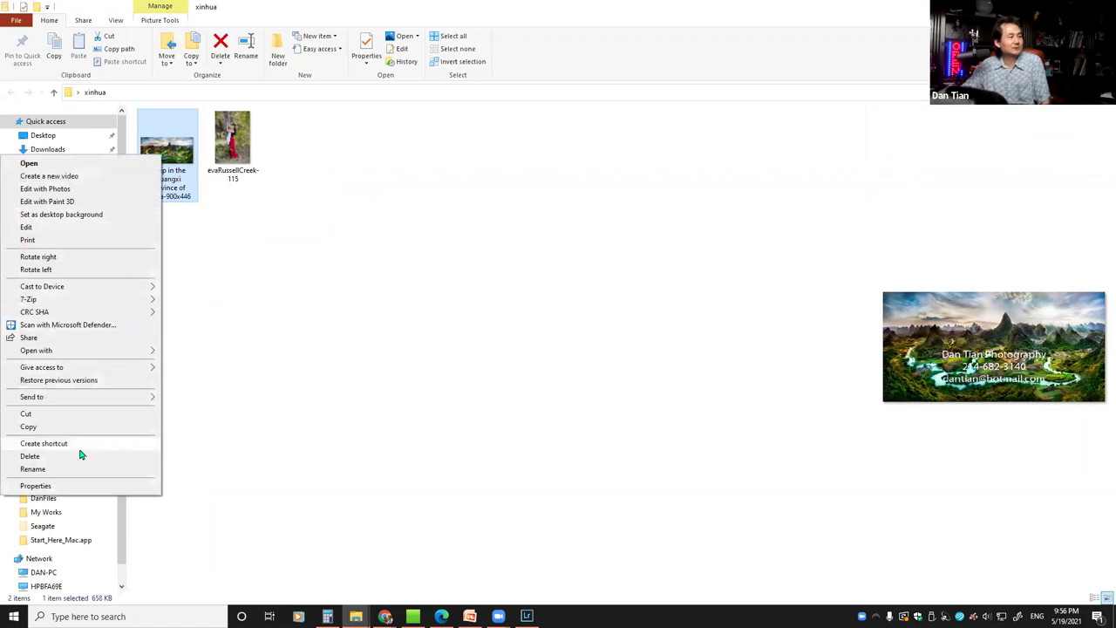
pyautogui.click(52, 487)
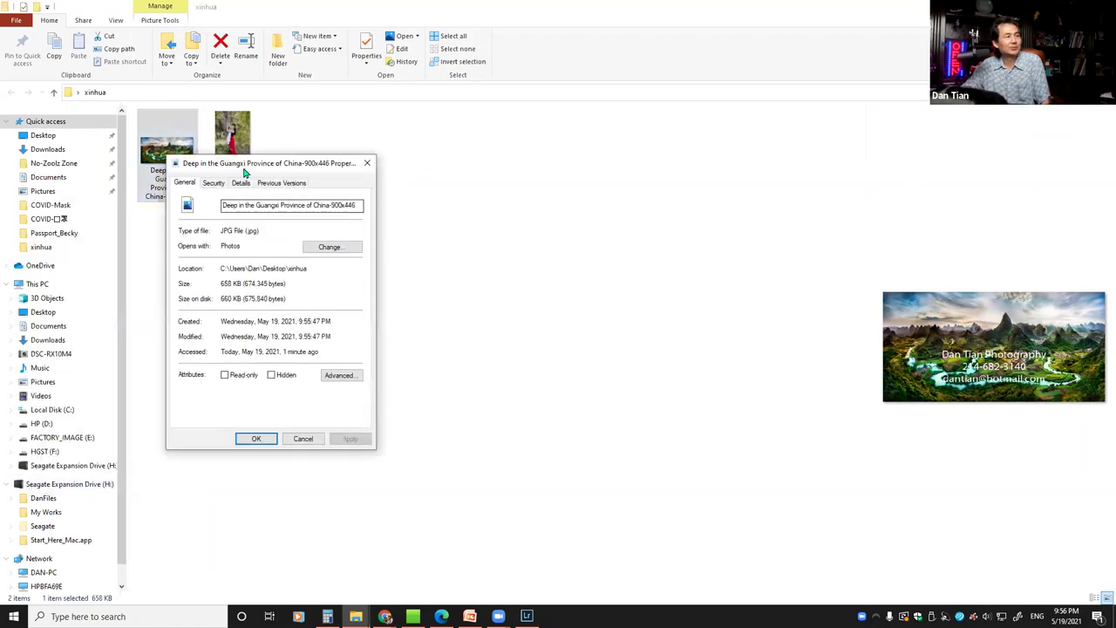
pyautogui.moveTo(249, 169); pyautogui.dragTo(349, 132)
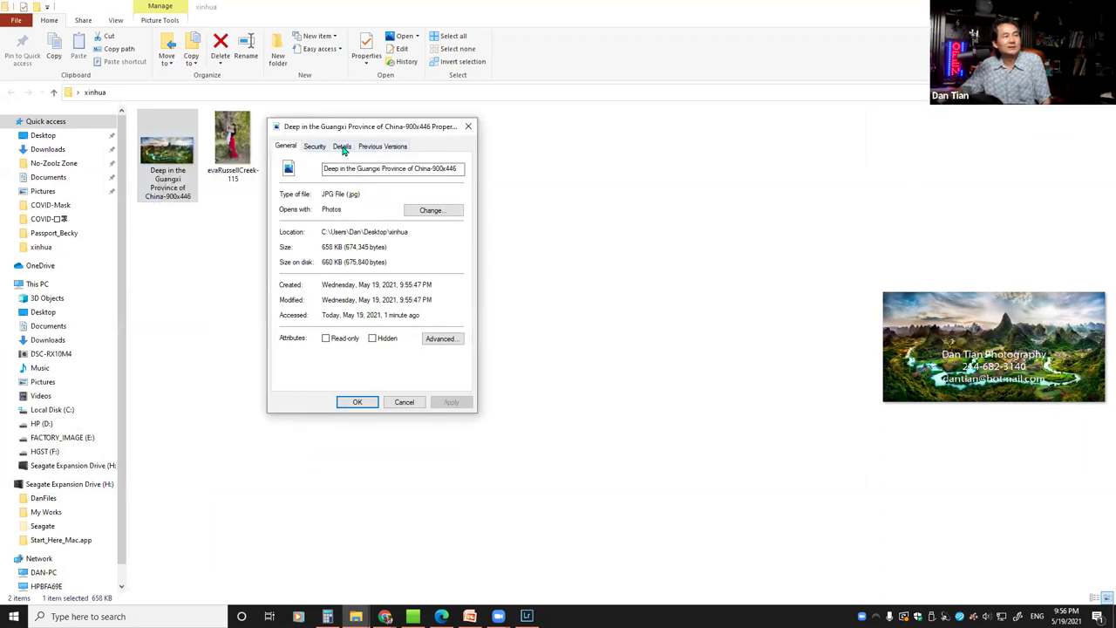
pyautogui.click(342, 149)
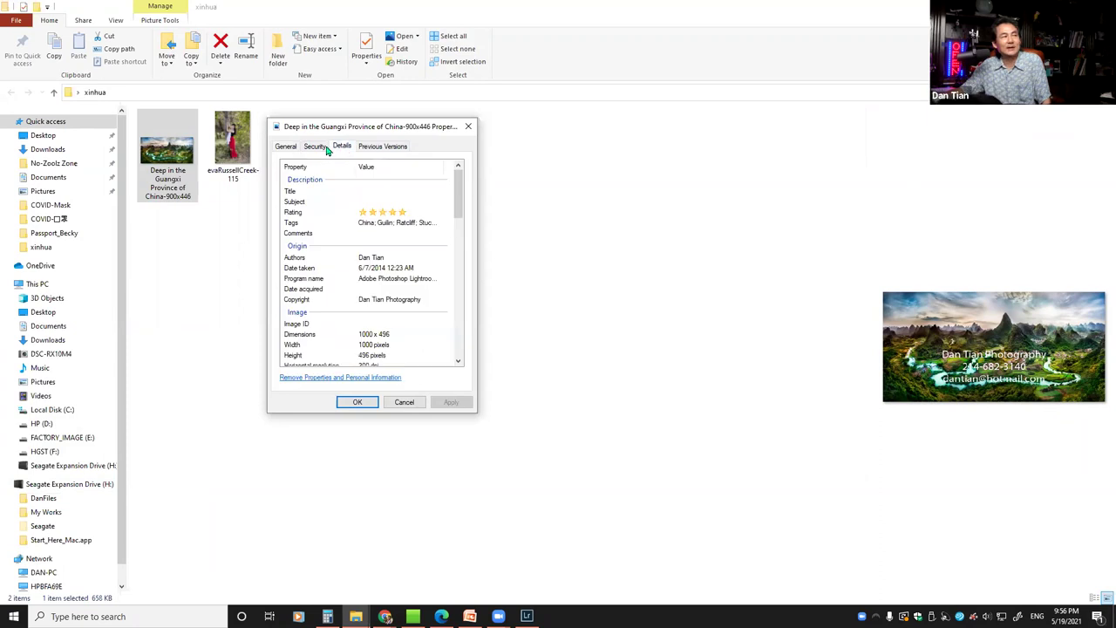
pyautogui.moveTo(456, 181); pyautogui.dragTo(457, 200)
pyautogui.scroll(-1, 342, 223)
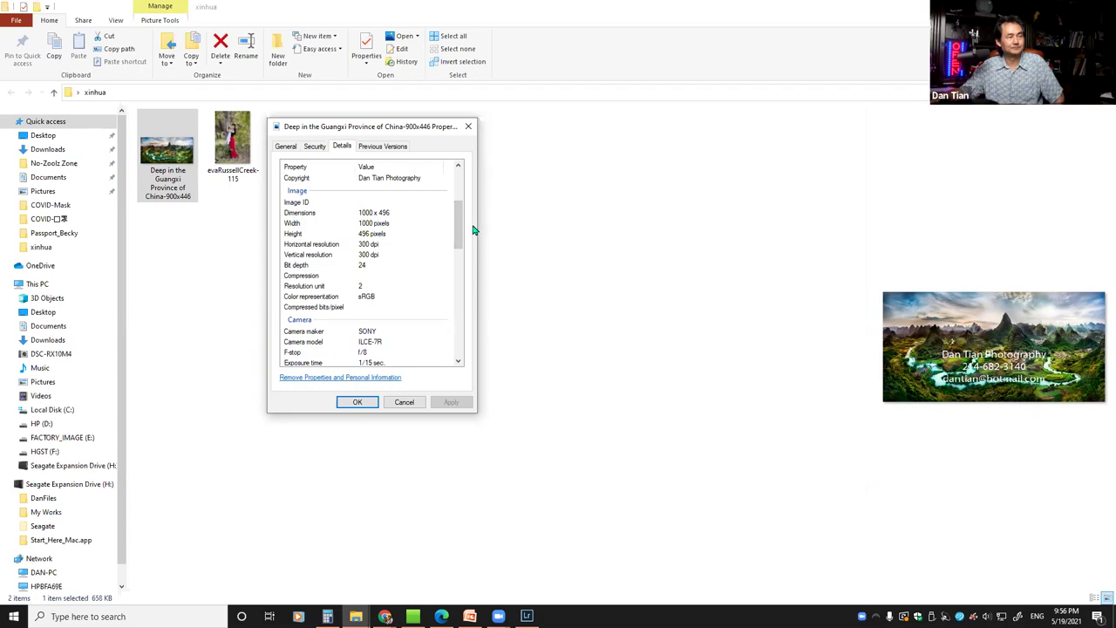
pyautogui.click(403, 403)
# Recheck the 1000 x 496 dimensions in Properties, then return to the PowerPoint Exercises slide
pyautogui.rightClick(170, 184)
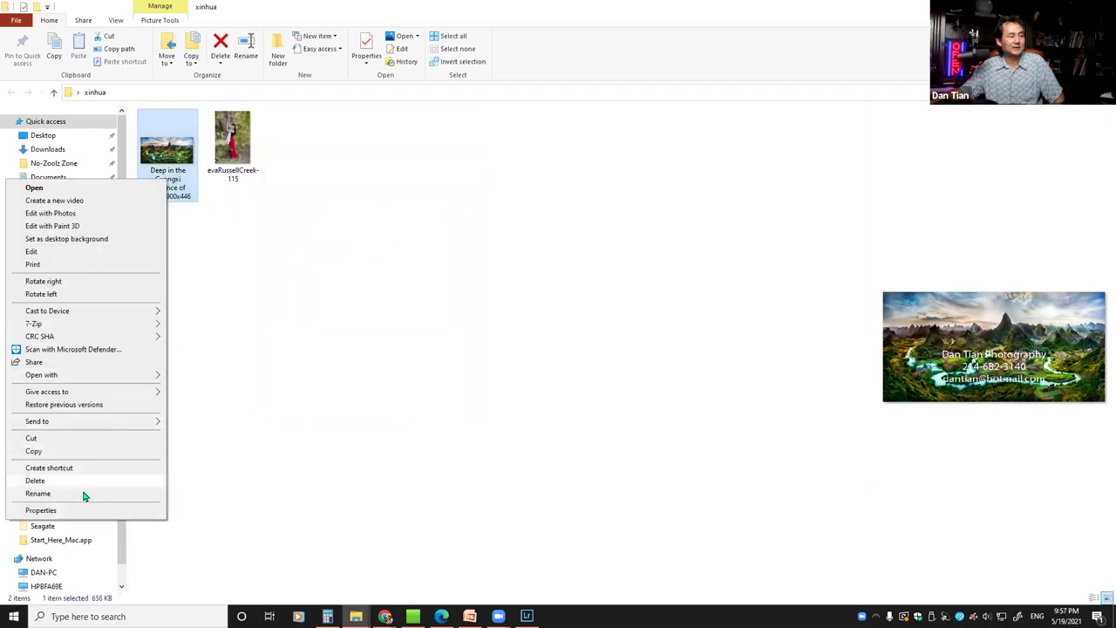
pyautogui.click(83, 511)
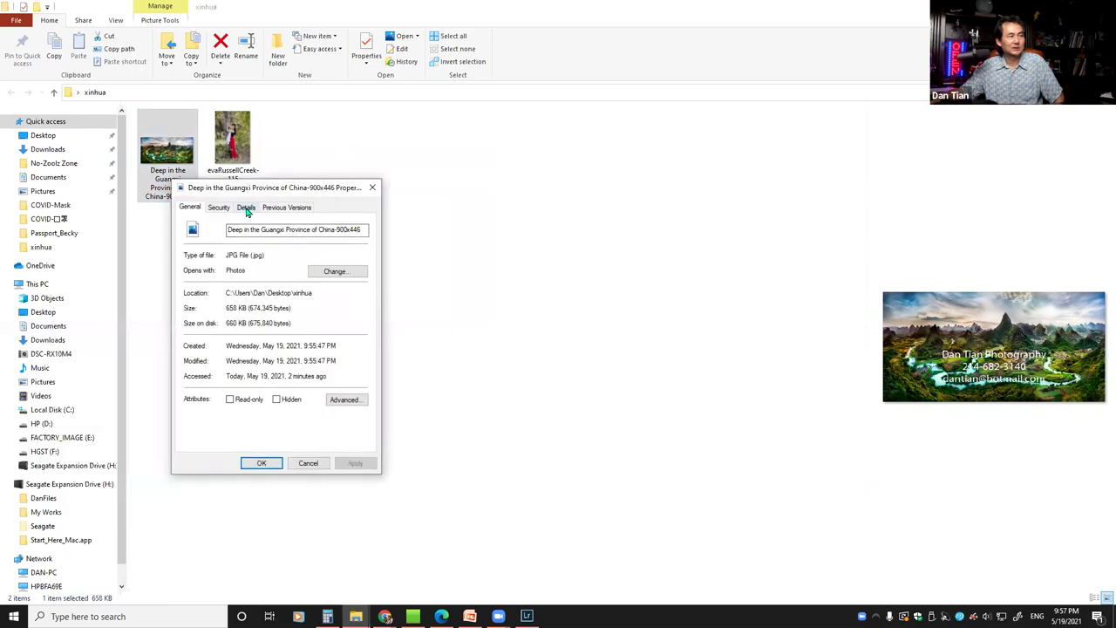
pyautogui.click(246, 210)
pyautogui.moveTo(361, 256); pyautogui.dragTo(366, 293)
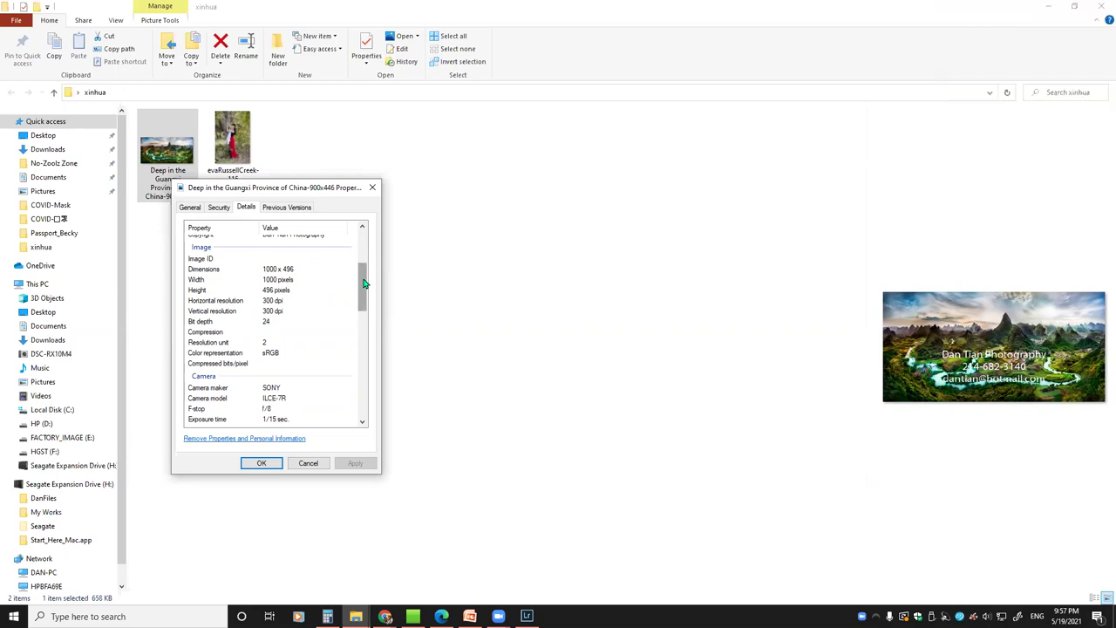
pyautogui.click(309, 463)
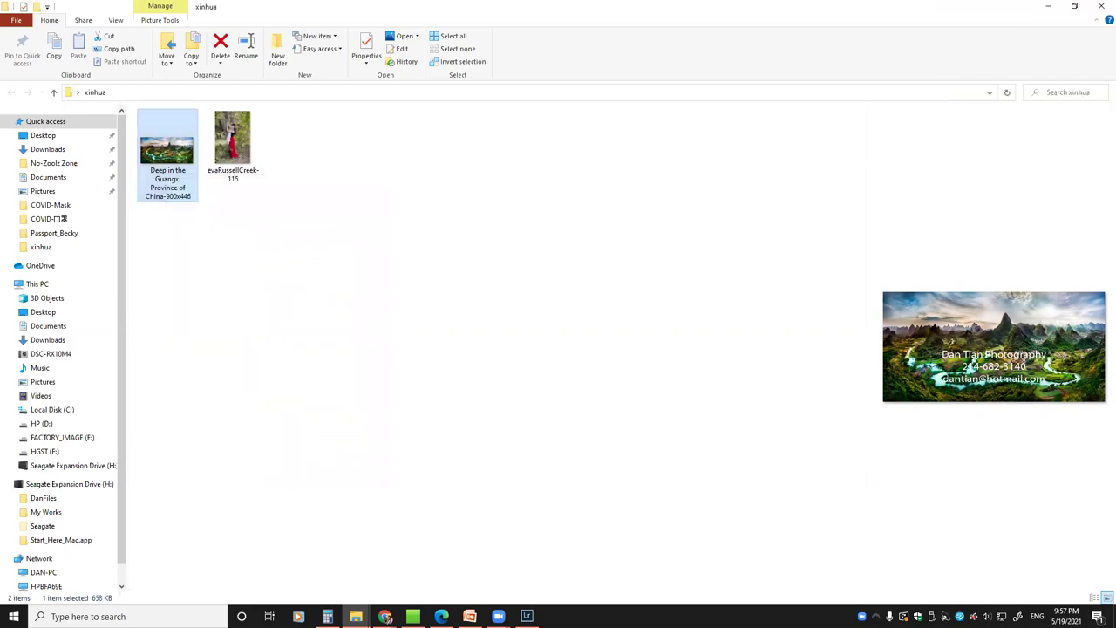
pyautogui.moveTo(469, 615)
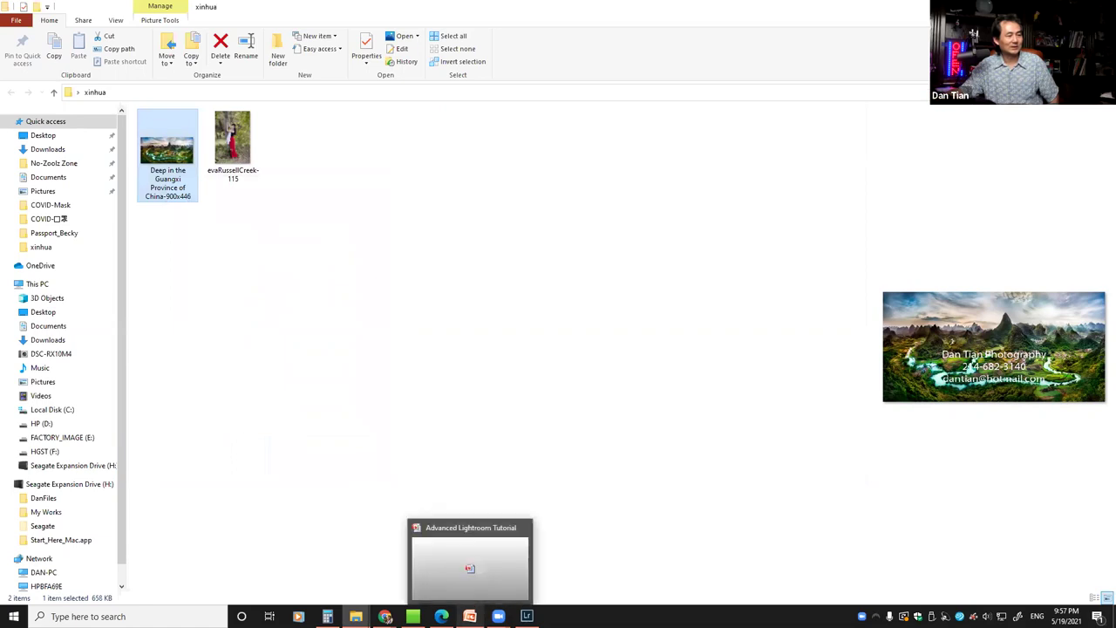
pyautogui.click(468, 567)
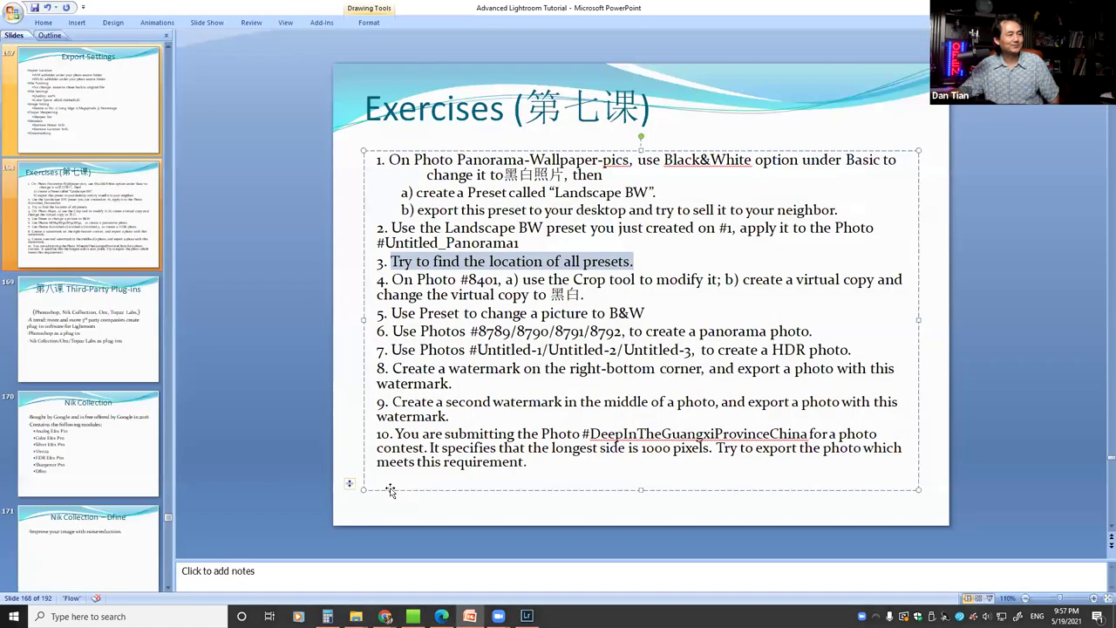